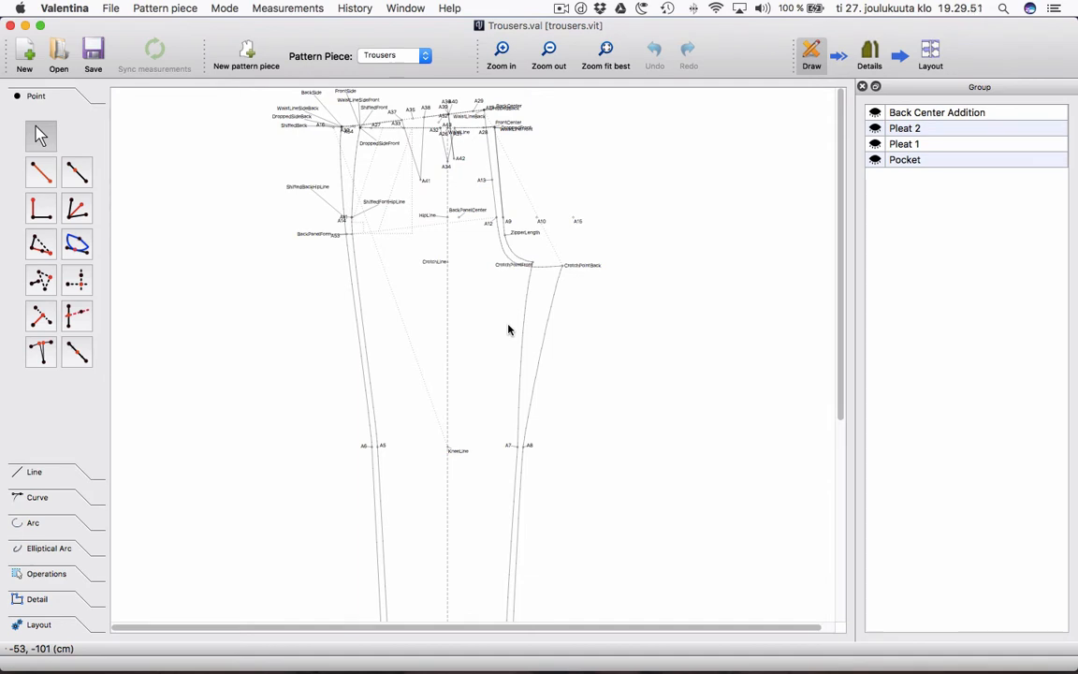
Examine the finished trousers draft and its detail pieces, including the hip, crotch and knee areas.
scroll(656, 225, "down", 3)
scroll(594, 288, "up", 3)
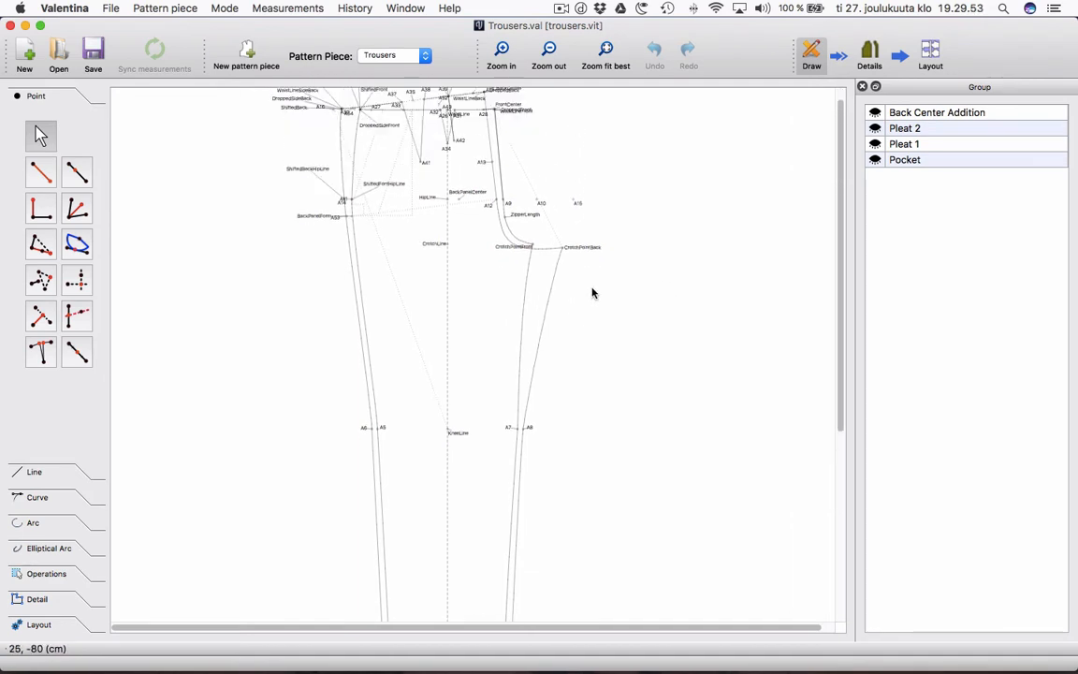
left_click(870, 52)
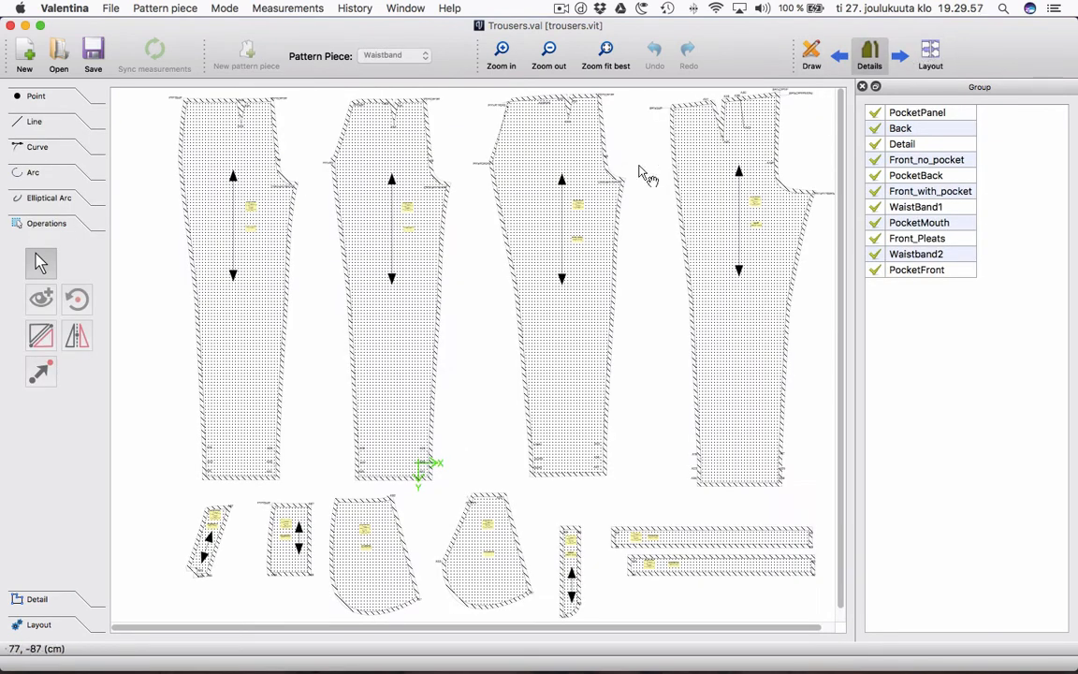
left_click(812, 54)
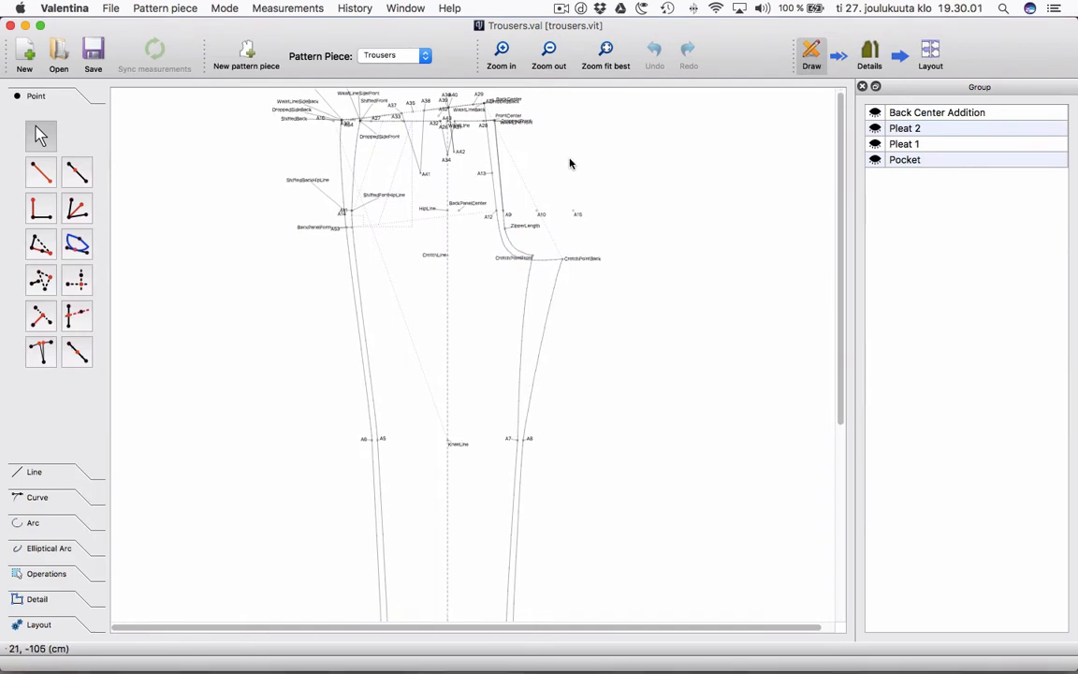
scroll(570, 164, "up", 1)
scroll(570, 164, "down", 10)
scroll(572, 168, "up", 10)
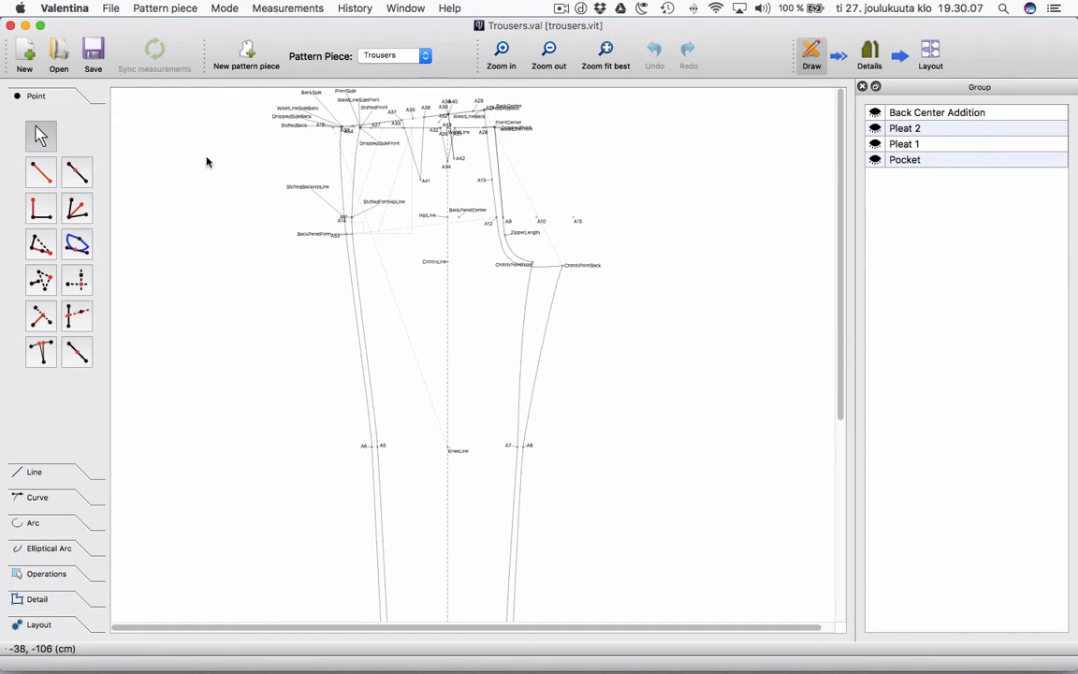
Create a new pattern in centimetres with its first pattern piece named Trousers.
left_click(26, 54)
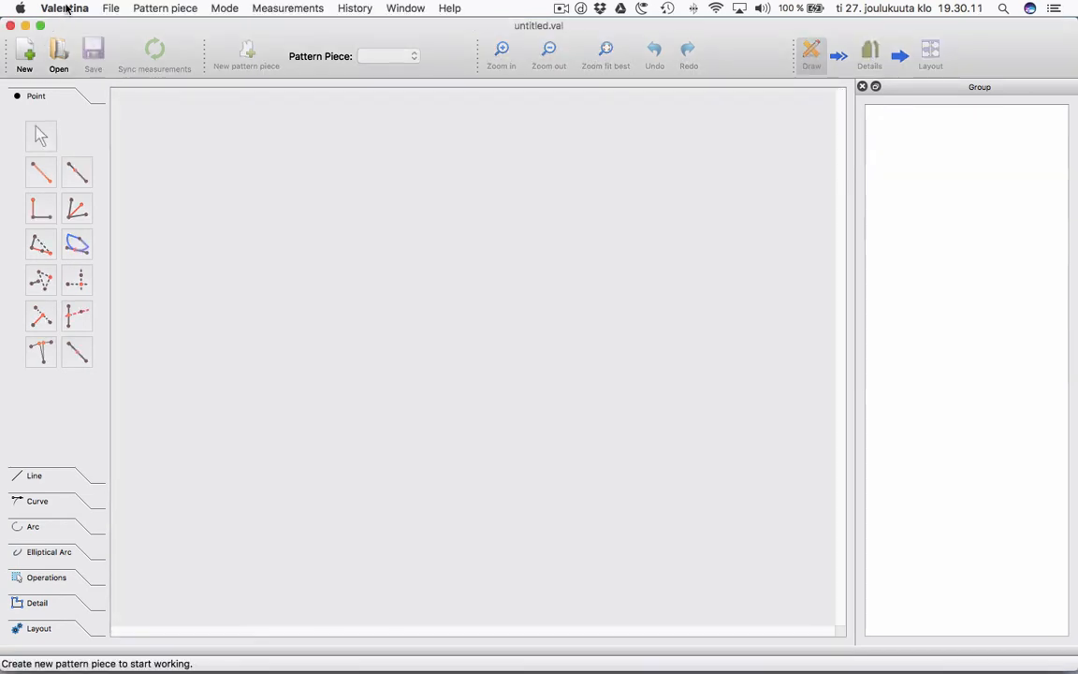
left_click(65, 7)
left_click(302, 242)
left_click(25, 56)
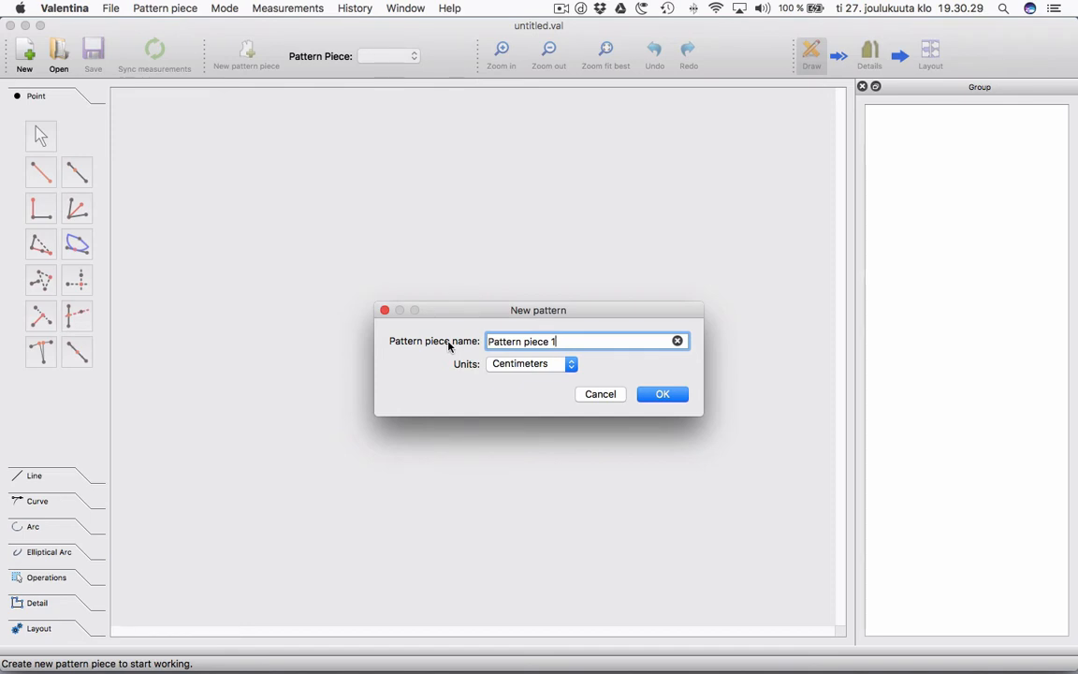
key("BackSpace")
key("BackSpace")
key("BackSpace")
key("BackSpace")
key("BackSpace")
key("BackSpace")
key("BackSpace")
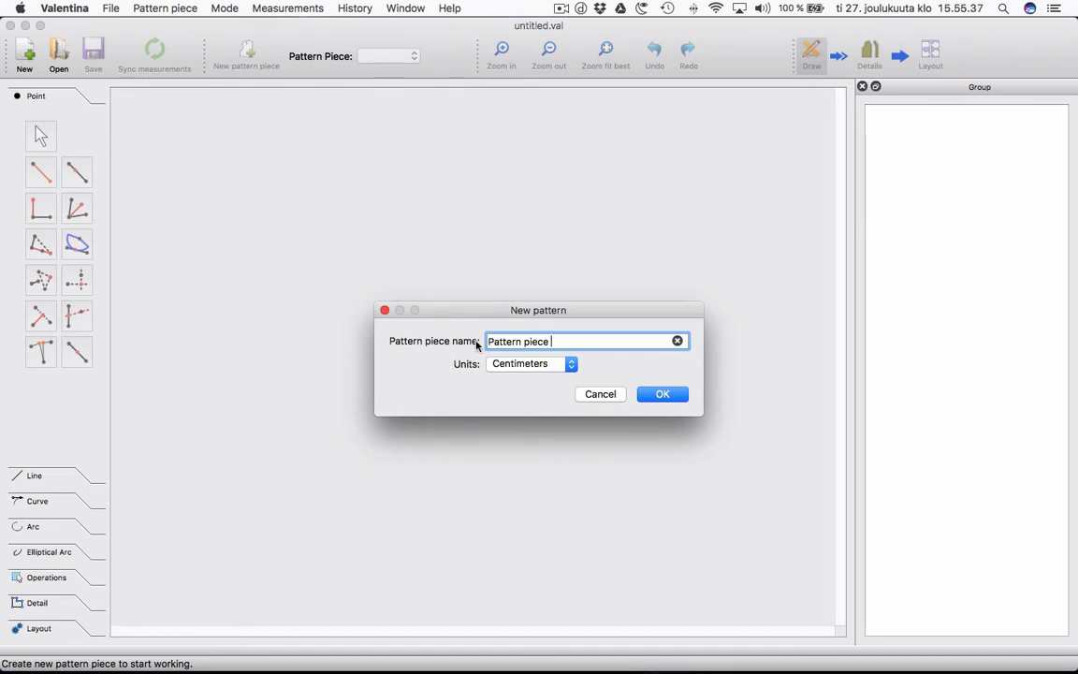
key("BackSpace")
key("BackSpace")
key("BackSpace")
key("BackSpace")
key("BackSpace")
key("BackSpace")
type("Trousers")
left_click(671, 397)
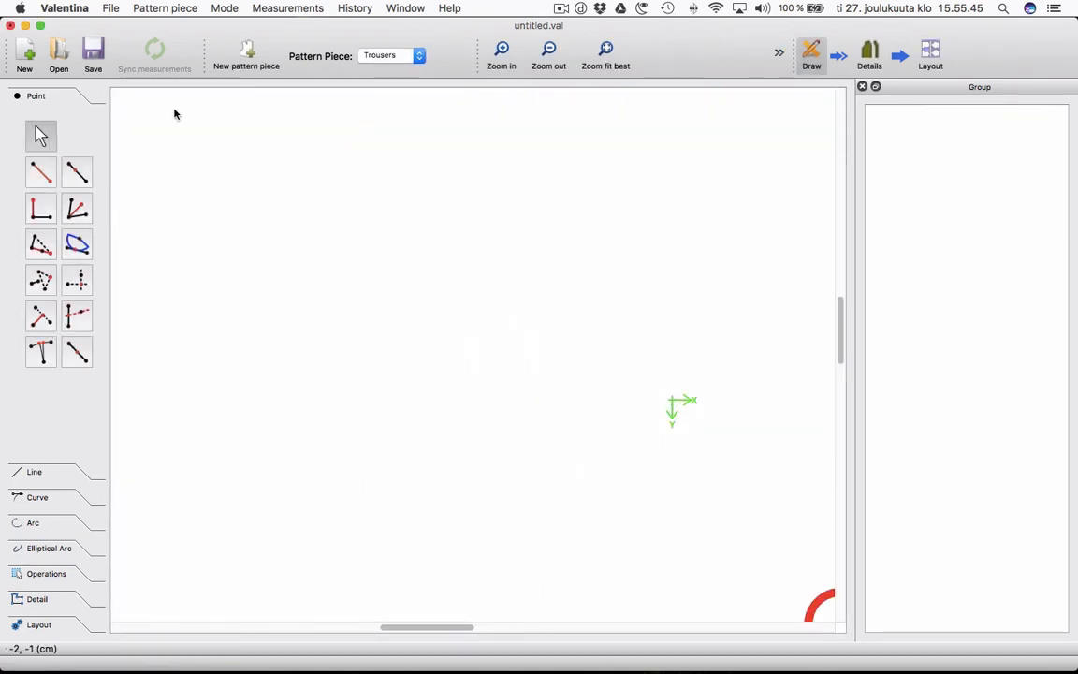
Save the new pattern to the Desktop as trousers.val.
left_click(109, 8)
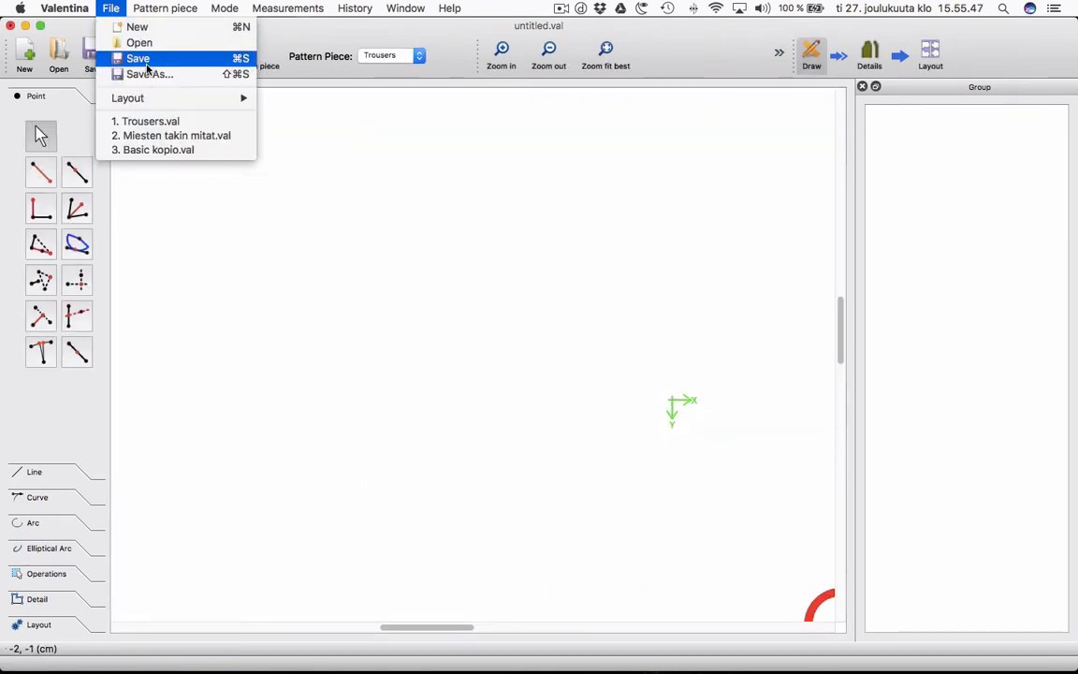
left_click(142, 60)
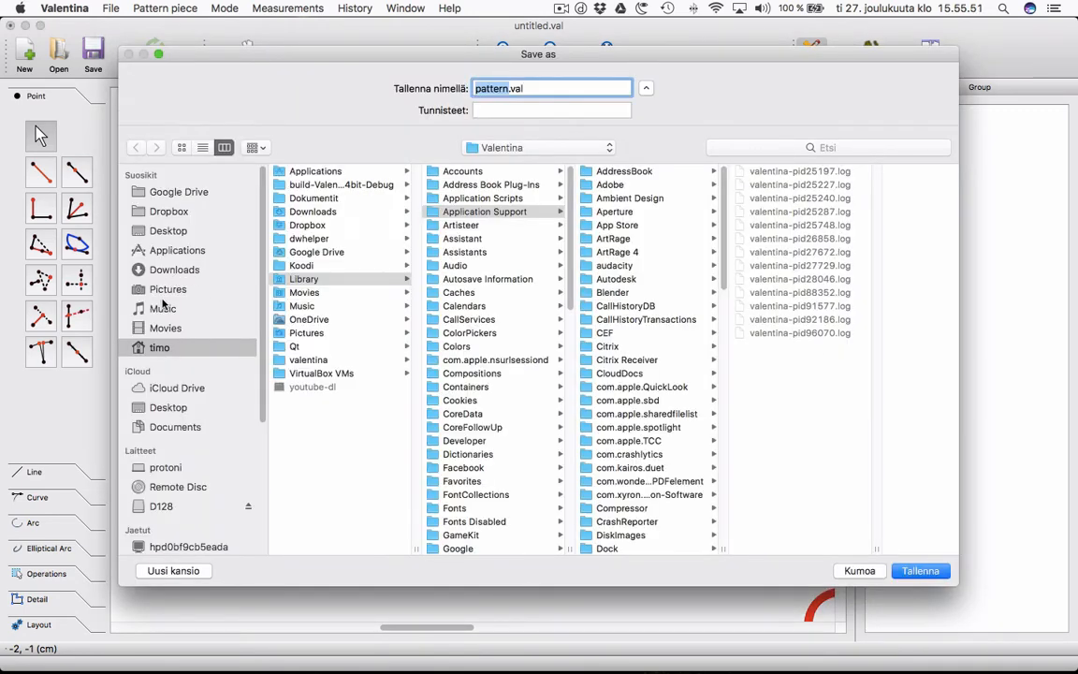
left_click(178, 232)
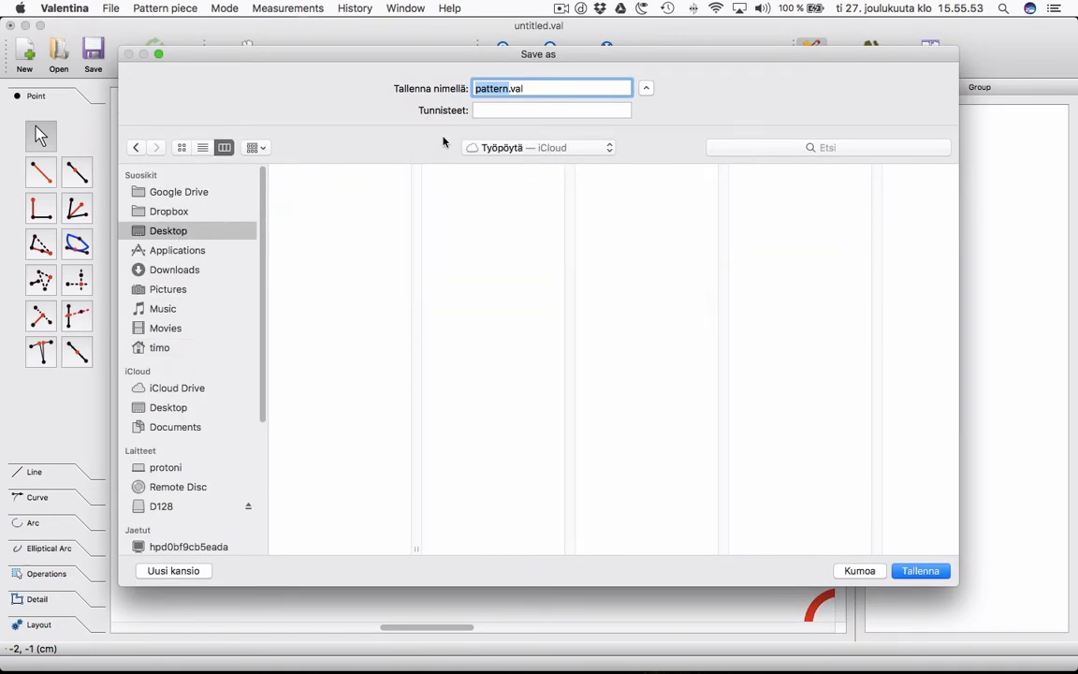
type("trousers")
left_click(906, 570)
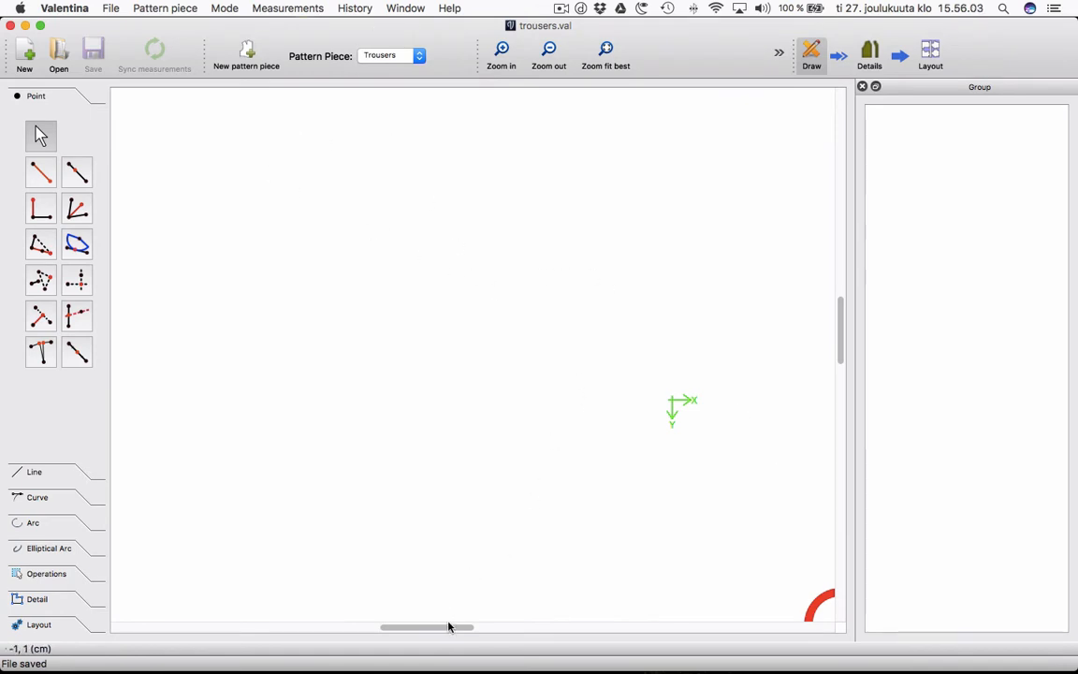
Relabel the base point A of the Trousers piece as FloorLine.
left_click_drag(454, 628, 546, 629)
left_click(604, 56)
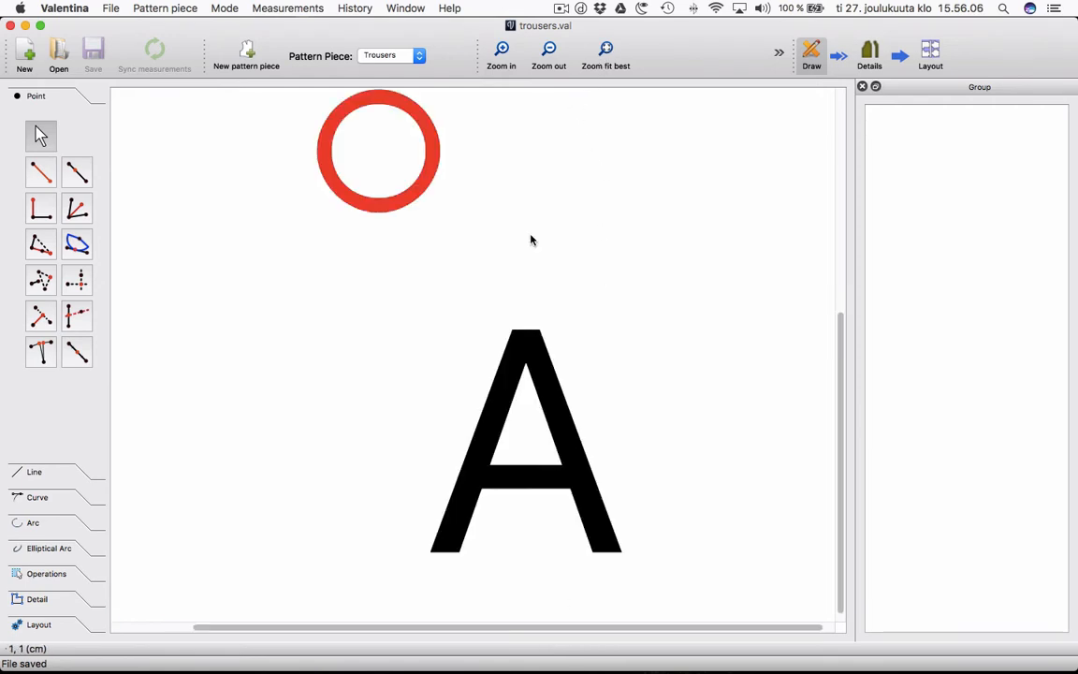
right_click(496, 390)
left_click(534, 395)
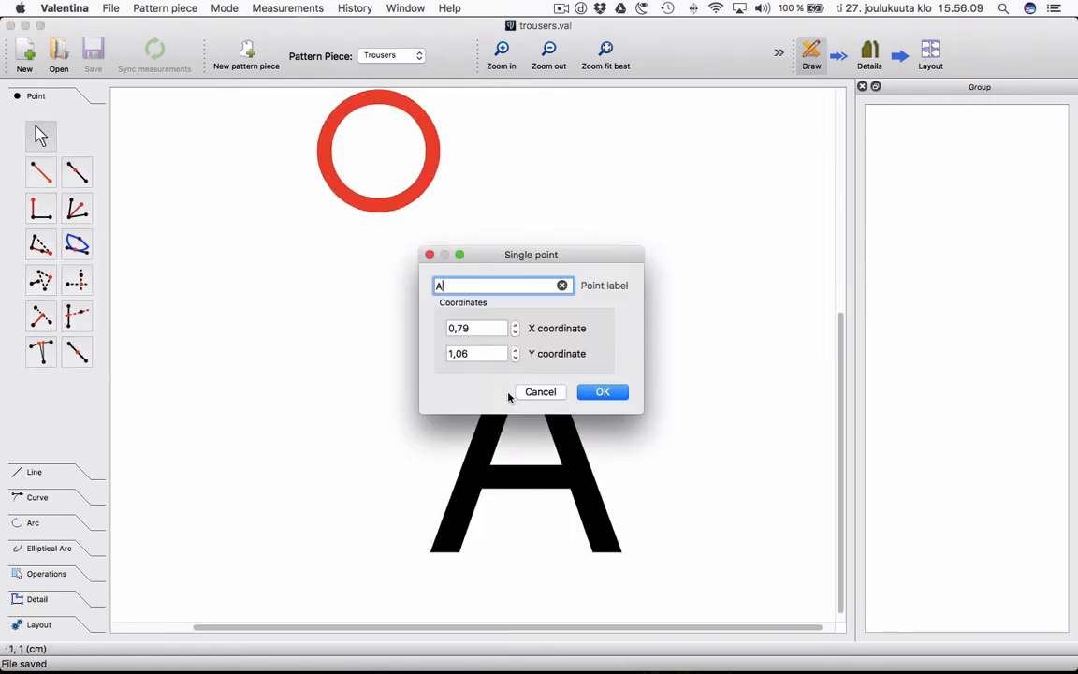
left_click_drag(458, 286, 402, 285)
type("FloorLine")
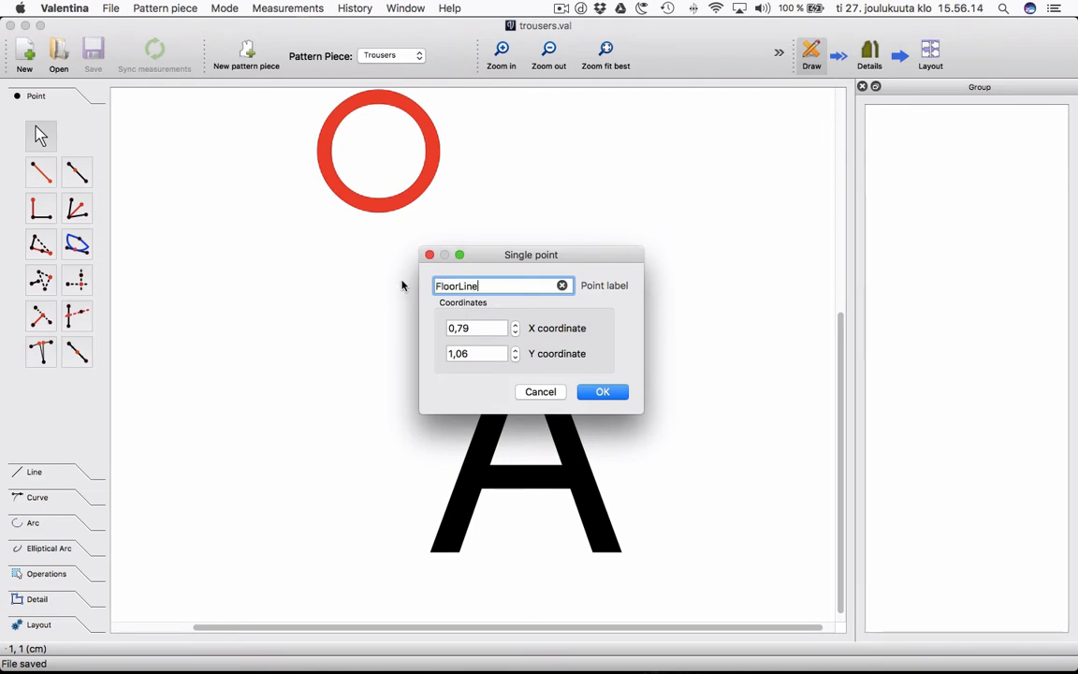
left_click(601, 401)
Reposition the FloorLine label so it sits just below its point.
left_click_drag(602, 403, 354, 380)
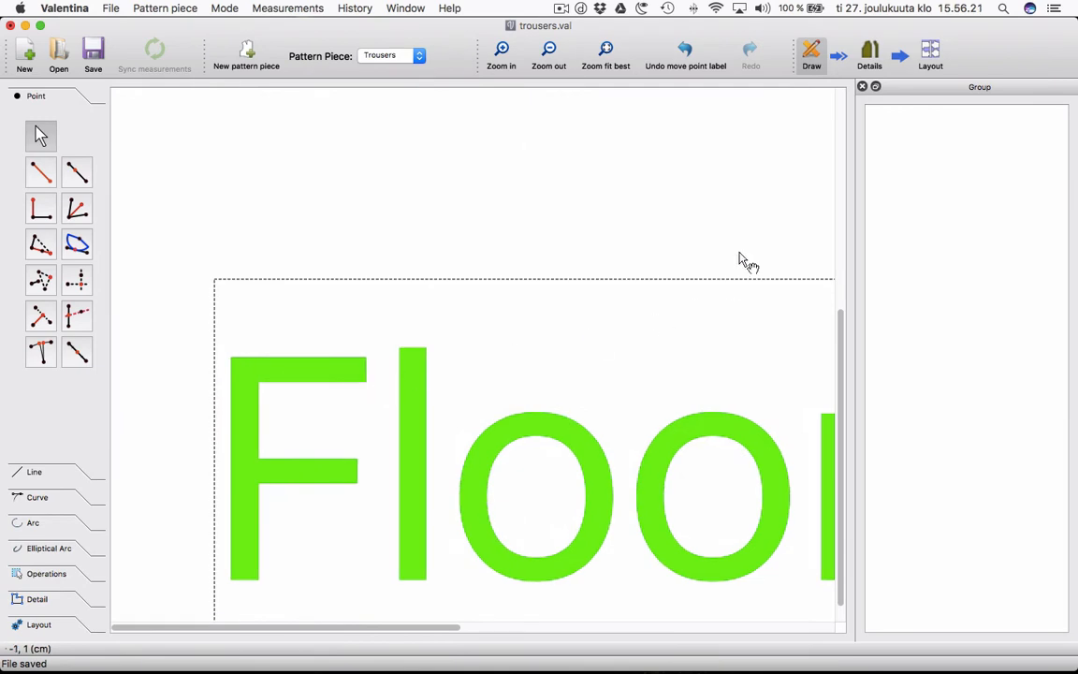
left_click(549, 55)
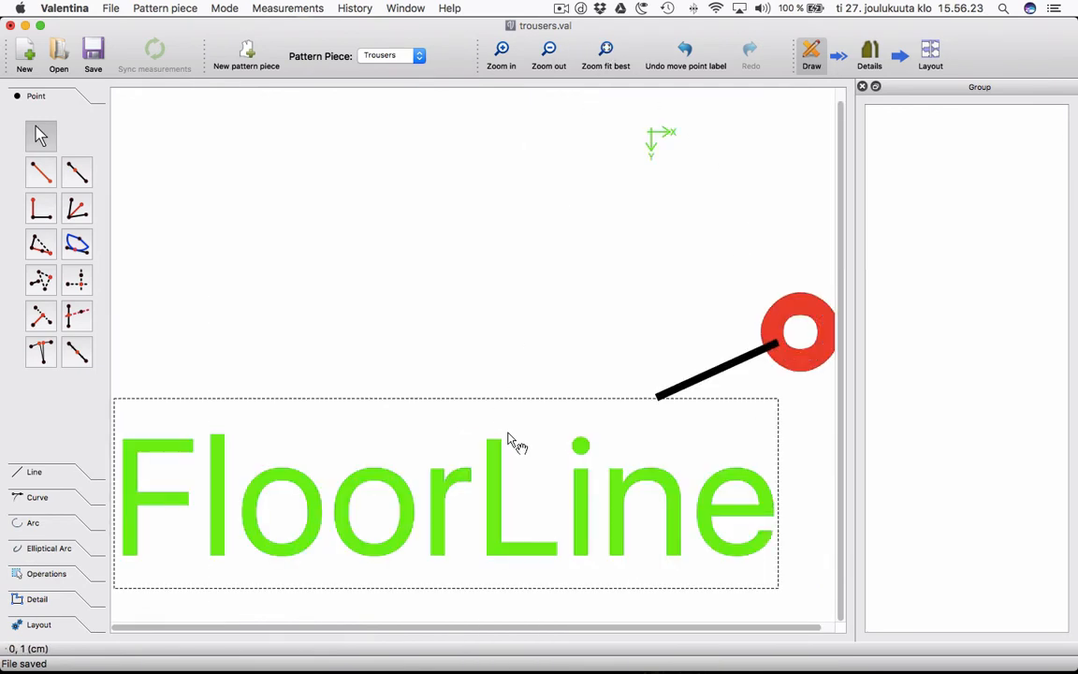
left_click_drag(572, 450, 640, 452)
left_click(592, 160)
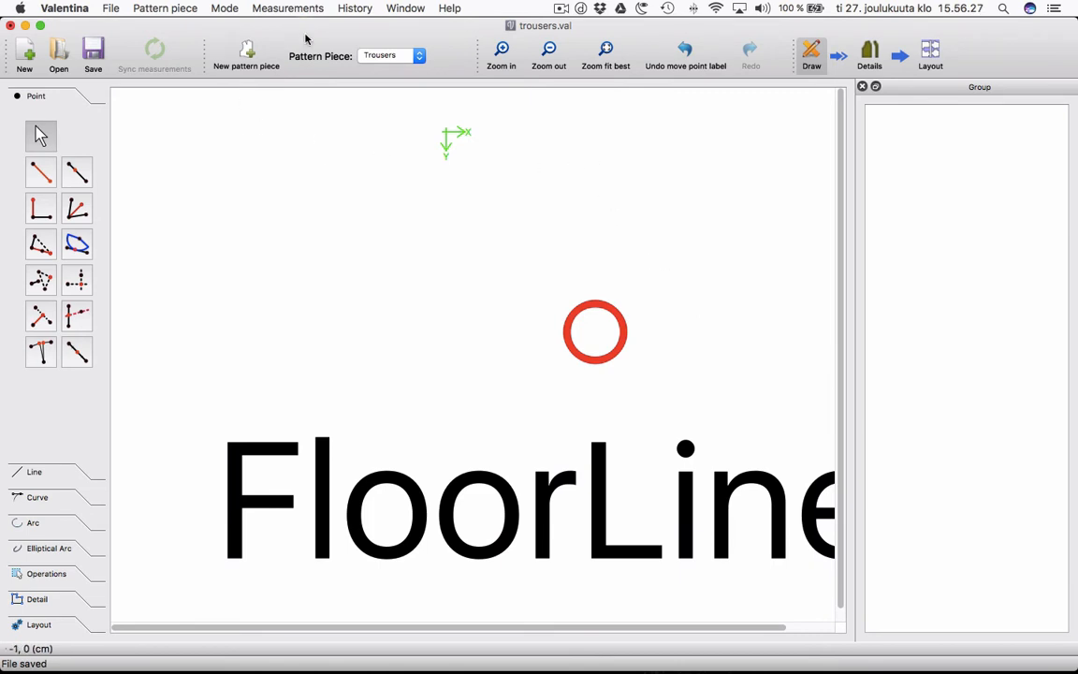
Enter "Trousers basic block" as the pattern description in the pattern properties.
left_click(161, 8)
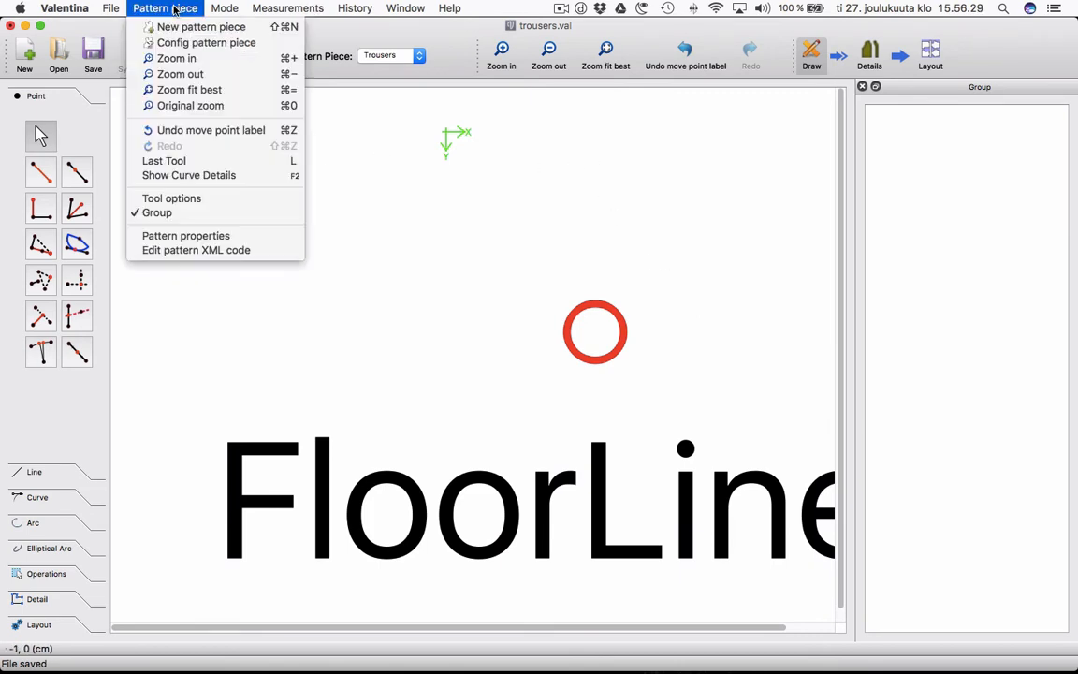
left_click(206, 238)
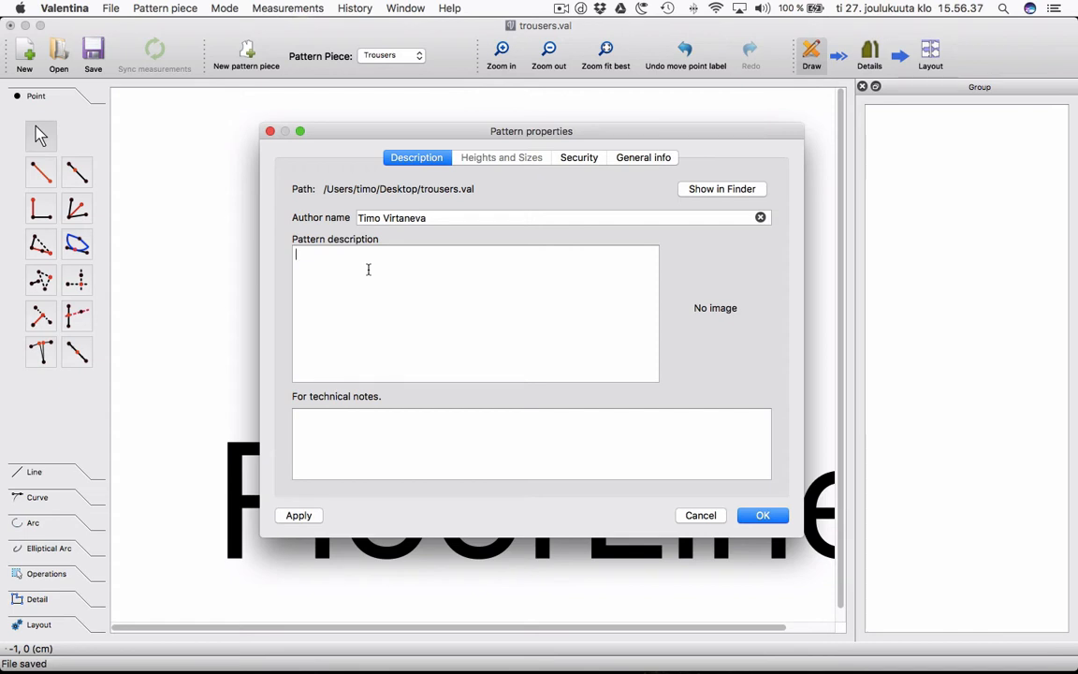
type("Trousers basic block")
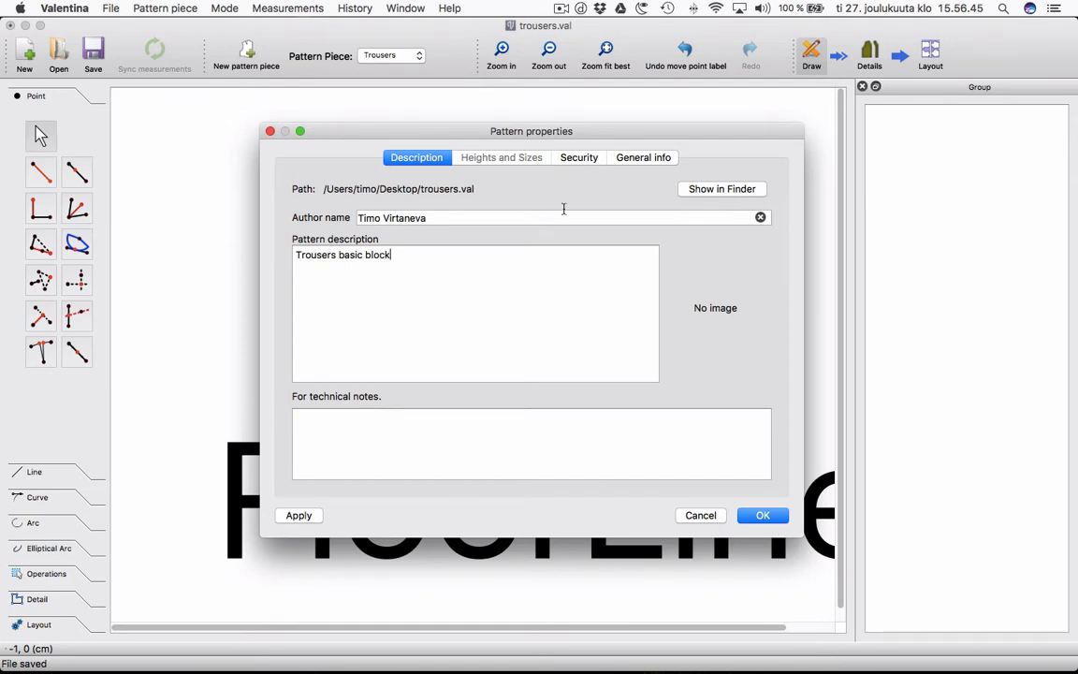
Fill in the general info with pattern name Trousers, pattern number 00001 and company name Stinde Design.
left_click(631, 159)
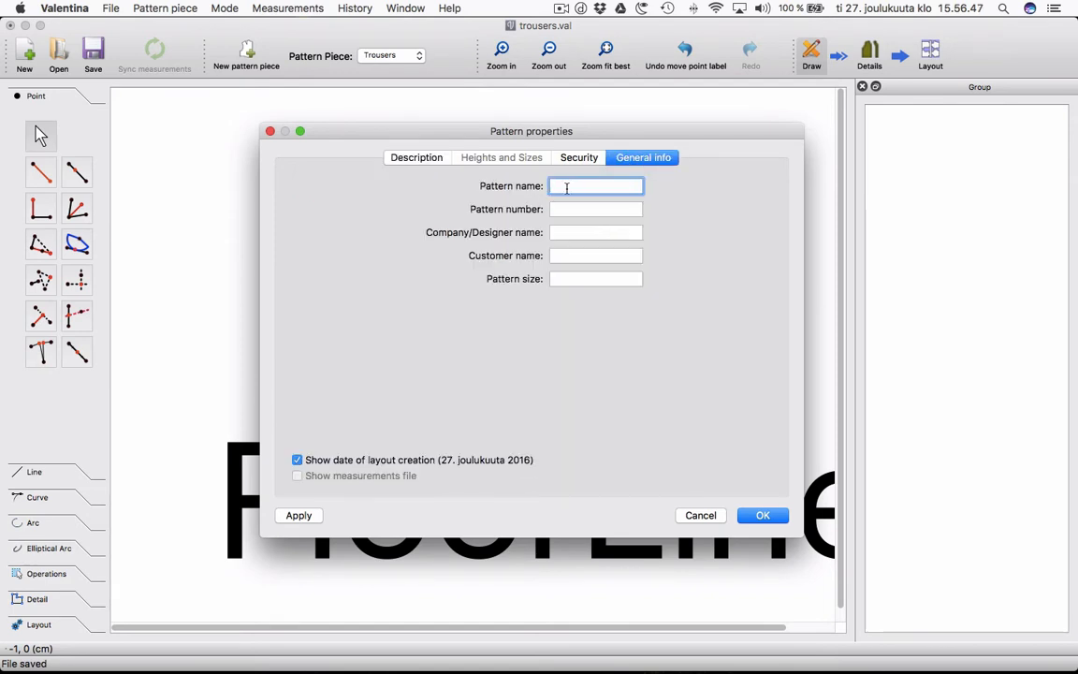
type("Trousers")
left_click(581, 210)
type("00001")
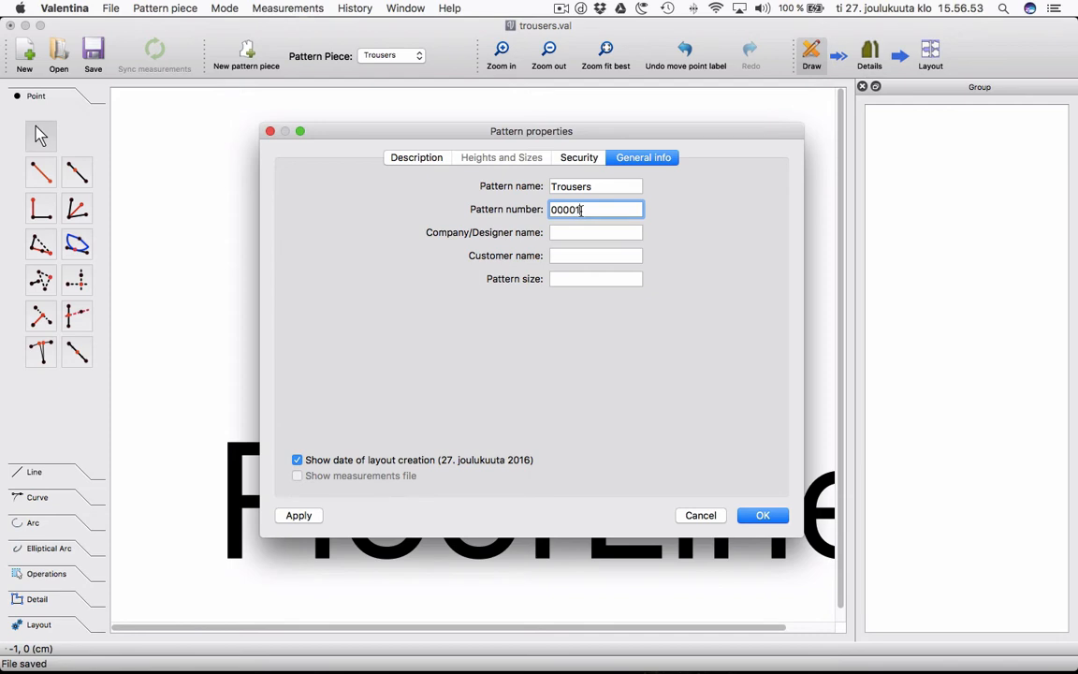
left_click(581, 232)
type("St")
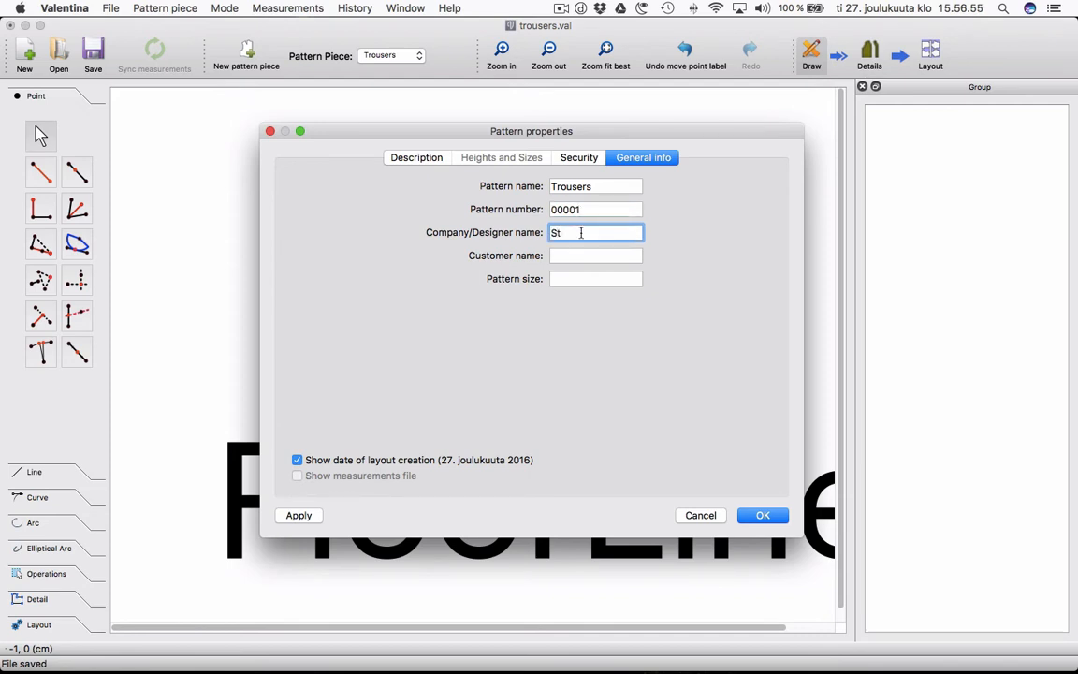
type("inde Design")
left_click(581, 233)
Set the customer name to "customer" and the pattern size to "bespoke", and accept the pattern properties.
left_click(580, 255)
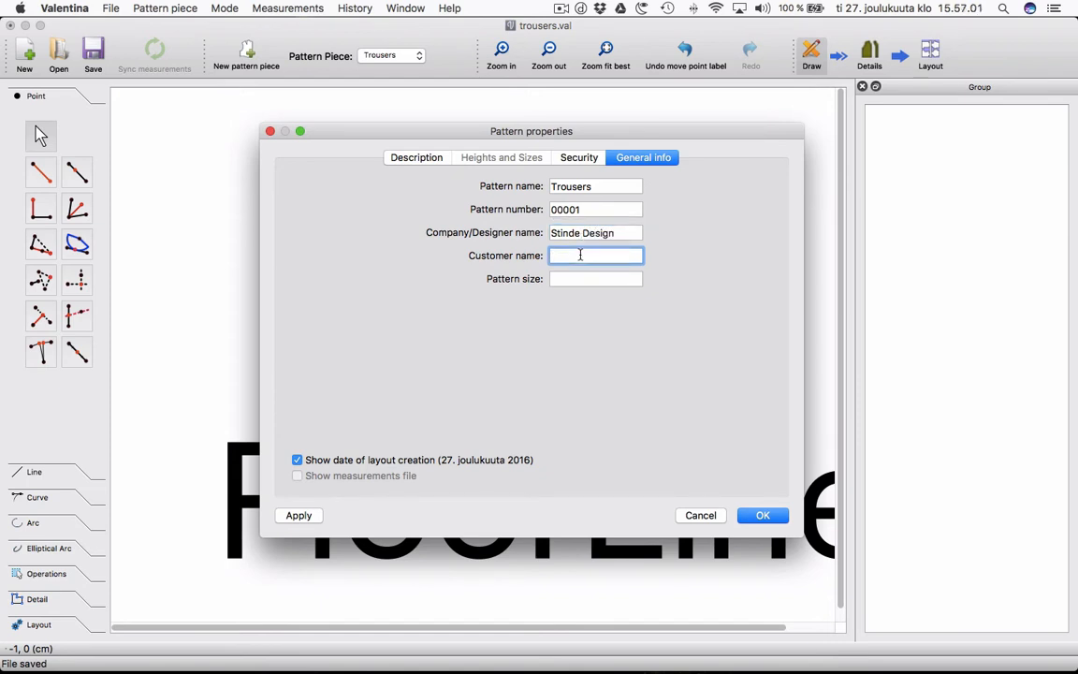
type("customer")
key("Tab")
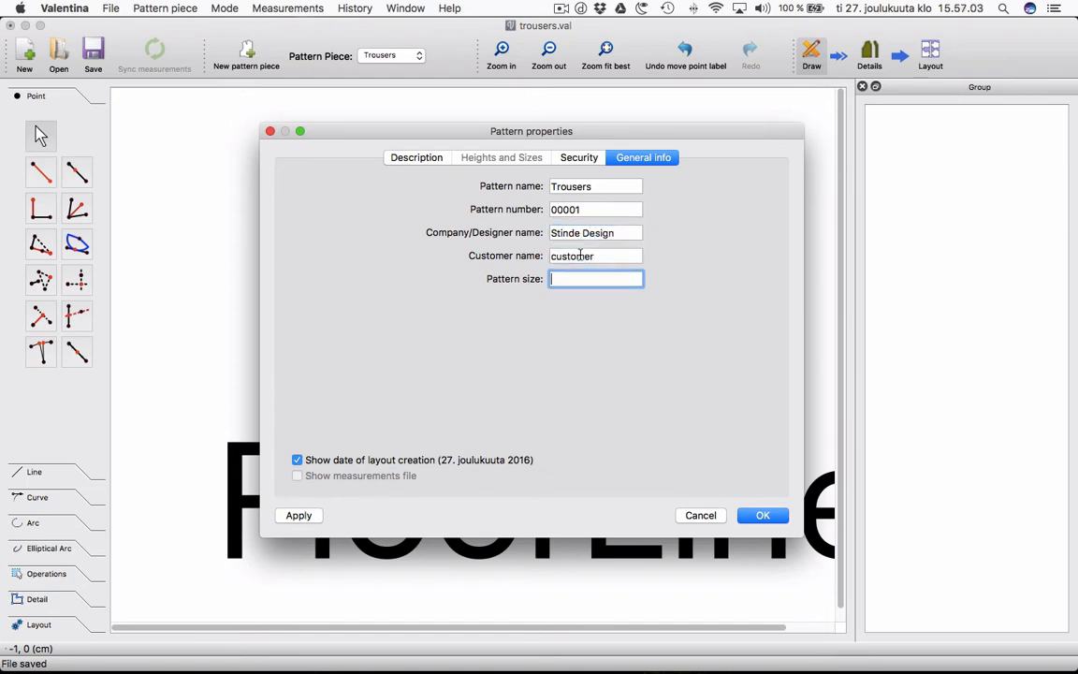
type("bespoke")
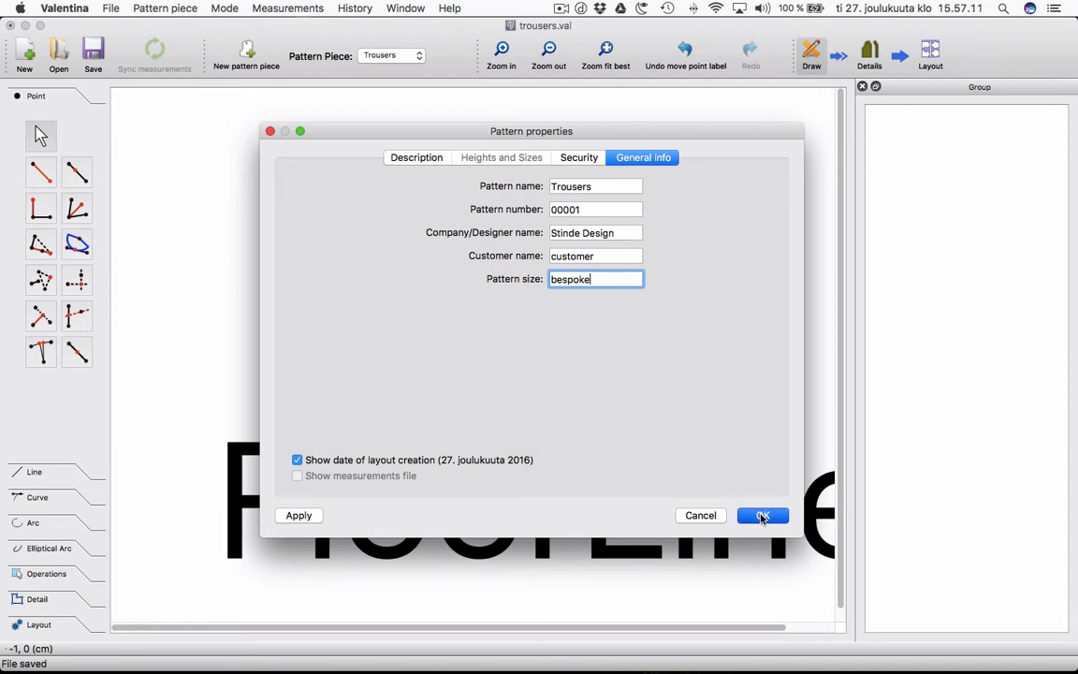
left_click(762, 516)
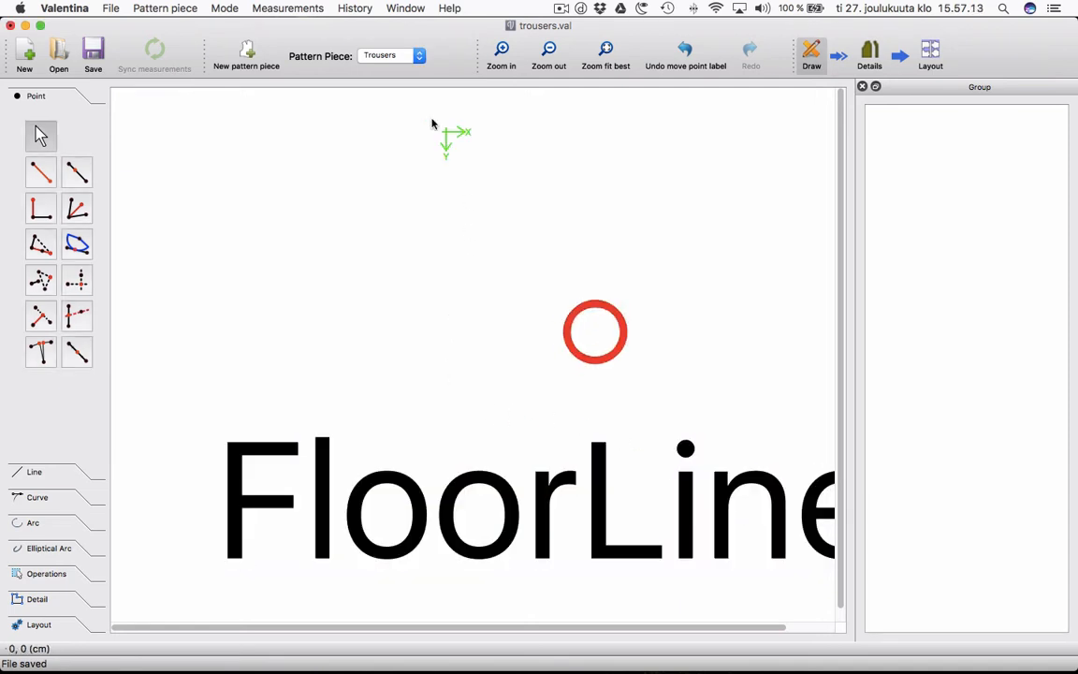
Open the table of variables, view the line and line angle tables, and add an increment named Measurement.
left_click(286, 9)
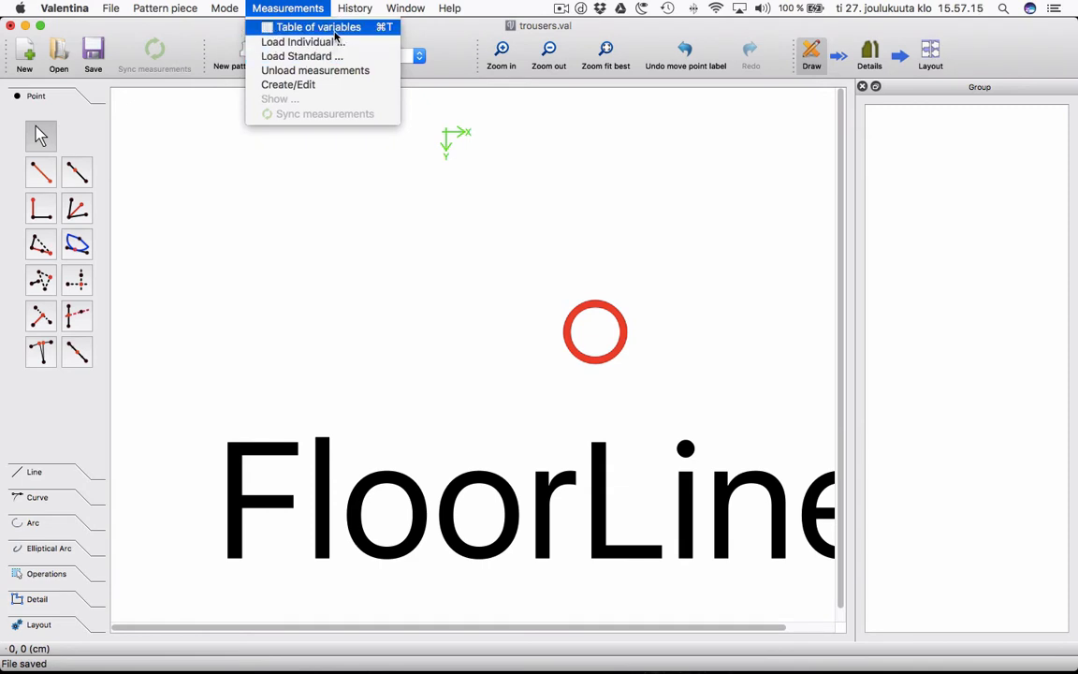
left_click(332, 29)
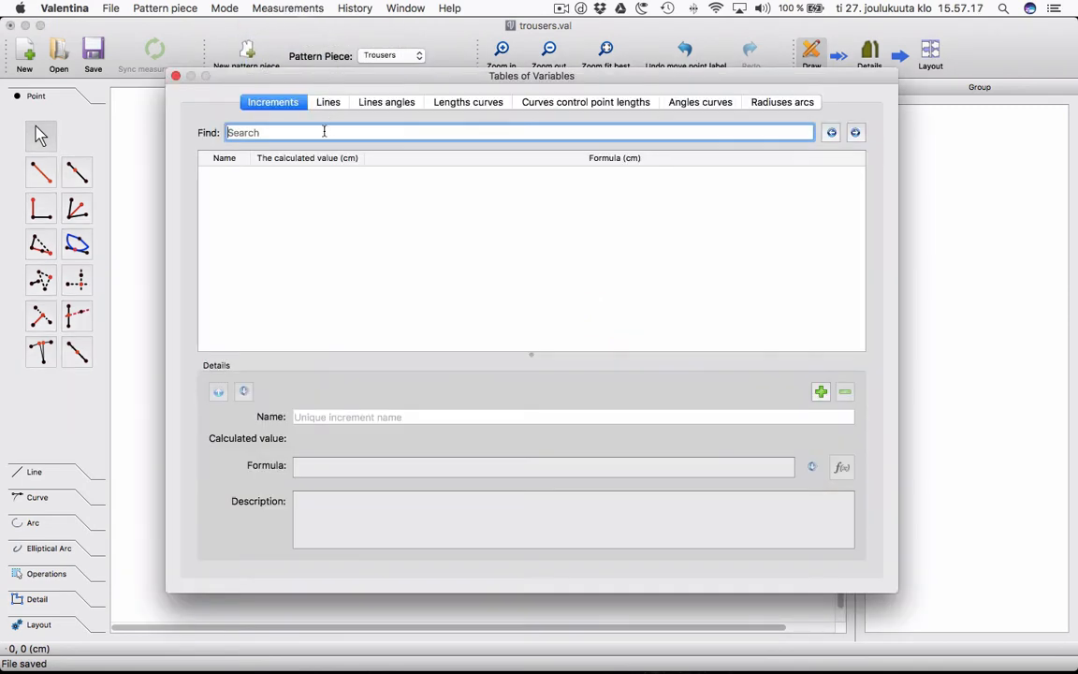
left_click(328, 105)
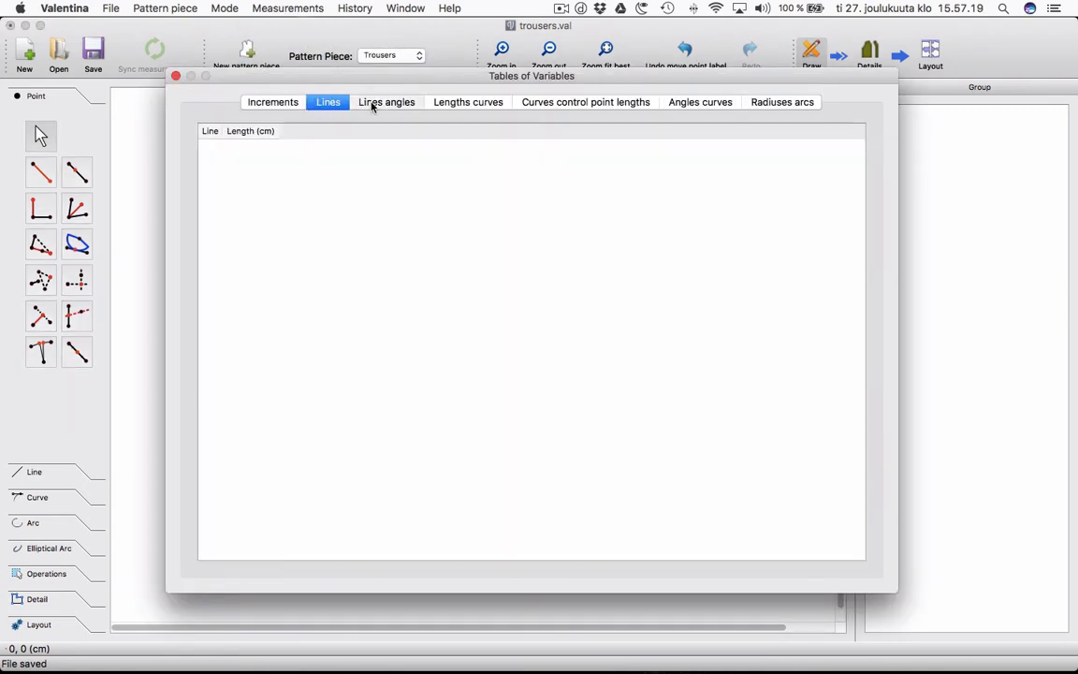
left_click(377, 104)
left_click(278, 102)
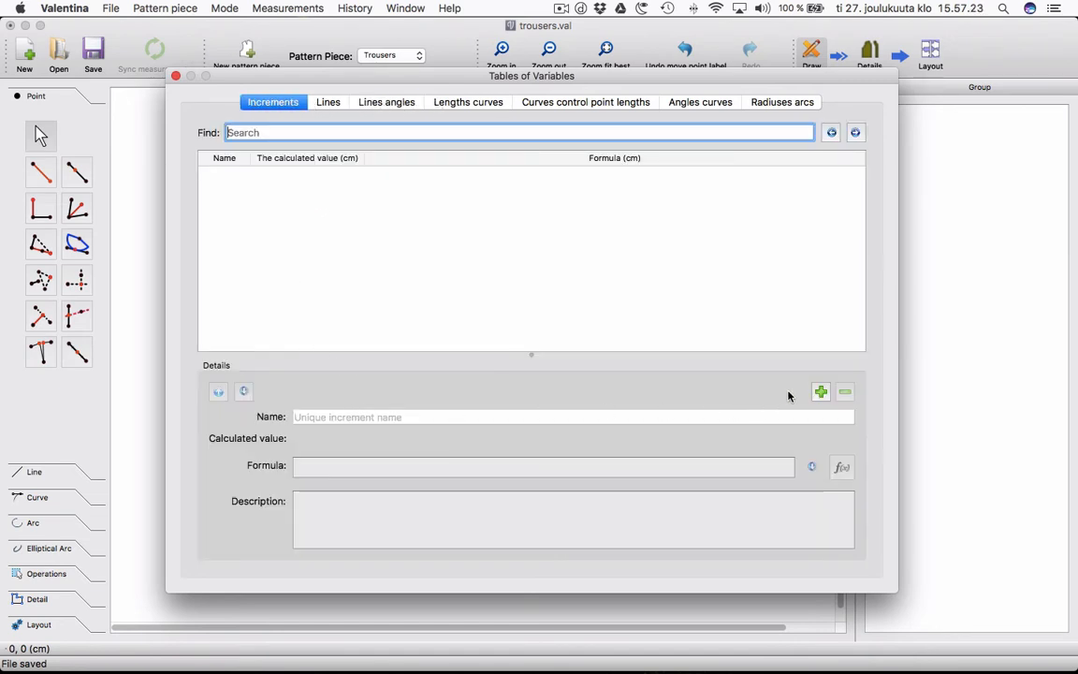
left_click(821, 391)
left_click(351, 417)
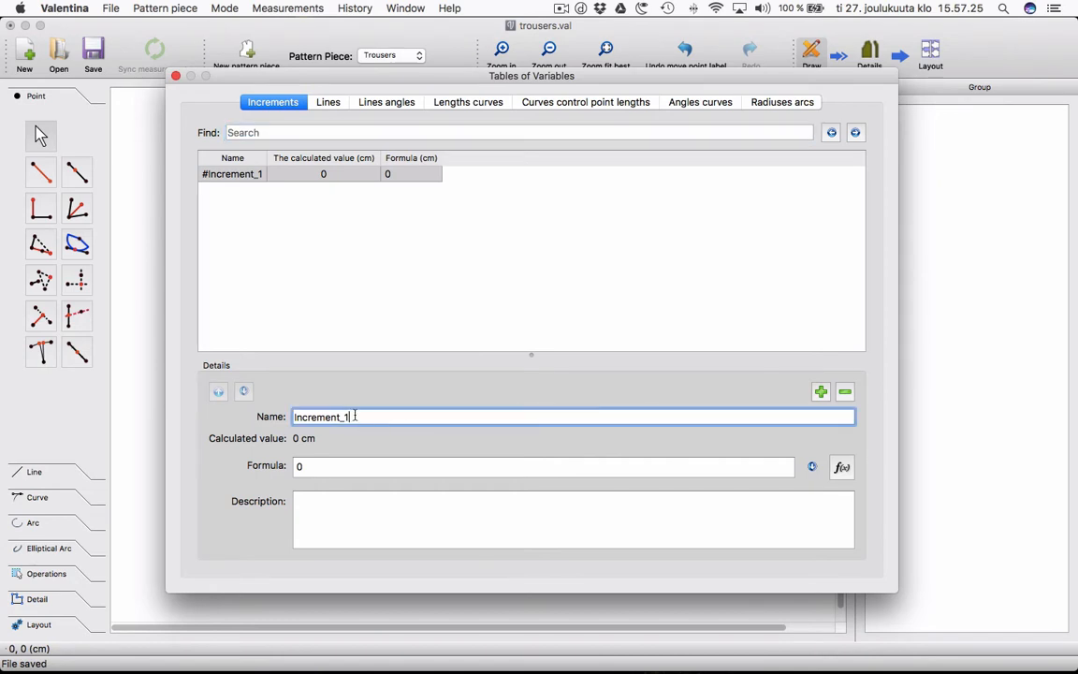
left_click_drag(351, 416, 274, 408)
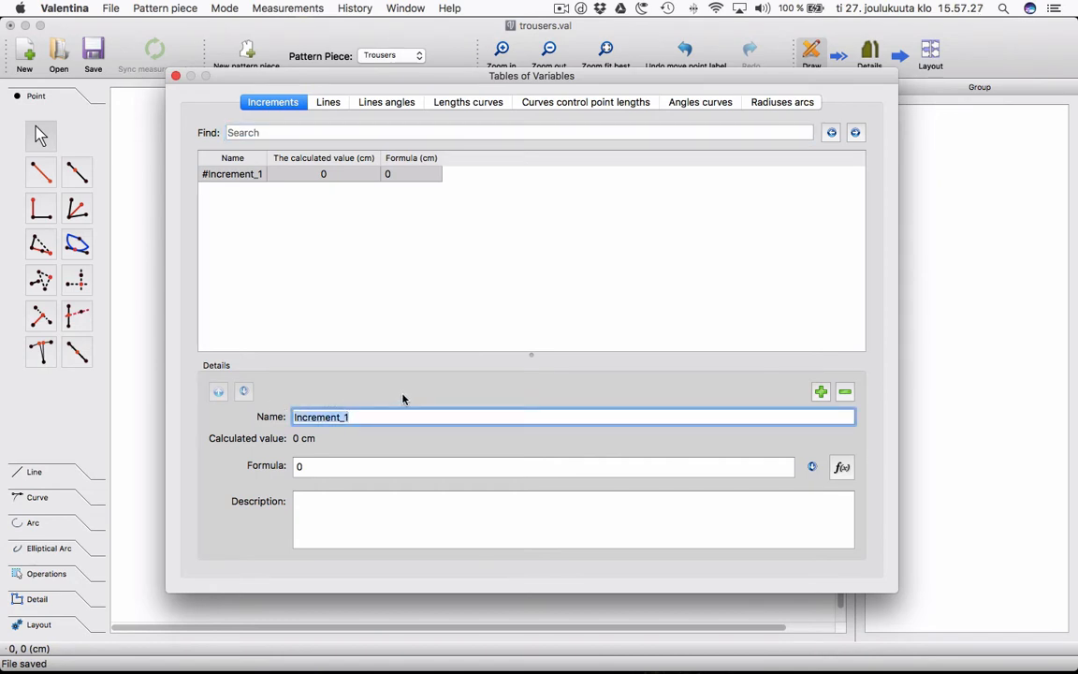
type("Meas")
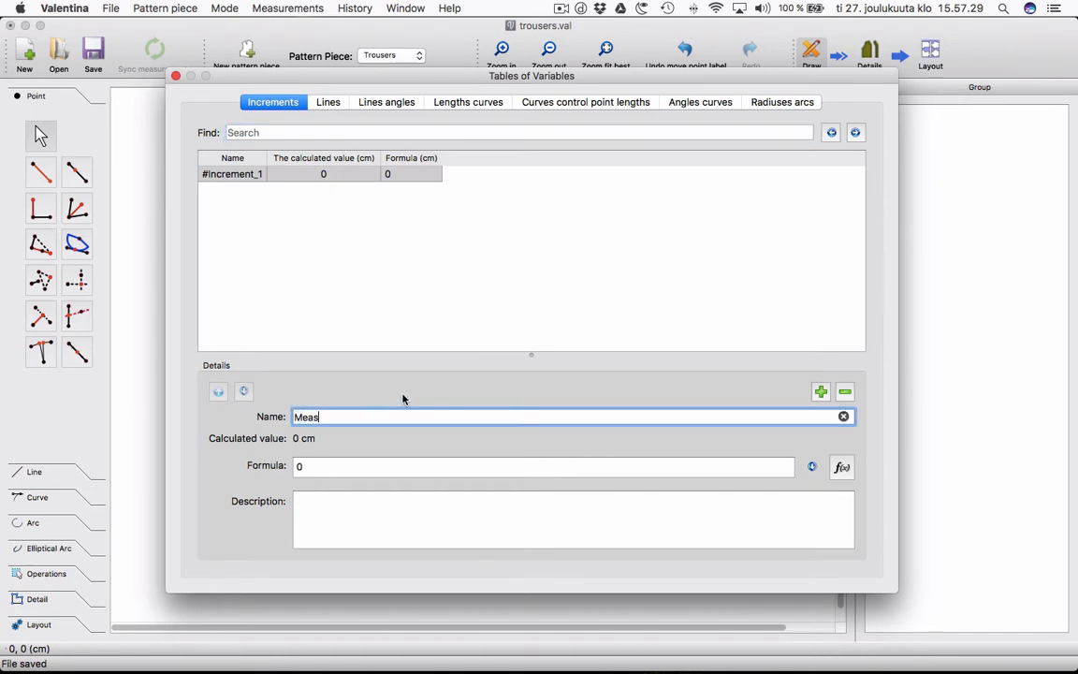
type("urement")
Set the Measurement increment's formula to a long separator chain of zeros joined by minus signs (0-0-0-0…) and copy it.
left_click(348, 469)
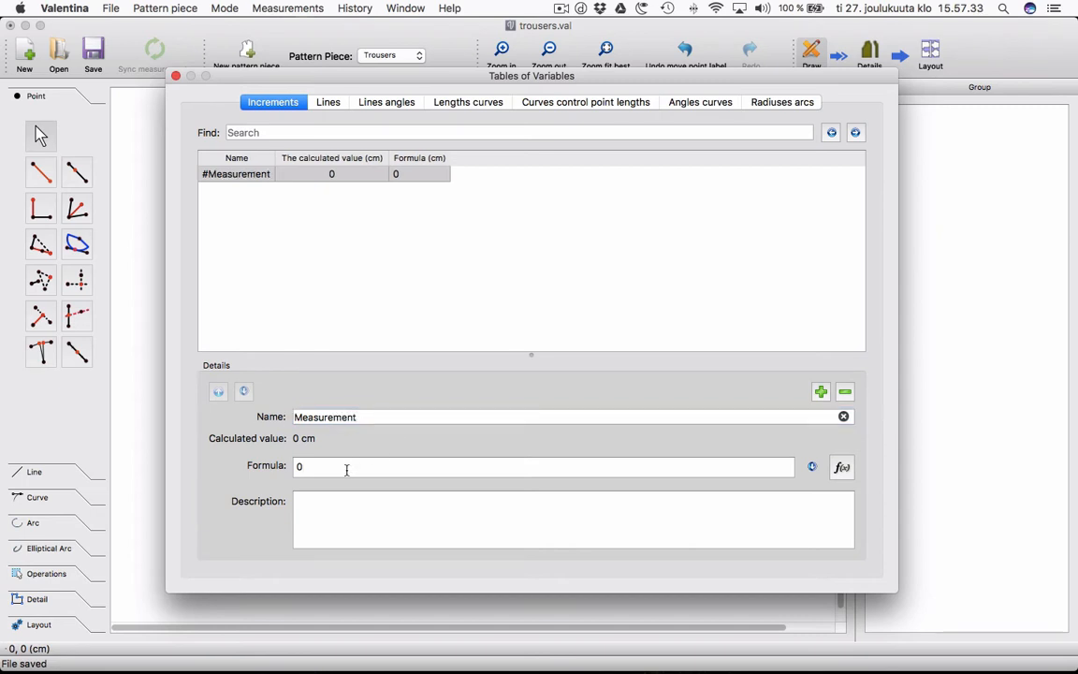
type("-0-0-0-0-0-0")
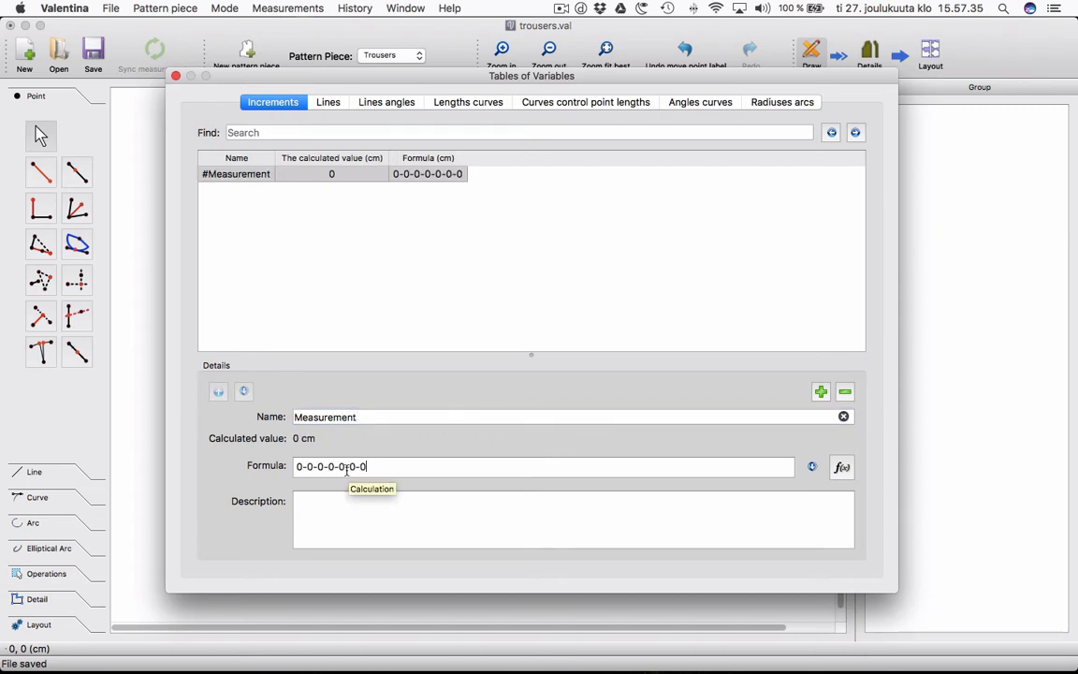
type("-0-0-0-0-0-0-0-0-")
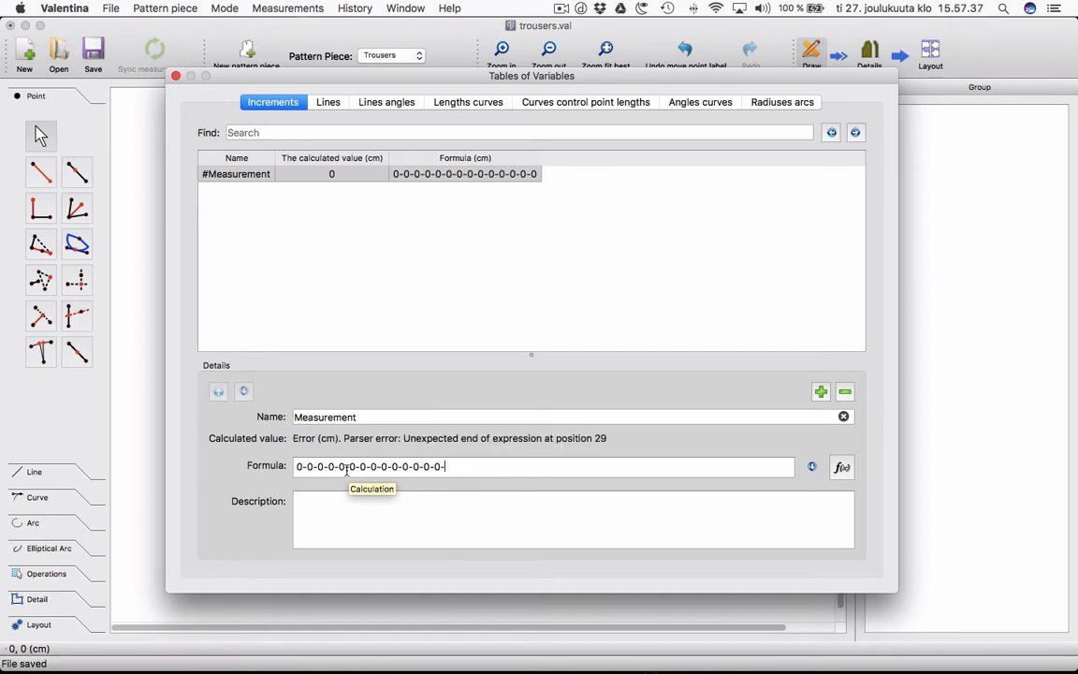
type("0-0-0-0-0-0-0-")
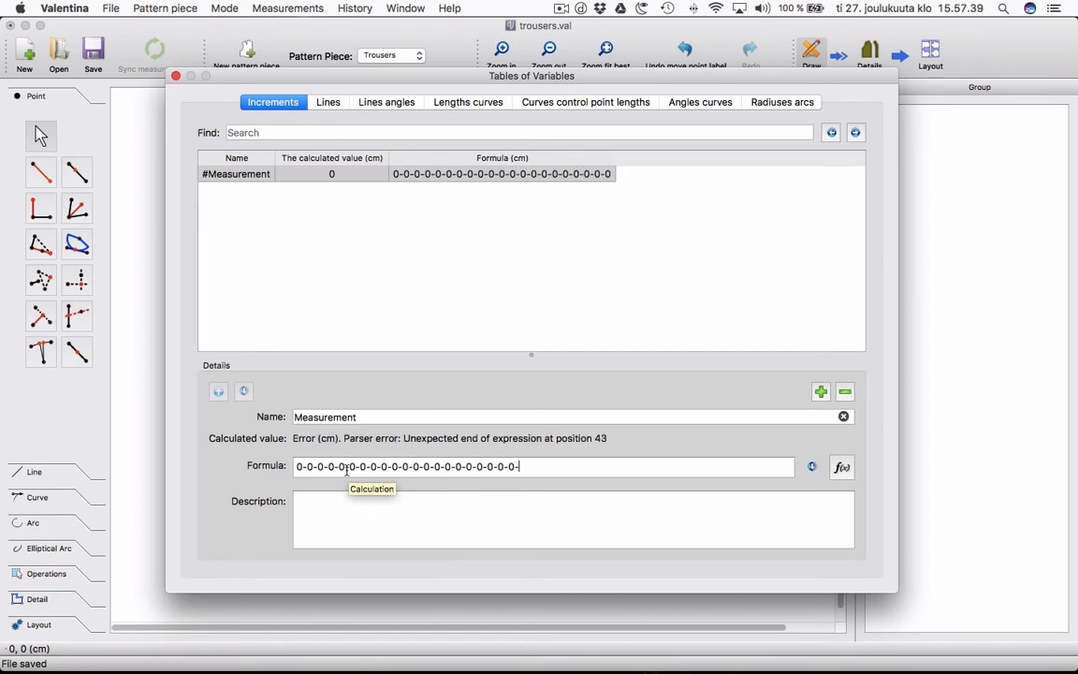
type("0-0-0-0-0-0-0-")
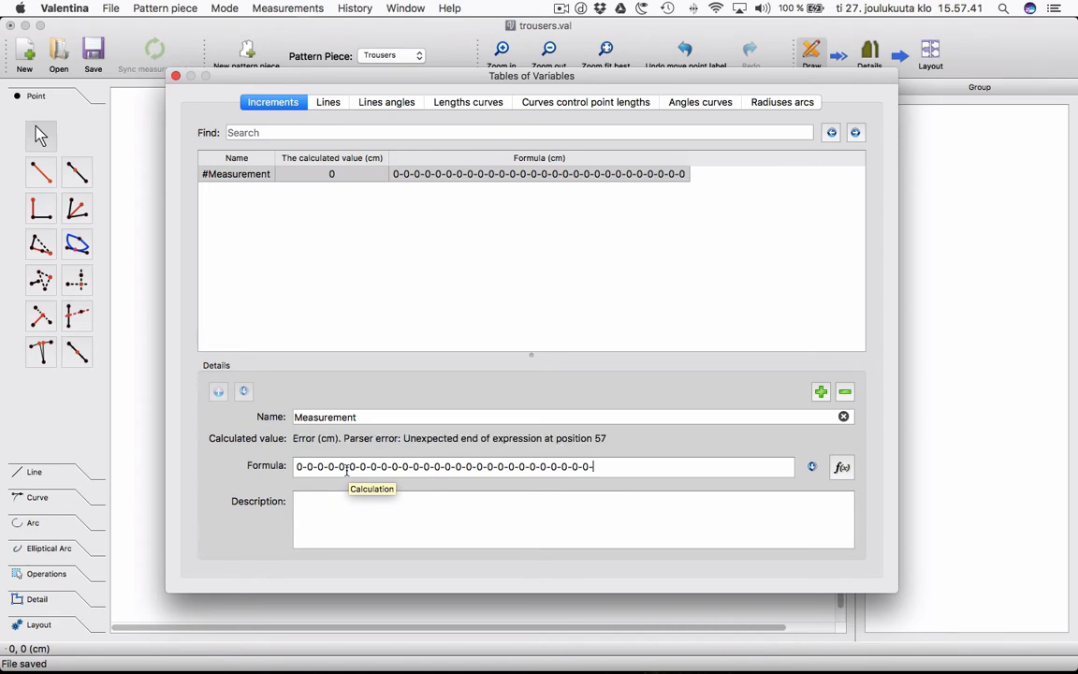
type("0-0-0")
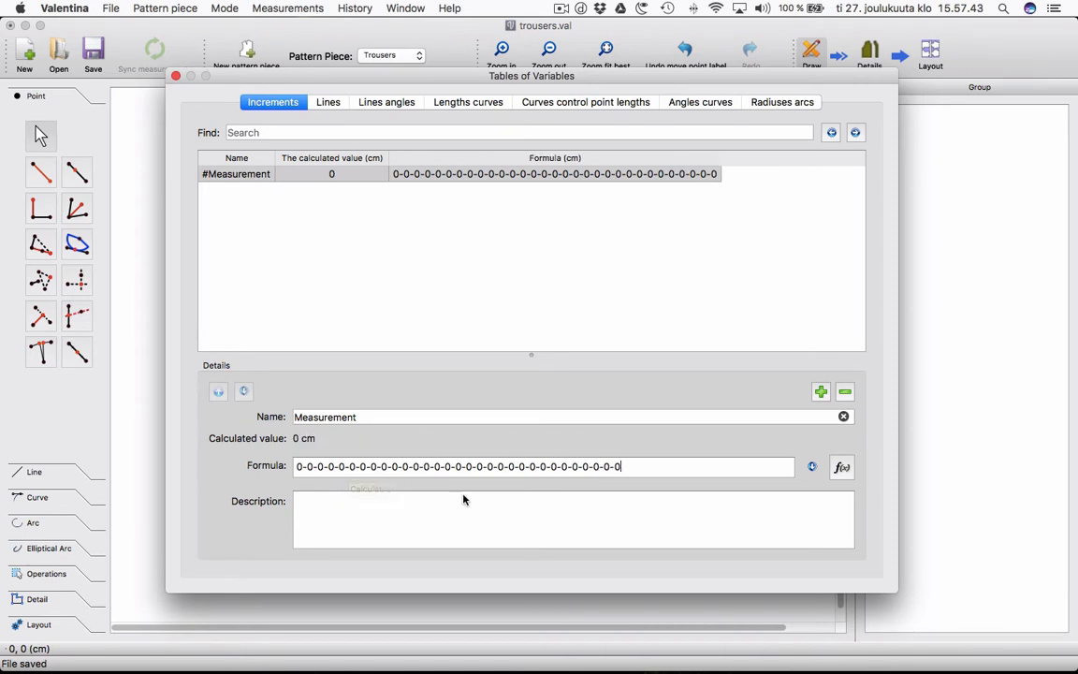
left_click_drag(633, 467, 296, 467)
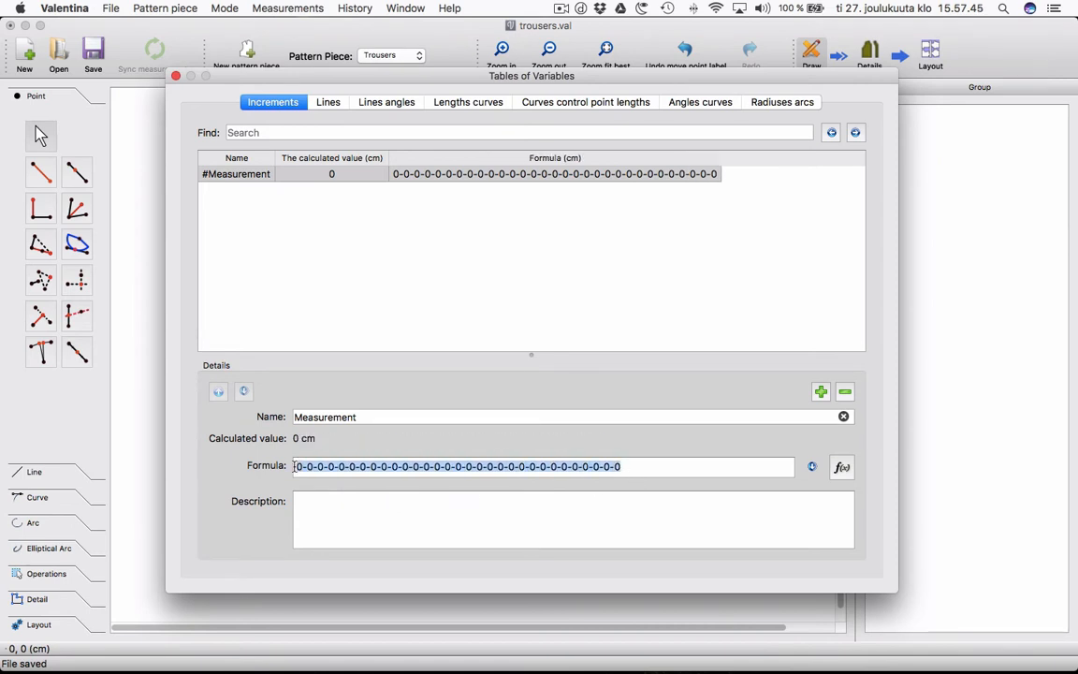
Add an increment named EaseValues and paste the copied zero-chain separator as its formula.
left_click(820, 392)
double_click(305, 417)
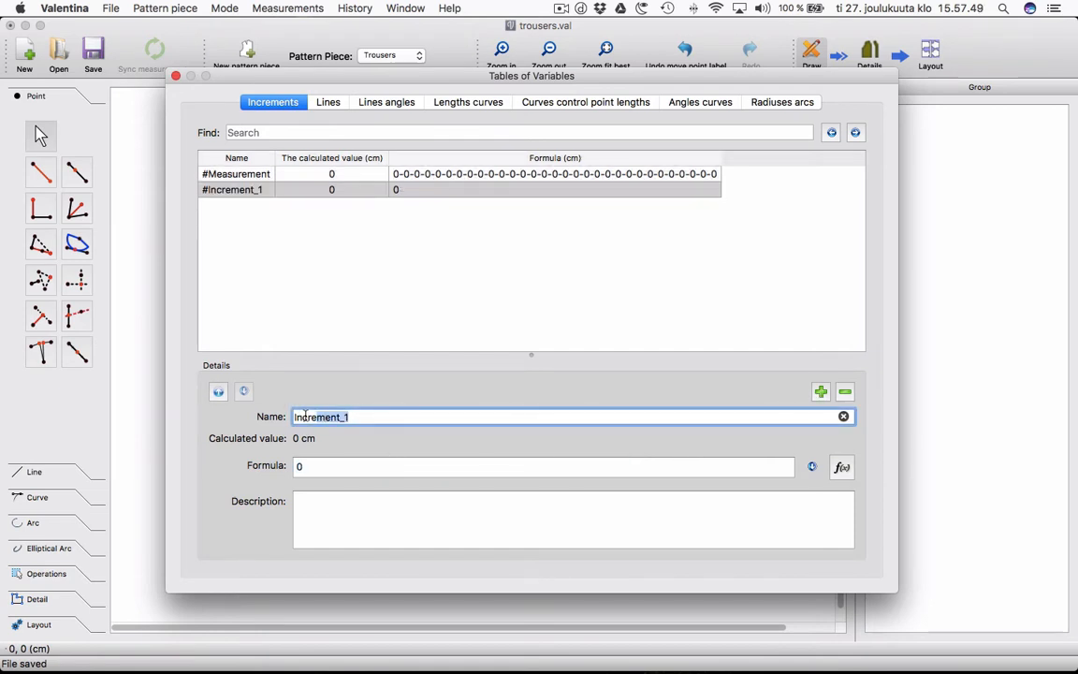
type("Ease")
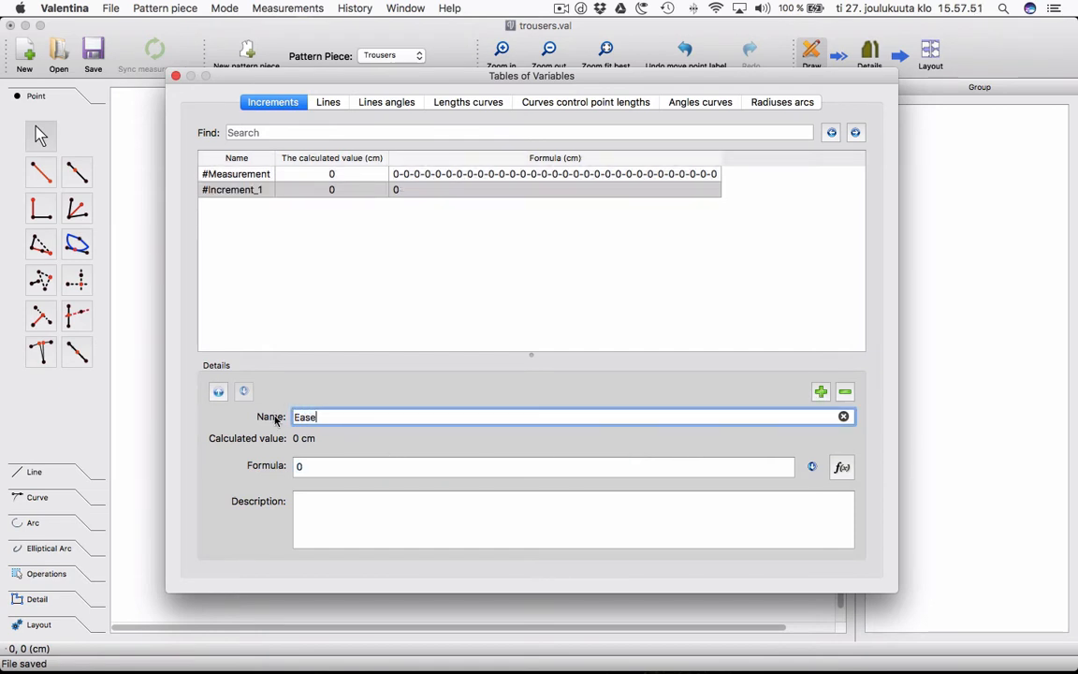
type("Values")
key("Tab")
key("super+v")
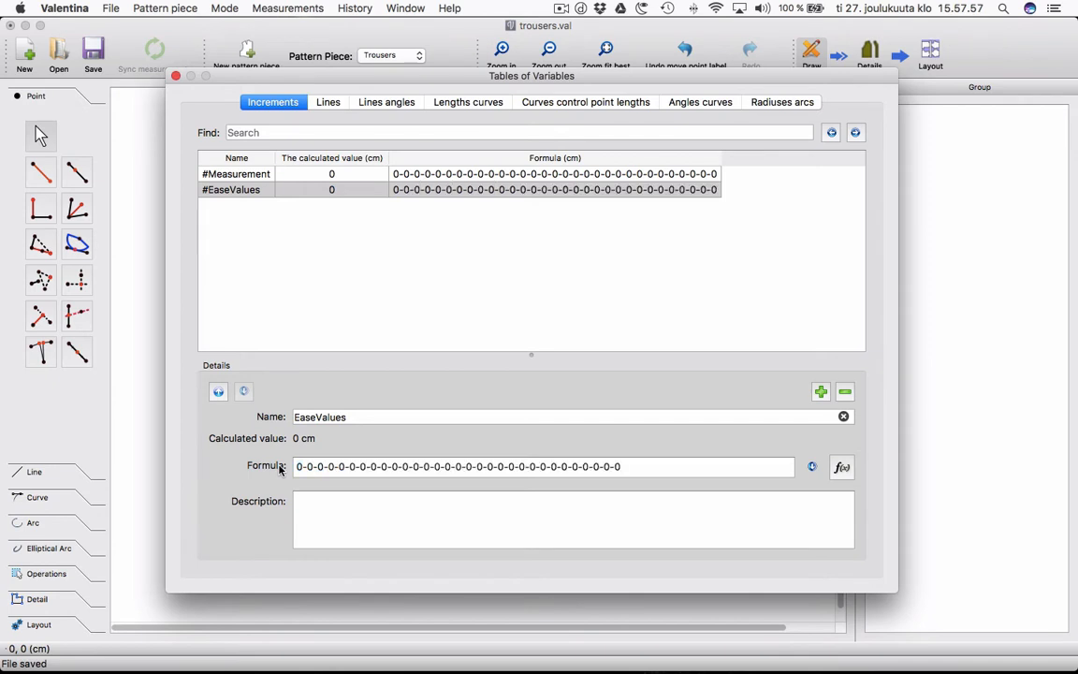
Add an increment named AlterationValues and paste the copied zero-chain separator as its formula.
left_click(820, 392)
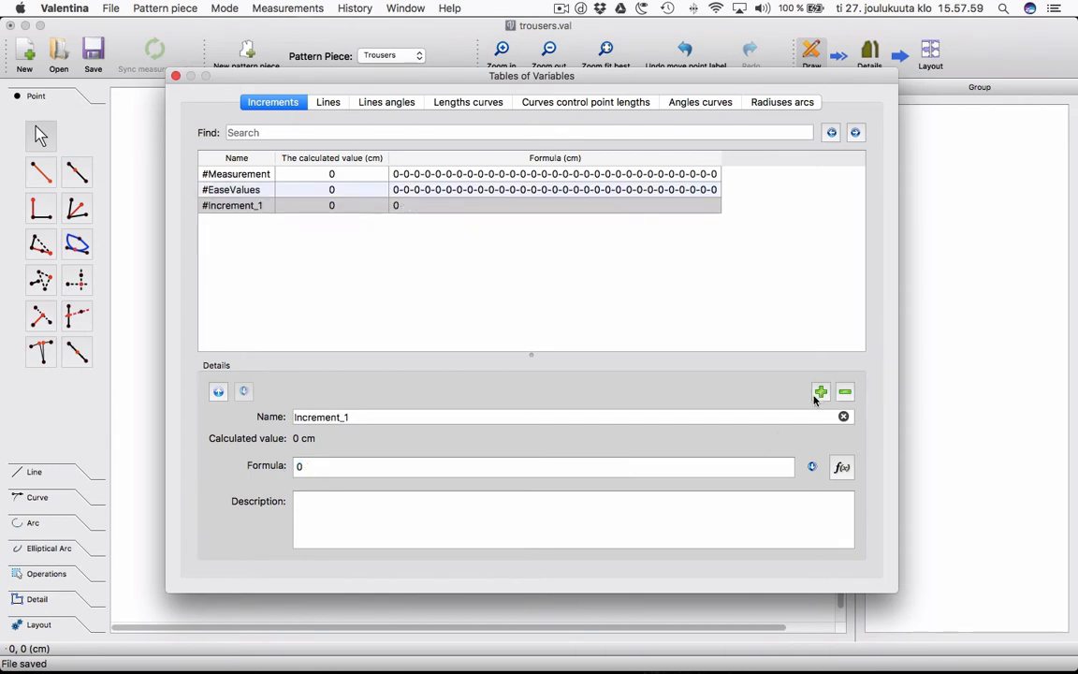
left_click_drag(385, 416, 241, 420)
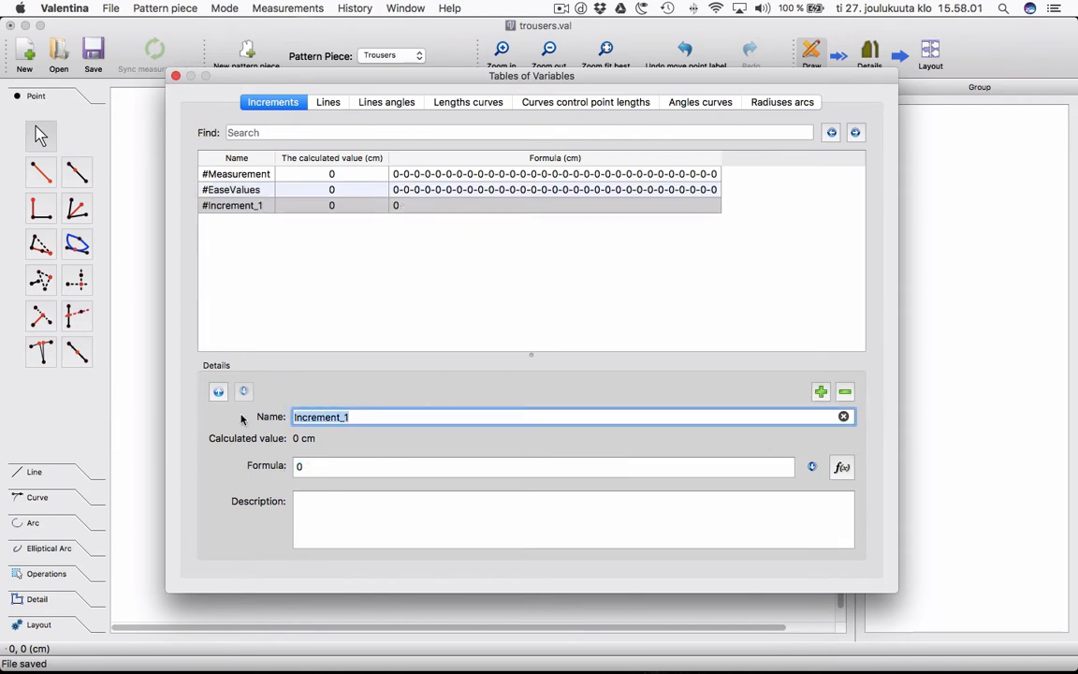
type("Altera")
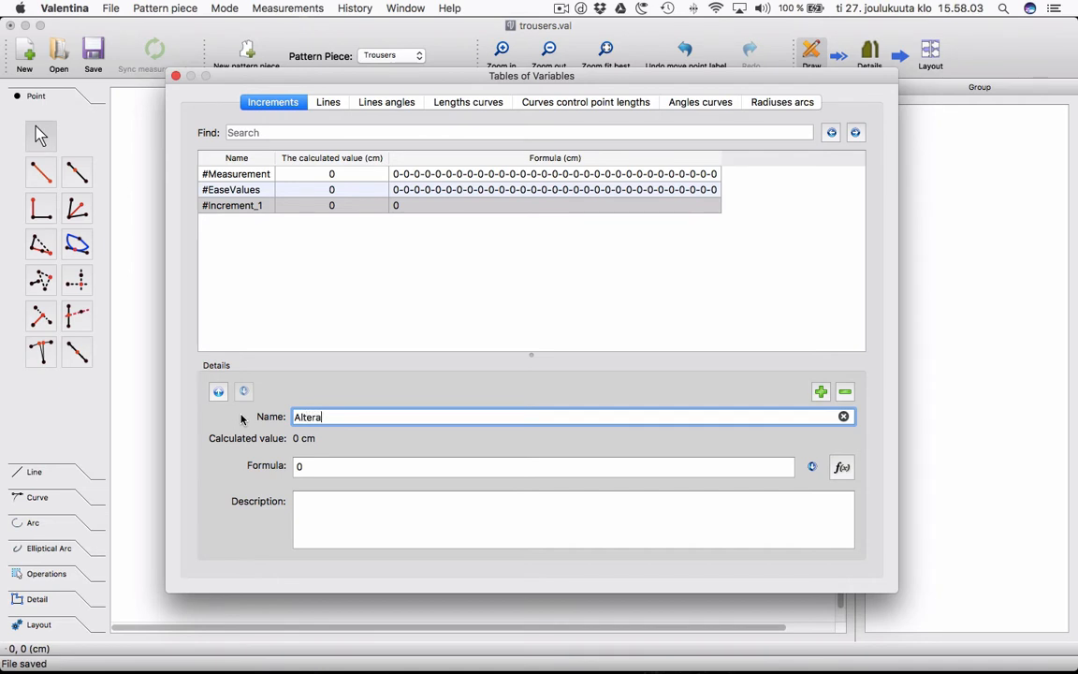
type("tionValues")
left_click(325, 469)
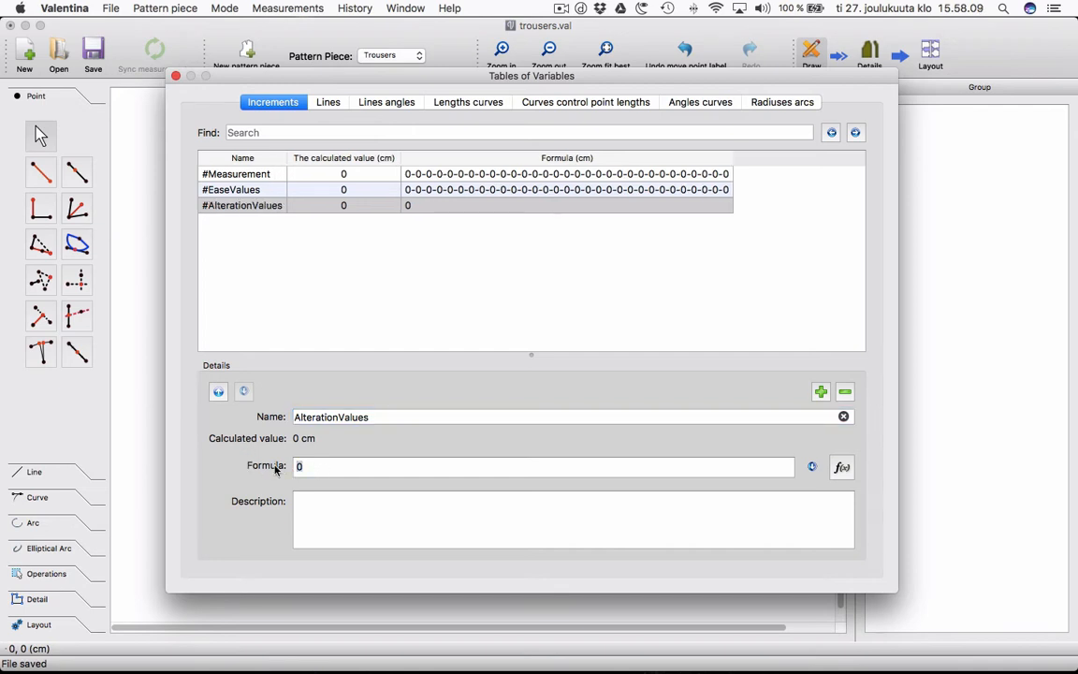
key("super+v")
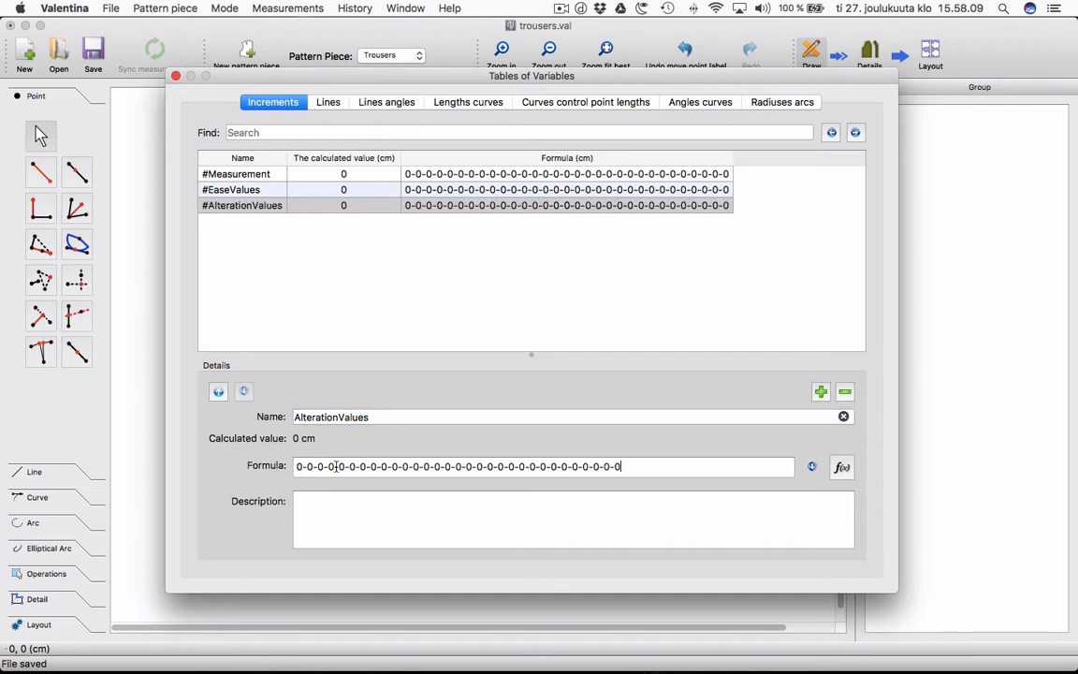
Add a fourth increment, try to name it CalculatedValues, and add one more increment below it.
left_click(821, 391)
double_click(401, 417)
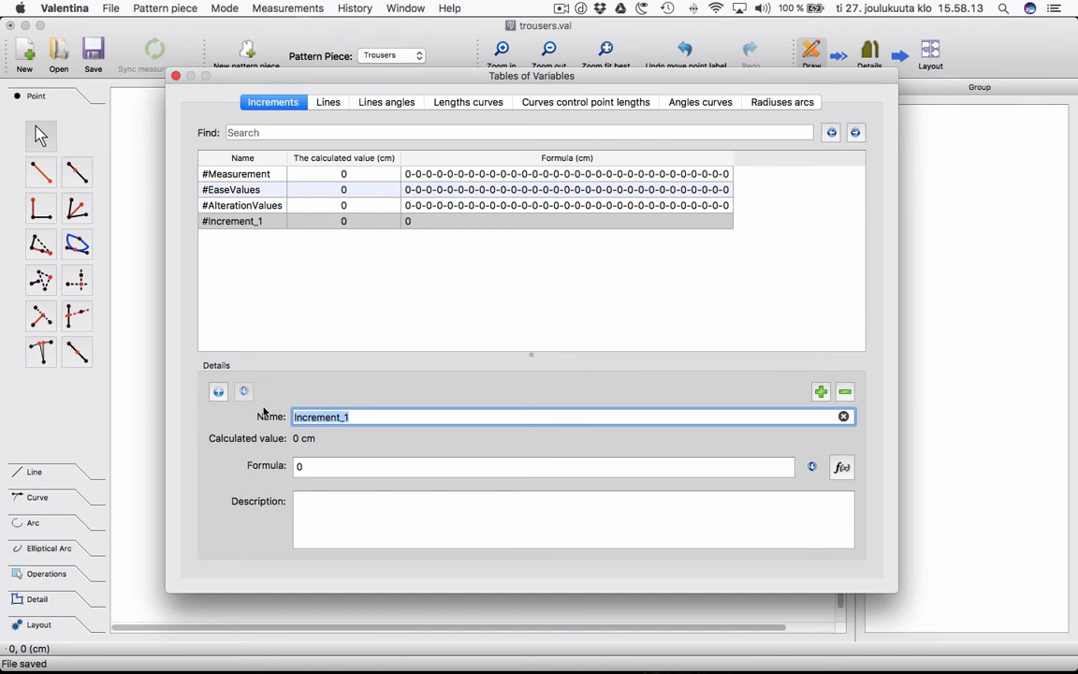
type("CalculatedValues")
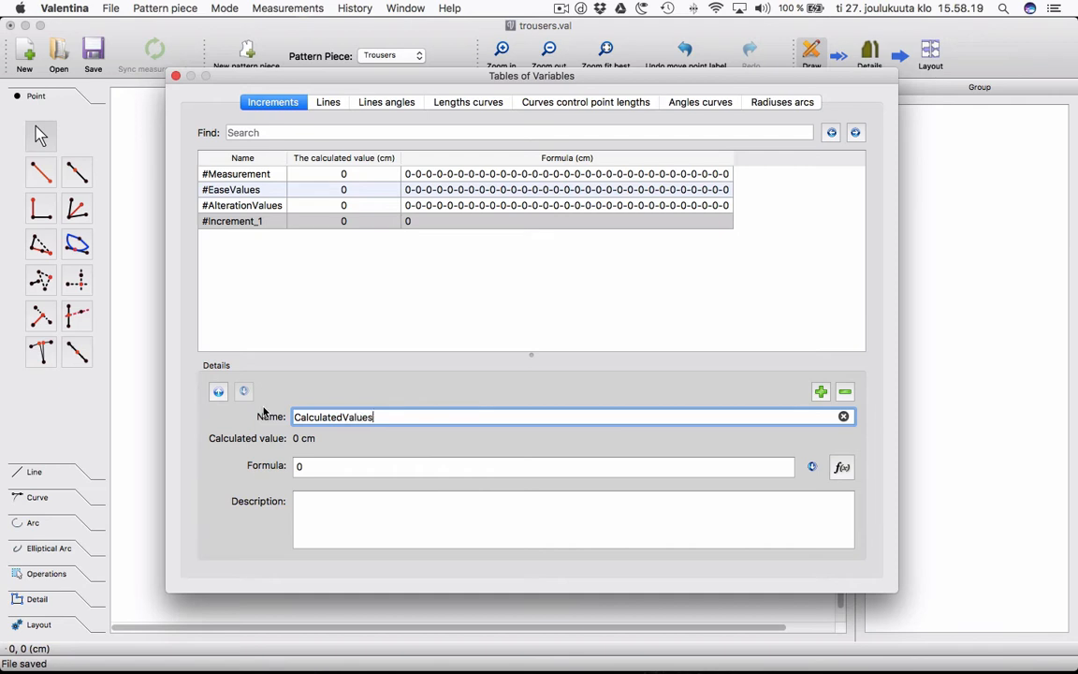
left_click(821, 392)
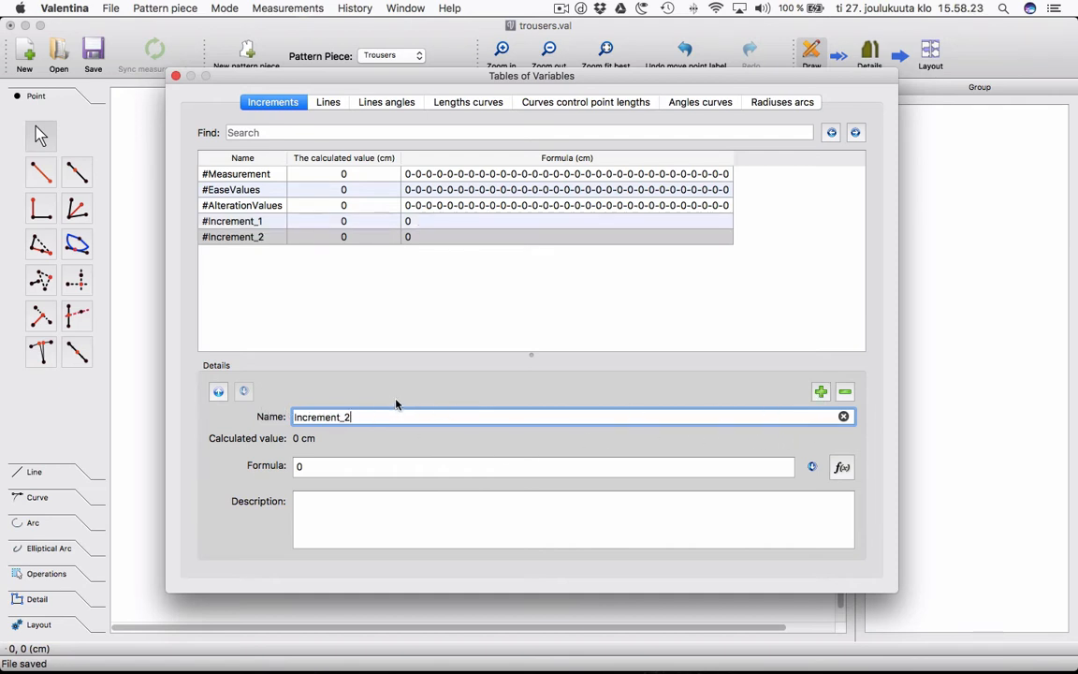
Rename Increment_1 as CalculatedValues with the copied zero-chain separator as its formula, and delete the surplus Increment_2.
left_click(251, 223)
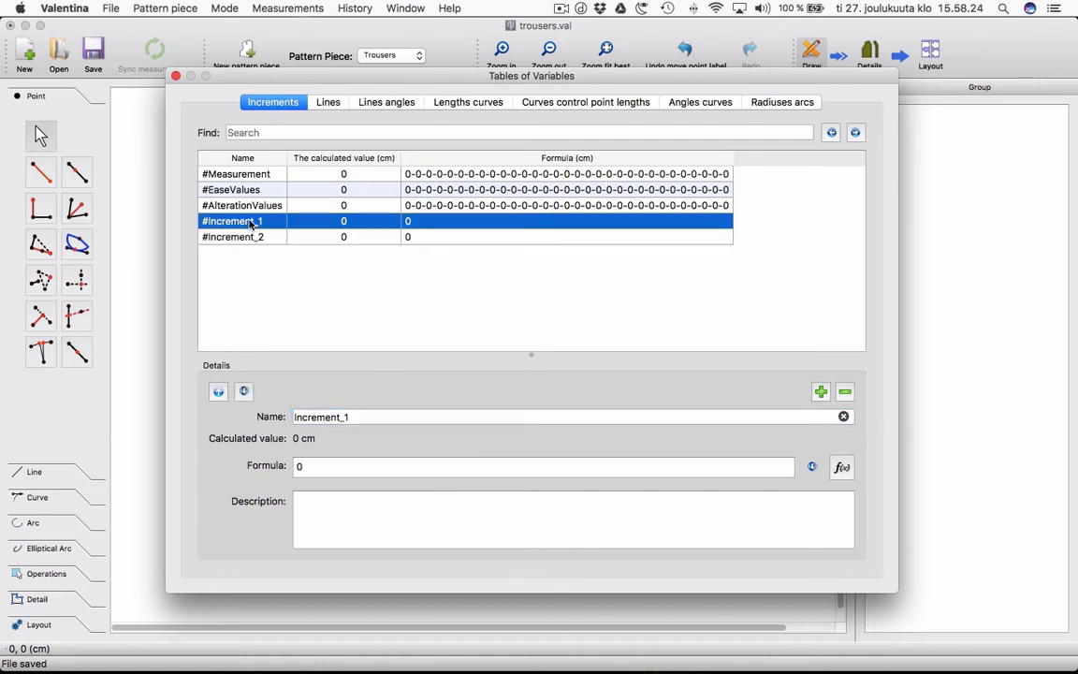
double_click(365, 418)
type("Ca")
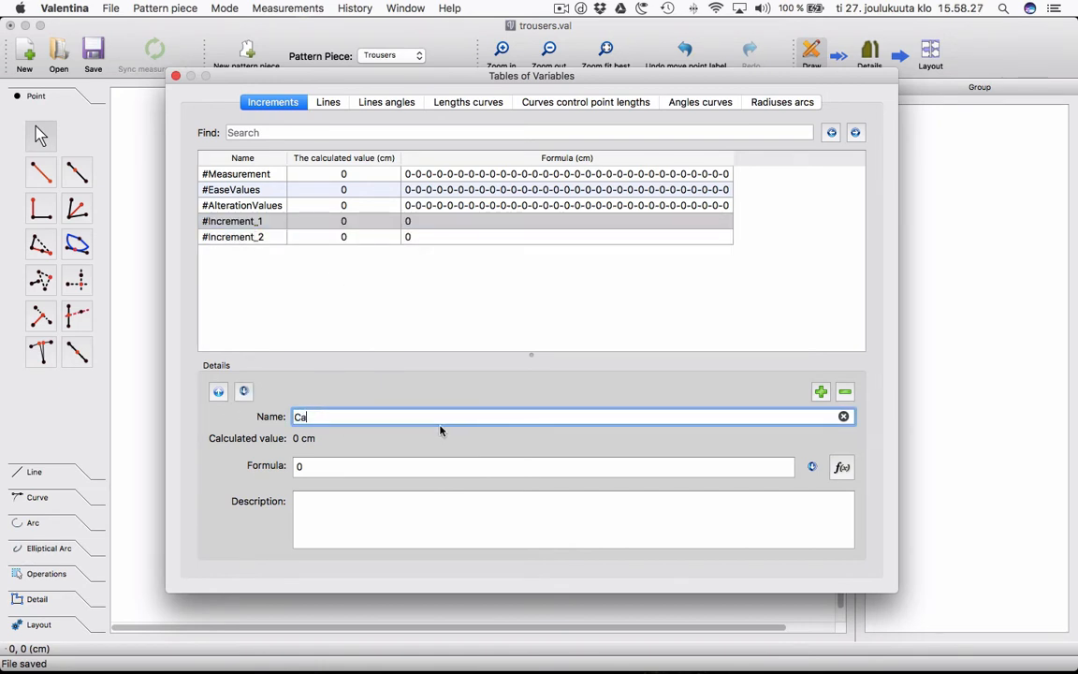
type("lculatedValues")
key("Tab")
key("super+v")
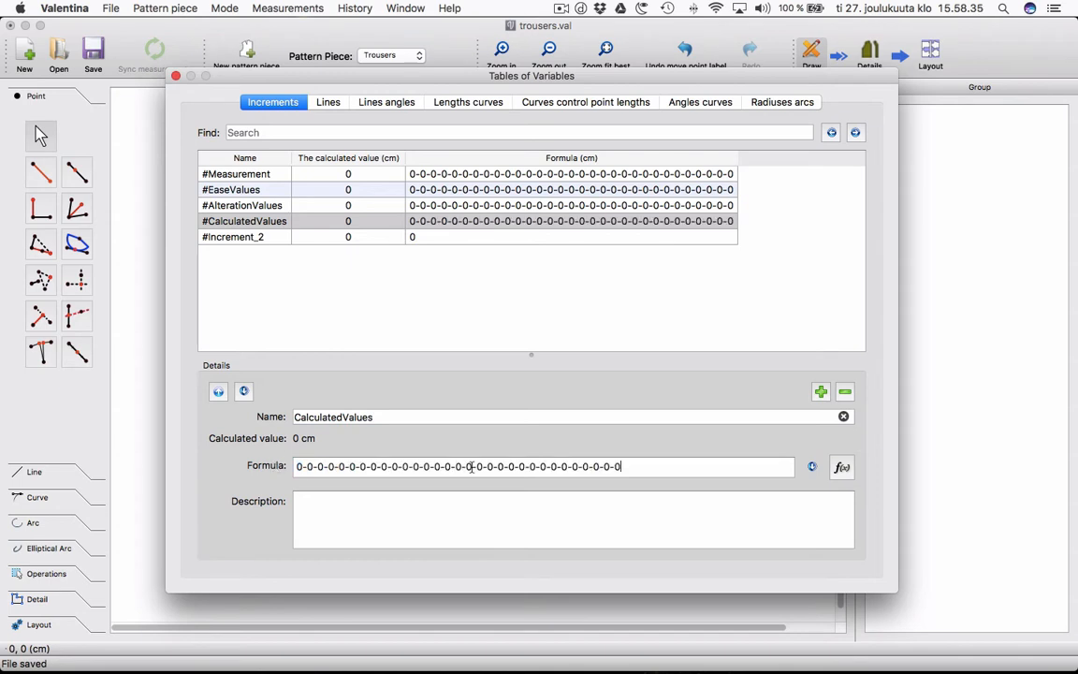
left_click(356, 236)
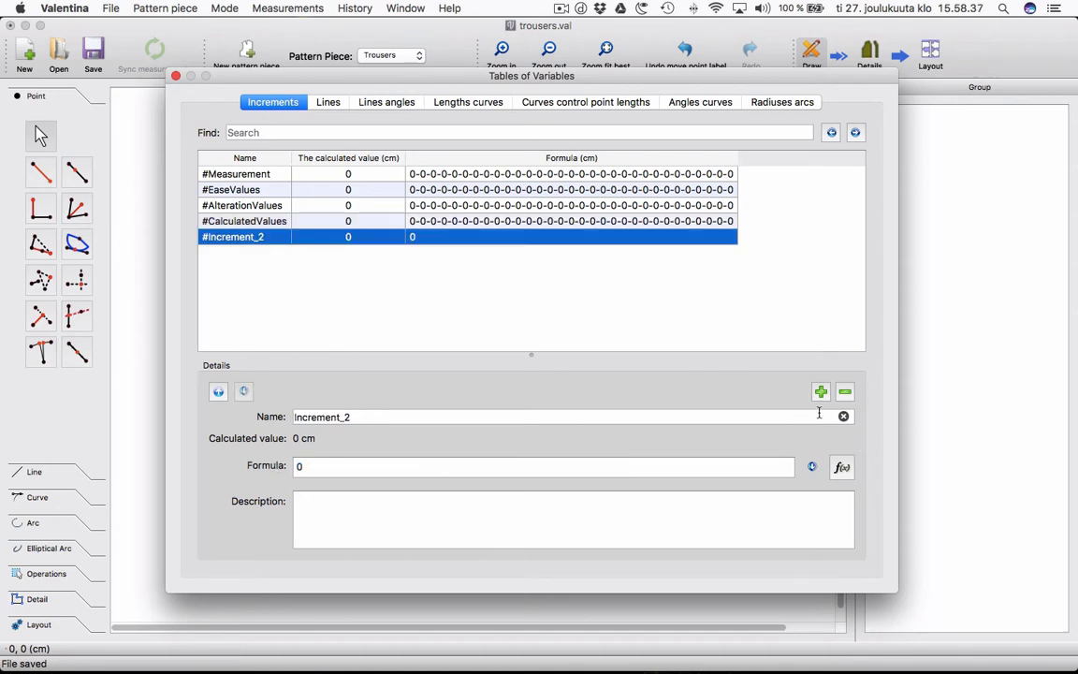
left_click(846, 393)
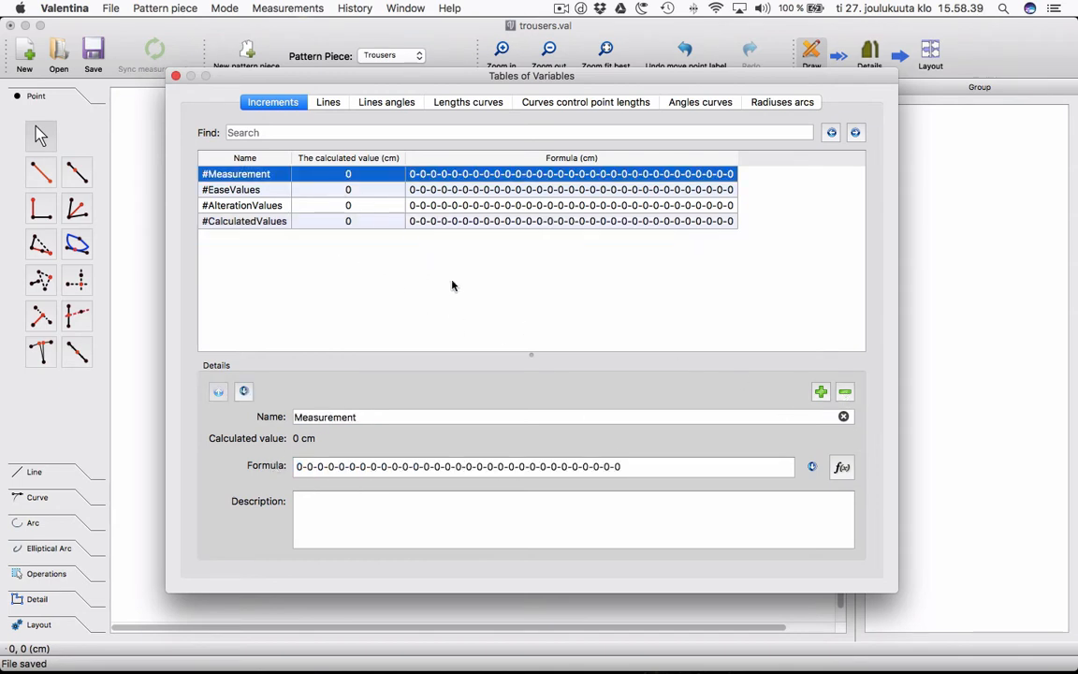
Insert an increment named WaistGirth directly below Measurement and set its formula to 68 cm.
left_click(820, 391)
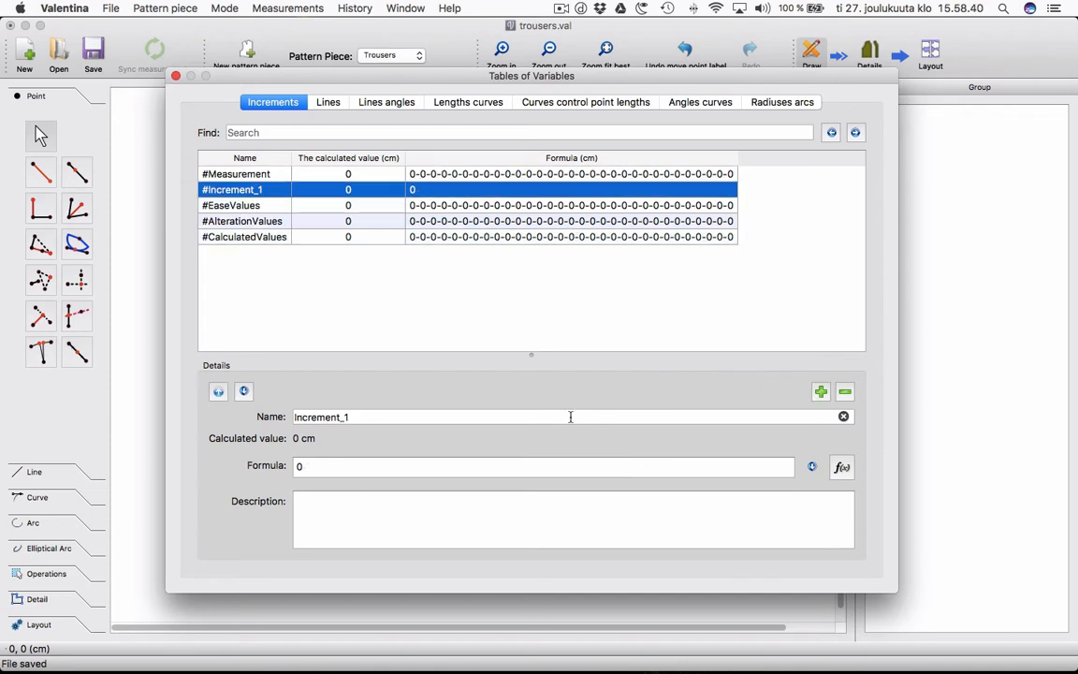
double_click(363, 417)
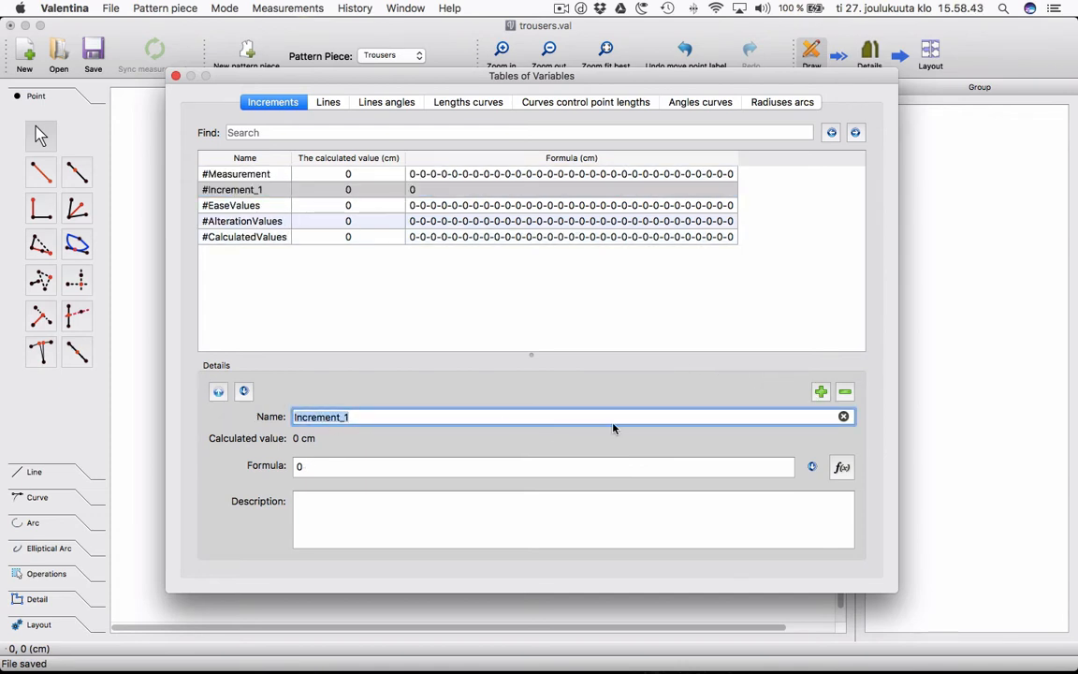
type("Waist")
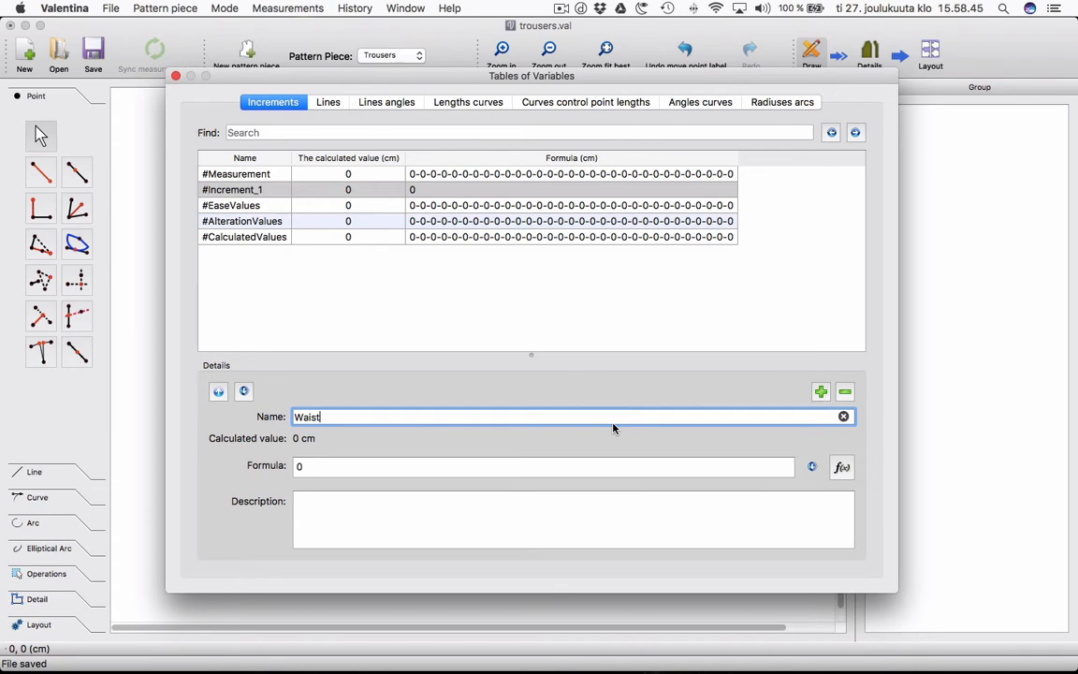
type("Girth")
key("Tab")
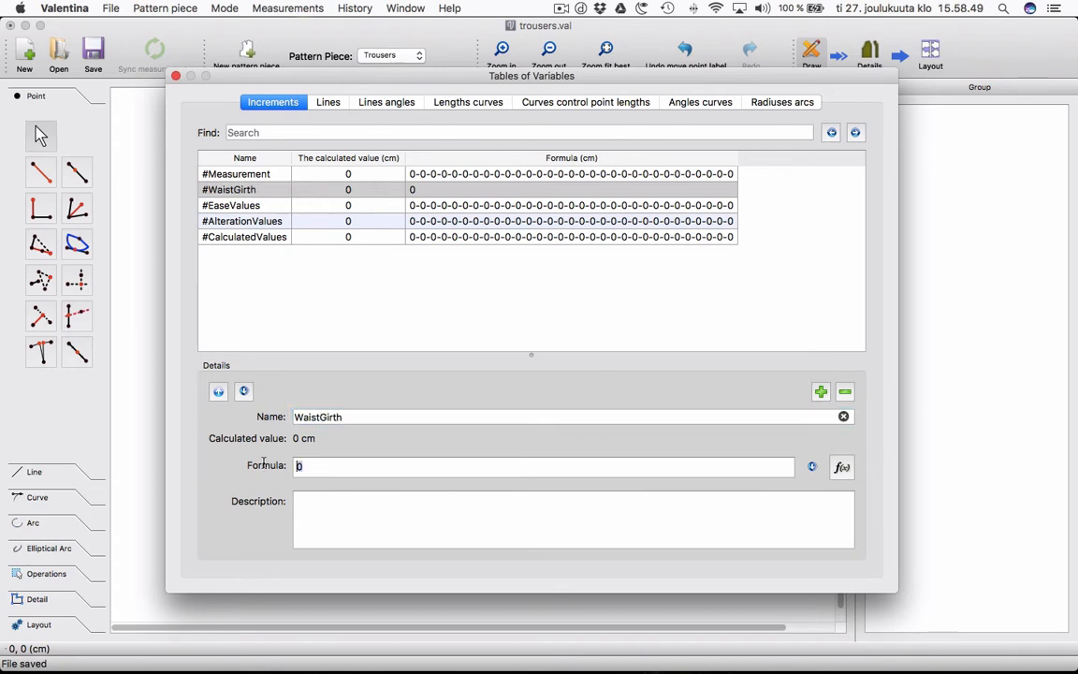
type("68")
Insert an increment named HipGirth directly below WaistGirth and set its formula to 92 cm.
left_click(821, 392)
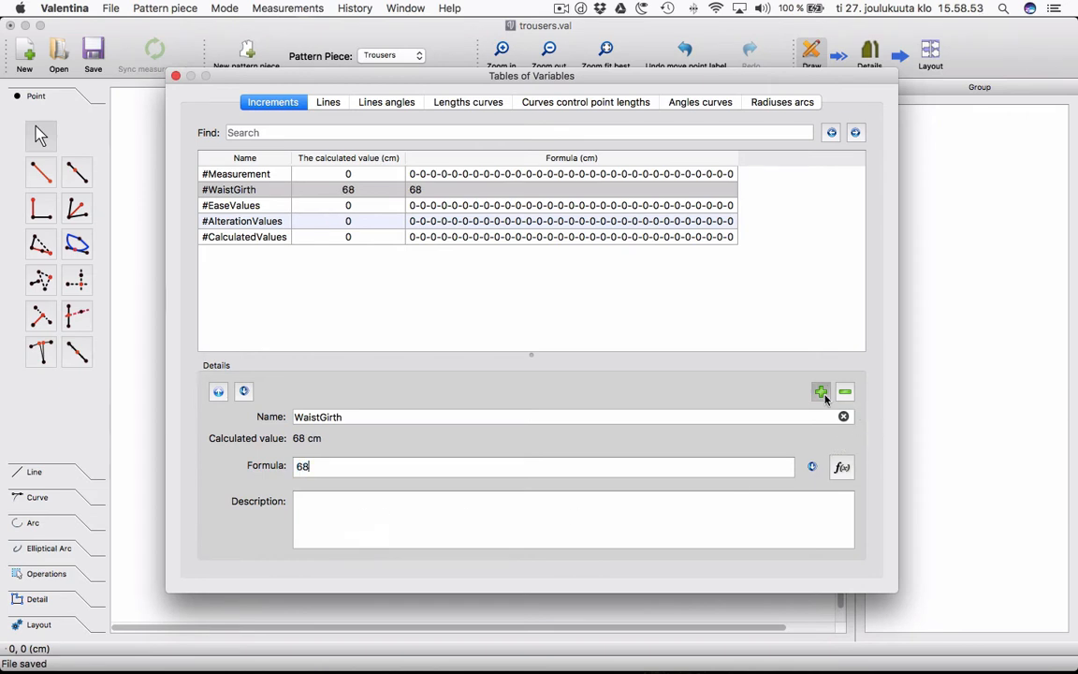
left_click_drag(355, 417, 253, 418)
type("Hip")
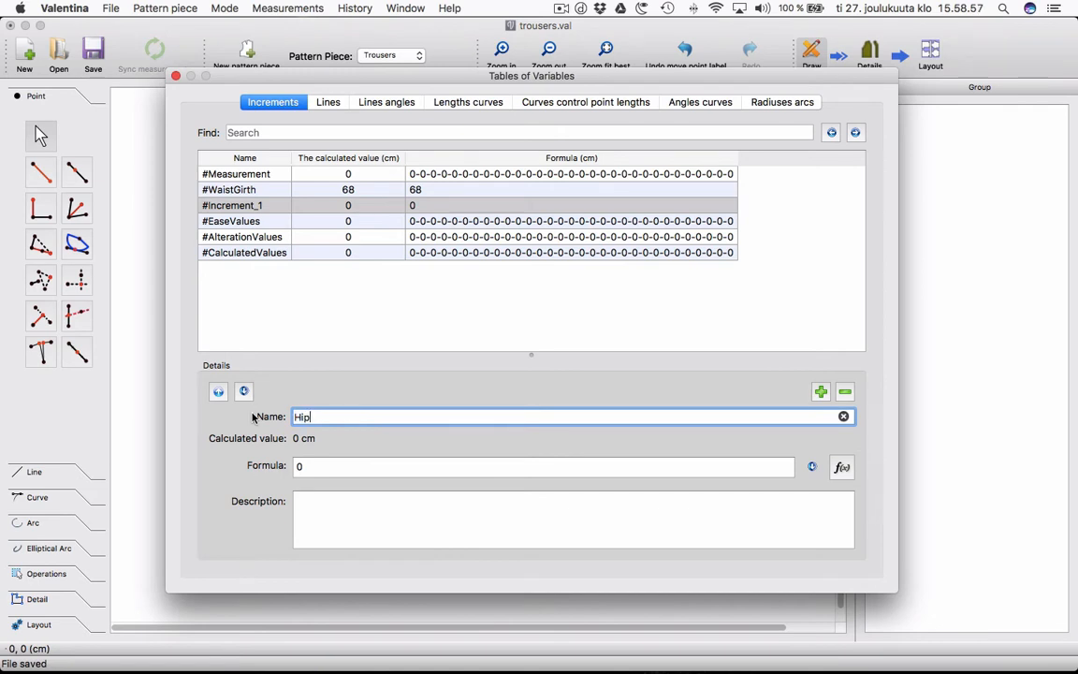
type("Girth")
key("Tab")
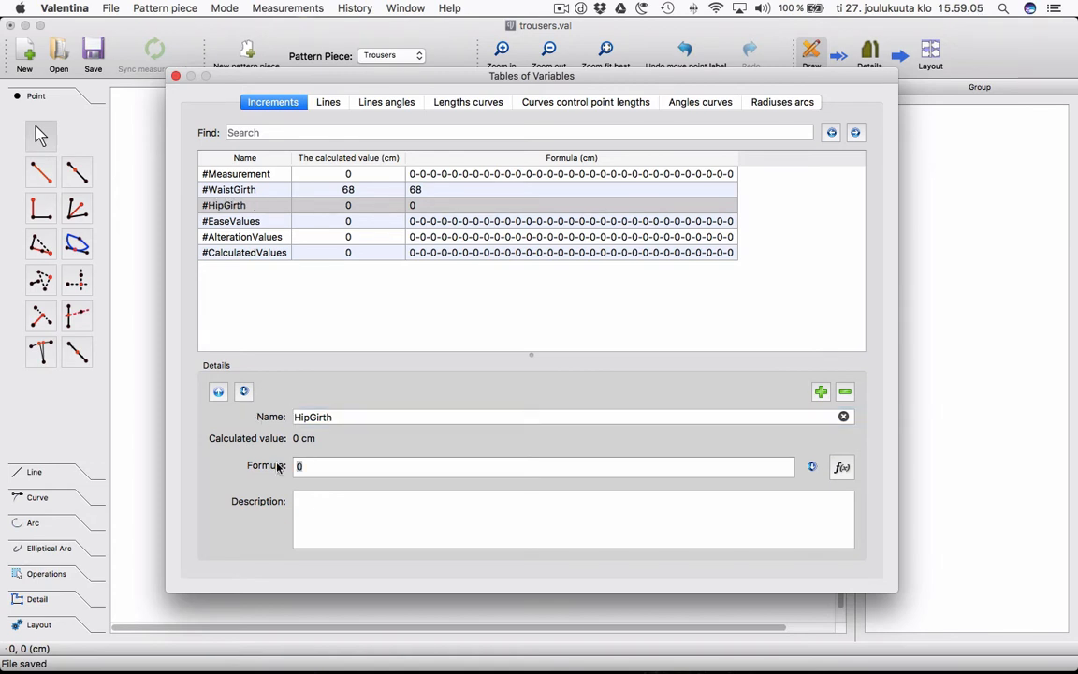
type("92")
Enter "Valentina: hip_circ" as the description of the HipGirth increment.
left_click(373, 506)
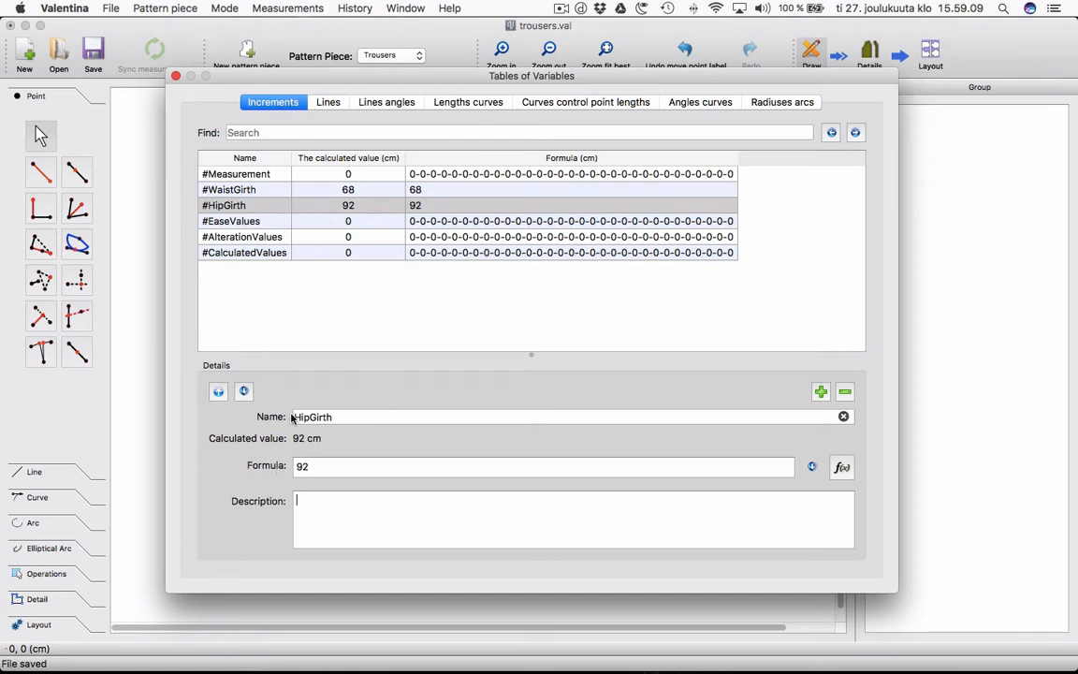
type("Valentina:")
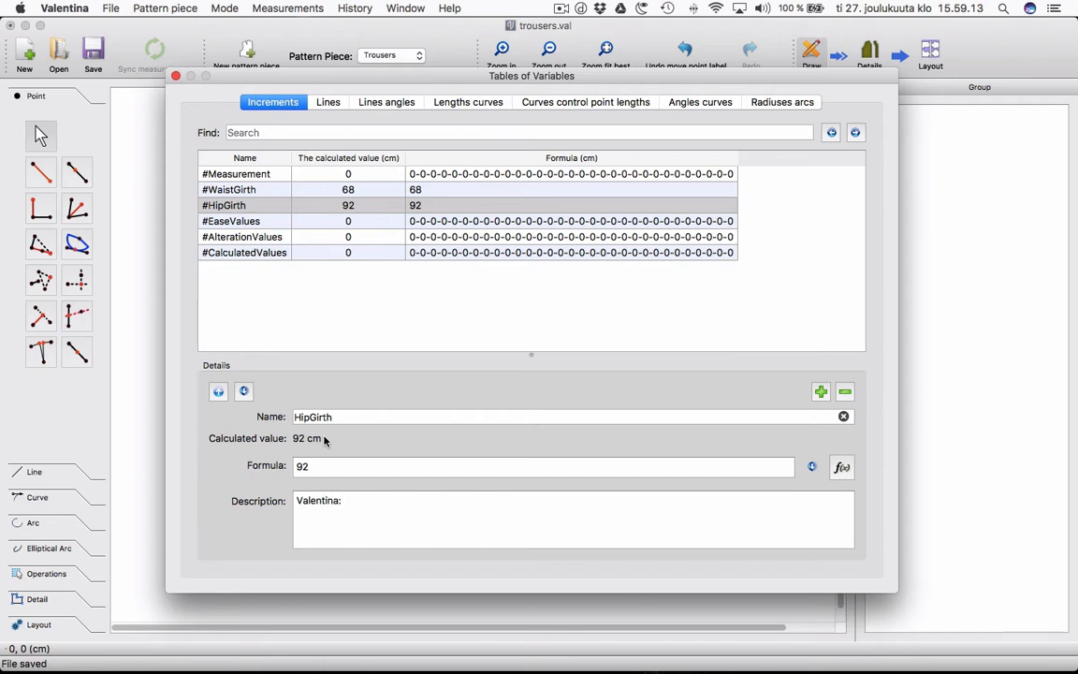
type(" hip_circ")
Give the WaistGirth increment the description "Valentina: waist_circ".
left_click(253, 189)
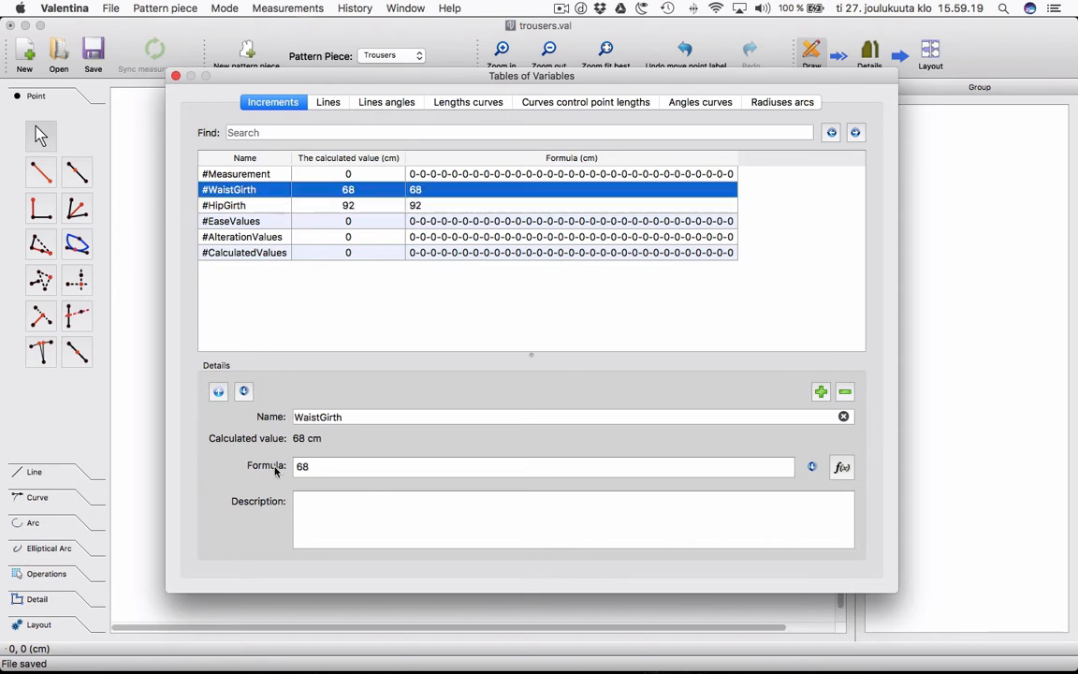
left_click(312, 501)
type("Valen")
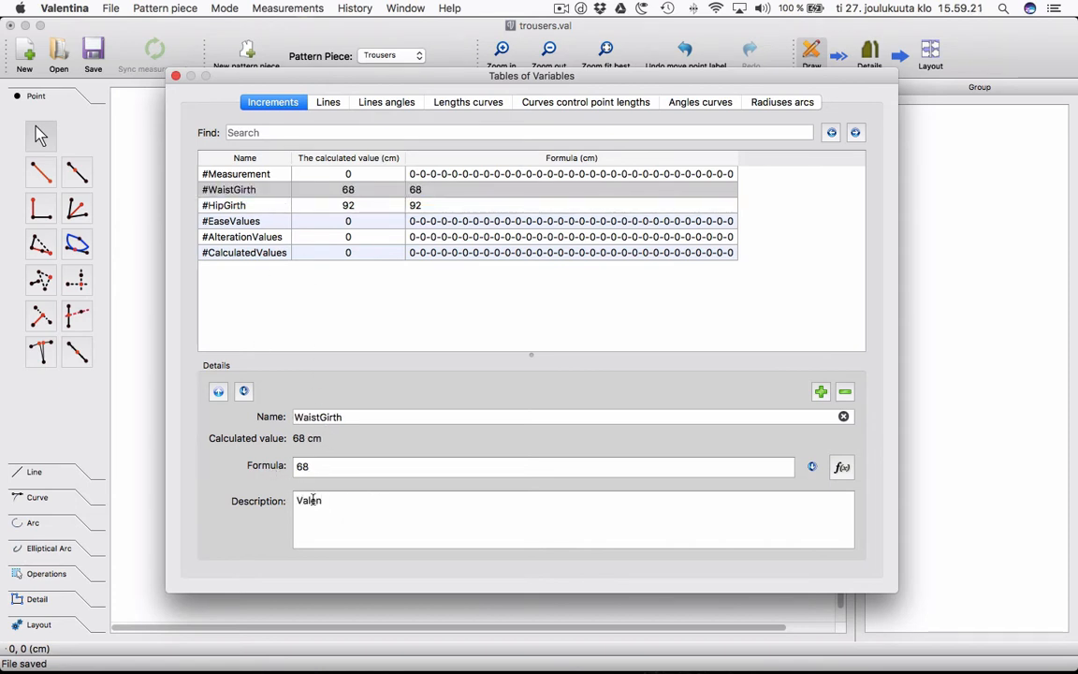
type("tina")
key("BackSpace")
type("ist_circ")
Insert an increment named SideLenght directly below HipGirth and set its formula to 102 cm.
left_click(270, 205)
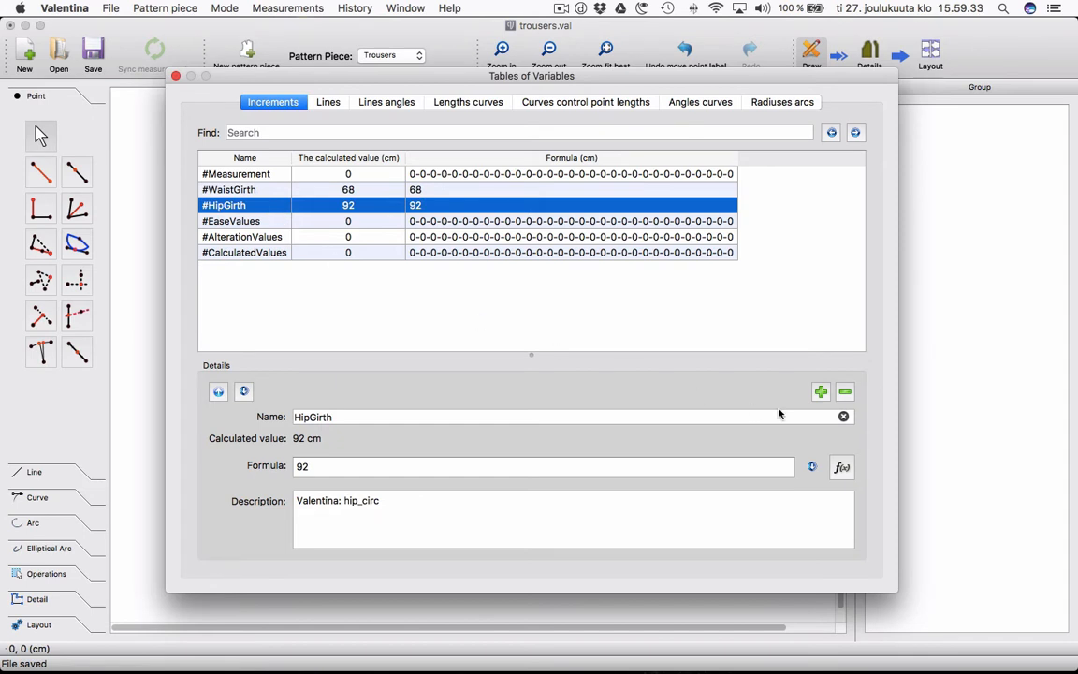
left_click(821, 393)
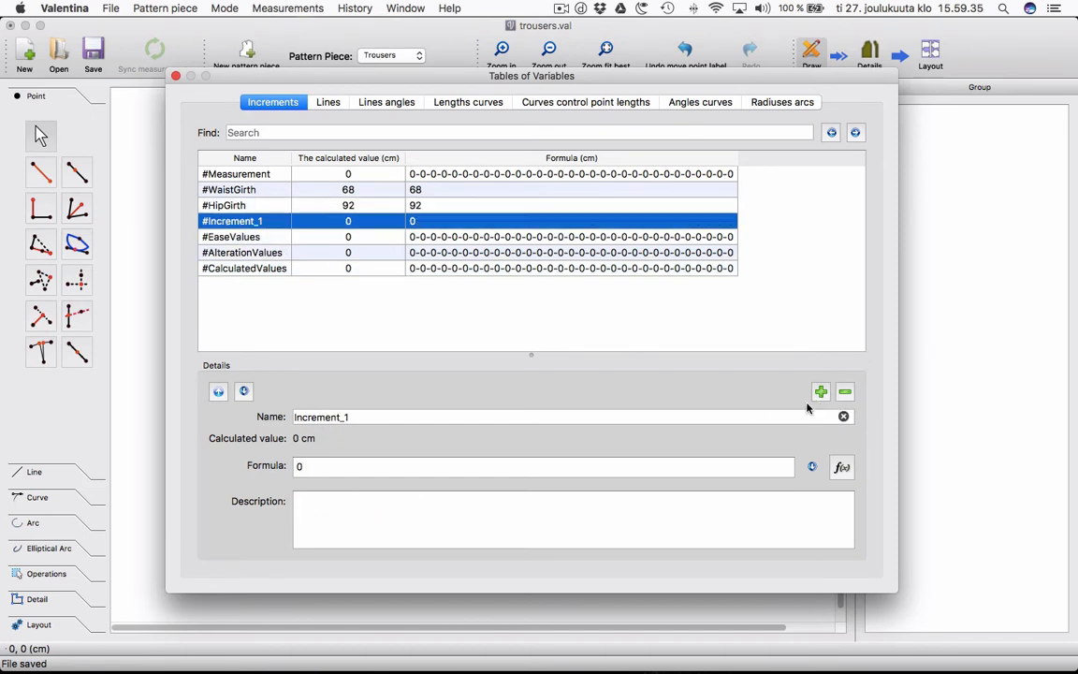
left_click_drag(412, 417, 250, 418)
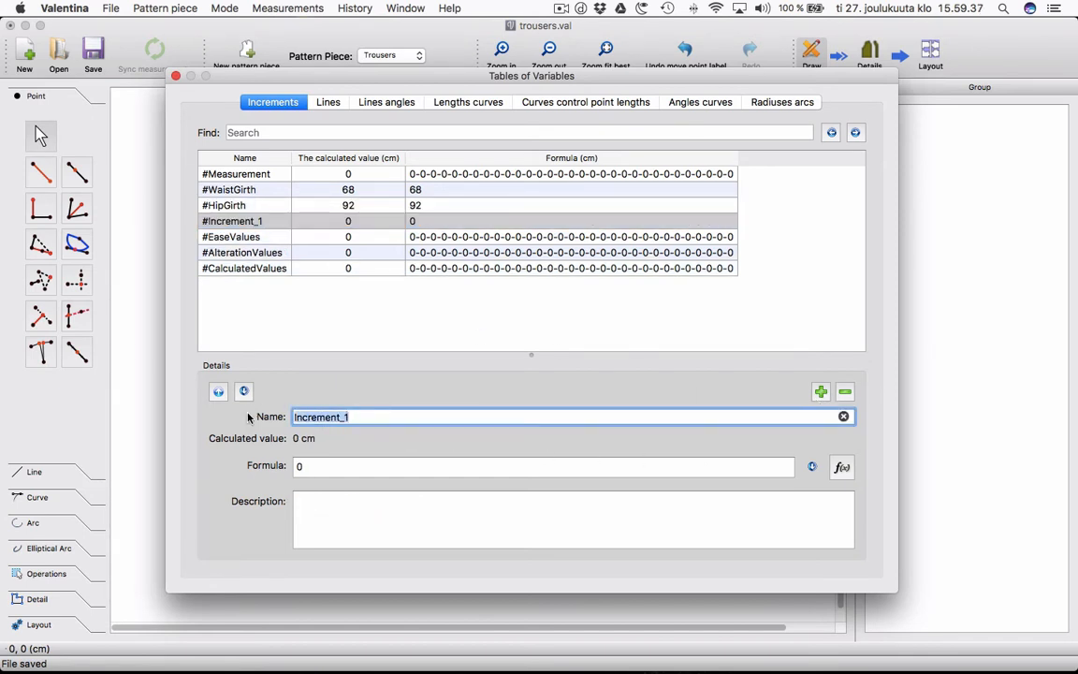
type("SideLenght")
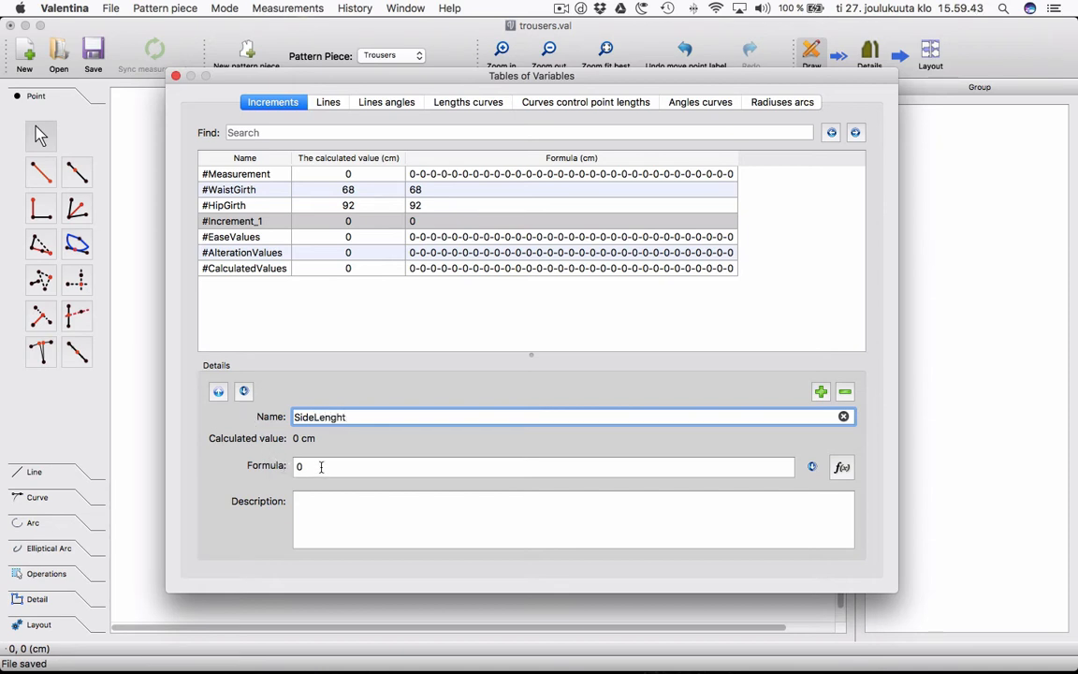
key("Tab")
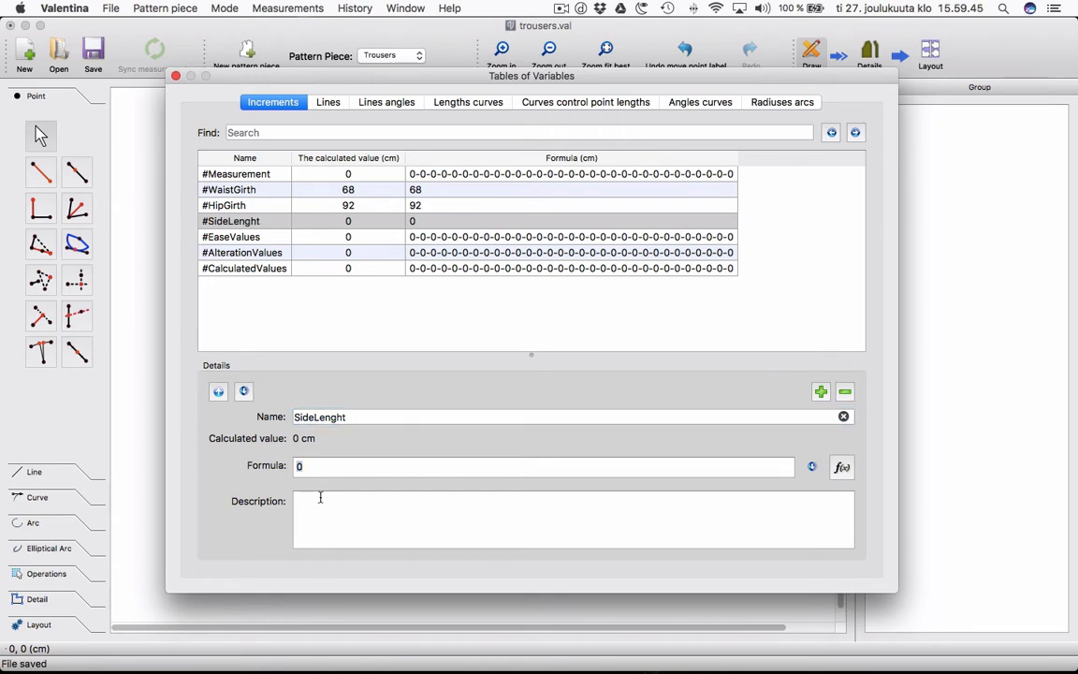
type("102")
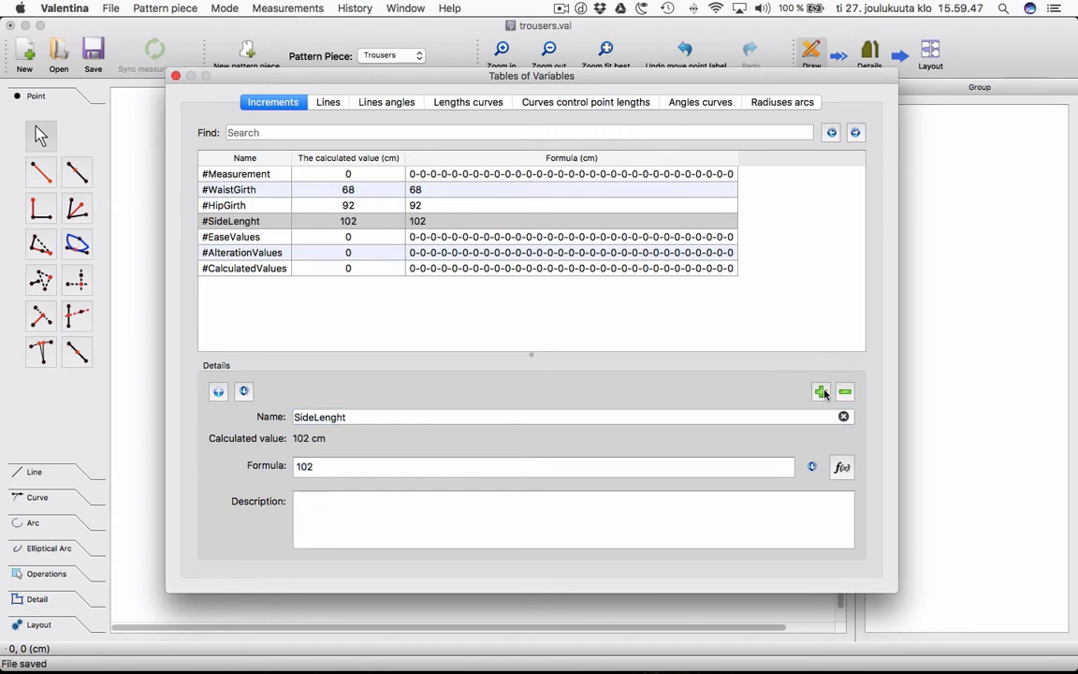
Insert an increment named CrotchHeight directly below SideLenght and set its formula to 74 cm.
left_click(823, 393)
left_click_drag(366, 417, 270, 407)
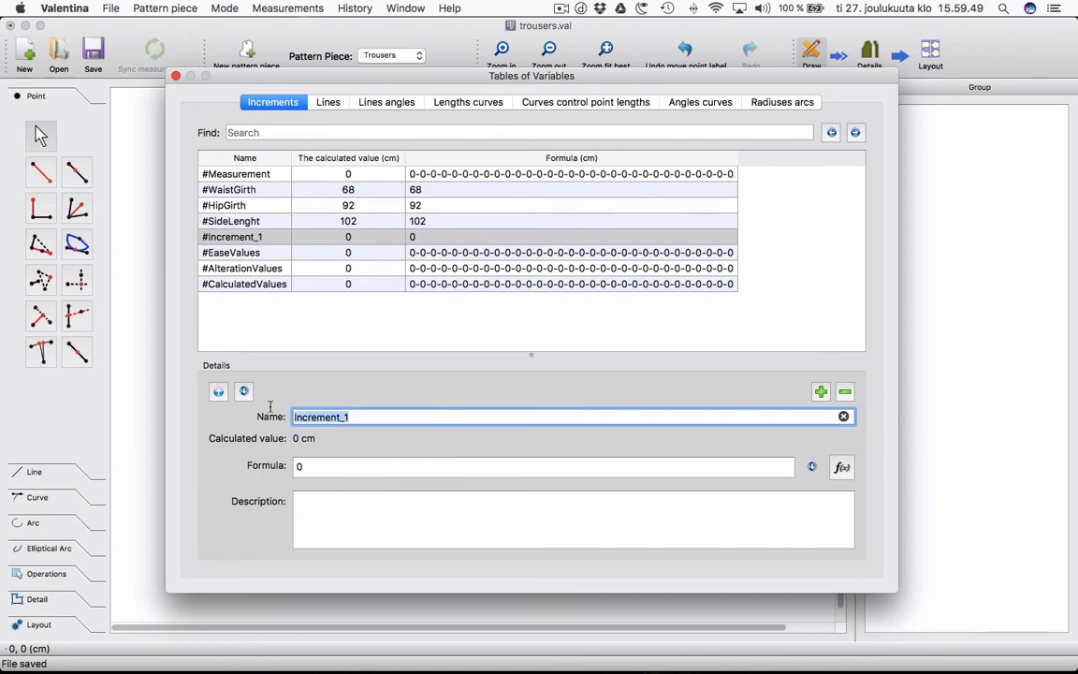
type("Cro")
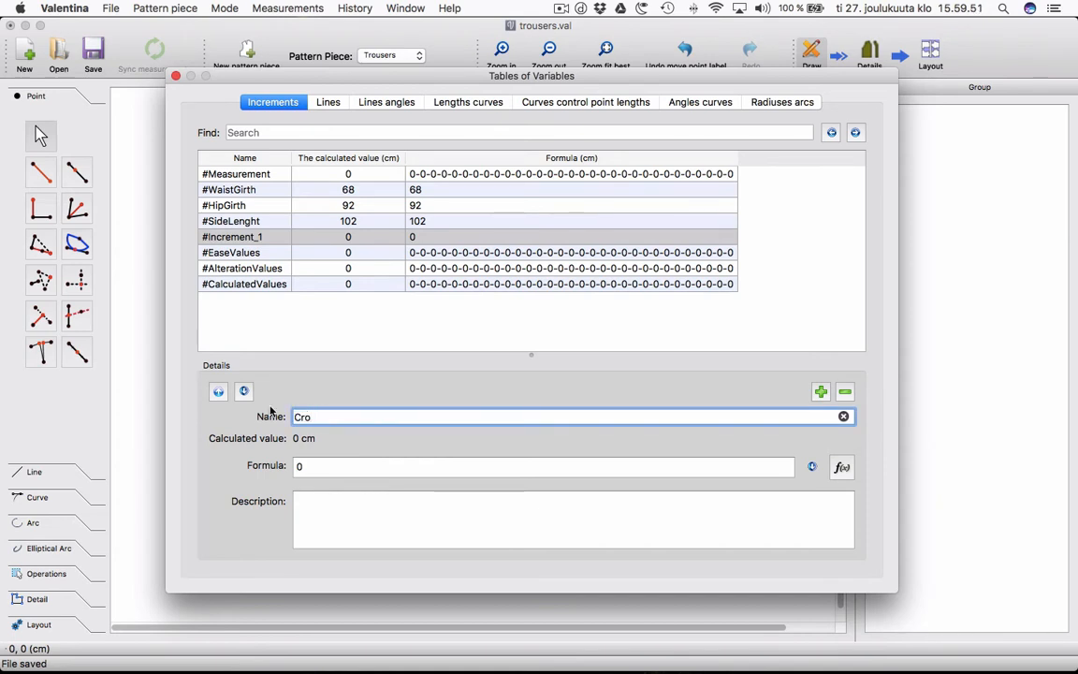
type("tchHeight")
key("Tab")
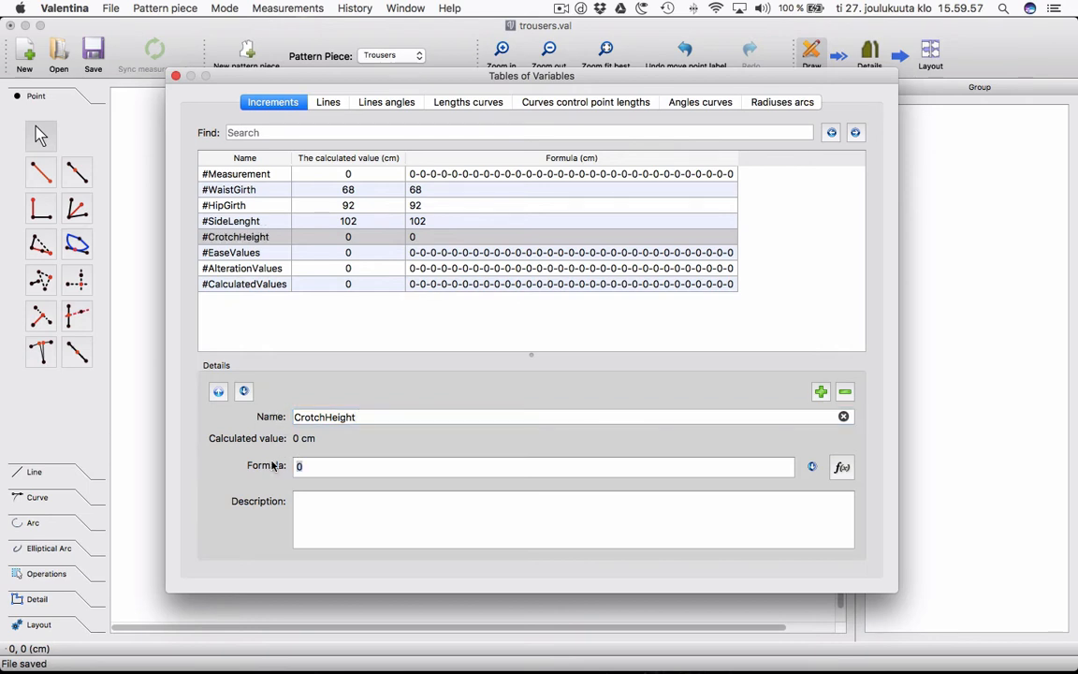
type("74")
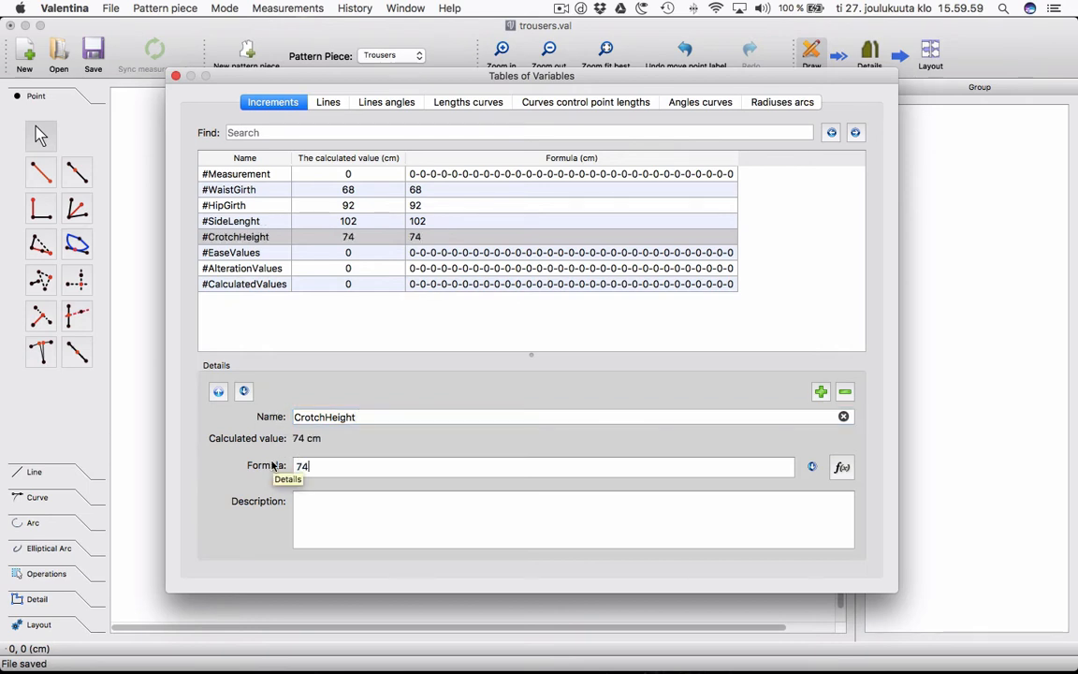
Insert an increment named HemLineGirth directly below CrotchHeight and set its formula to 42 cm.
left_click(820, 392)
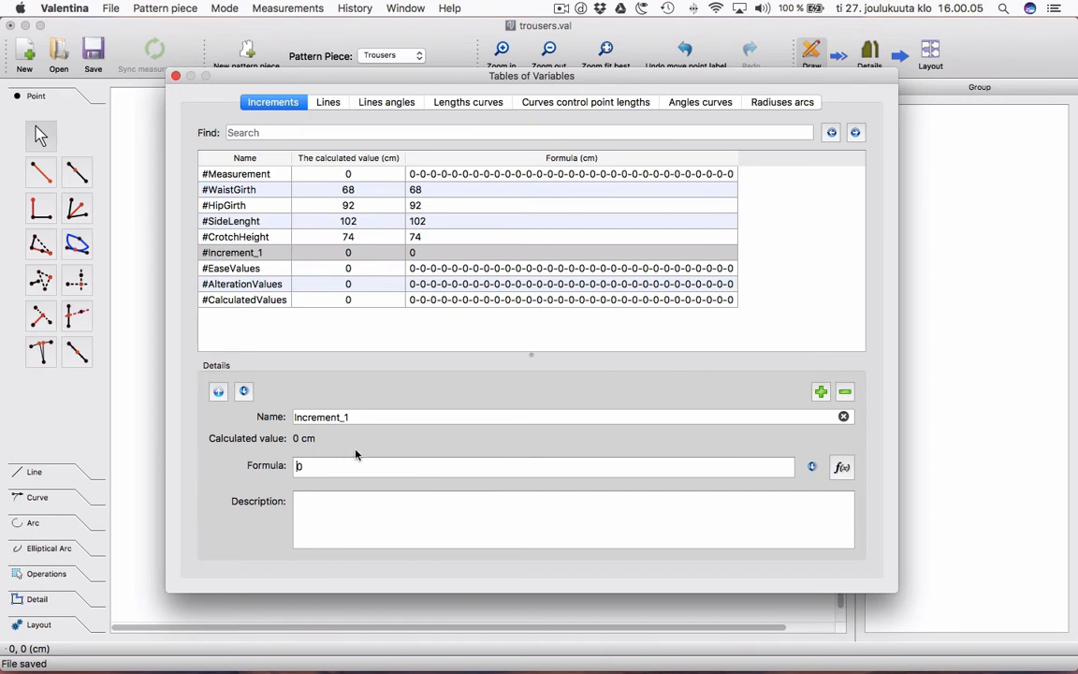
key("BackSpace")
type("H")
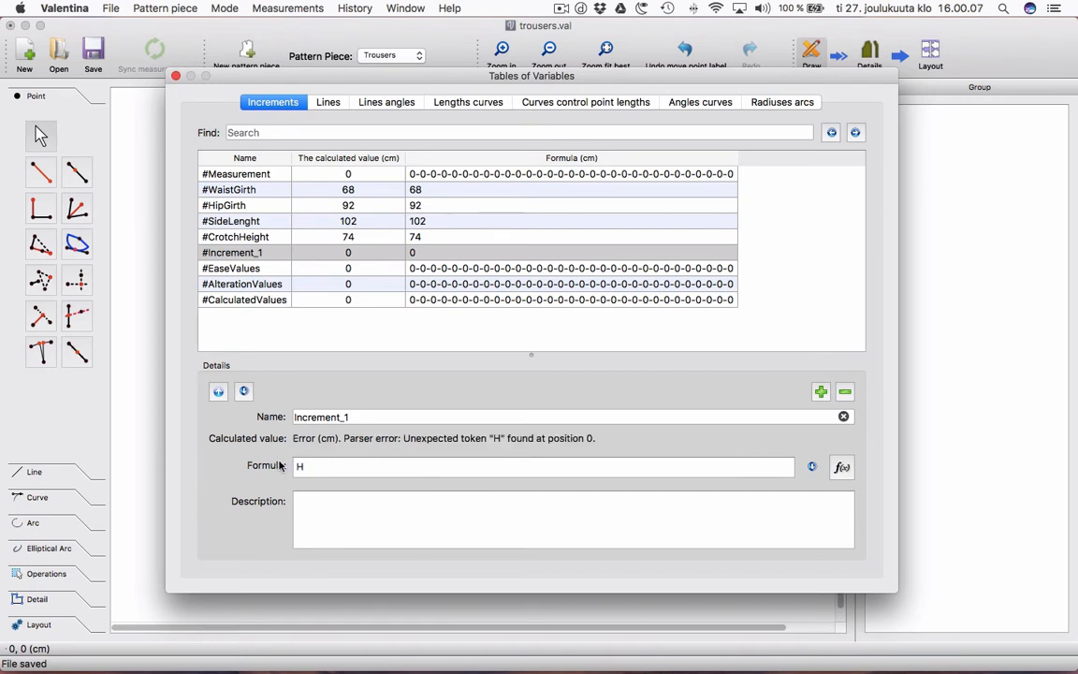
type("emLine")
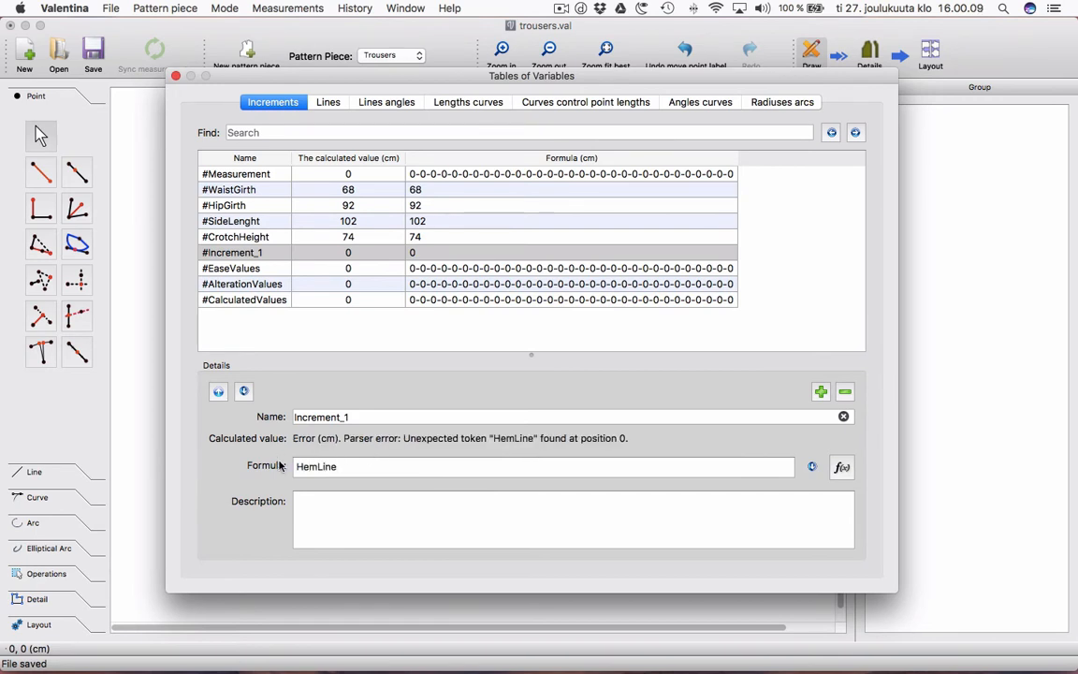
type("Girth")
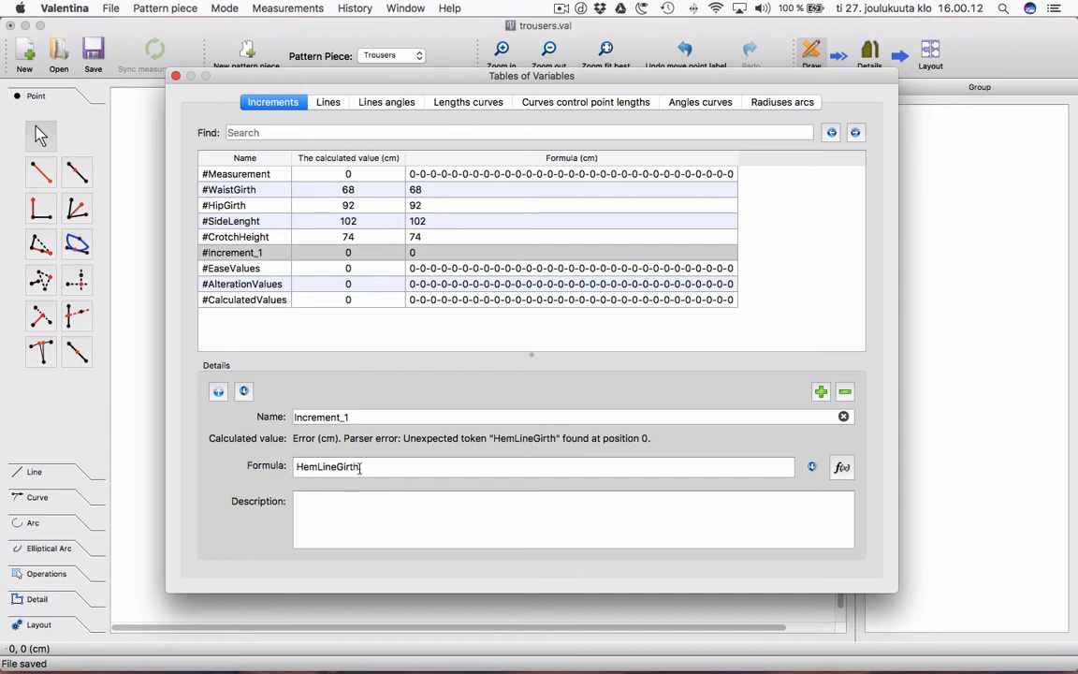
key("super+a")
key("super+c")
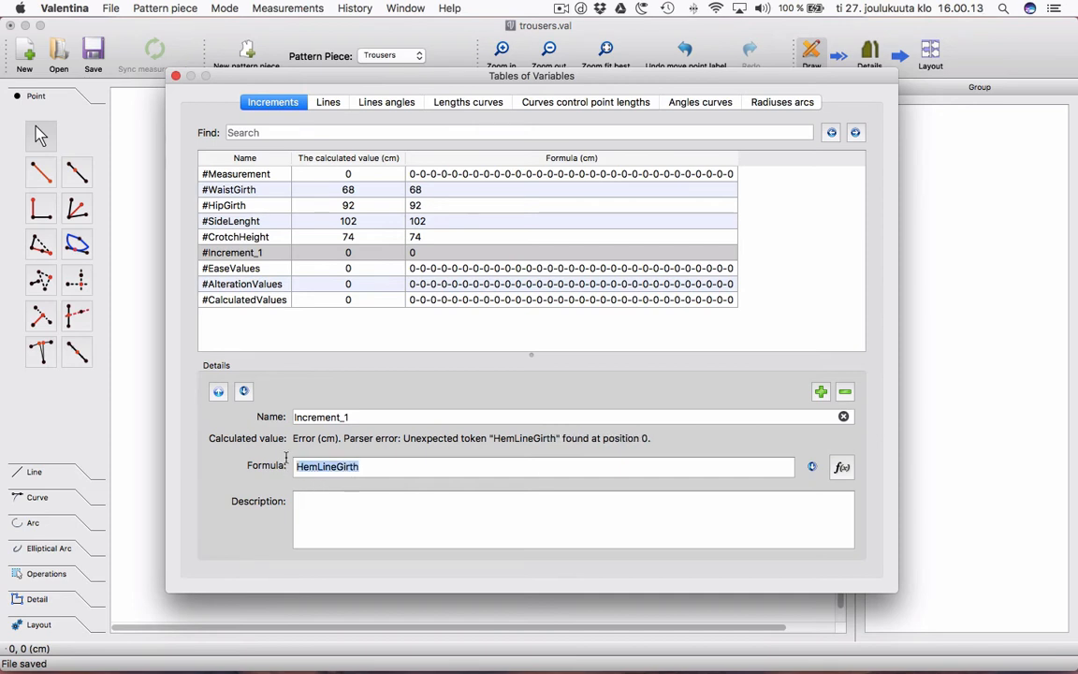
key("BackSpace")
left_click(356, 417)
key("super+a")
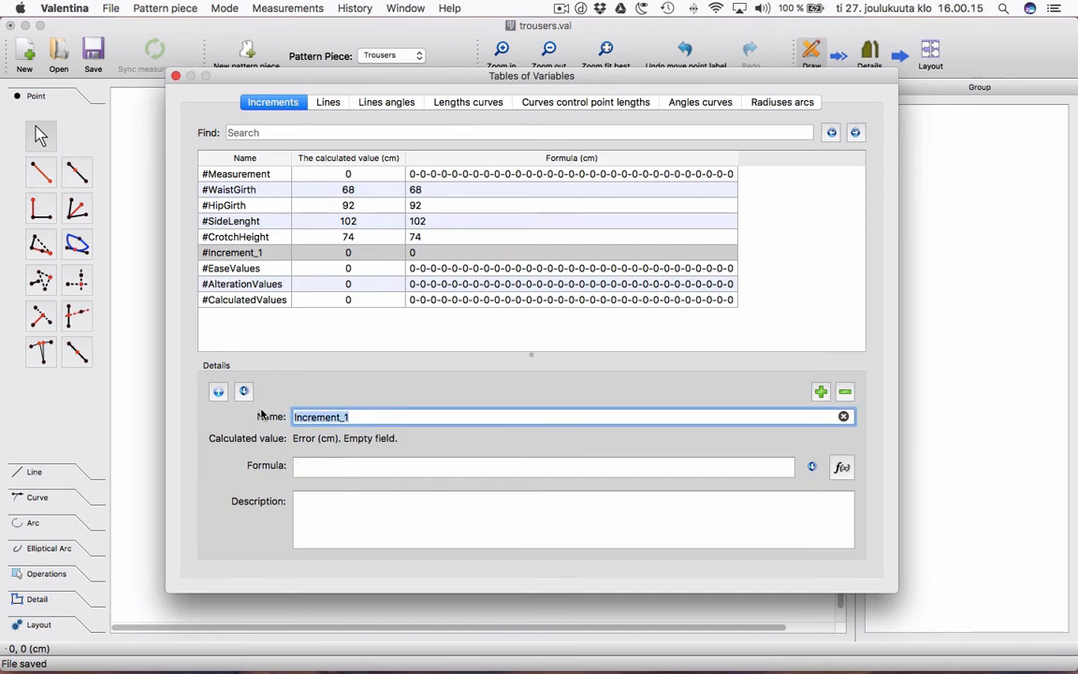
key("super+v")
left_click(310, 465)
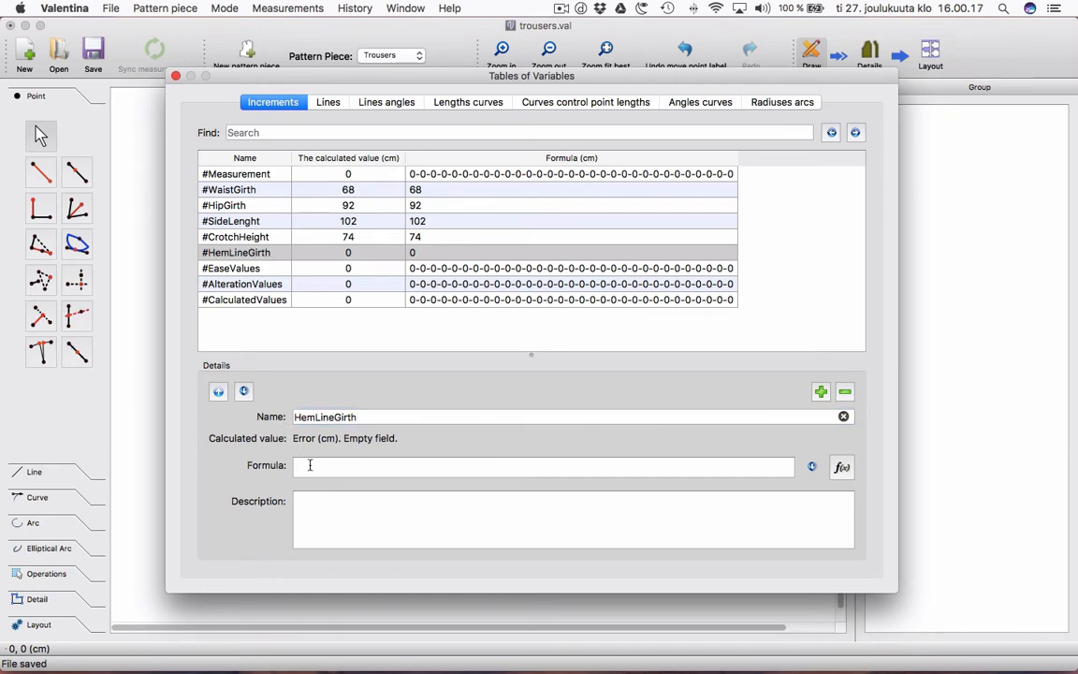
type("42")
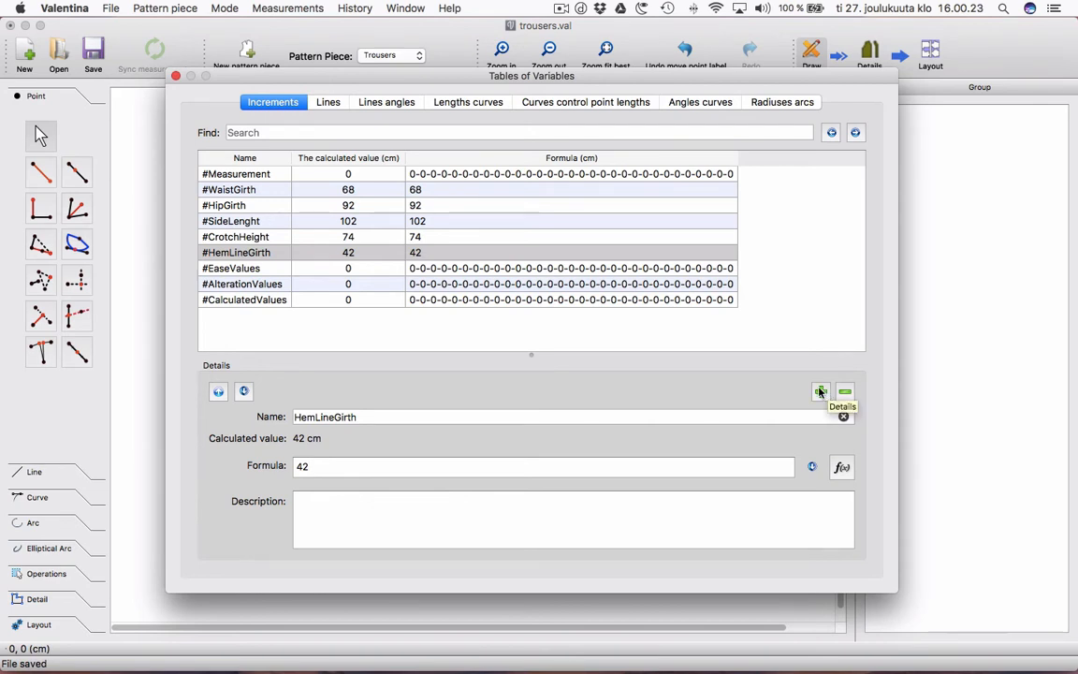
Add an increment named KneeLine below the CalculatedValues separator.
left_click(365, 300)
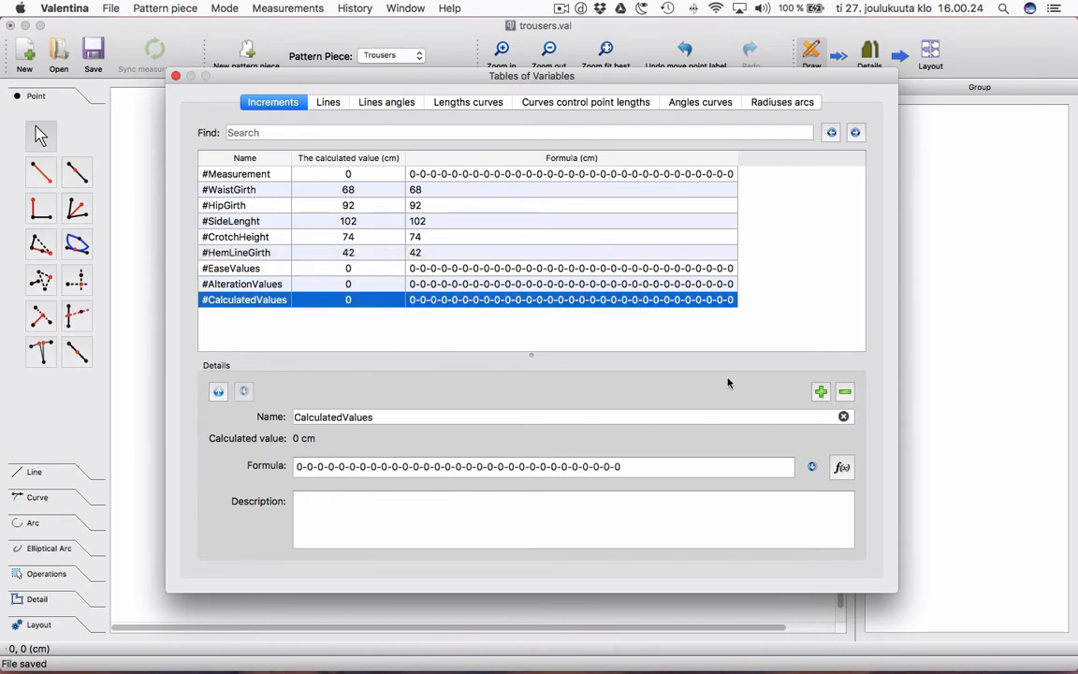
left_click(821, 393)
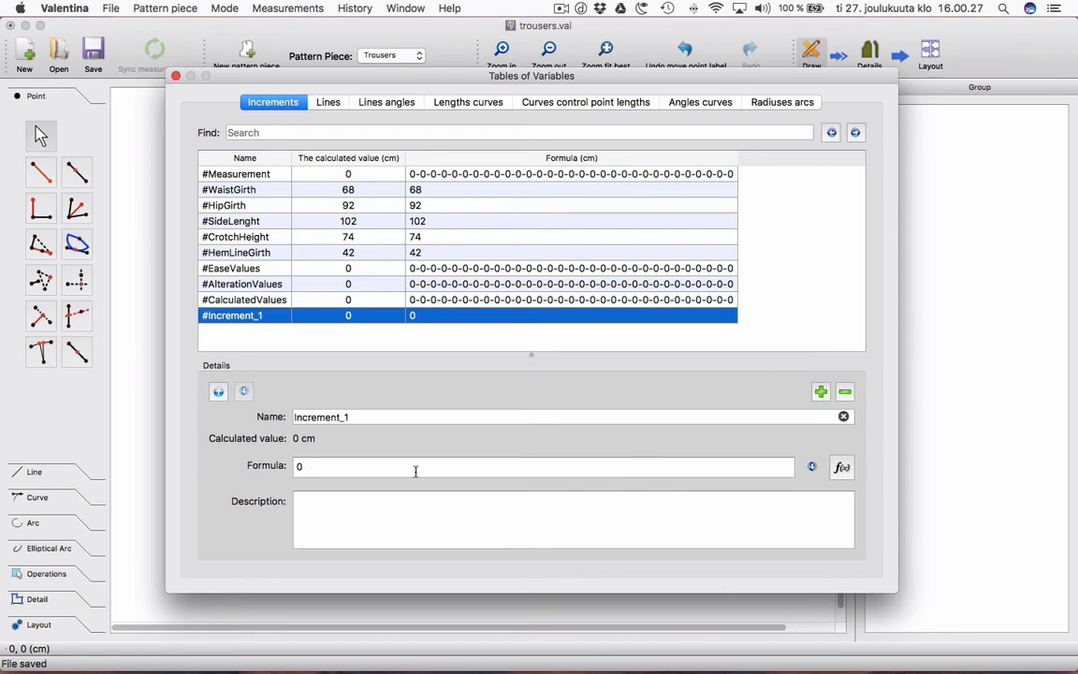
left_click(354, 468)
left_click_drag(357, 417, 282, 408)
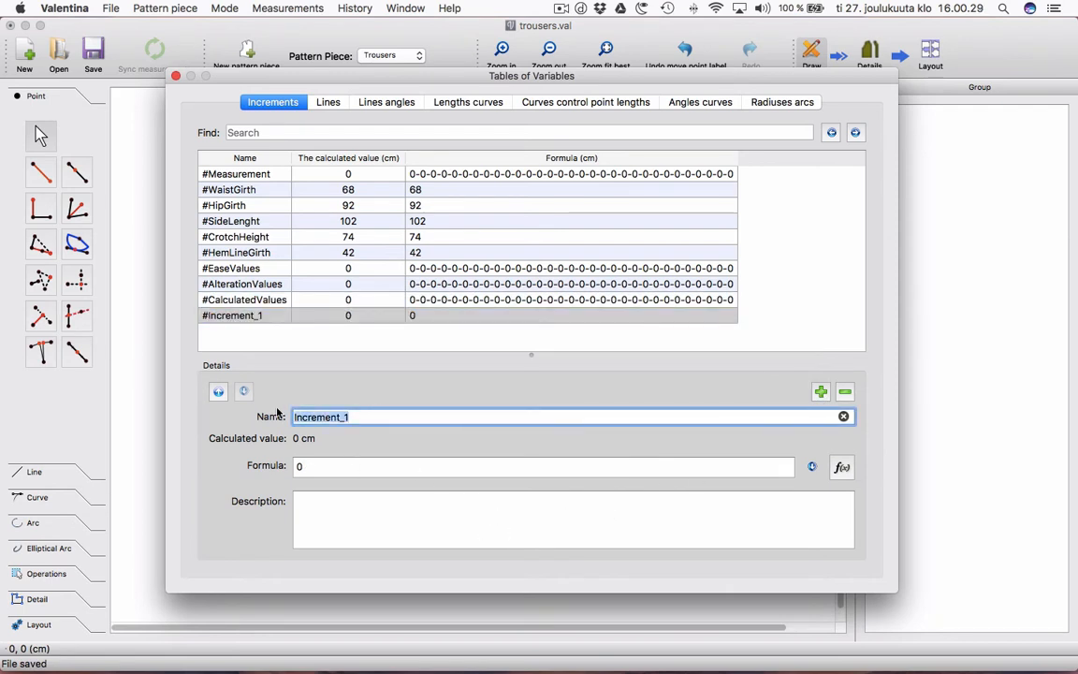
type("KneeLine")
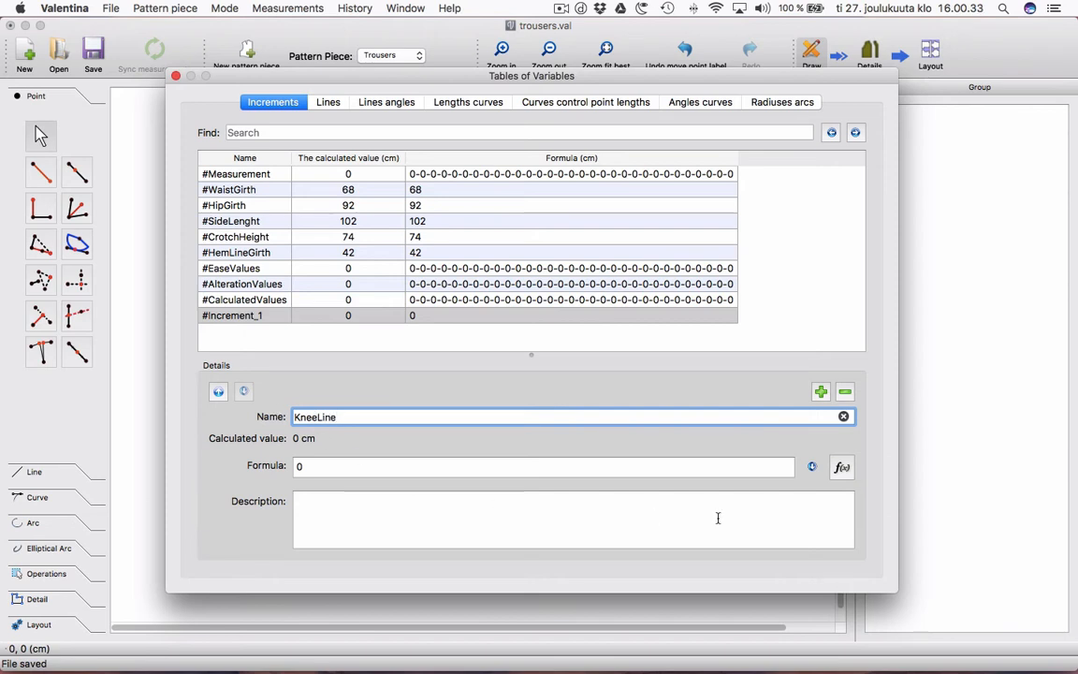
Build the KneeLine formula from the CrotchHeight increment as #CrotchHeight*0,6.
left_click(843, 468)
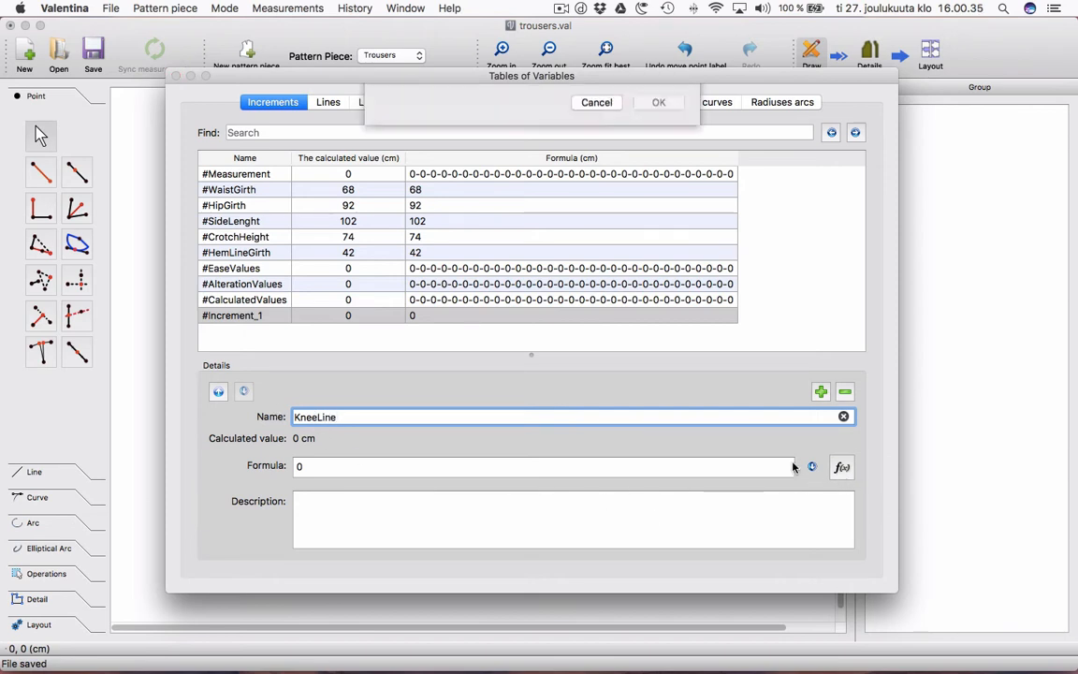
key("BackSpace")
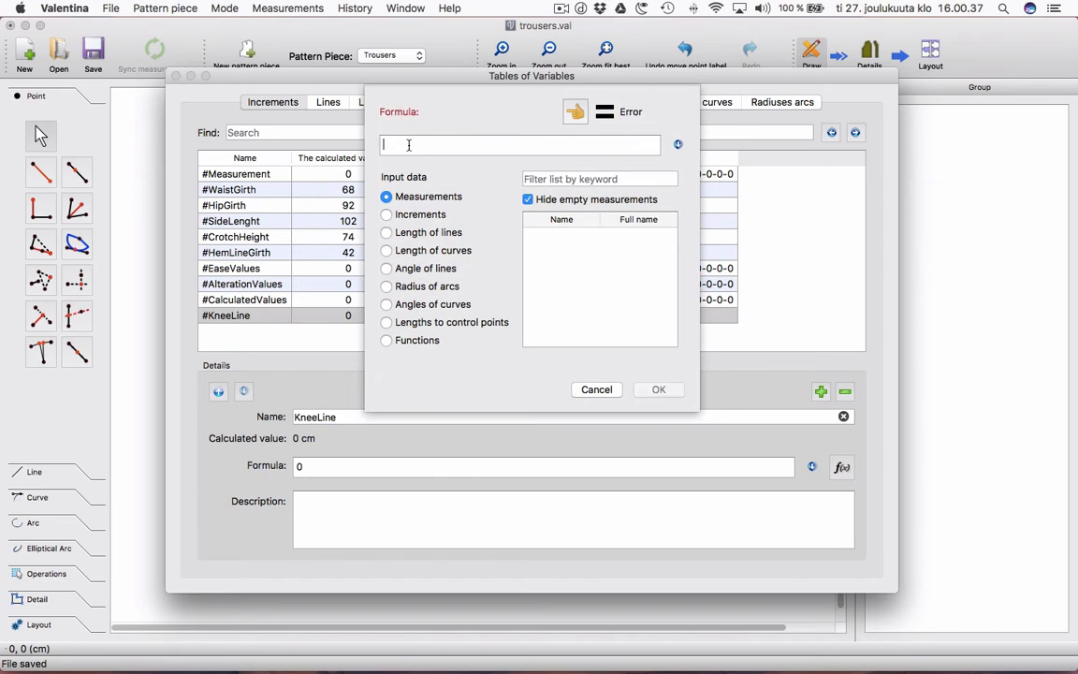
left_click(386, 215)
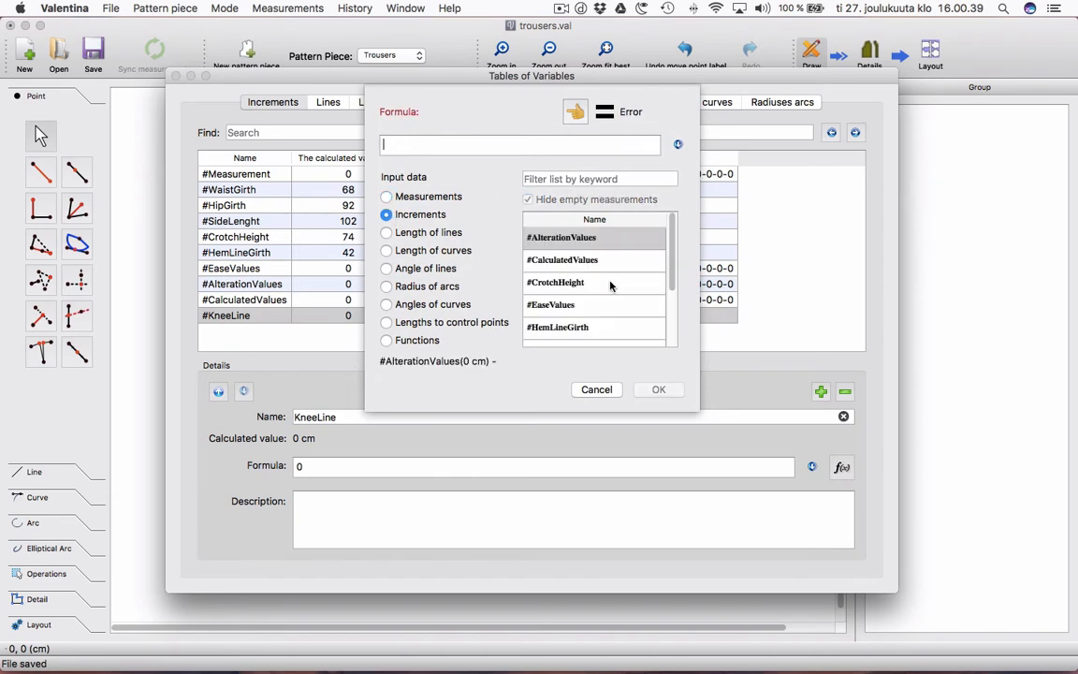
double_click(610, 283)
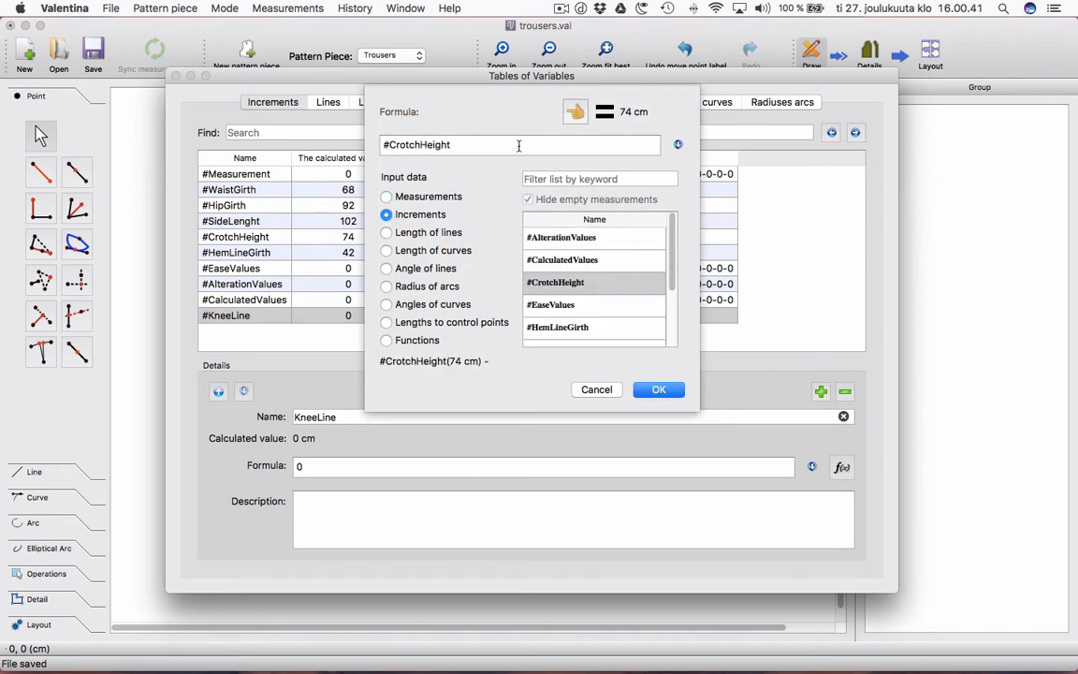
type("*0,6")
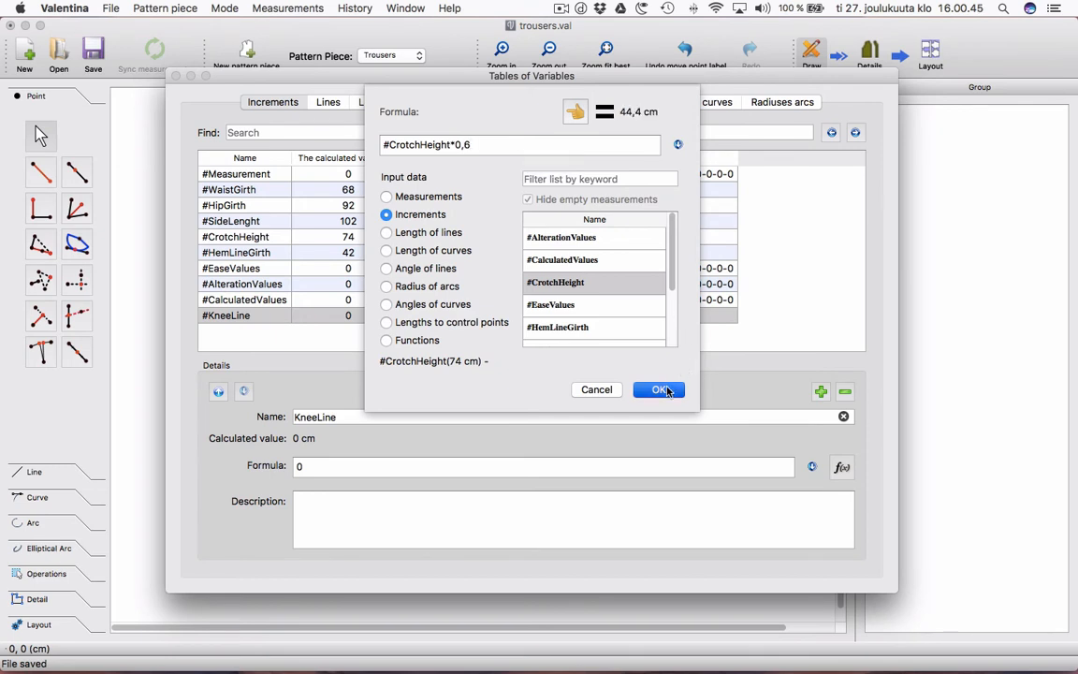
left_click(660, 389)
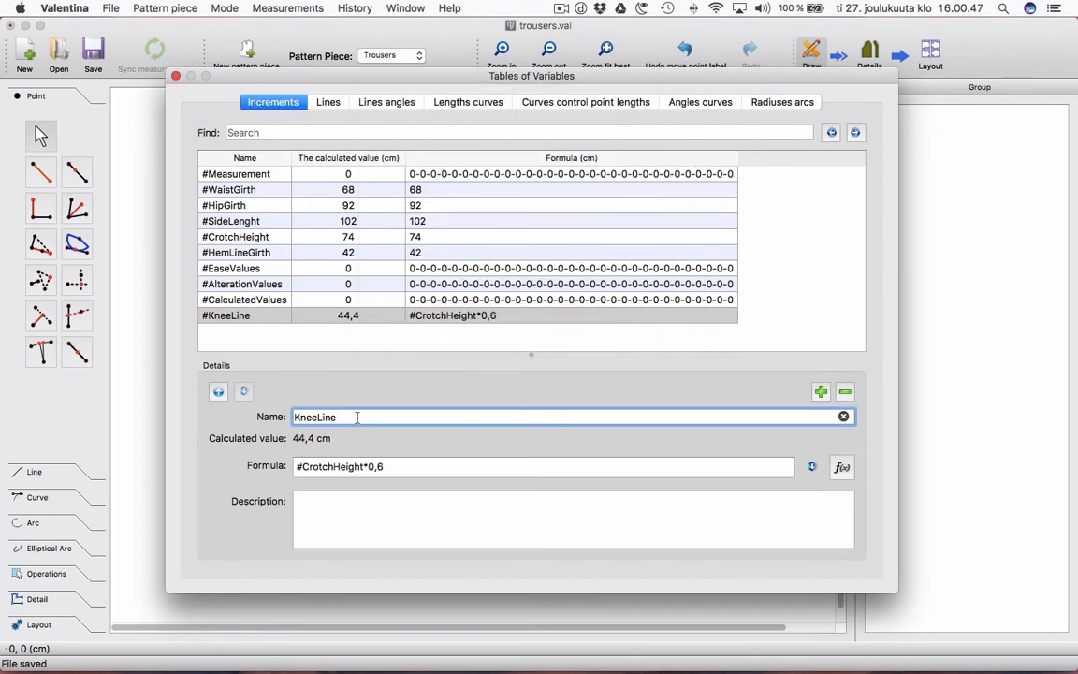
Add an increment named HipLine below KneeLine.
left_click(820, 391)
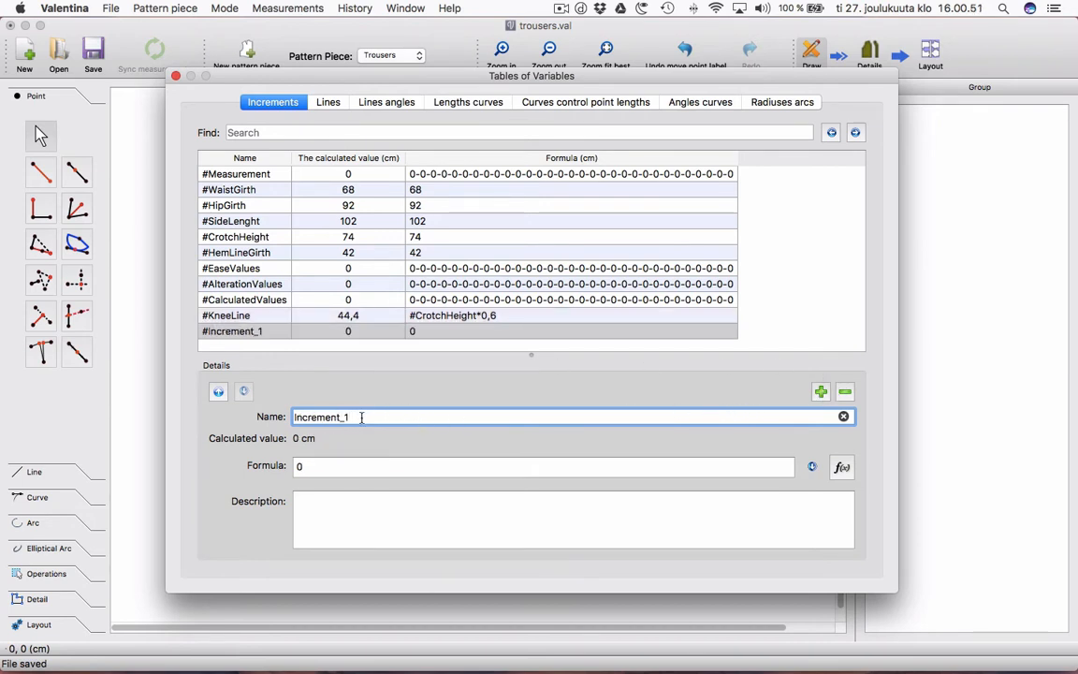
left_click_drag(361, 417, 212, 423)
type("HipLine")
Build the HipLine formula from the HipGirth increment as #HipGirth/20+3.
left_click(841, 468)
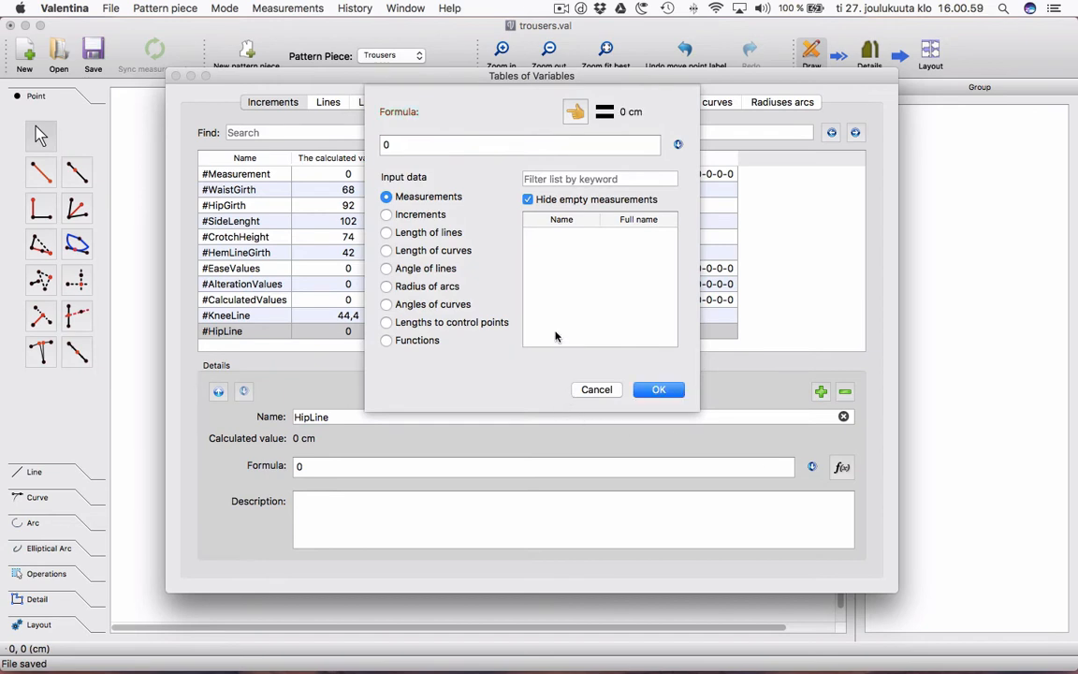
left_click(387, 215)
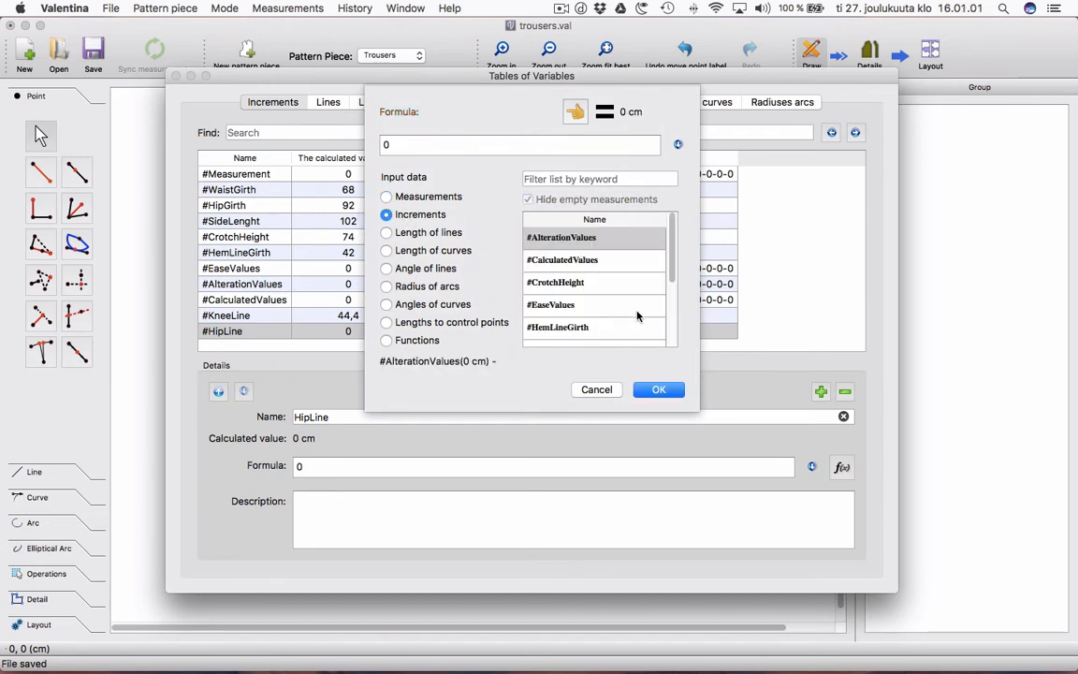
scroll(670, 304, "down", 2)
double_click(599, 299)
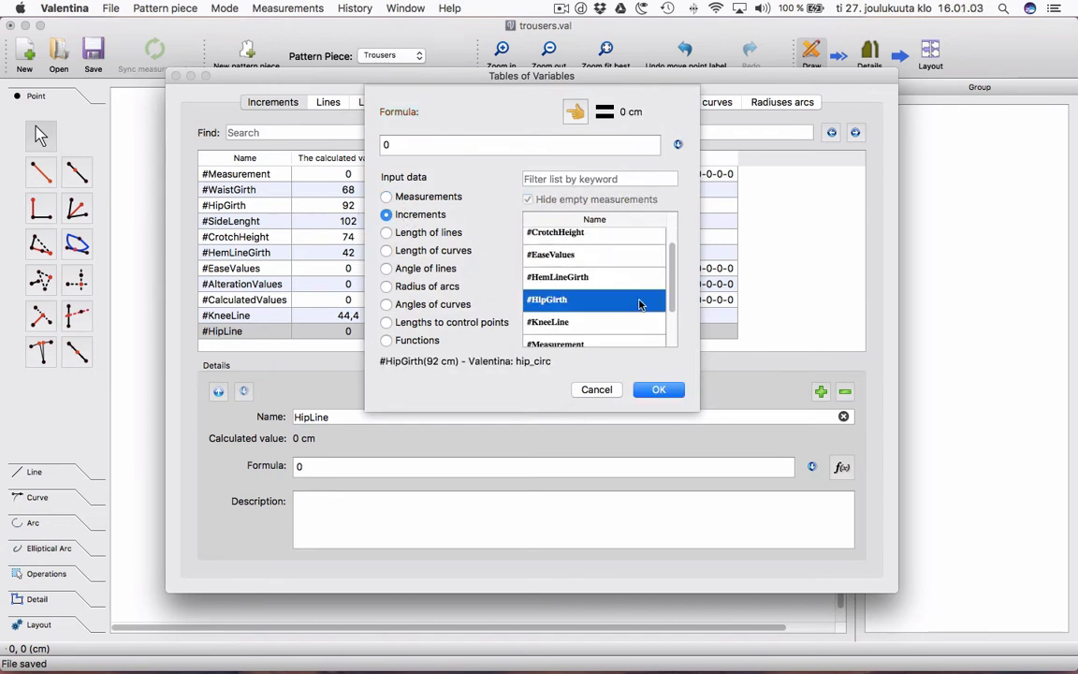
left_click(388, 146)
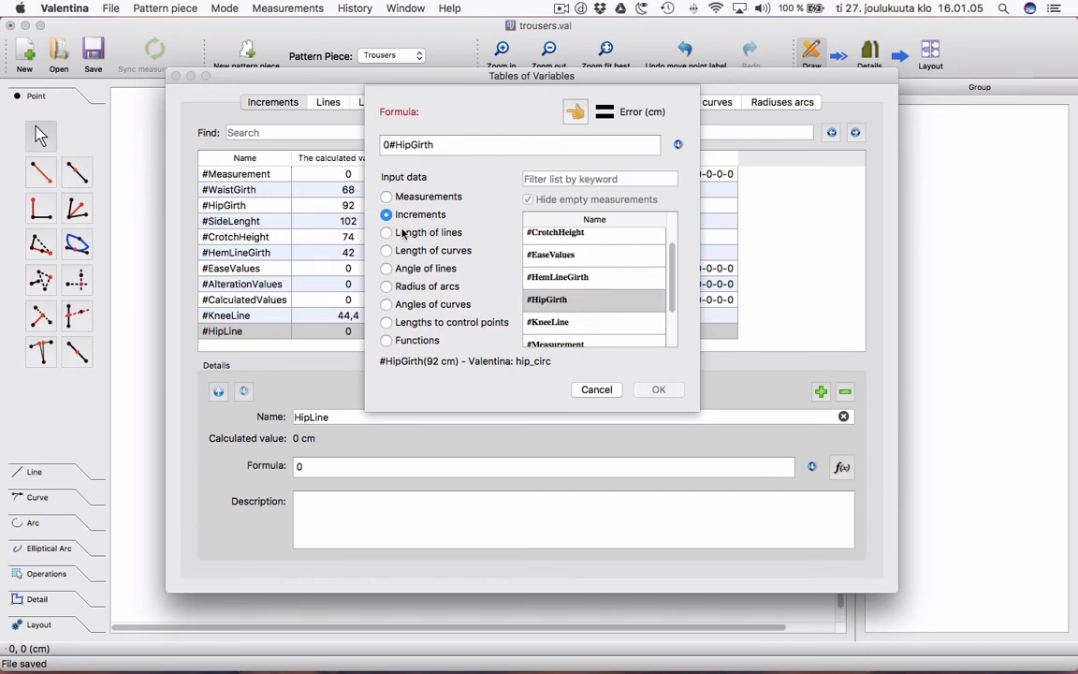
key("BackSpace")
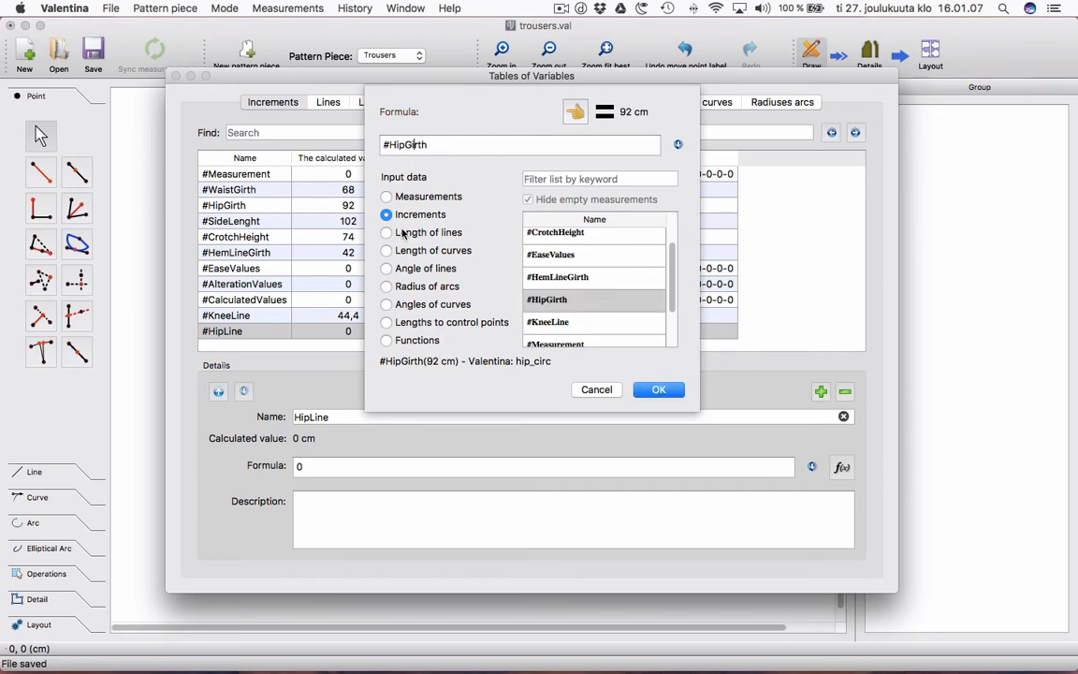
key("Right")
key("Right")
key("Right")
type("20")
type("+")
type("2")
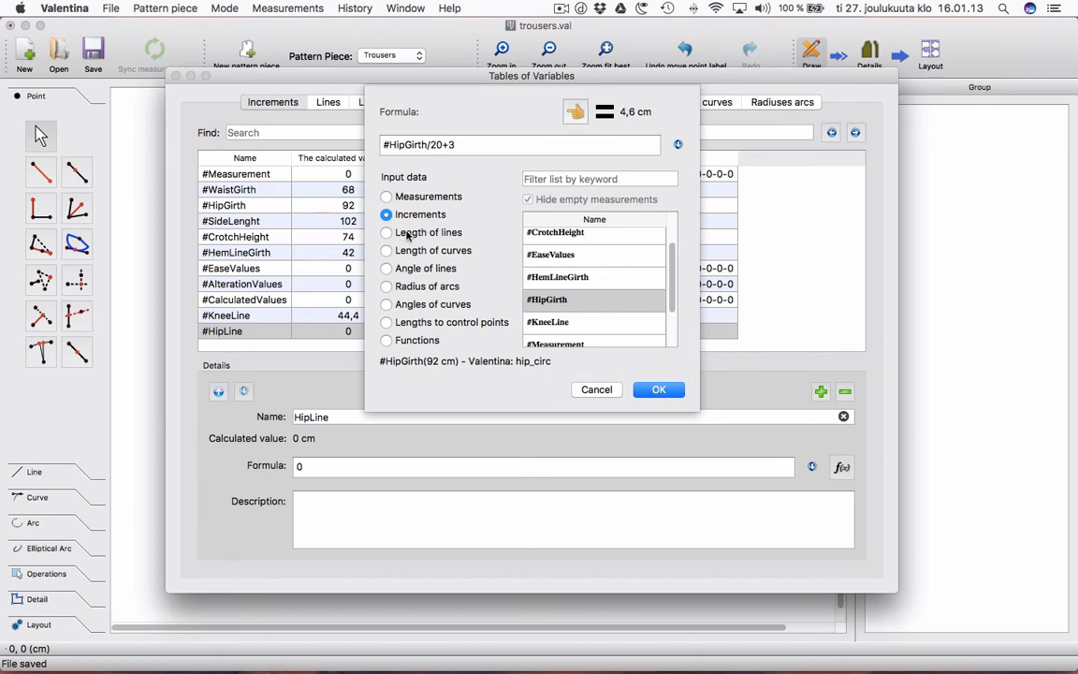
type("3")
key("Return")
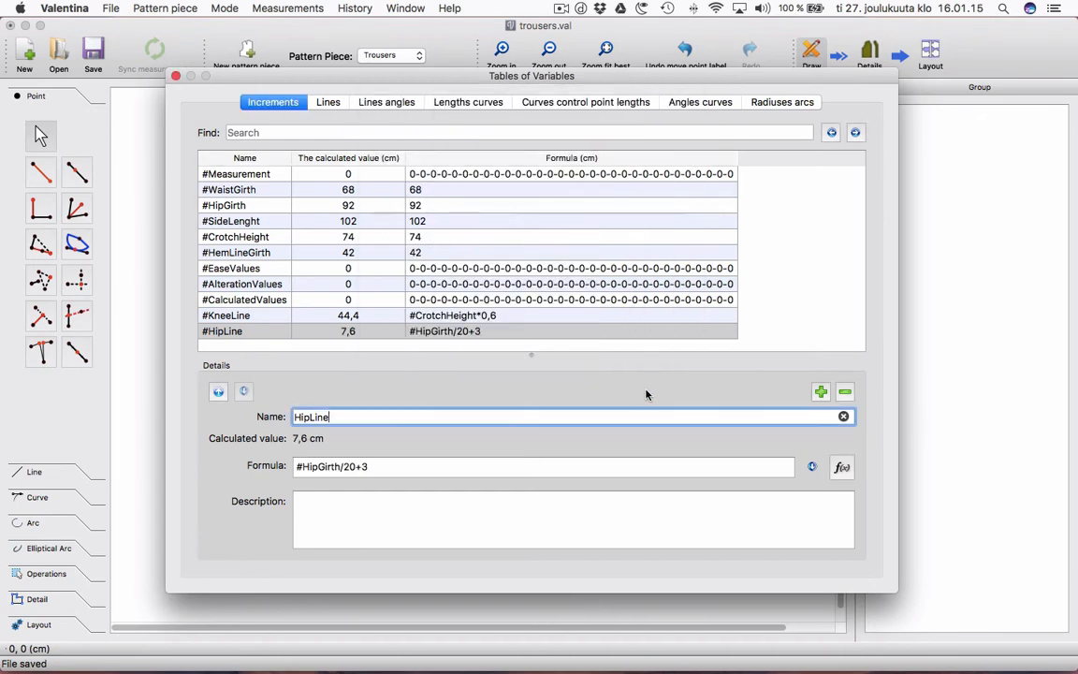
Add an increment named FrontPanelWidth below HipLine.
left_click(820, 393)
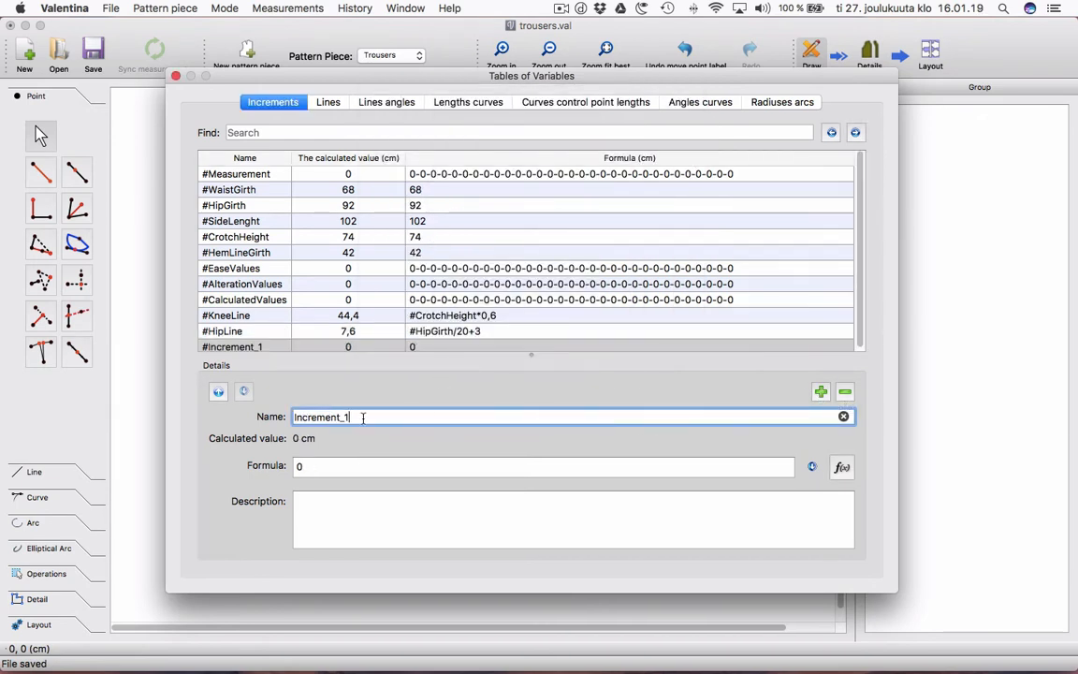
type("FrontPanelWidth")
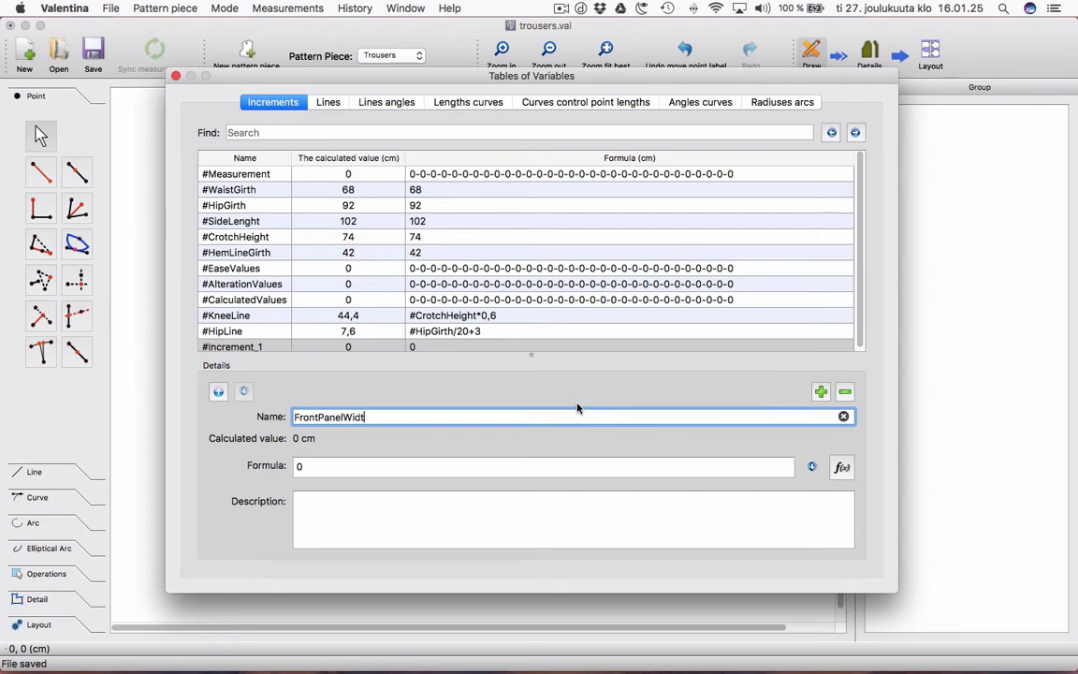
left_click(345, 468)
Build the FrontPanelWidth formula from the HipLine increment as #HipLine/4-0 and note the value range 0...1 in its description.
left_click(840, 467)
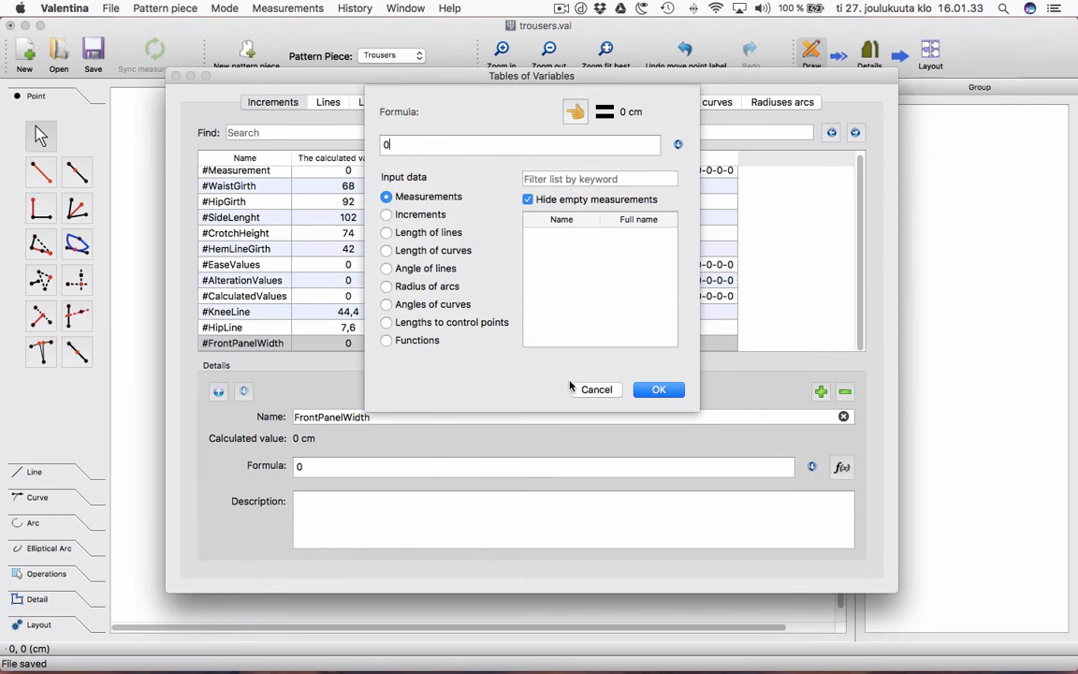
left_click(434, 218)
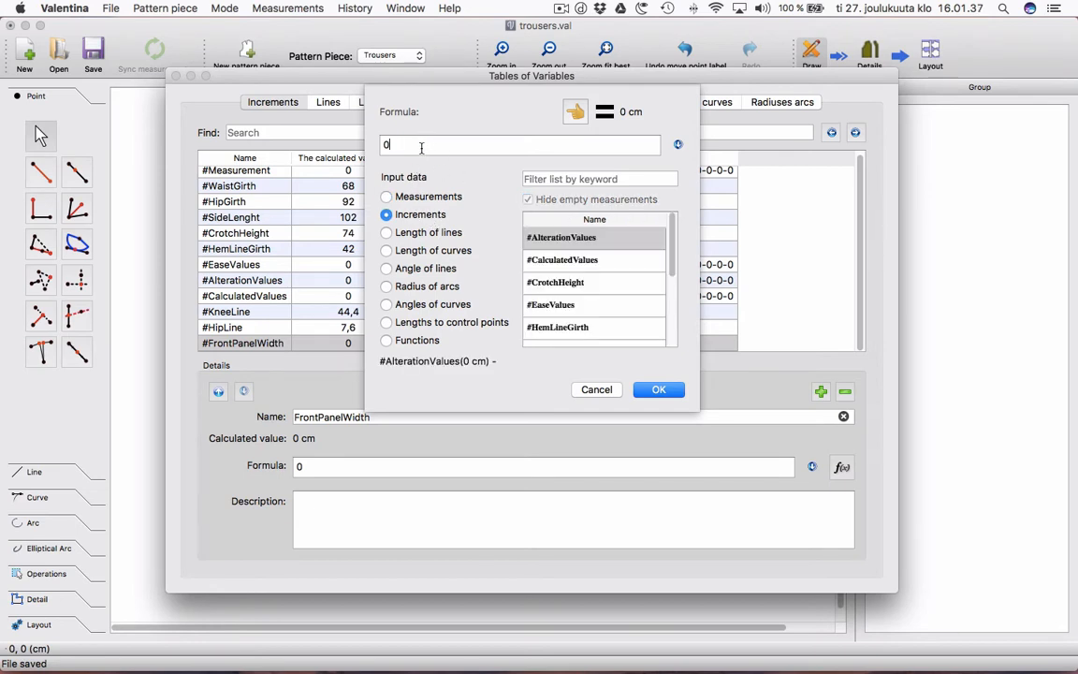
left_click(422, 145)
key("BackSpace")
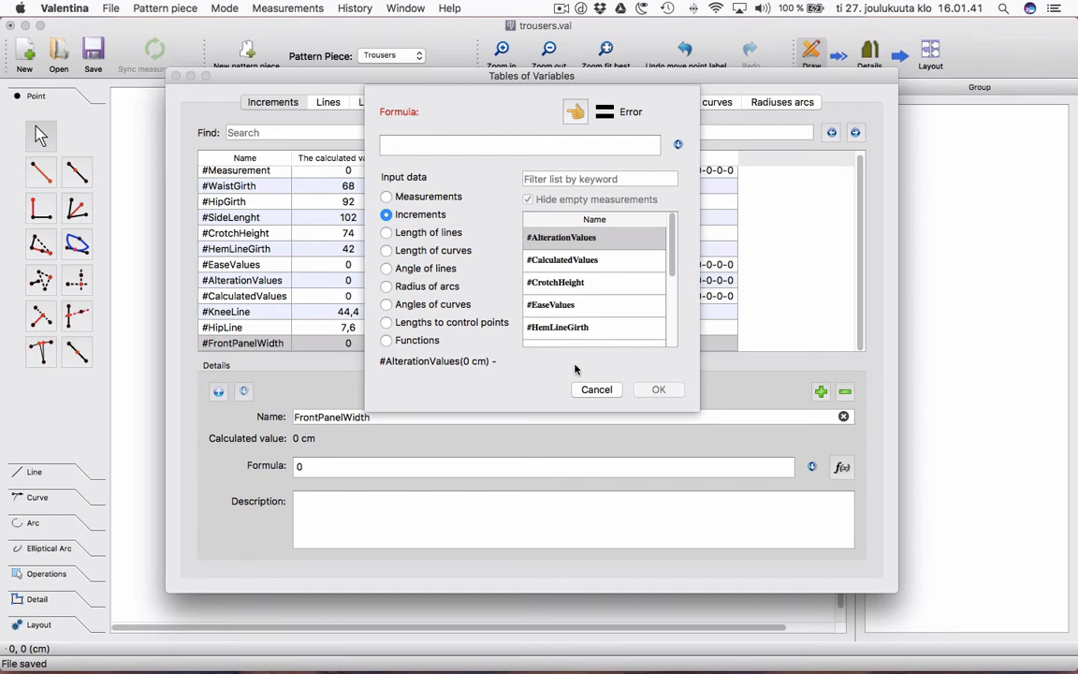
scroll(641, 304, "down", 3)
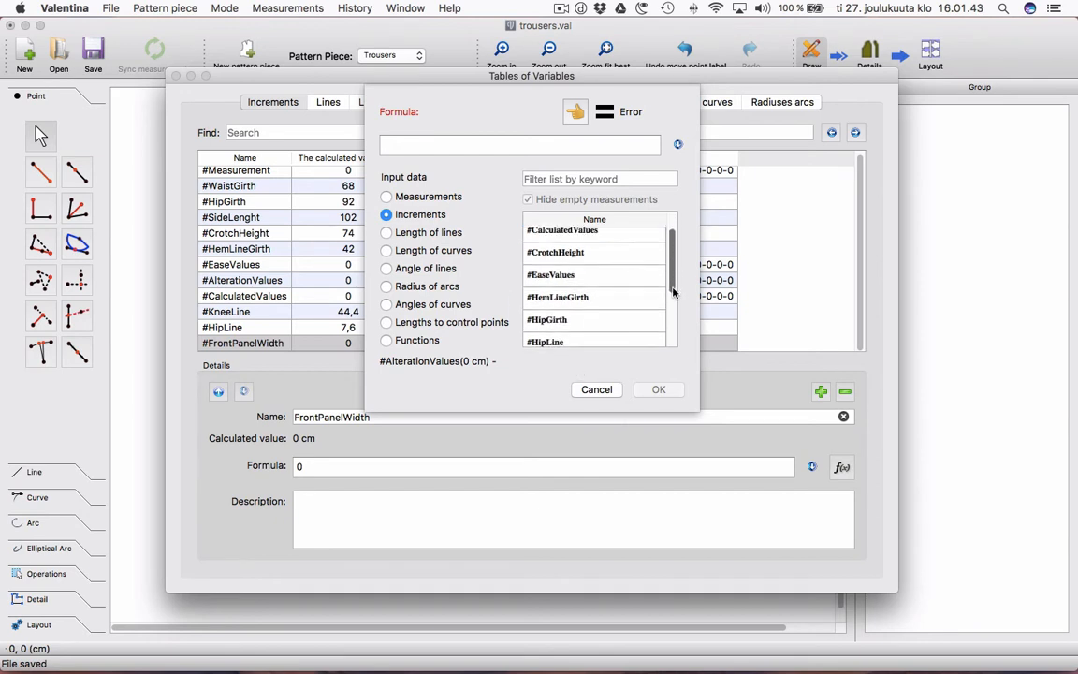
double_click(600, 322)
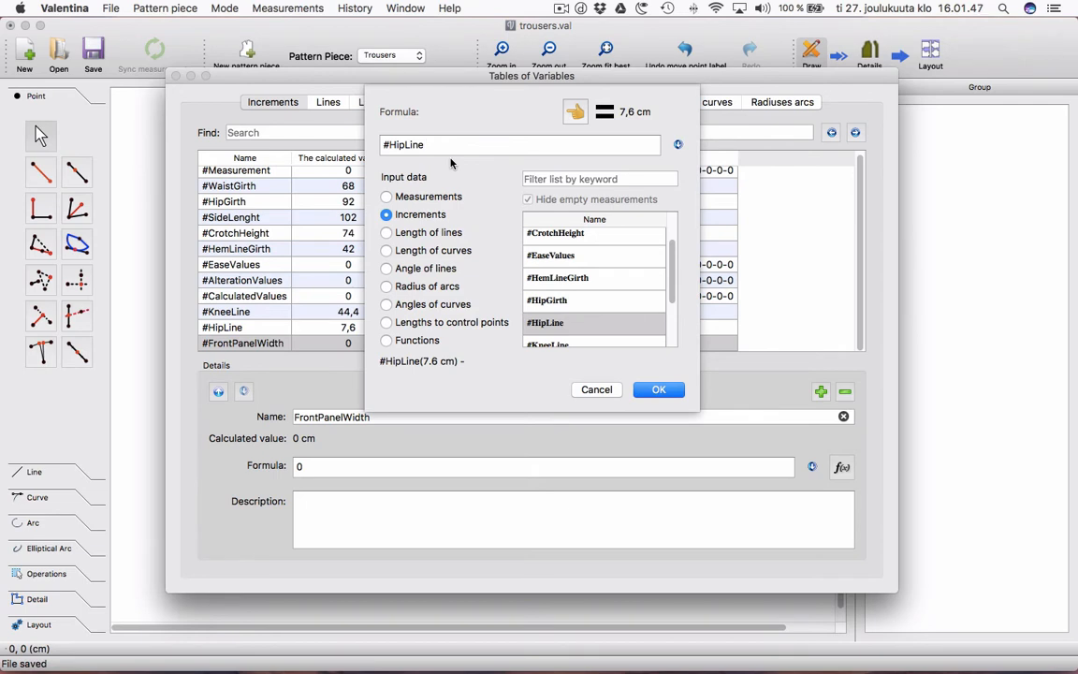
type("/4-0")
left_click(659, 390)
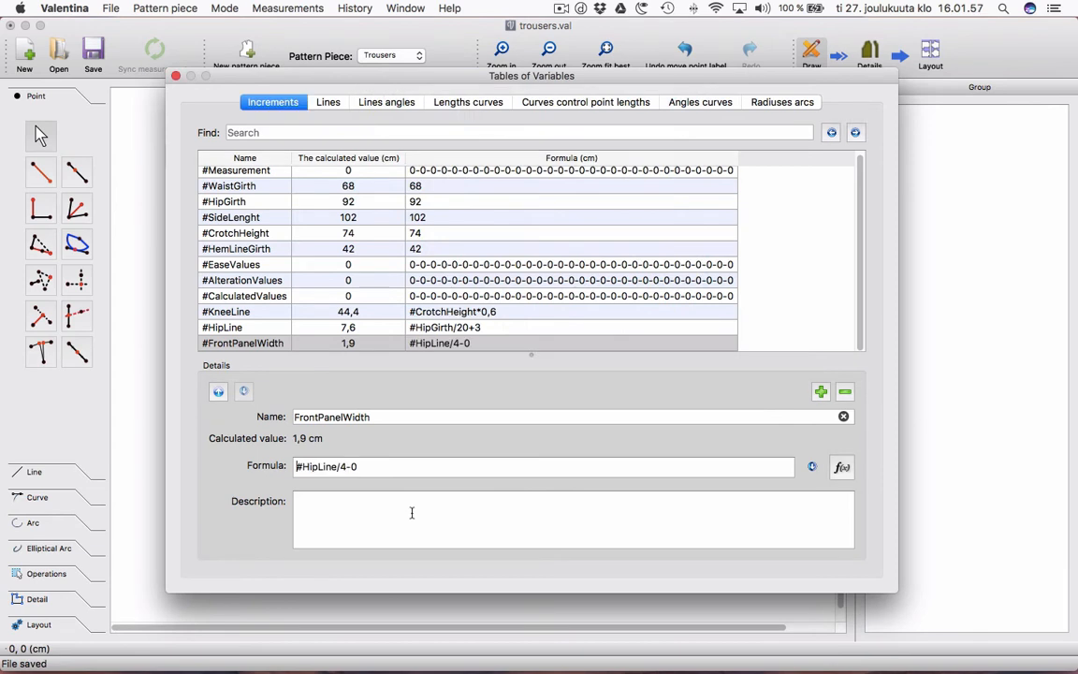
type("al")
type("0...1")
Add an increment named FrontHookWidth below FrontPanelWidth.
left_click(820, 391)
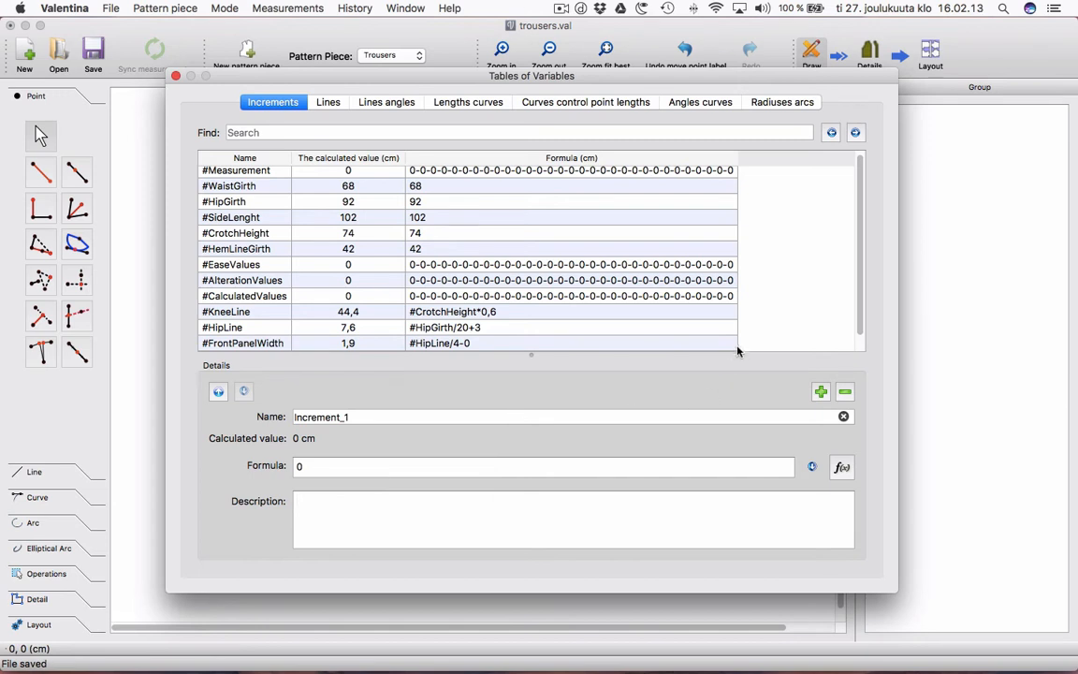
left_click(862, 347)
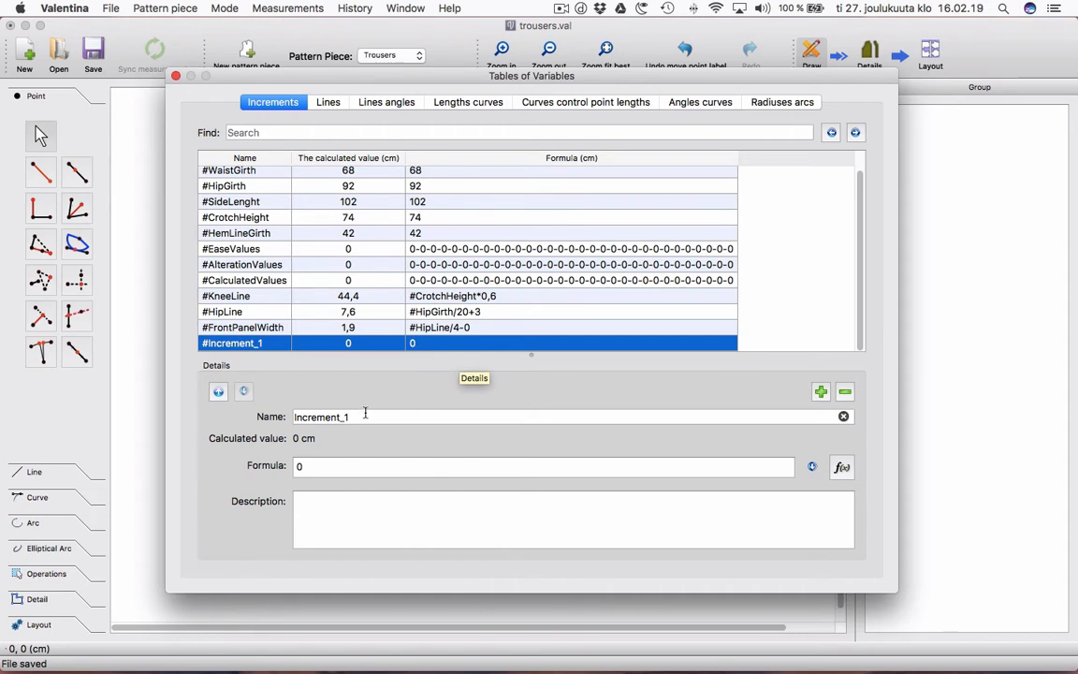
left_click_drag(366, 417, 256, 417)
type("Fro")
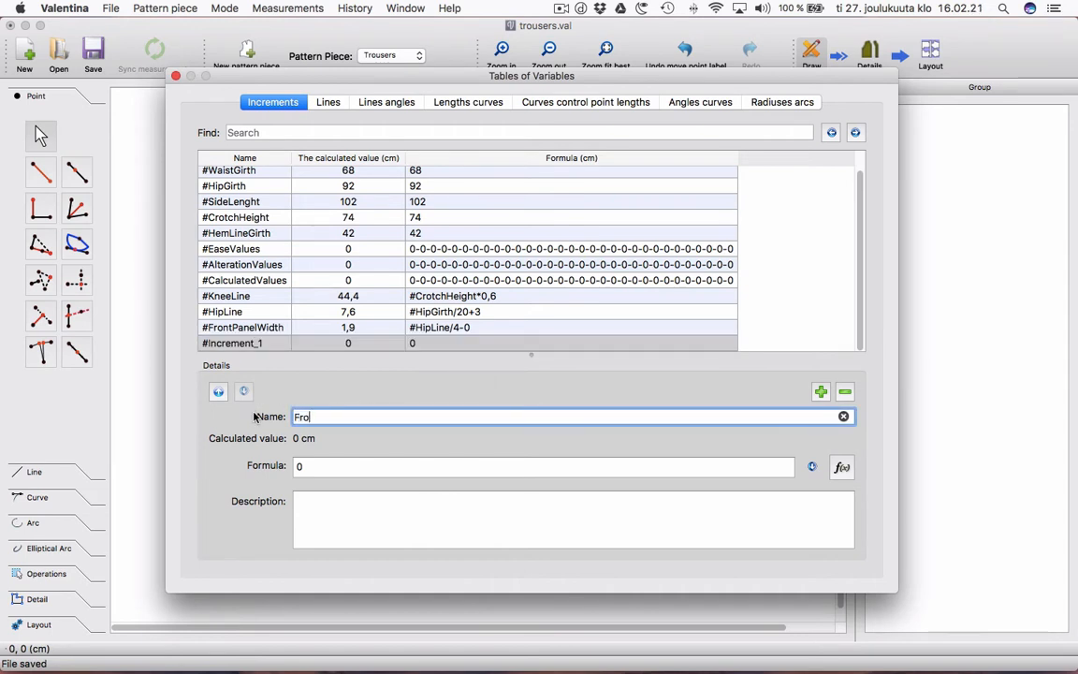
type("ntHookWidth")
Build the FrontHookWidth formula from the HipGirth increment as #HipGirth/20+1 and describe it as "Values 0,5 ... 1".
left_click(472, 469)
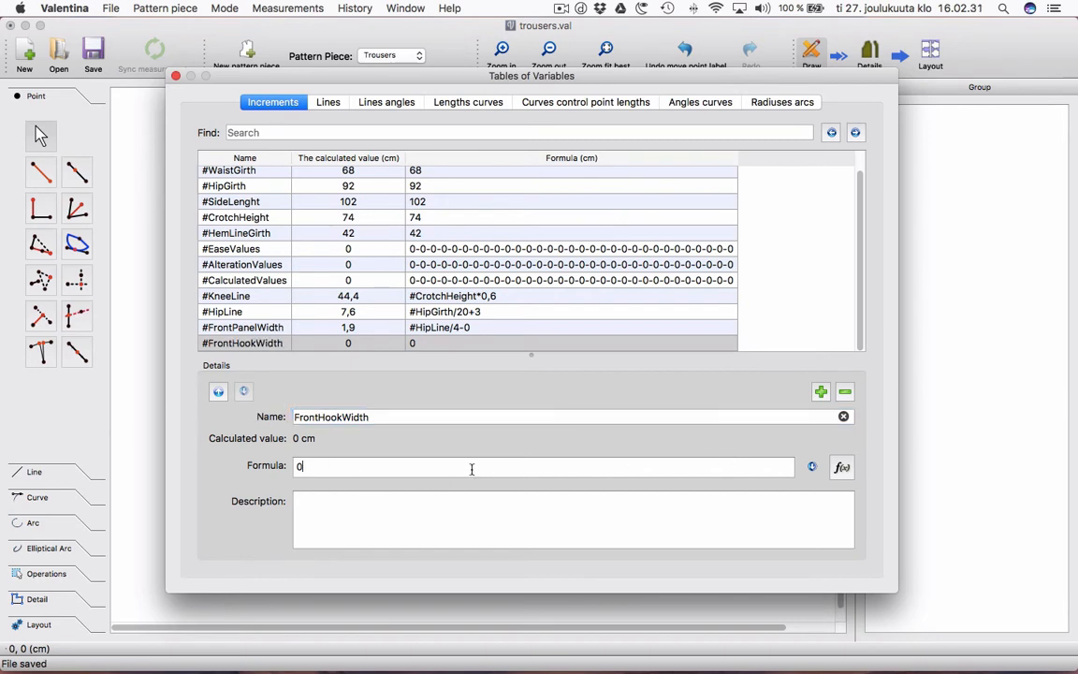
key("BackSpace")
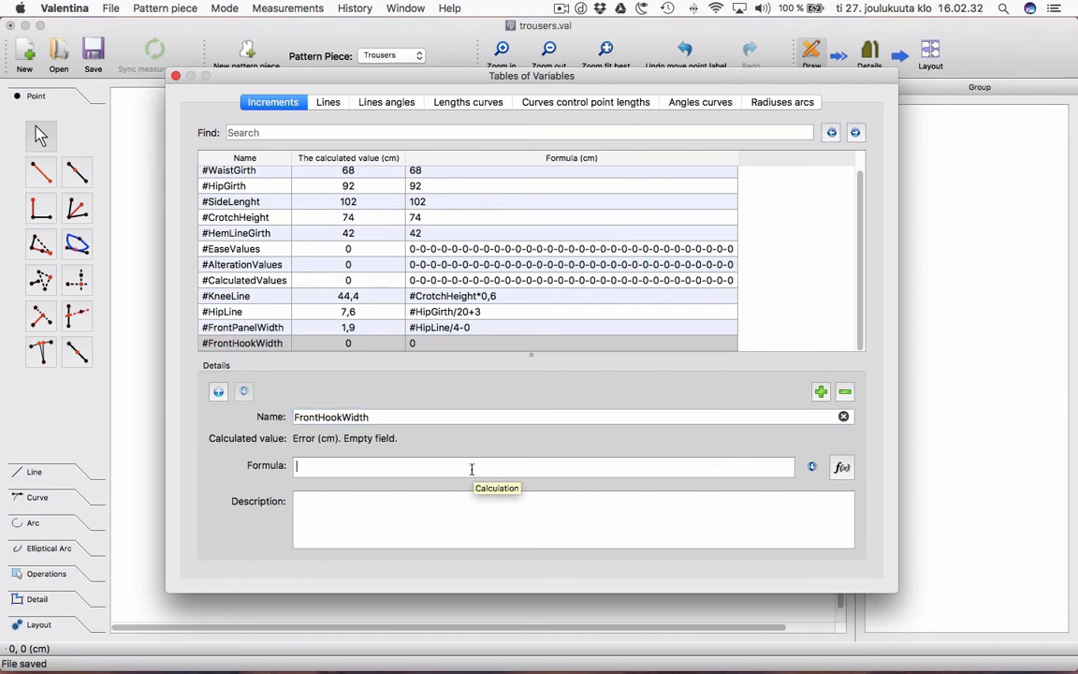
left_click(843, 466)
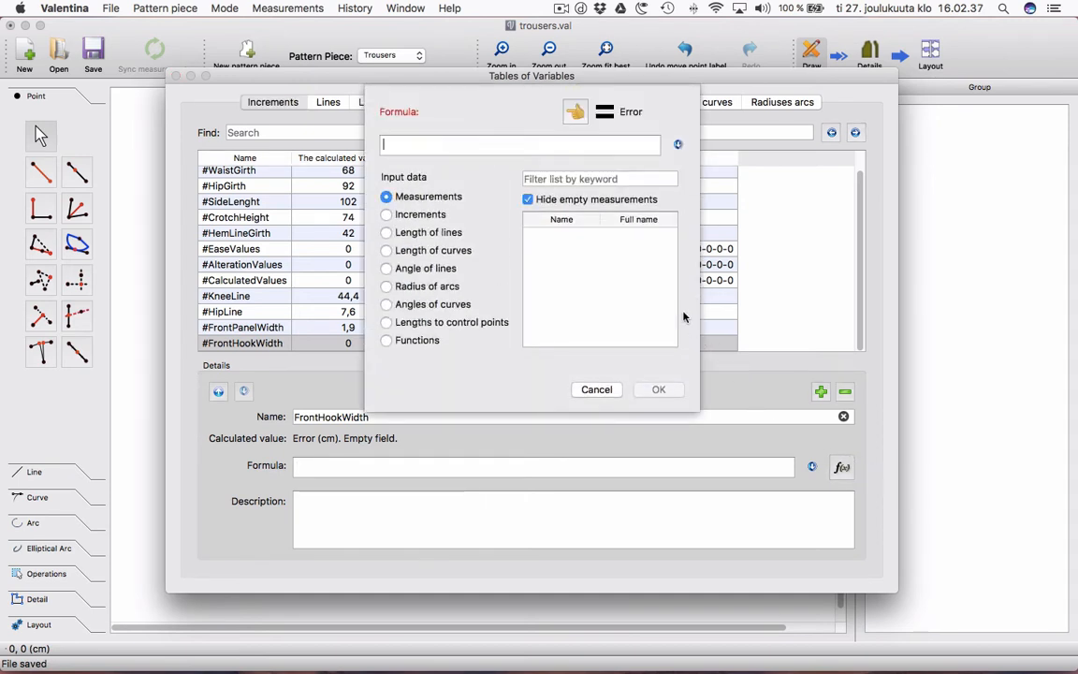
left_click(596, 179)
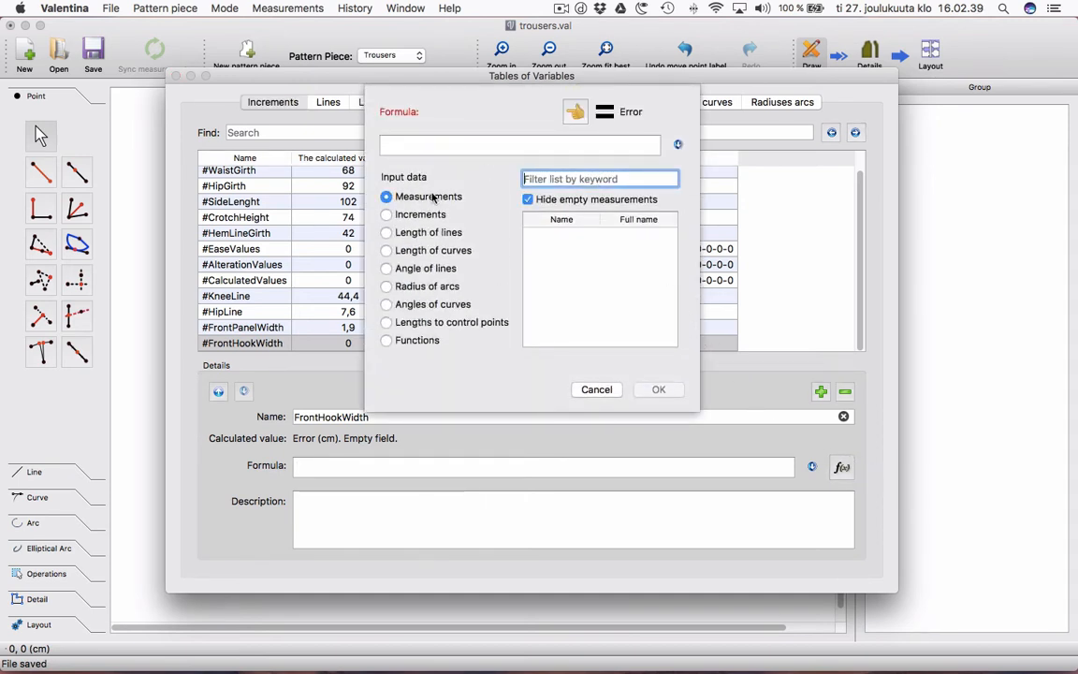
left_click(388, 215)
type("hip")
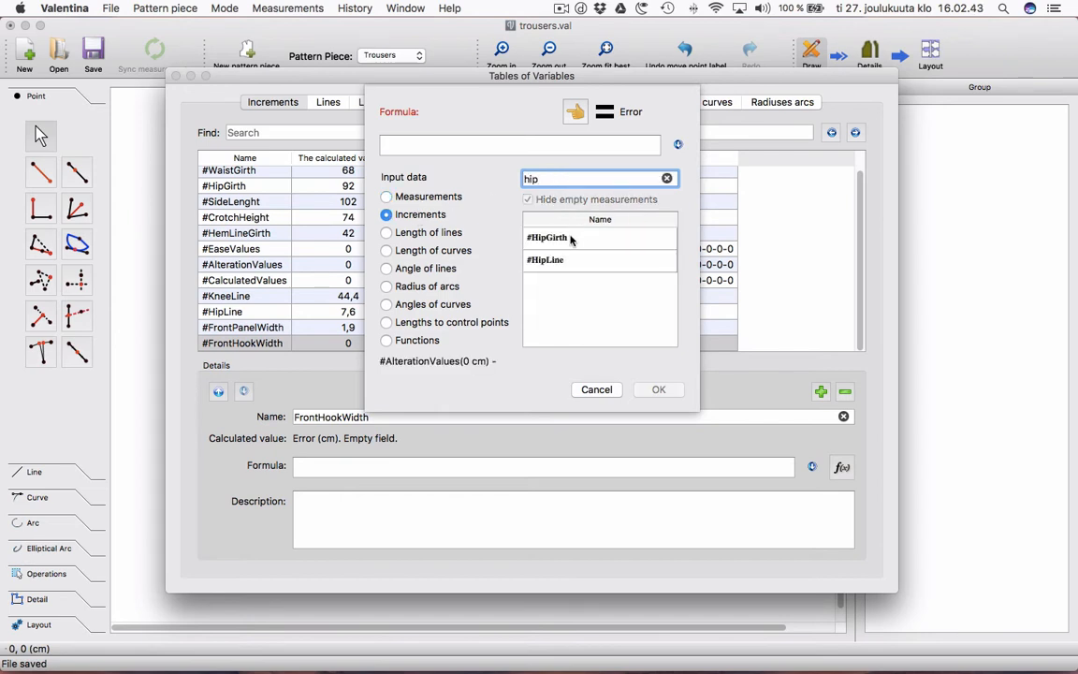
double_click(570, 240)
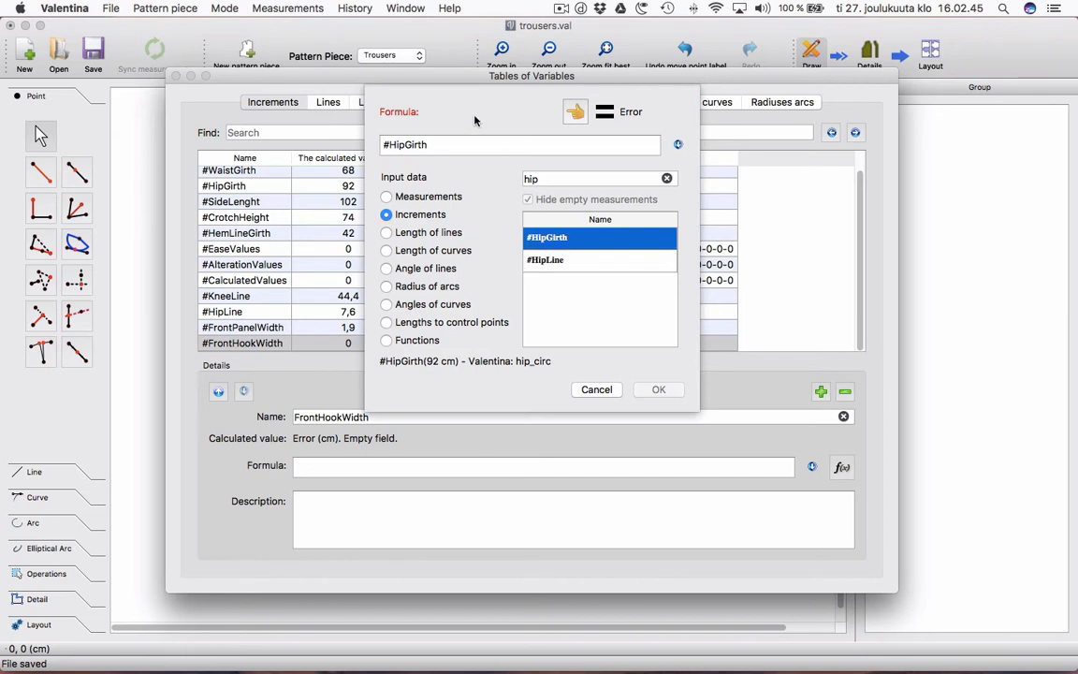
left_click(473, 147)
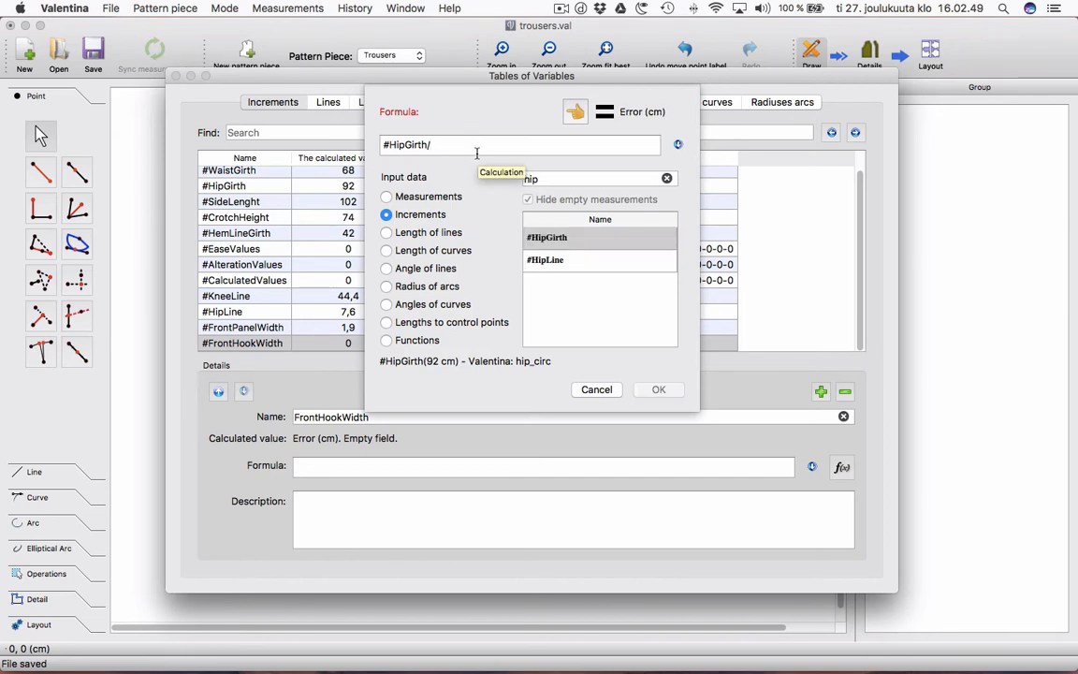
type("0+1")
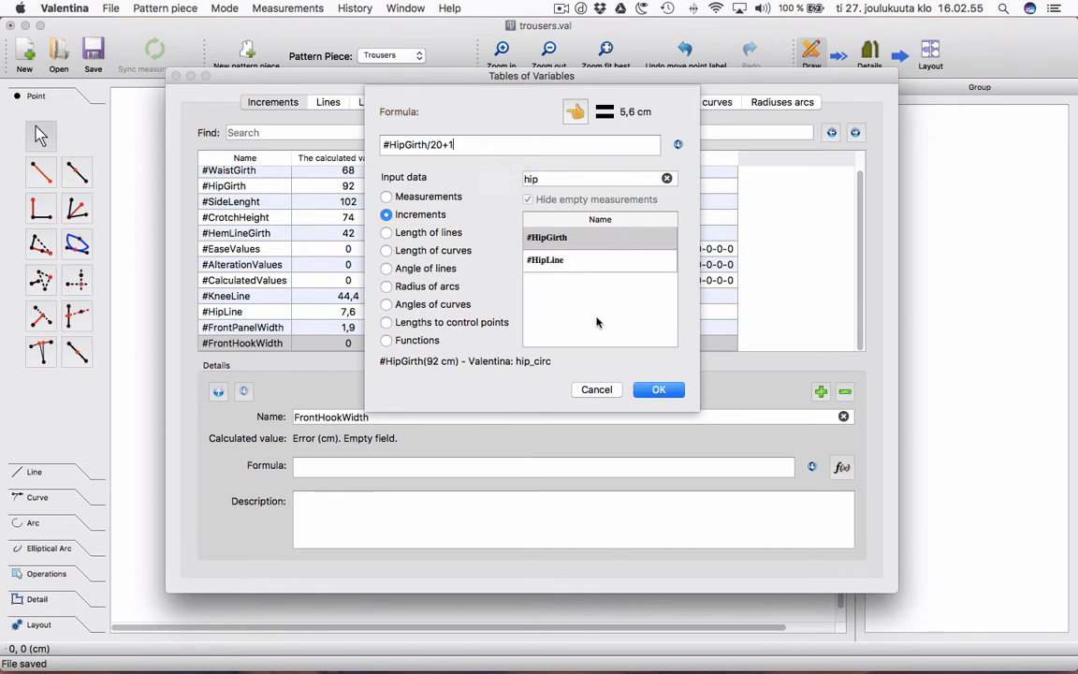
left_click(659, 390)
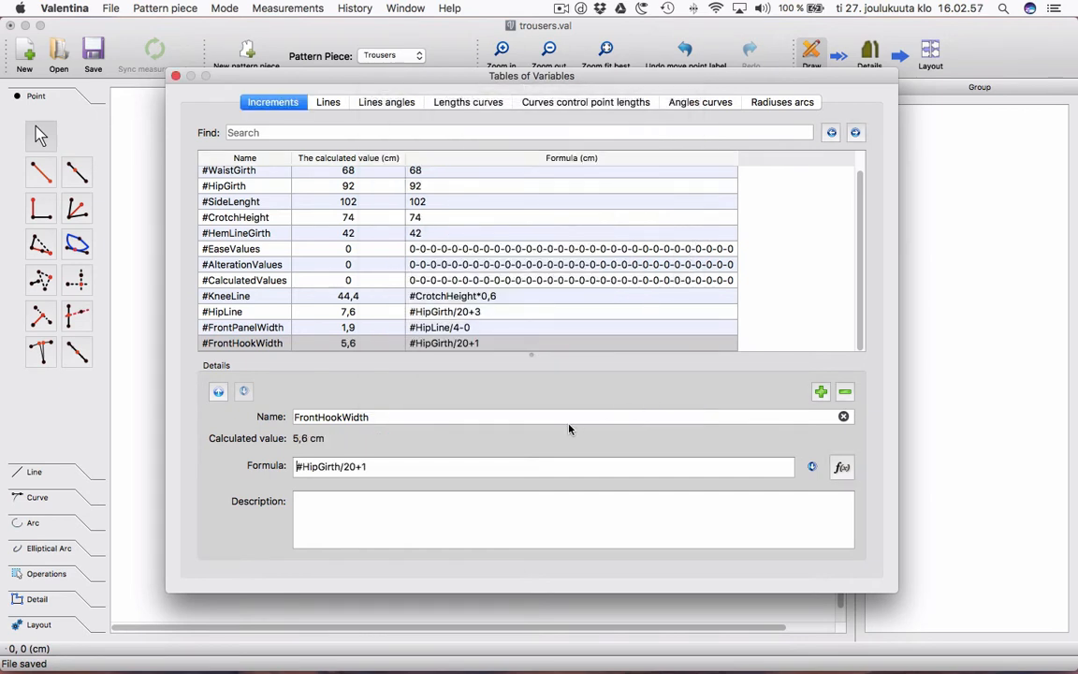
left_click(366, 497)
type("Values 0,5 ... 1")
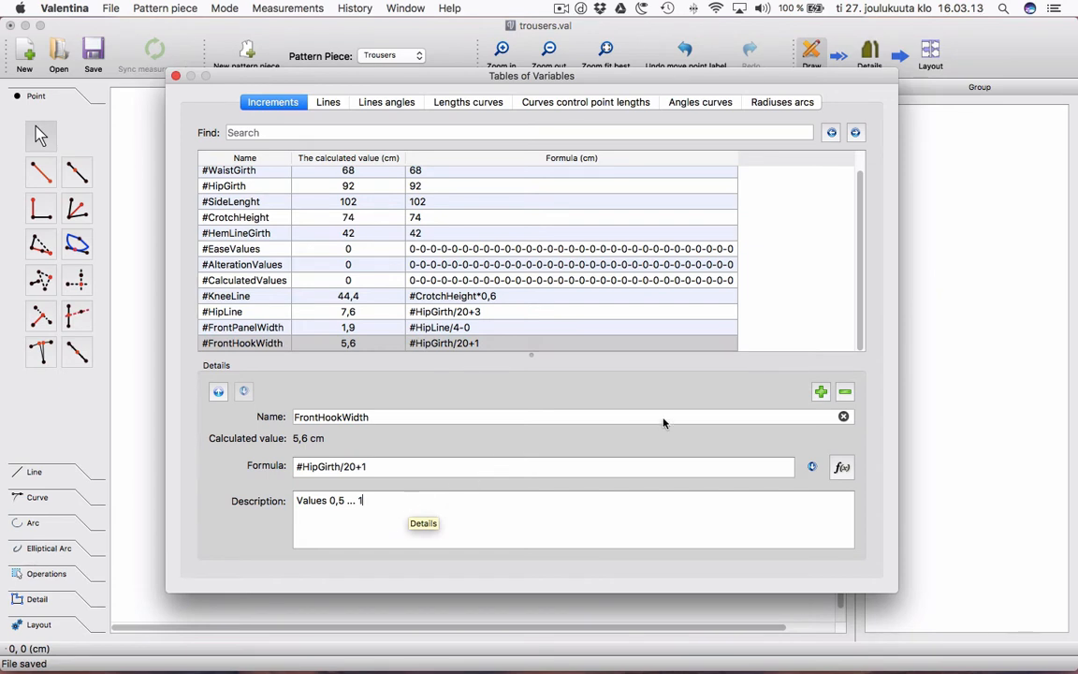
Add an increment named FrontPanelWaistWidthFront below FrontHookWidth.
left_click(821, 393)
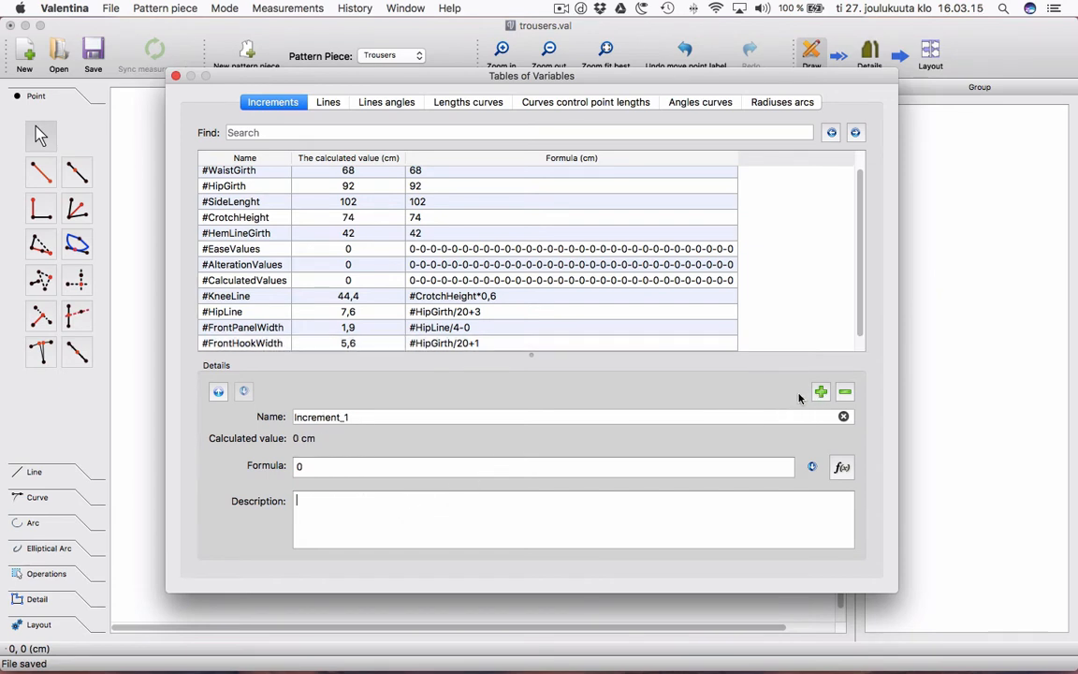
double_click(362, 418)
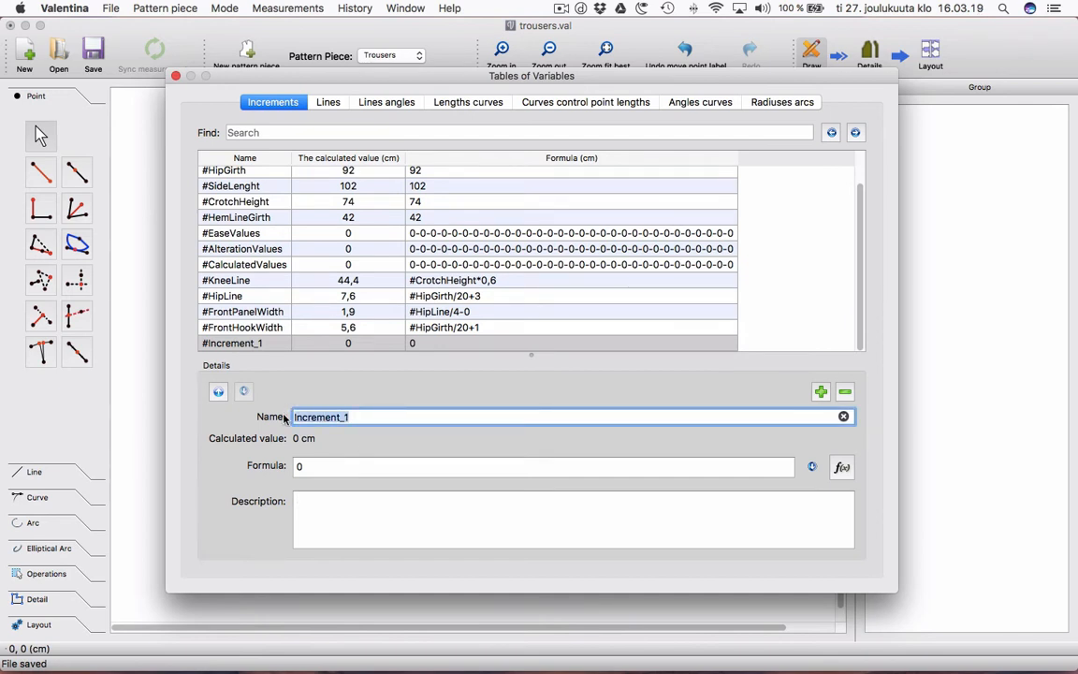
type("FrontP")
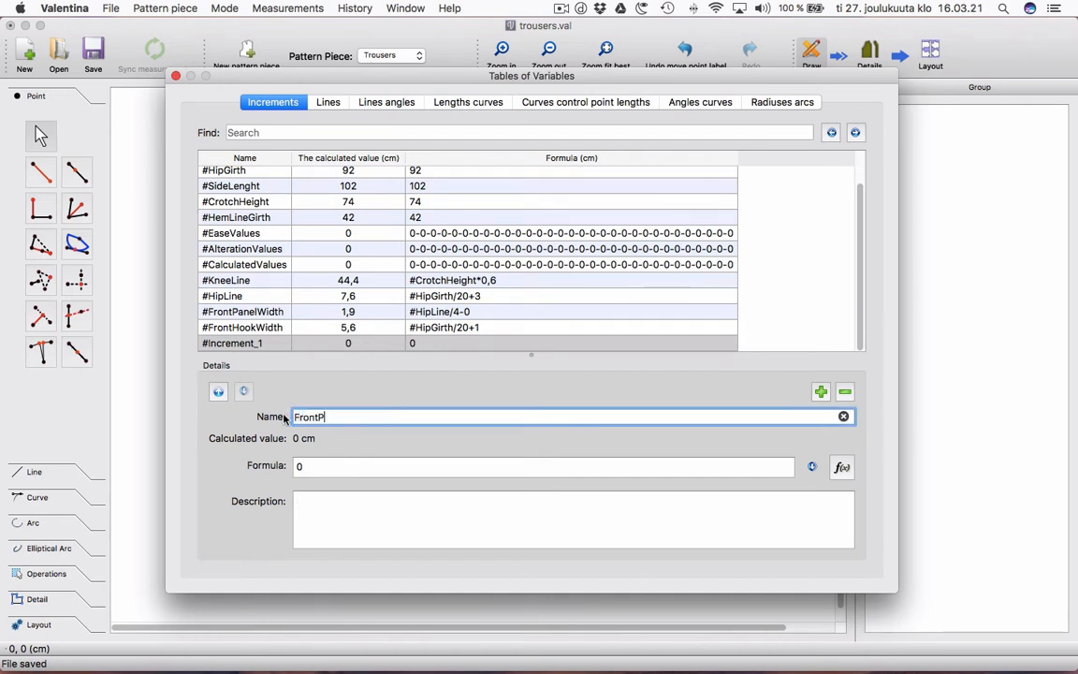
type("anelWaistWidth")
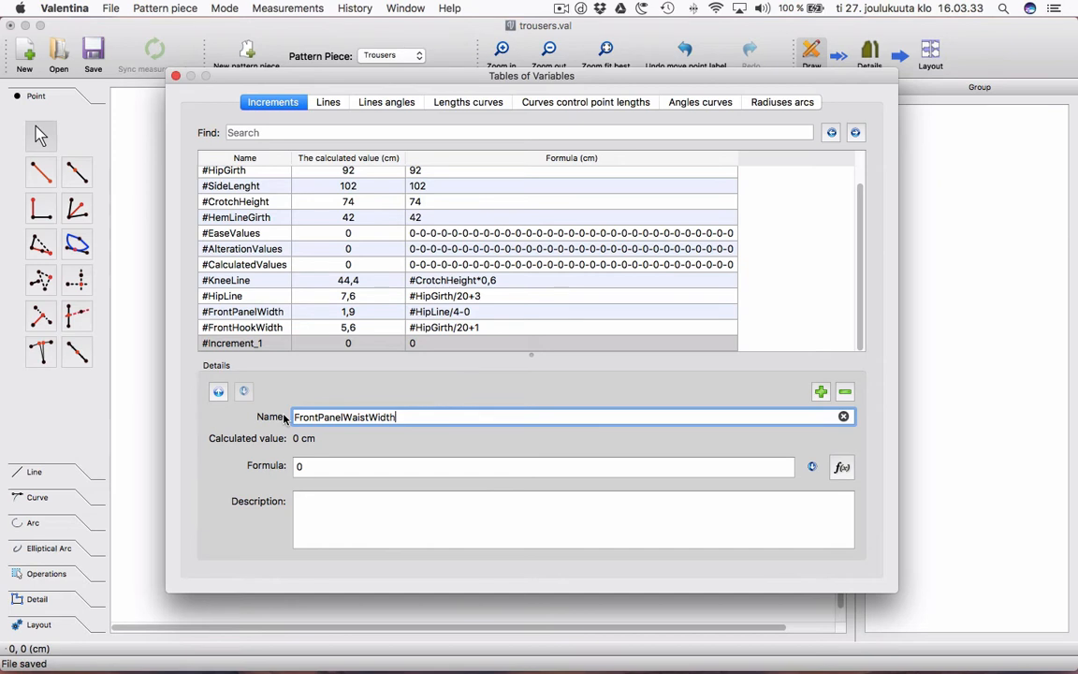
type("Front")
Build the FrontPanelWaistWidthFront formula from the FrontHookWidth increment as #FrontHookWidth-0,5 and describe it as "Values 0,5 ... 1".
left_click(344, 466)
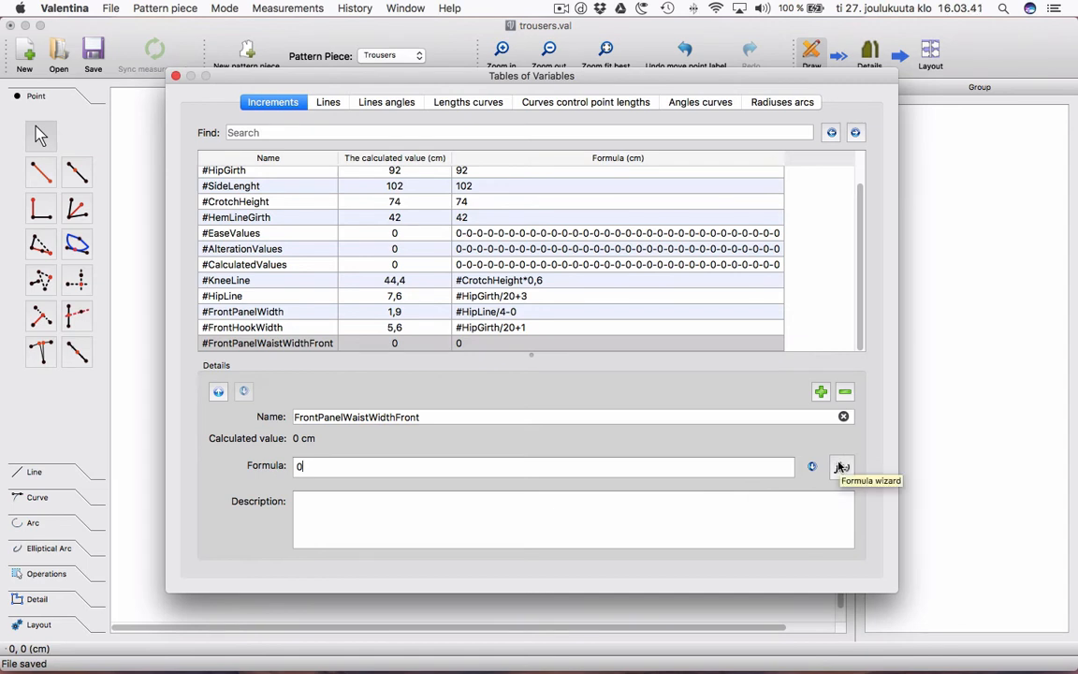
left_click(839, 466)
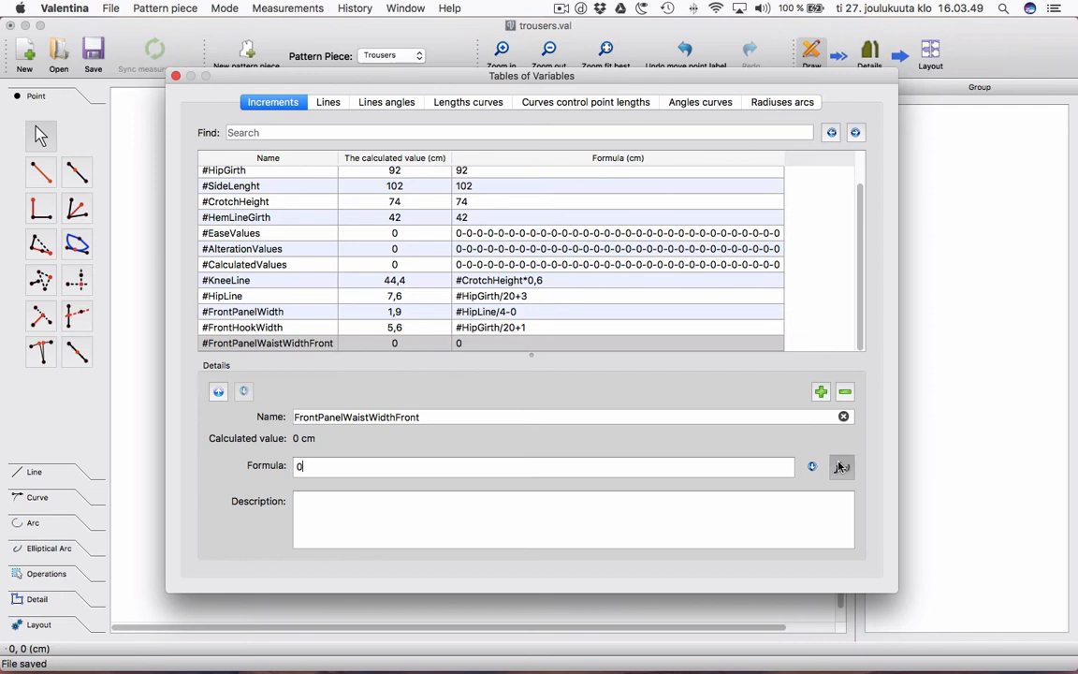
left_click(841, 467)
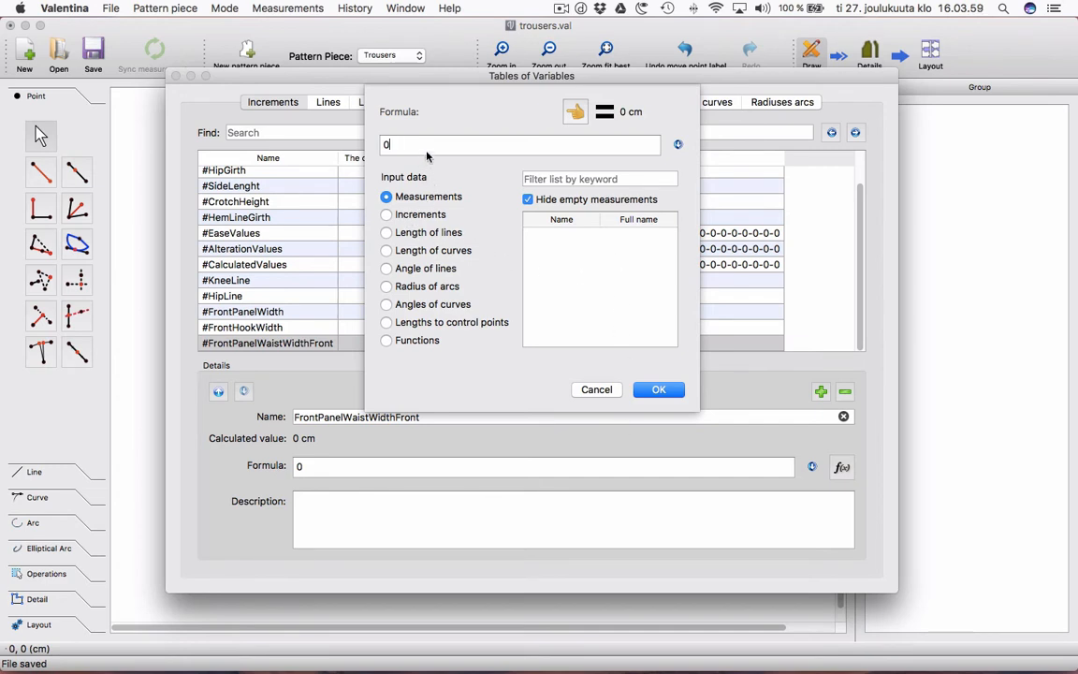
key("BackSpace")
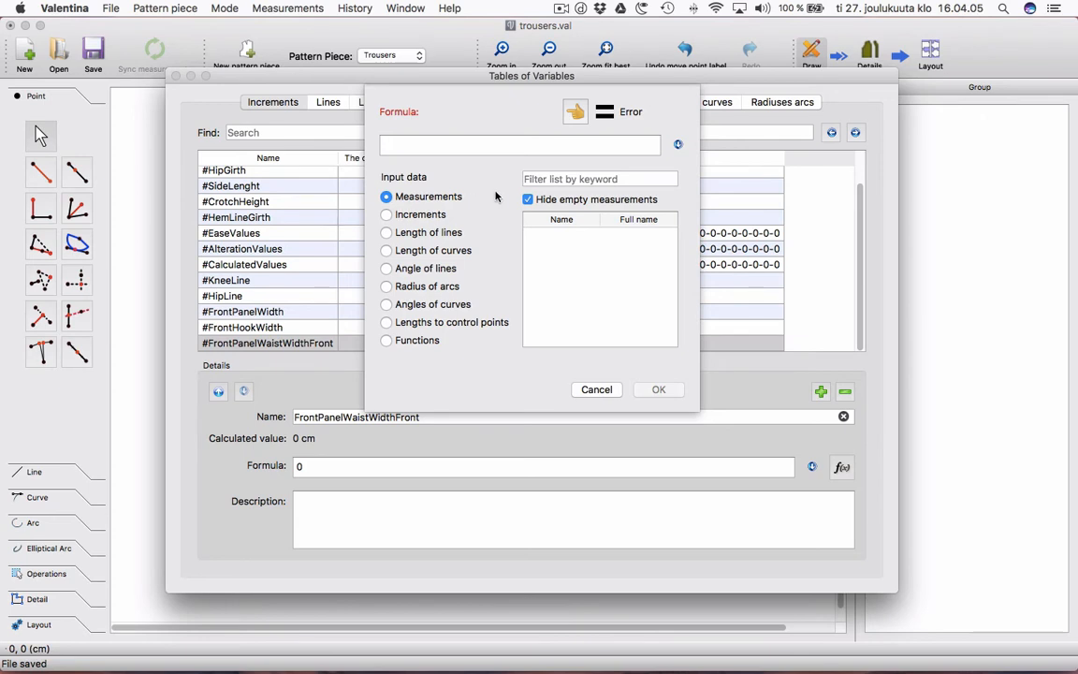
left_click(546, 179)
type("hook")
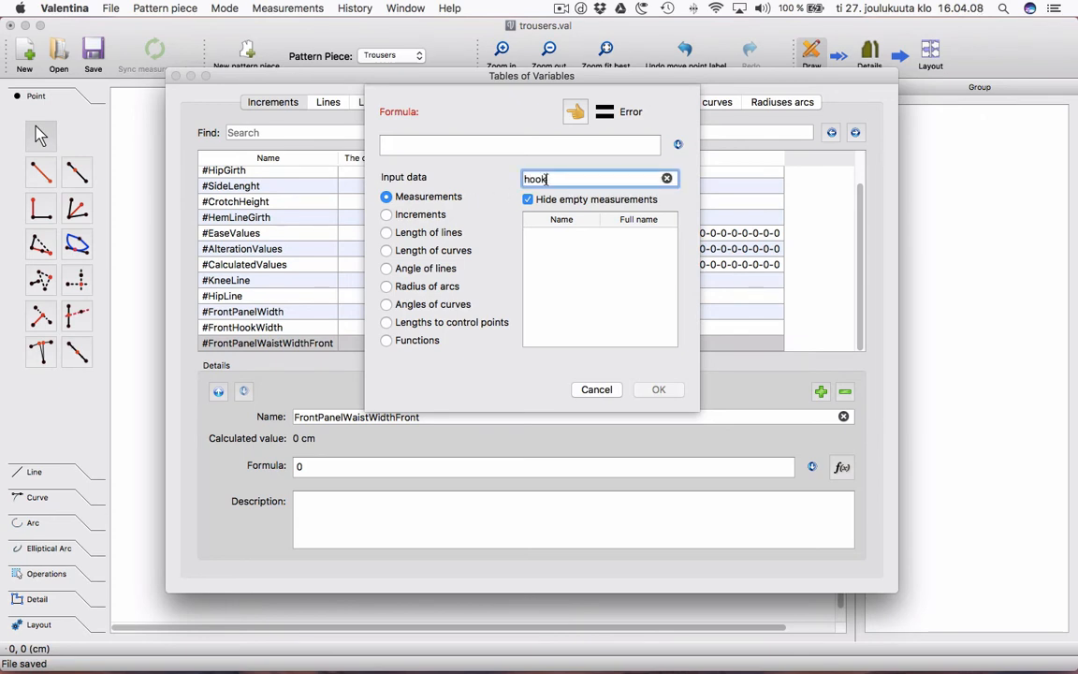
left_click(385, 214)
type("hook")
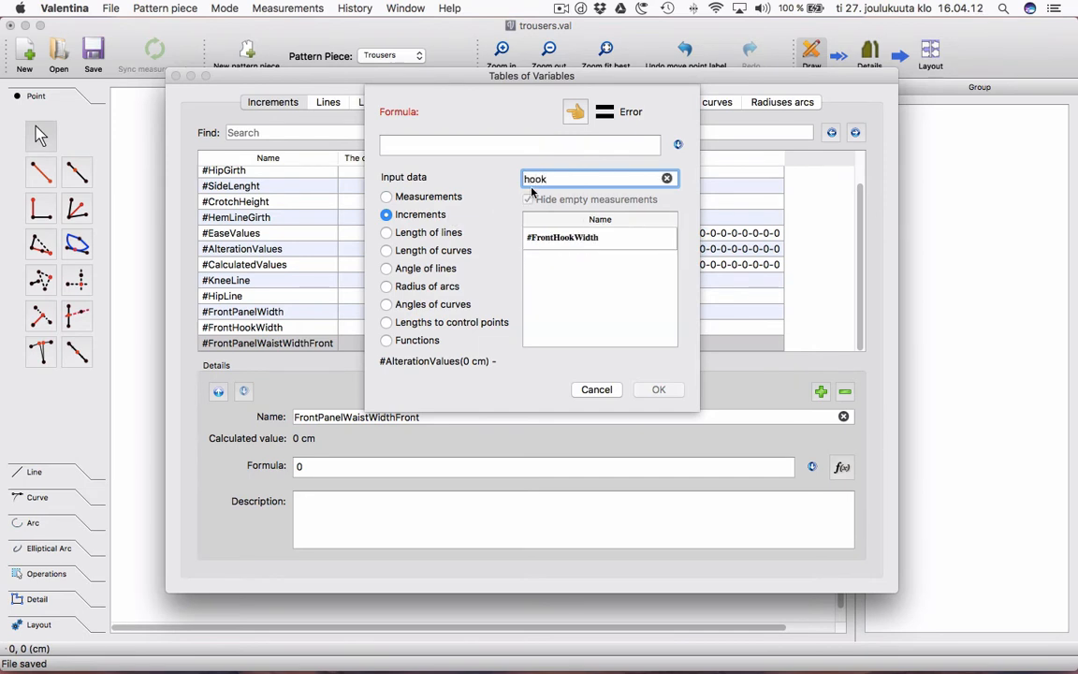
double_click(561, 236)
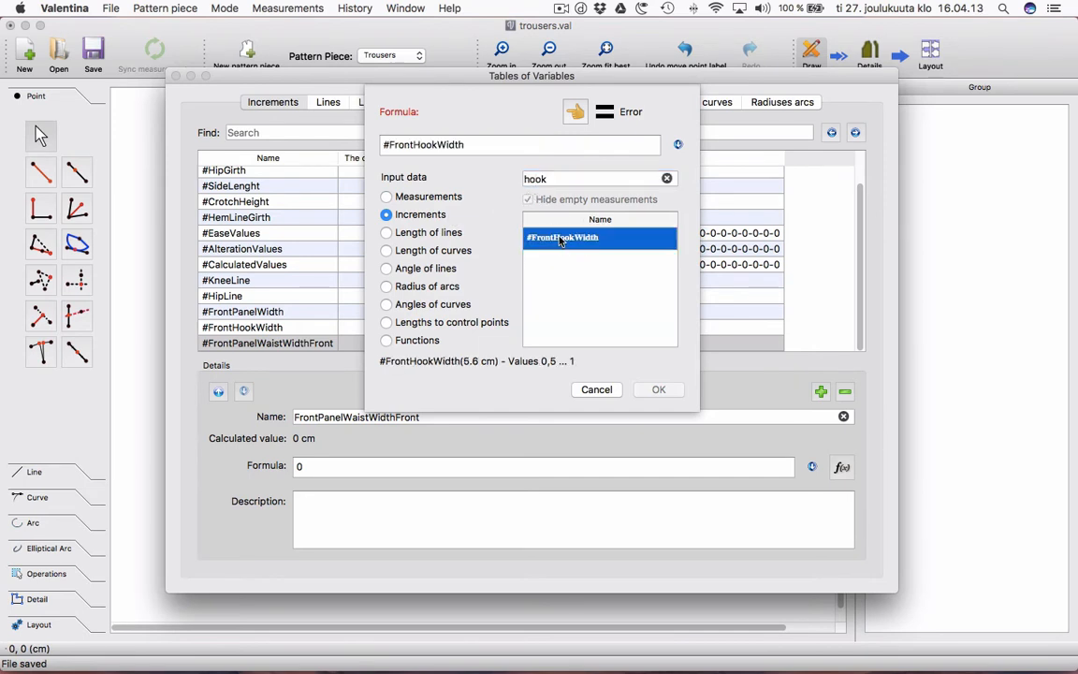
left_click(516, 142)
type("-0")
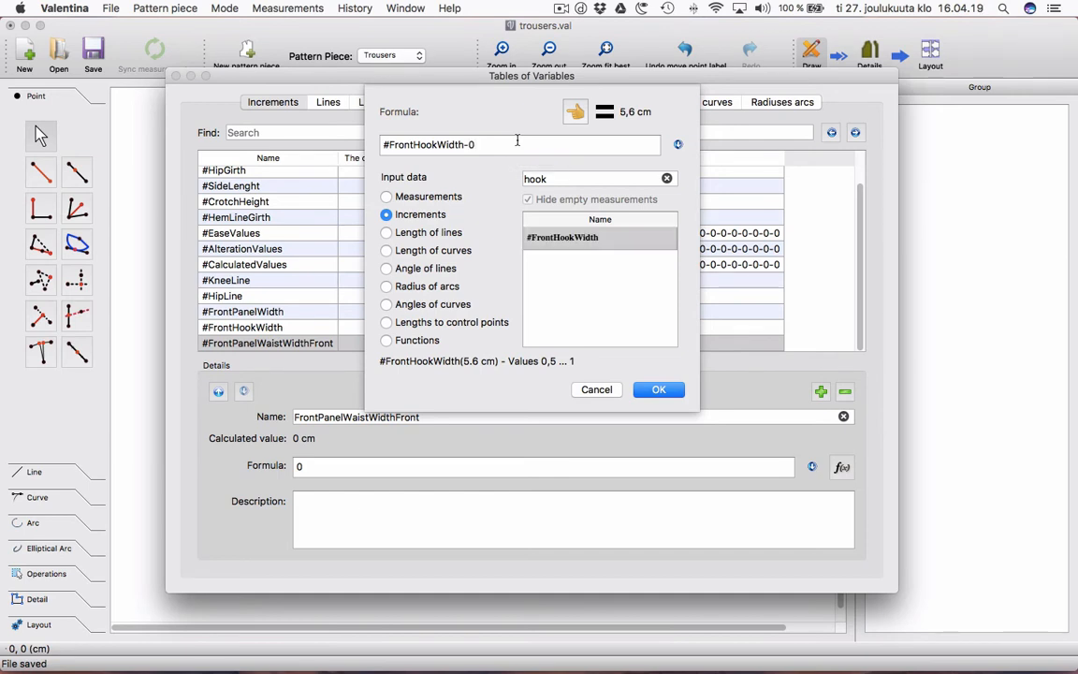
type(",5")
left_click(660, 390)
left_click(355, 499)
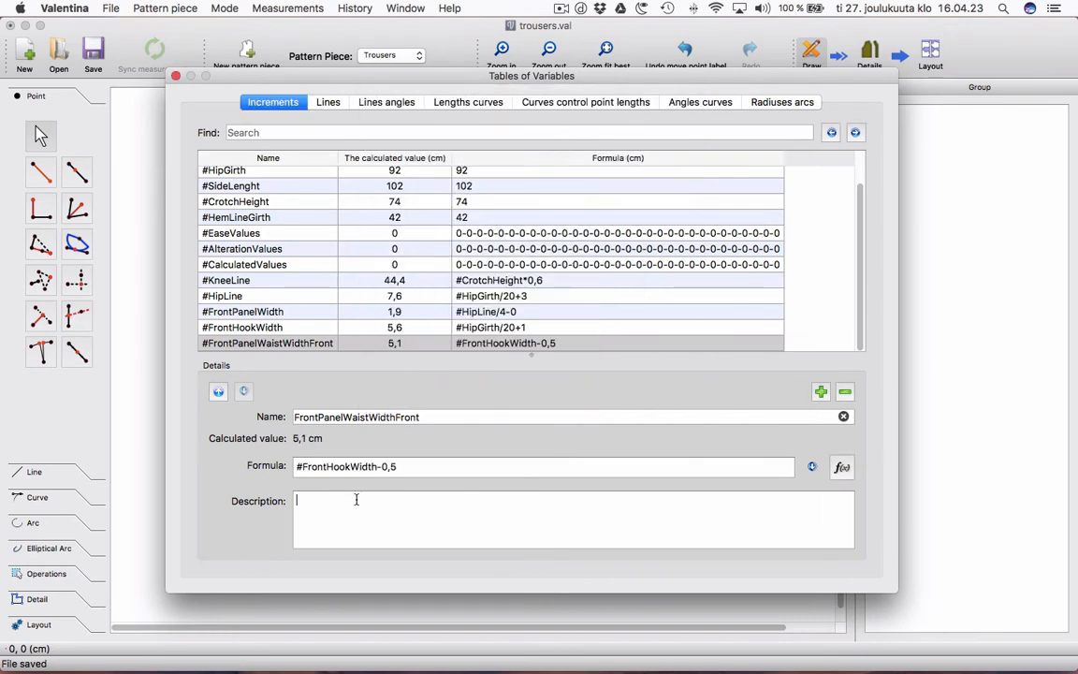
type("Values 0,5 ... 1")
Add an increment named BackPanelWidth below FrontPanelWaistWidthFront.
left_click(821, 392)
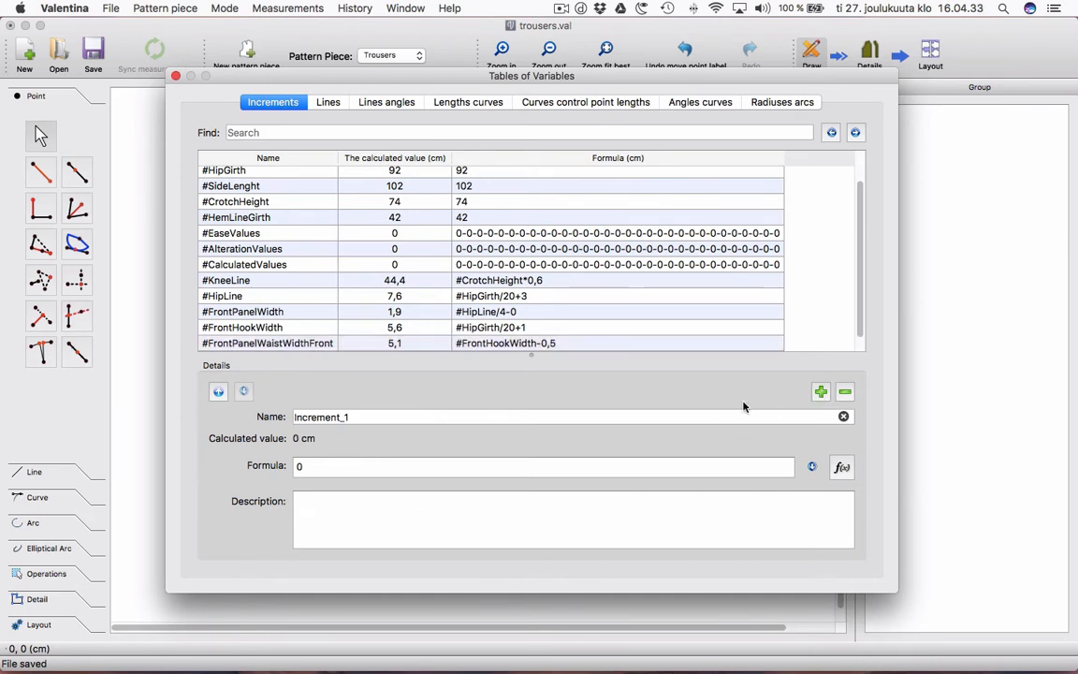
left_click_drag(358, 418, 249, 412)
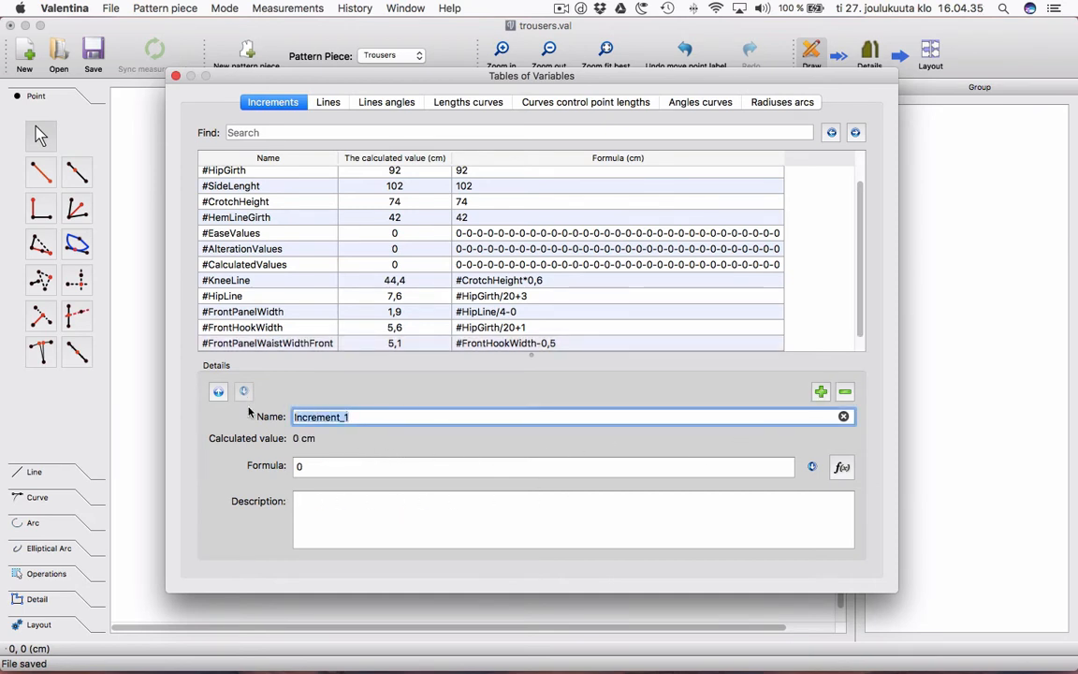
type("BackPanel")
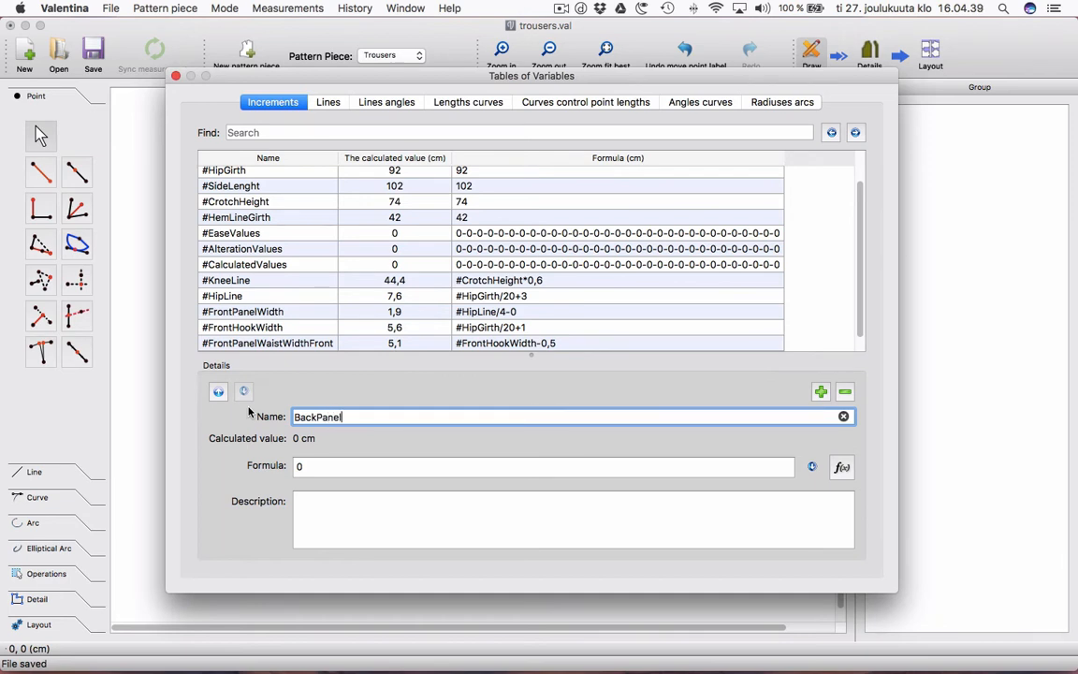
type("Width")
Build the BackPanelWidth formula from the HipGirth increment as #HipGirth/4+2 and describe it as "Values 0...2".
left_click(316, 470)
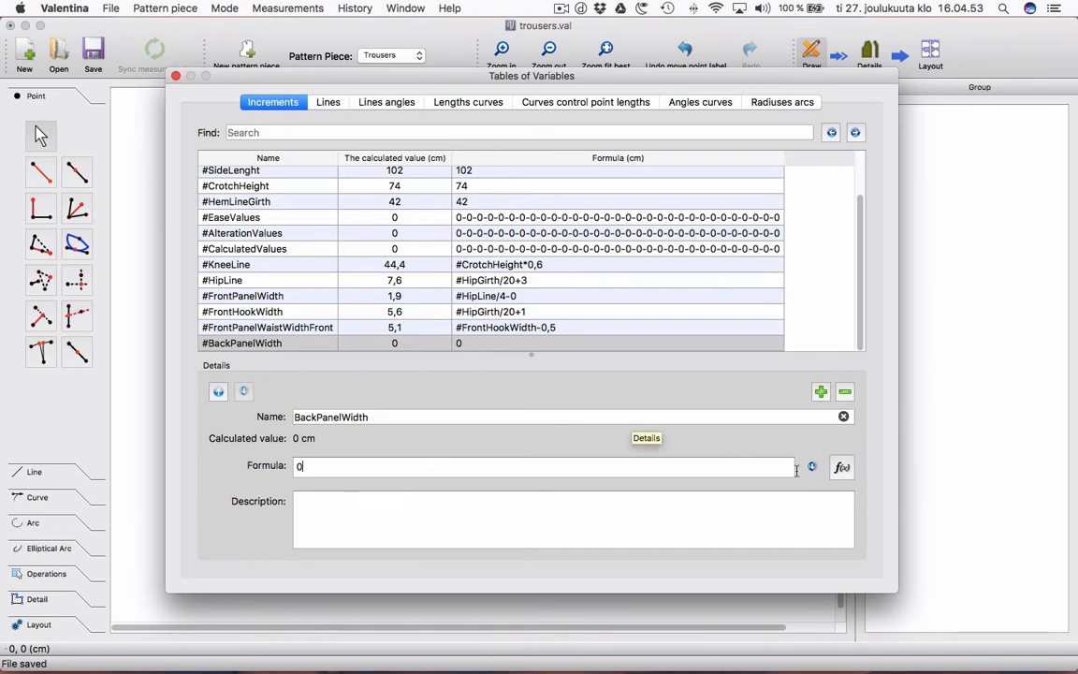
left_click(842, 468)
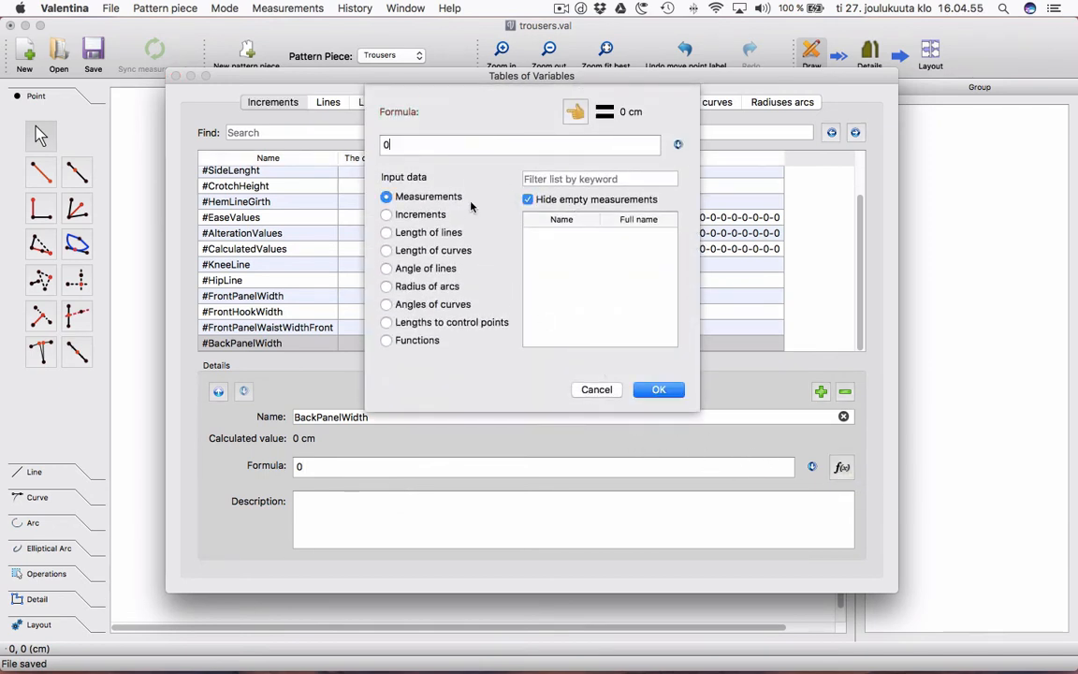
left_click(386, 214)
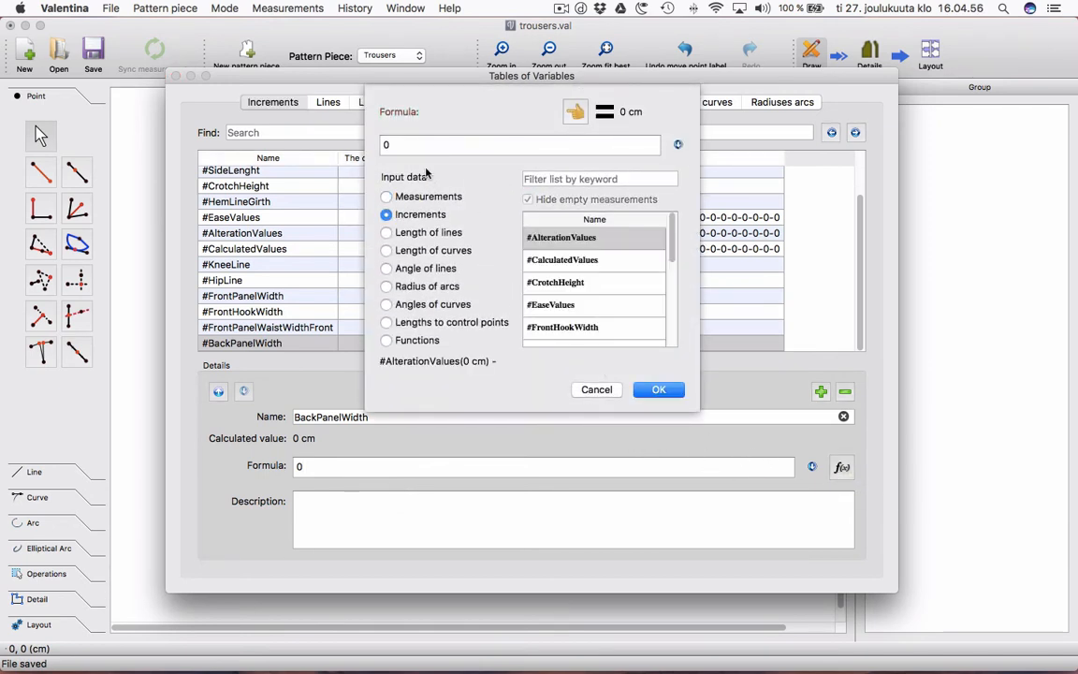
left_click(543, 180)
type("hip")
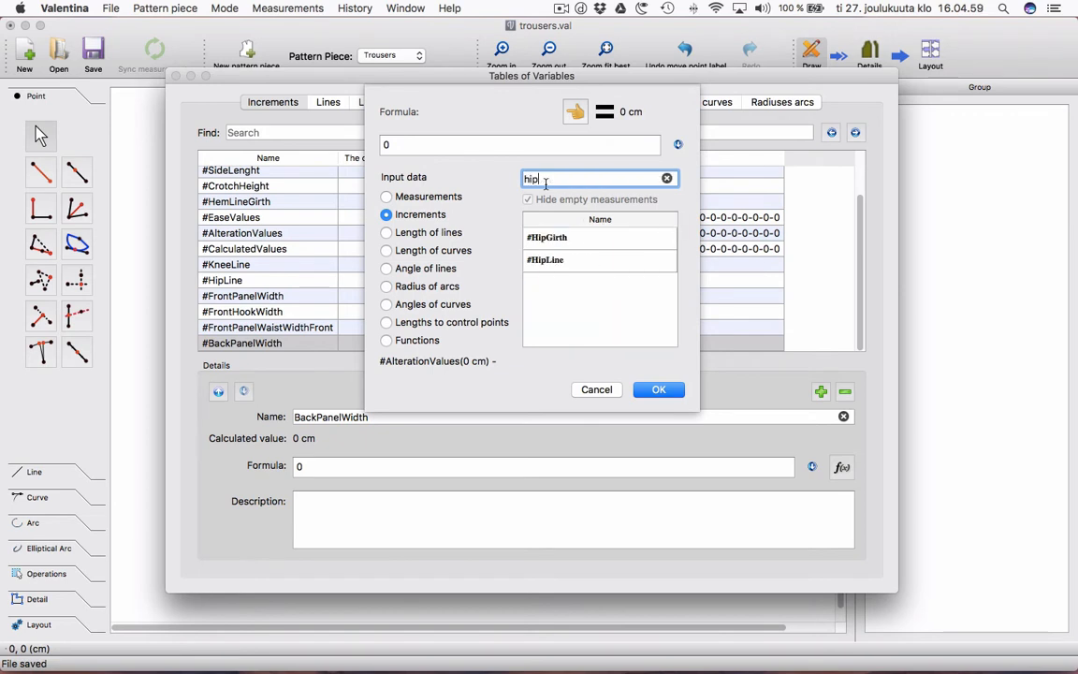
left_click(400, 145)
key("BackSpace")
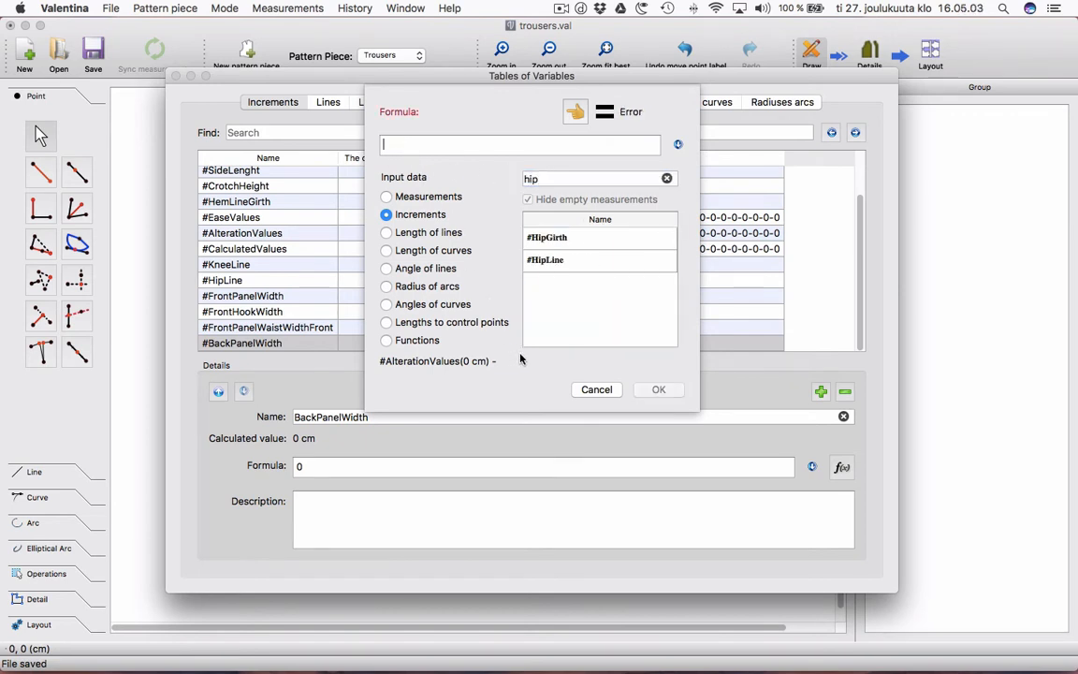
double_click(553, 238)
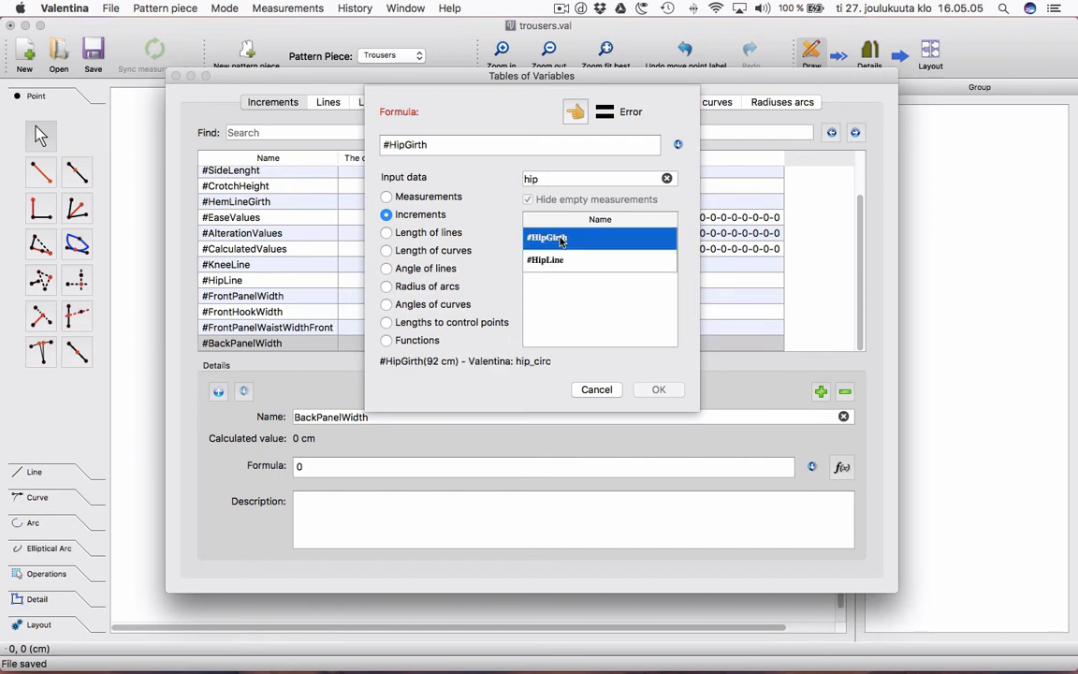
left_click(458, 146)
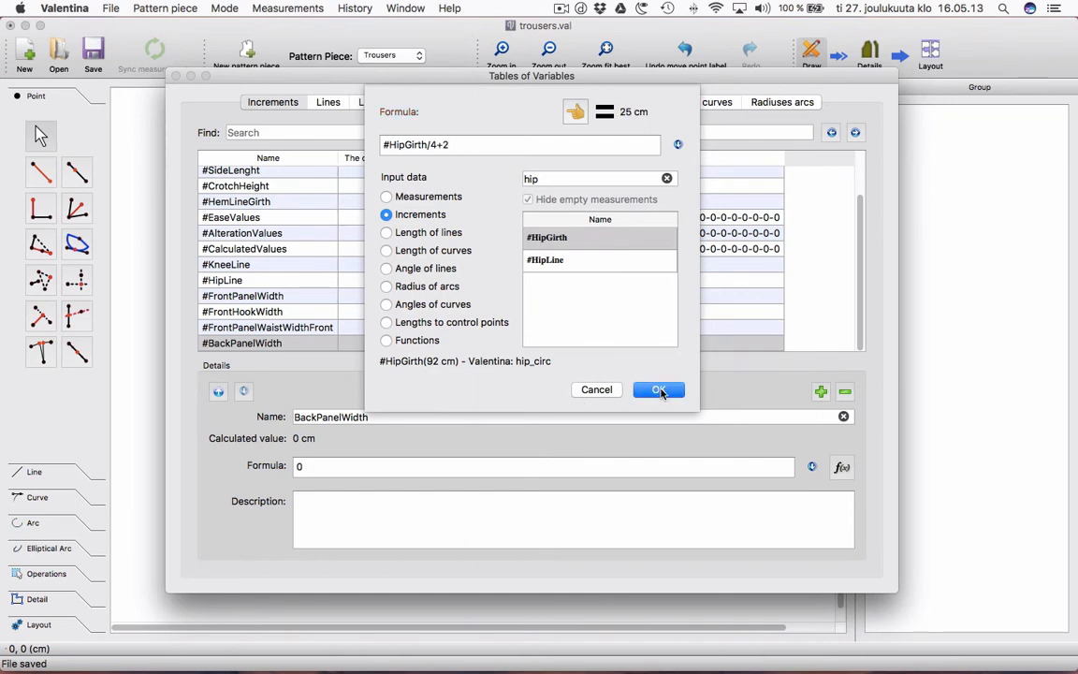
left_click(660, 392)
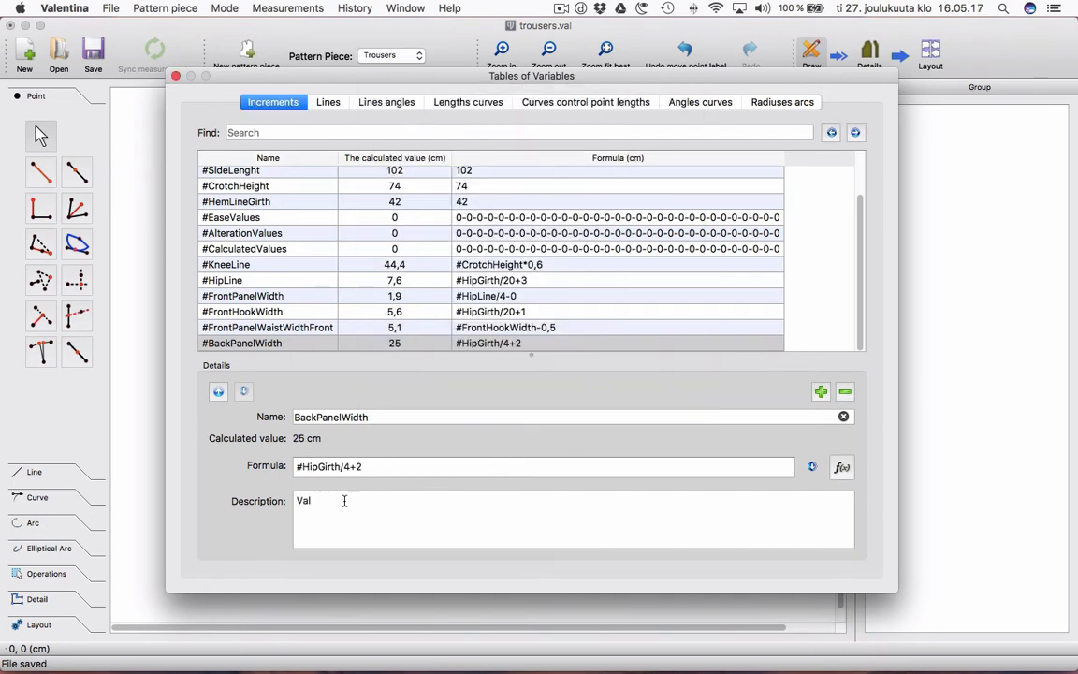
type("s 0...2")
Add an increment named BackPanelShape below the EaseValues separator row and begin its description with "Values".
left_click(227, 218)
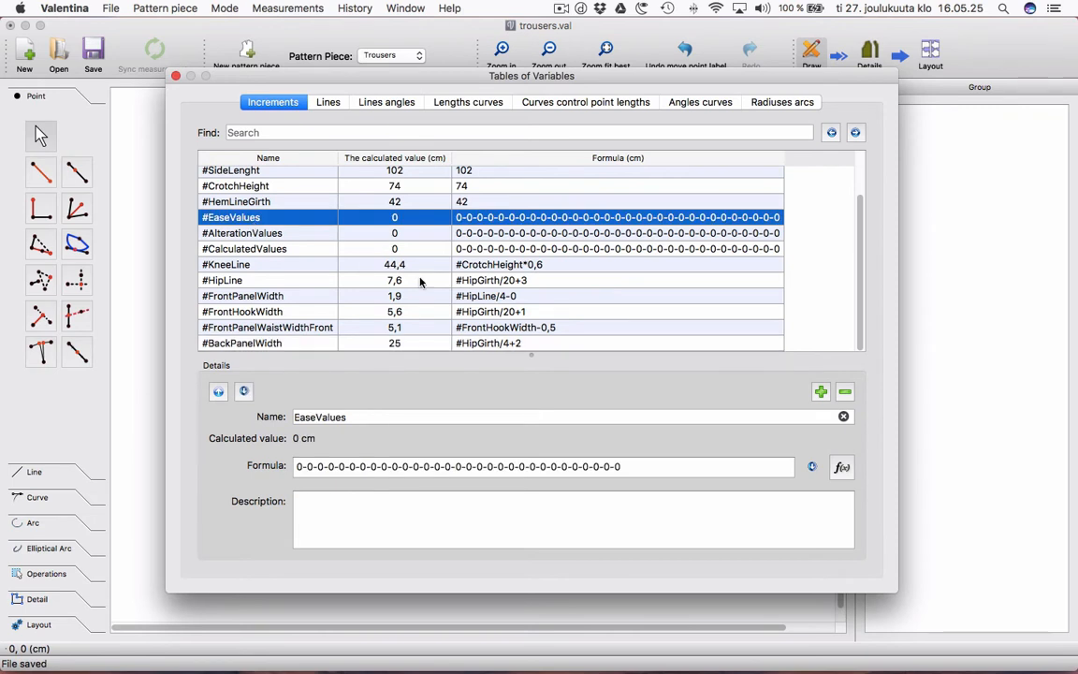
left_click(820, 392)
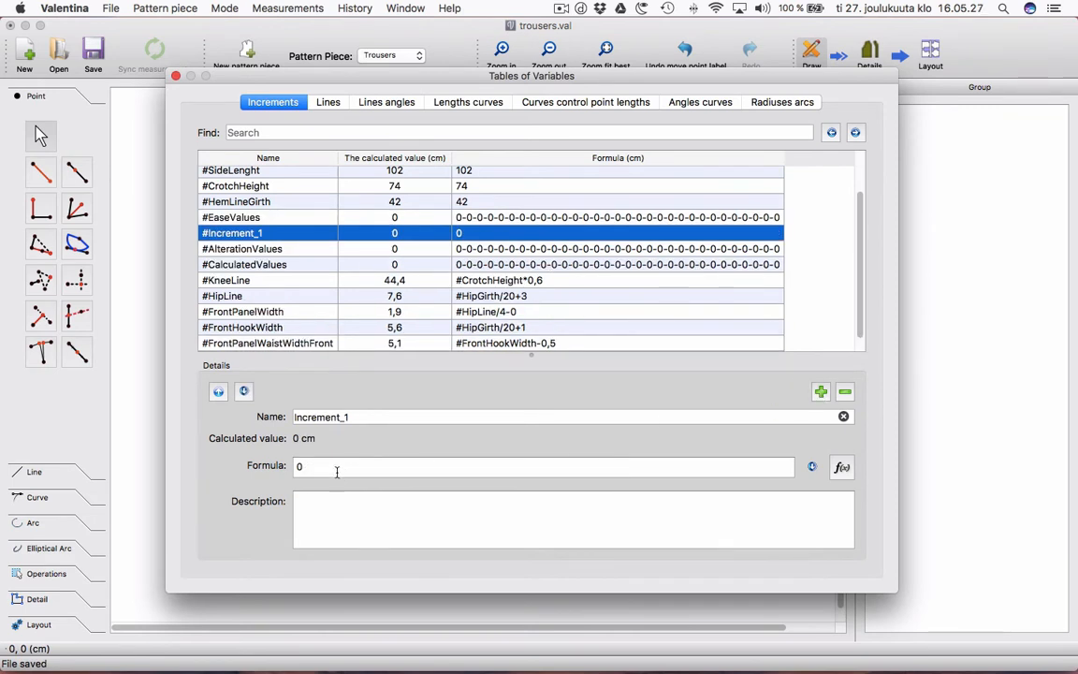
left_click_drag(308, 468, 267, 465)
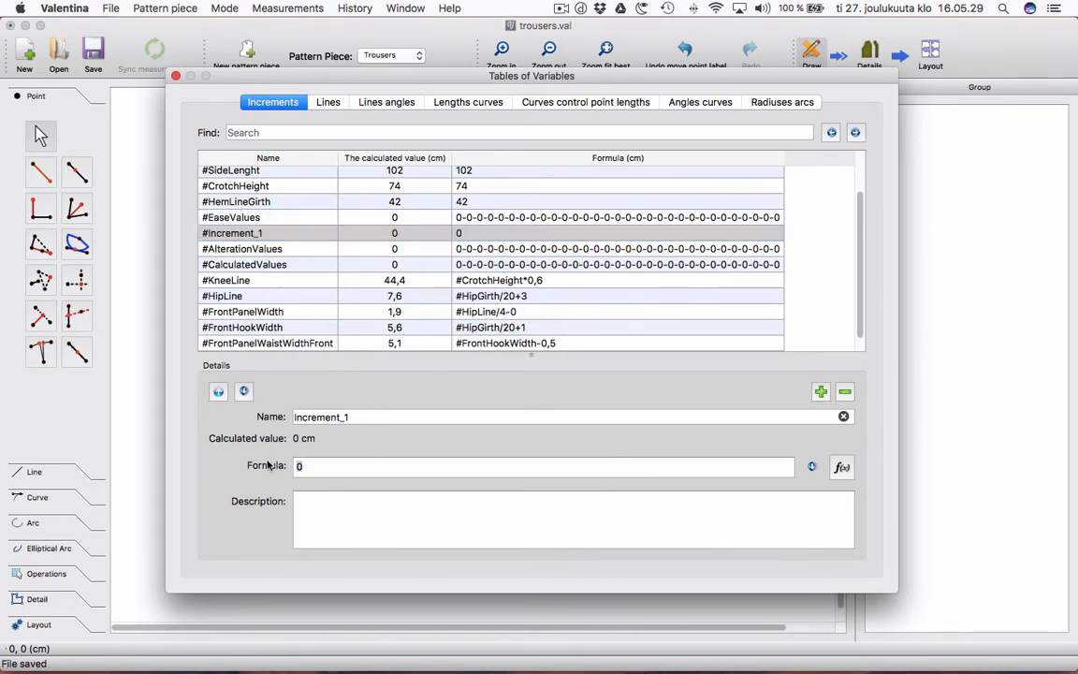
type("BackPab")
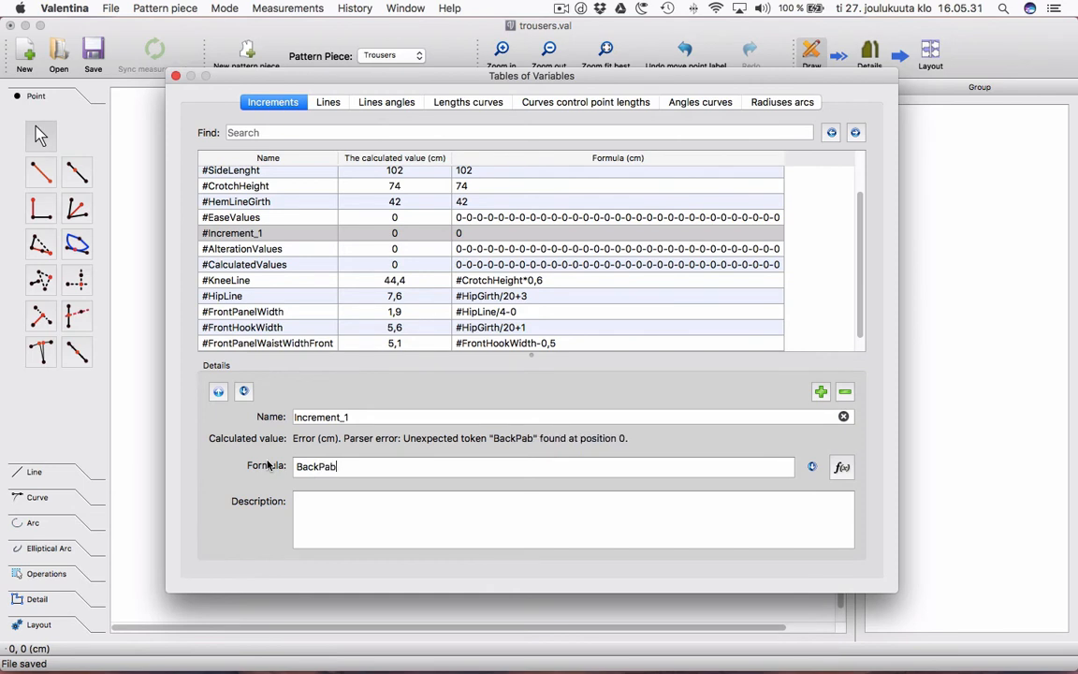
key("BackSpace")
type("nel")
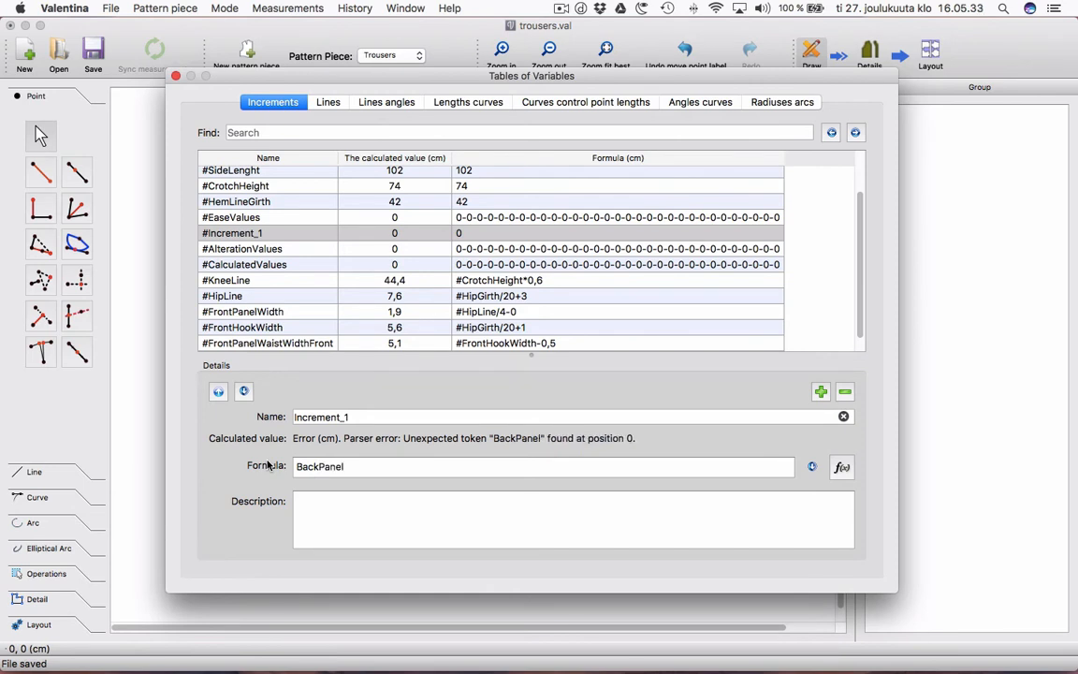
type("Shape")
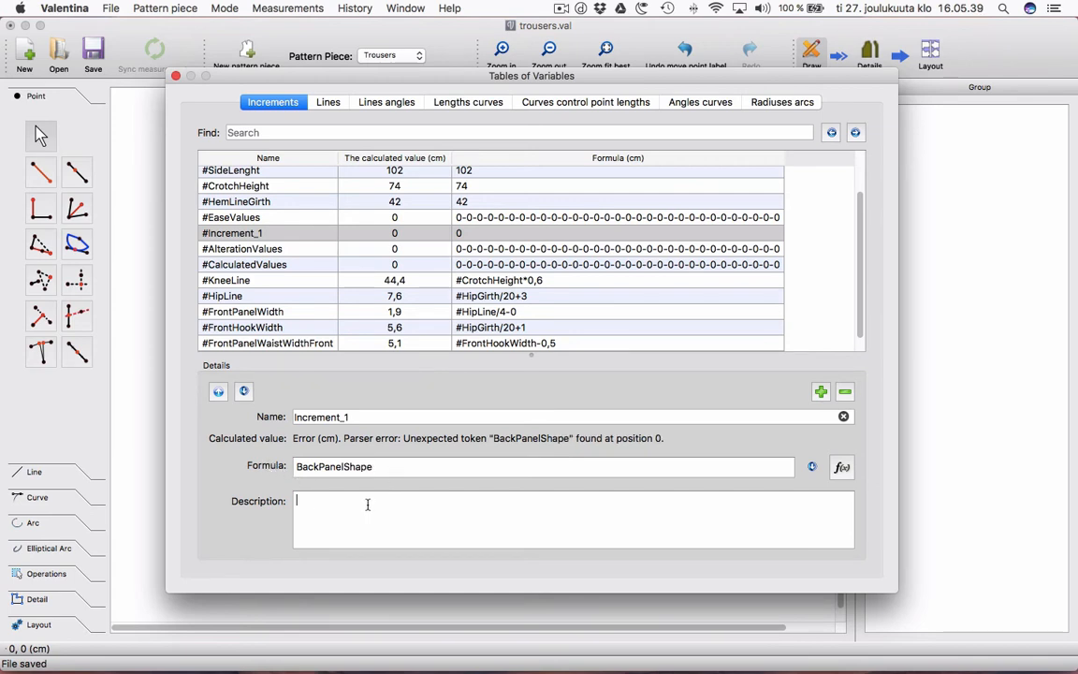
type("alues")
double_click(375, 470)
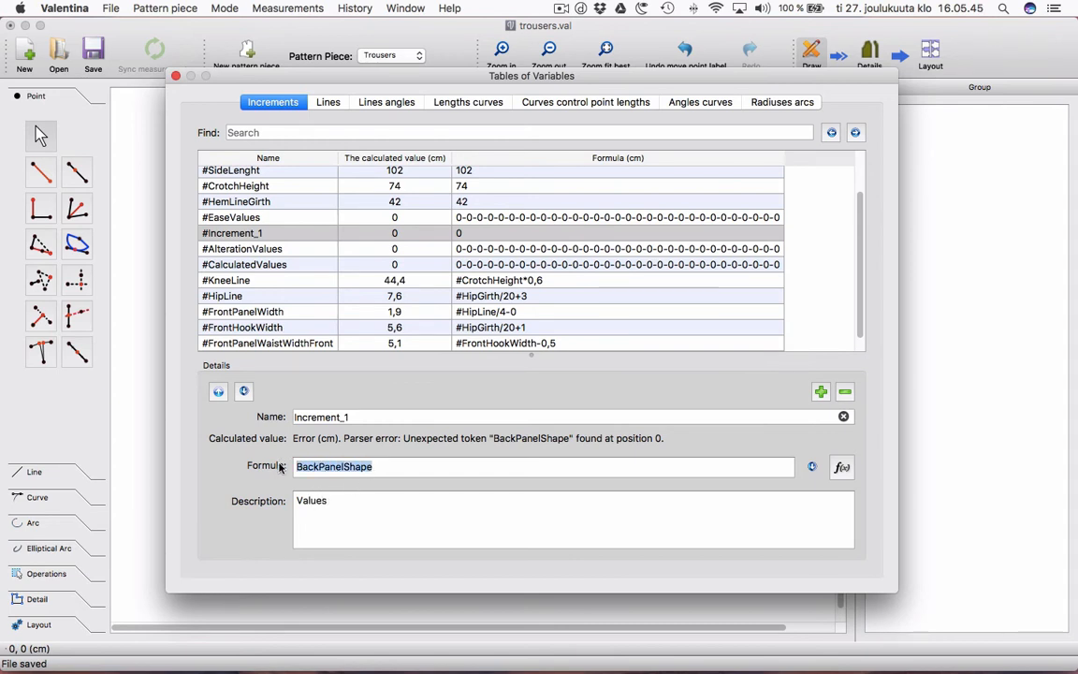
key("BackSpace")
key("shift+Tab")
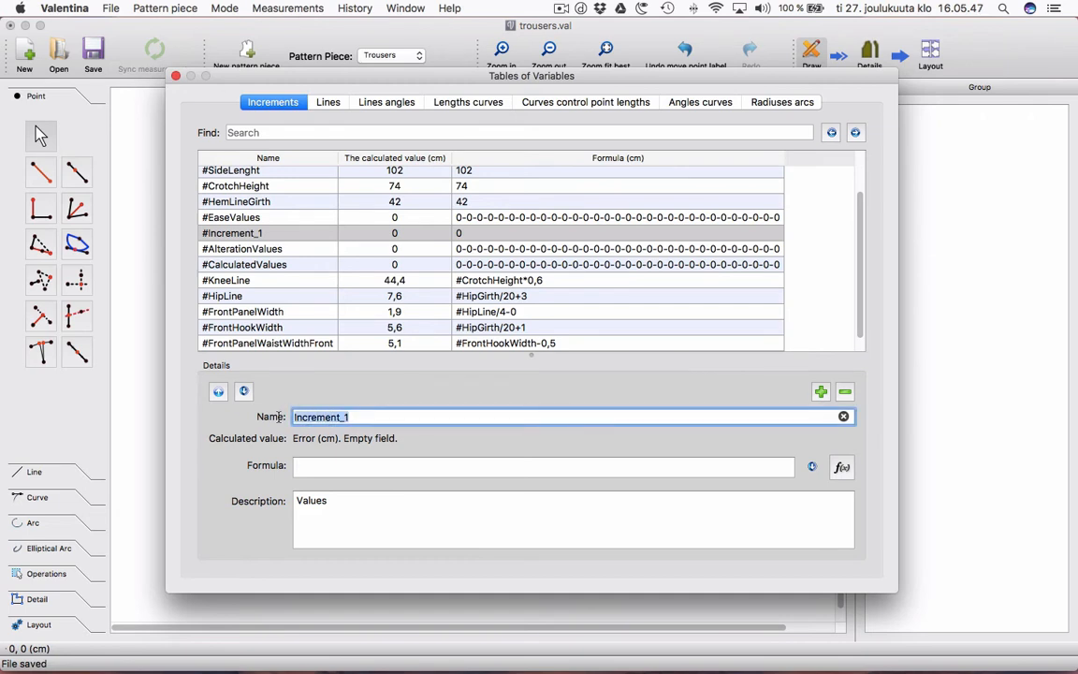
type("BackPanelShape")
key("Tab")
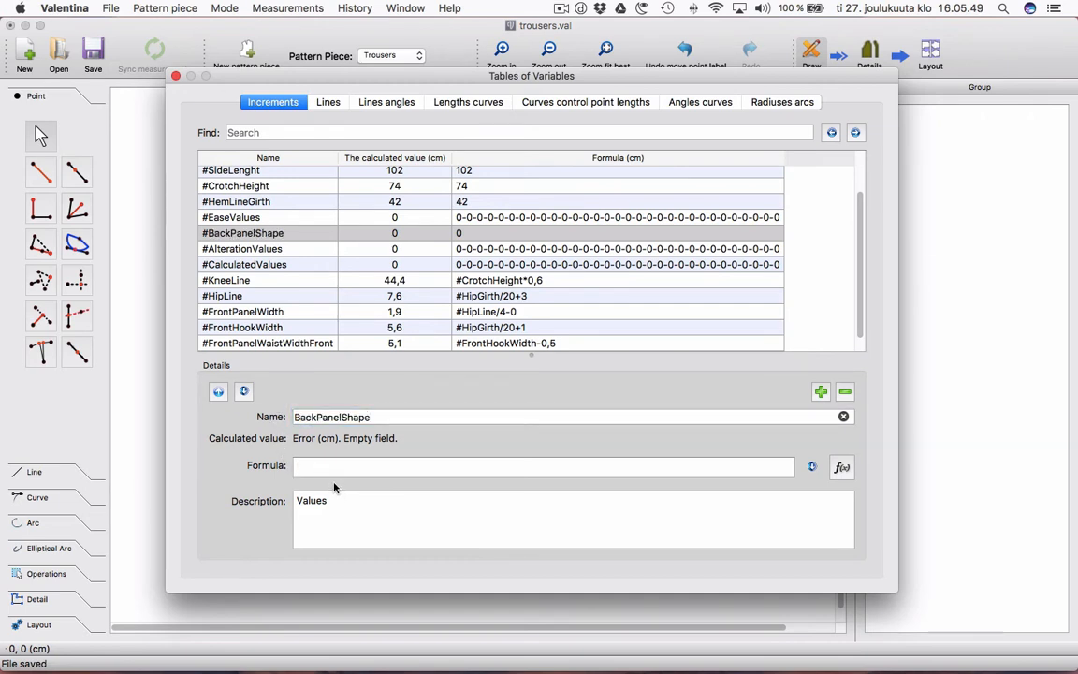
Set the BackPanelShape formula to 3 and complete its description as "Values 3...5".
type("3")
left_click(344, 504)
type("3")
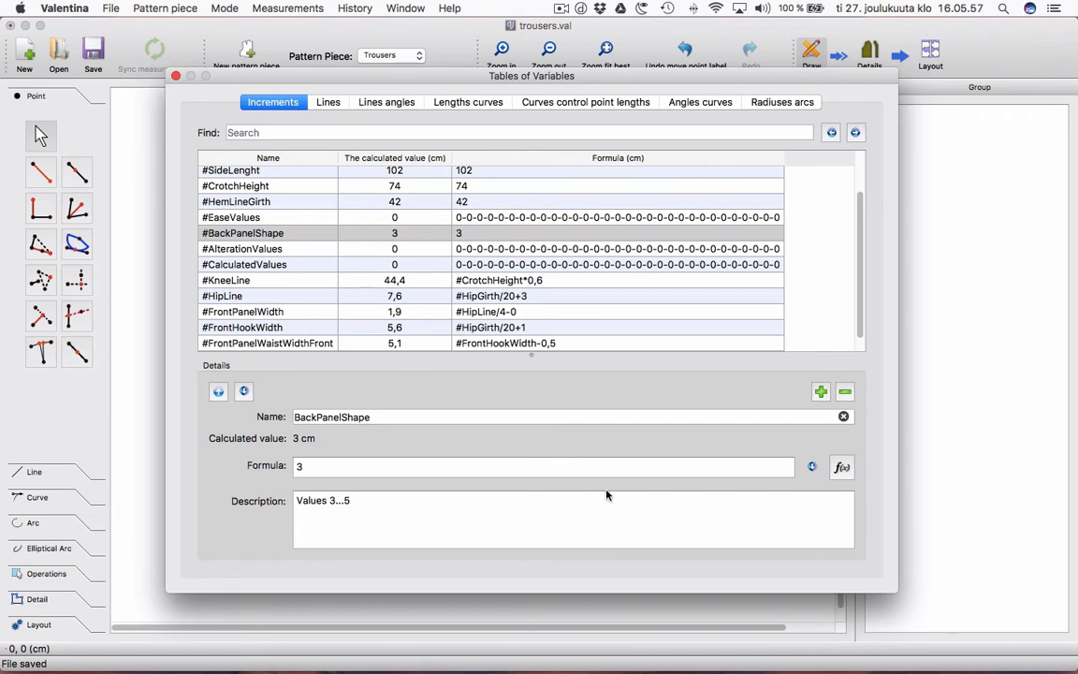
Close the variables table and move the FloorLine base point upward, above the origin of the drawing.
left_click(175, 76)
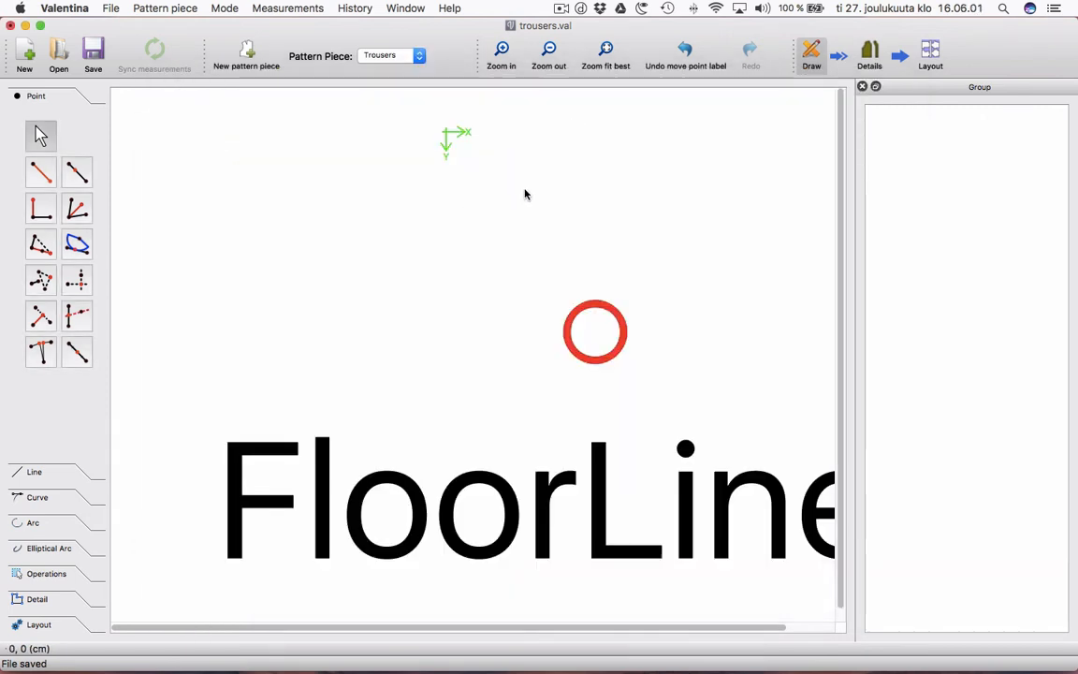
left_click(594, 54)
left_click_drag(538, 264, 530, 68)
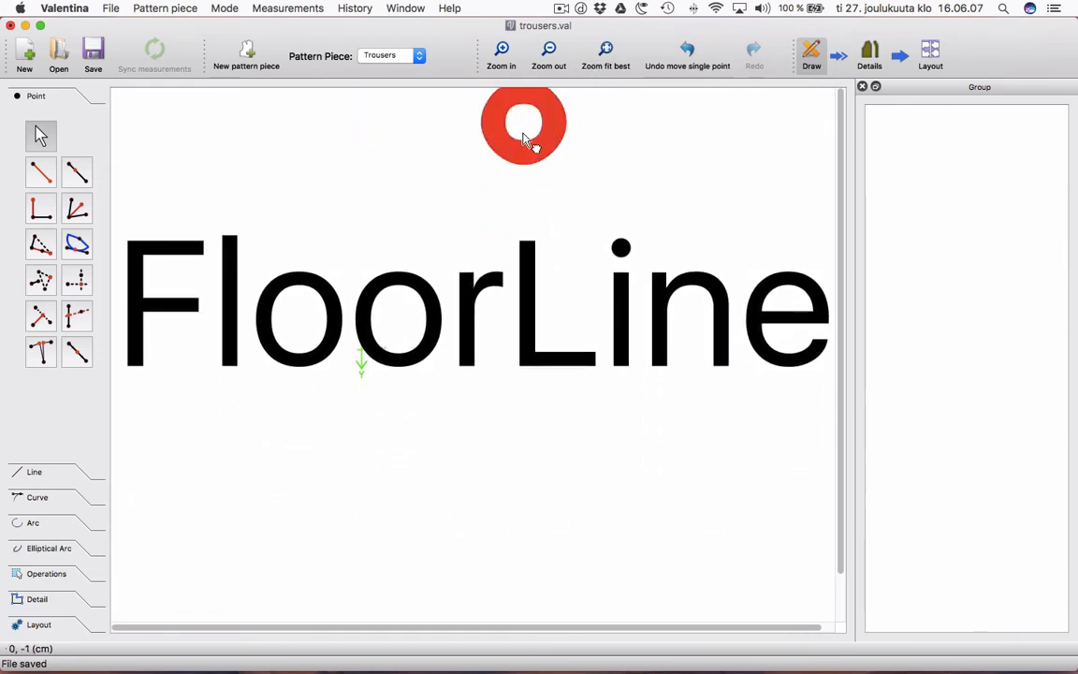
left_click_drag(525, 134, 527, 56)
left_click_drag(523, 142, 523, 125)
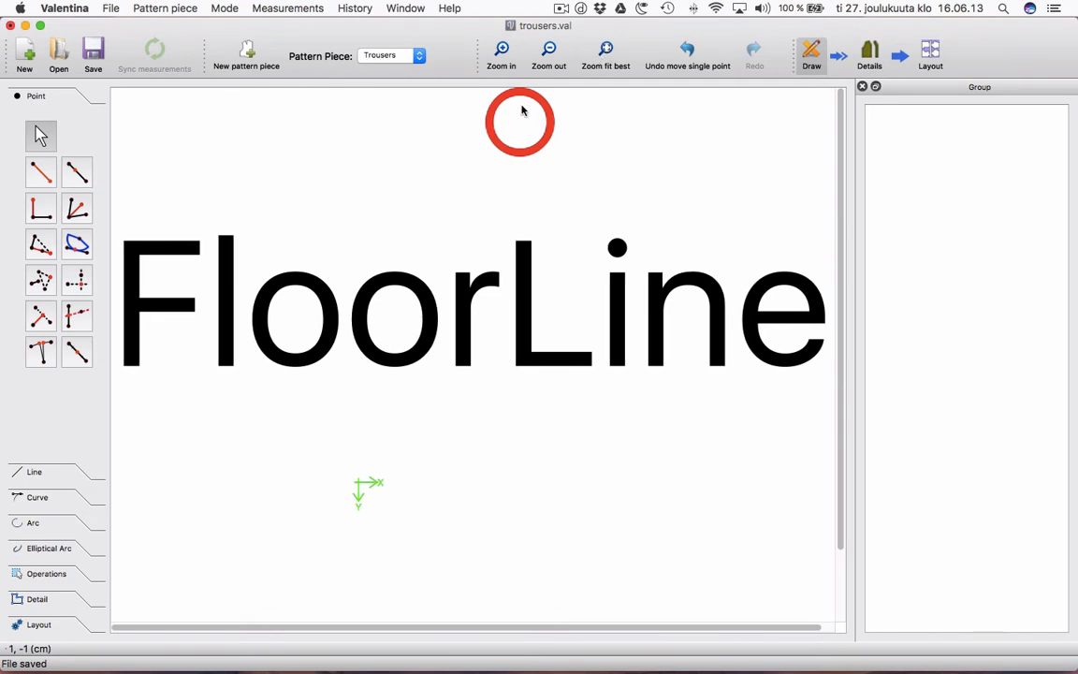
left_click(52, 178)
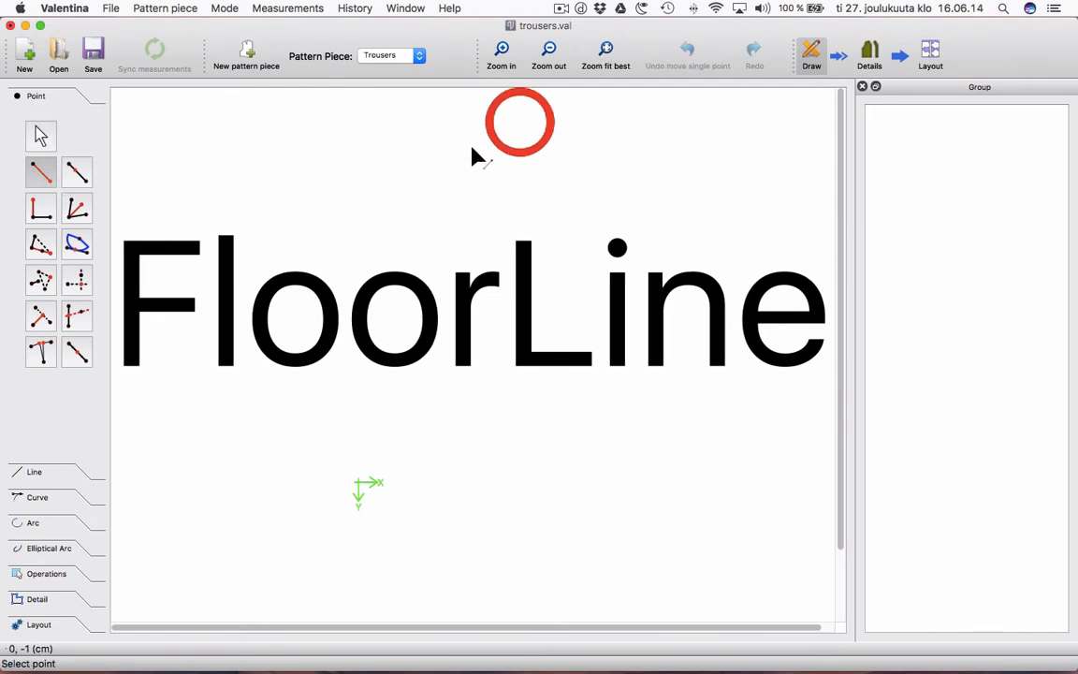
left_click(520, 139)
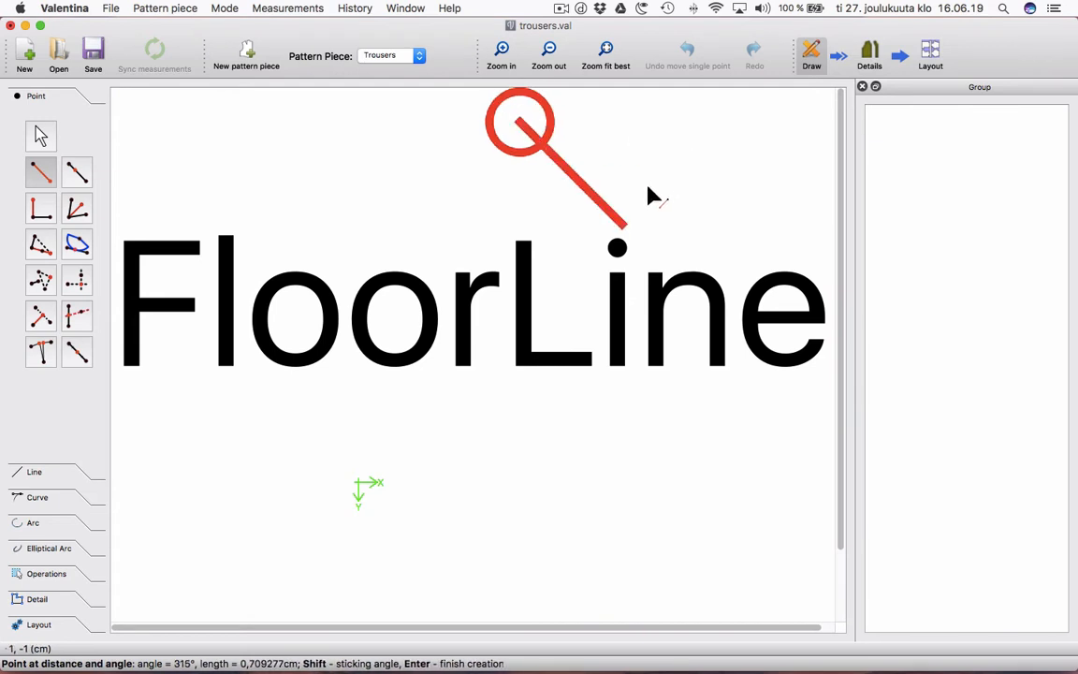
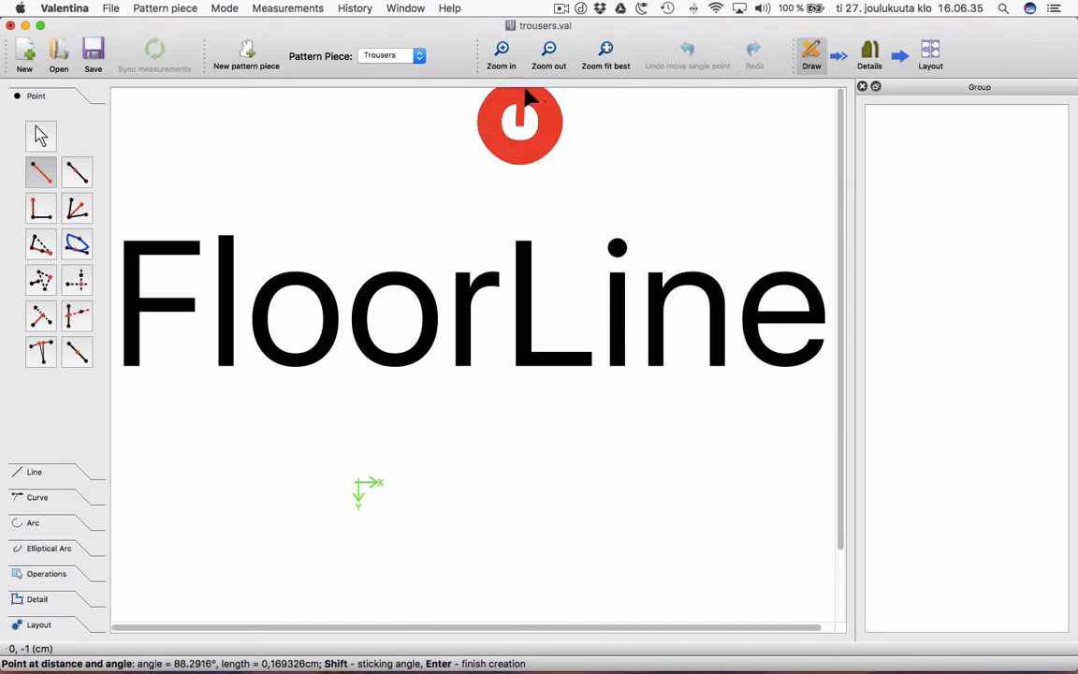
key("Escape")
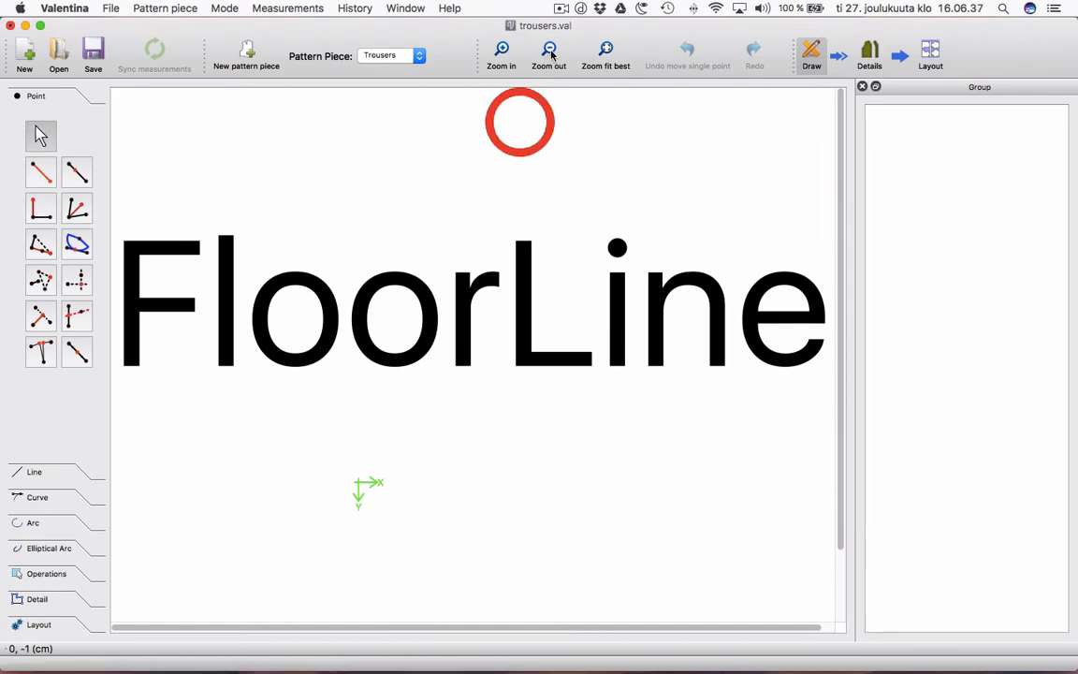
Start a point at distance and angle straight up from FloorLine at 90° and give its line a dashed type.
left_click(550, 52)
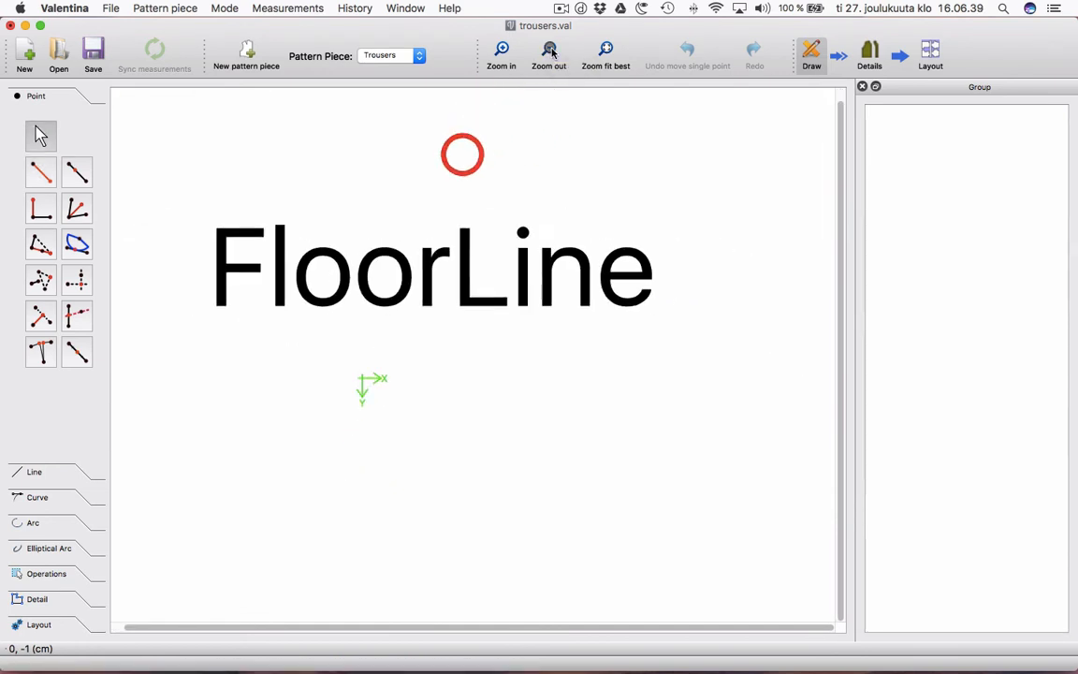
left_click(552, 52)
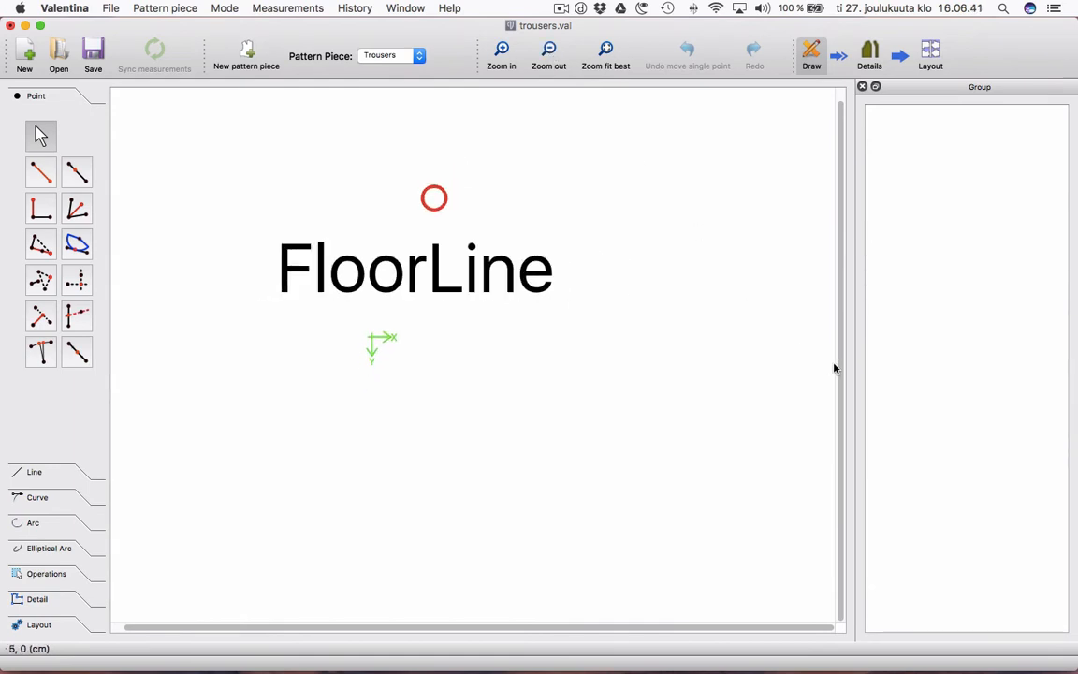
left_click_drag(841, 366, 839, 350)
left_click(50, 182)
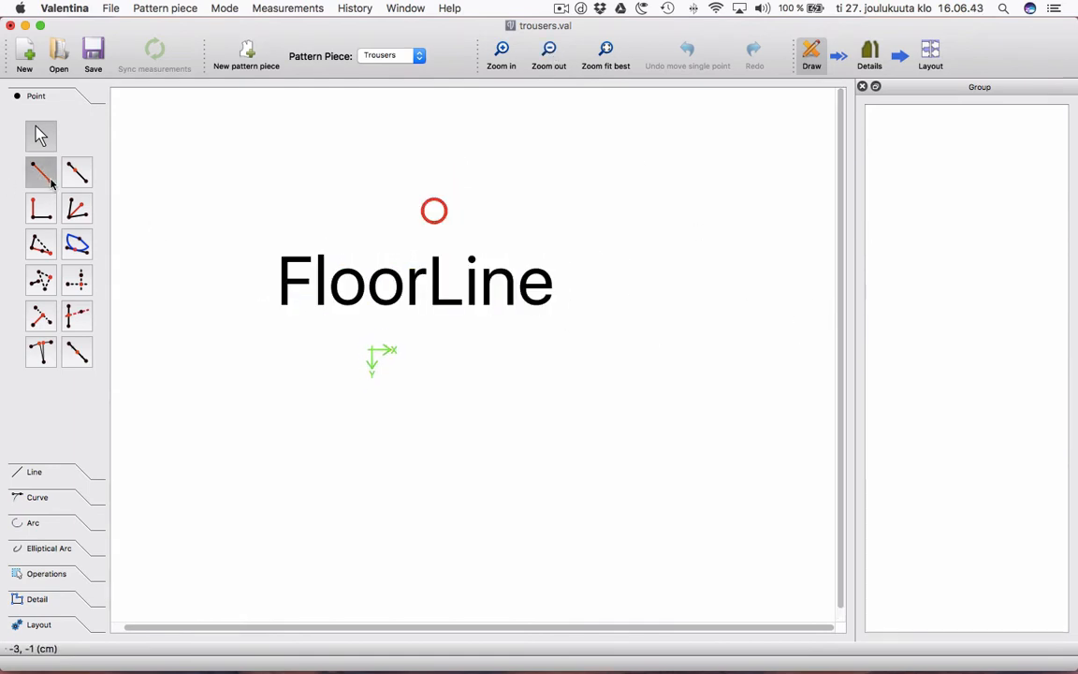
left_click(431, 225)
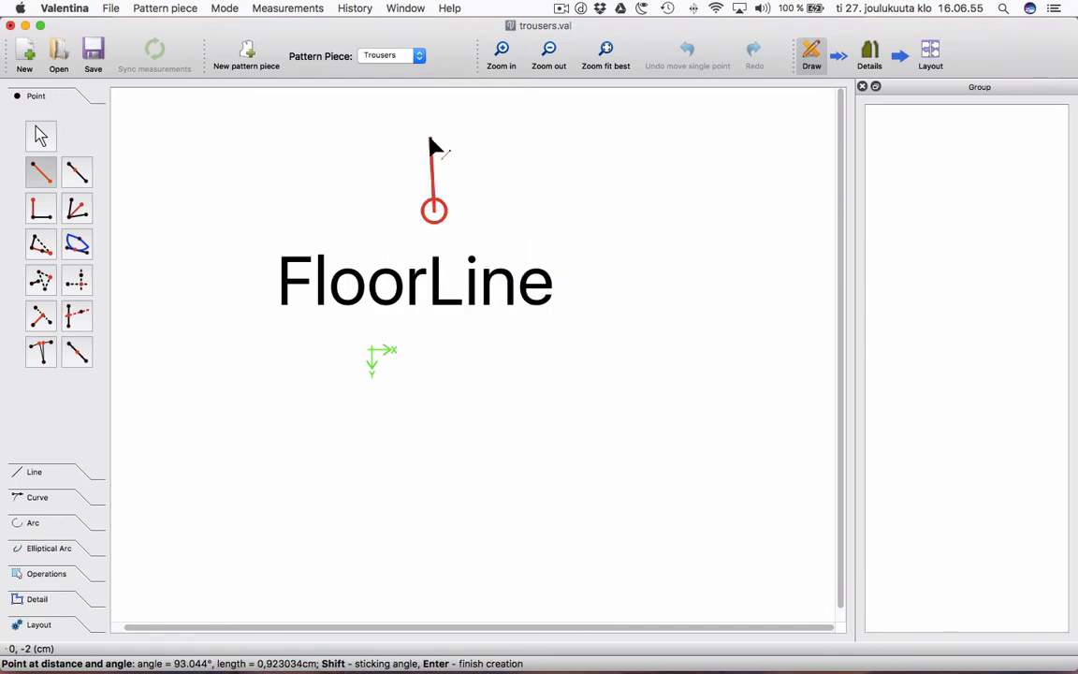
left_click(434, 138)
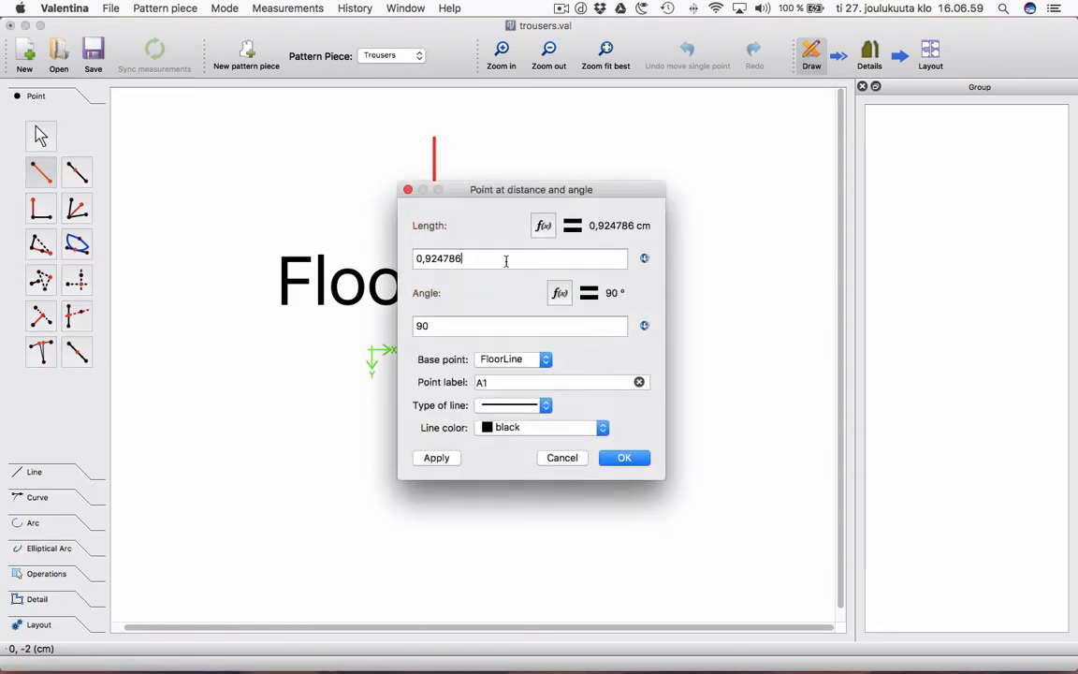
left_click(542, 406)
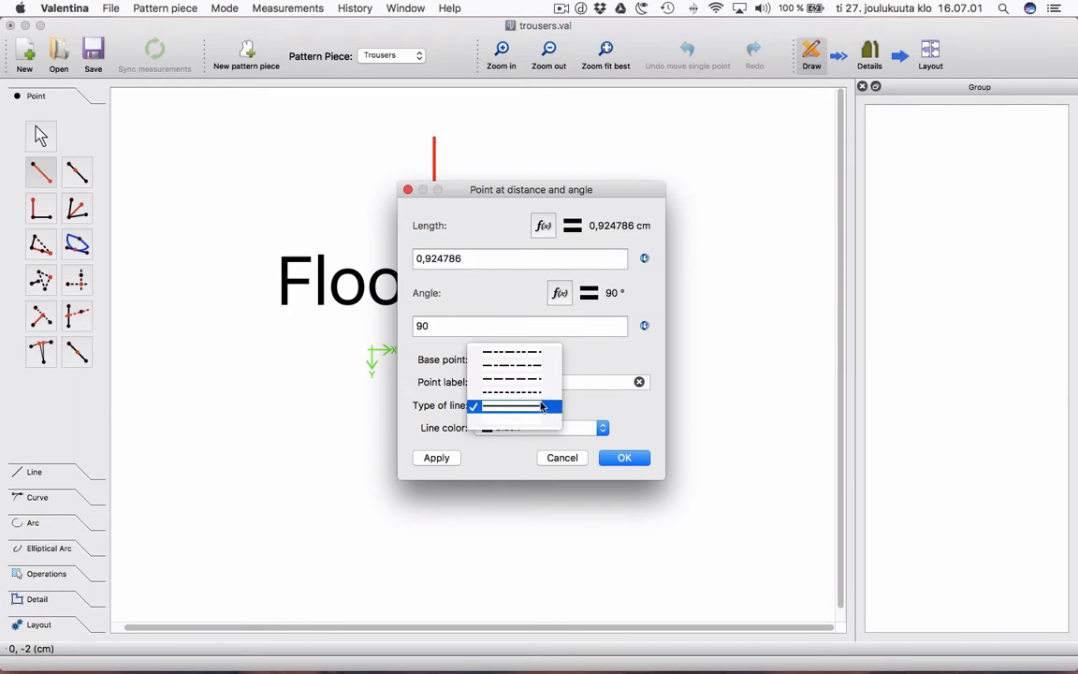
left_click(543, 378)
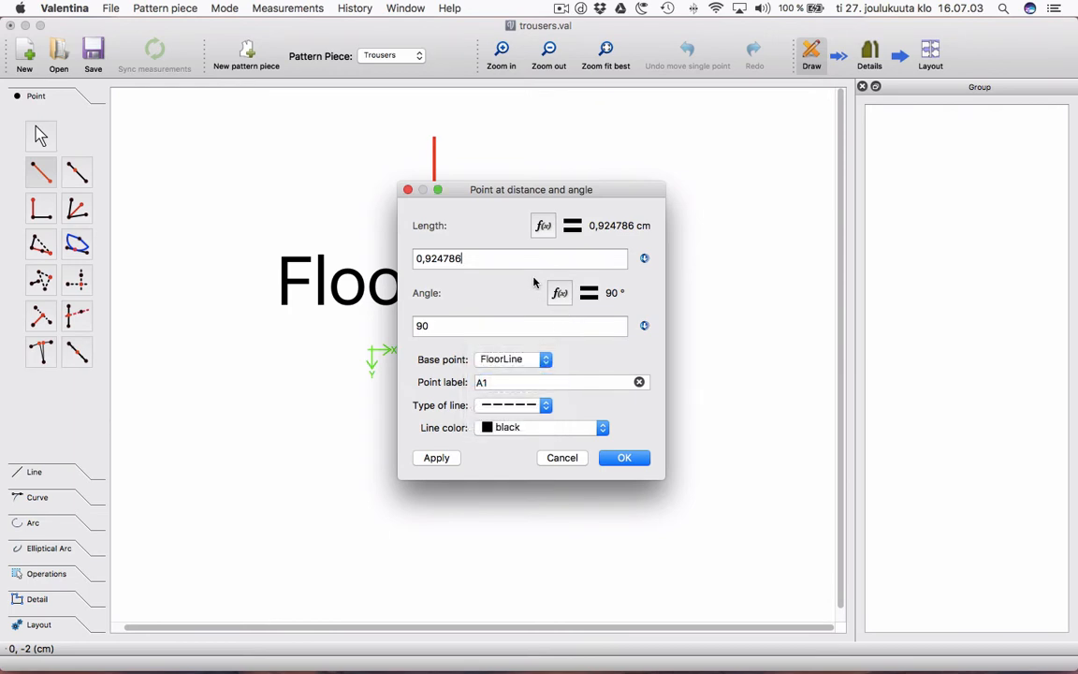
Set the new point's length formula to the #SideLenght increment and create the point.
left_click_drag(535, 259, 379, 245)
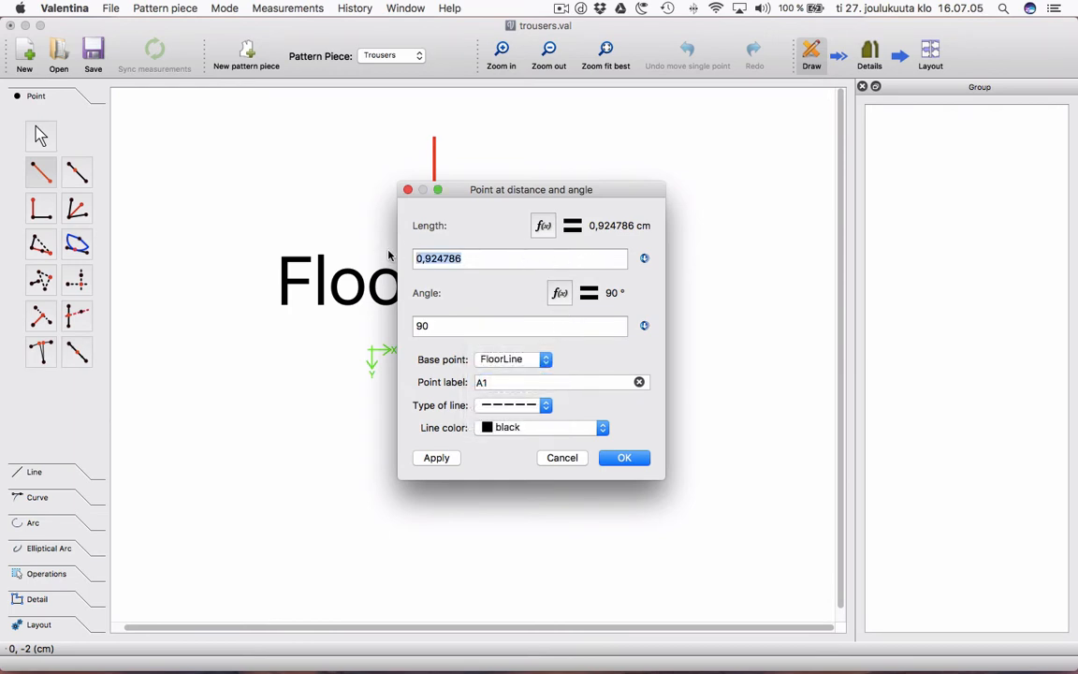
left_click(543, 226)
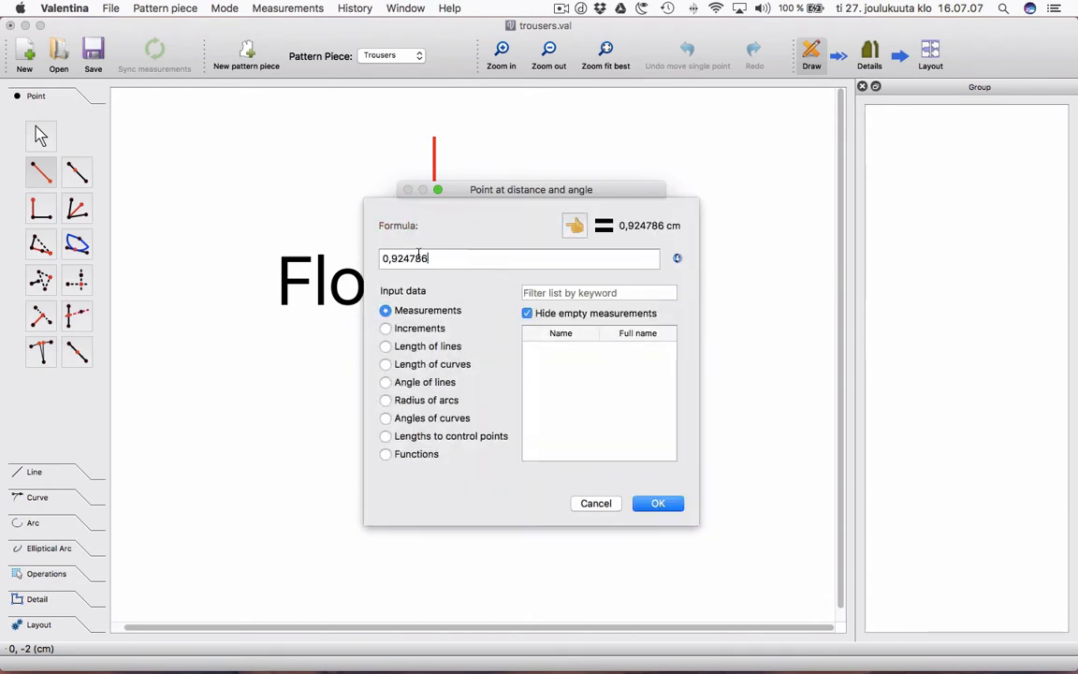
key("BackSpace")
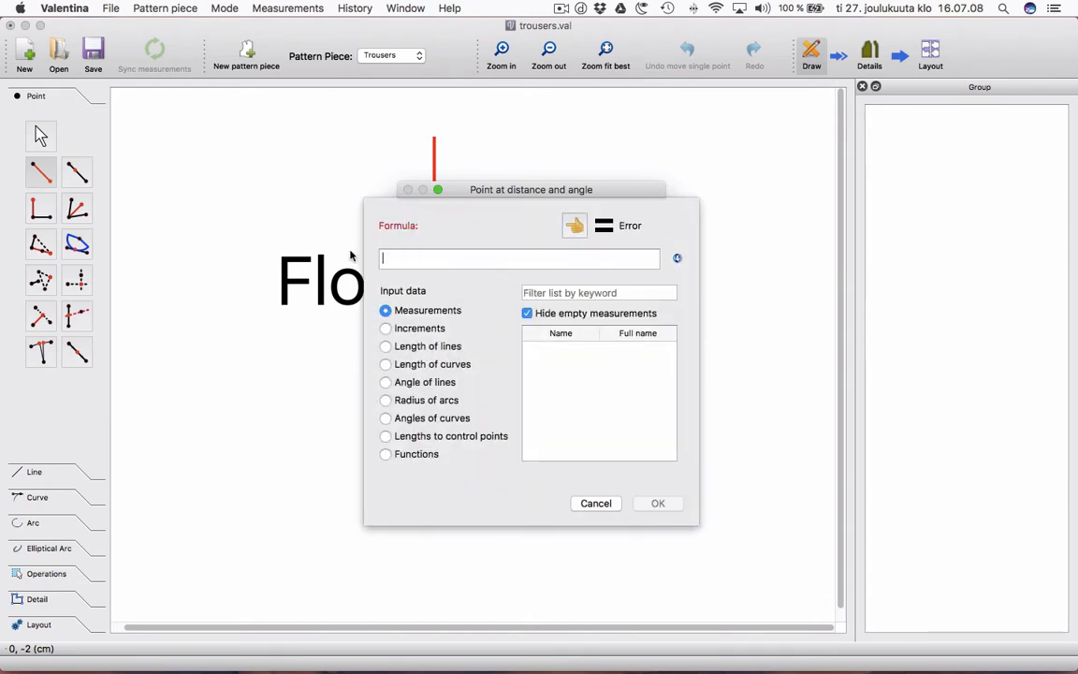
left_click(387, 329)
left_click_drag(670, 363, 669, 465)
left_click(600, 427)
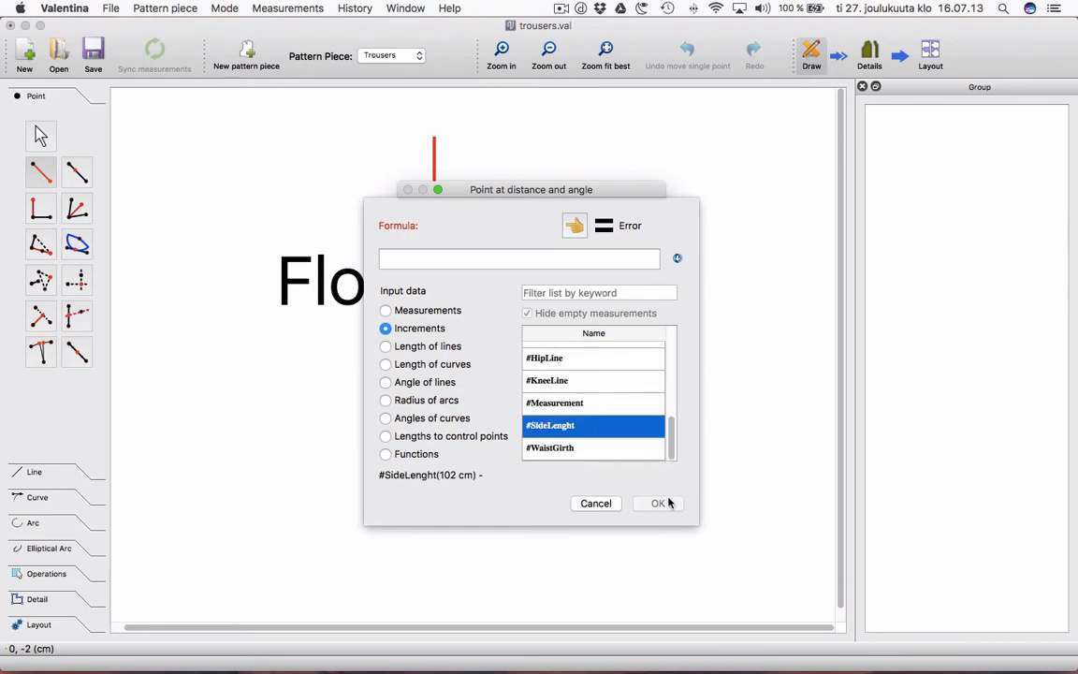
double_click(595, 430)
left_click(658, 503)
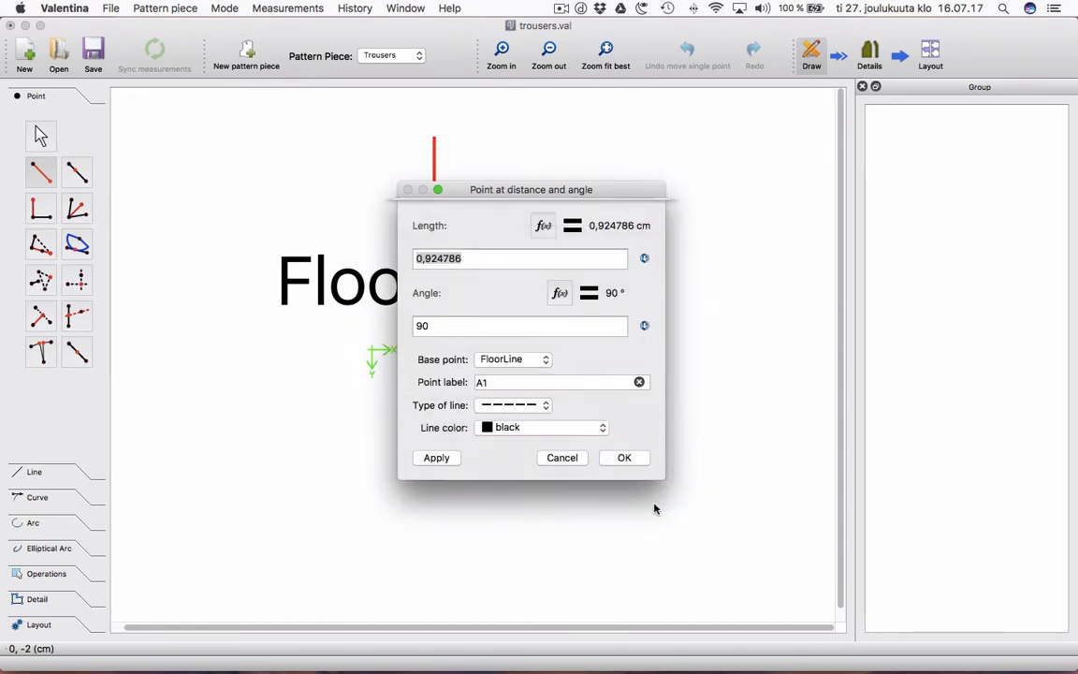
left_click(636, 460)
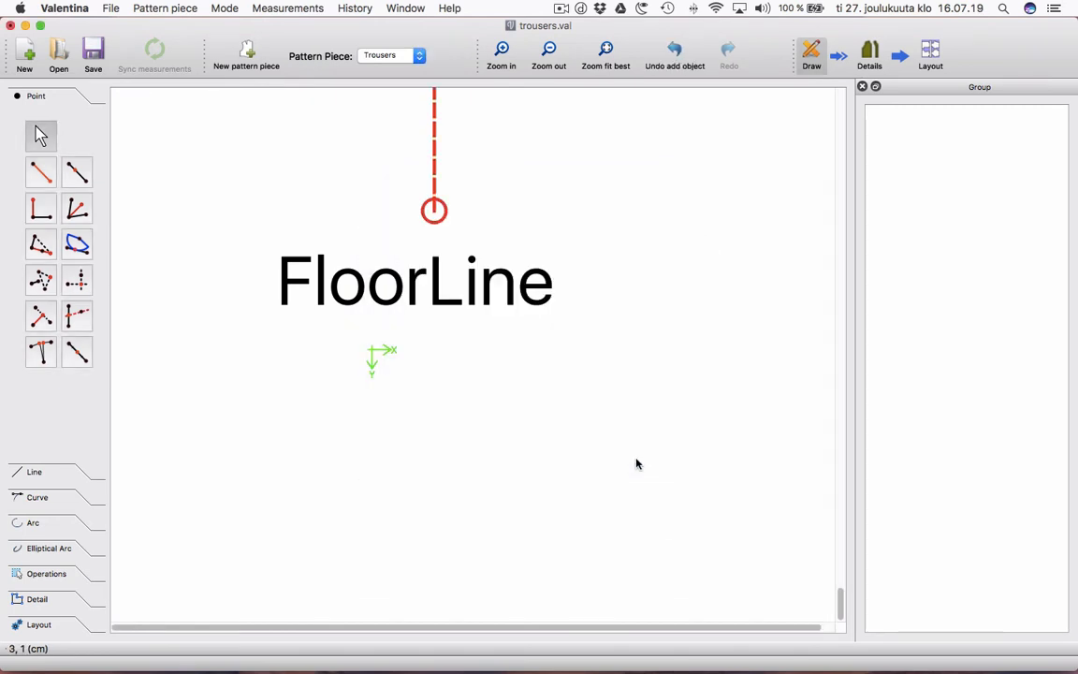
Relabel point A1 at the upper end of the dashed line as WaistLine and place its label above the point.
left_click_drag(839, 609, 811, 87)
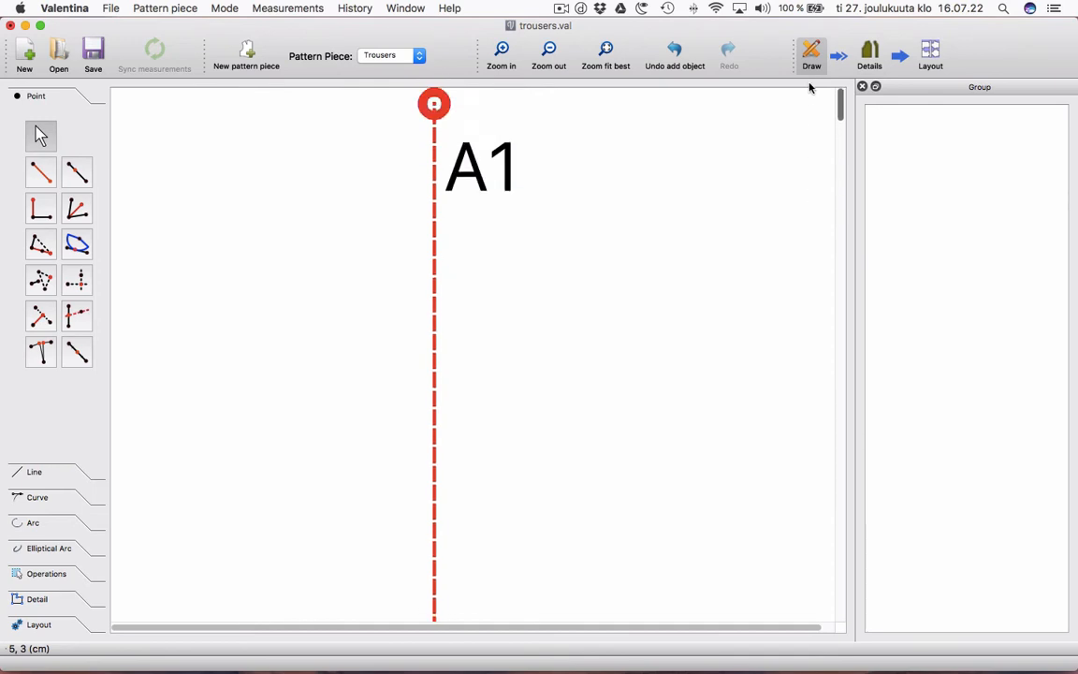
right_click(486, 178)
left_click(534, 185)
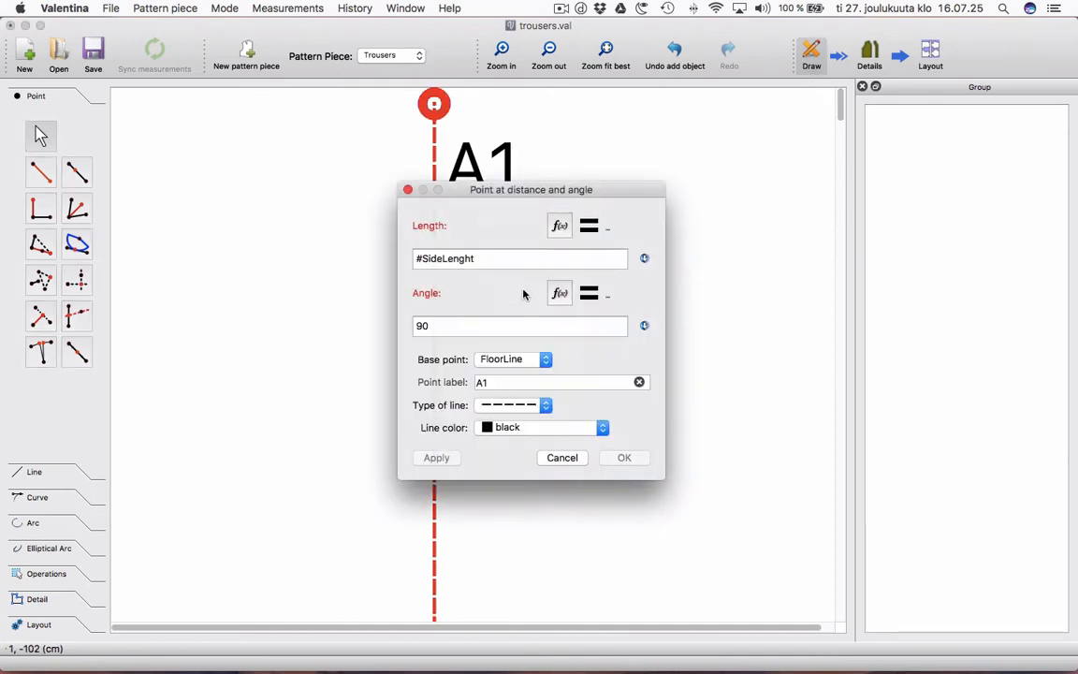
double_click(482, 383)
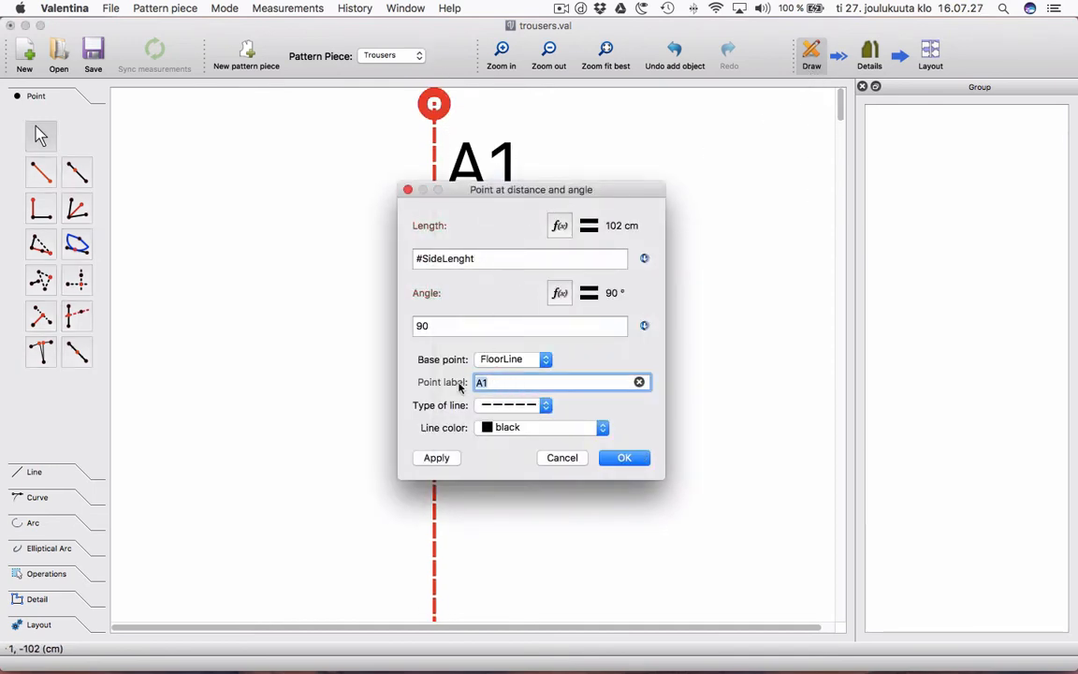
type("Wa")
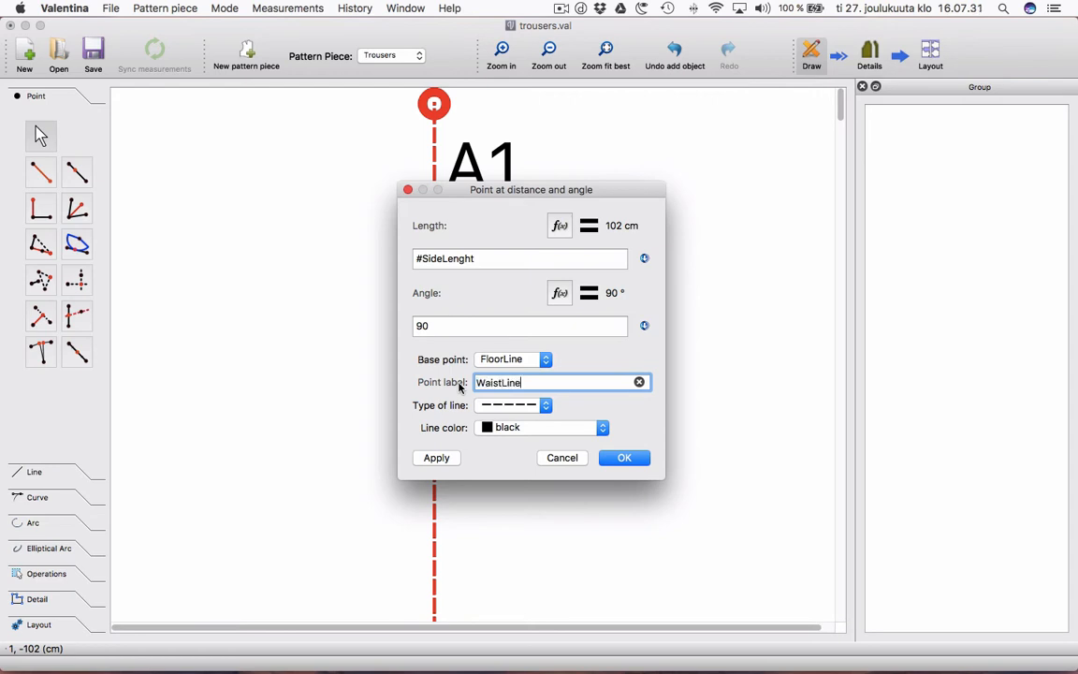
type("istLine")
key("Return")
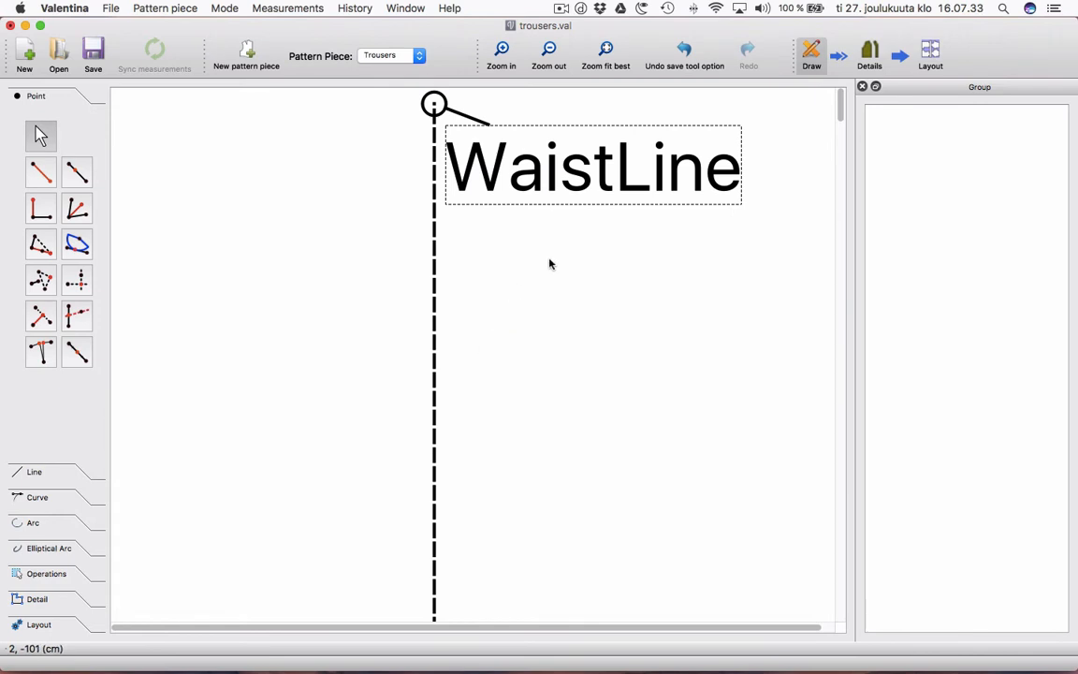
left_click_drag(544, 161, 407, 553)
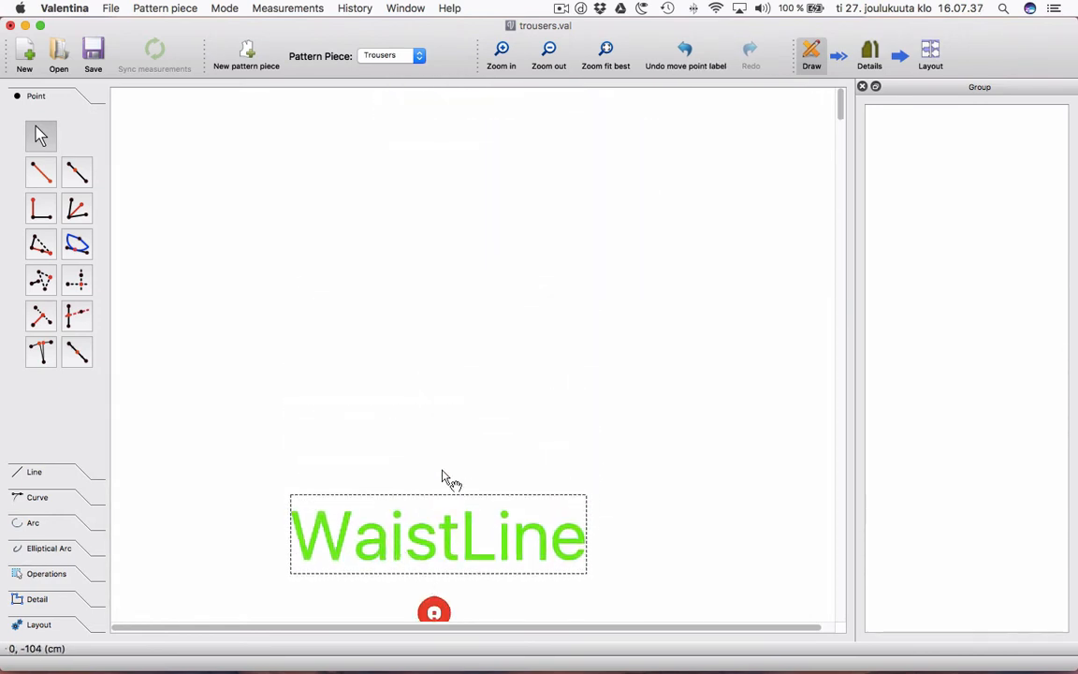
Start a point at distance along the line from FloorLine to WaistLine and label it KneeLine.
left_click(607, 50)
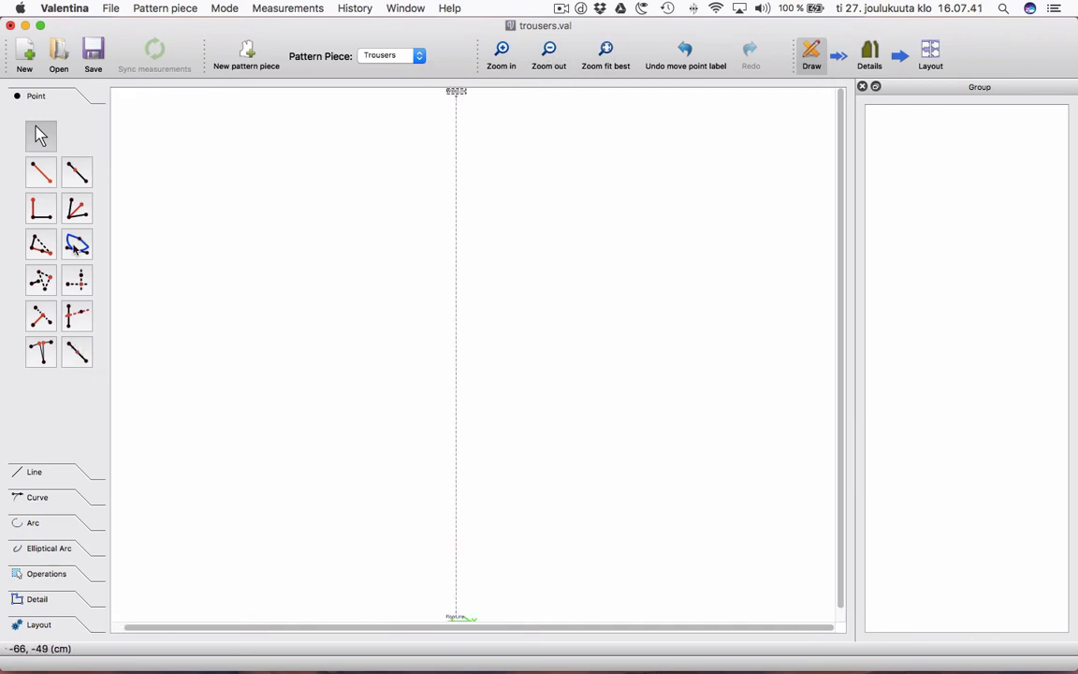
left_click(63, 164)
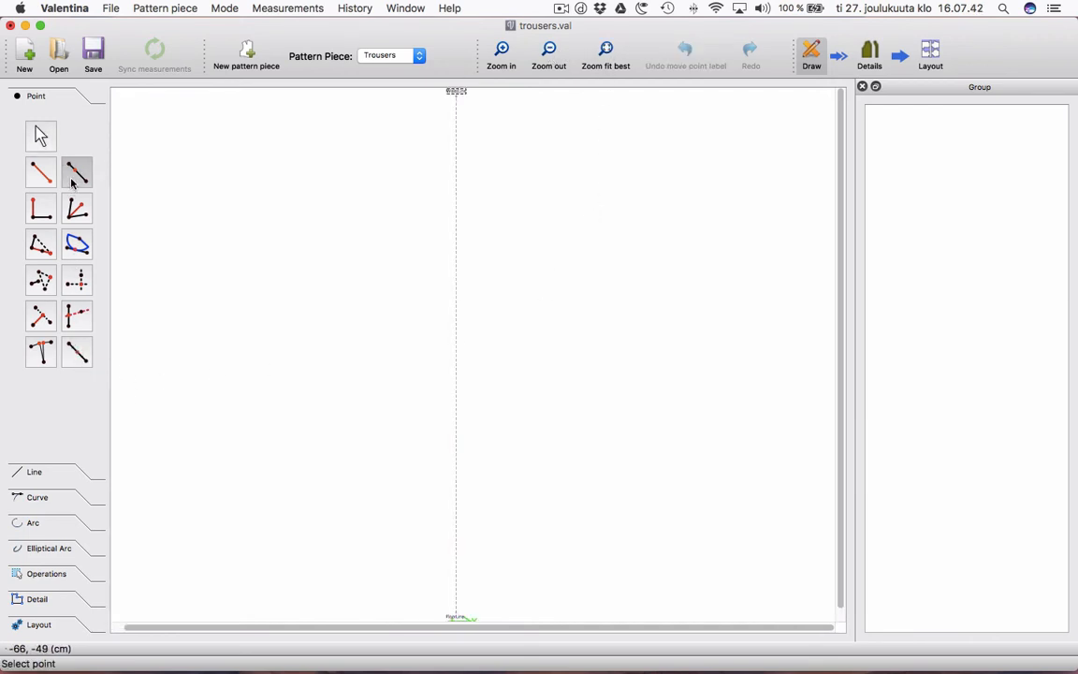
left_click(455, 619)
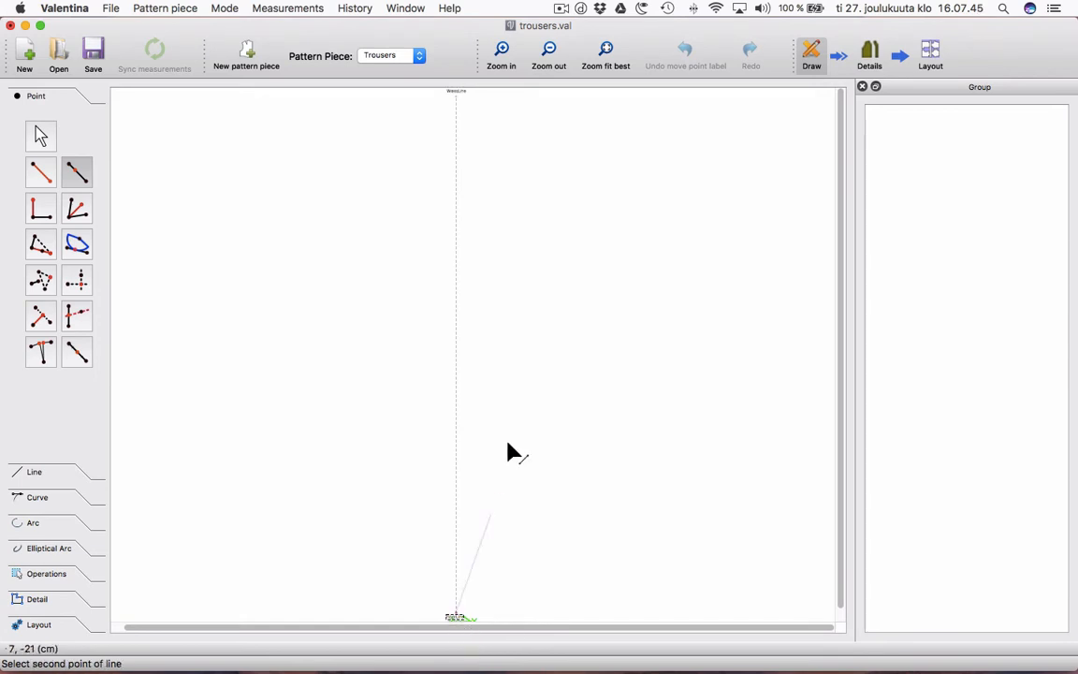
left_click(456, 96)
key("Tab")
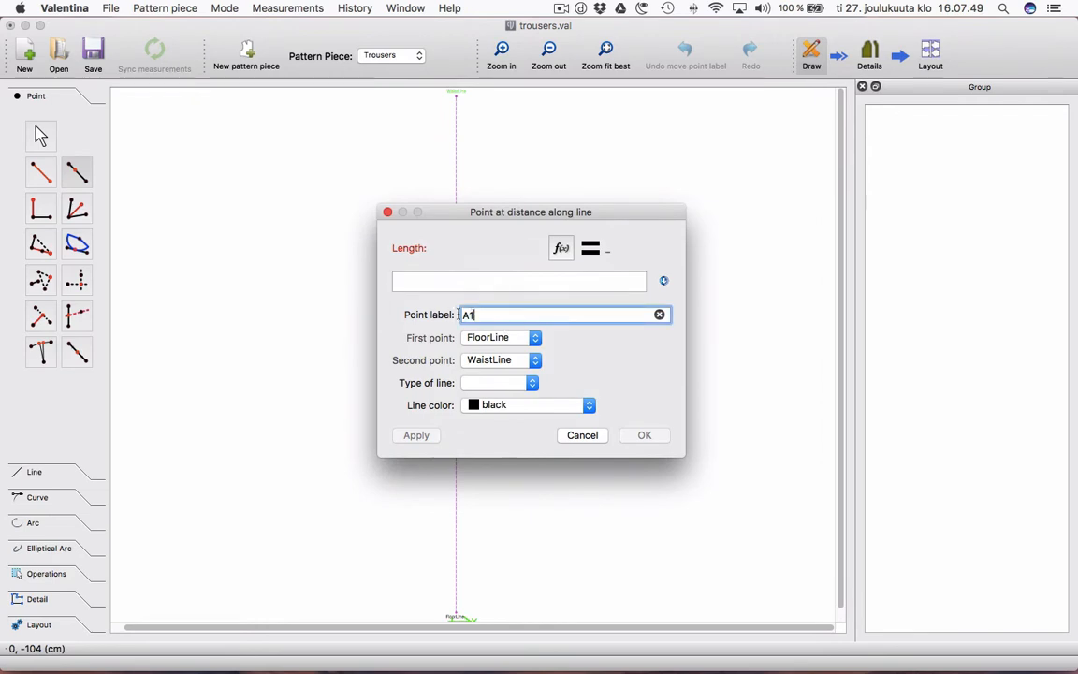
type("KneeLine")
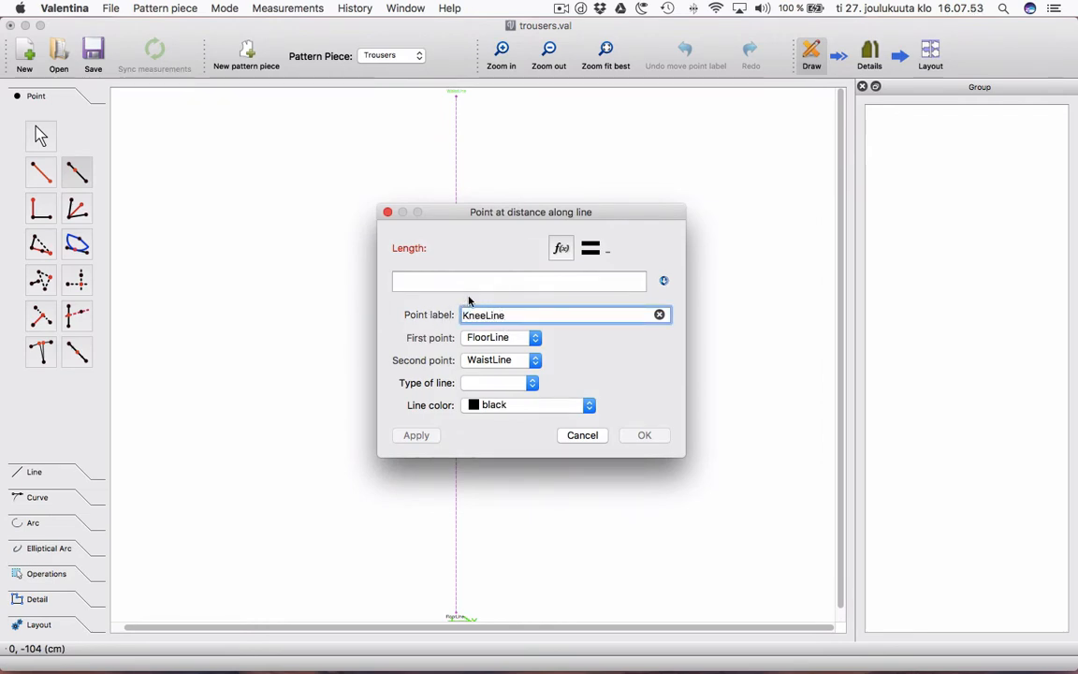
Set the KneeLine point's length formula to the #KneeLine increment and create the point.
left_click(561, 248)
left_click(421, 353)
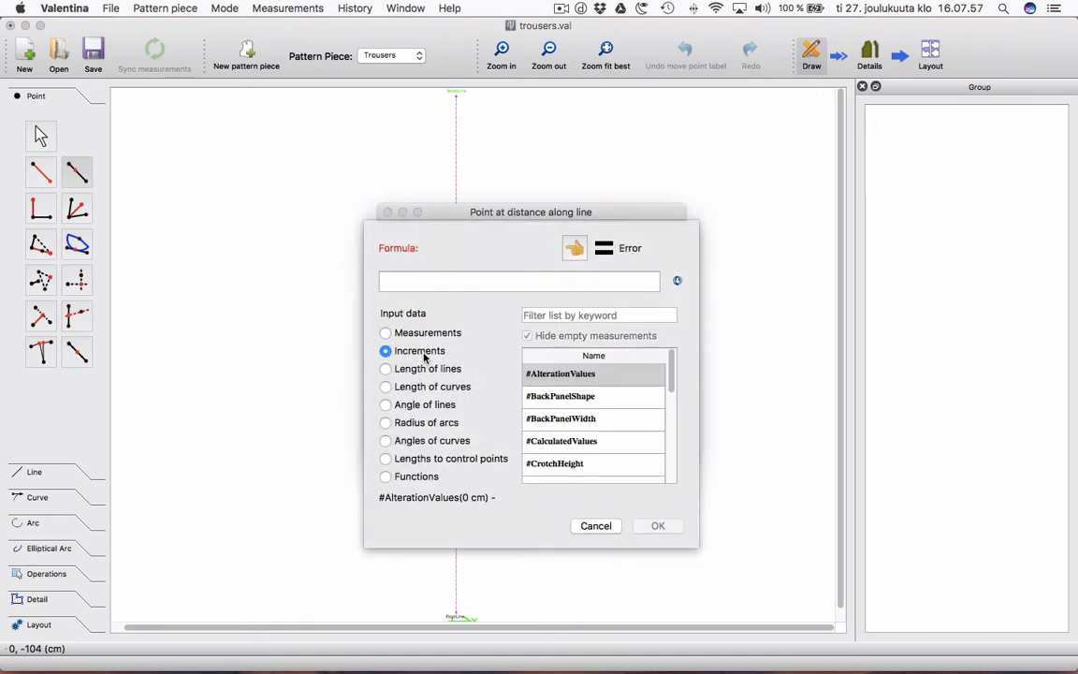
left_click(600, 319)
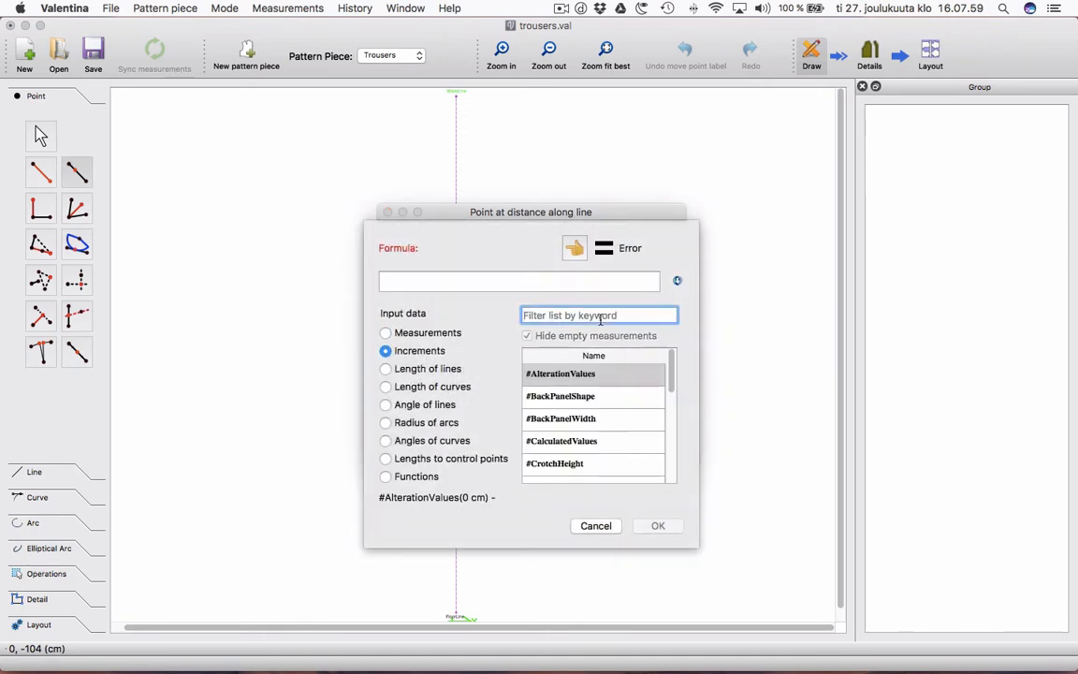
type("knee")
double_click(582, 376)
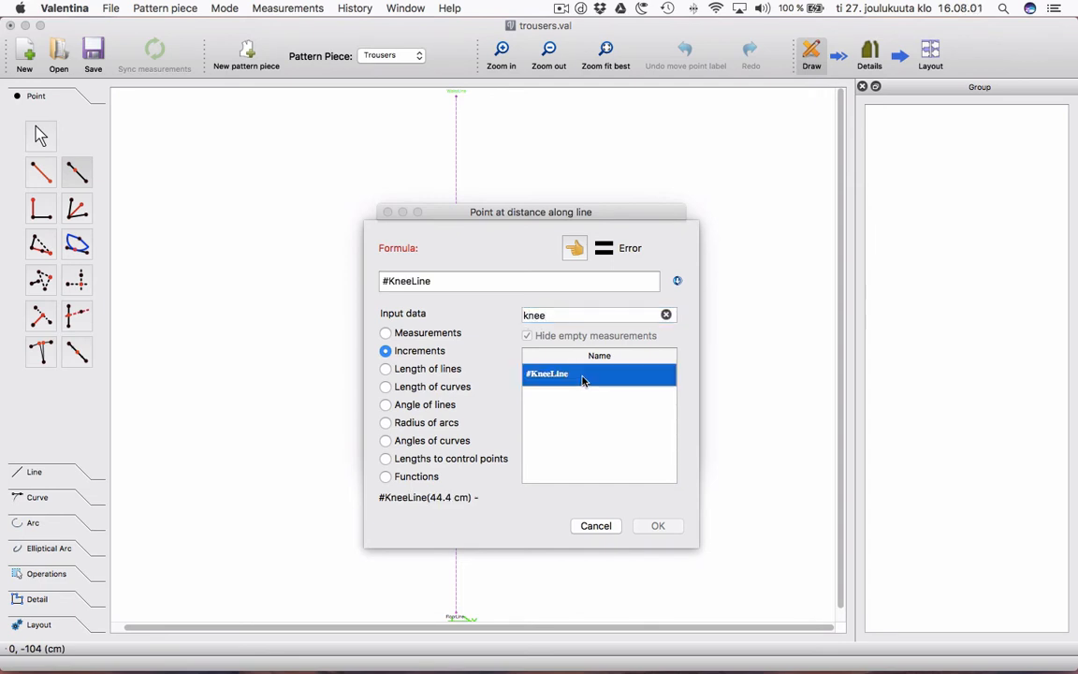
left_click(658, 527)
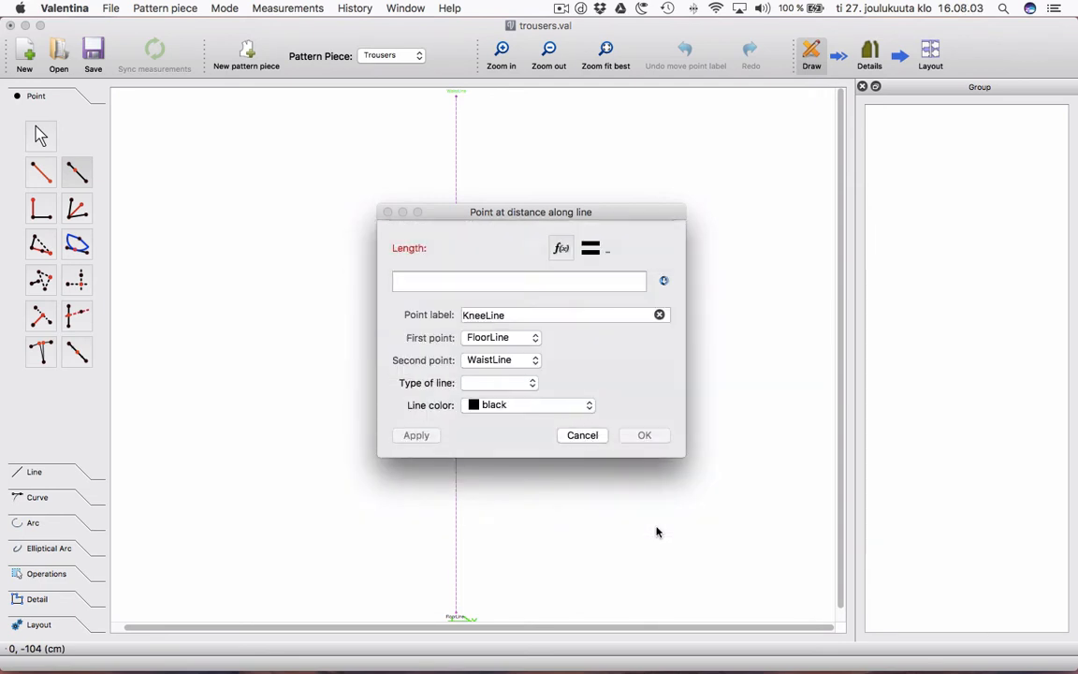
left_click(648, 437)
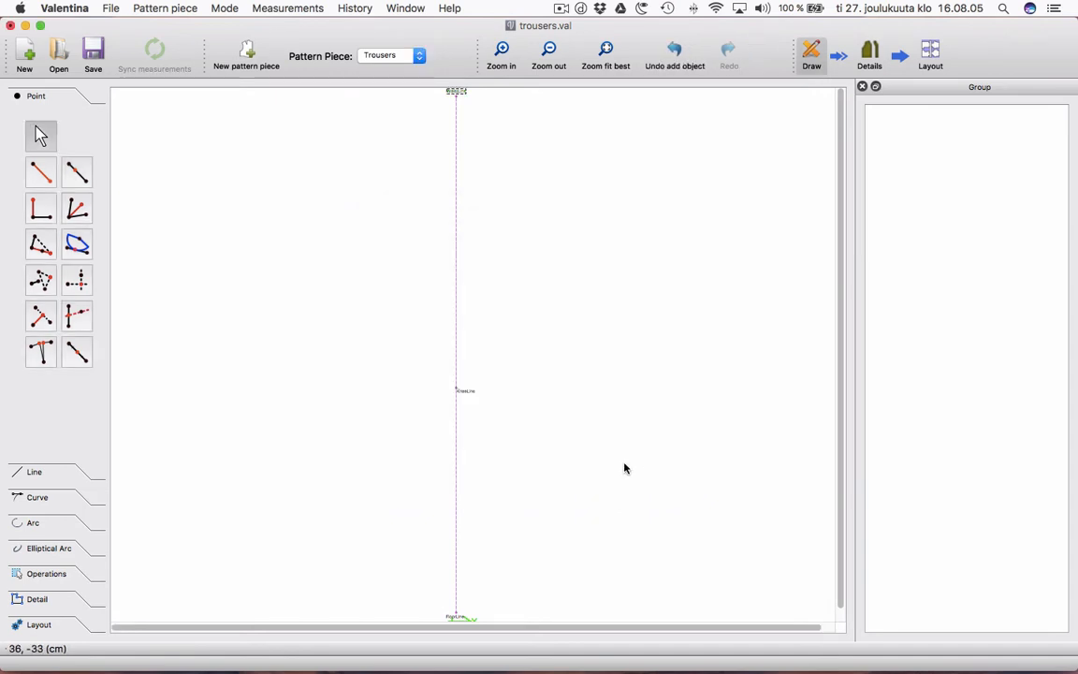
Start a point at distance along the line from FloorLine to WaistLine and label it CrotchLine.
left_click(76, 172)
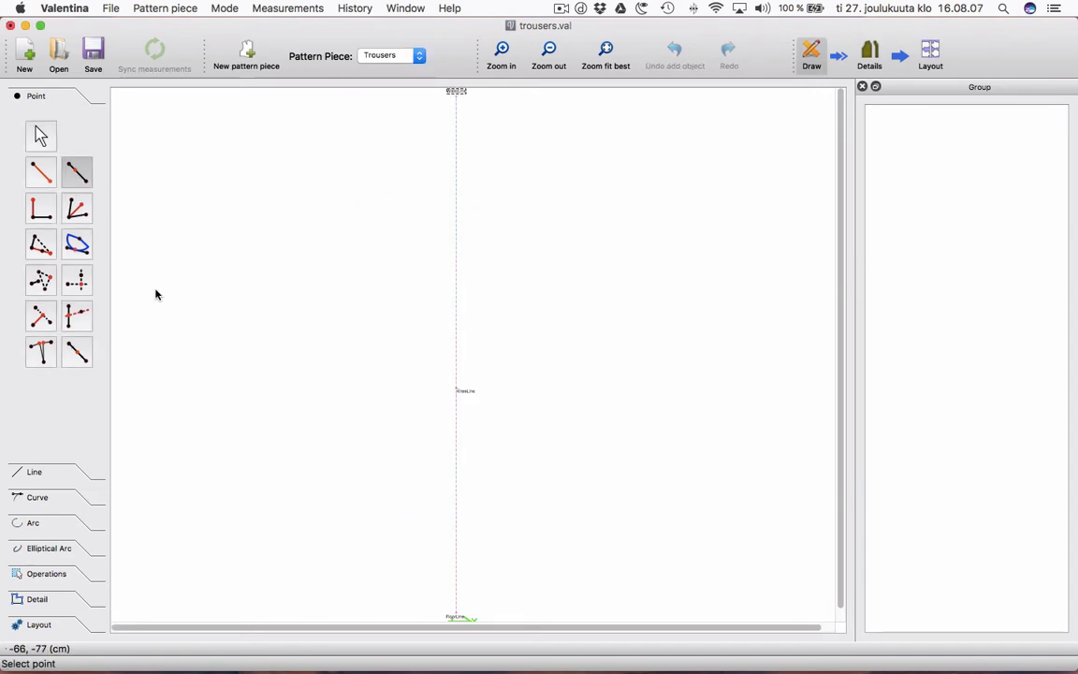
left_click(448, 619)
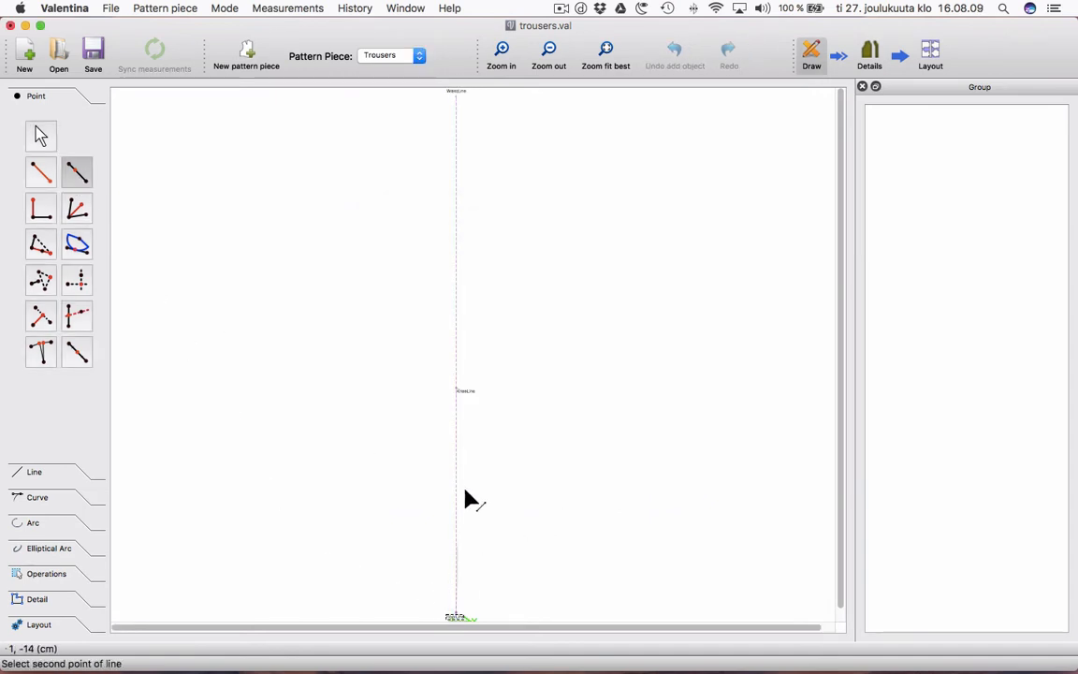
left_click(457, 93)
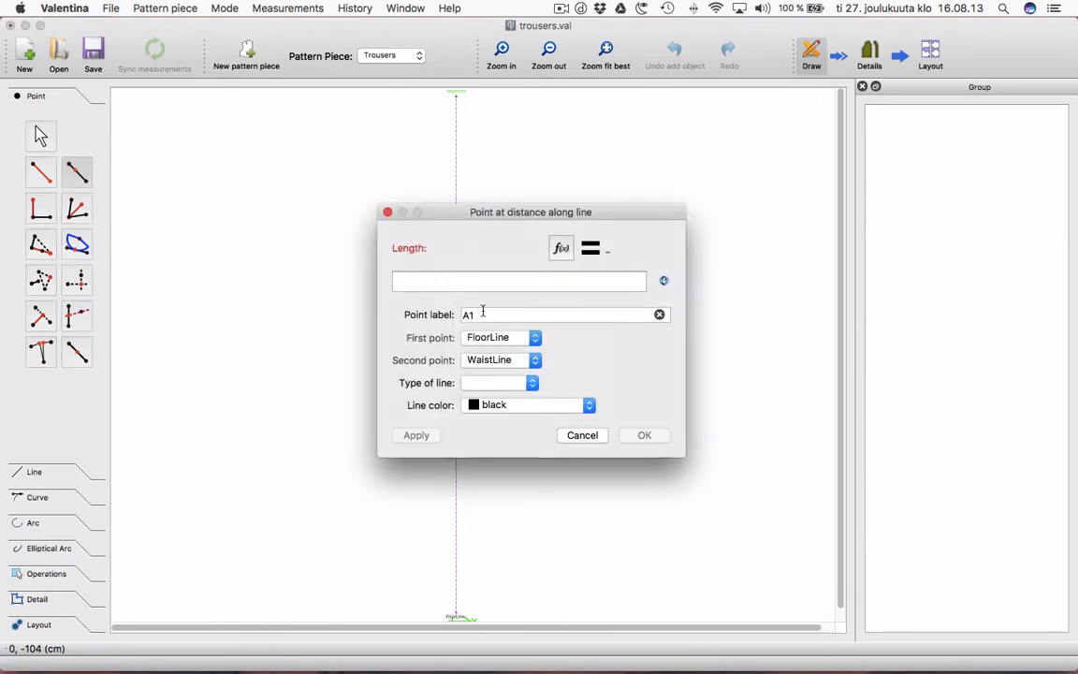
key("Tab")
type("C")
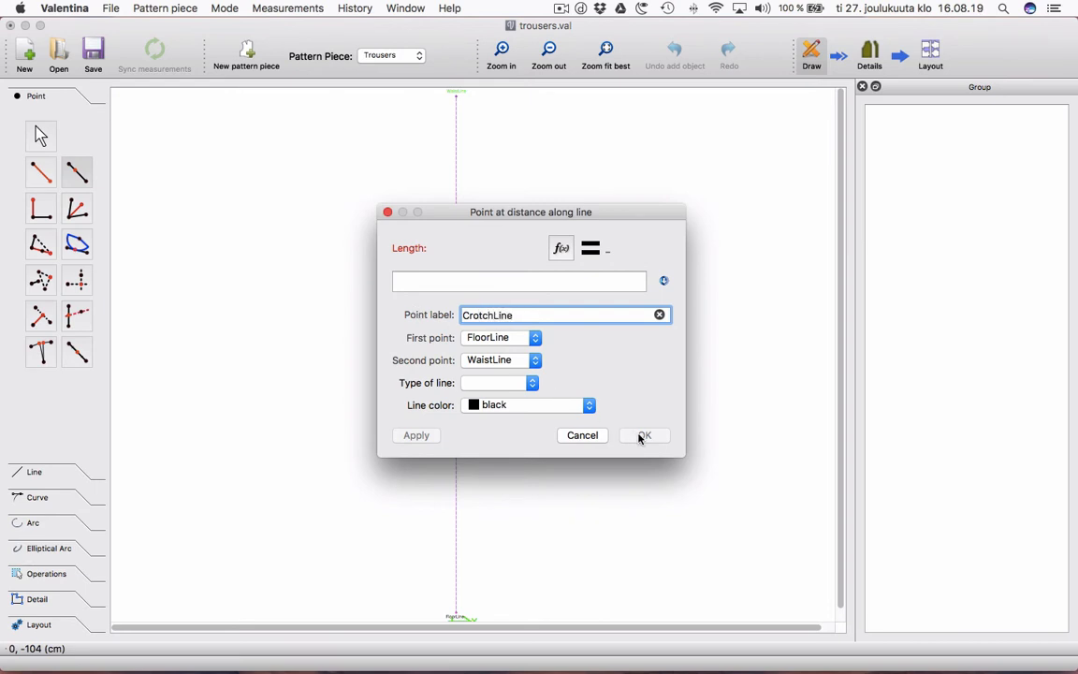
Set the CrotchLine point's length formula to the #CrotchHeight increment and create the point.
left_click(561, 248)
left_click(426, 351)
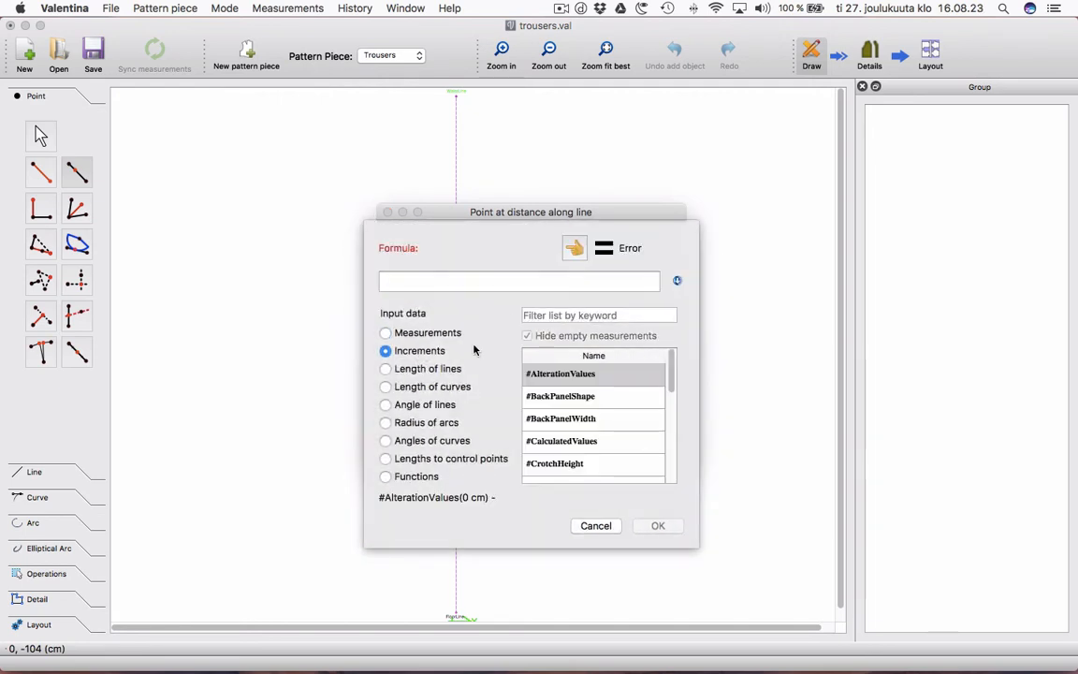
left_click(600, 465)
double_click(600, 466)
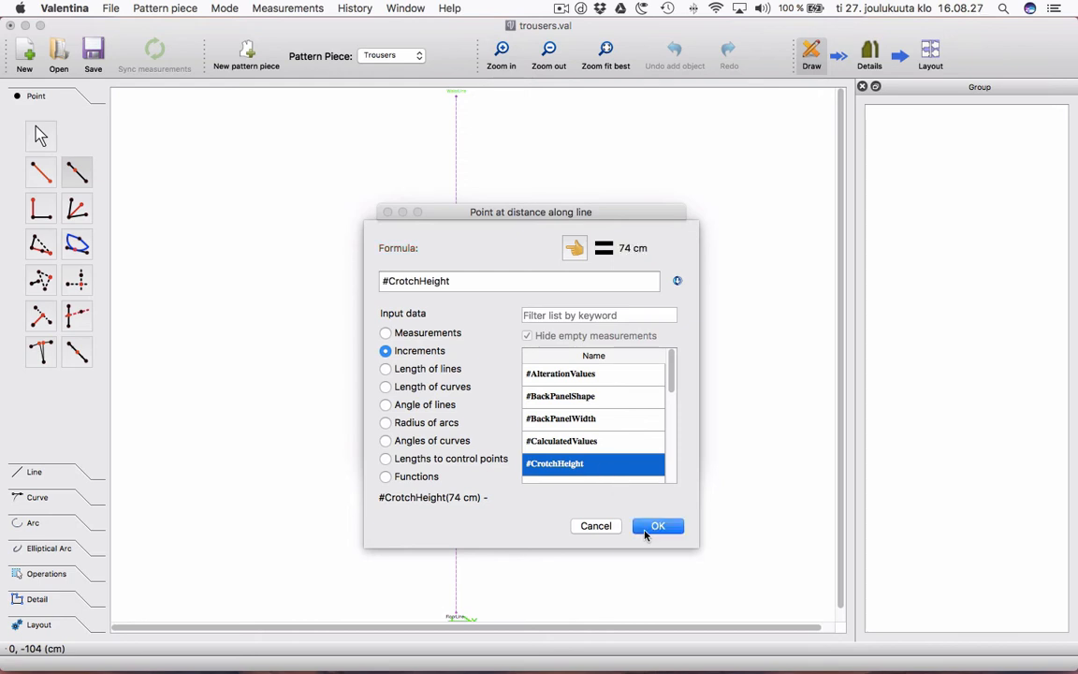
left_click(656, 526)
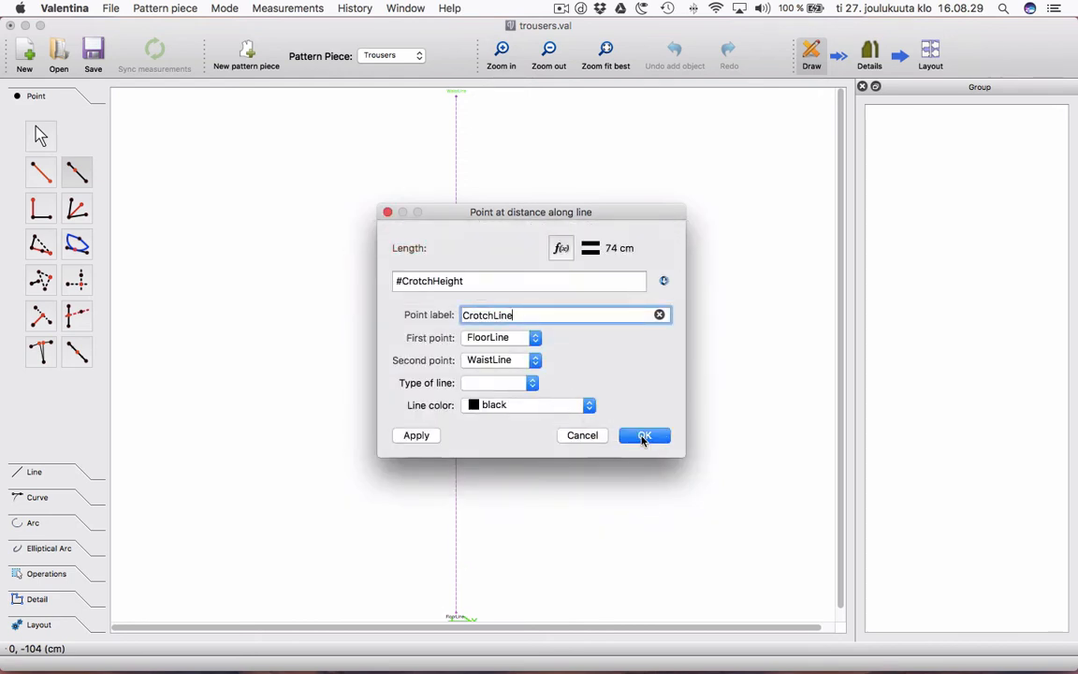
left_click(642, 435)
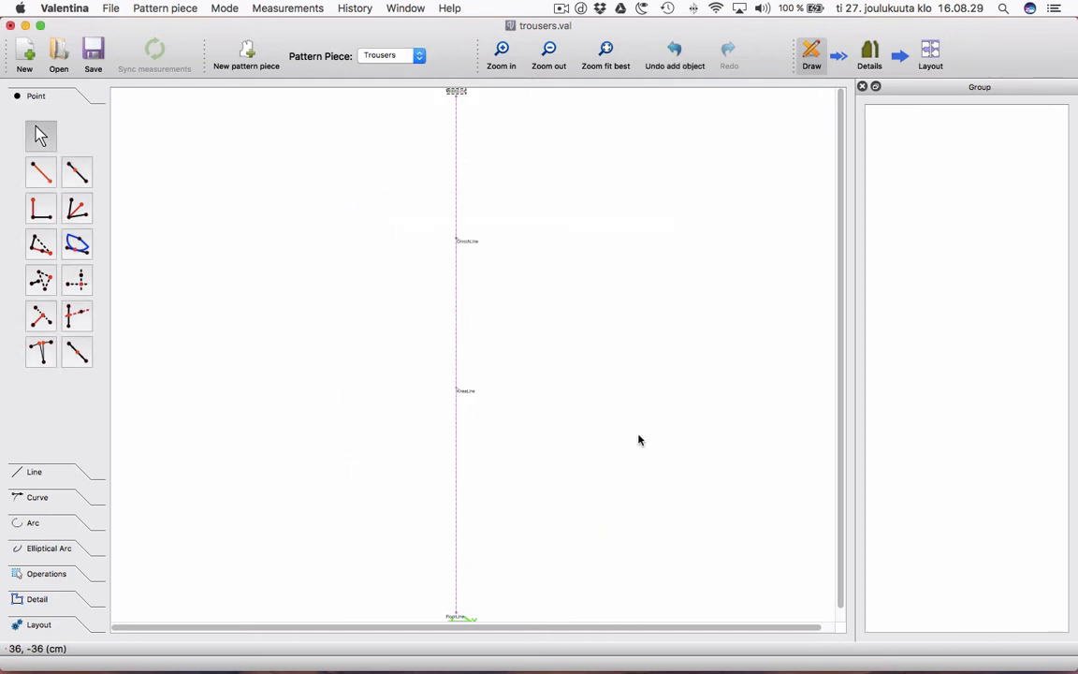
Create a point at distance along the line from CrotchLine to WaistLine, using the #HipLine increment as its length.
left_click(70, 170)
left_click(458, 241)
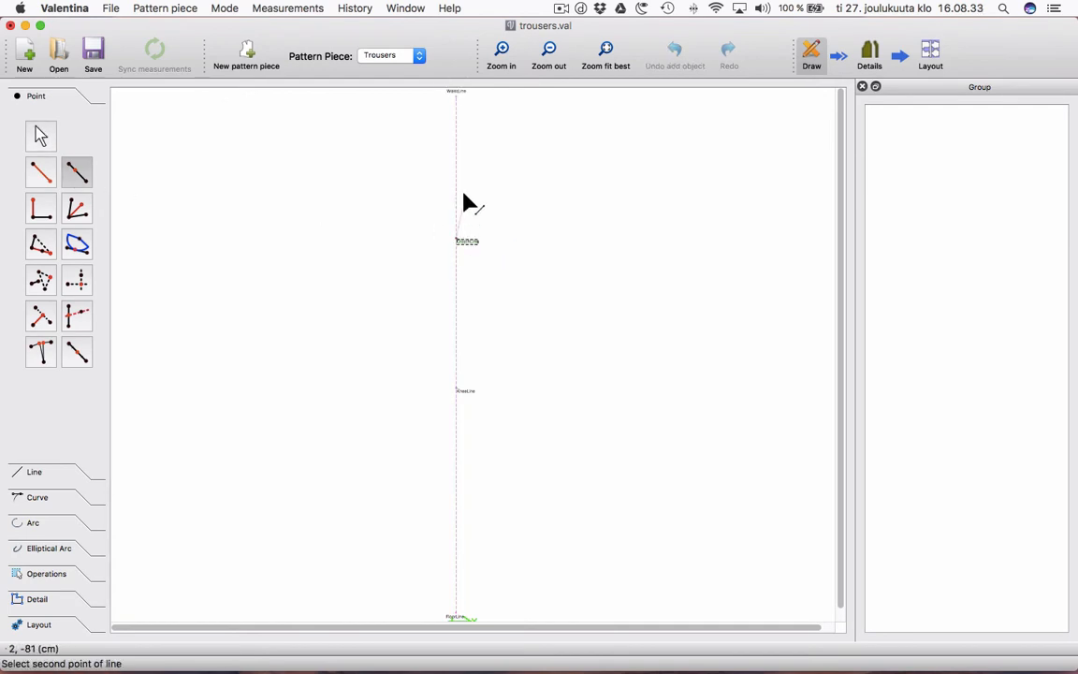
left_click(460, 94)
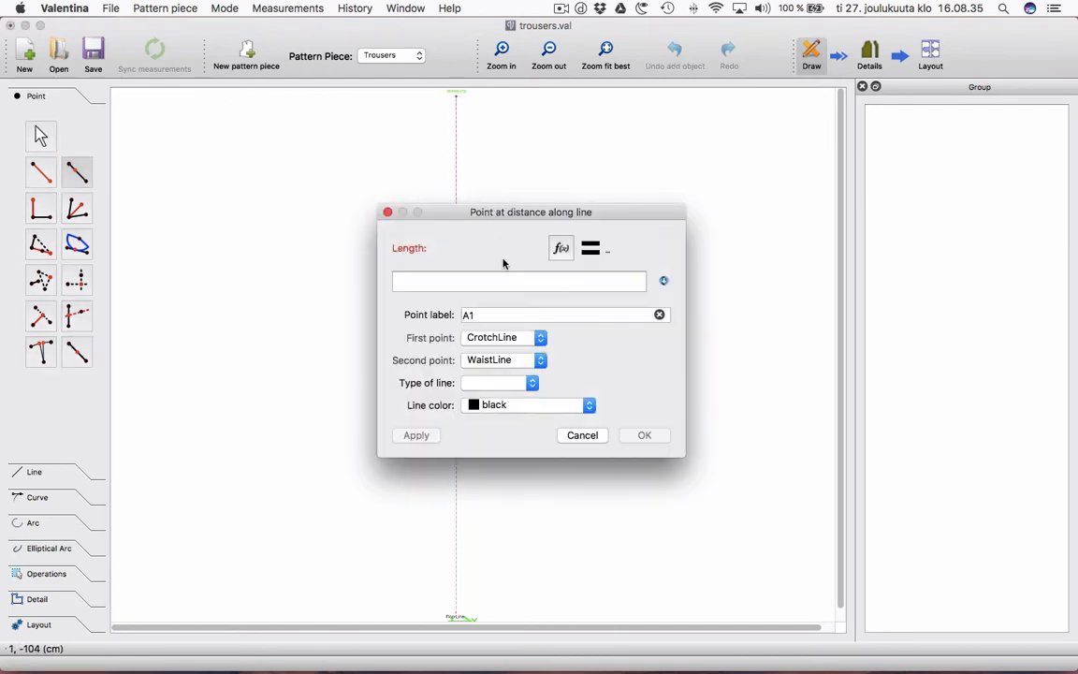
left_click(561, 248)
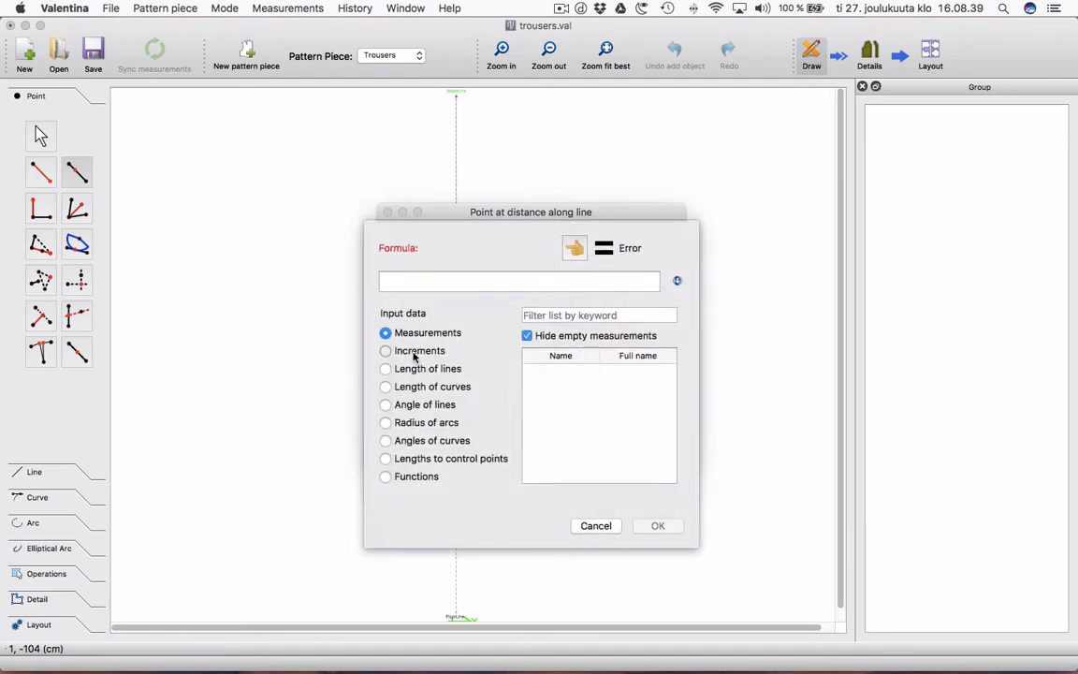
left_click(388, 351)
left_click(558, 314)
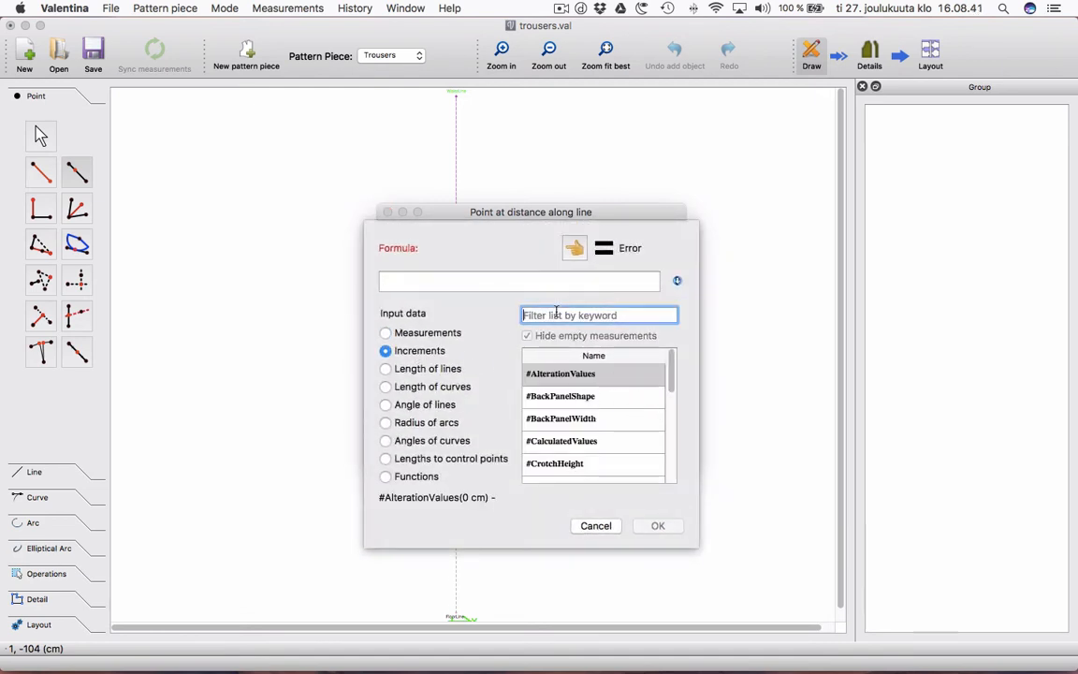
type("hip")
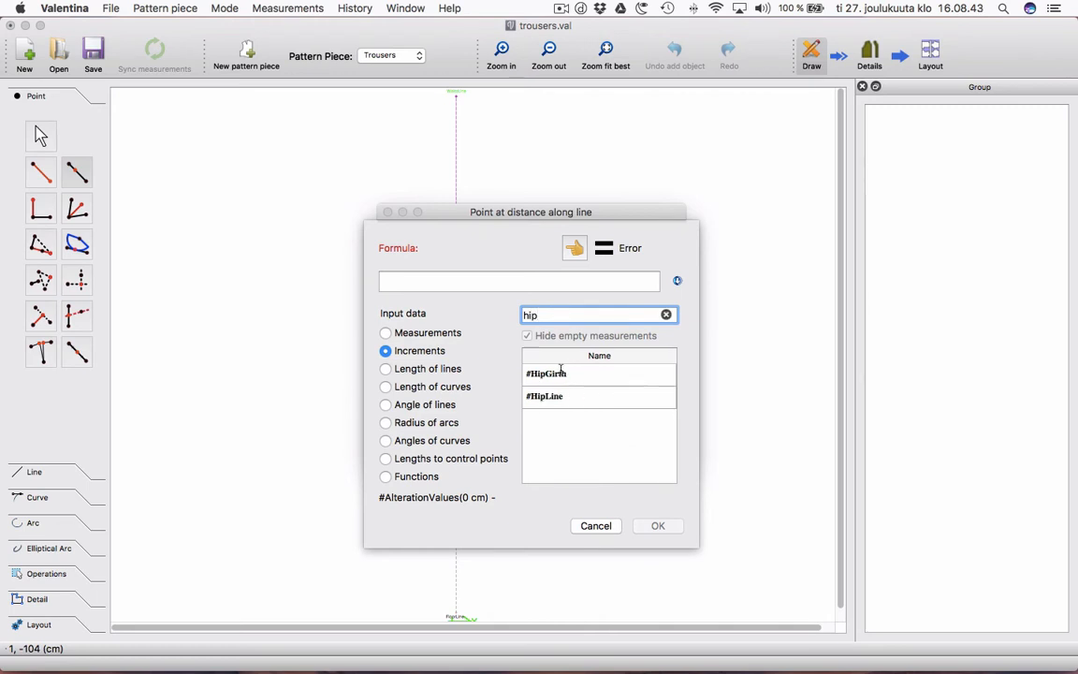
double_click(559, 399)
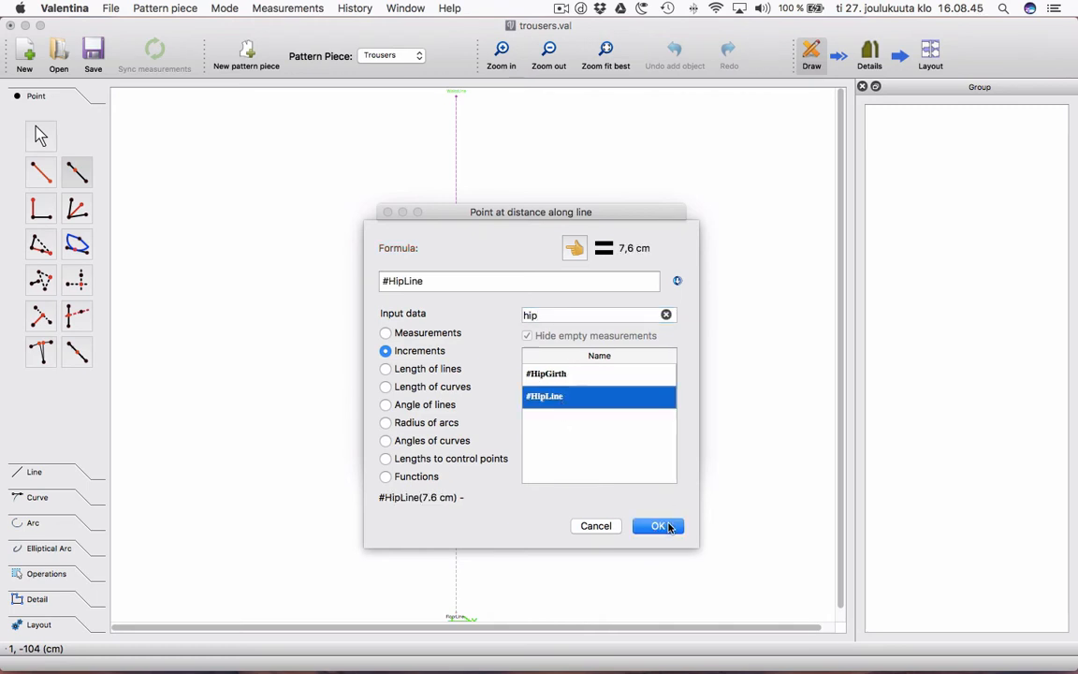
left_click(658, 526)
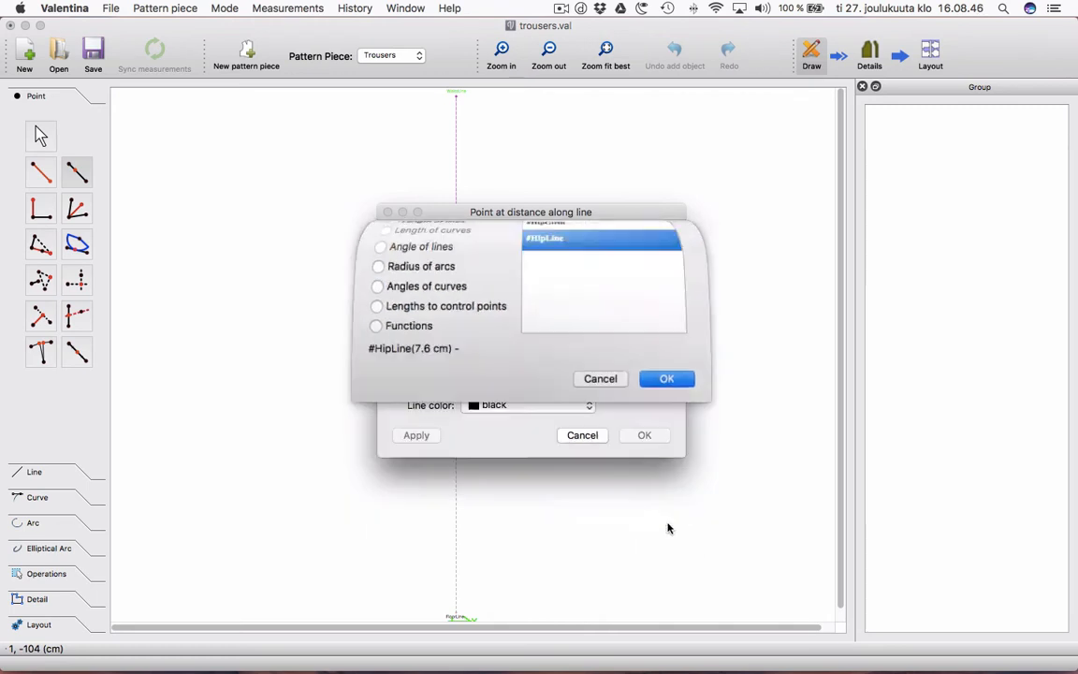
left_click(645, 436)
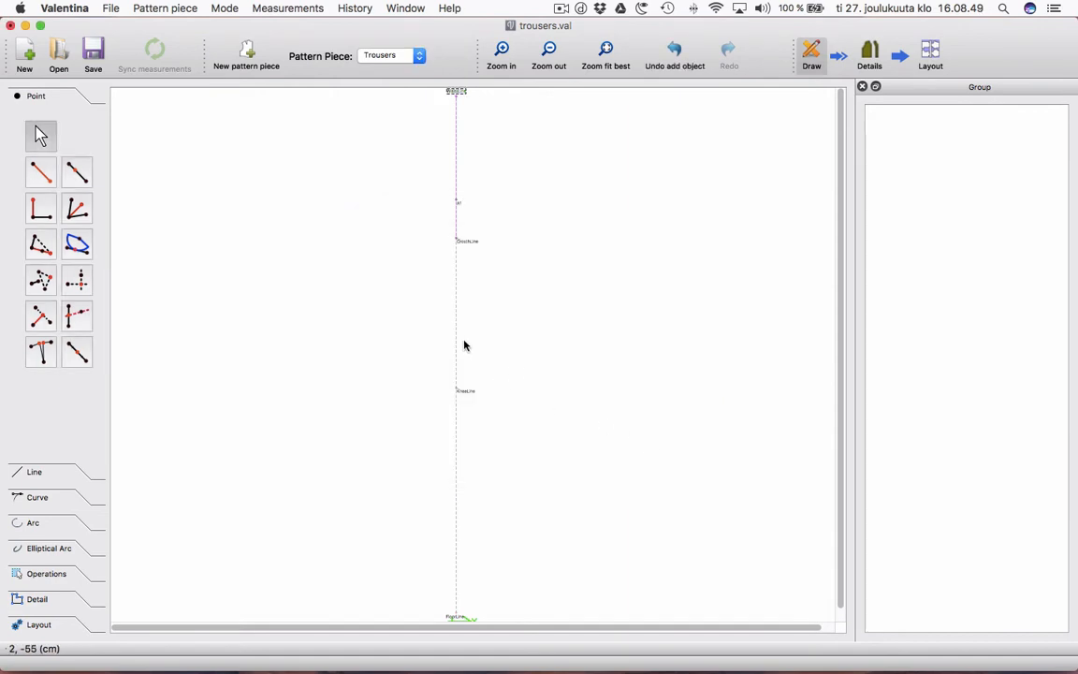
Relabel point A1 between CrotchLine and WaistLine as HipLine.
right_click(459, 208)
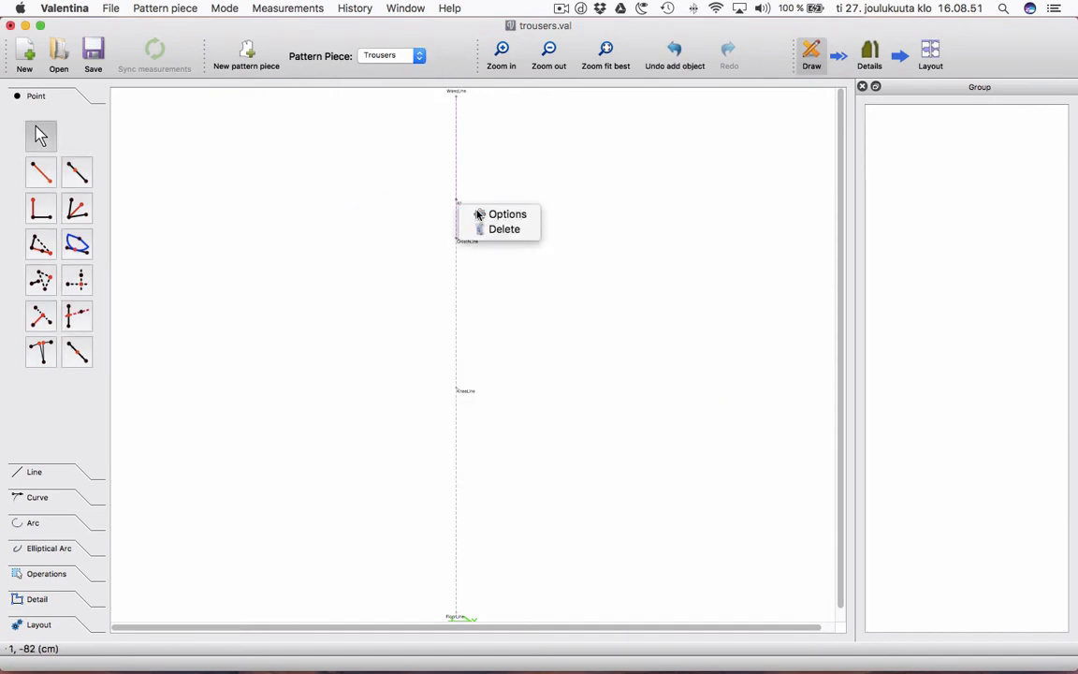
left_click(482, 214)
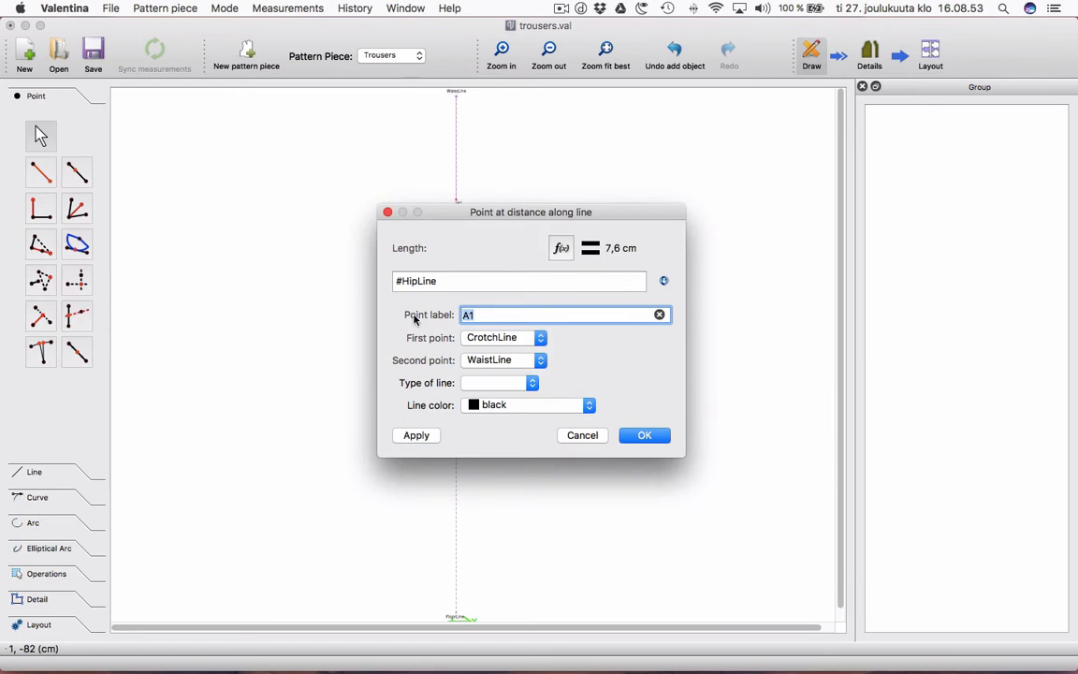
type("HipLine")
left_click(645, 436)
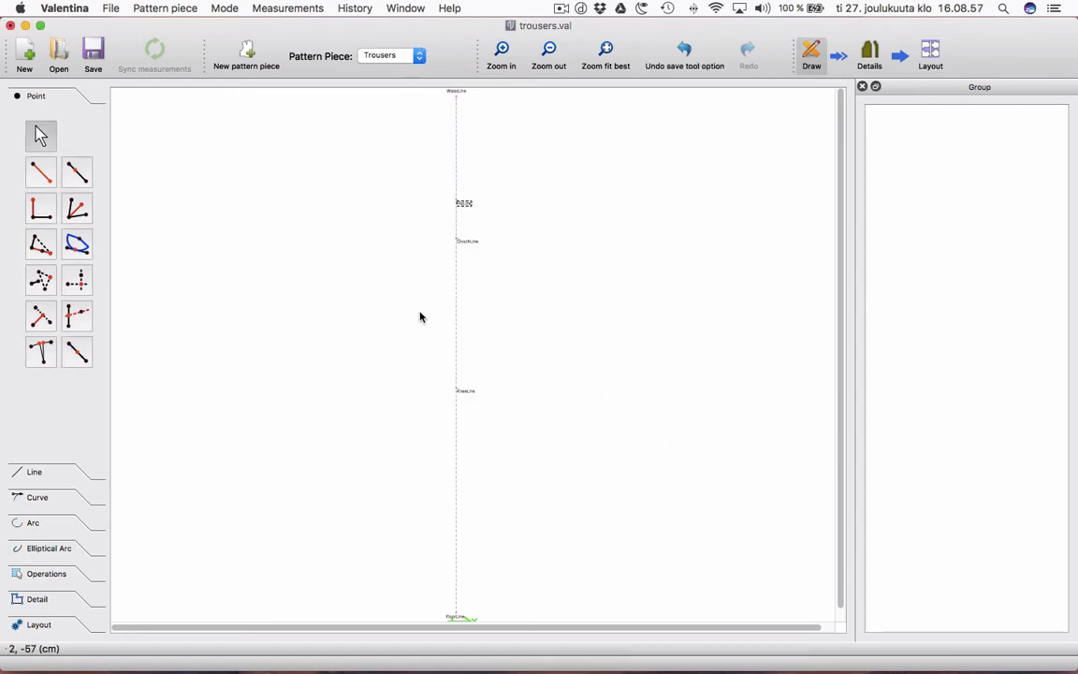
Start a point along the perpendicular with HipLine as the first point and CrotchLine as the second point.
left_click(41, 207)
left_click(459, 201)
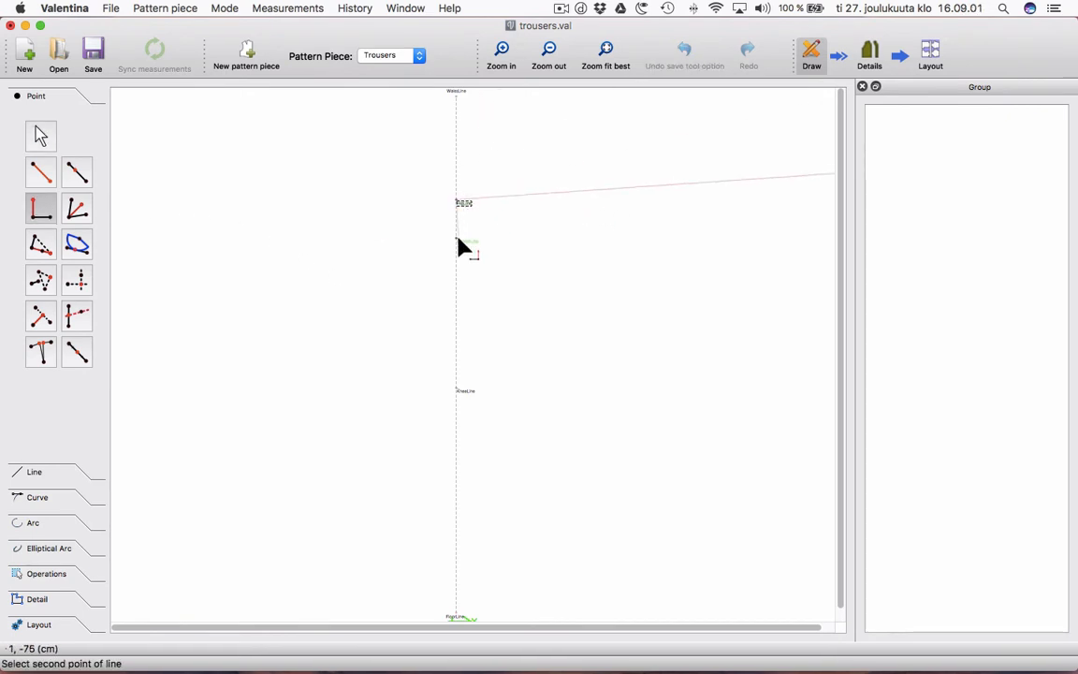
left_click(458, 242)
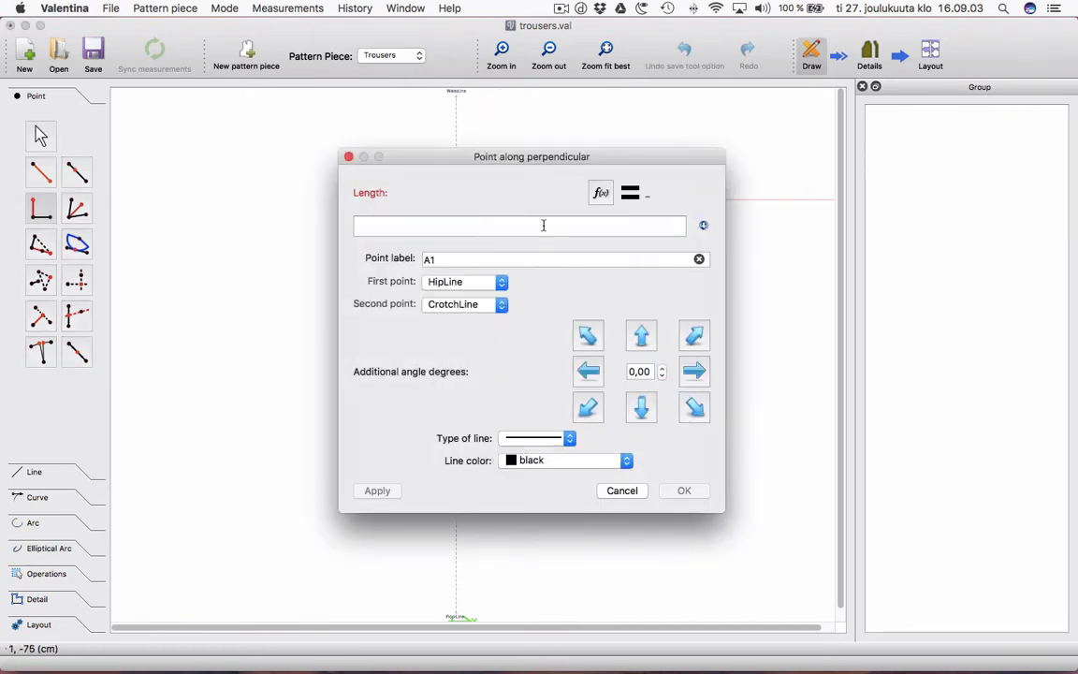
left_click(601, 195)
left_click(574, 261)
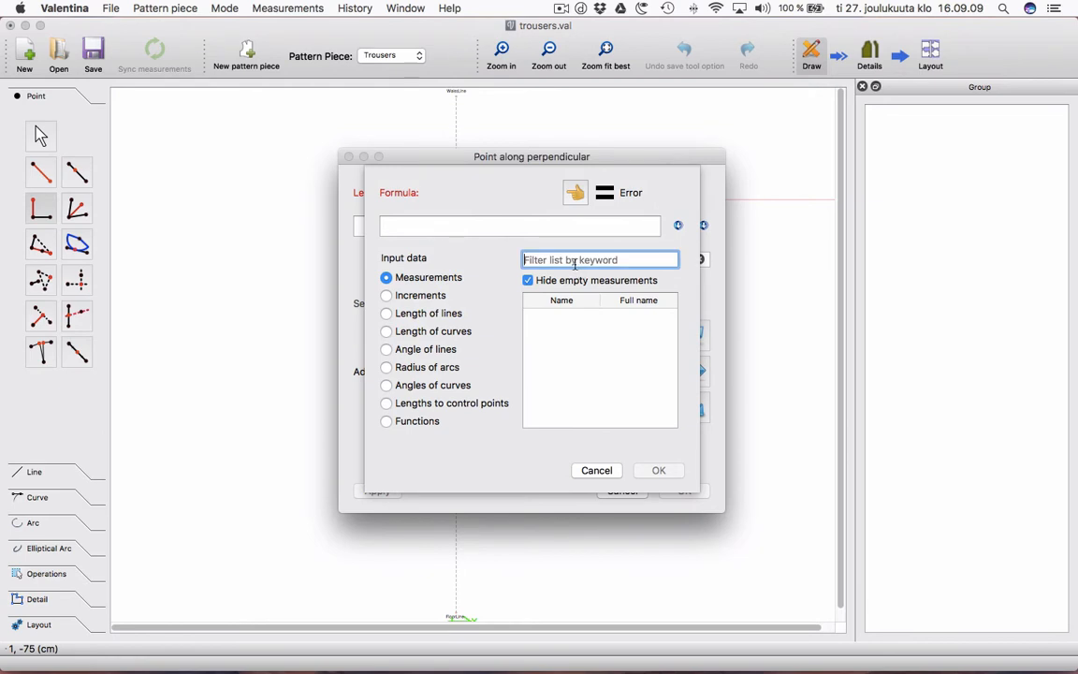
type("front")
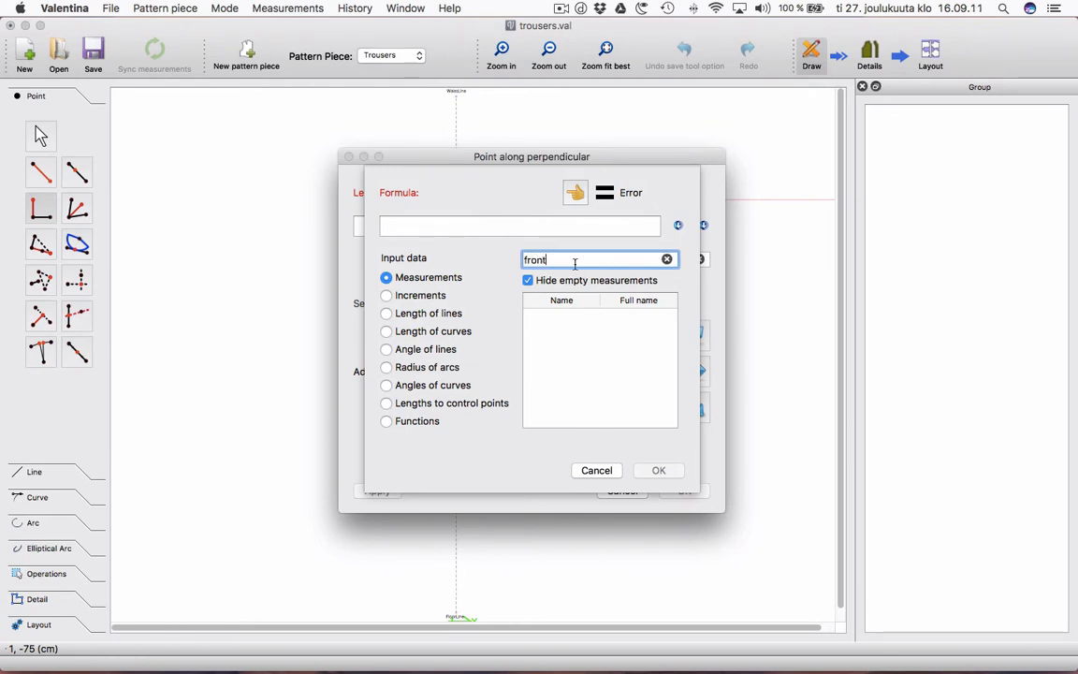
left_click(417, 296)
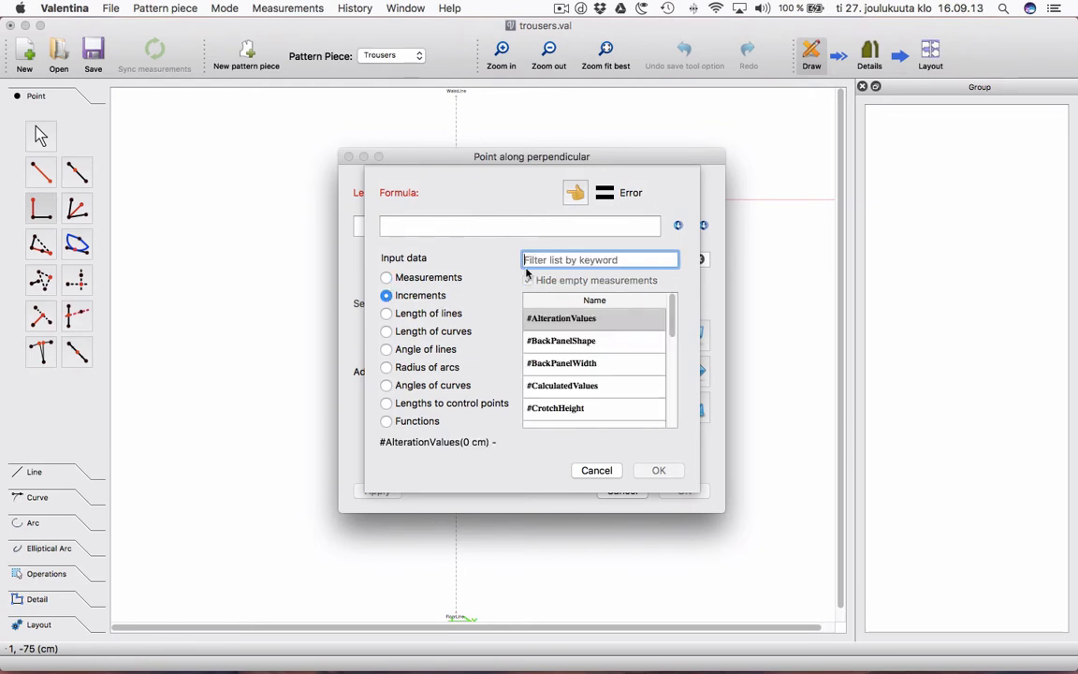
type("front")
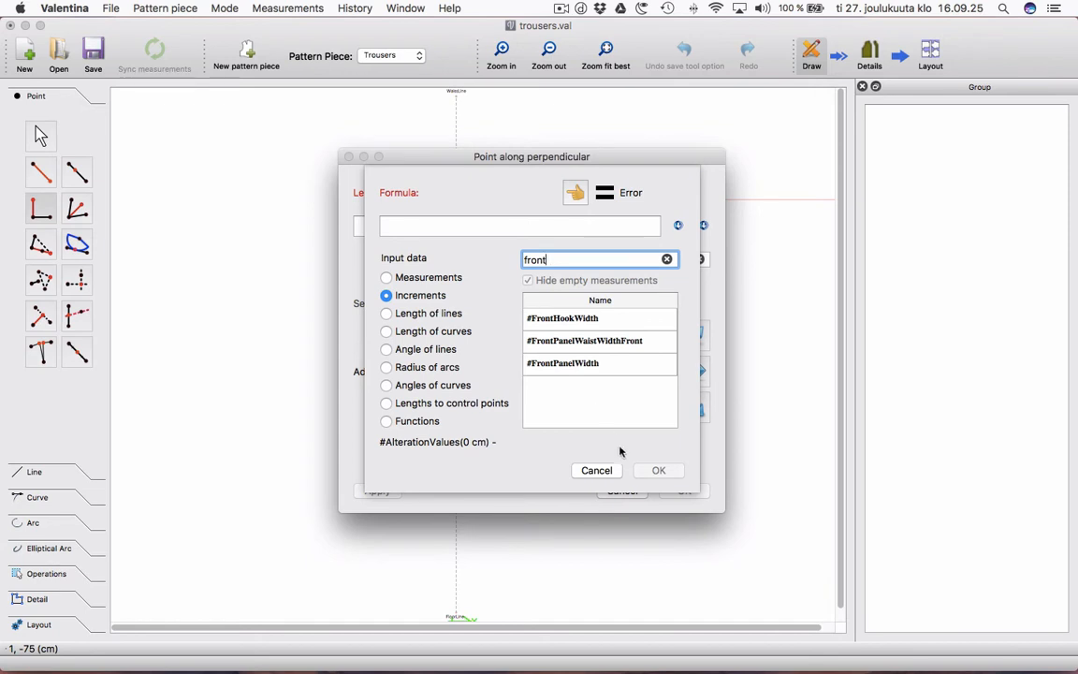
left_click(607, 471)
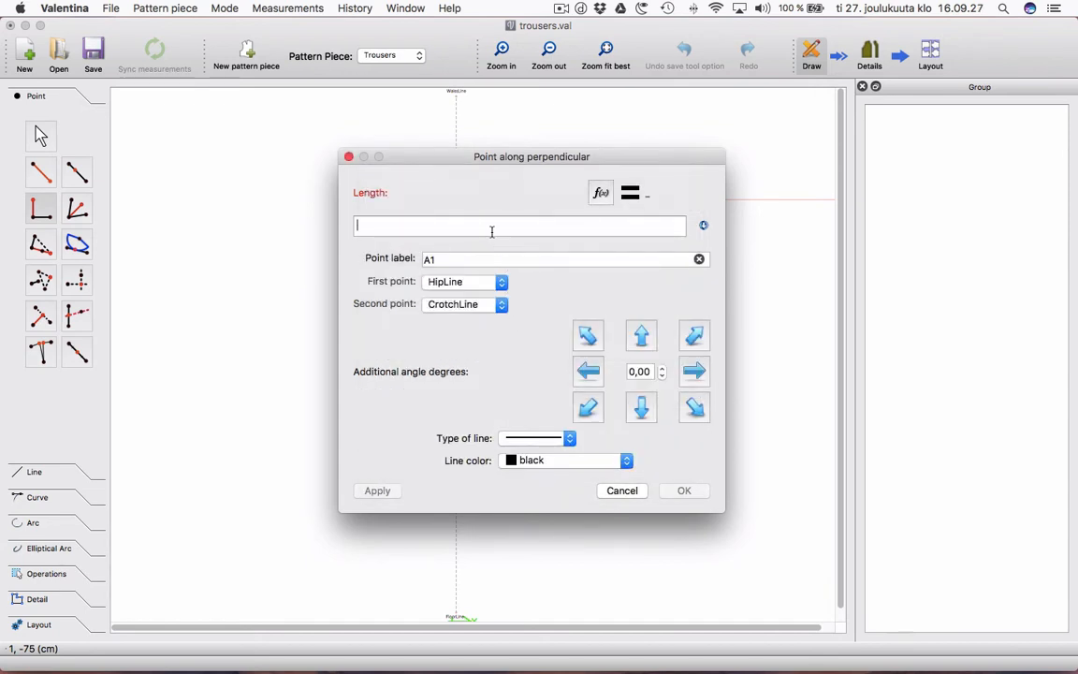
Set the perpendicular point's length formula to #WaistGirth/10+1,5.
left_click(599, 191)
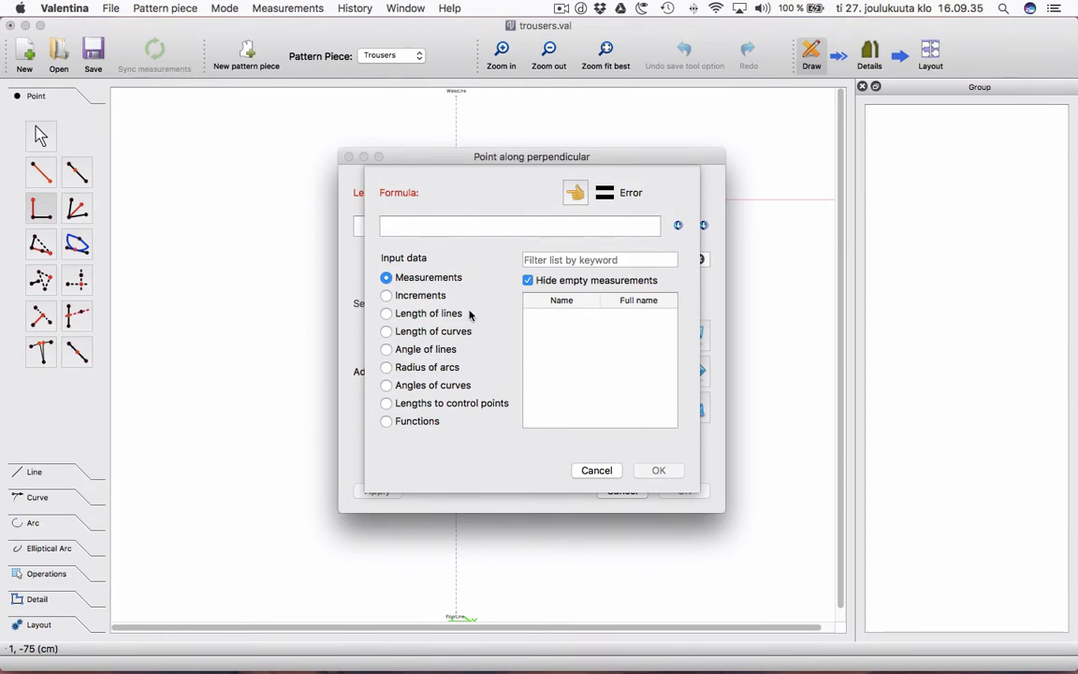
left_click(421, 295)
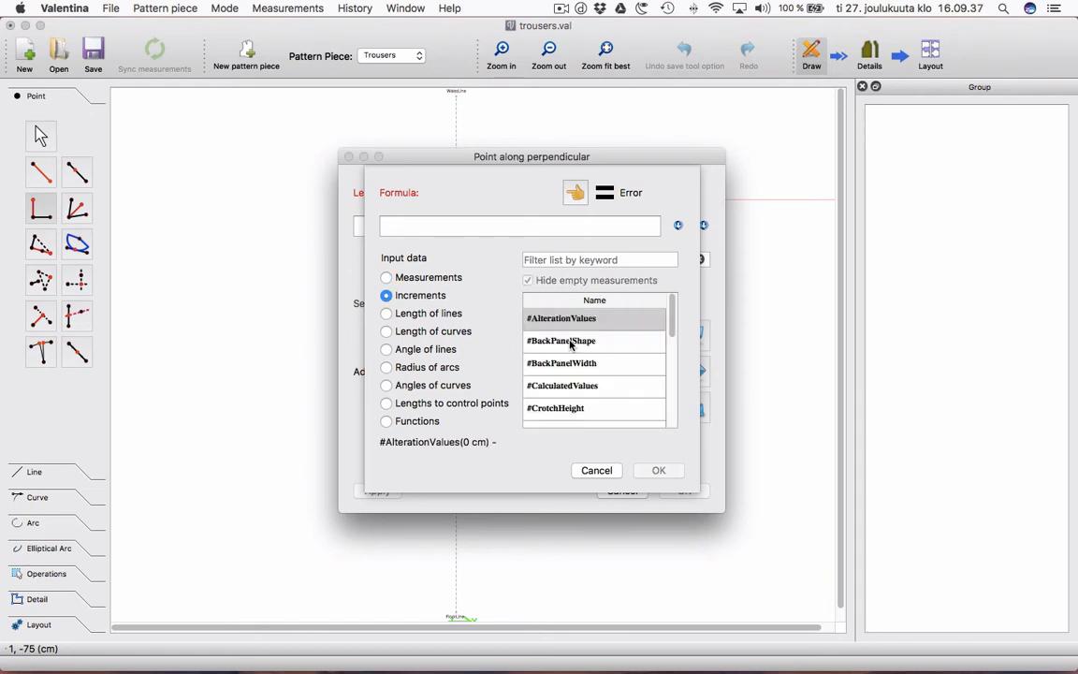
left_click(555, 259)
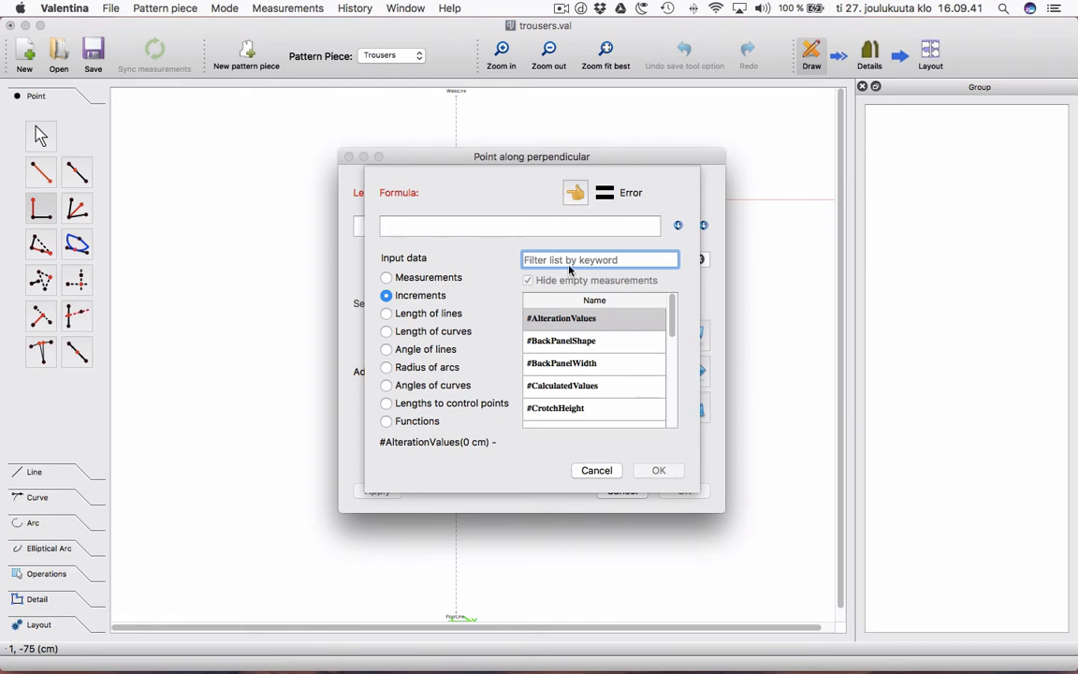
type("waist")
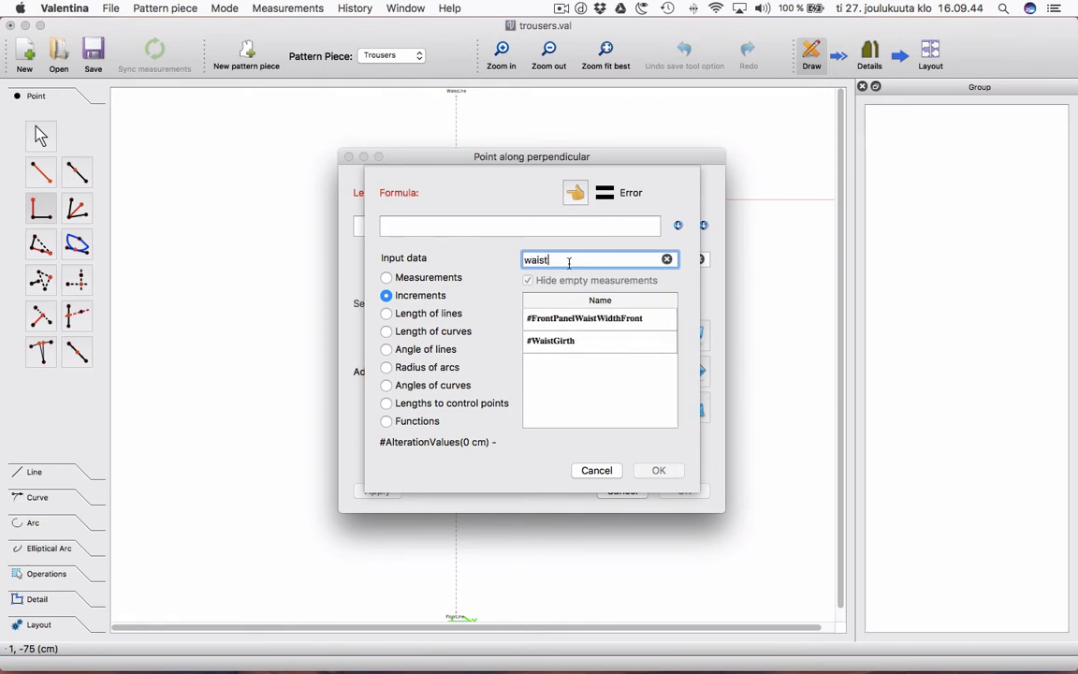
double_click(581, 342)
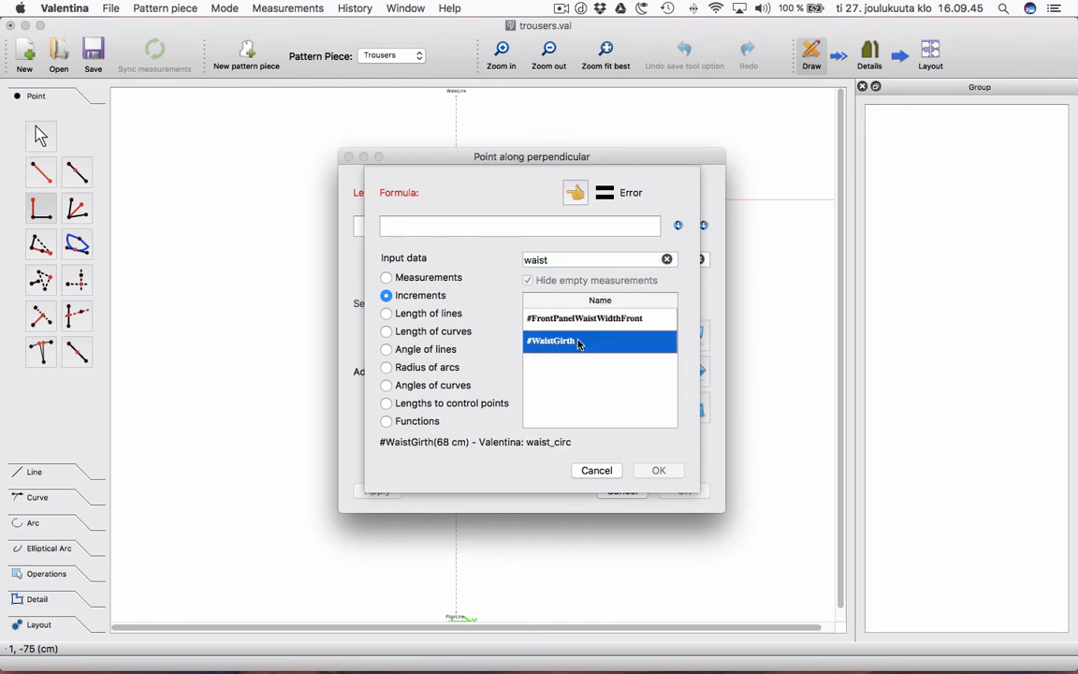
left_click(488, 223)
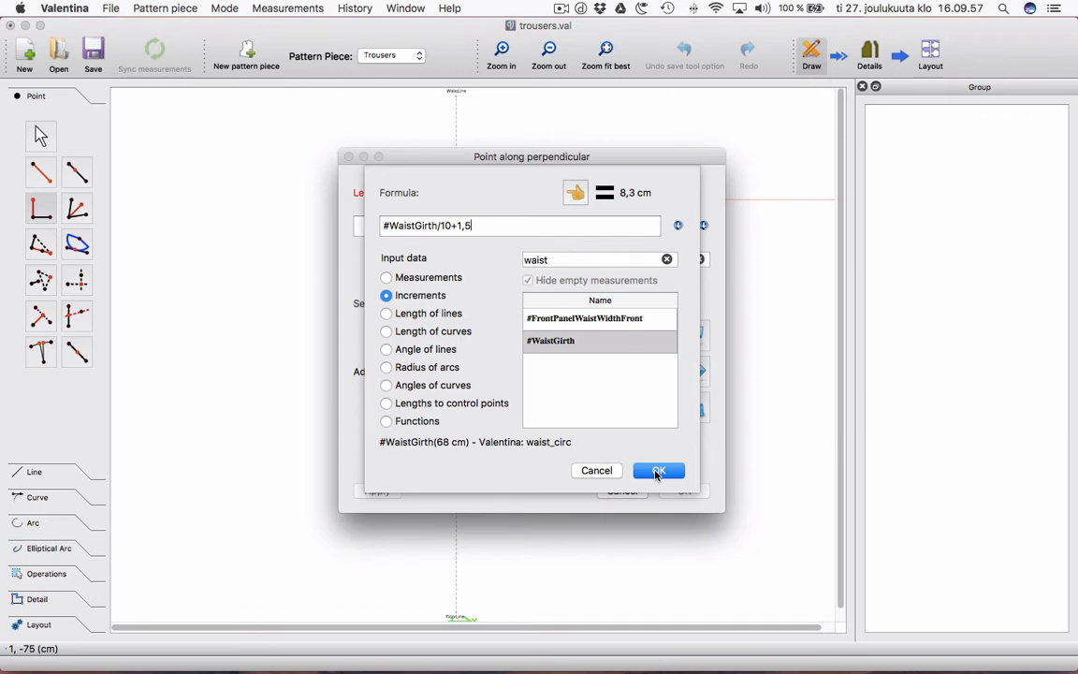
left_click(657, 473)
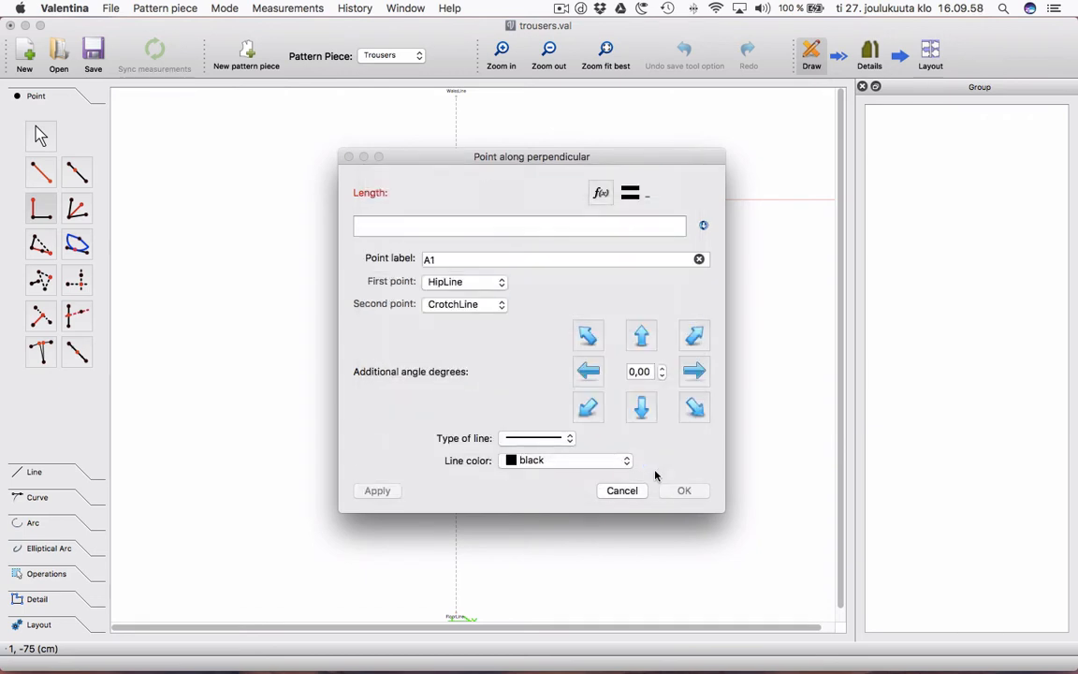
Set the perpendicular point's line type to no line and create the point.
left_click(571, 438)
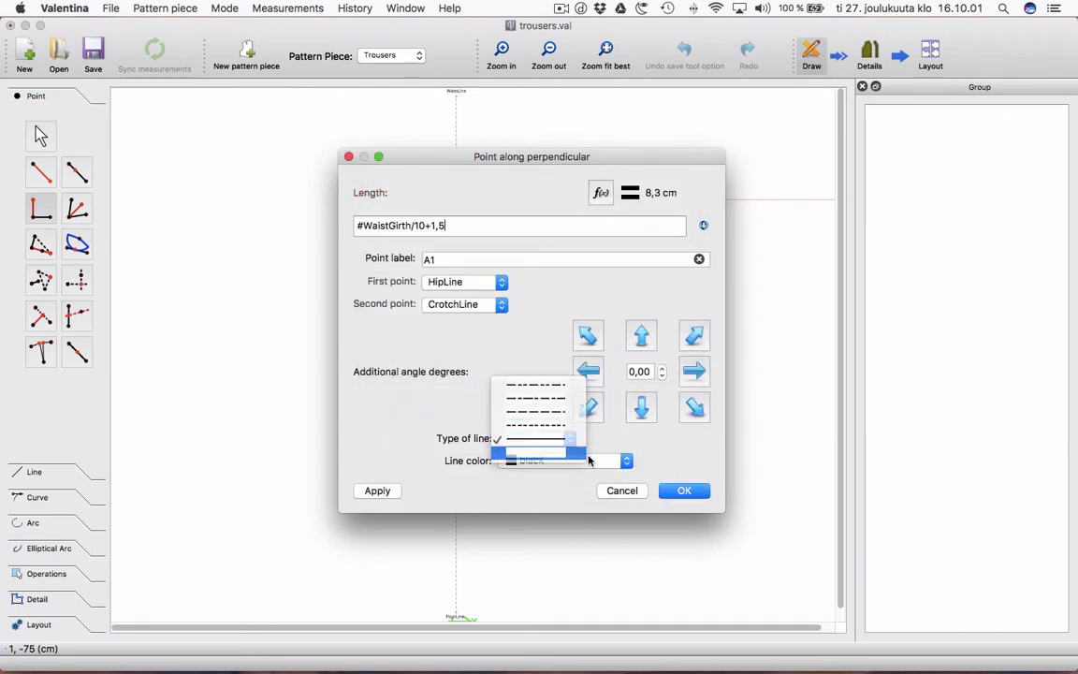
left_click(588, 458)
left_click(684, 490)
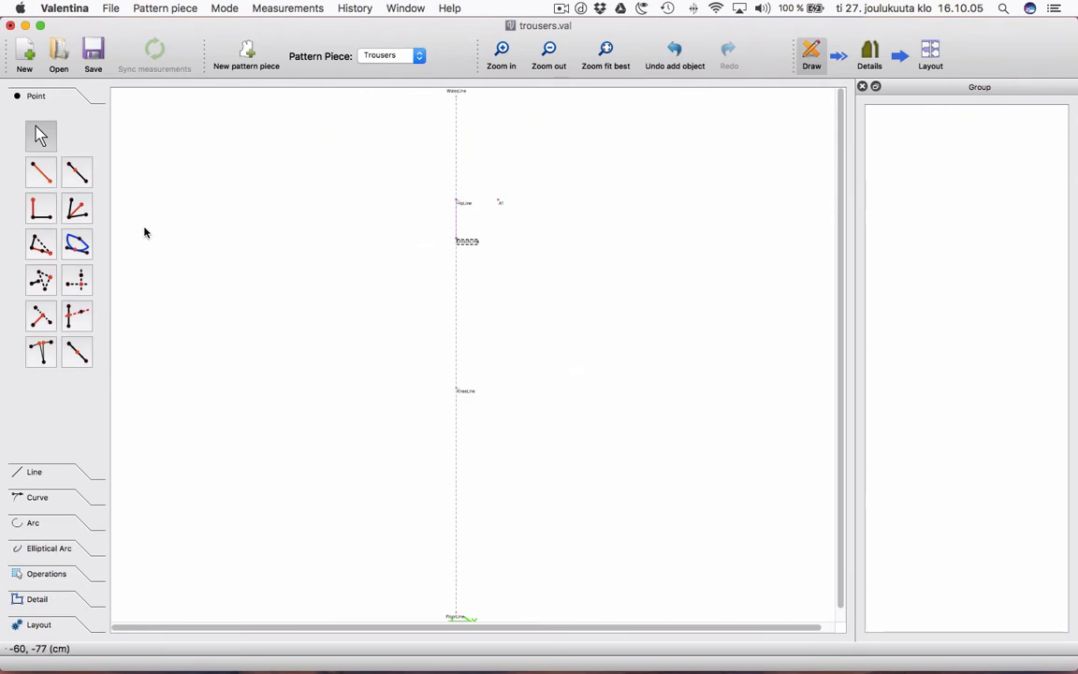
Start a point at distance along line with HipLine as the first point and A1 as the second point.
left_click(76, 351)
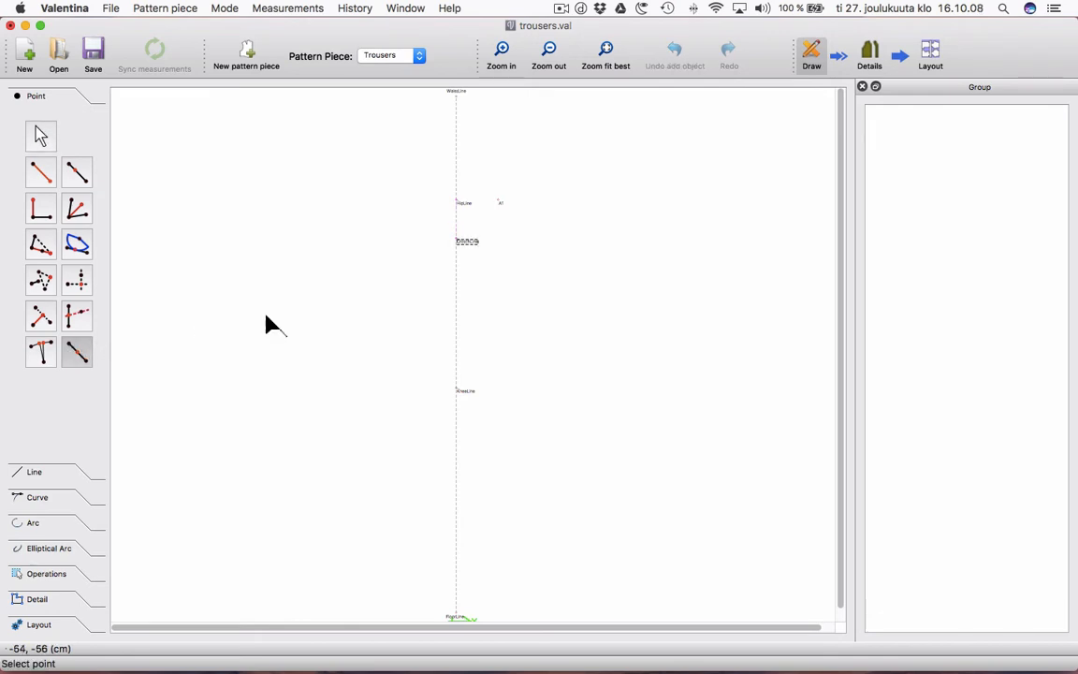
left_click(456, 203)
left_click(499, 202)
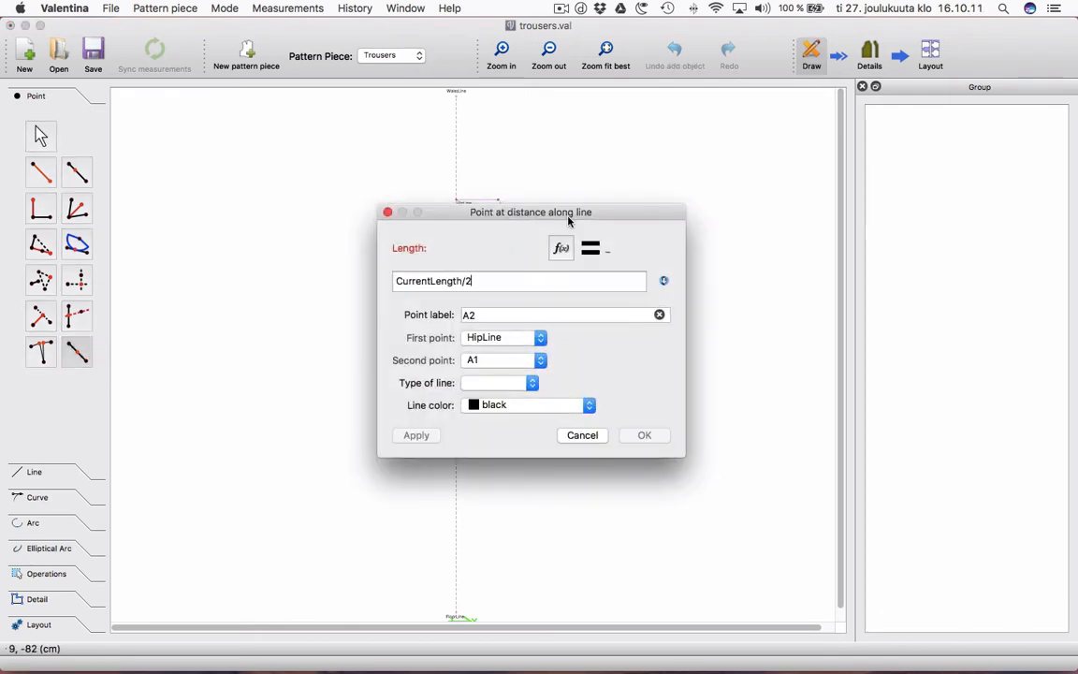
Set the point's length formula to CurrentLength+#FrontHookWidth and create the point.
type("/2")
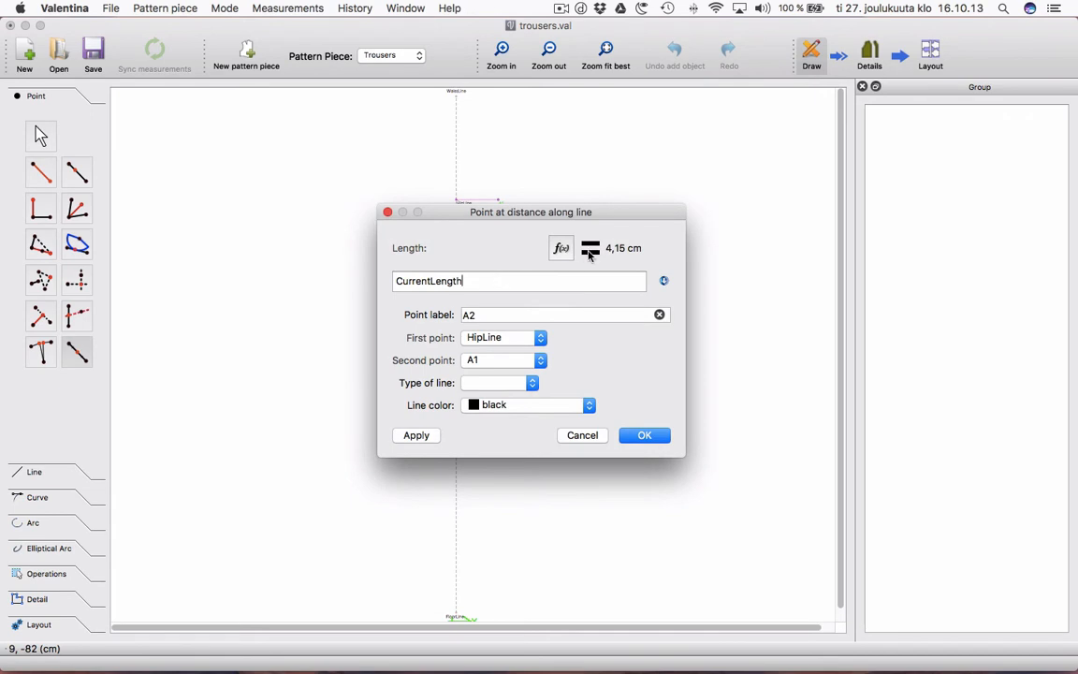
left_click(561, 248)
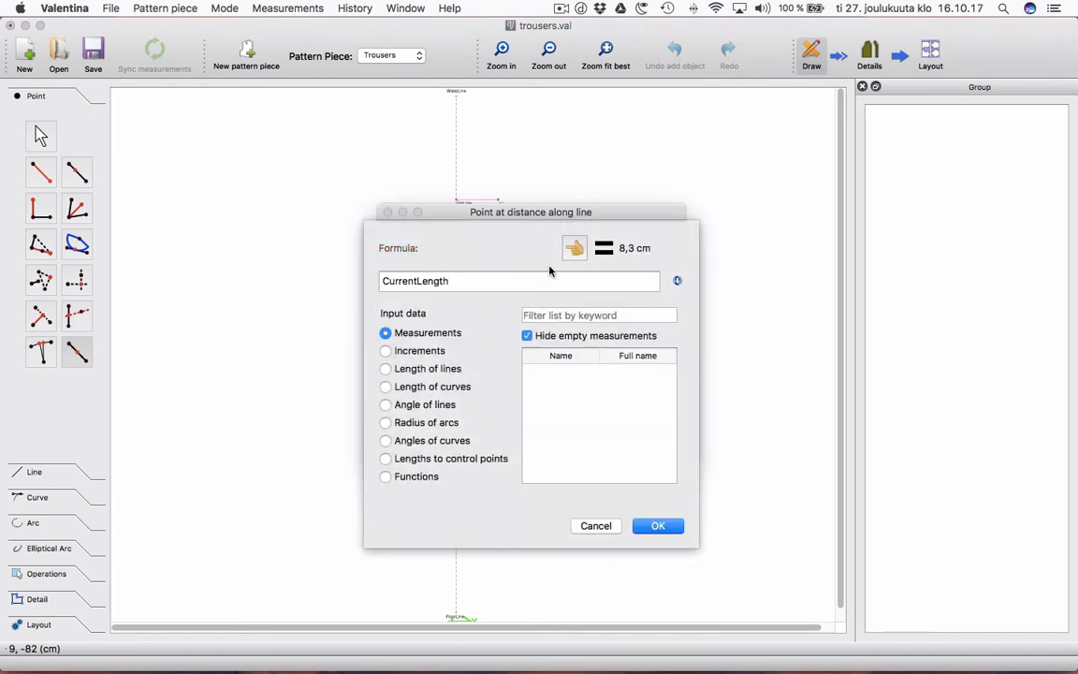
left_click(397, 353)
left_click(554, 315)
type("h")
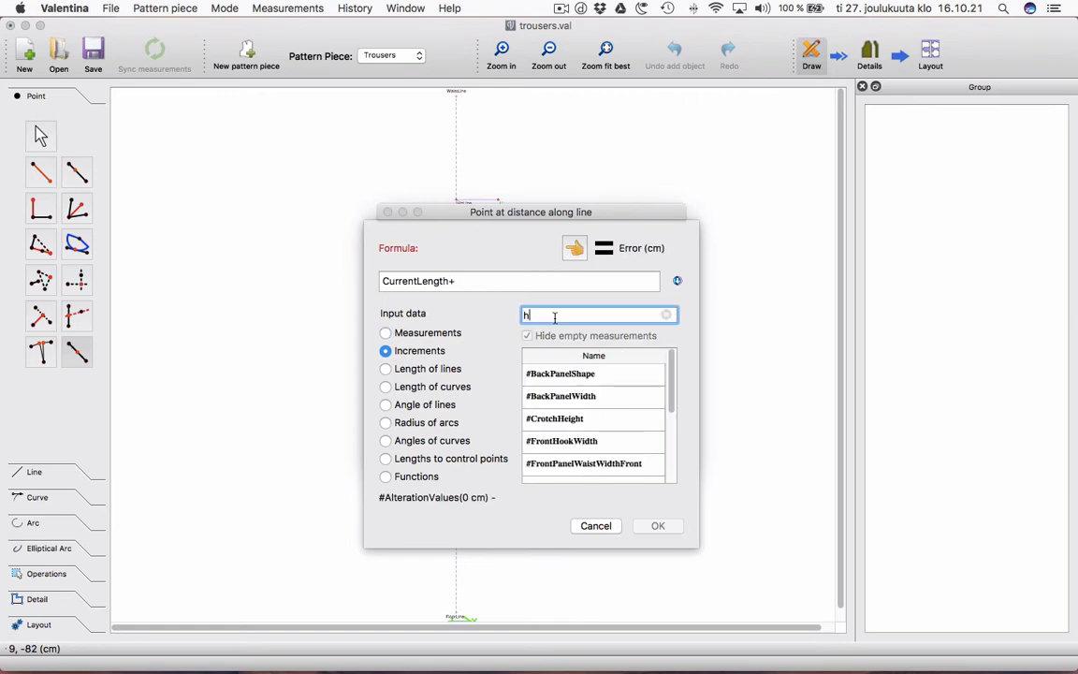
type("ook")
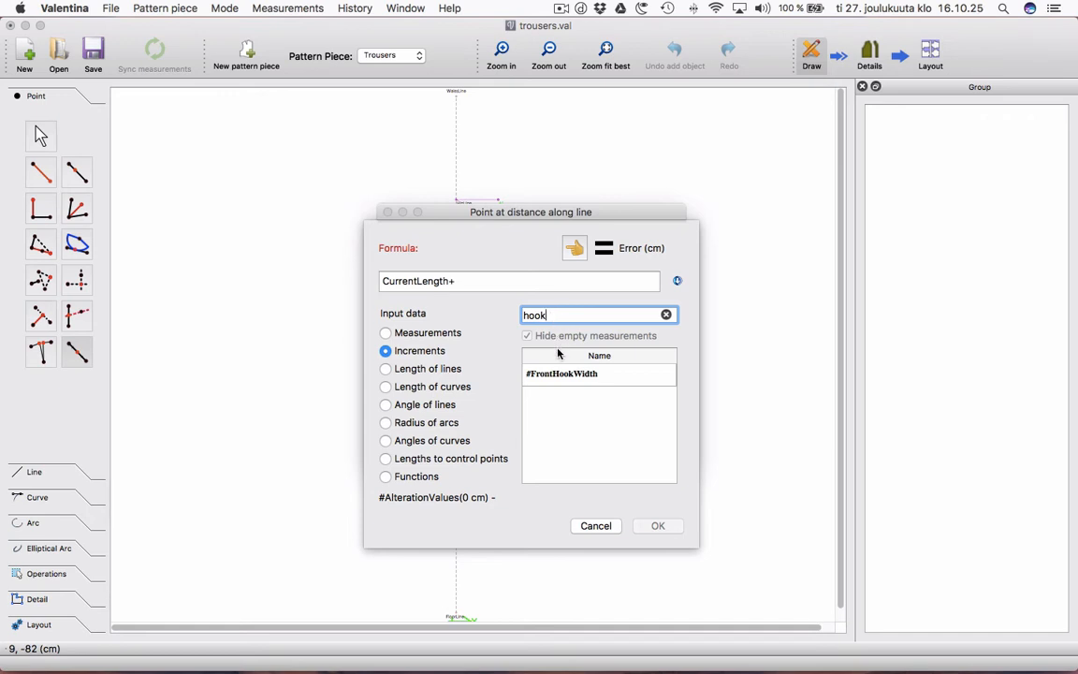
double_click(600, 374)
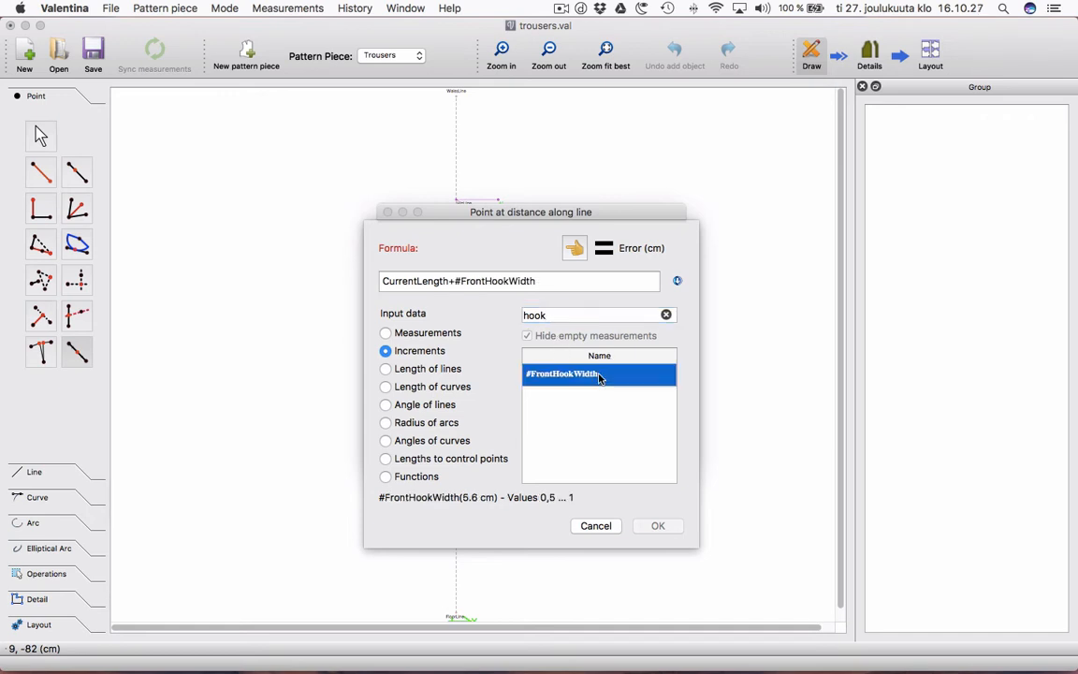
left_click(659, 526)
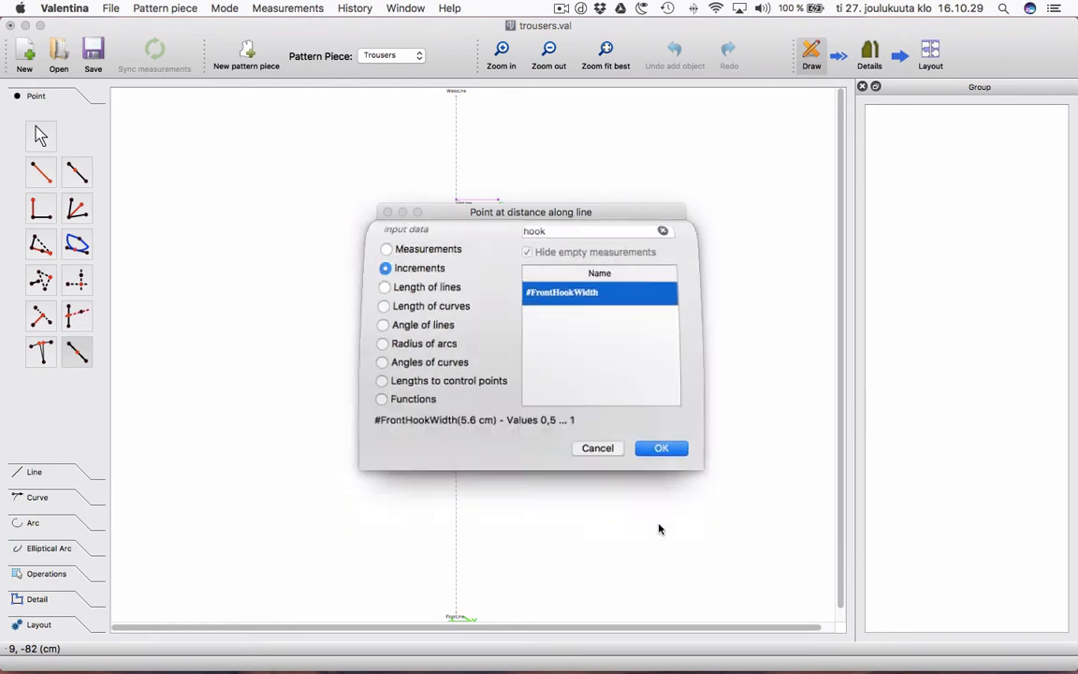
left_click(653, 436)
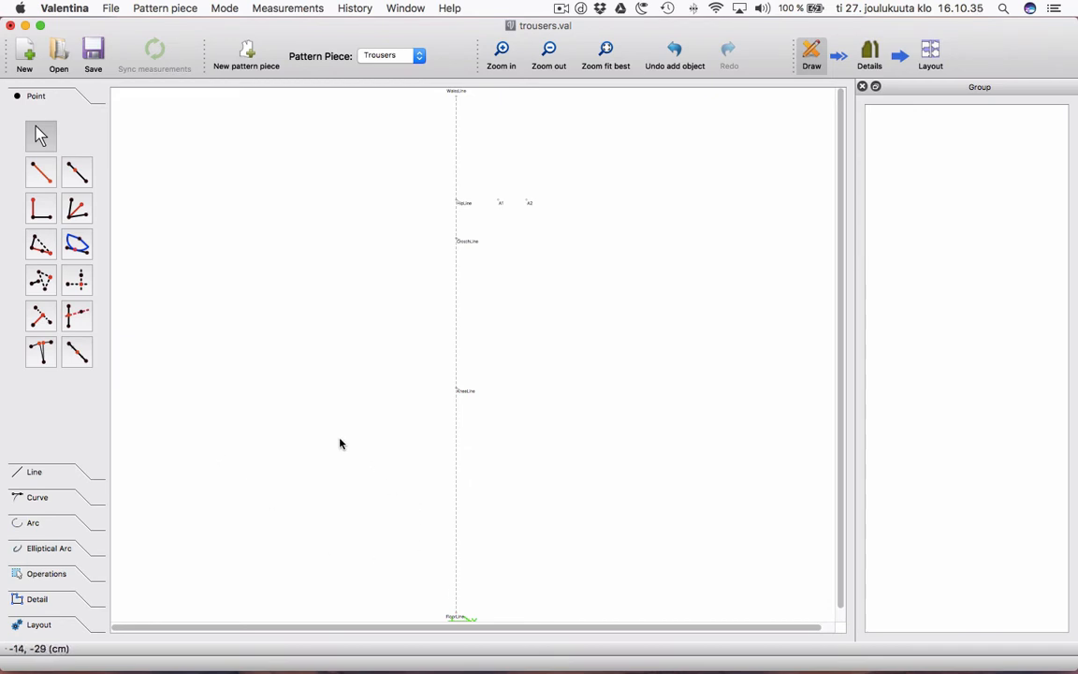
Start a point along the perpendicular with FloorLine as the first point, KneeLine as the second point and no line type.
left_click(41, 207)
left_click(451, 618)
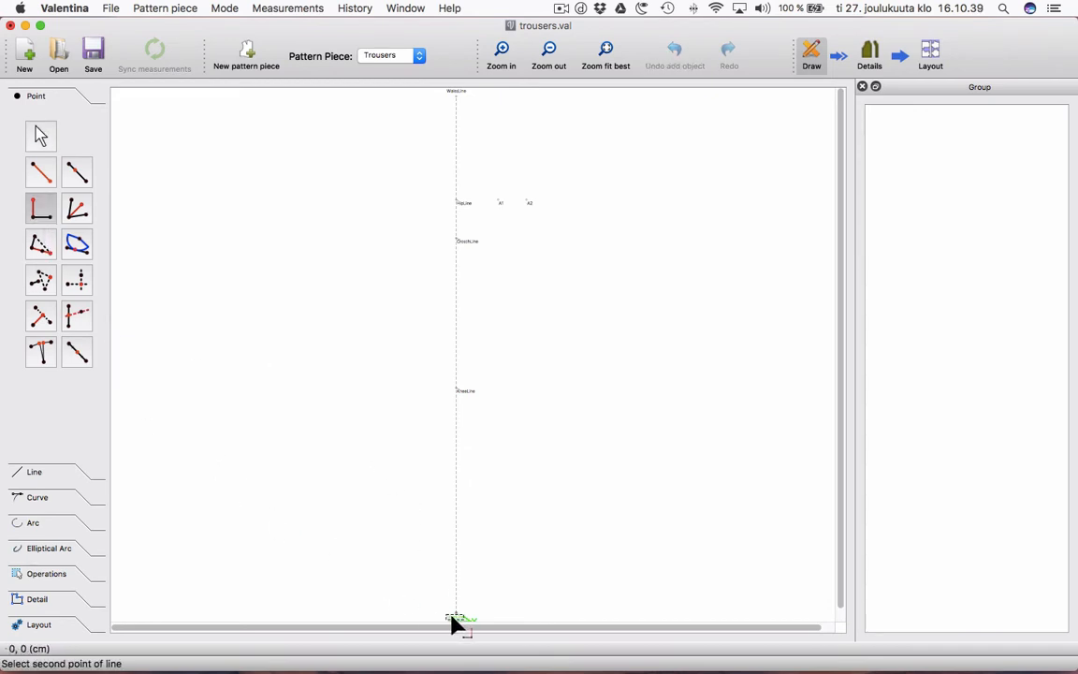
left_click(458, 392)
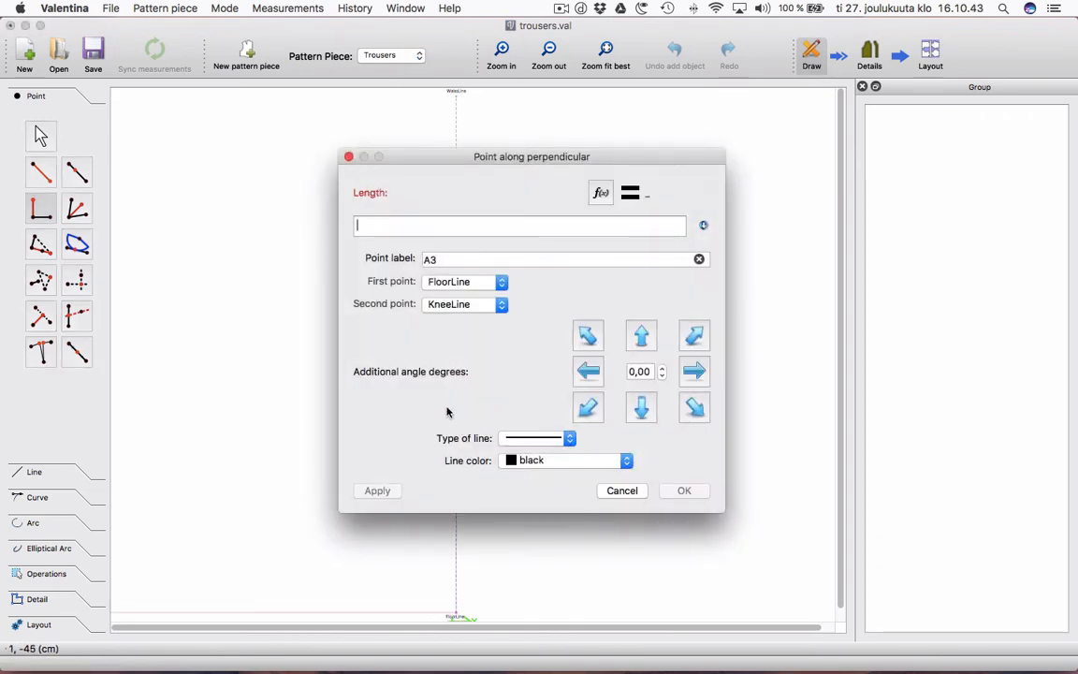
left_click(569, 440)
left_click(550, 455)
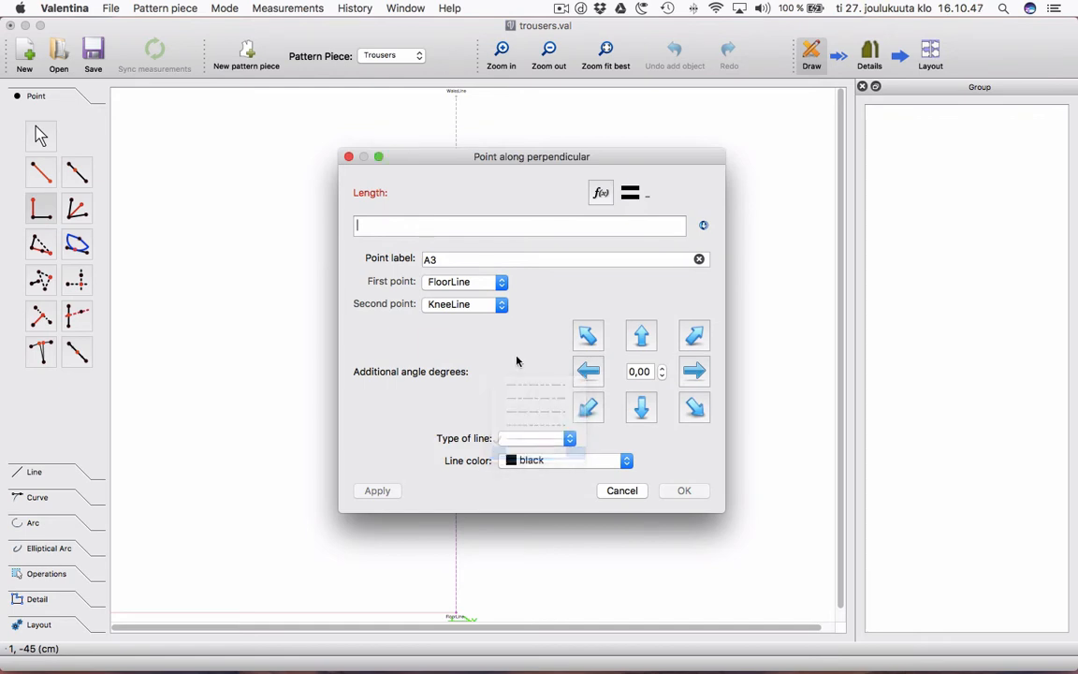
Set the perpendicular point's length formula to #HemLineGirth/2/2-1 and create the point.
left_click(601, 194)
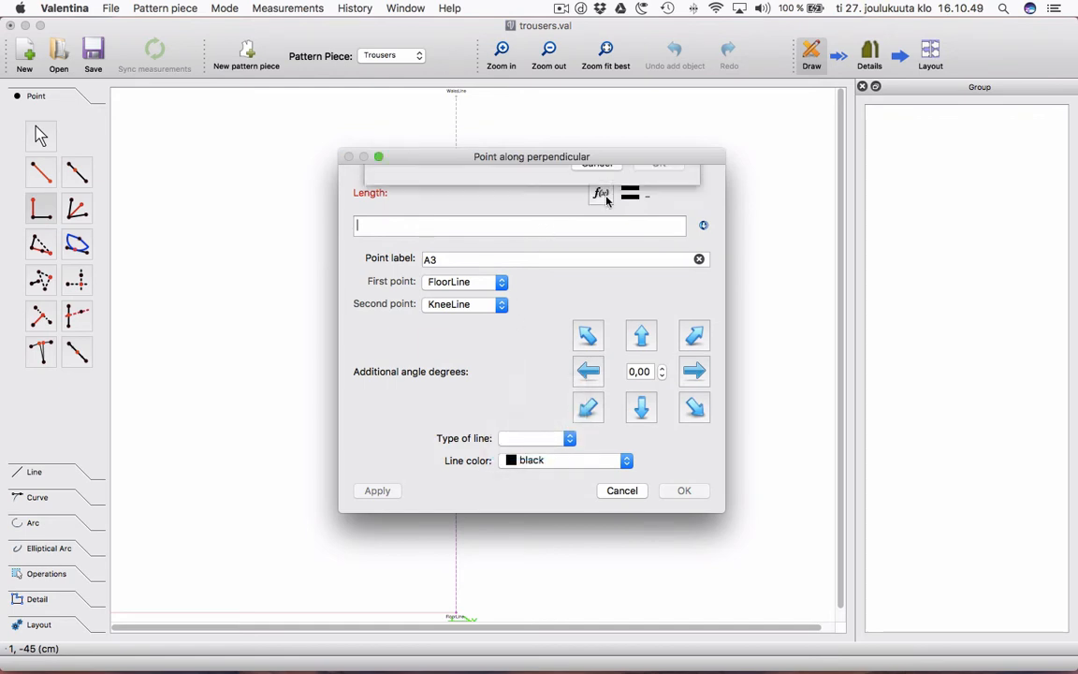
left_click(420, 296)
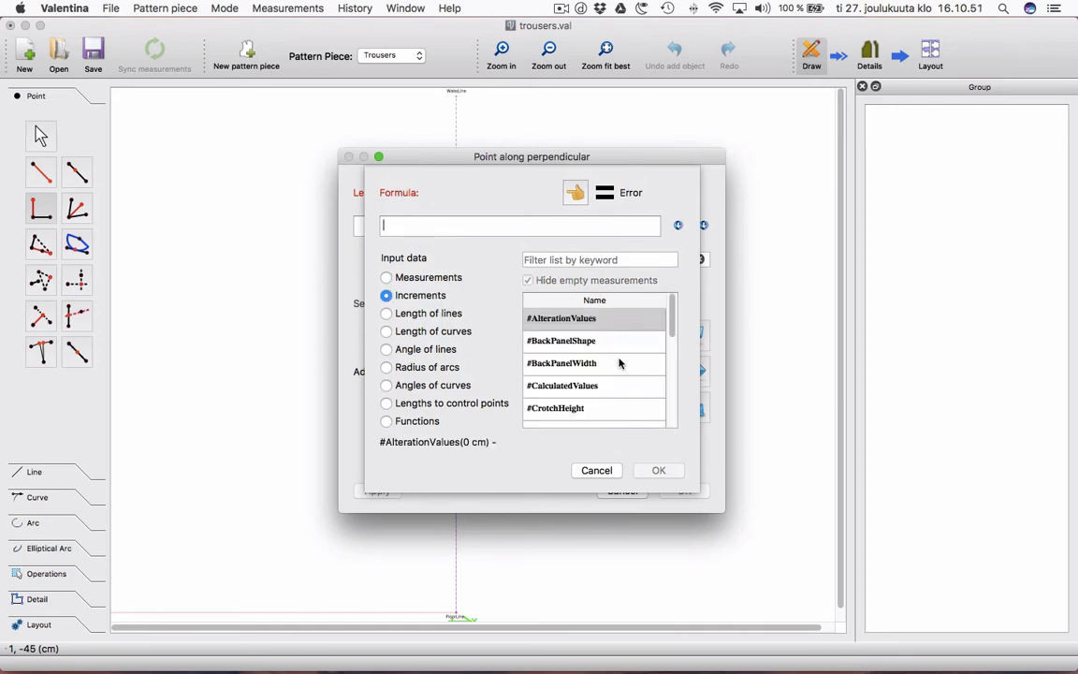
left_click(562, 263)
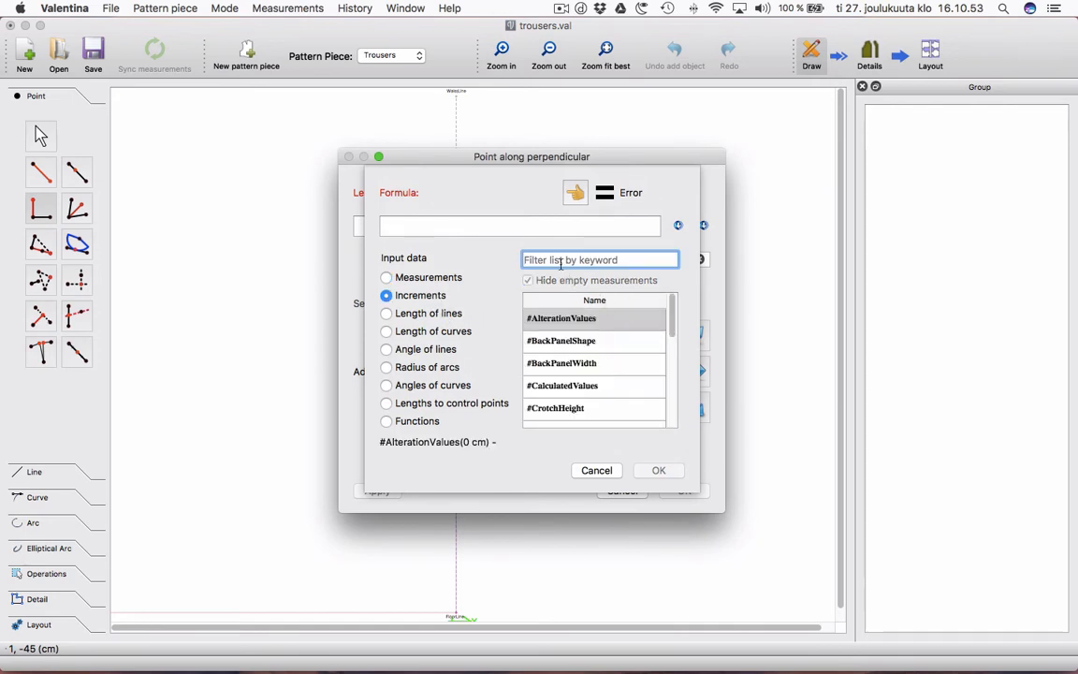
type("hem")
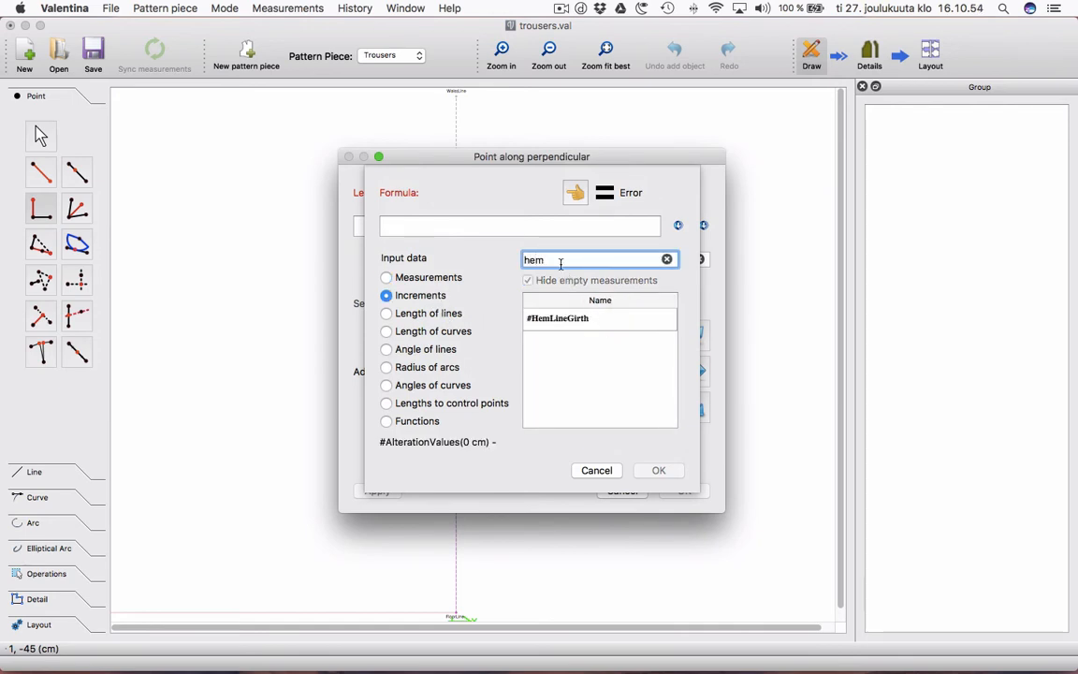
double_click(569, 318)
left_click(473, 230)
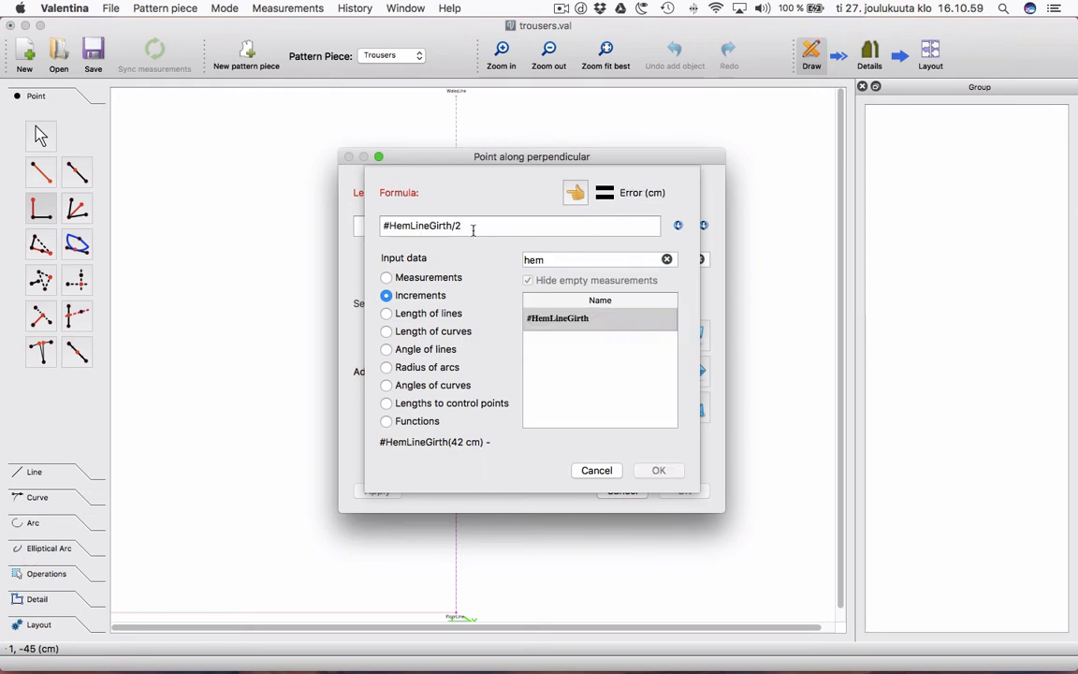
type("/2/2-1")
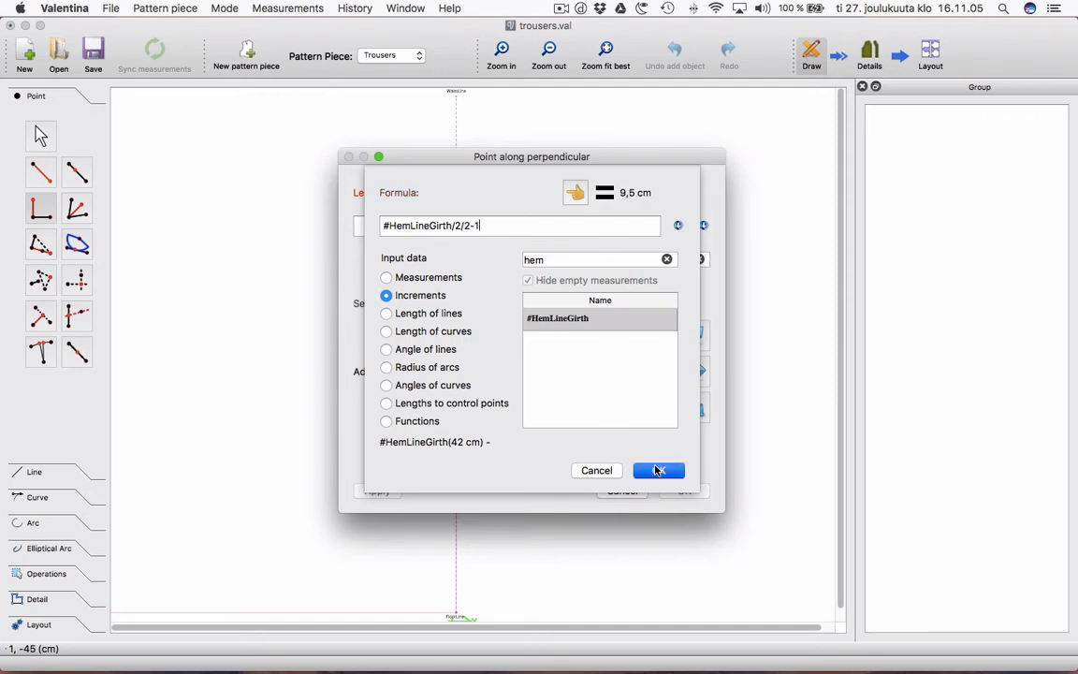
left_click(653, 469)
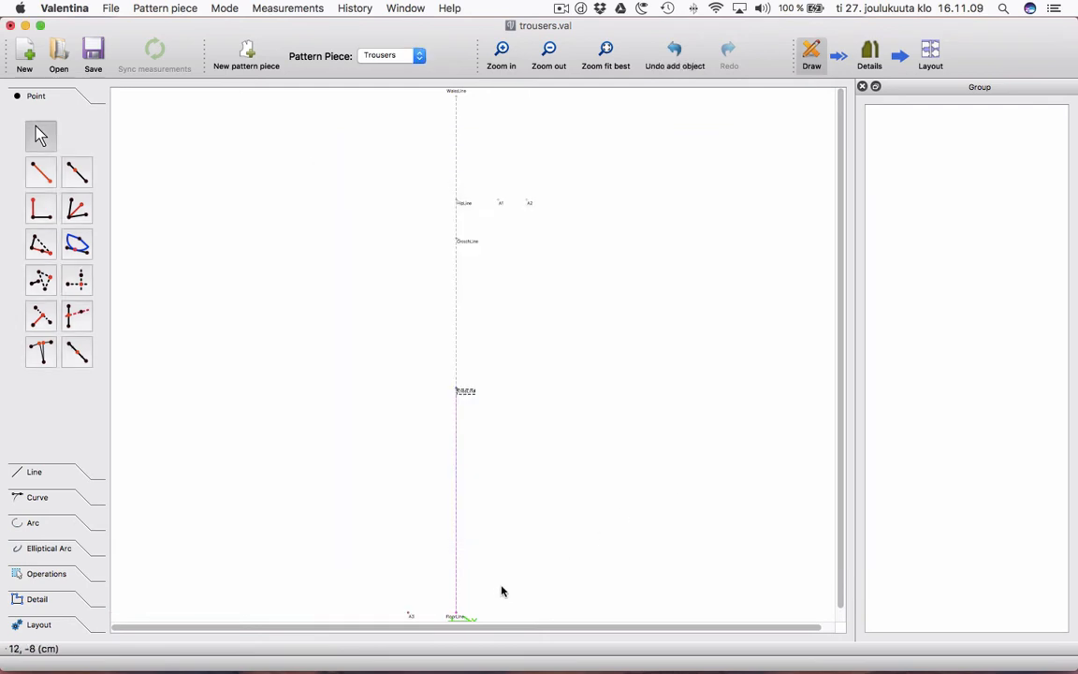
Add an increment named FrontBackDifference after #BackPanelWidth in the table of variables.
left_click(267, 9)
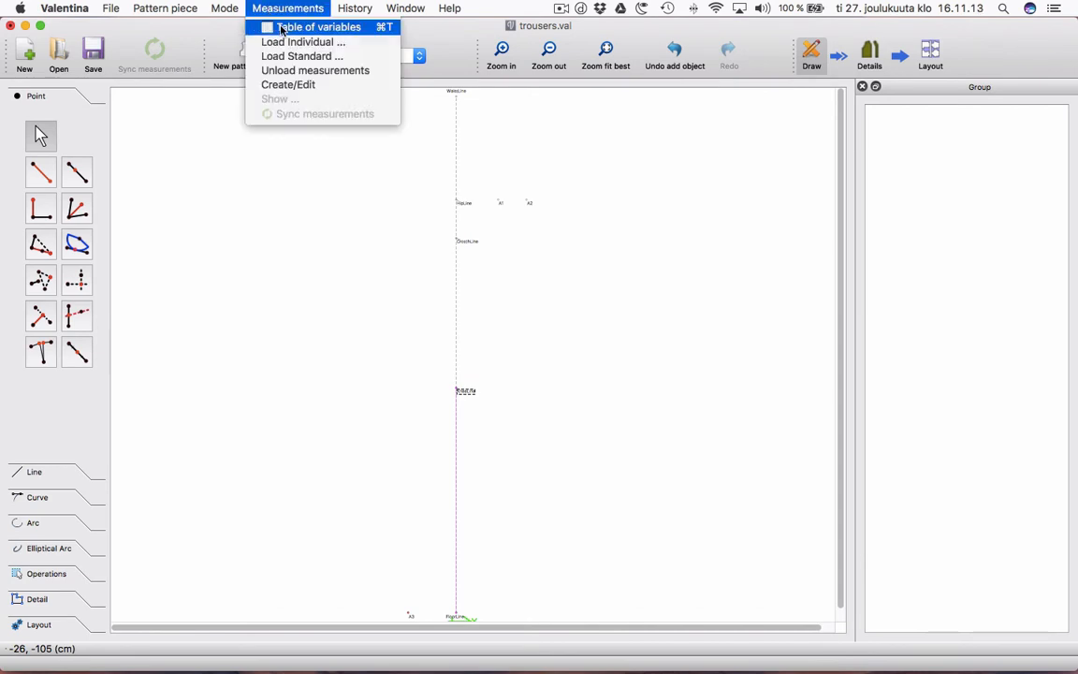
left_click(280, 27)
scroll(320, 294, "down", 3)
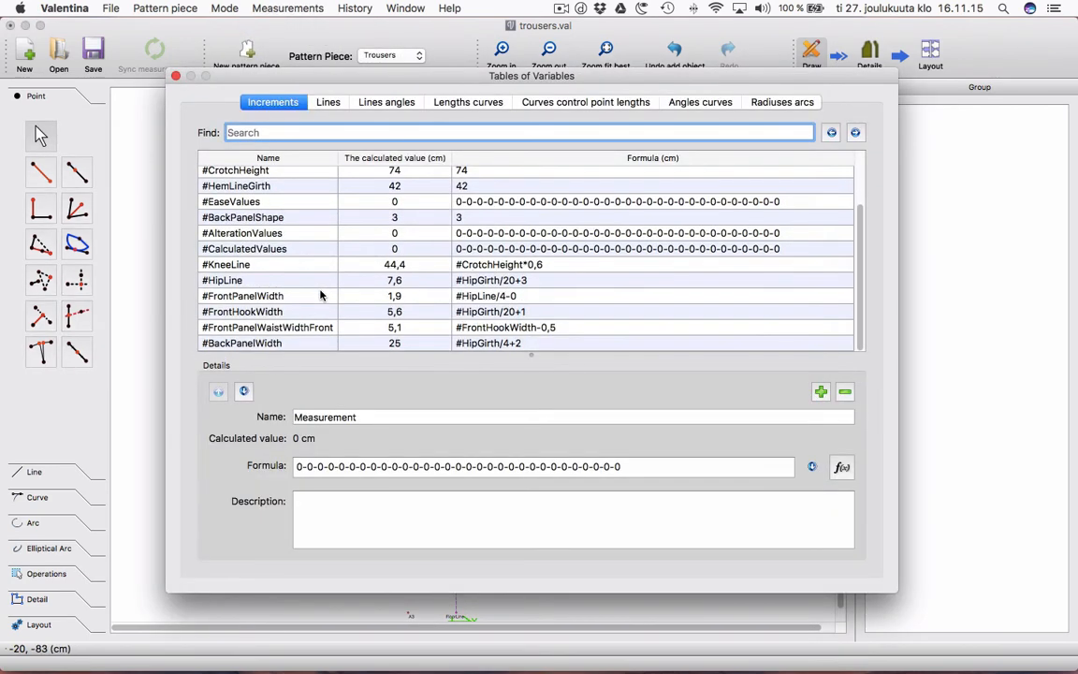
left_click(276, 343)
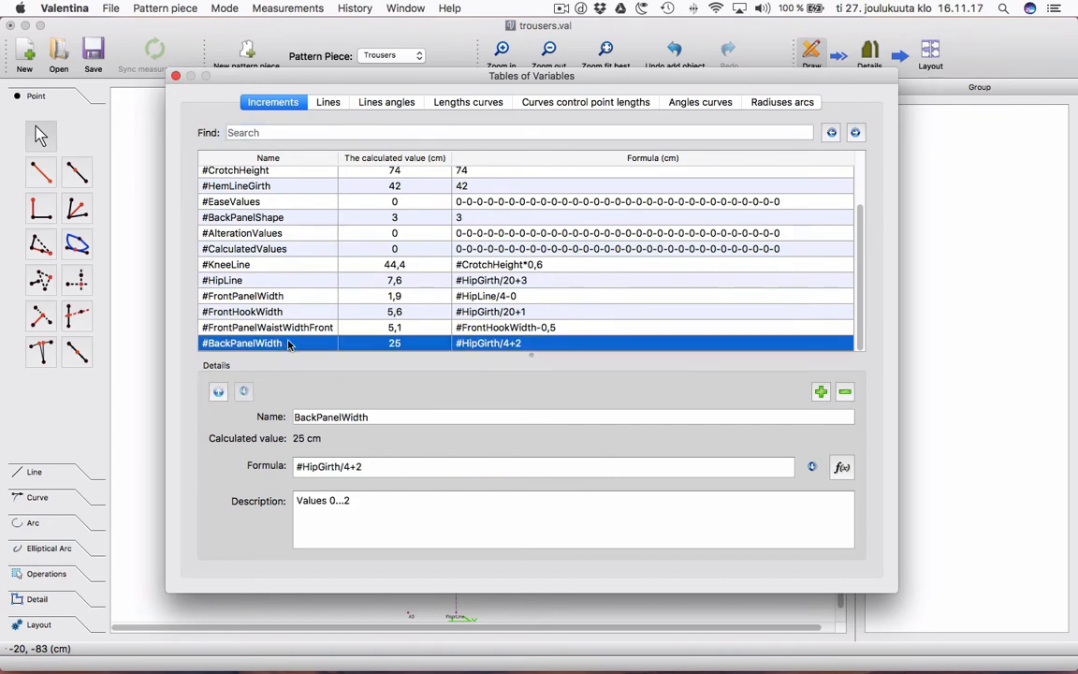
left_click(820, 392)
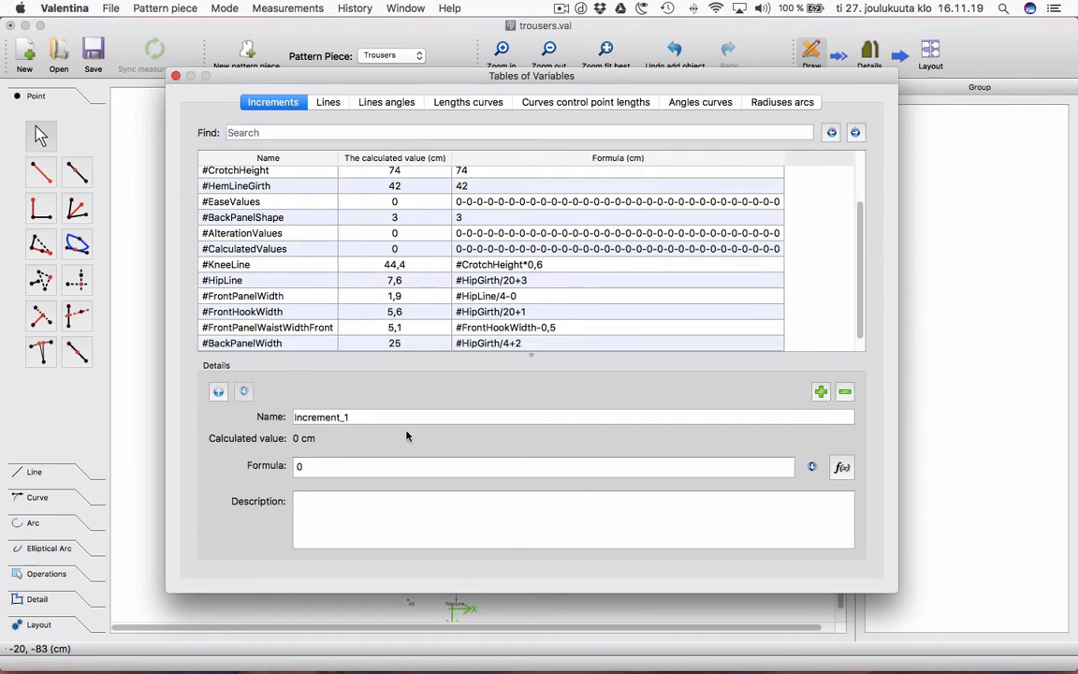
left_click_drag(375, 417, 274, 414)
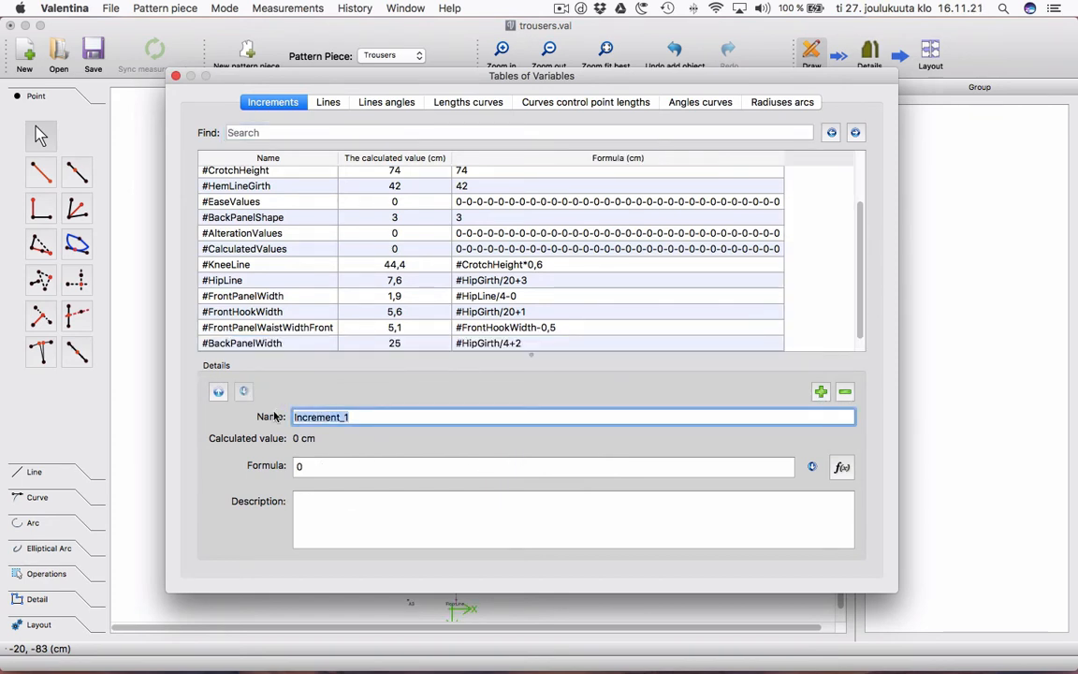
type("FrontBackDifffrence")
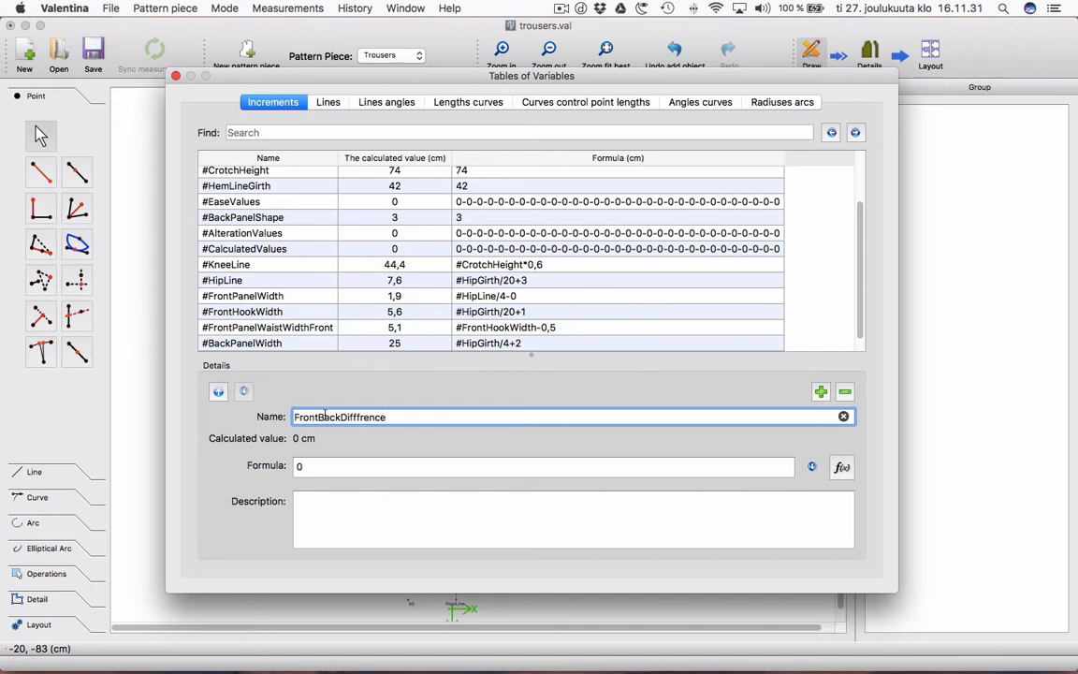
left_click(359, 416)
key("BackSpace")
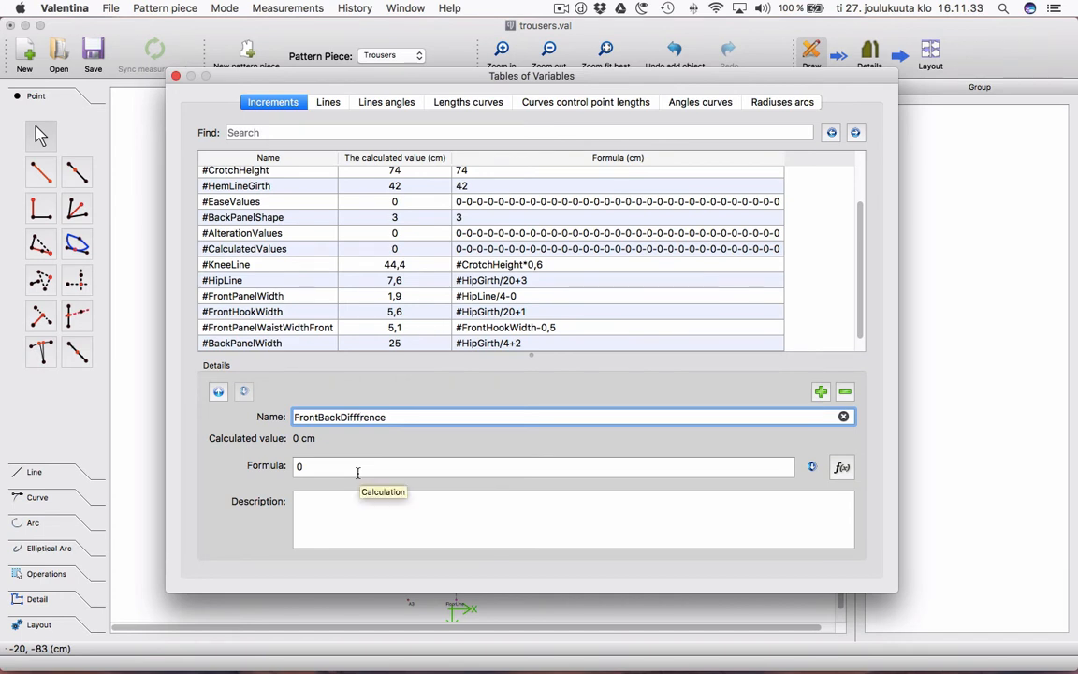
type("e")
Set the FrontBackDifference formula to 1 and close the table of variables.
left_click(353, 469)
key("BackSpace")
type("1")
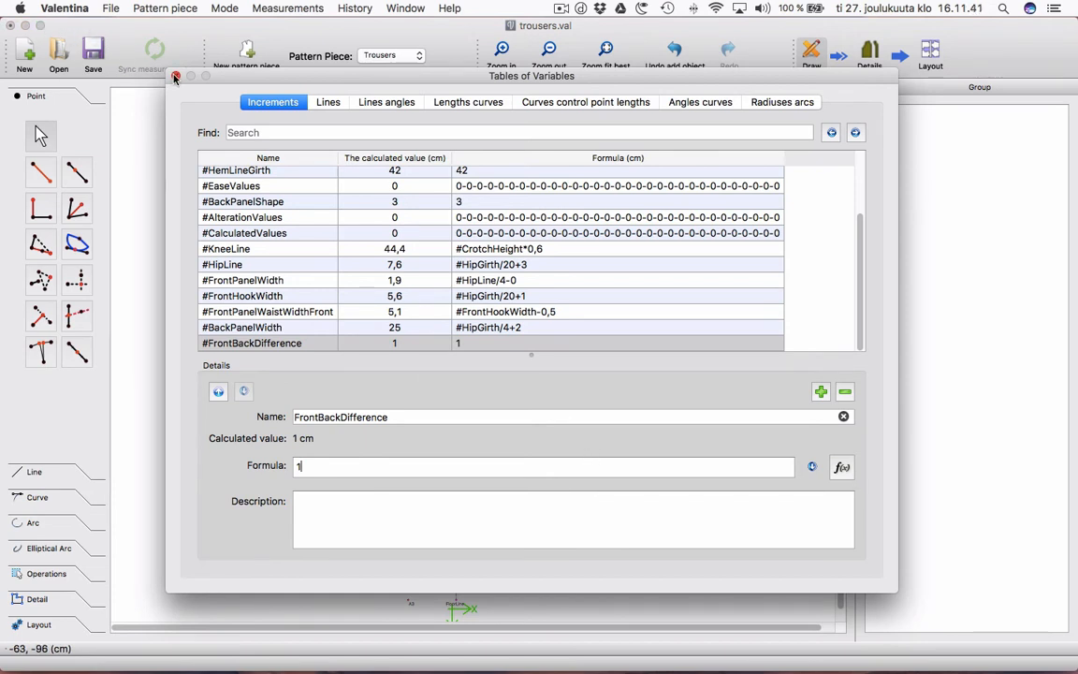
left_click(175, 76)
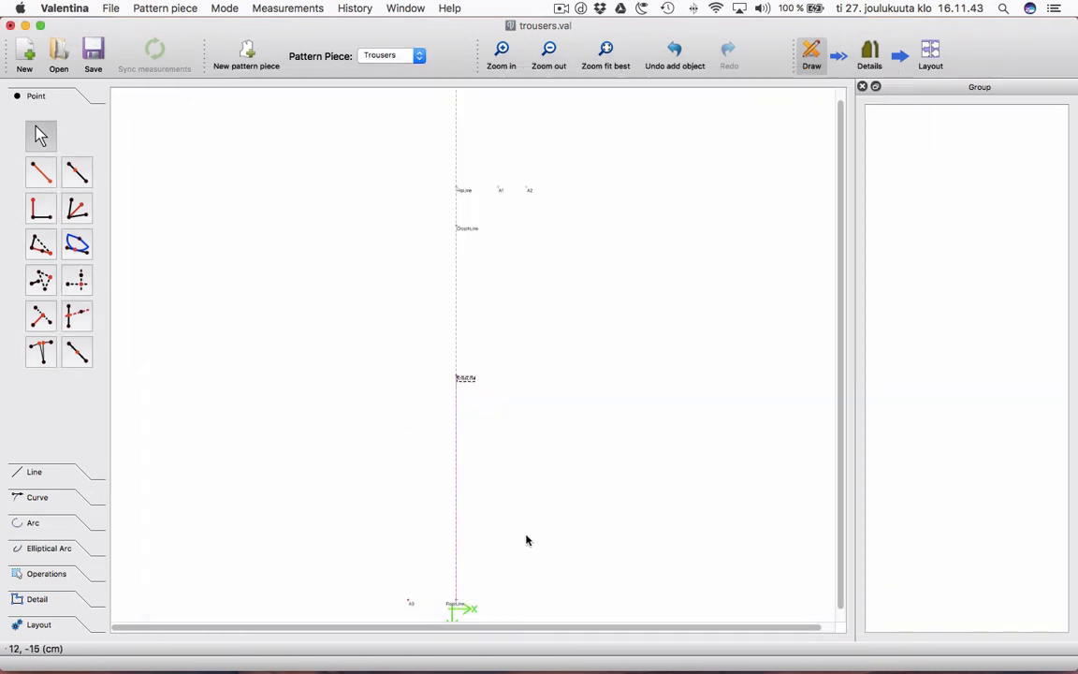
Change point A3's length formula to #HemLineGirth/2/2-#FrontBackDifference.
right_click(415, 607)
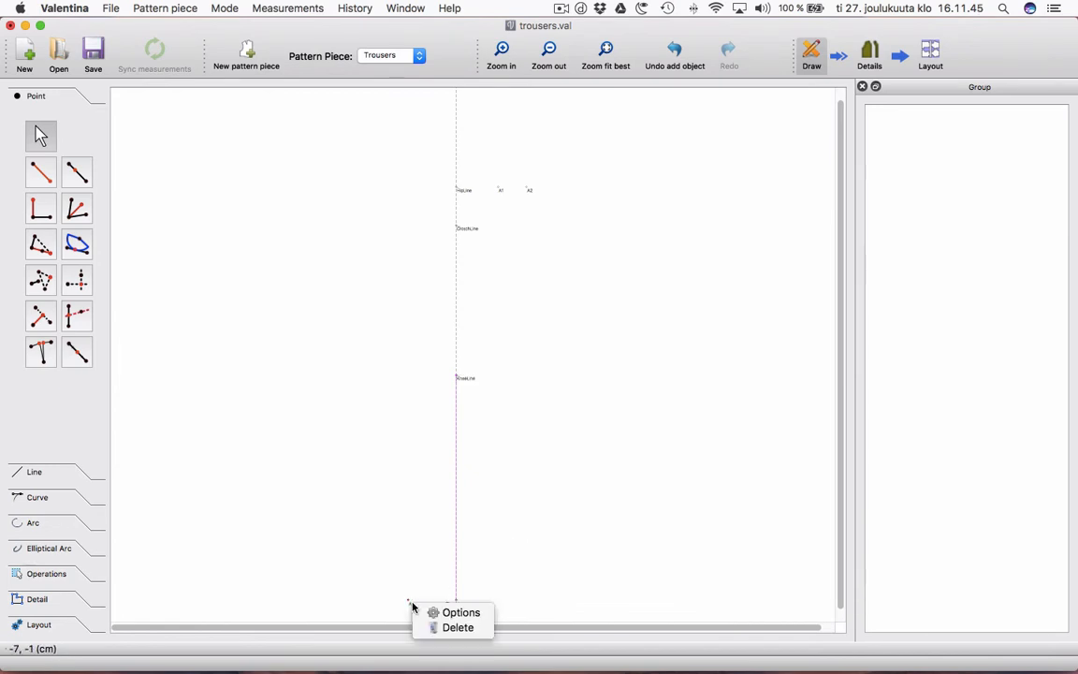
left_click(438, 610)
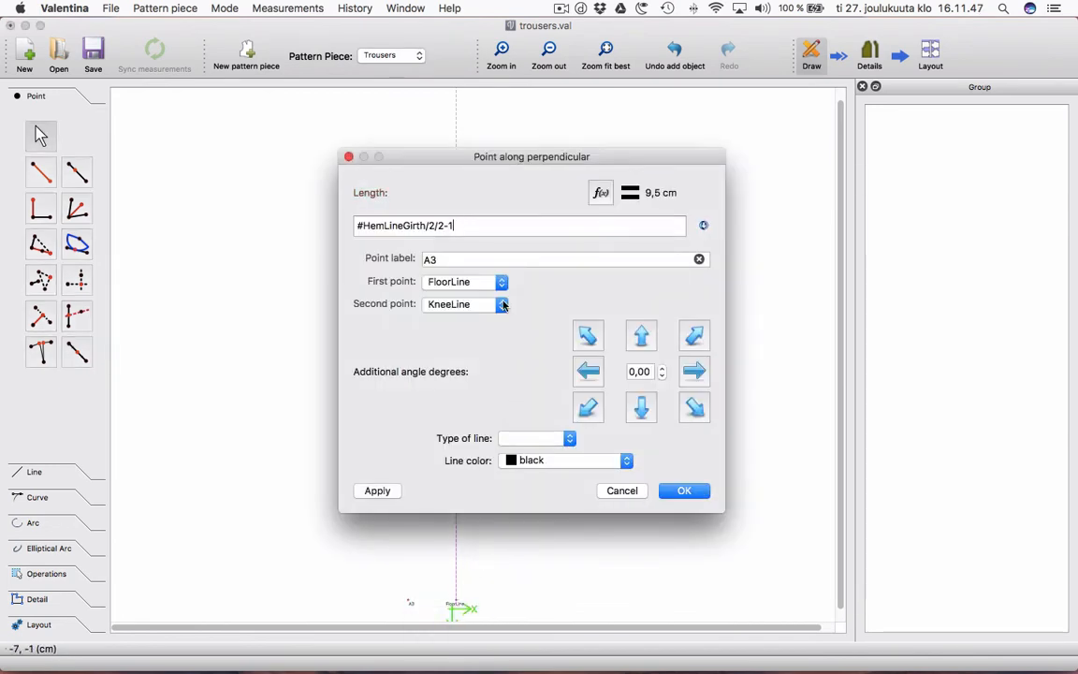
left_click(601, 192)
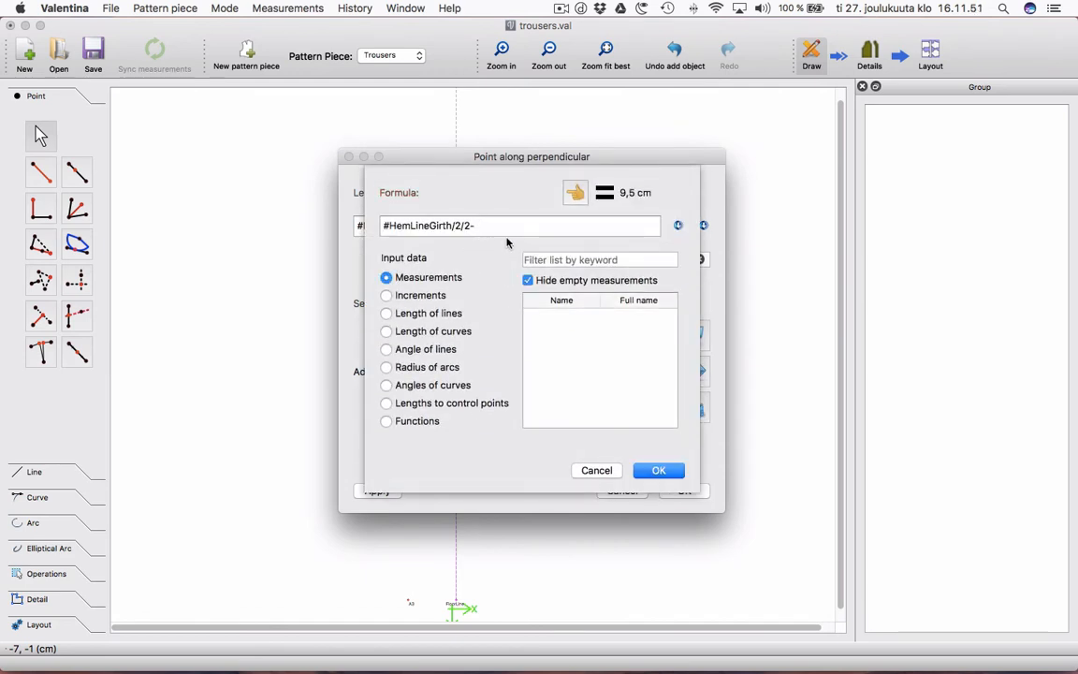
type("-")
left_click(403, 295)
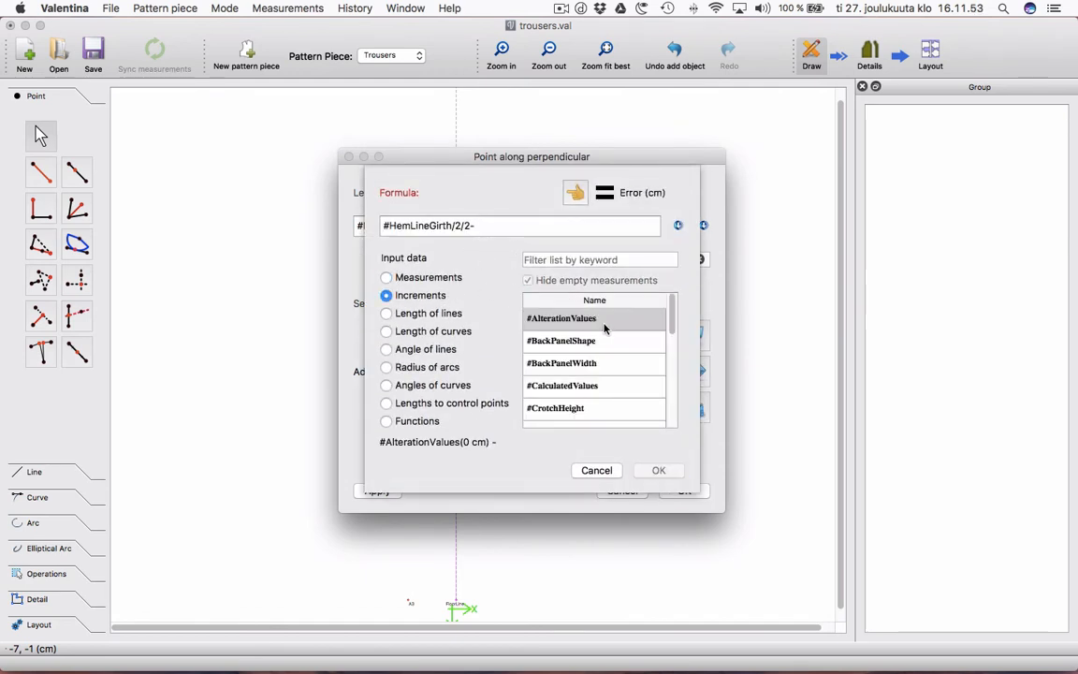
scroll(606, 332, "down", 5)
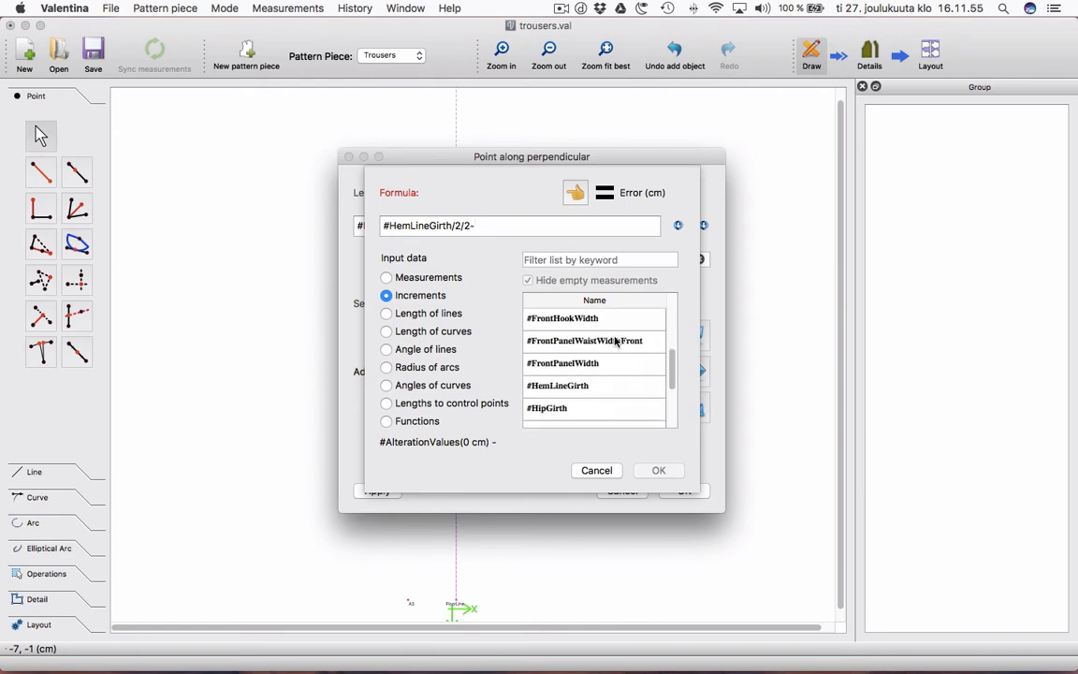
scroll(622, 351, "up", 2)
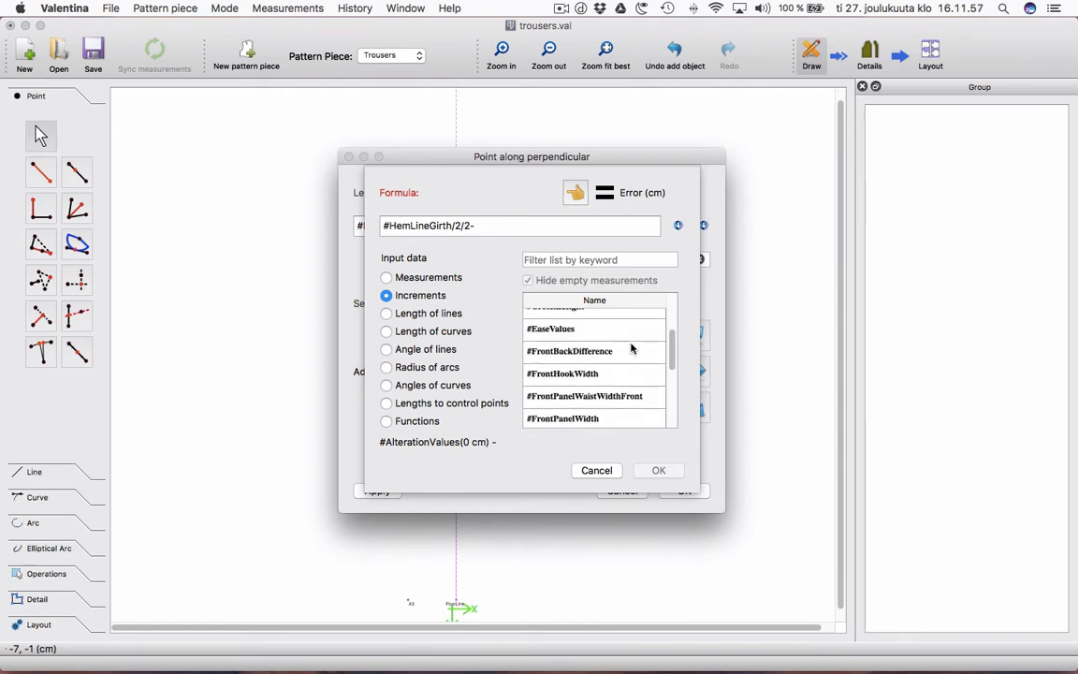
double_click(610, 351)
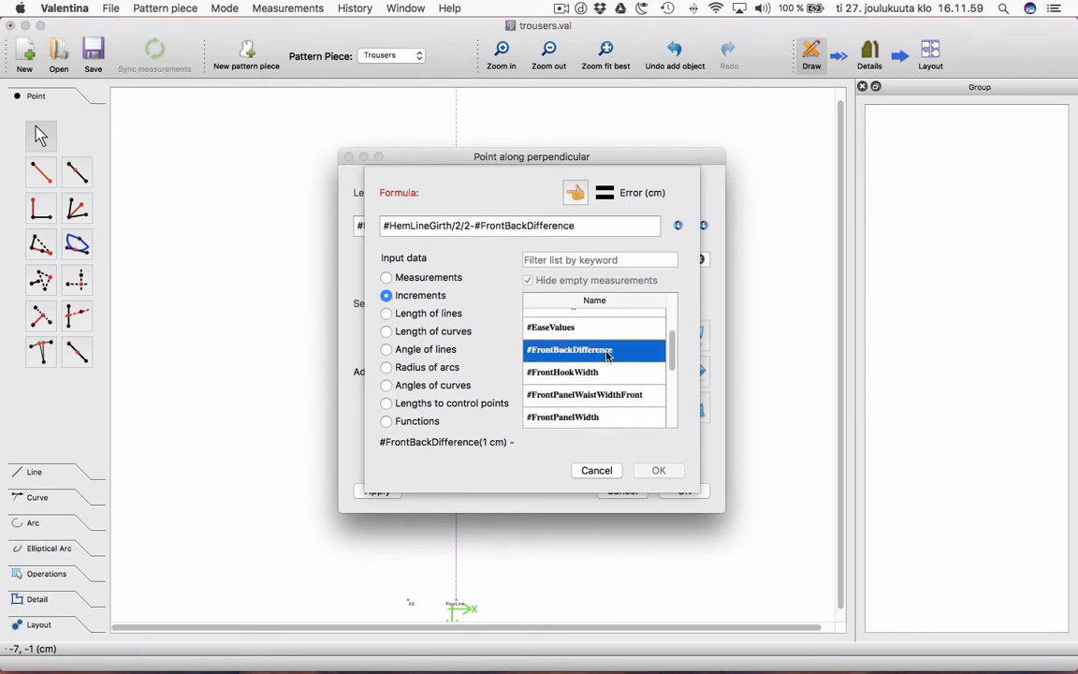
left_click(653, 468)
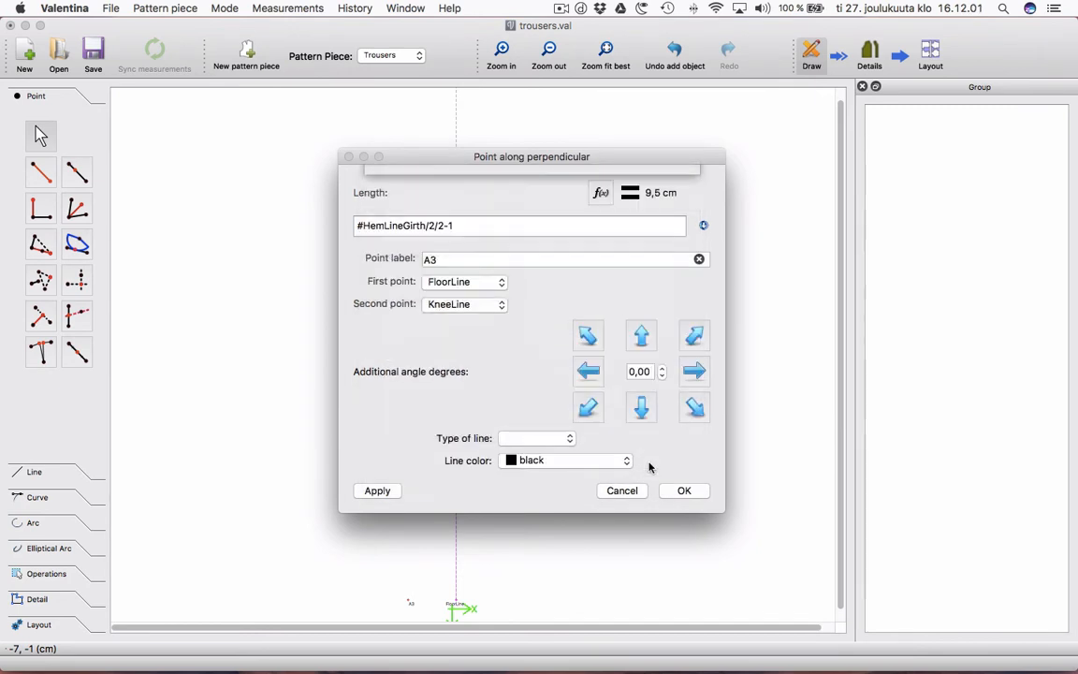
left_click(680, 491)
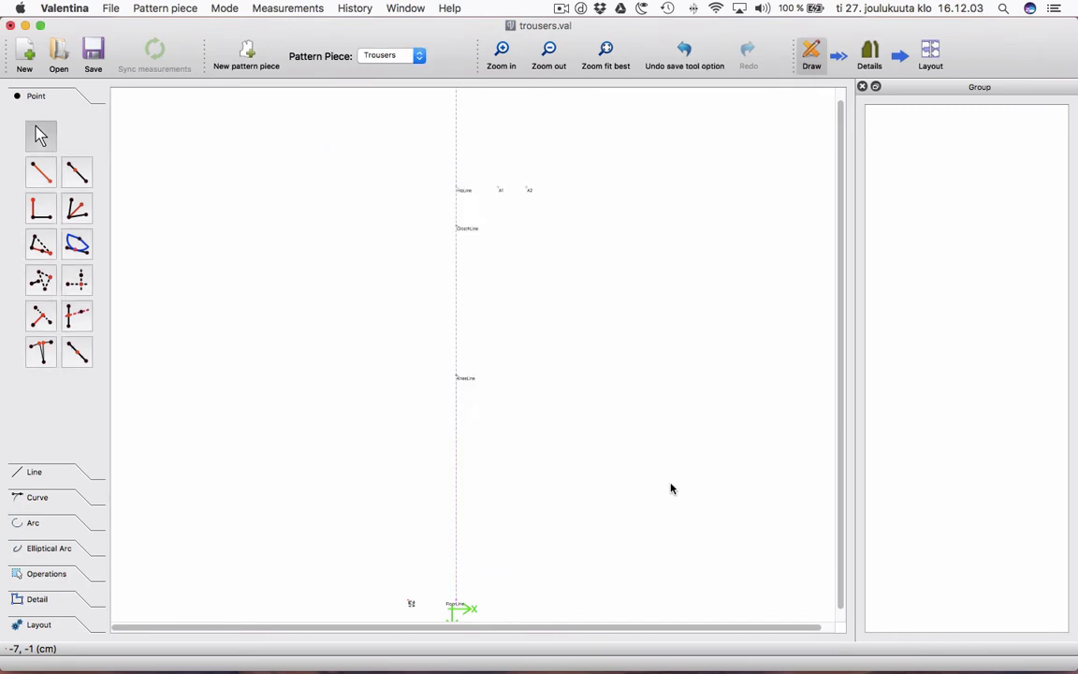
Create a point at distance along the line from A3 through FloorLine with length CurrentLength*2 and a solid deep pink line.
left_click(79, 355)
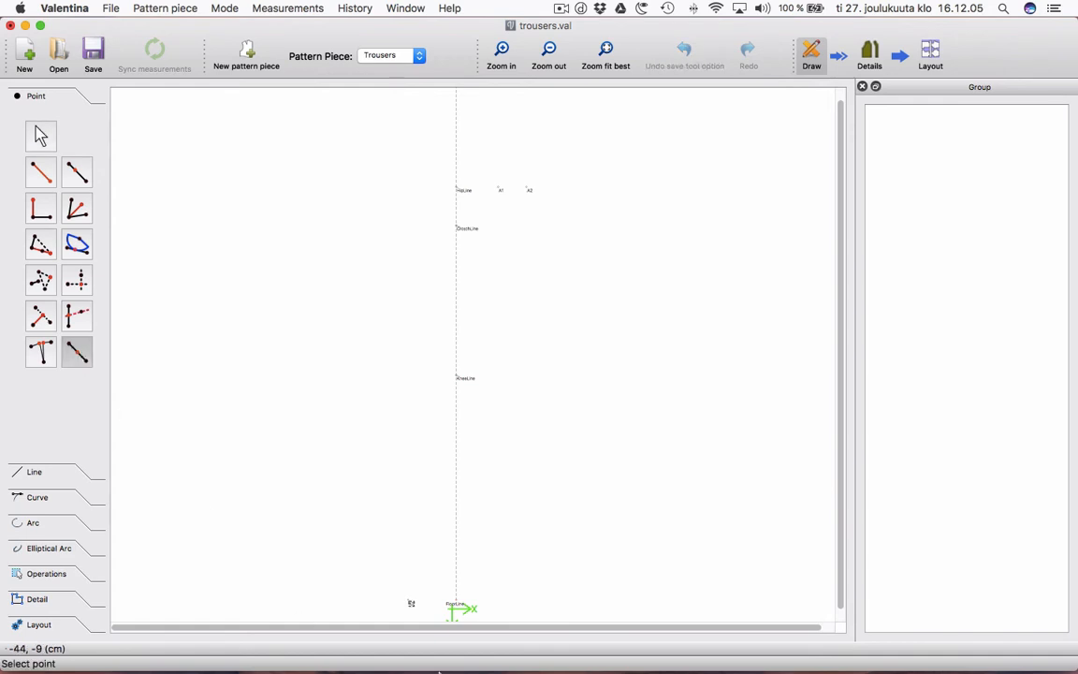
left_click(409, 602)
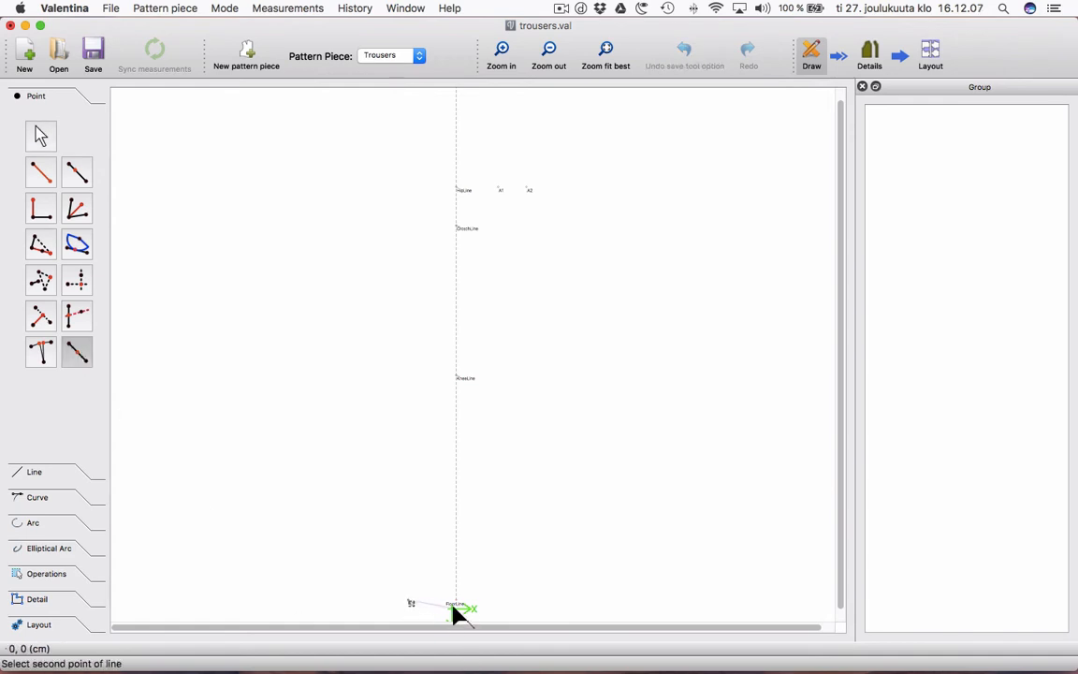
left_click(455, 605)
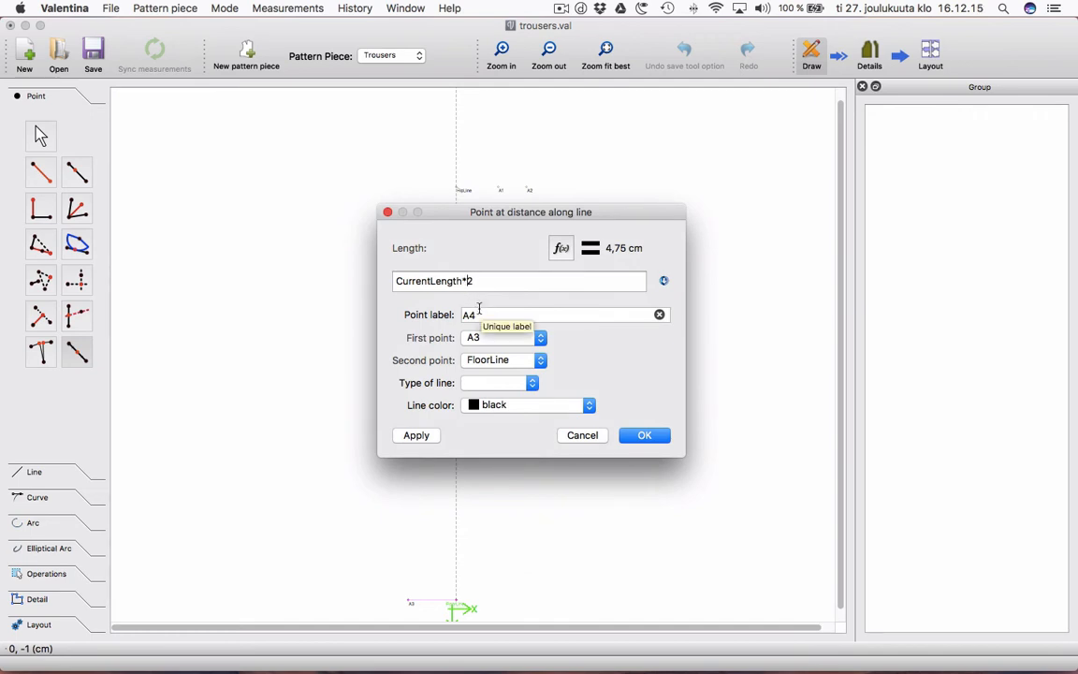
left_click(497, 383)
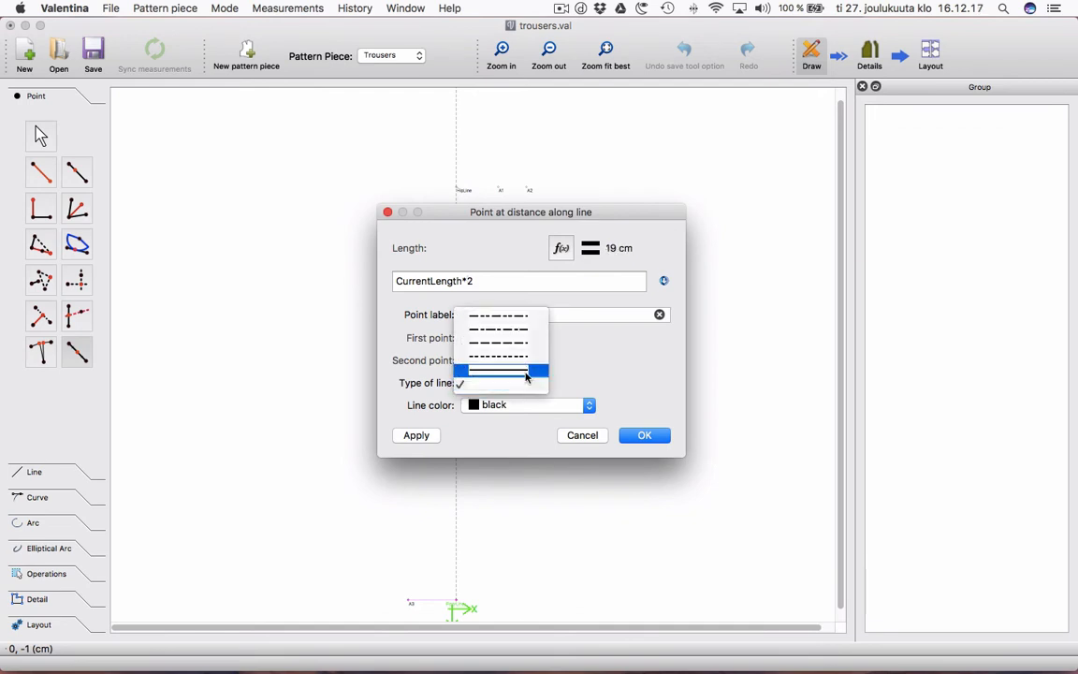
left_click(530, 369)
left_click(573, 407)
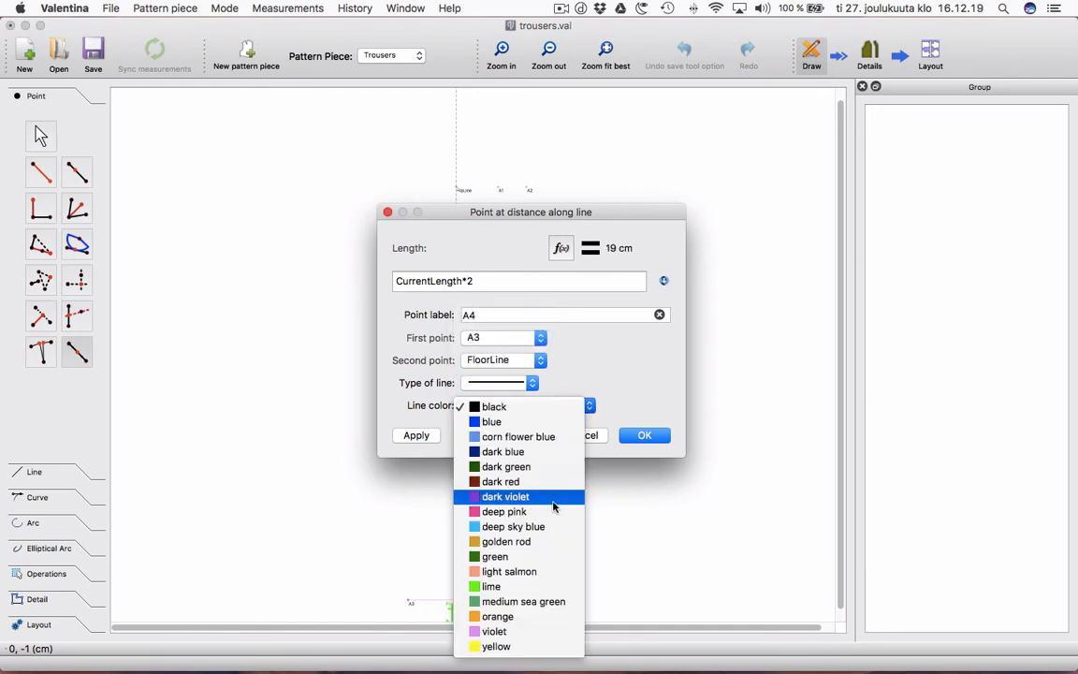
left_click(553, 512)
left_click(645, 437)
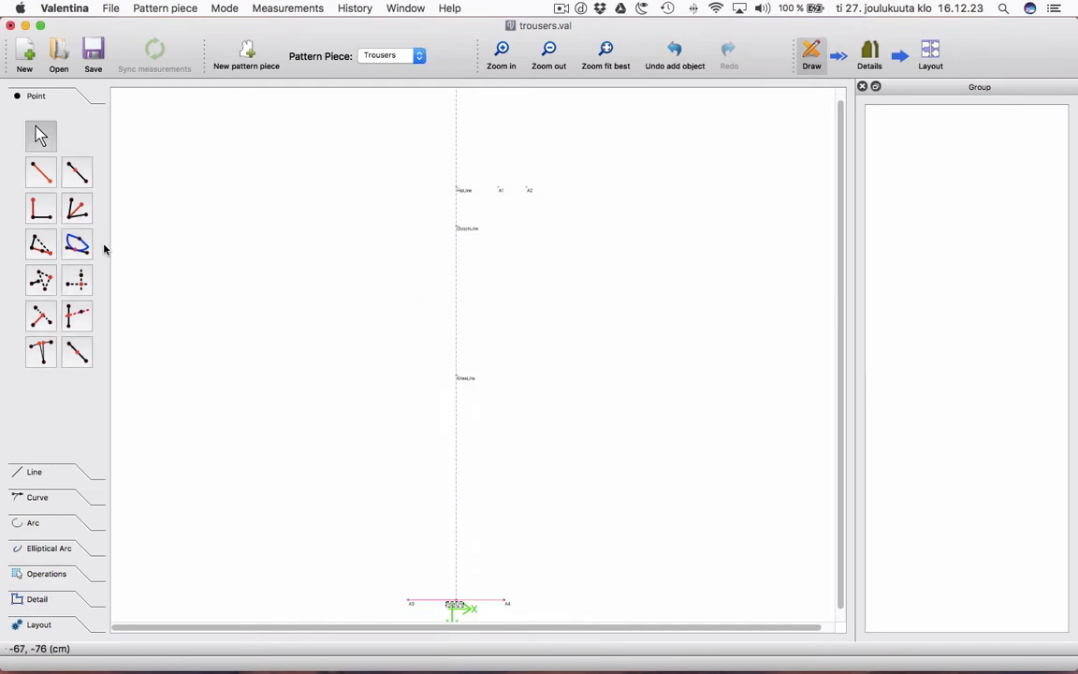
Create a point where line A4–A2 intersects an axis from CrotchLine.
left_click(78, 316)
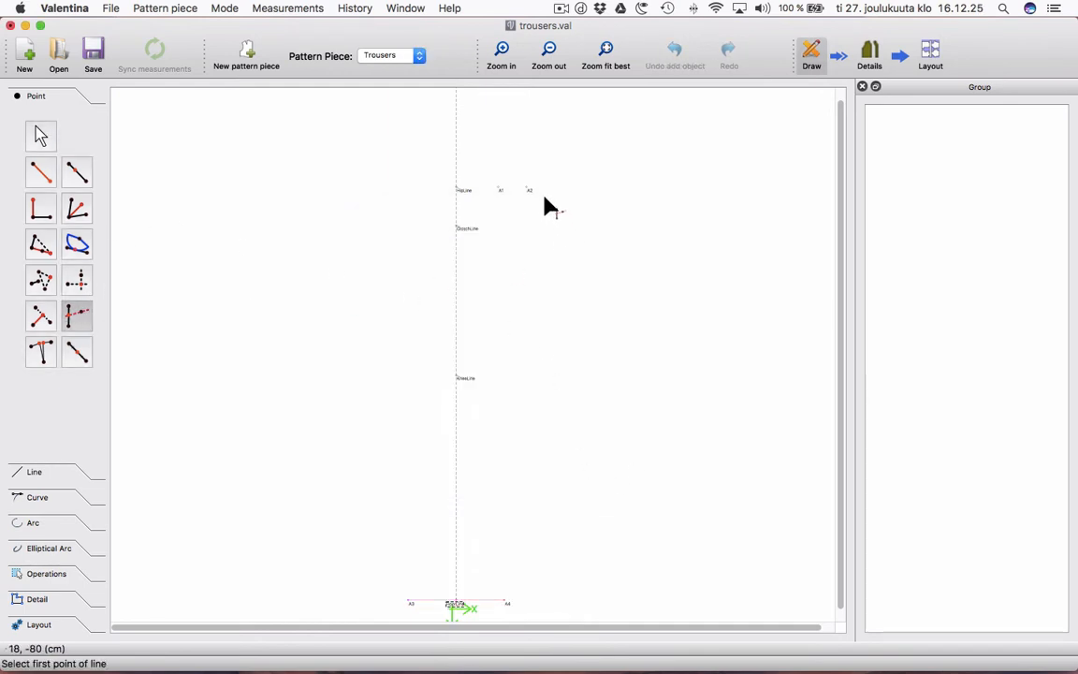
left_click(507, 605)
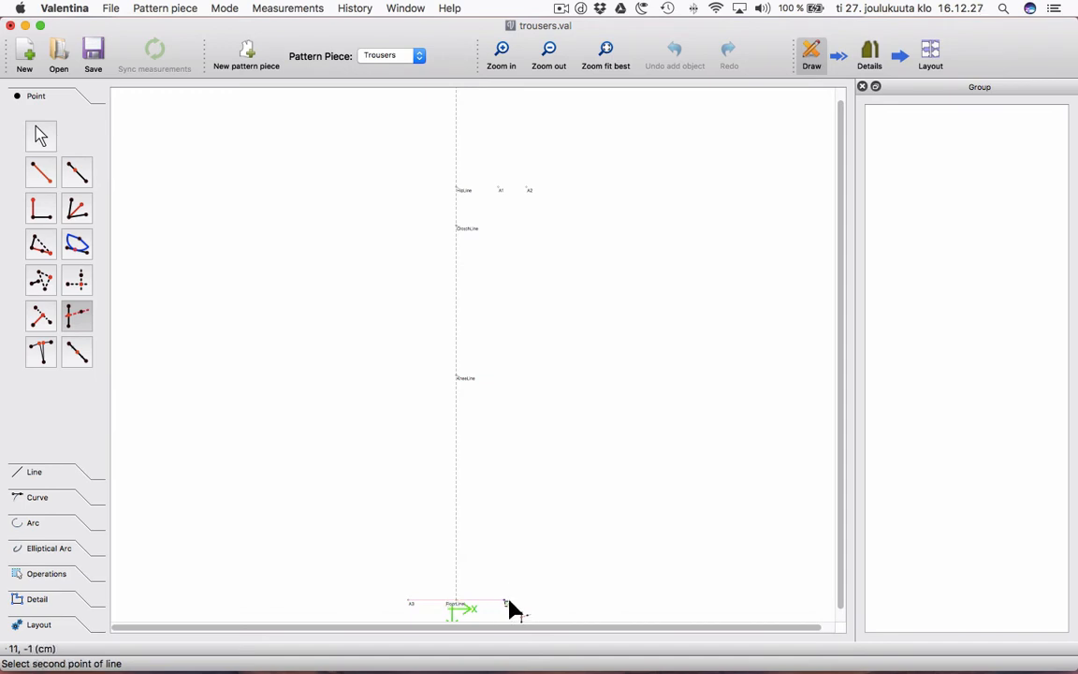
left_click(529, 190)
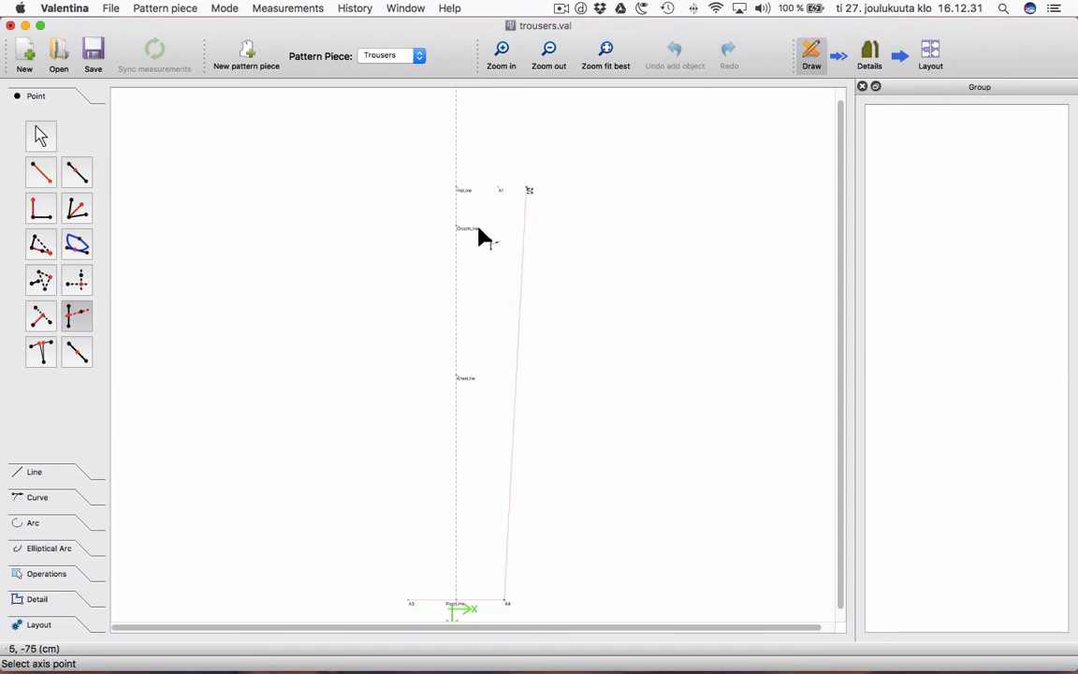
left_click(475, 233)
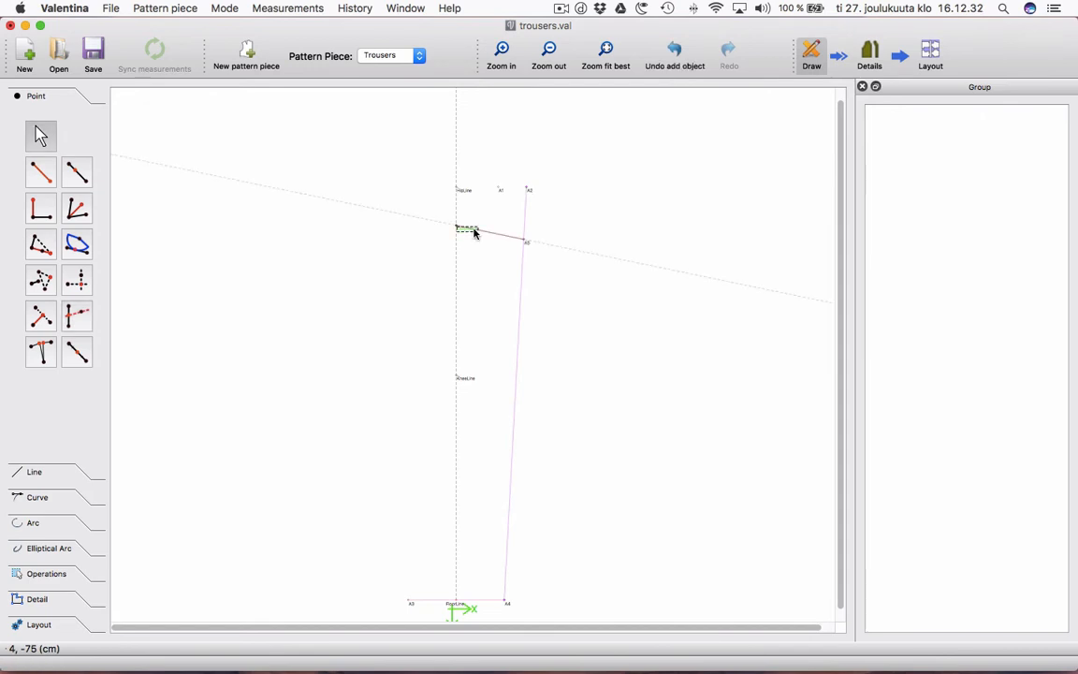
Set the new crotch-level intersection point's angle to 0, its label to CrotchPointFront and its line type to short dashes.
right_click(526, 244)
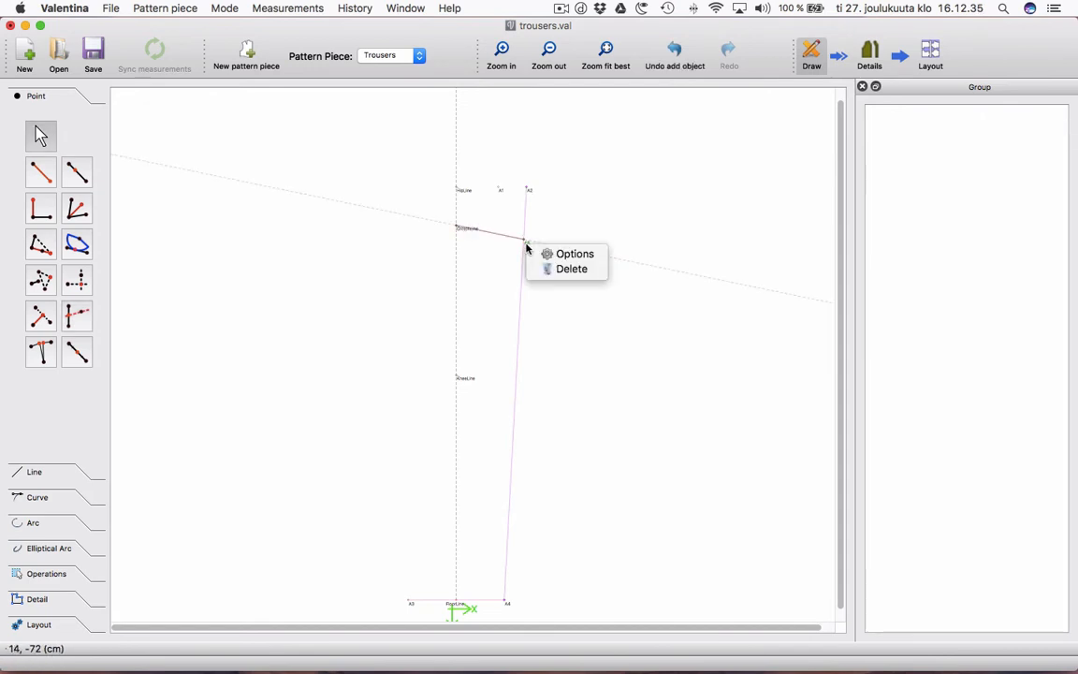
left_click(554, 253)
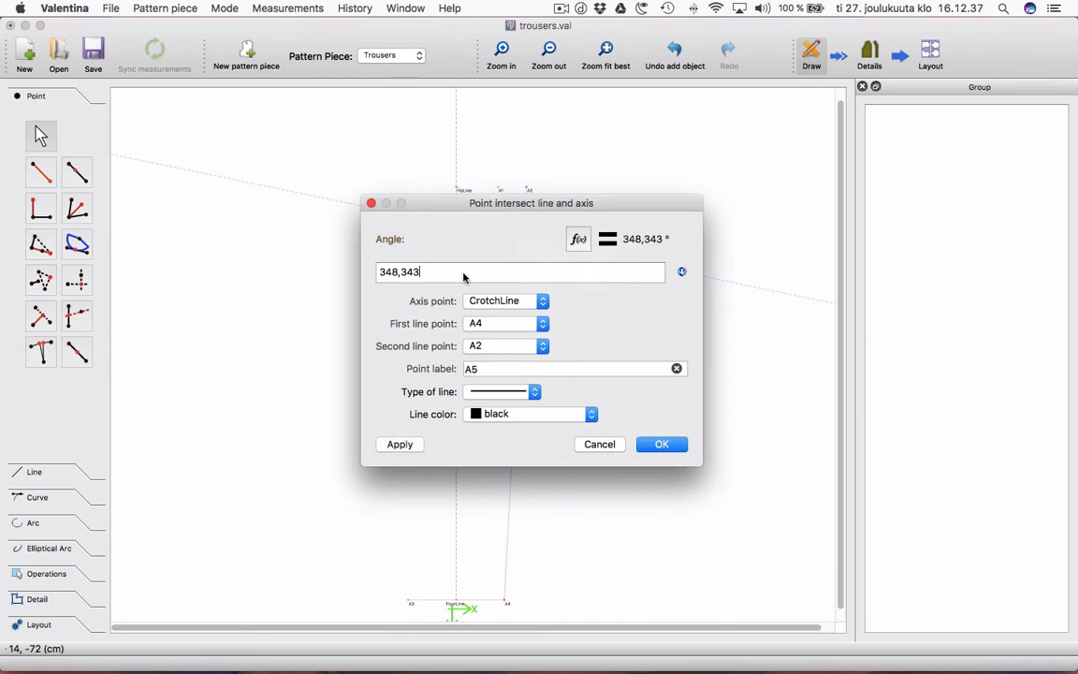
type("0")
left_click(490, 370)
left_click_drag(489, 370, 449, 366)
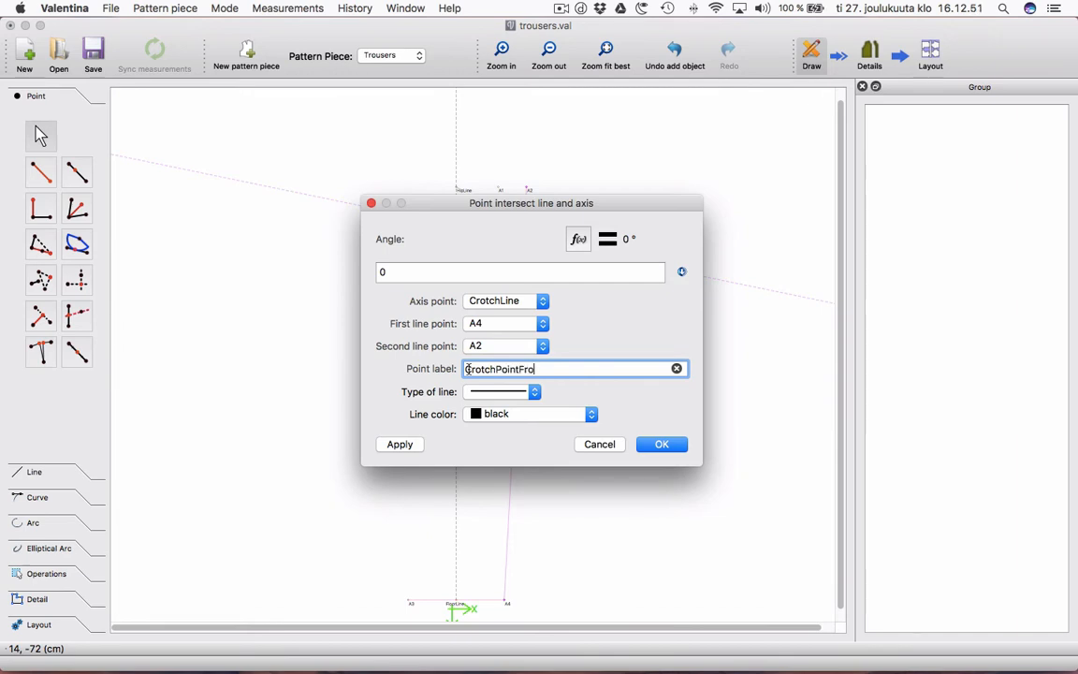
type("nt")
left_click(537, 393)
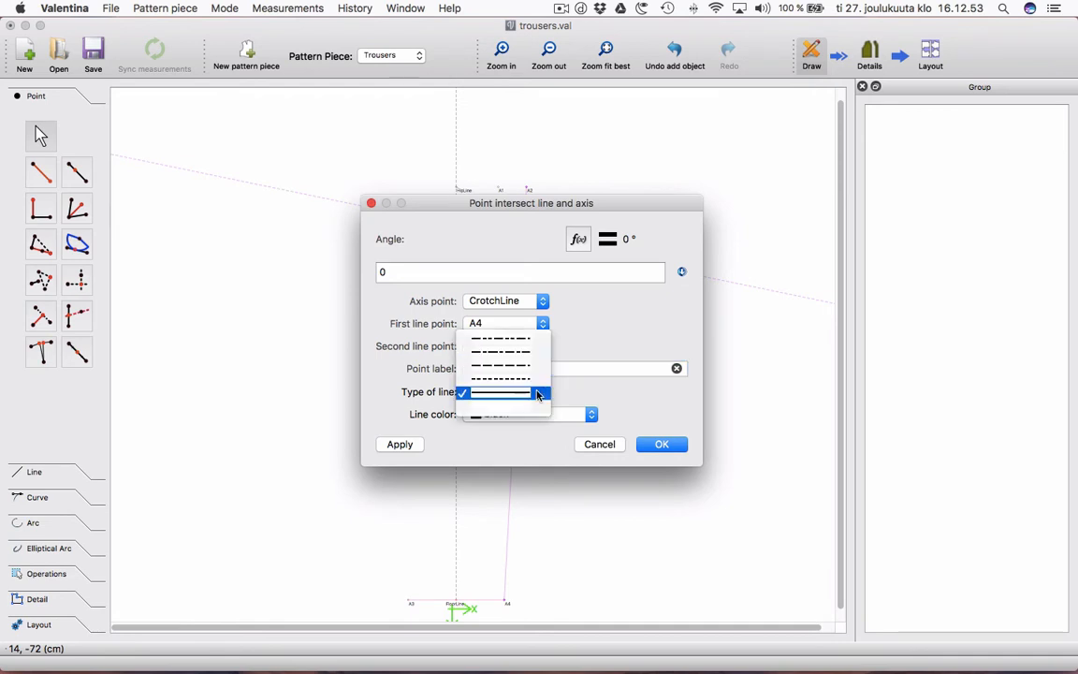
left_click(527, 379)
left_click(657, 445)
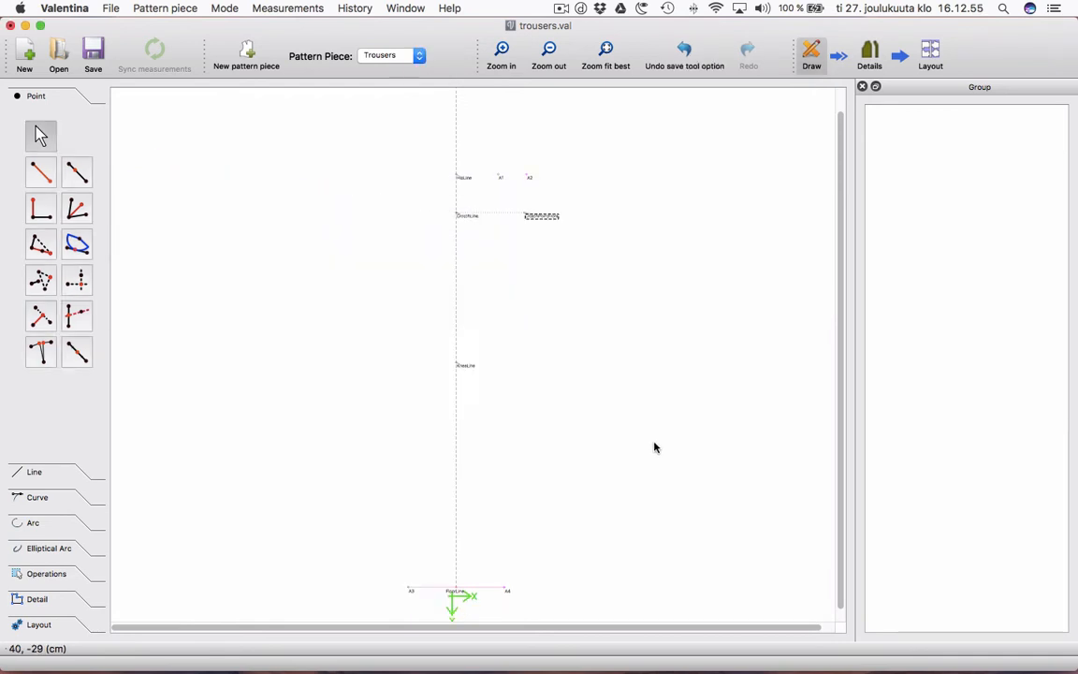
left_click(615, 428)
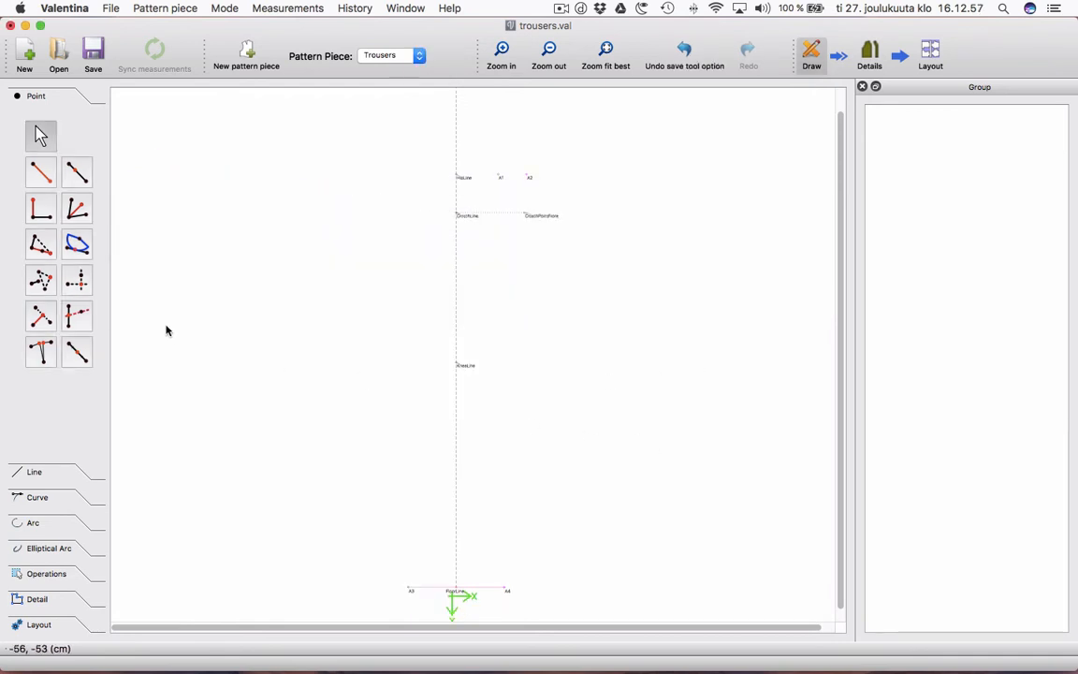
Create a point where line A4–A2 intersects an axis from KneeLine.
left_click(77, 319)
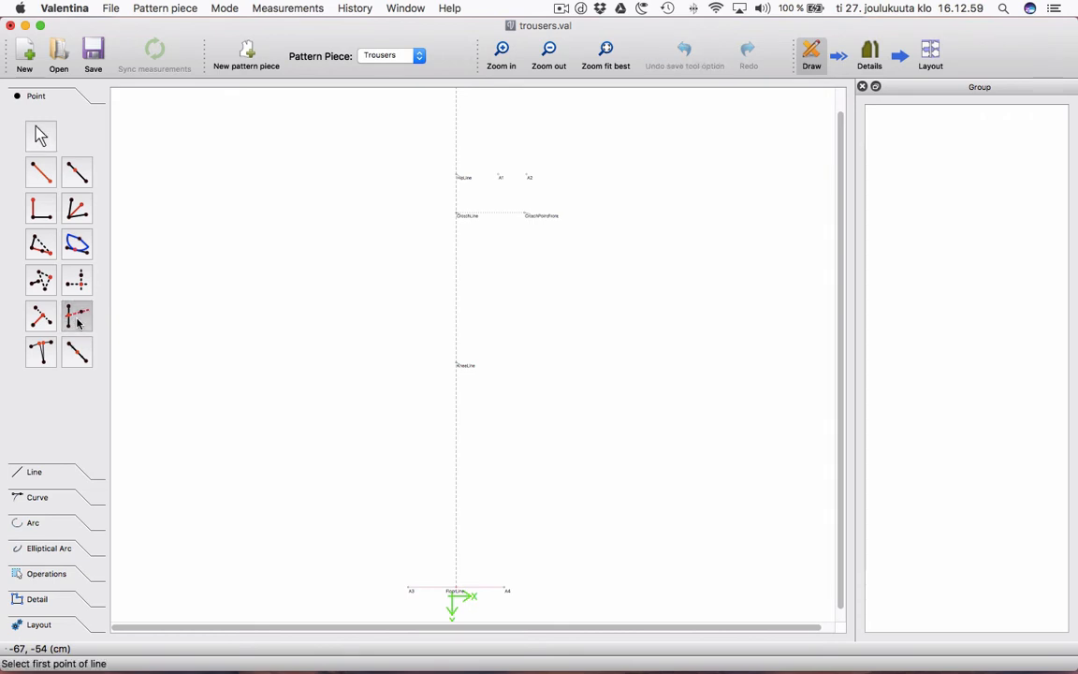
left_click(505, 585)
left_click(529, 203)
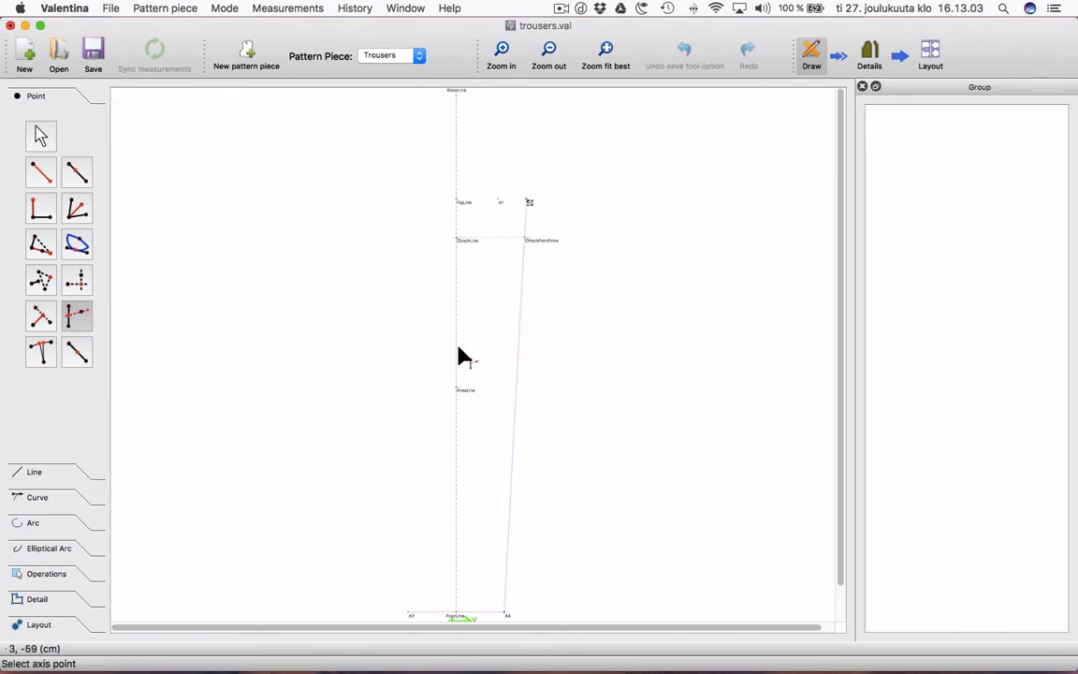
left_click(460, 390)
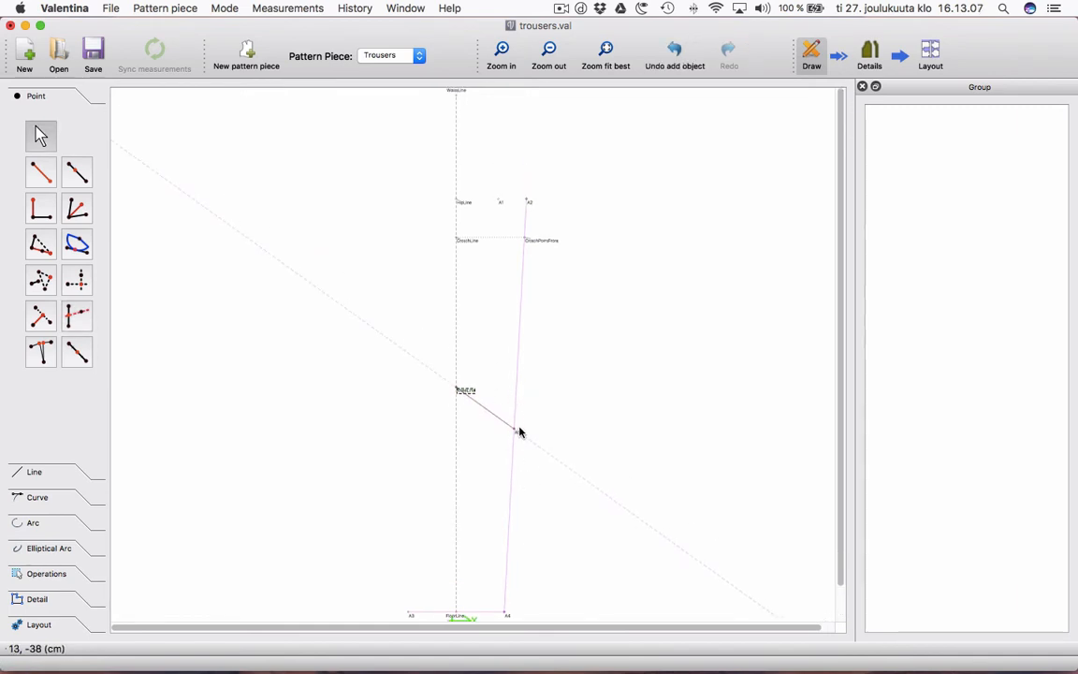
Set the knee-level intersection point's angle to 0 and its line type to none.
right_click(517, 433)
left_click(541, 442)
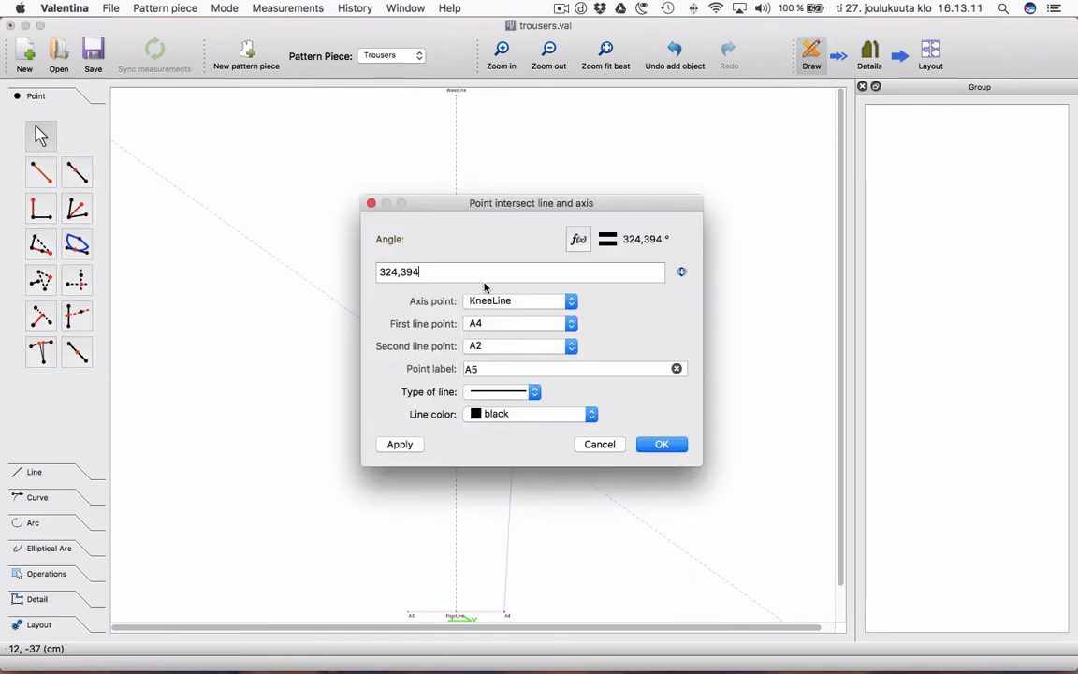
left_click_drag(424, 272, 357, 273)
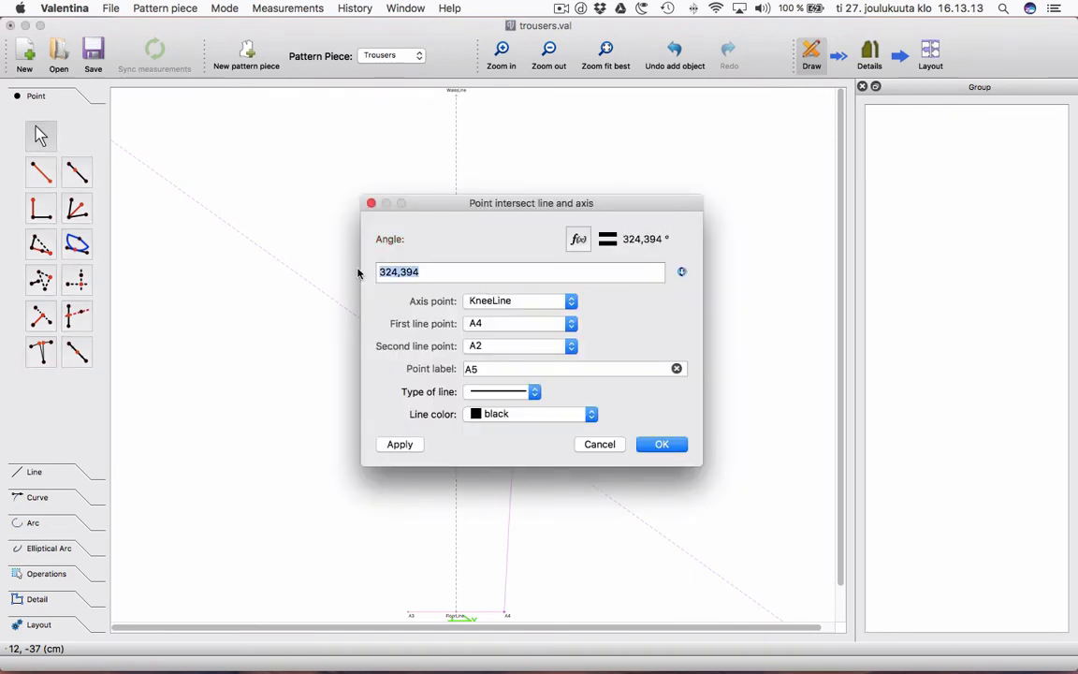
type("0")
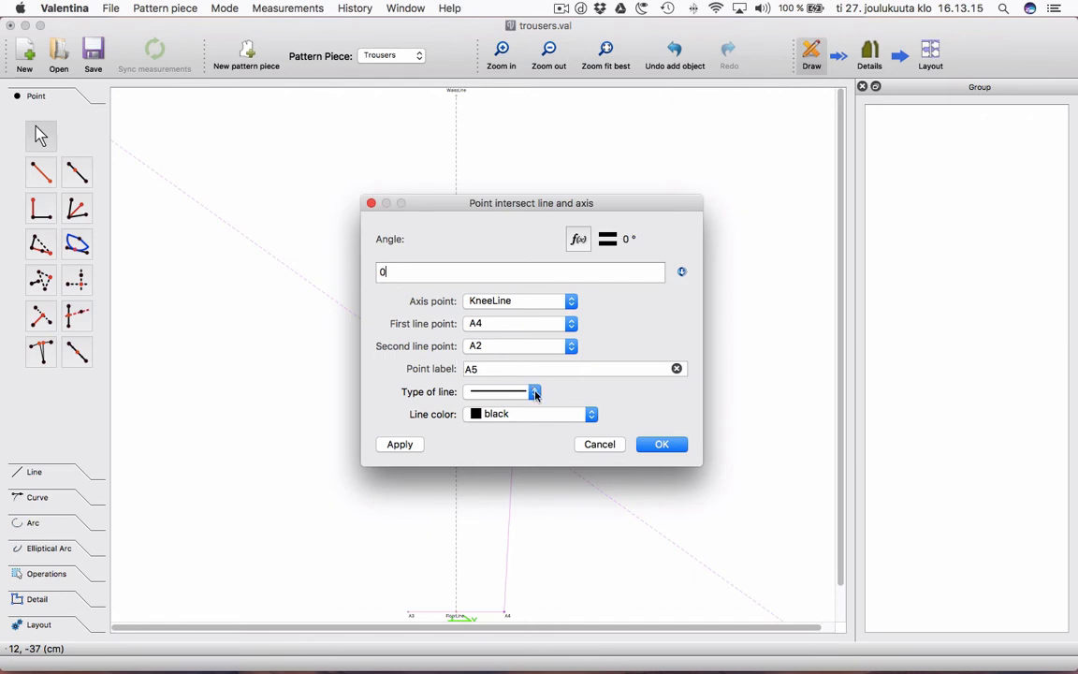
left_click(535, 394)
left_click(524, 409)
left_click(668, 444)
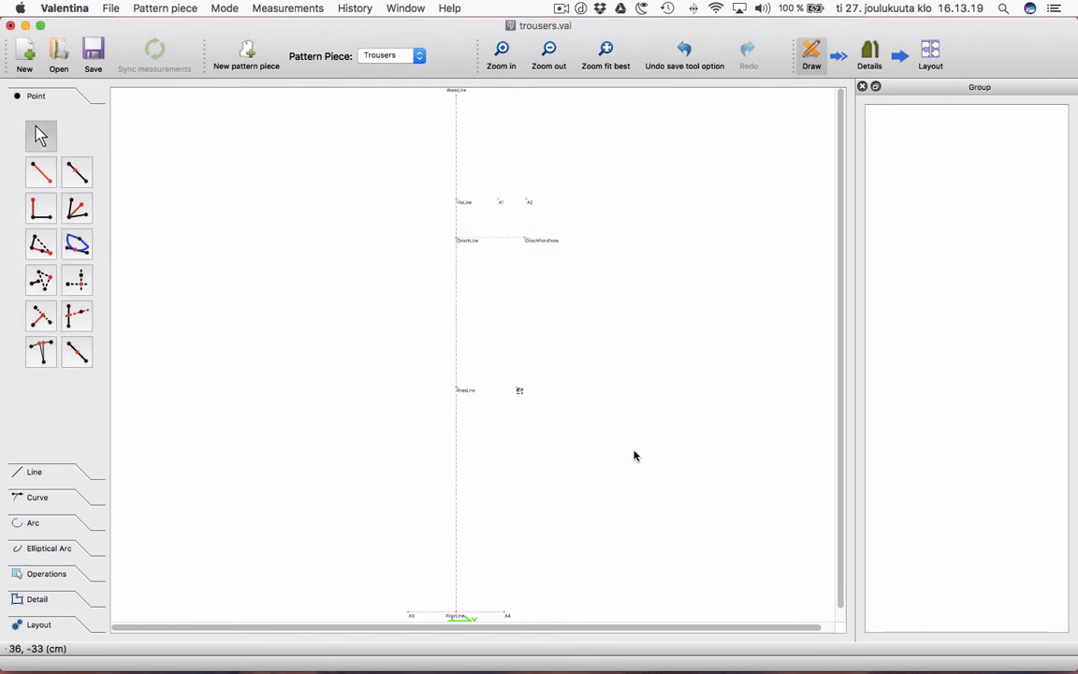
Add a new increment directly below #AlterationValues in the table of variables and name it KneeLineGirthReduce.
left_click(503, 51)
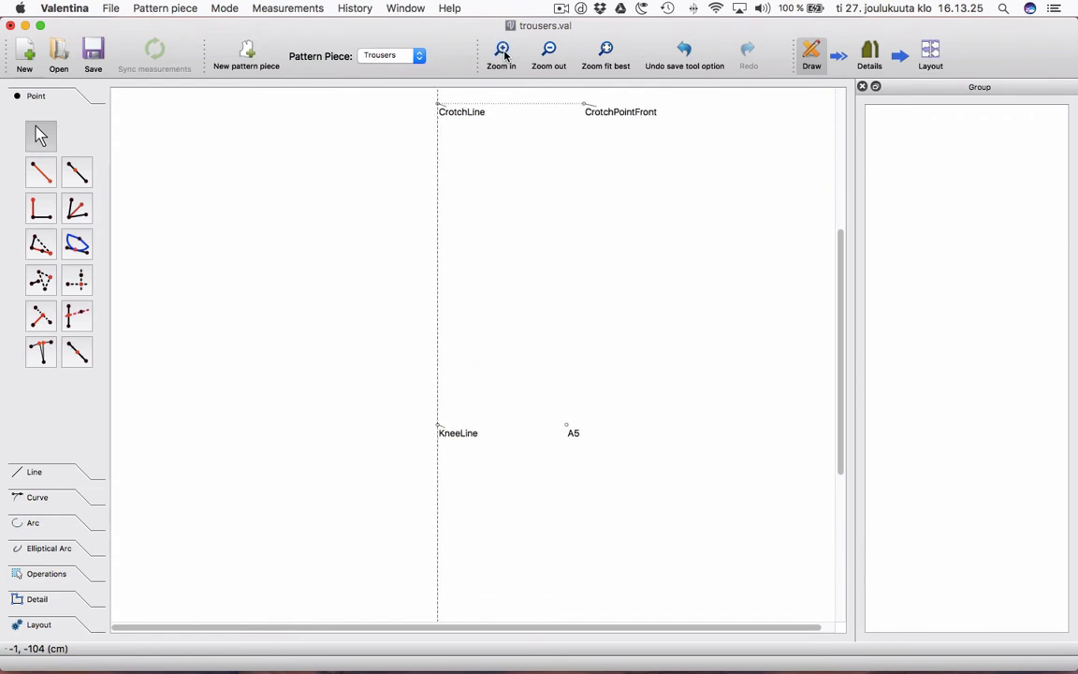
left_click(503, 52)
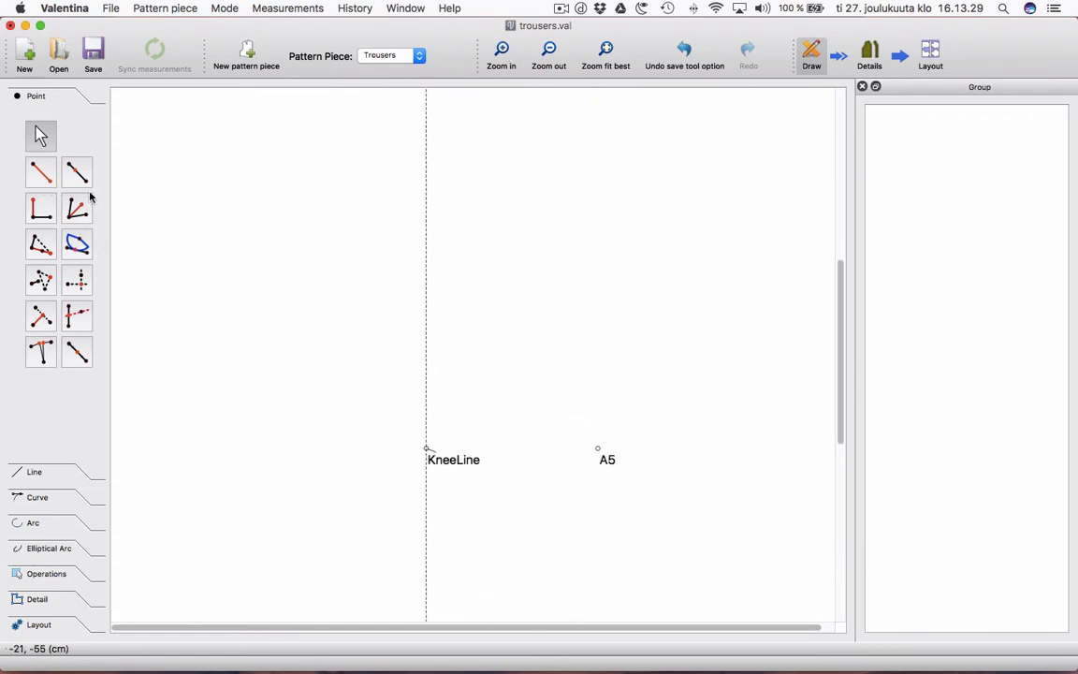
left_click(313, 9)
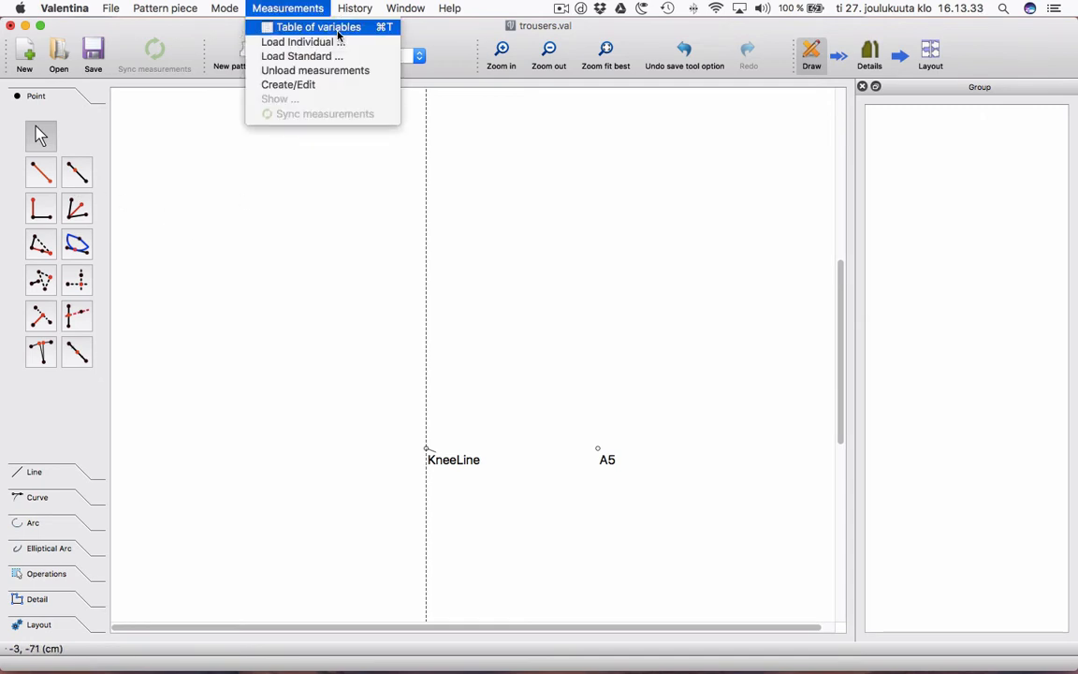
left_click(338, 32)
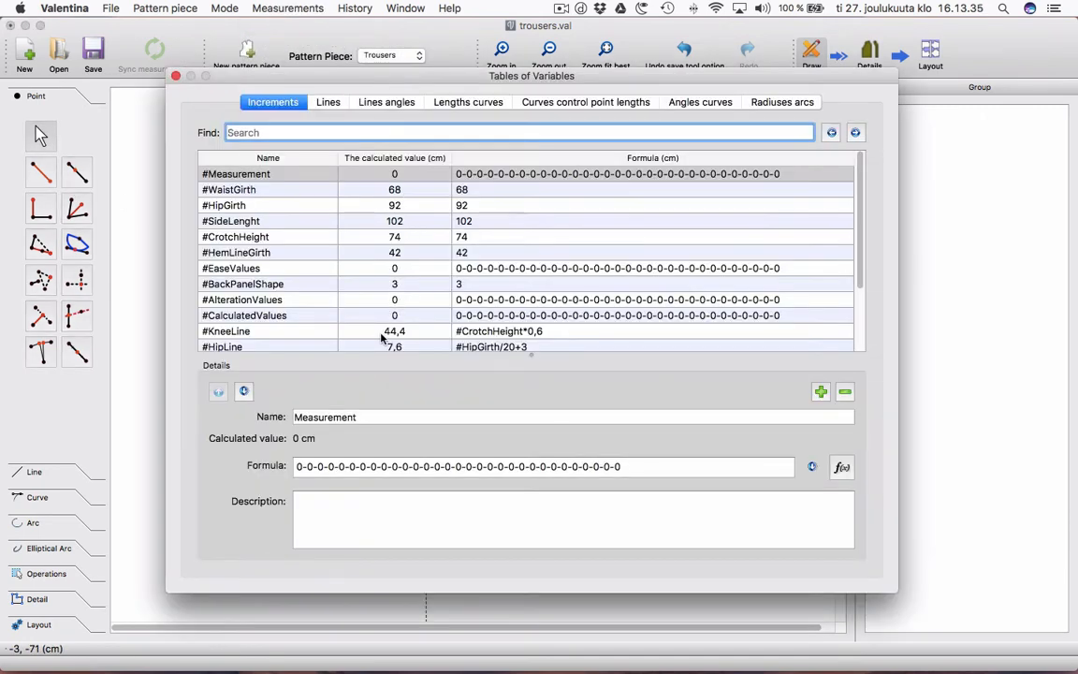
left_click(243, 300)
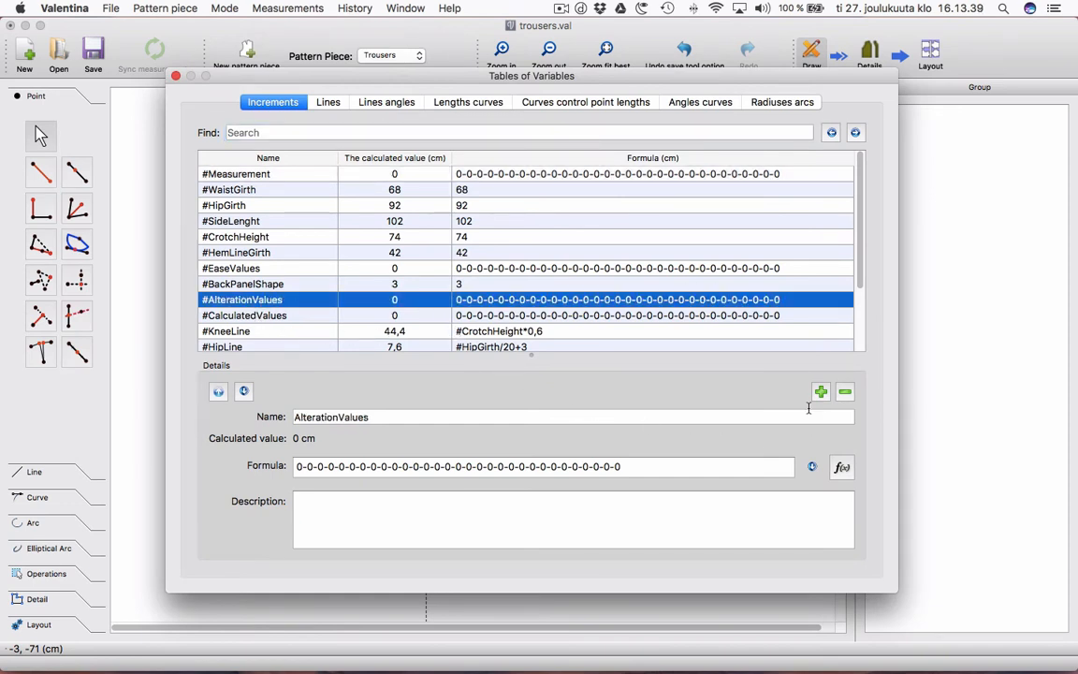
left_click(820, 392)
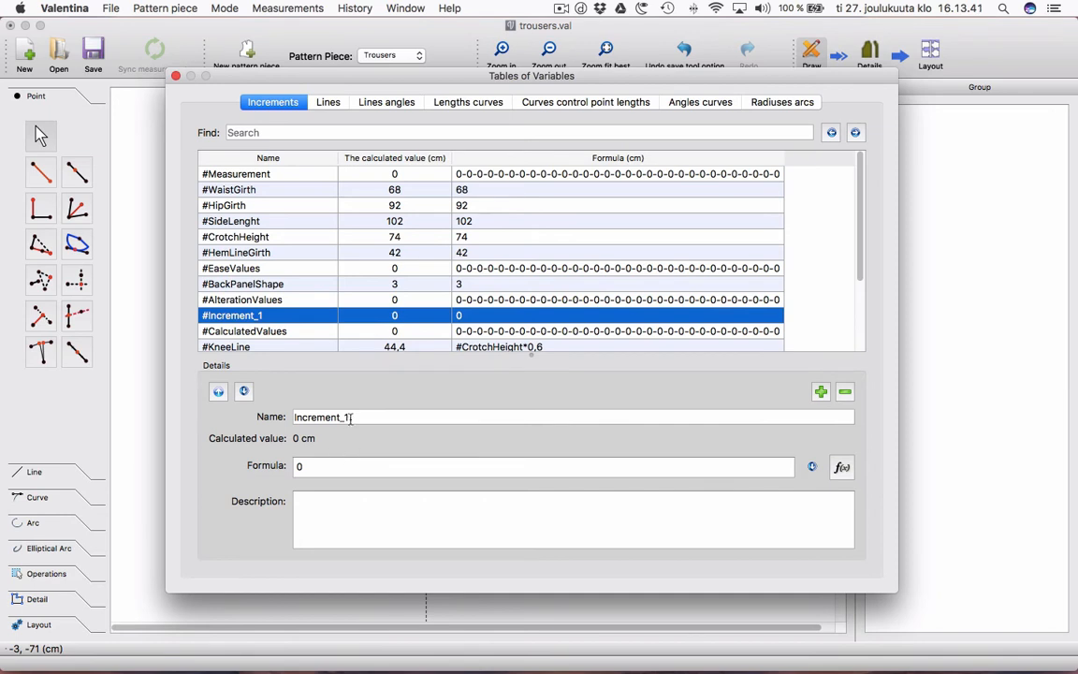
key("Tab")
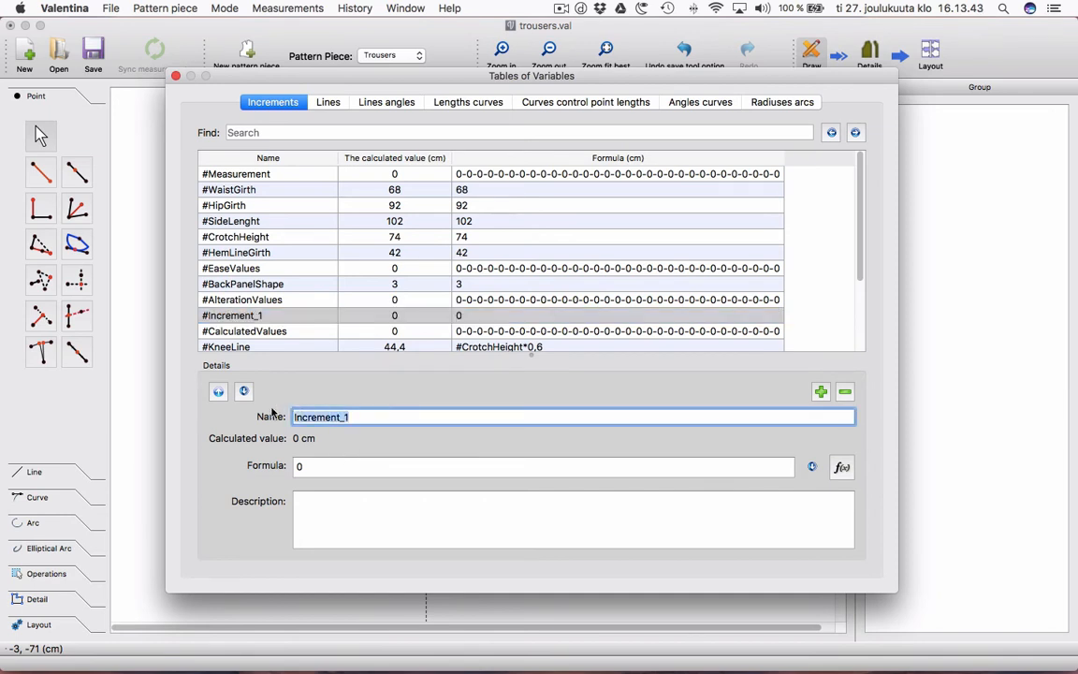
type("KneeLineGi")
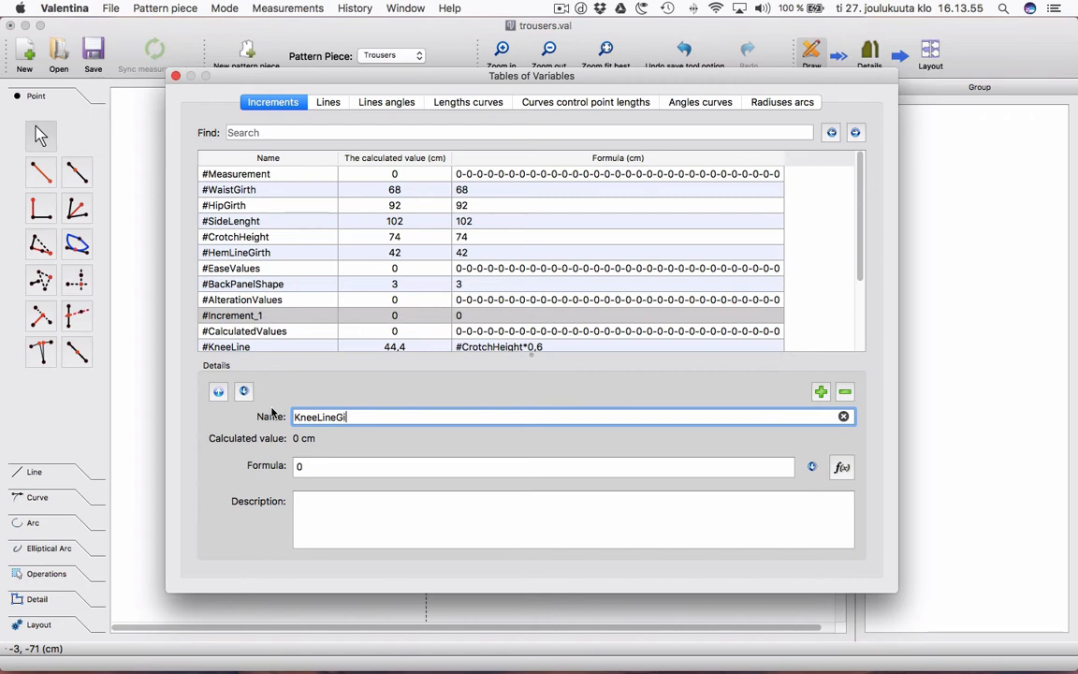
type("thReduce")
Set the KneeLineGirthReduce formula to 0,5 and close the table of variables.
key("Tab")
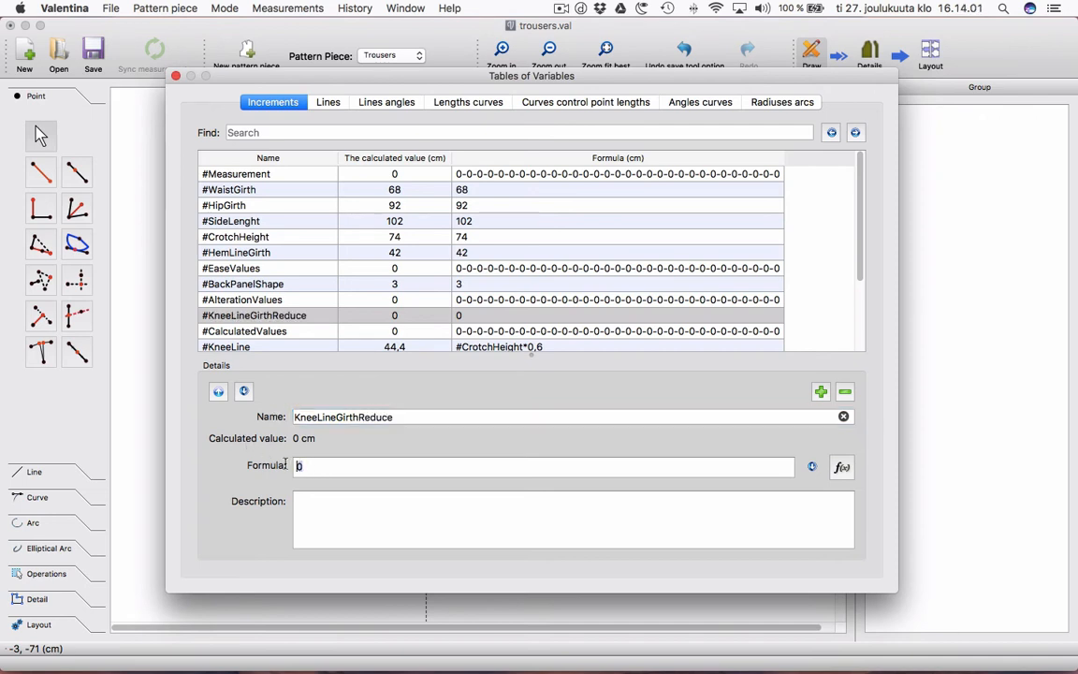
type("0,")
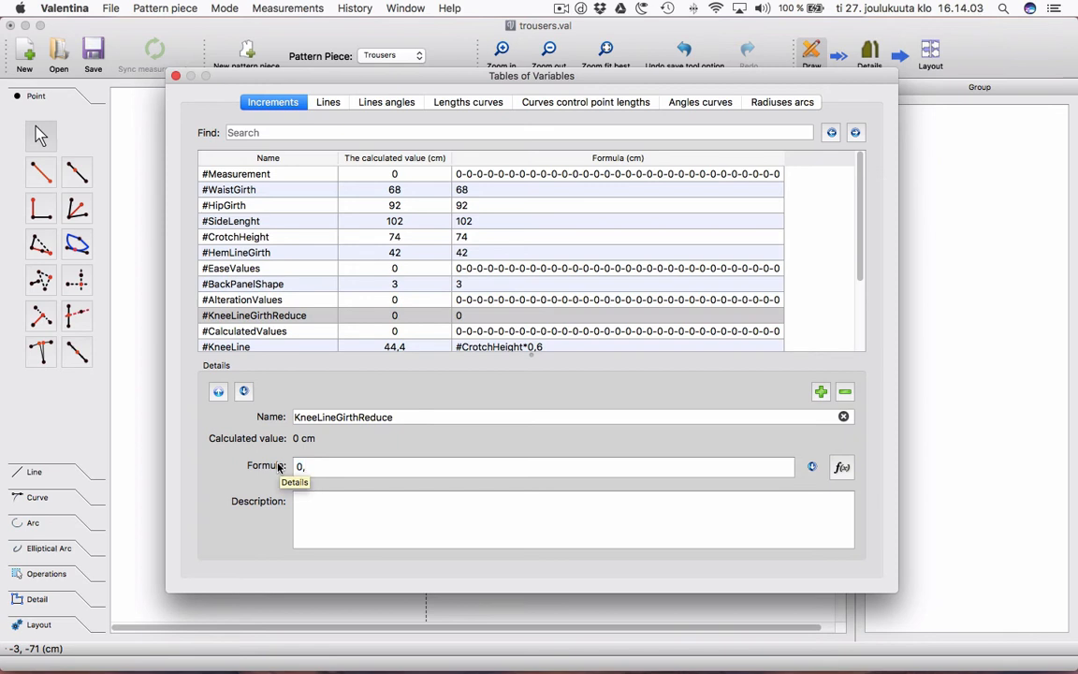
type("5")
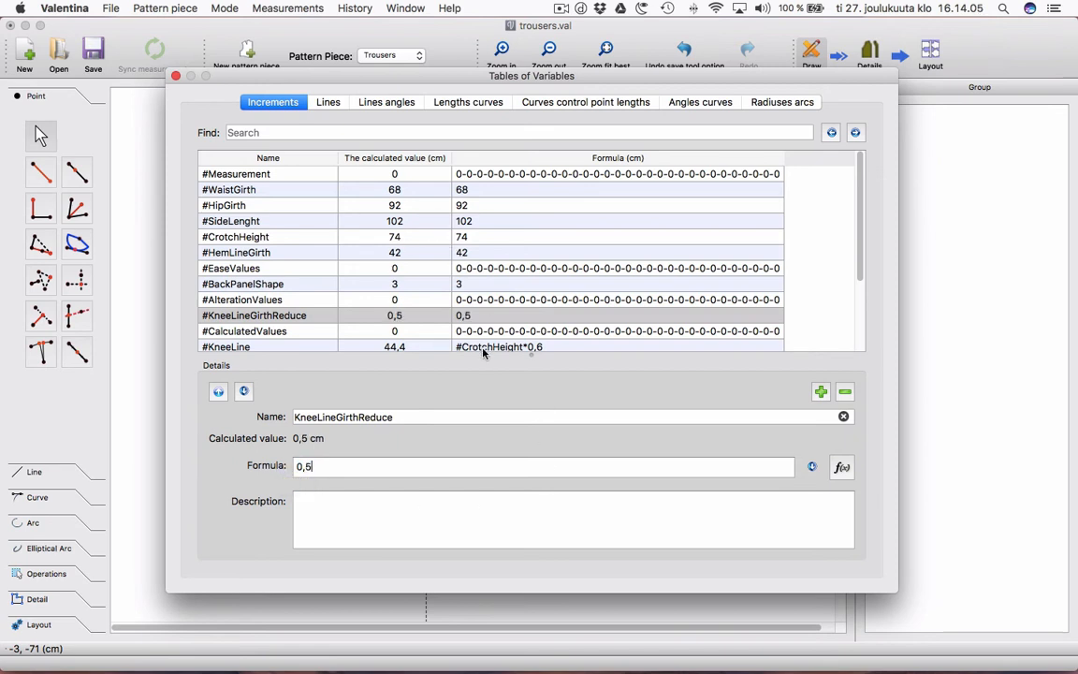
left_click(175, 75)
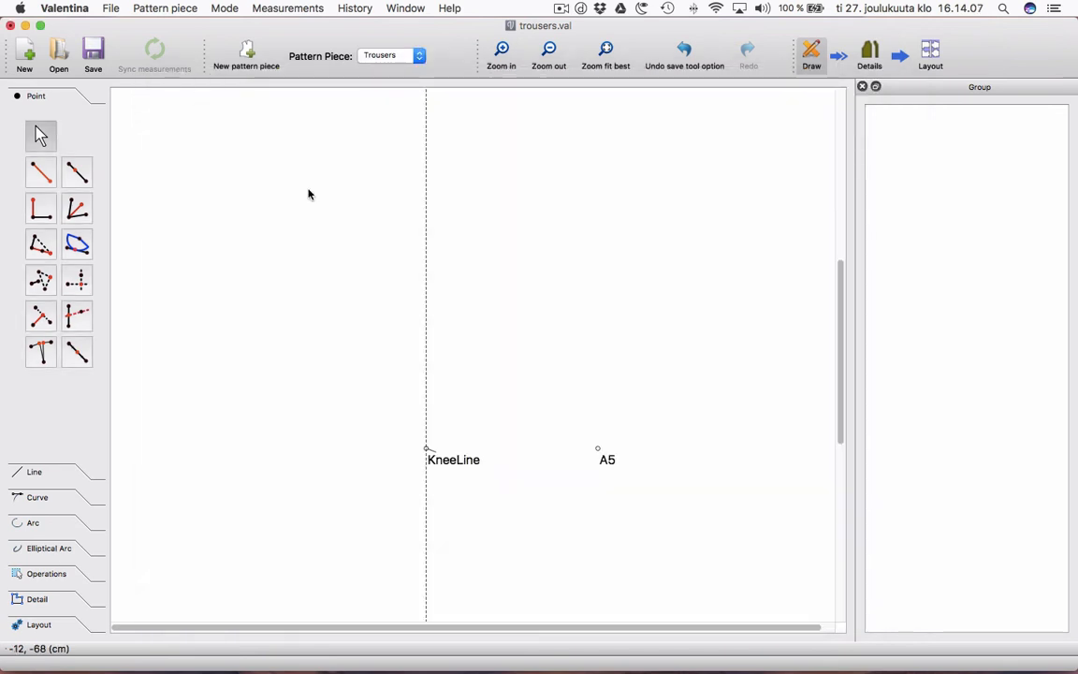
Start a point along a line at knee level, using A5 as the line's first point.
left_click(76, 172)
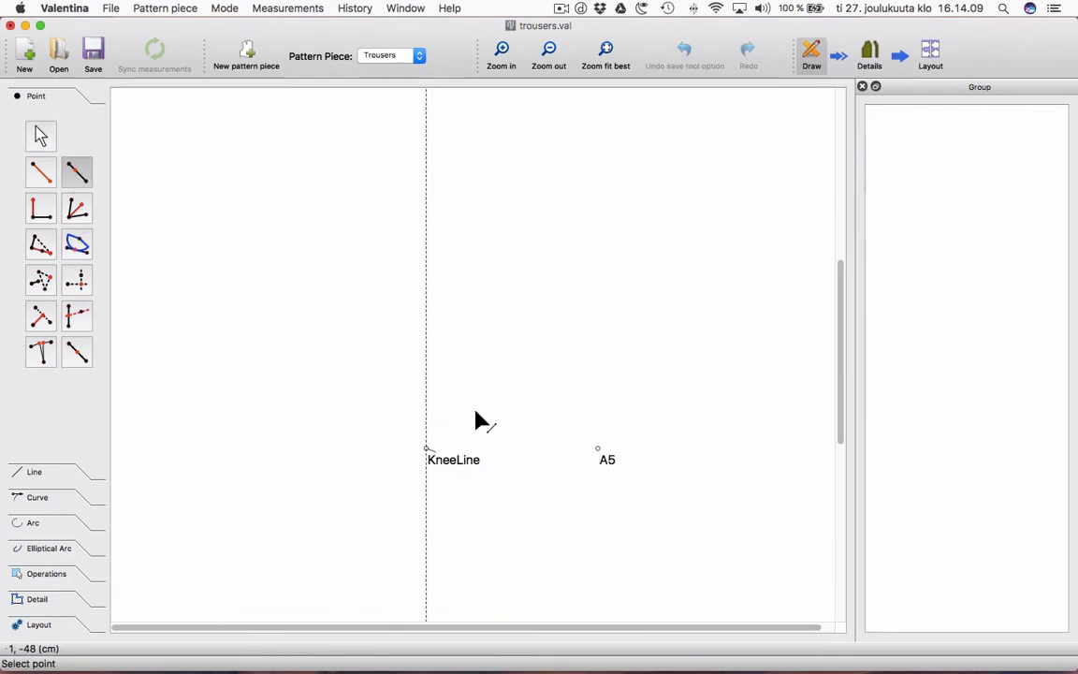
left_click(606, 463)
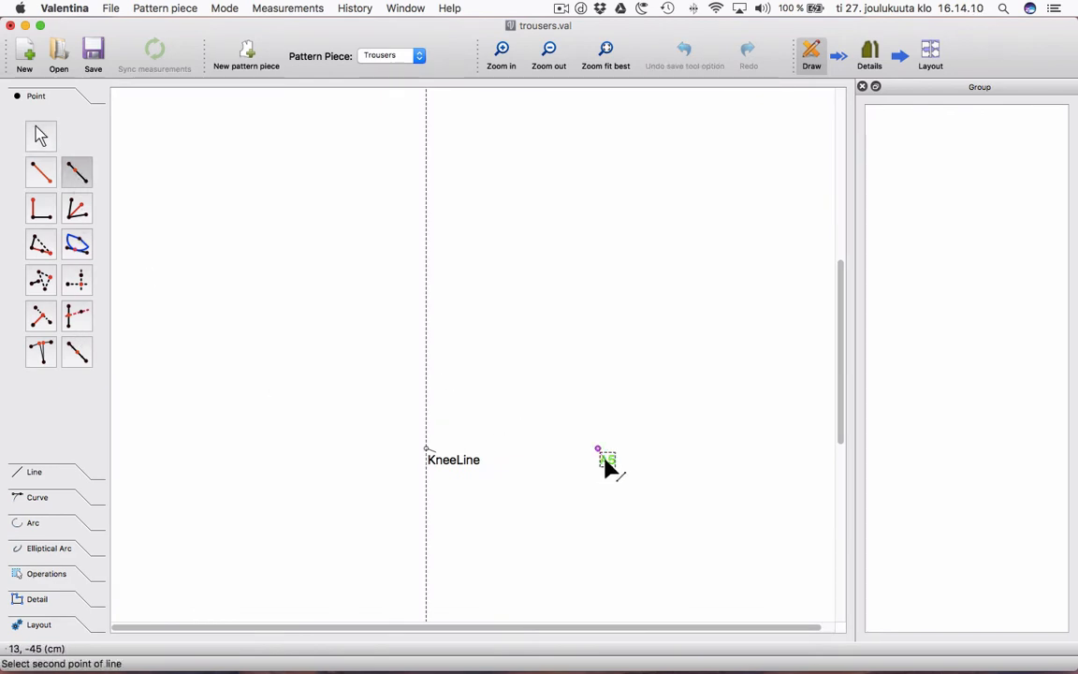
Add point A6 on the line from A5 toward KneeLine at length #KneeLineGirthReduce, and move the A5 and A6 labels apart.
left_click(428, 452)
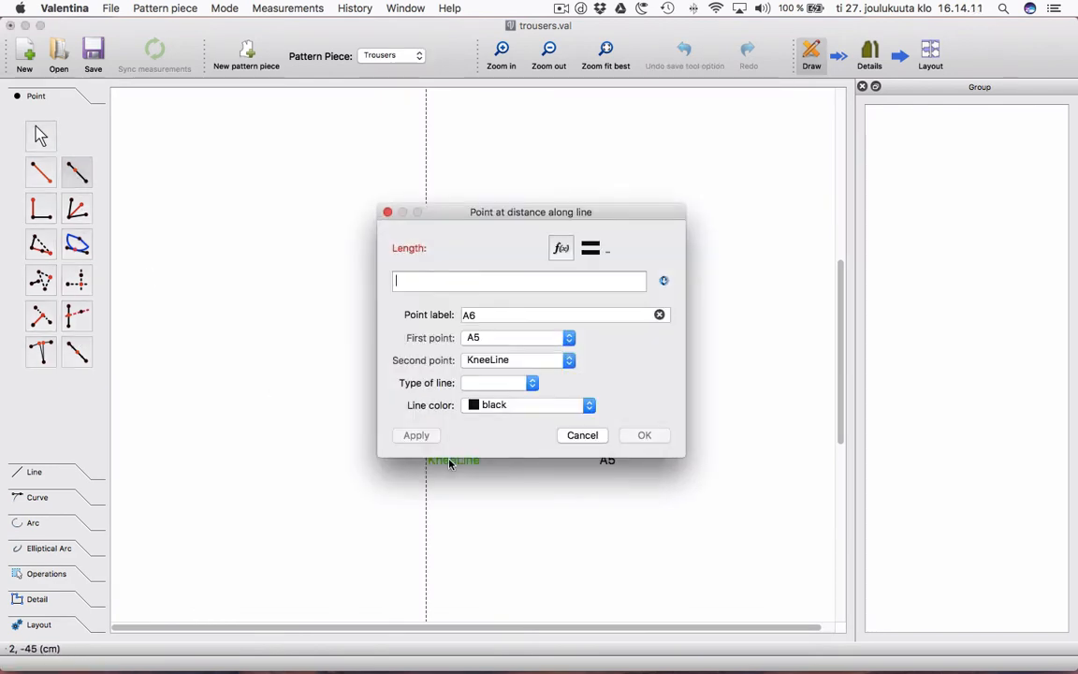
left_click(561, 245)
left_click(384, 351)
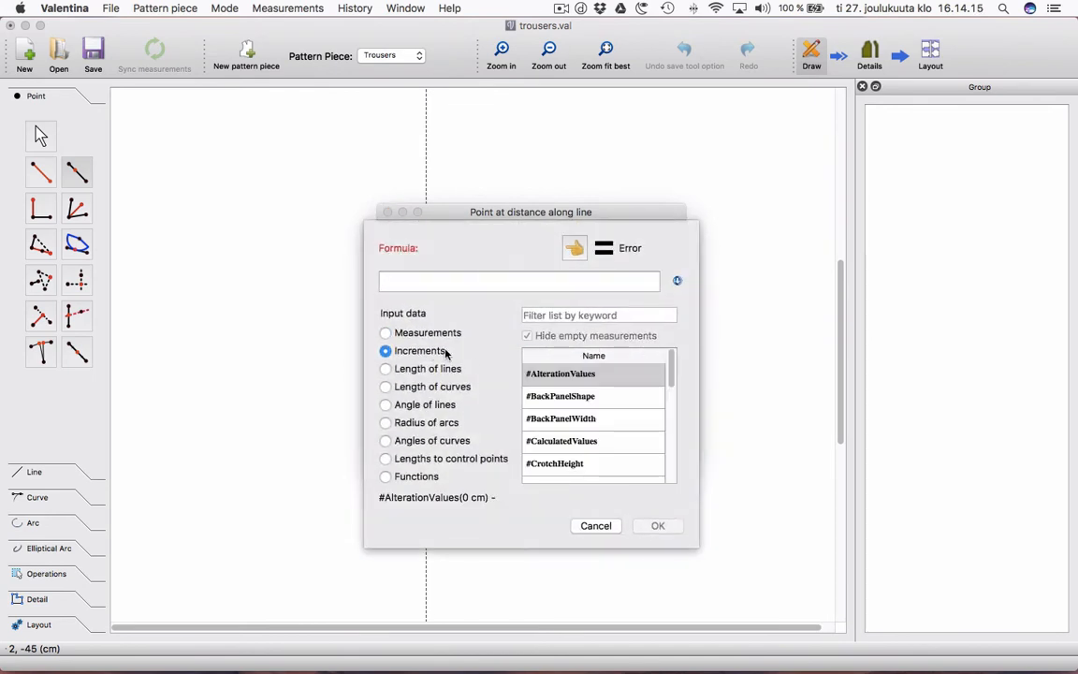
left_click(554, 316)
type("kn")
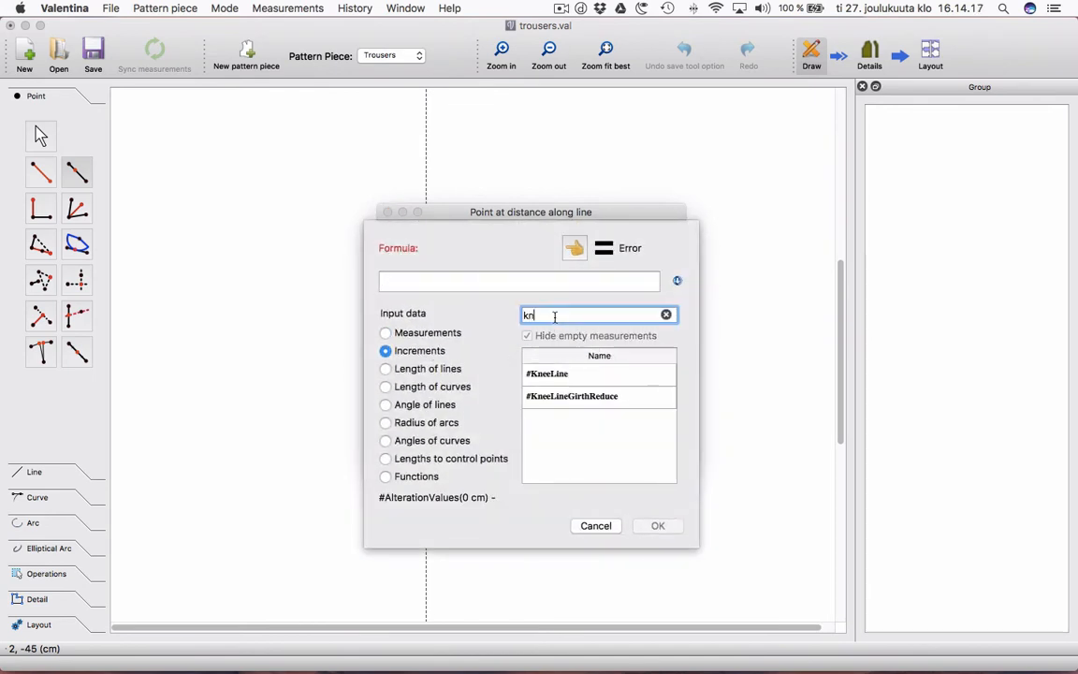
type("ee")
double_click(586, 397)
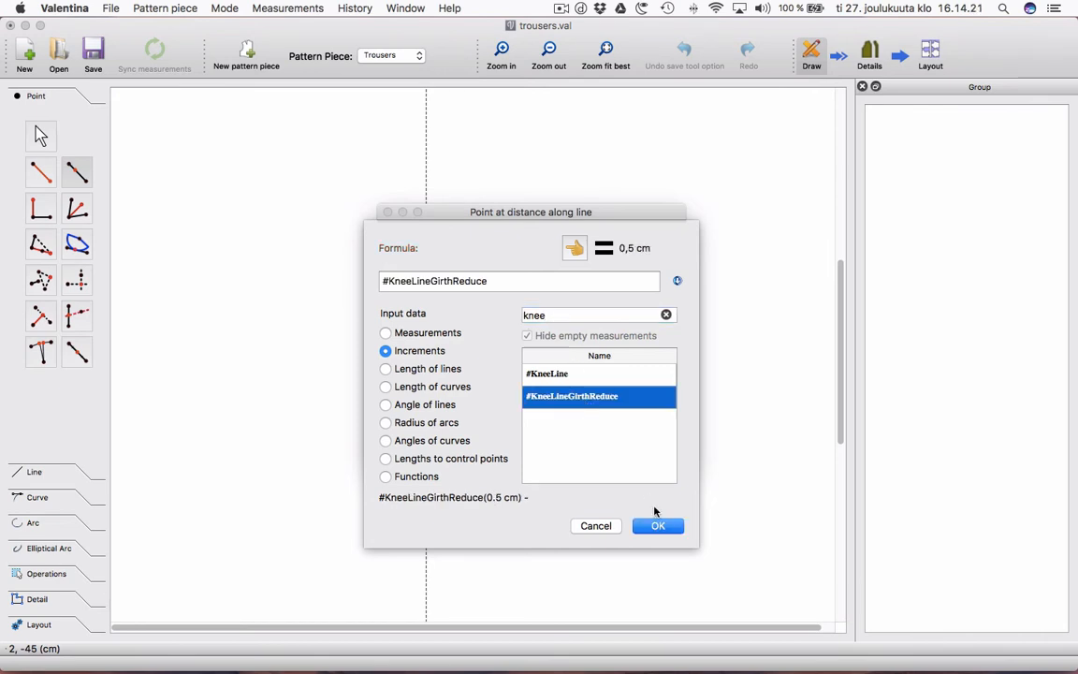
left_click(659, 526)
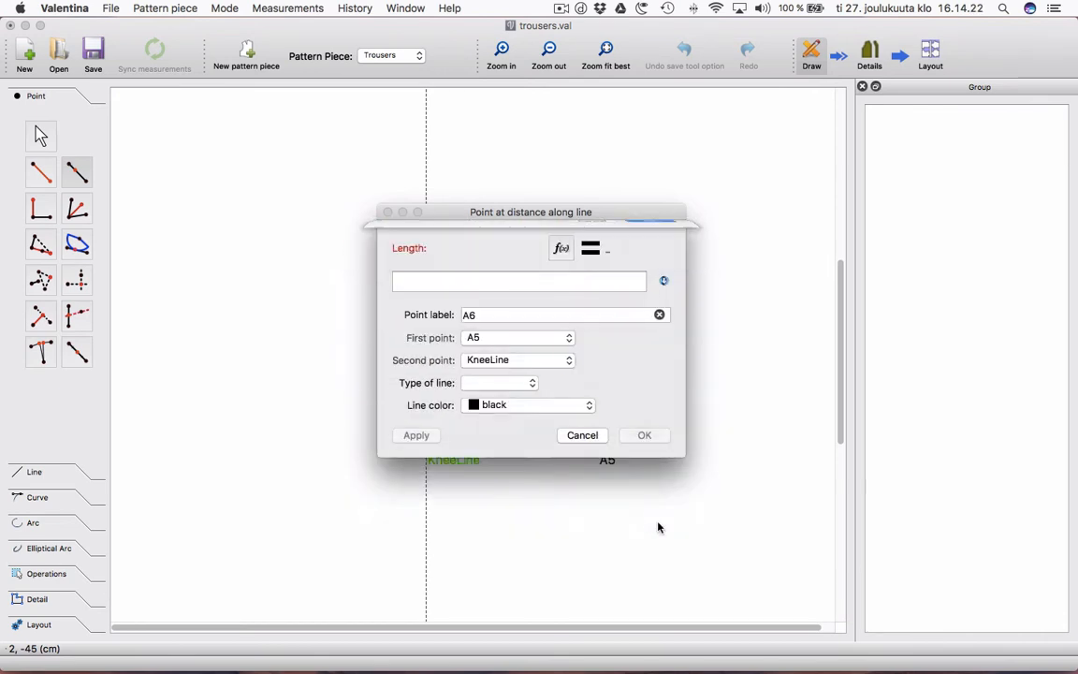
left_click(644, 437)
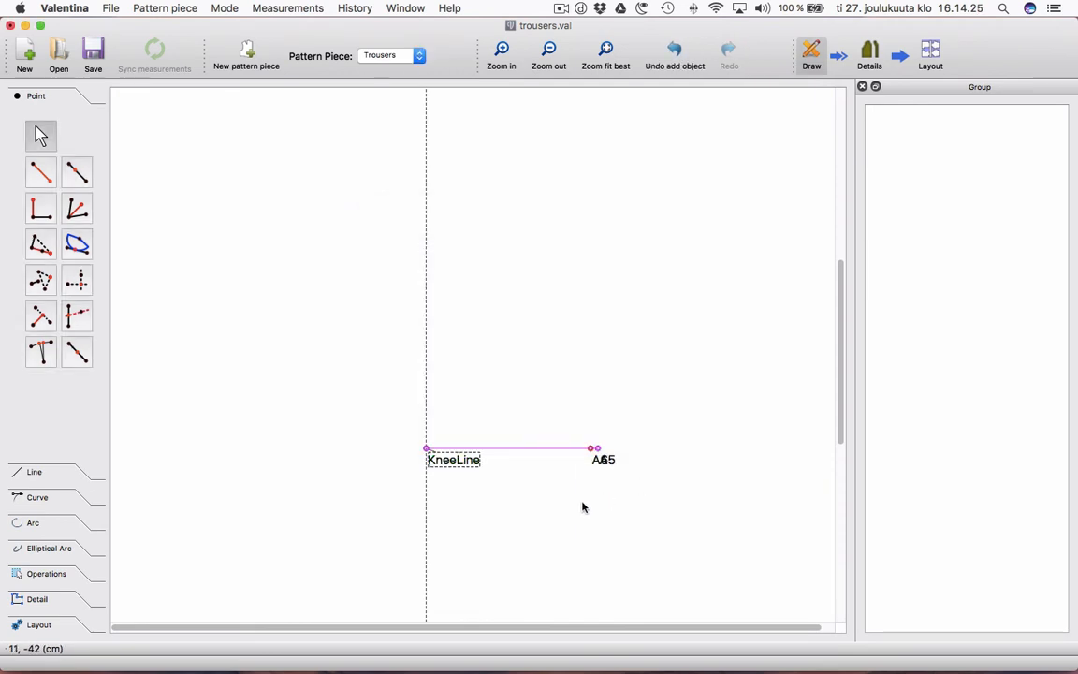
left_click_drag(604, 470, 581, 437)
left_click_drag(588, 440, 587, 440)
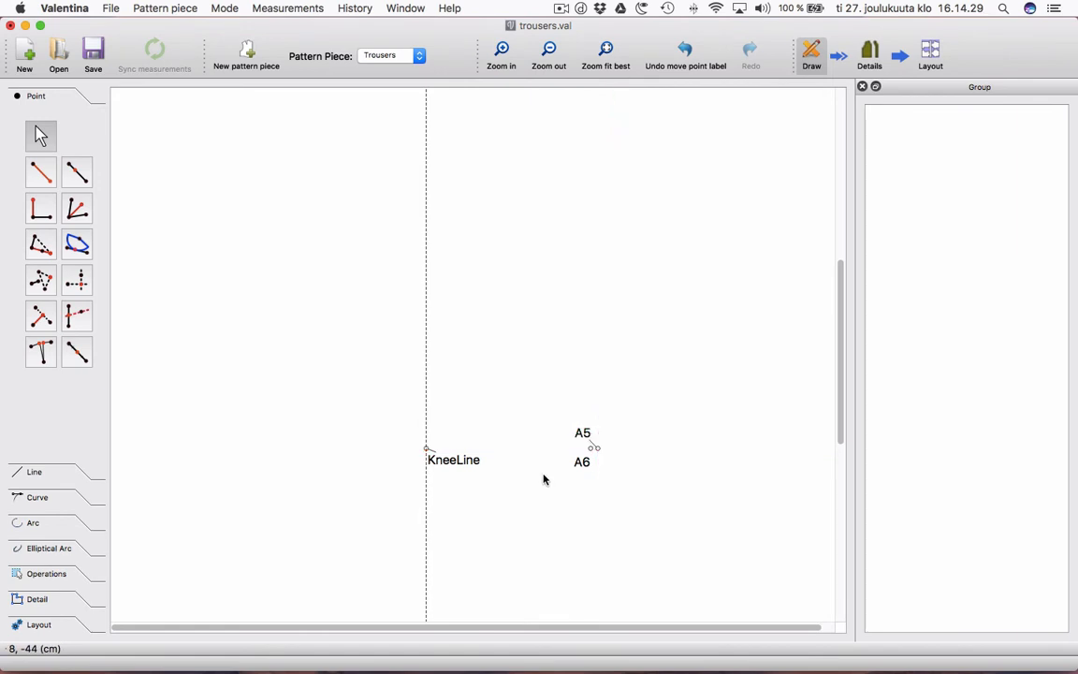
Add point A7 along the line from A6 through KneeLine at length CurrentLength*2, using a dashed line type.
left_click(78, 352)
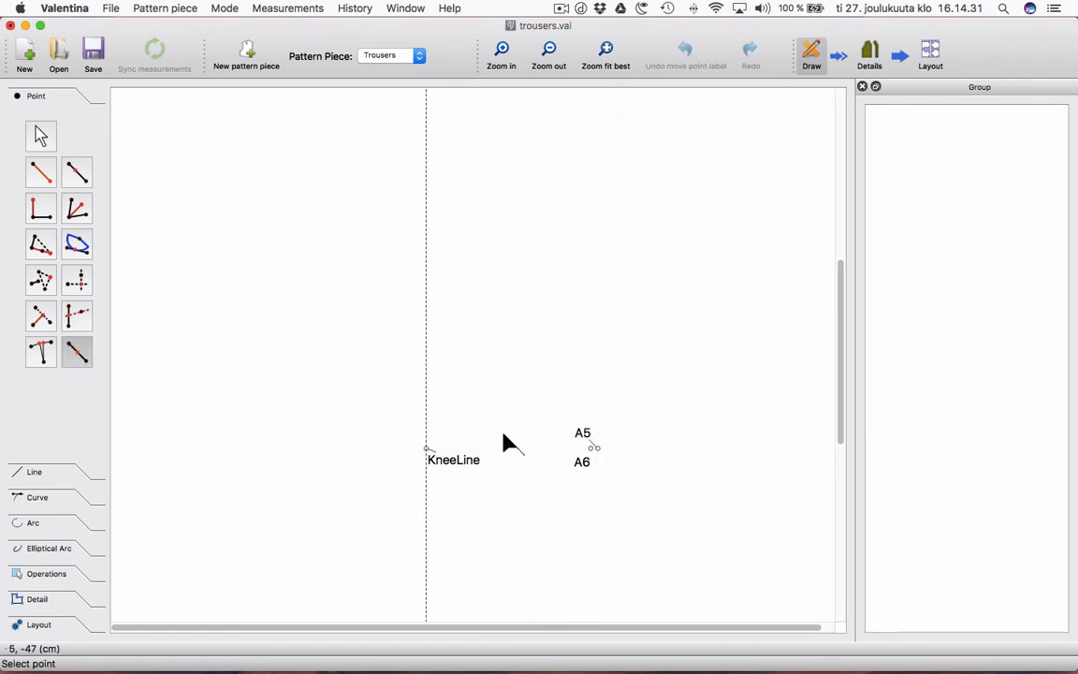
left_click(584, 465)
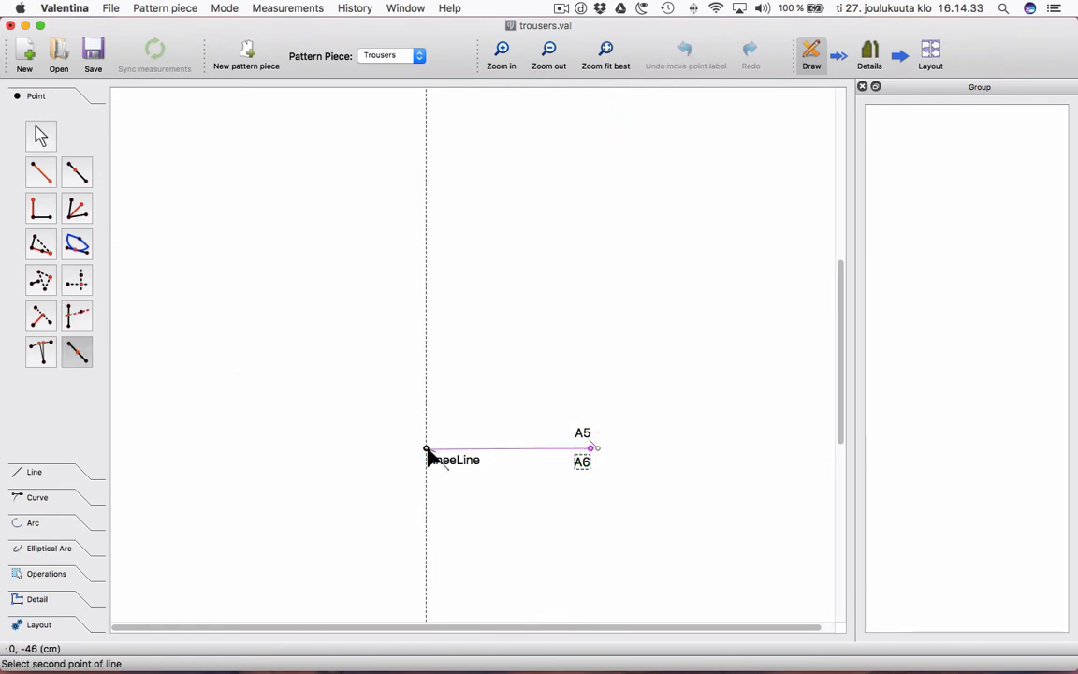
left_click(428, 454)
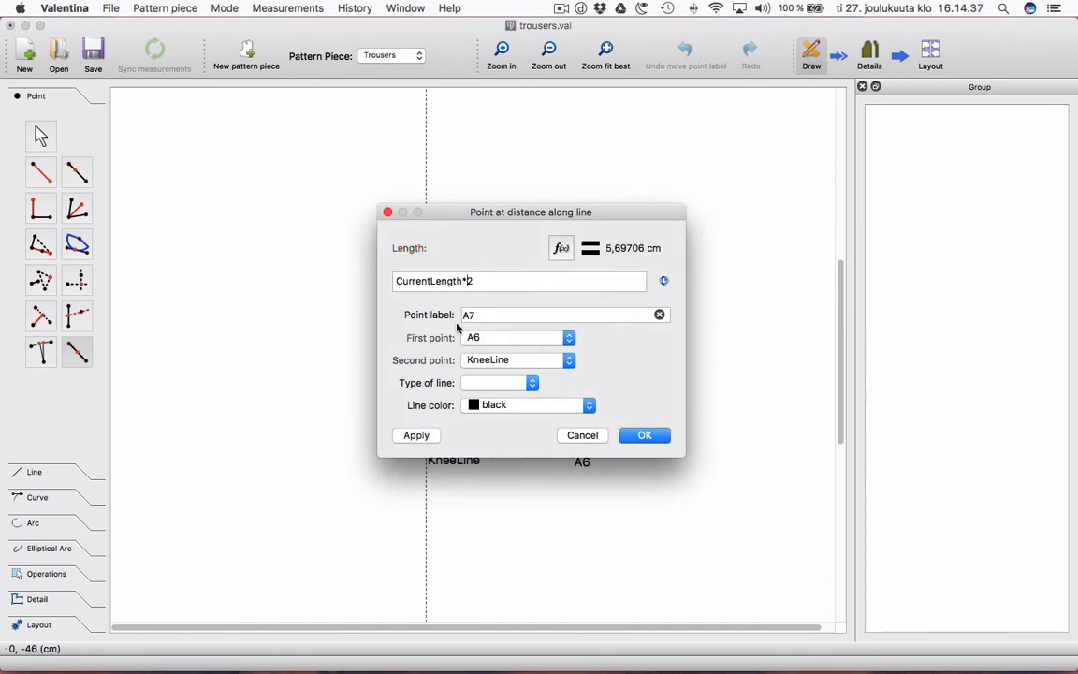
left_click(498, 383)
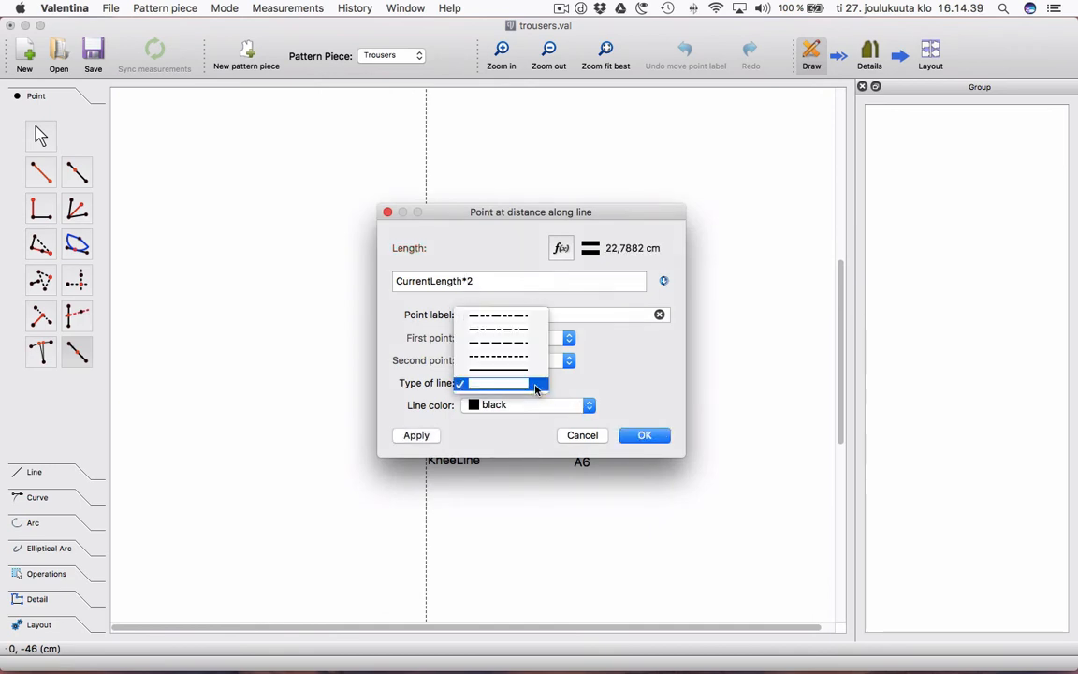
left_click(510, 356)
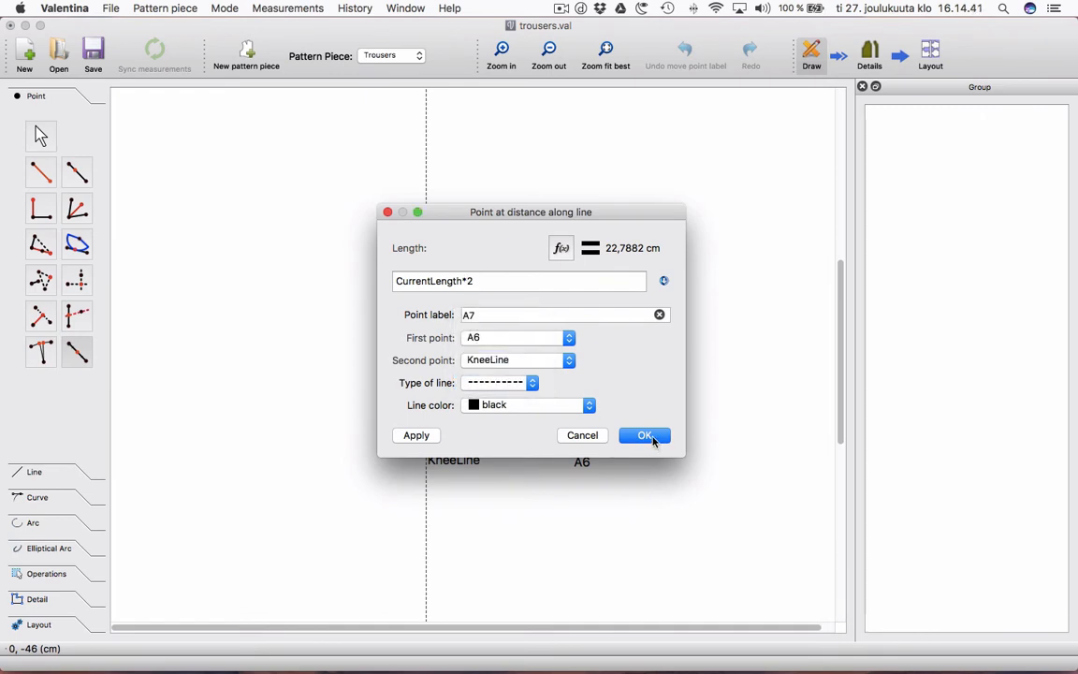
left_click(645, 436)
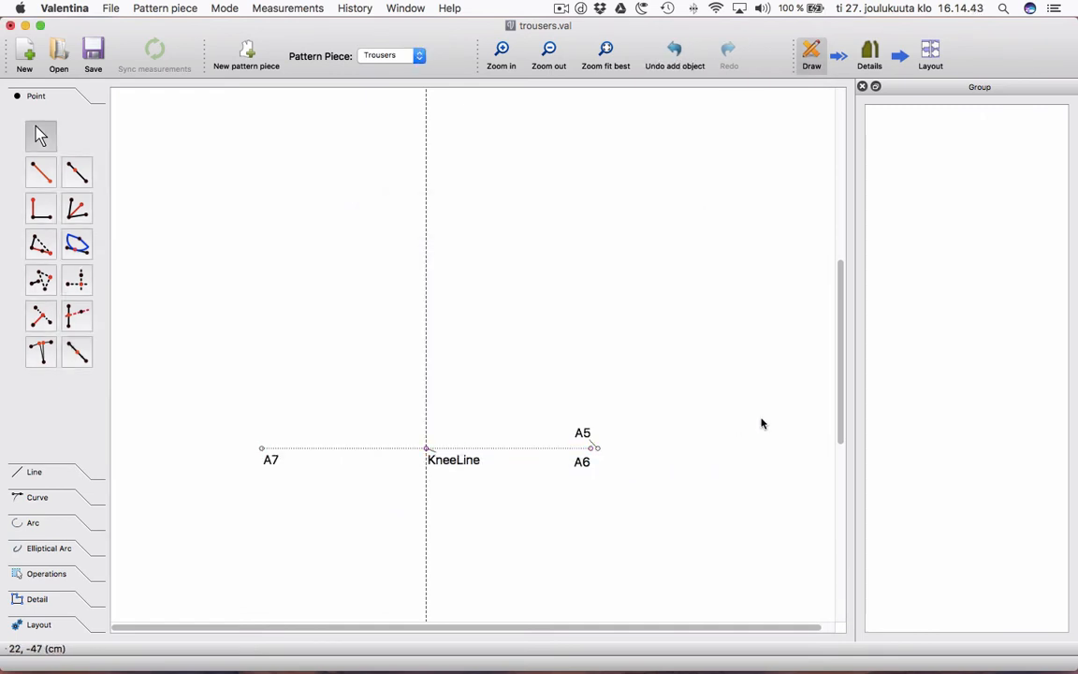
Add point A8 perpendicular to the WaistLine–HipLine line at WaistLine, with length #FrontPanelWaistWidthFront and no visible line.
left_click_drag(841, 373, 842, 176)
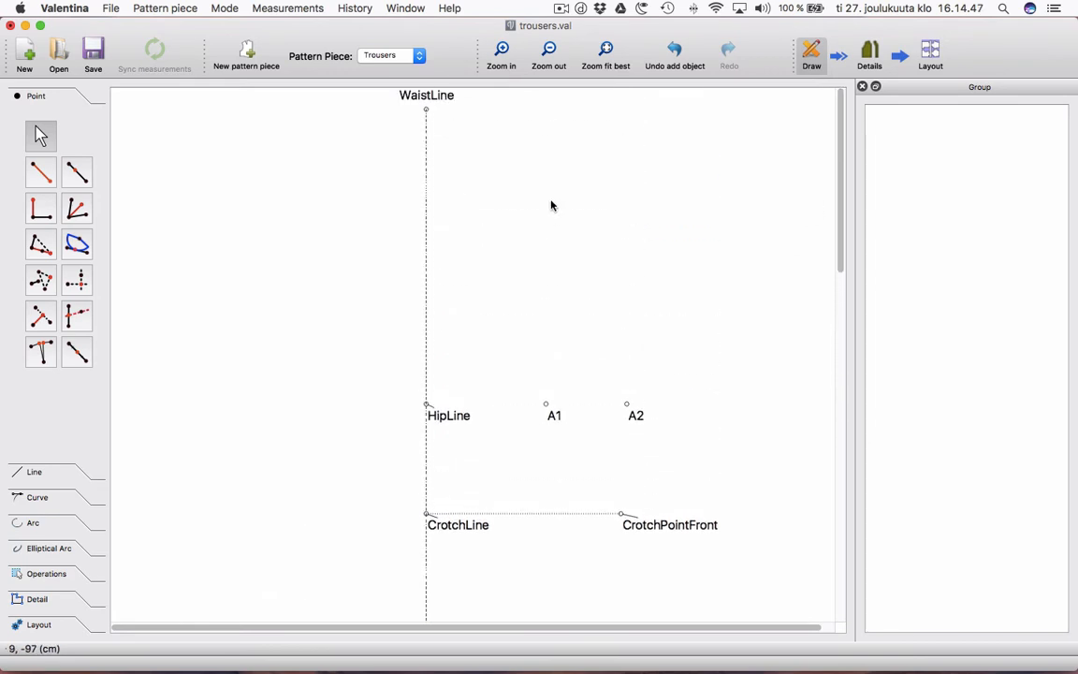
left_click(40, 199)
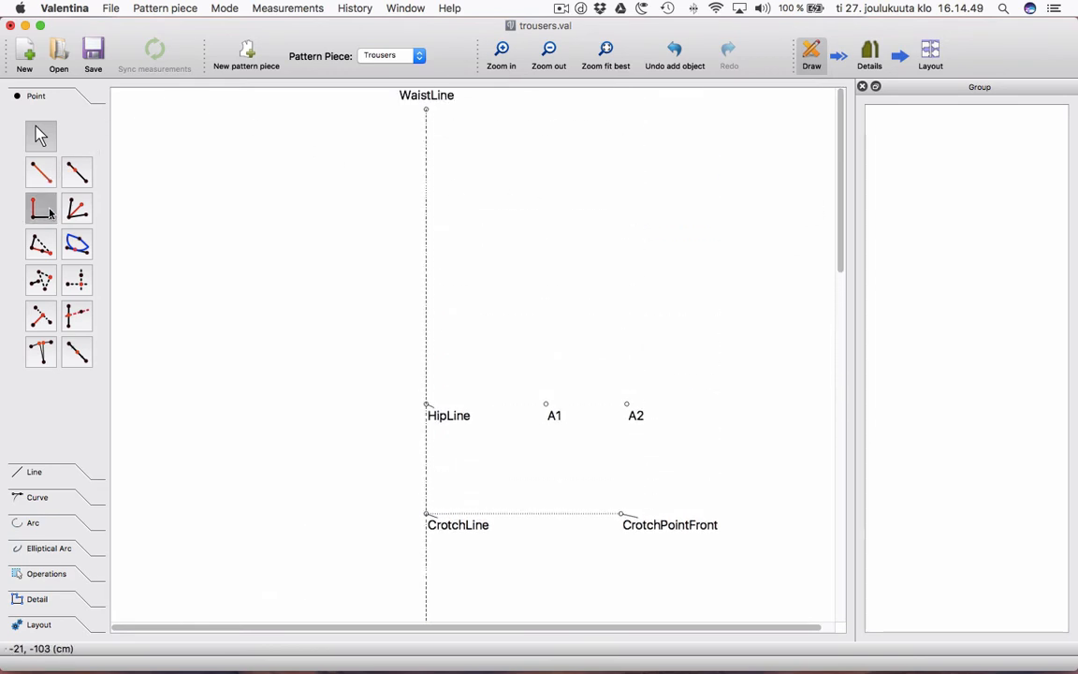
left_click(427, 110)
left_click(432, 419)
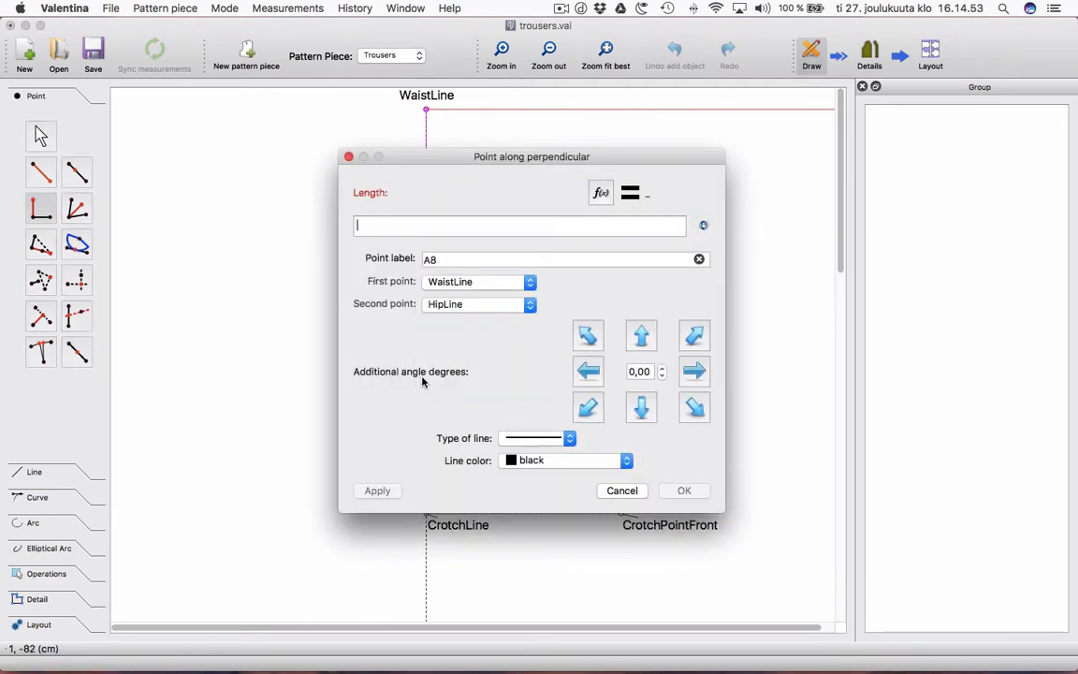
left_click(601, 195)
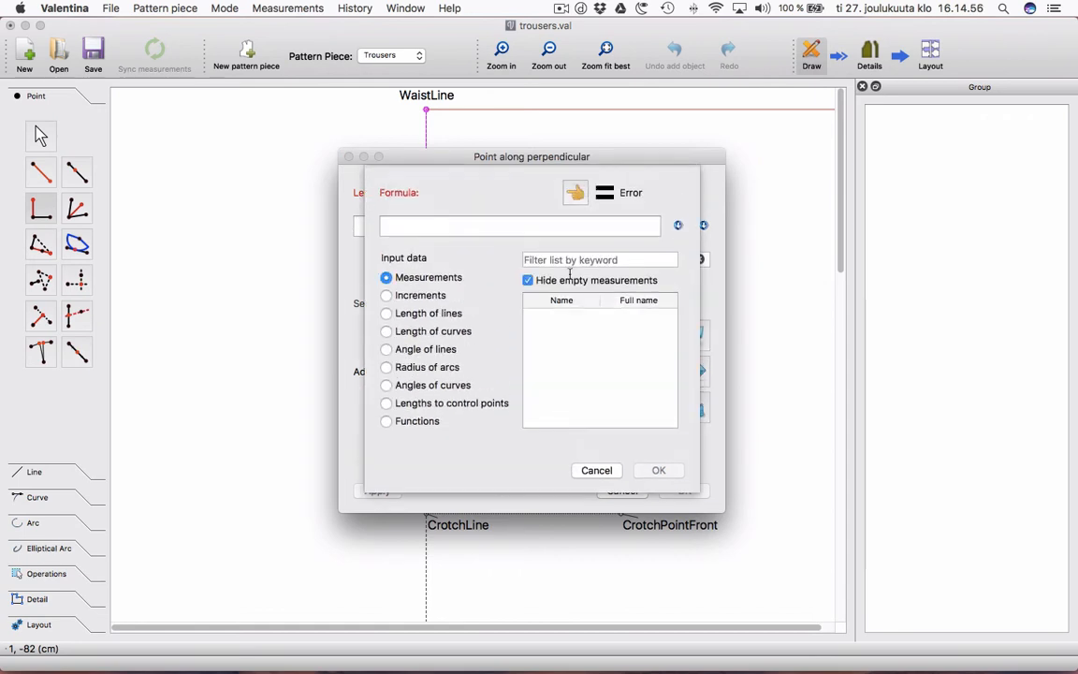
left_click(405, 296)
left_click(570, 259)
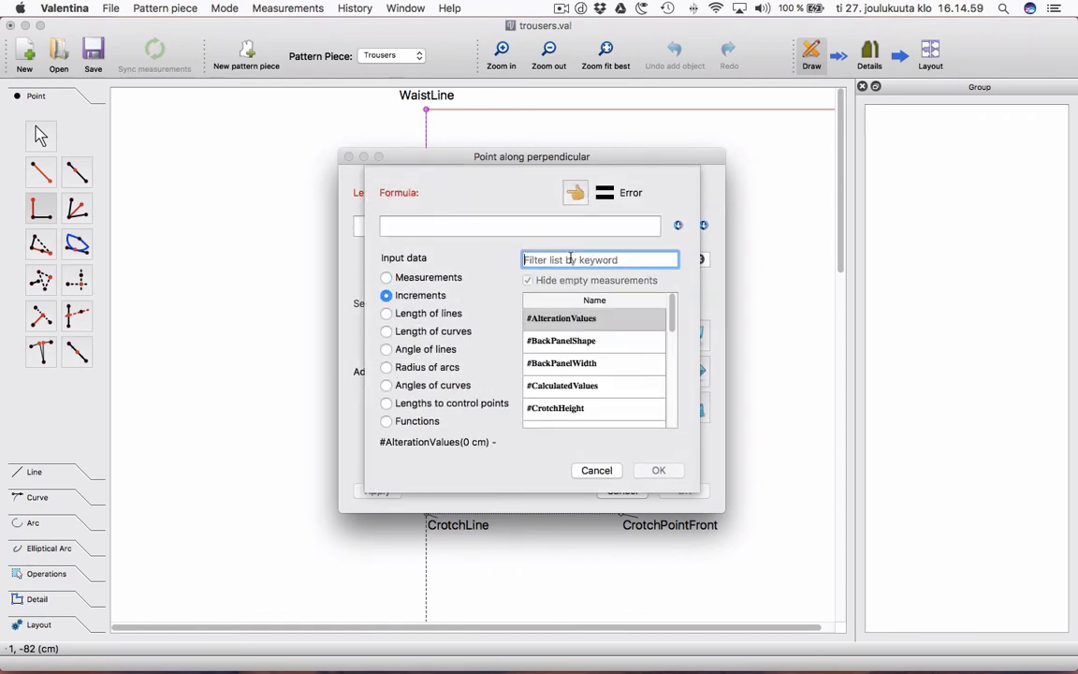
type("waist")
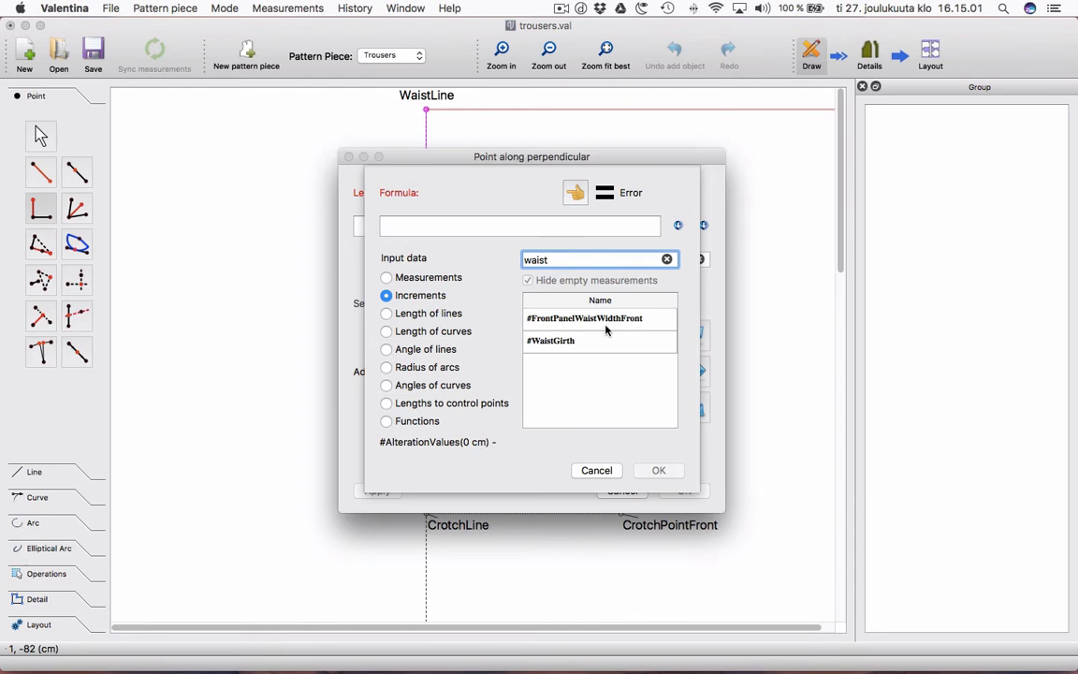
double_click(606, 318)
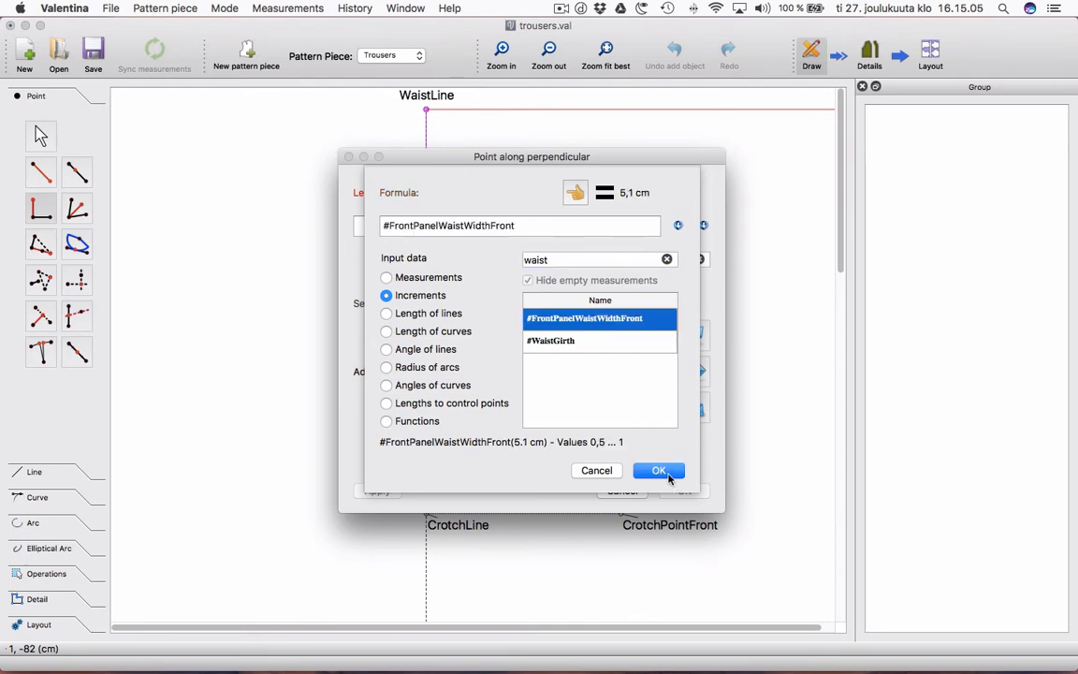
left_click(668, 477)
left_click(572, 439)
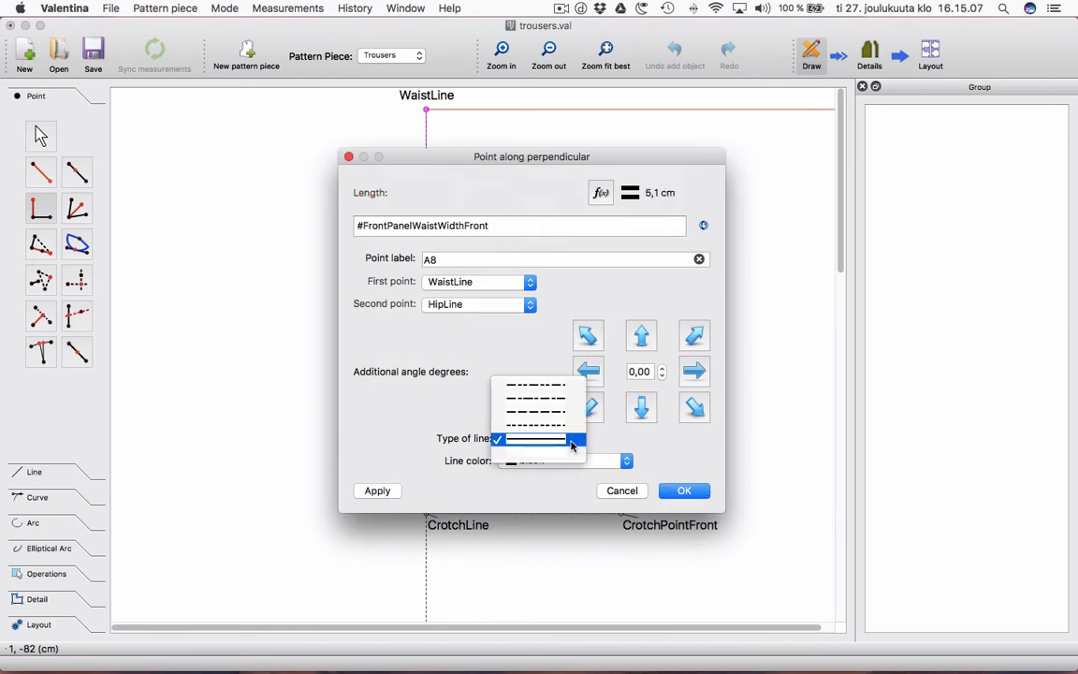
left_click(558, 440)
left_click(688, 490)
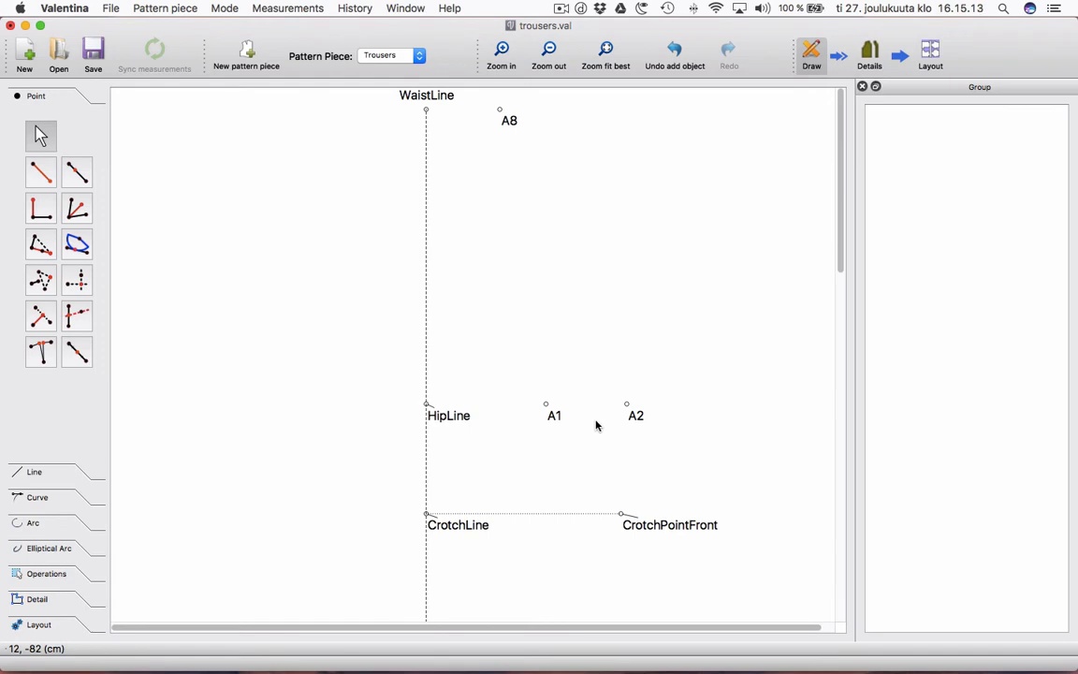
scroll(596, 426, "down", 5)
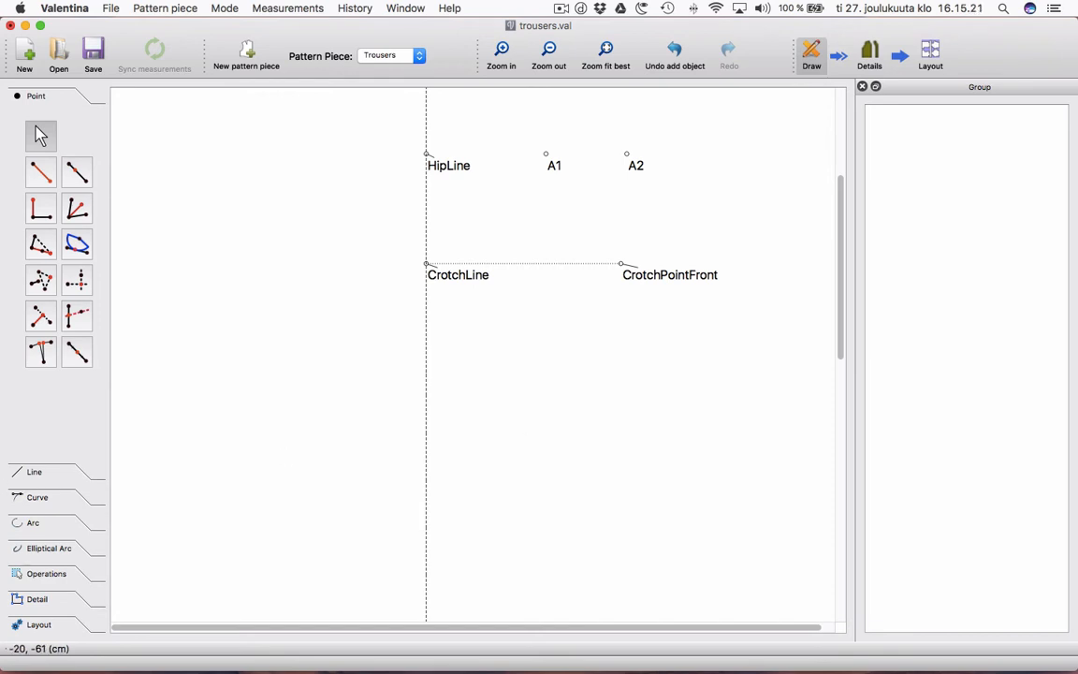
scroll(248, 428, "up", 5)
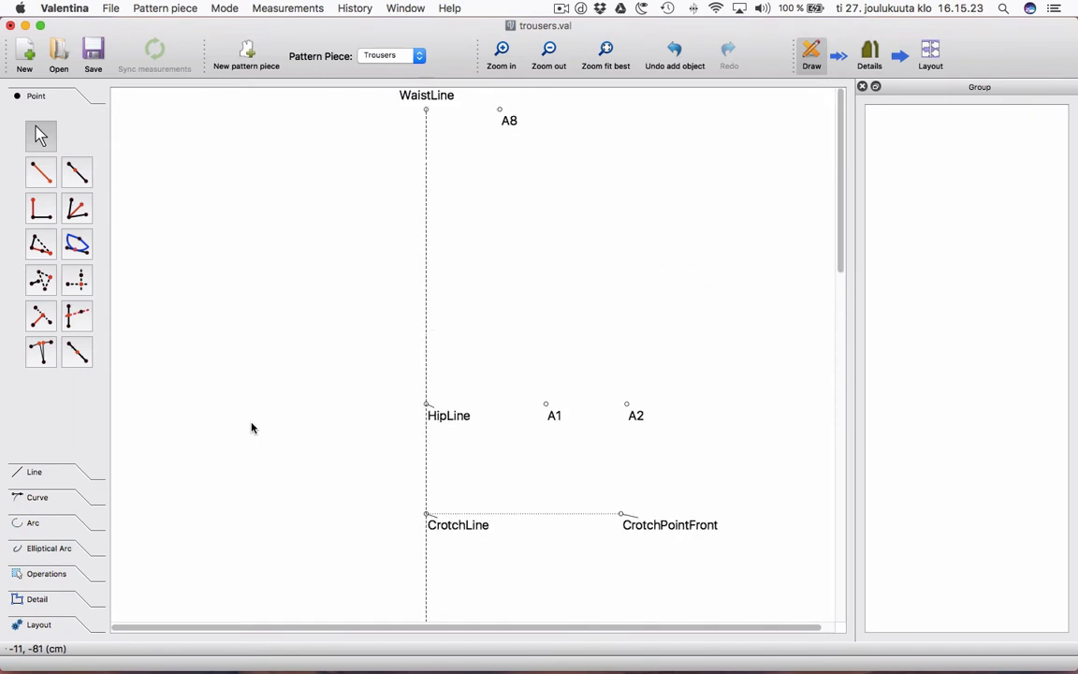
scroll(260, 427, "down", 1)
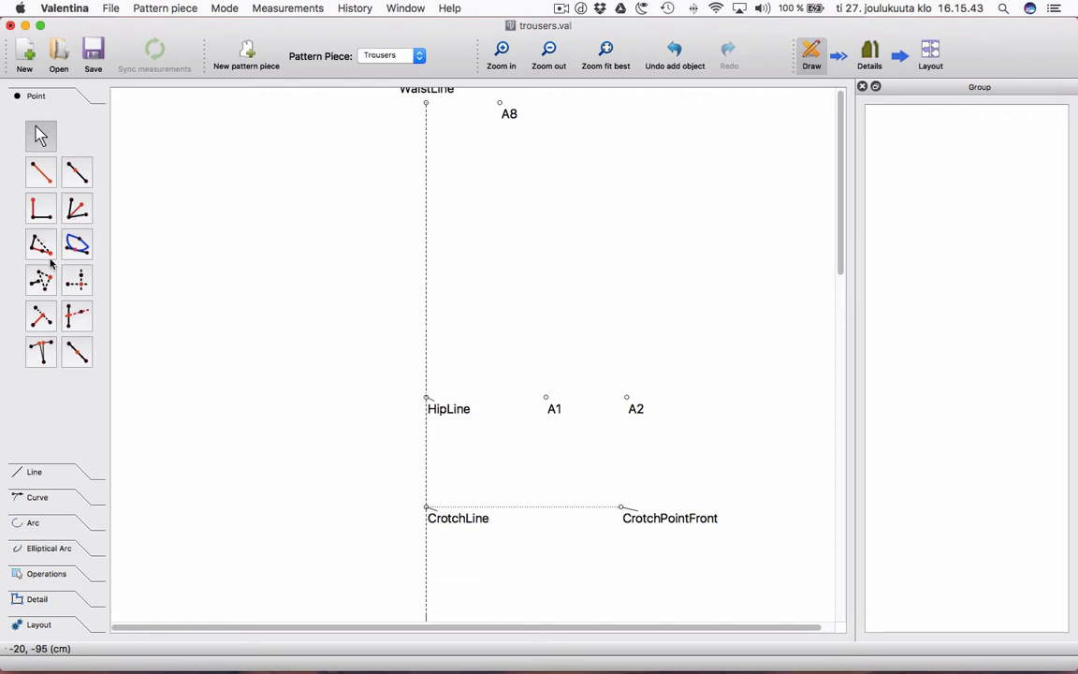
Draw a line between the points CrotchPointFront and HipLine.
left_click(32, 471)
left_click(40, 198)
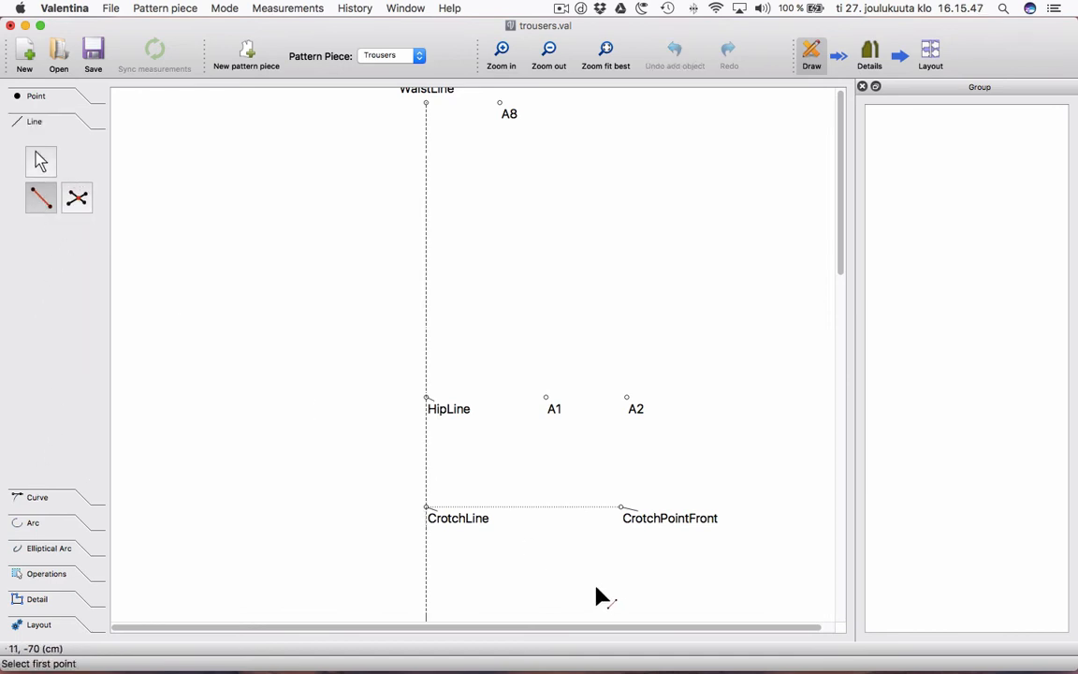
left_click(633, 519)
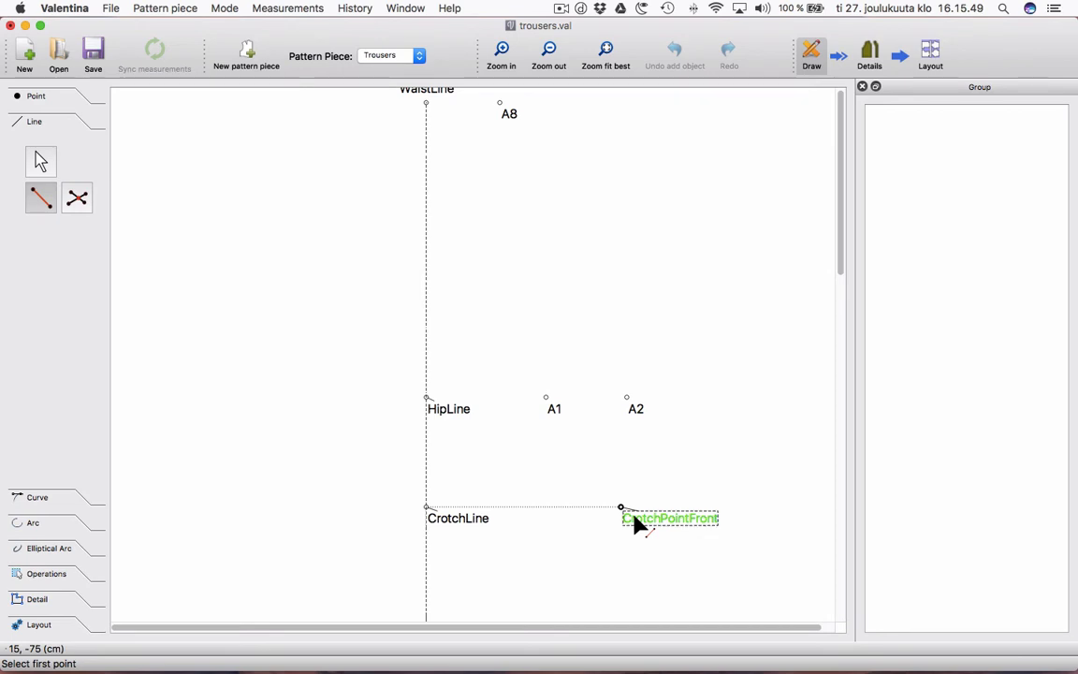
left_click(436, 408)
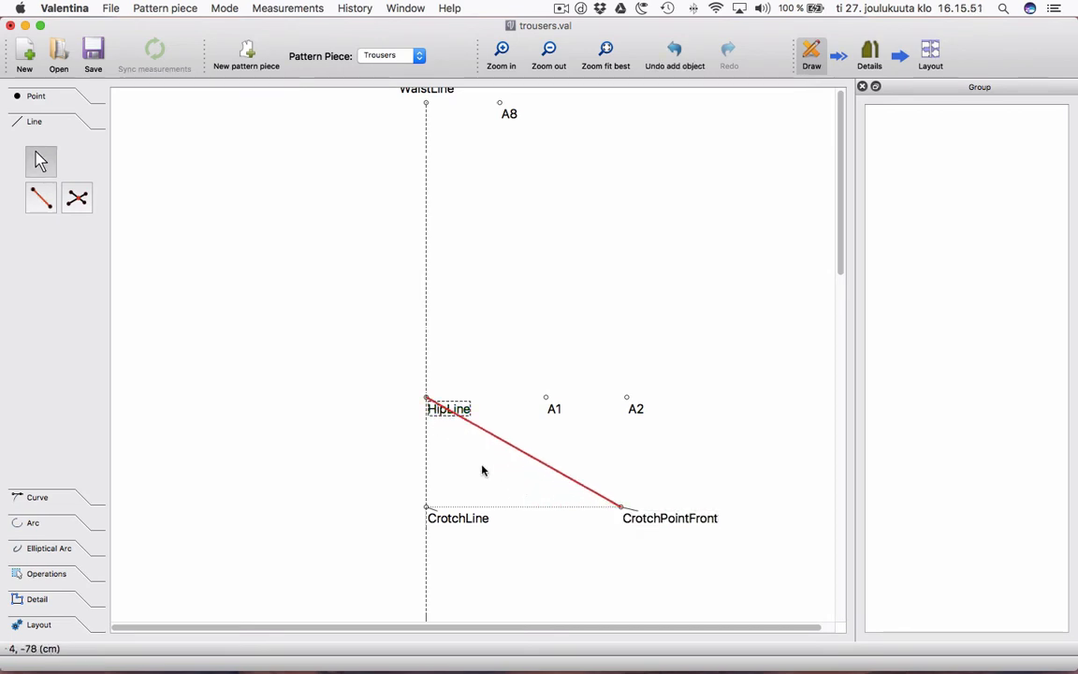
Change the line from CrotchPointFront to HipLine to the short-dashed line type in its options.
right_click(532, 459)
left_click(569, 466)
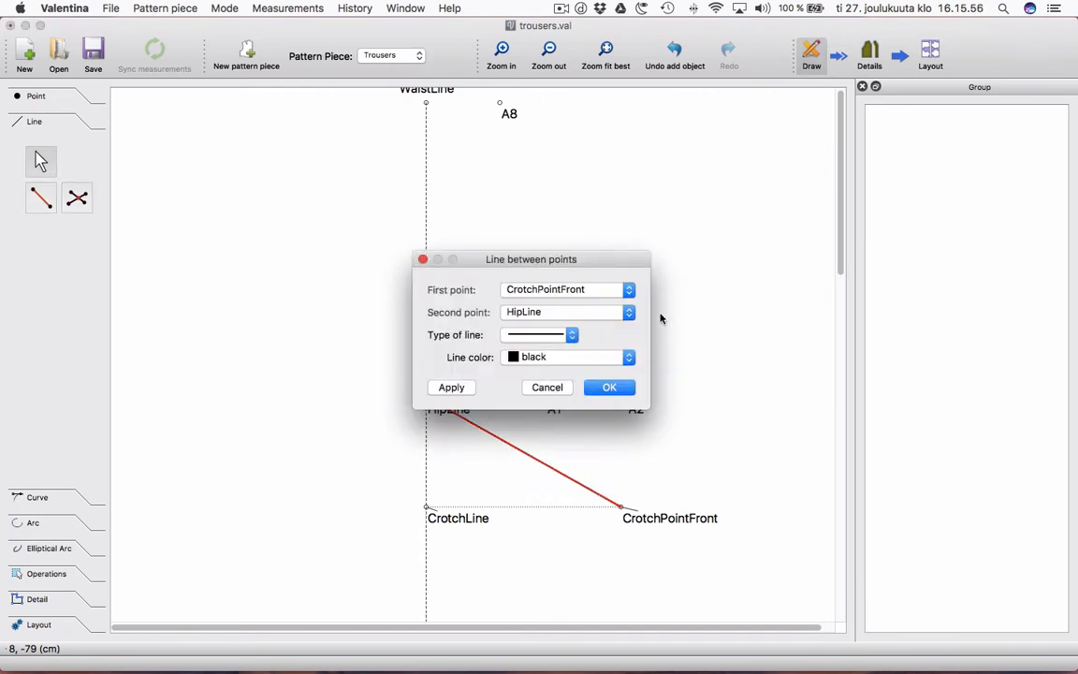
left_click(571, 334)
left_click(557, 324)
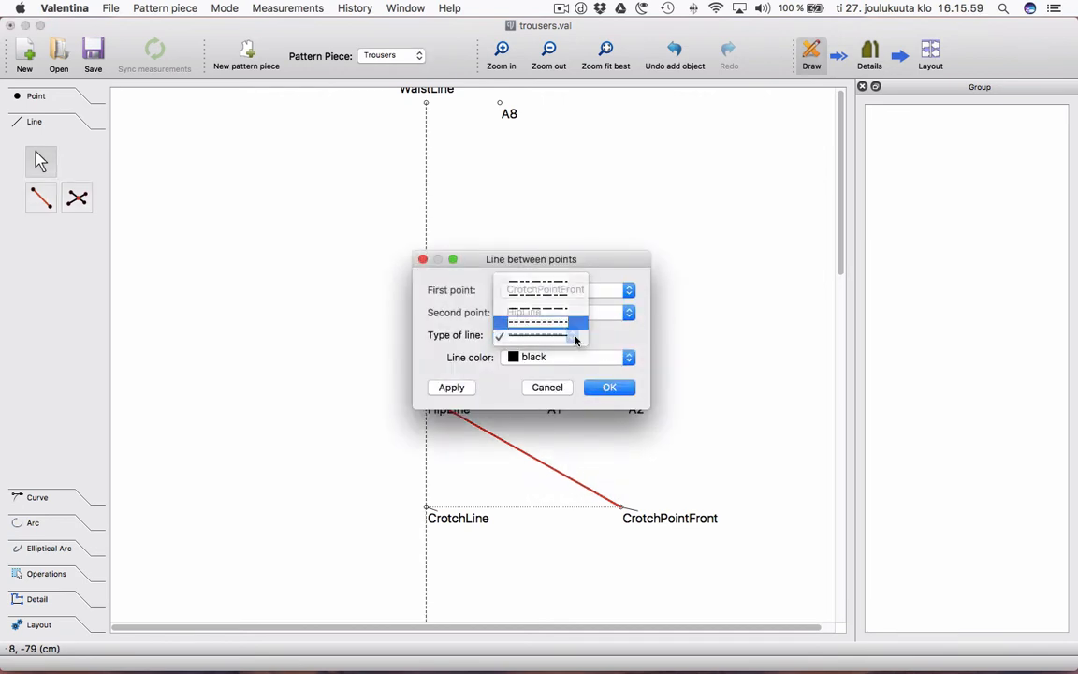
left_click(628, 358)
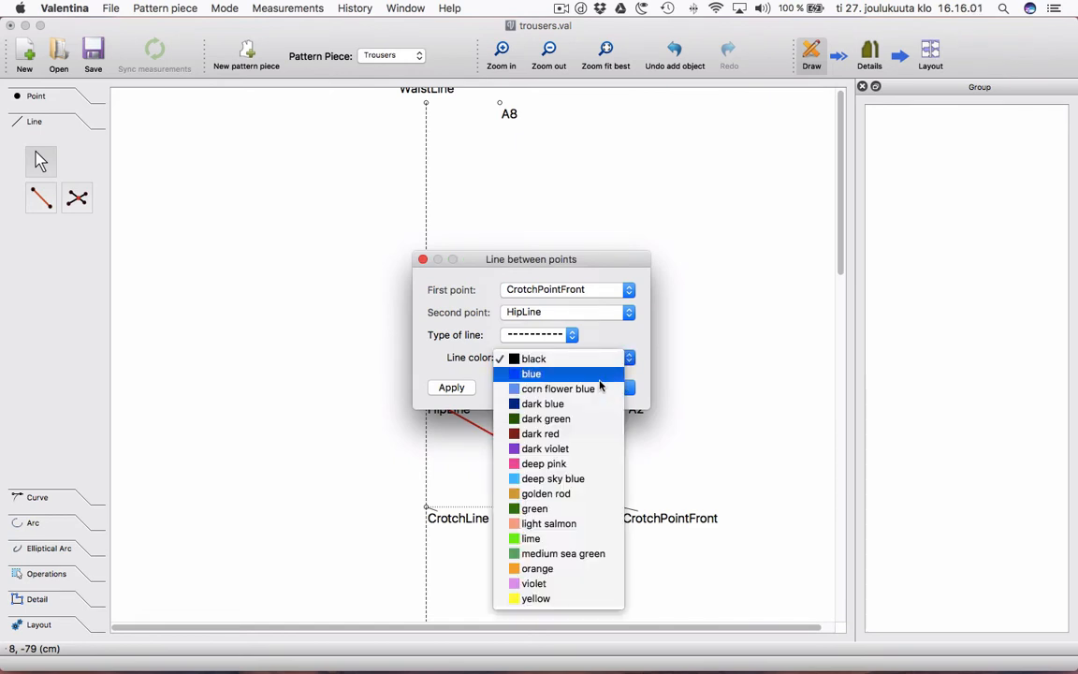
left_click(567, 375)
left_click(622, 386)
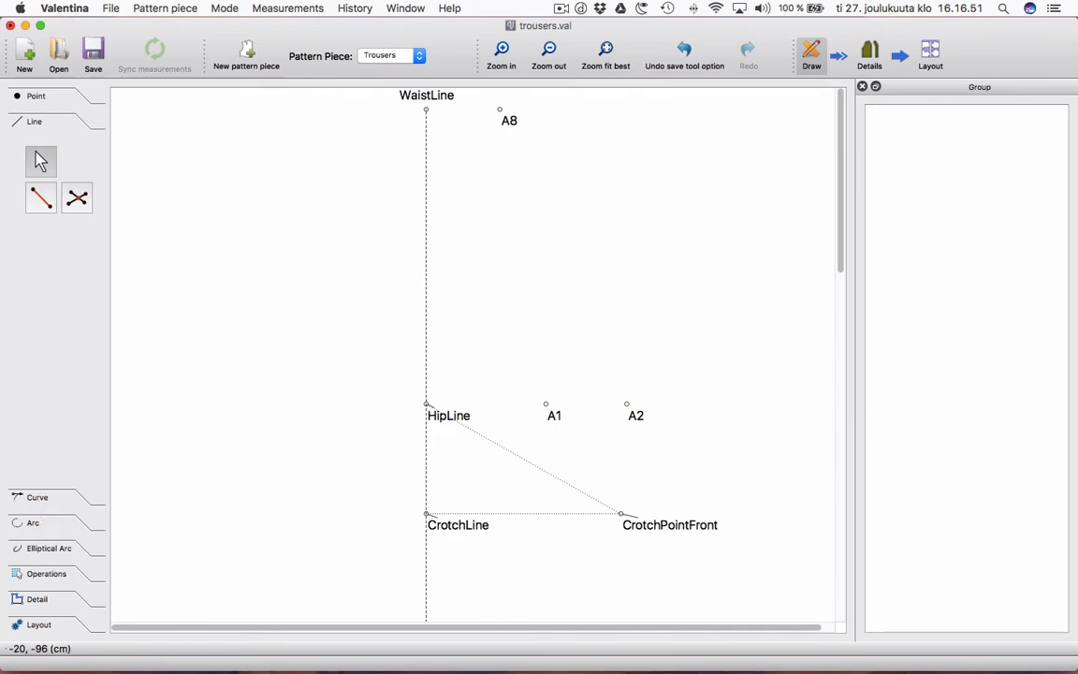
Draw a simple curve from point A8 to CrotchPointFront.
key("shift+super+2")
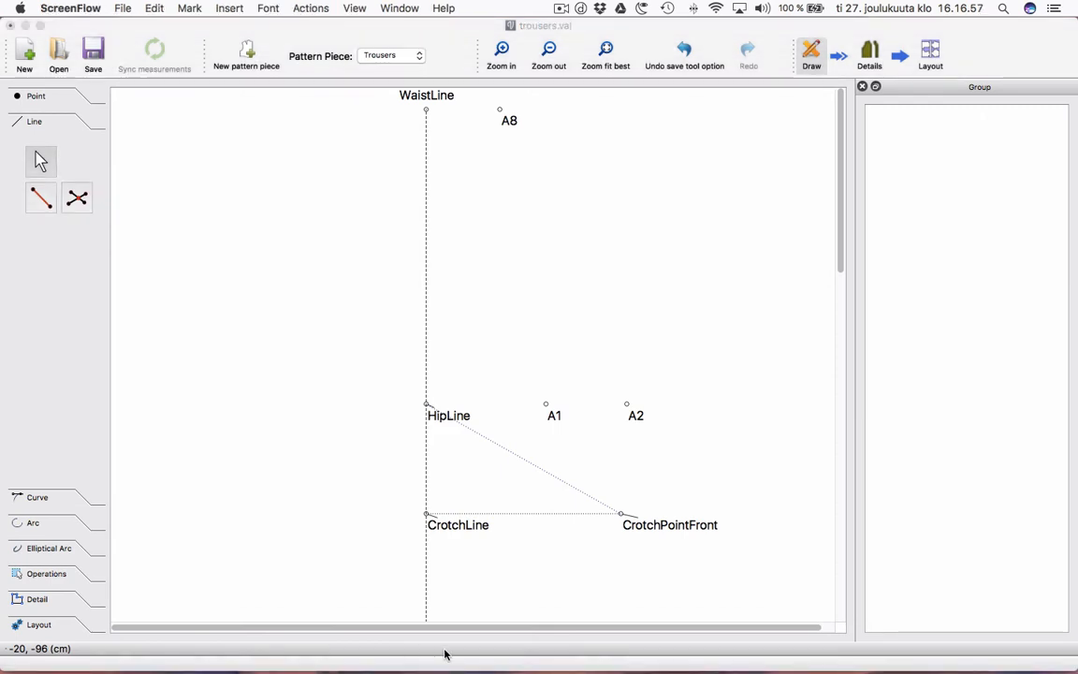
left_click(37, 499)
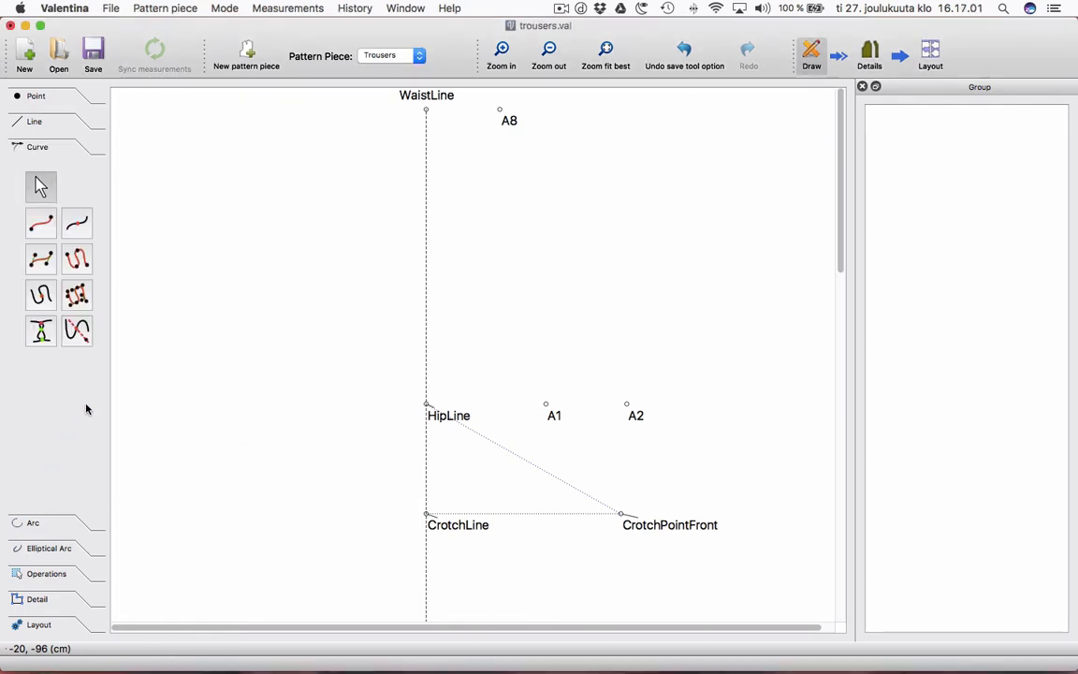
left_click(45, 232)
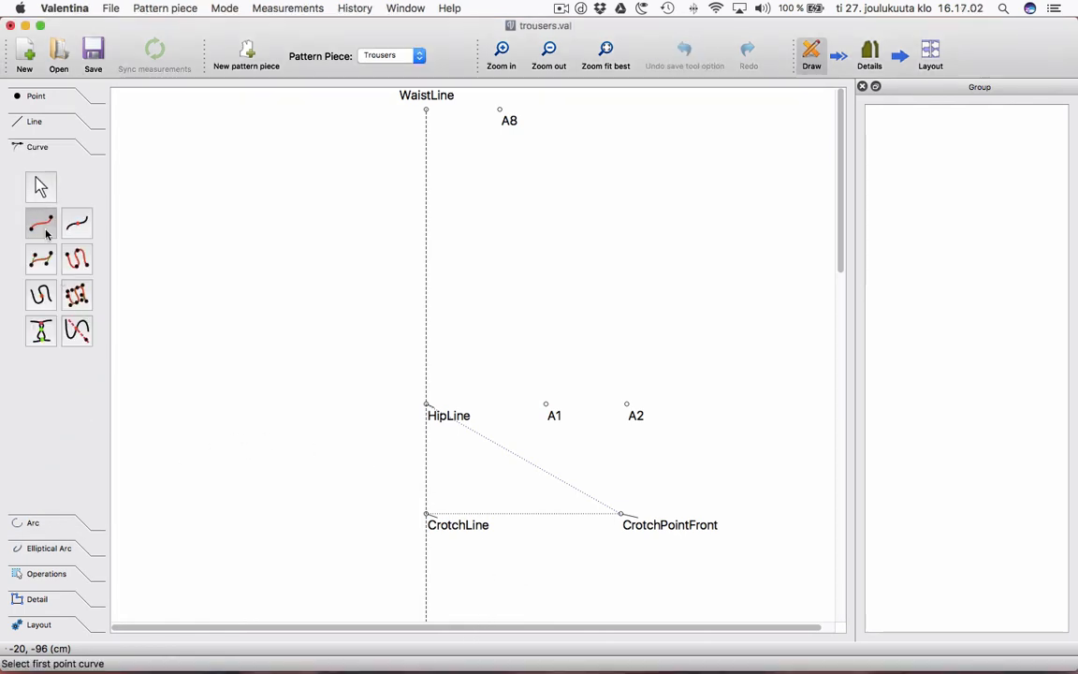
left_click(636, 532)
left_click(621, 514)
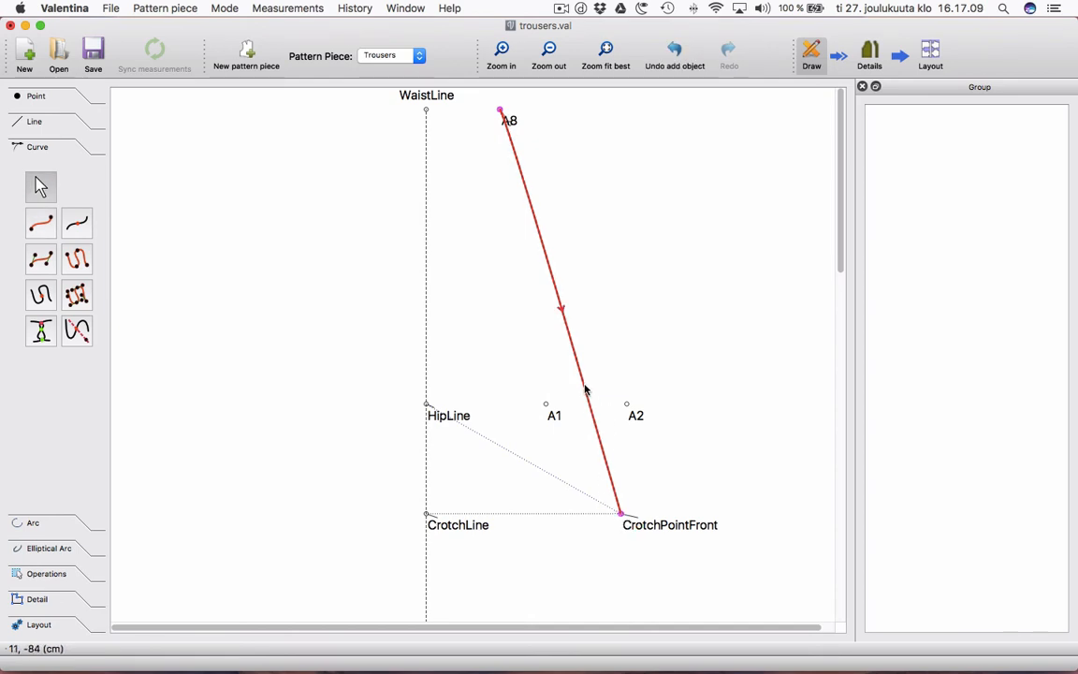
Shape the front crotch curve with its control points so it runs nearly straight down from A8, passes through A1 and bends into CrotchPointFront.
left_click_drag(585, 397, 528, 378)
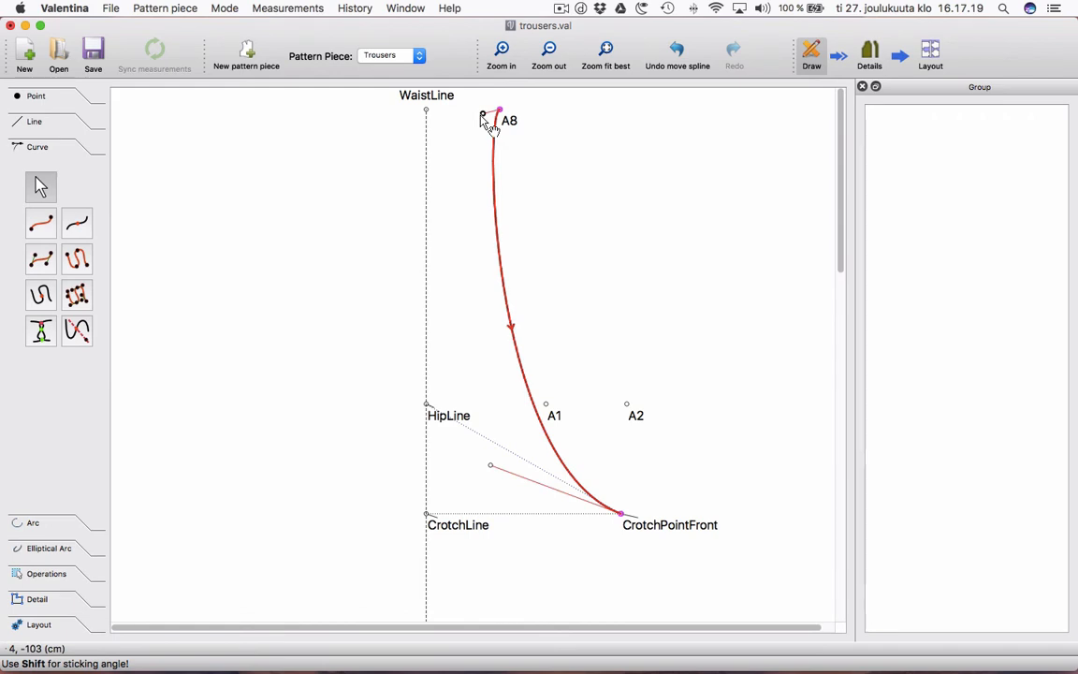
left_click_drag(483, 112, 527, 321)
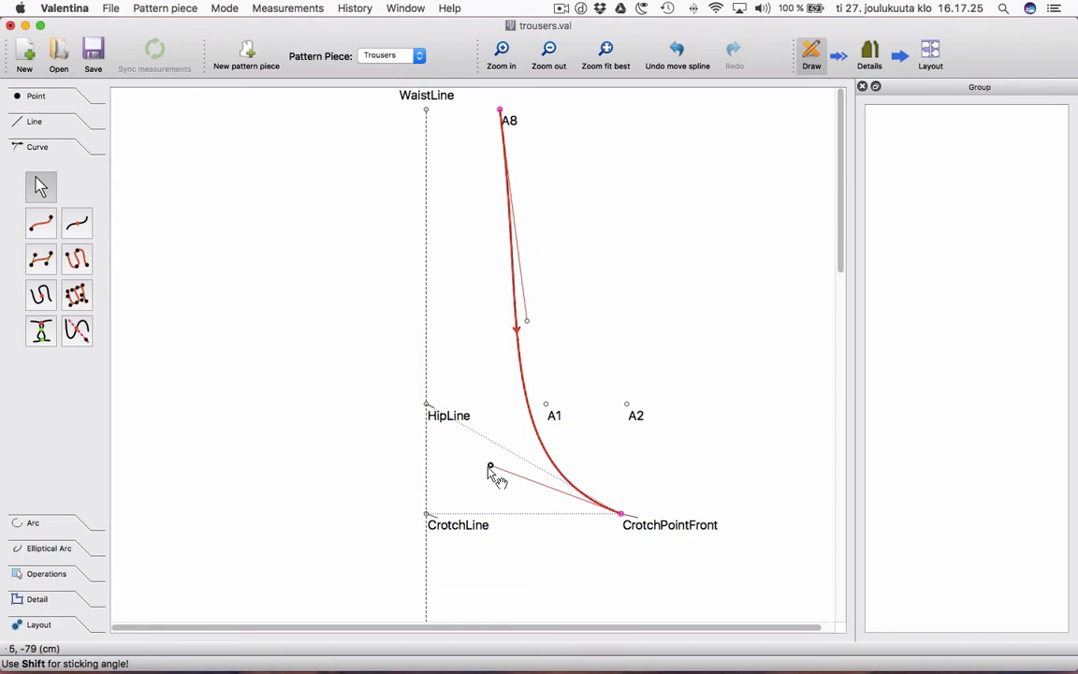
left_click_drag(491, 466, 537, 479)
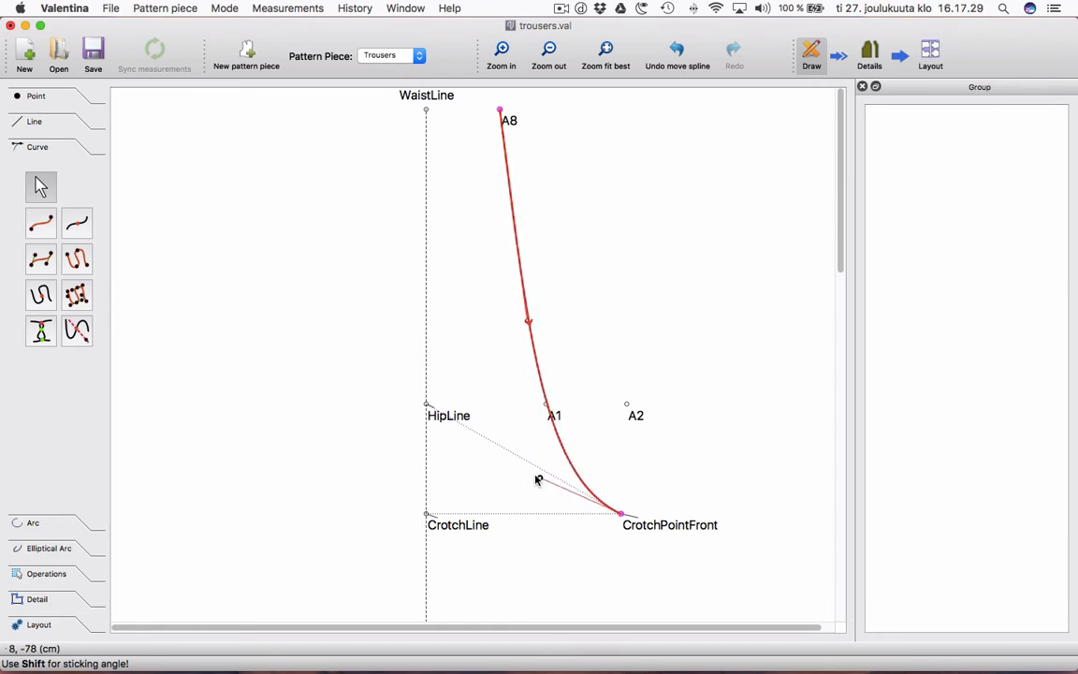
left_click_drag(528, 323, 536, 357)
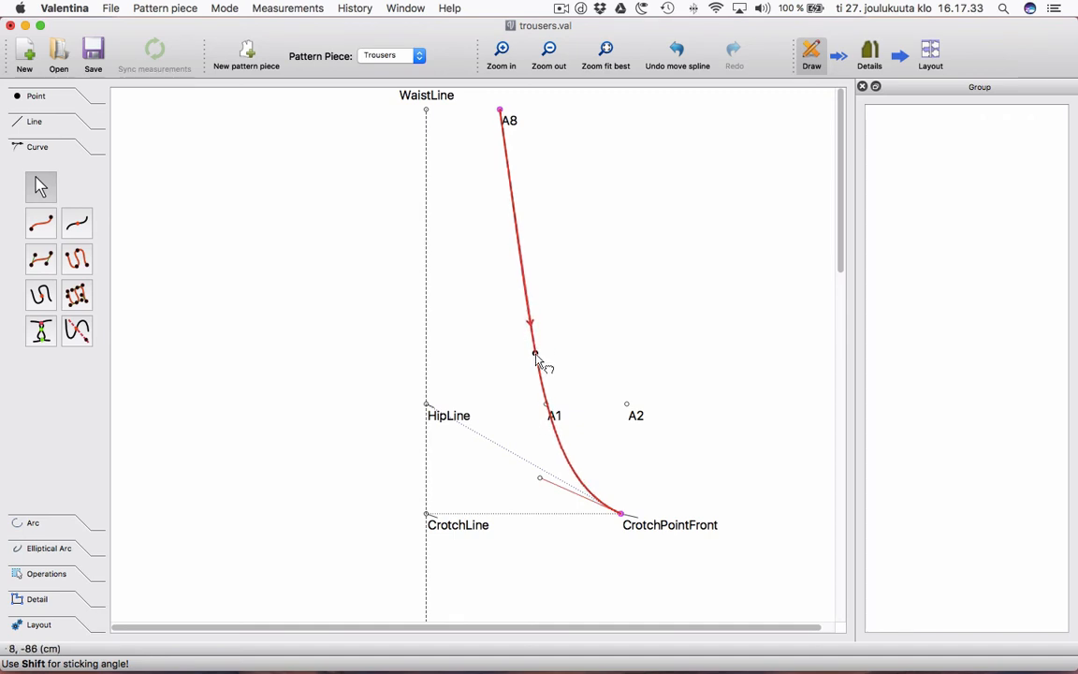
left_click(575, 348)
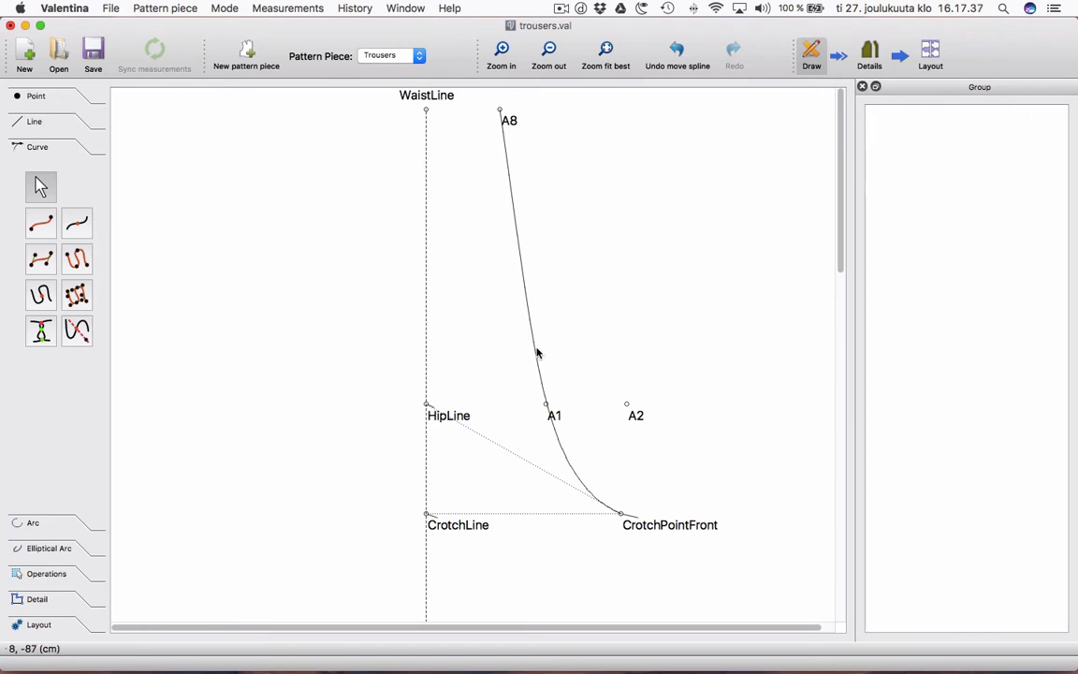
Change the color of the curve between A8 and CrotchPointFront to deep pink in its options.
right_click(536, 356)
left_click(554, 357)
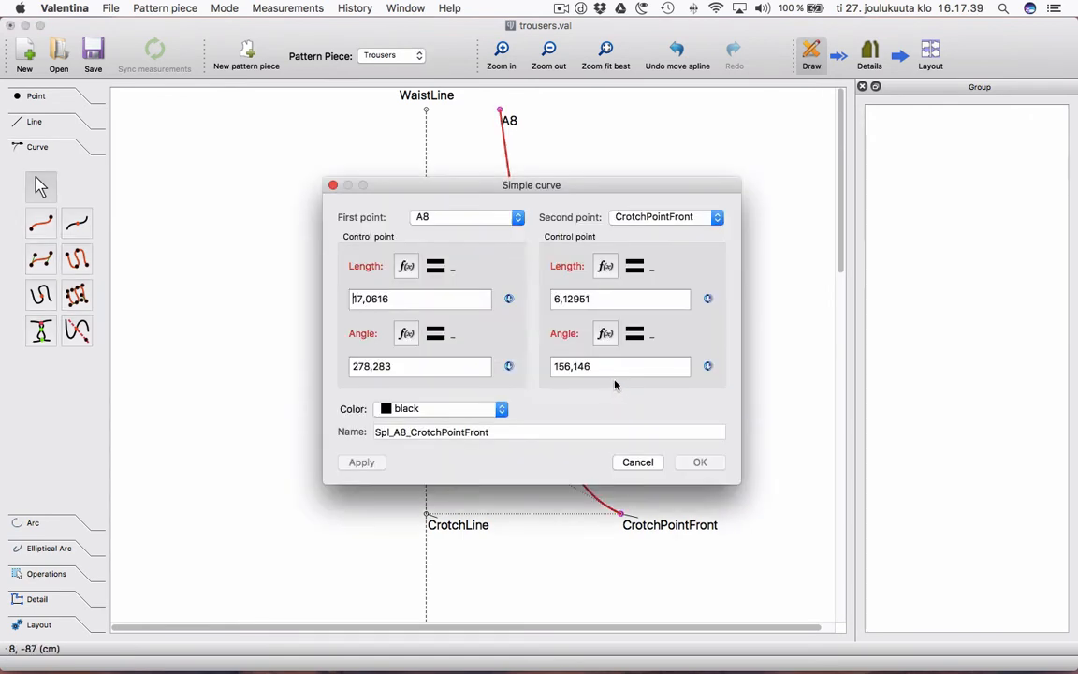
left_click(500, 410)
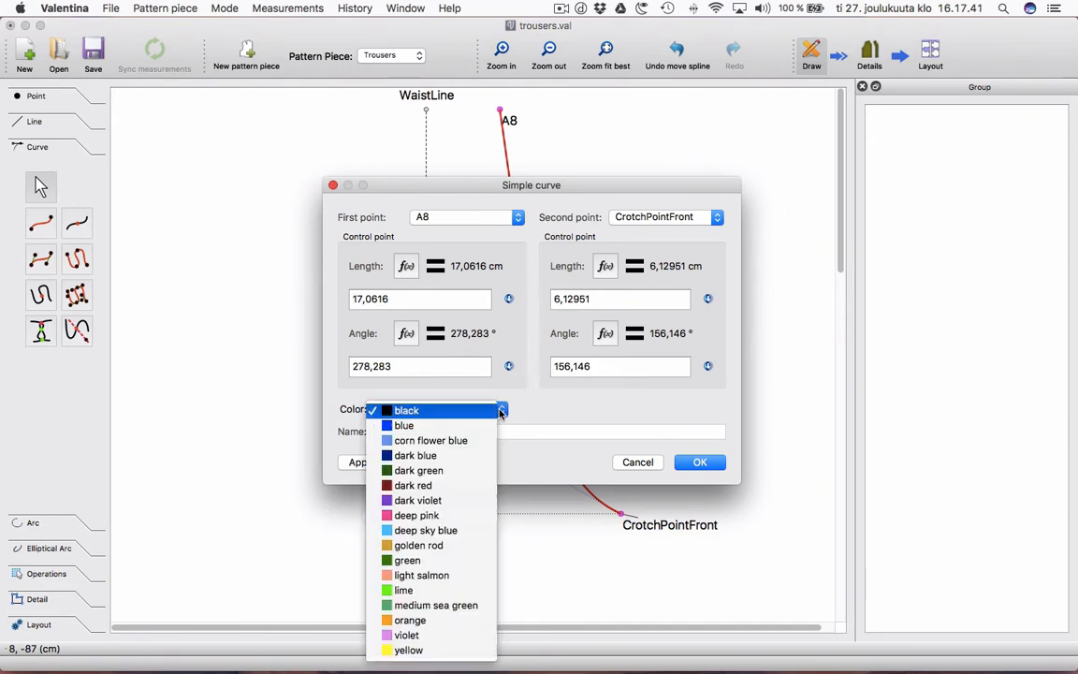
left_click(421, 515)
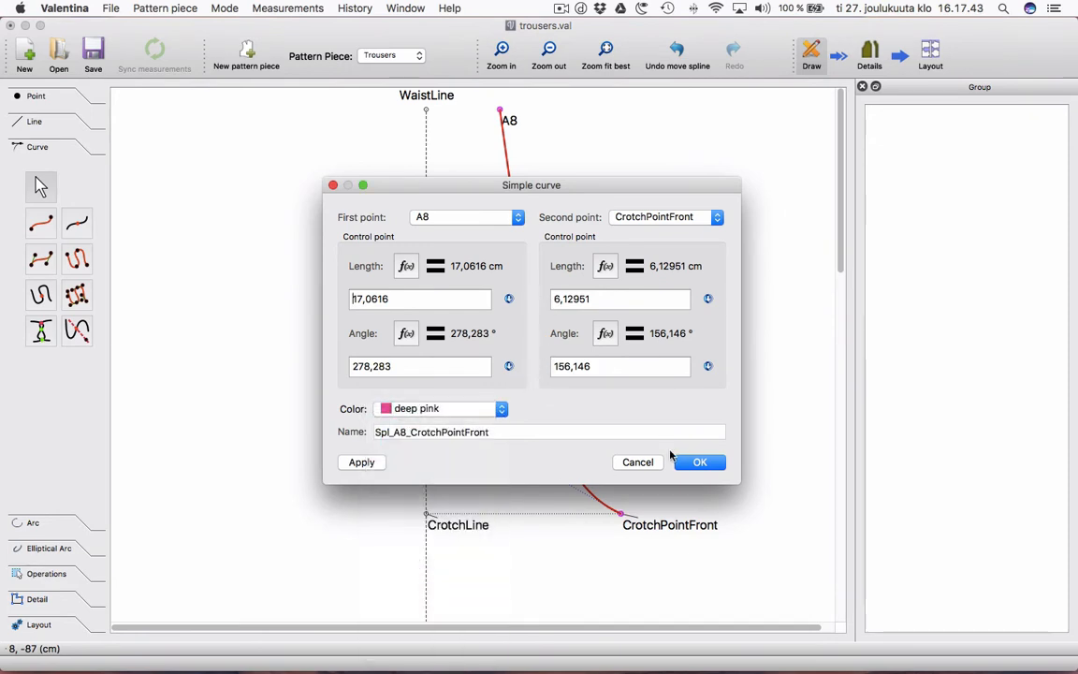
left_click(698, 462)
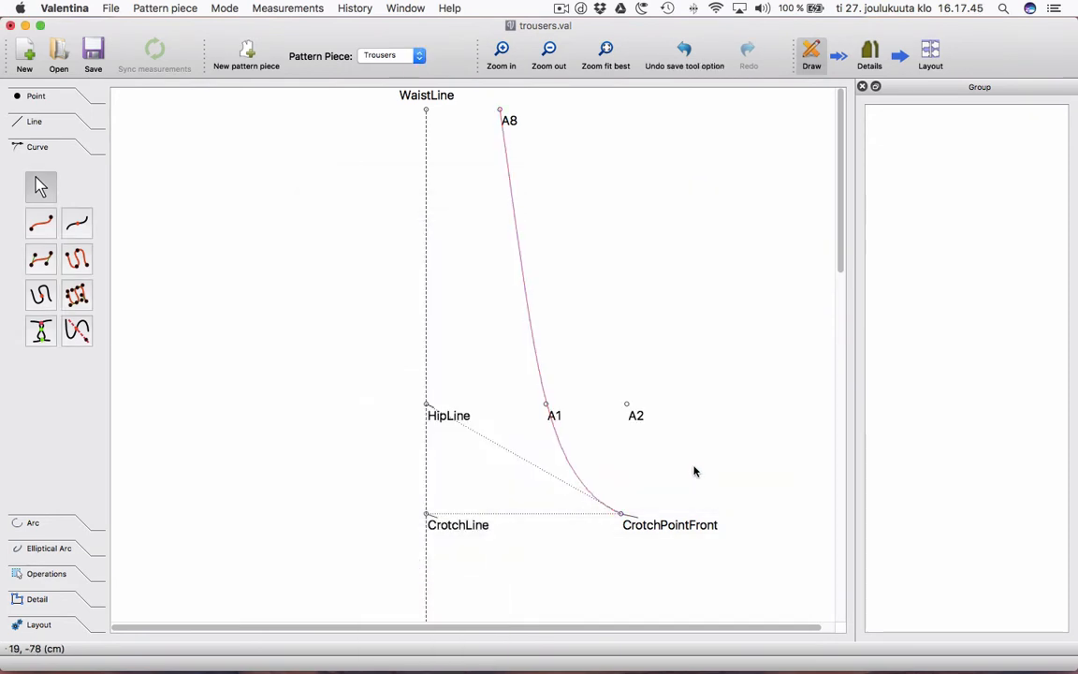
Try adding point A9 along the line from A1 toward HipLine at length #FrontPanelWidth, and undo it.
scroll(726, 450, "down", 1)
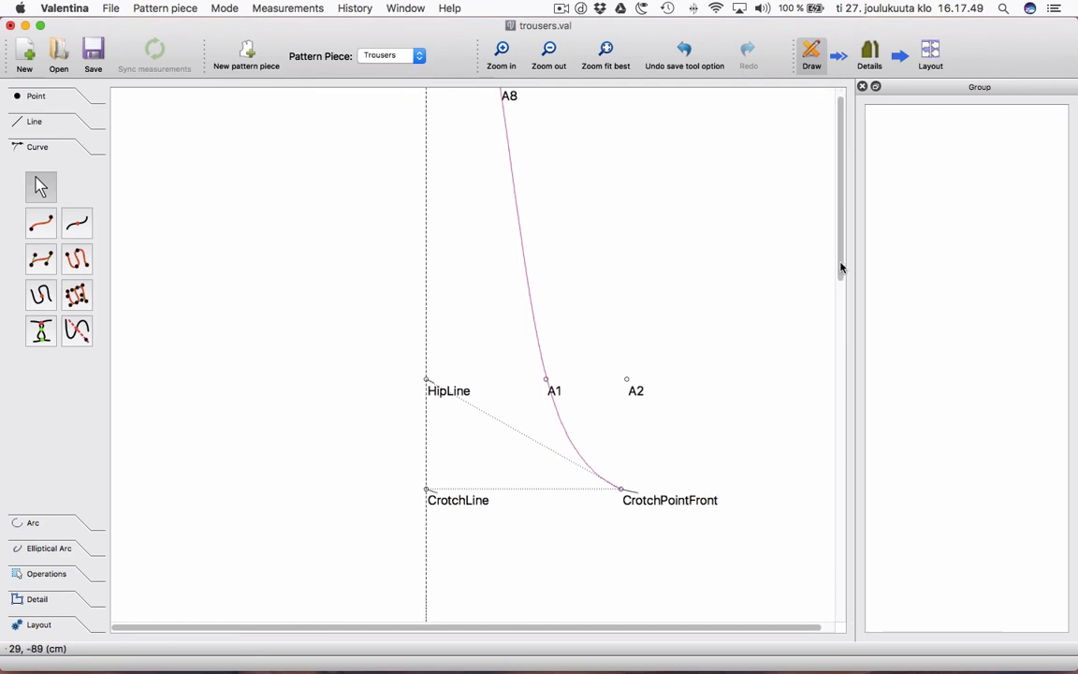
mouse_move(839, 272)
left_mouse_down()
mouse_move(839, 348)
mouse_move(838, 262)
left_mouse_up()
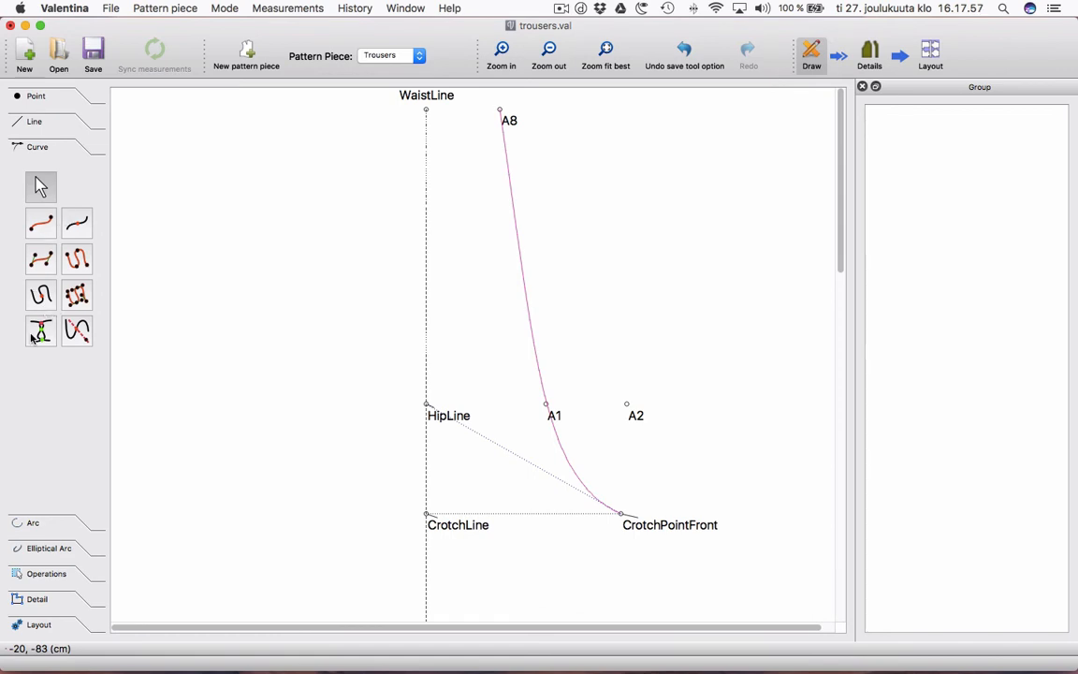
left_click(30, 97)
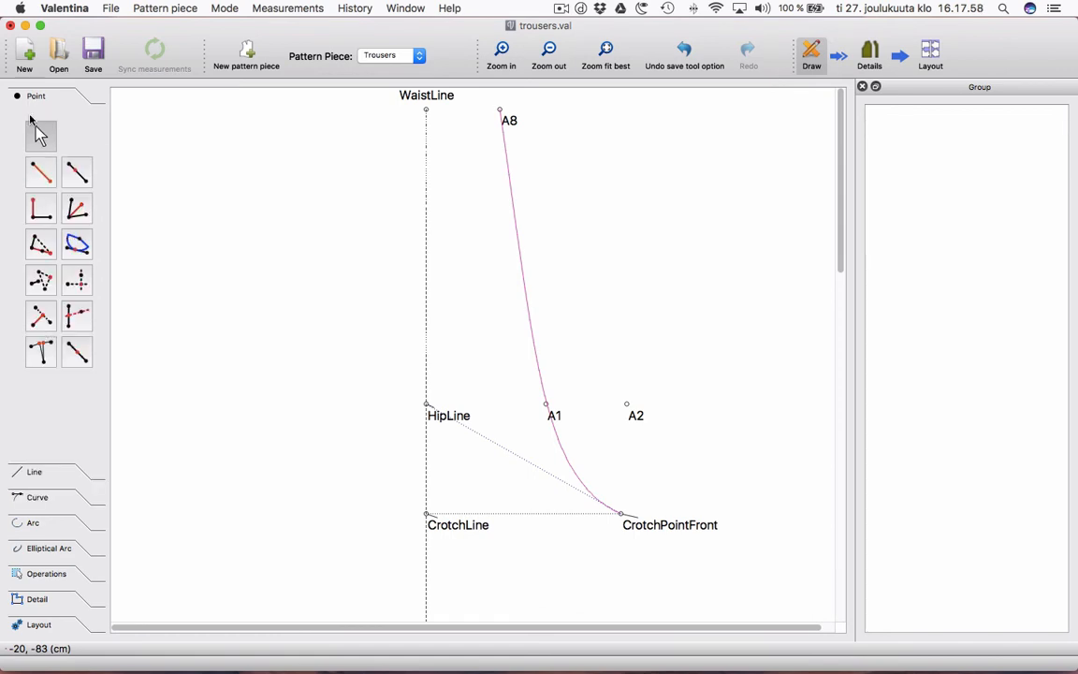
left_click(77, 172)
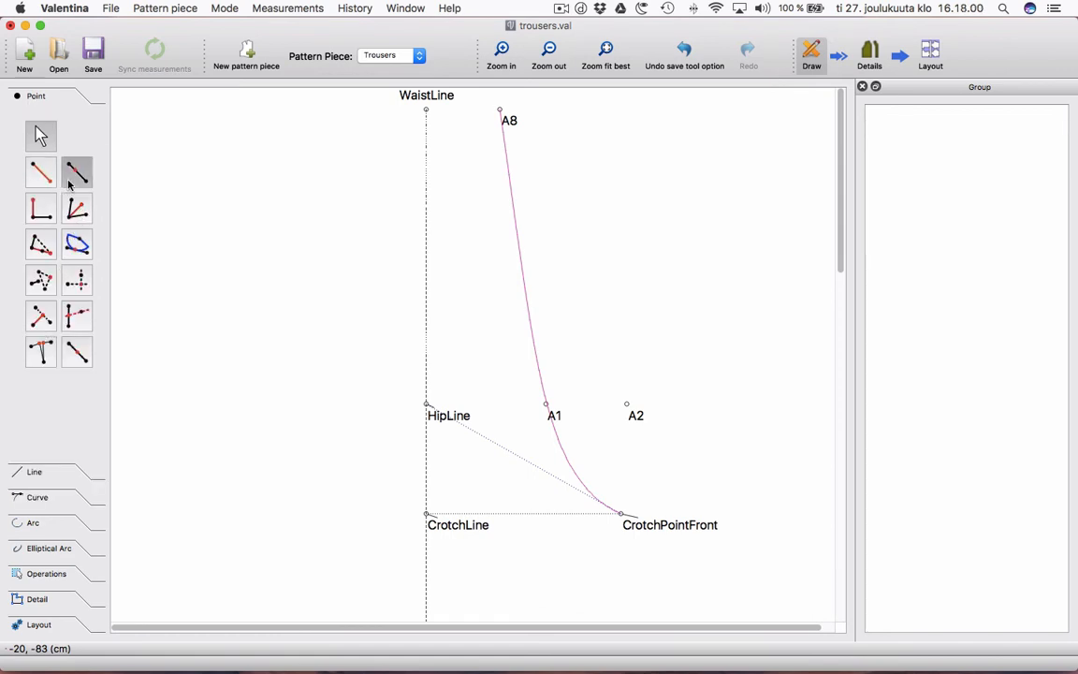
left_click(548, 417)
left_click(435, 417)
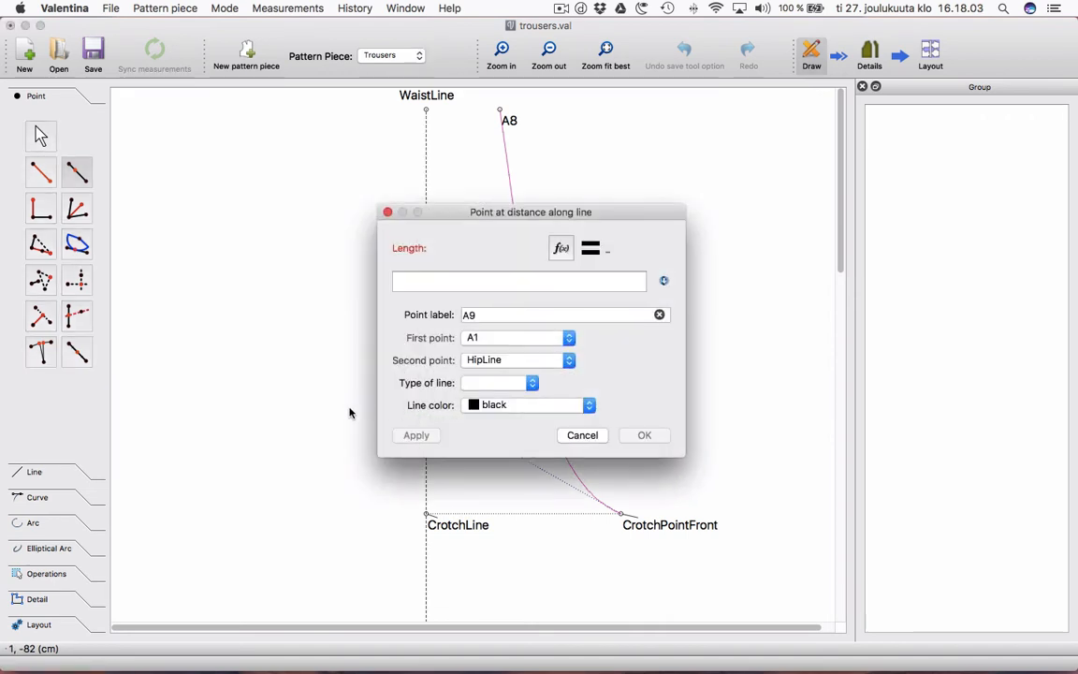
left_click(562, 249)
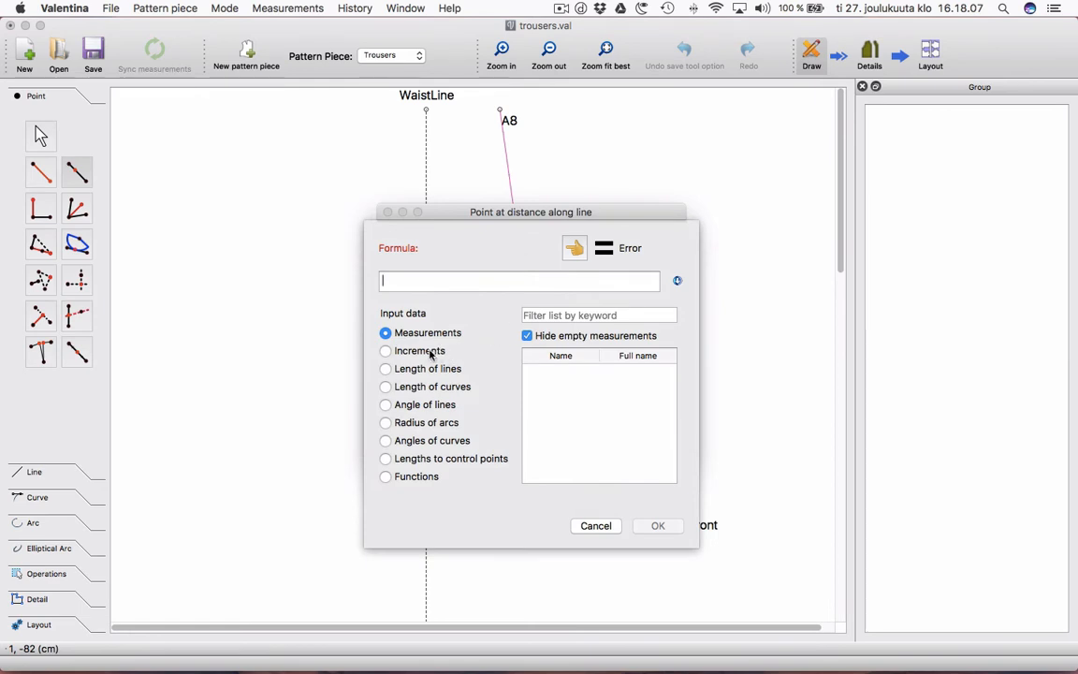
left_click(397, 353)
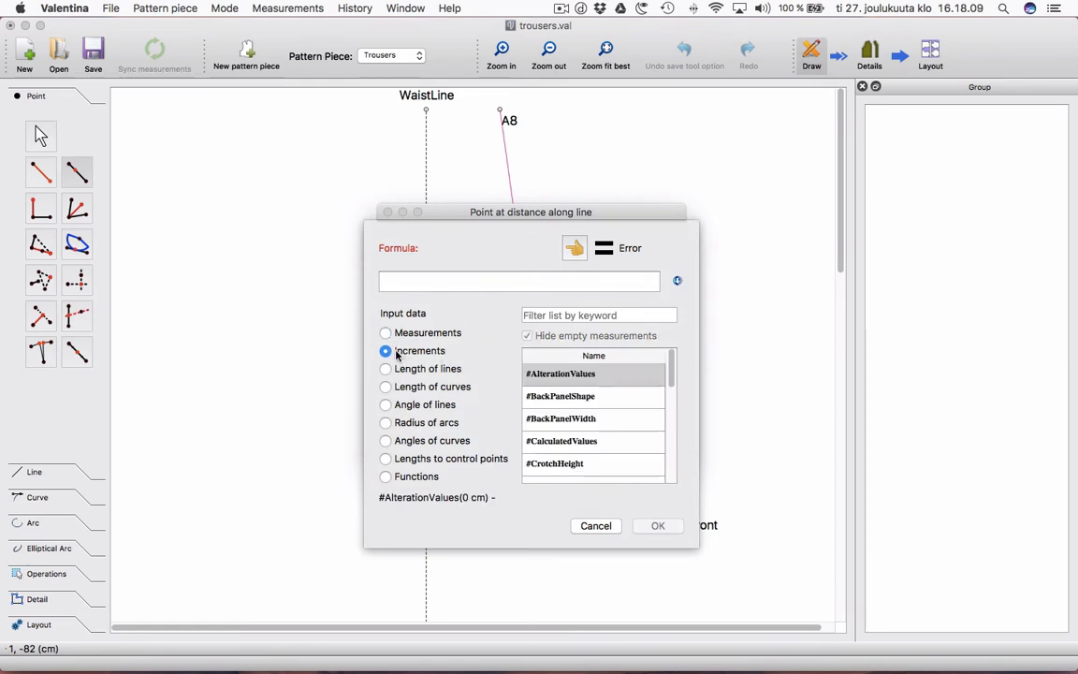
left_click_drag(672, 384, 672, 427)
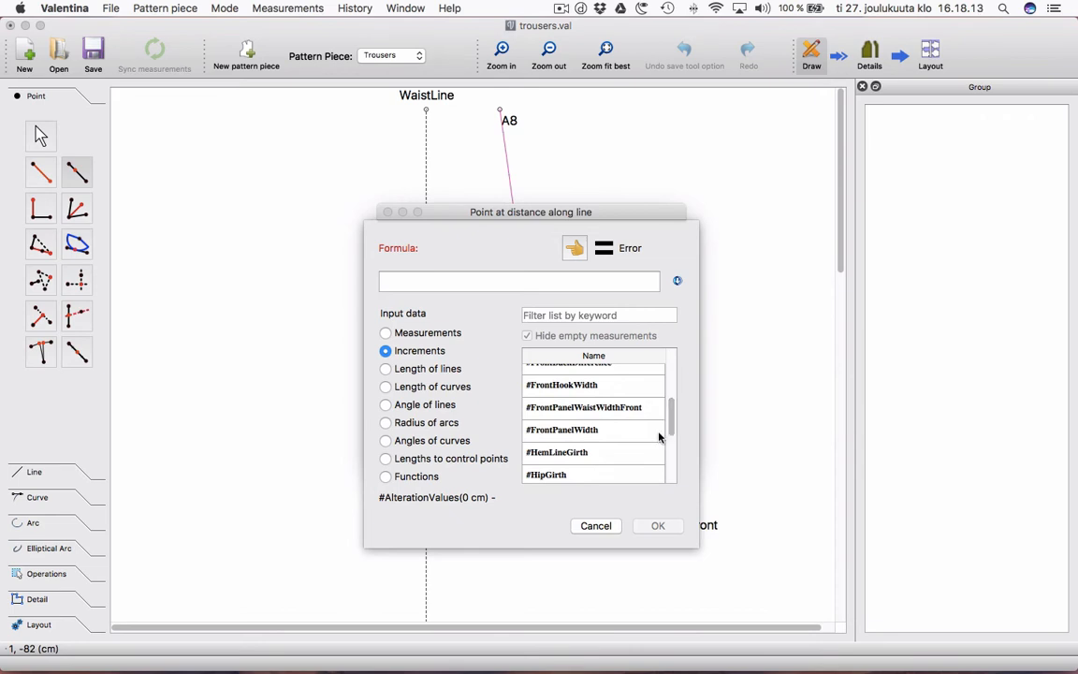
left_click(628, 433)
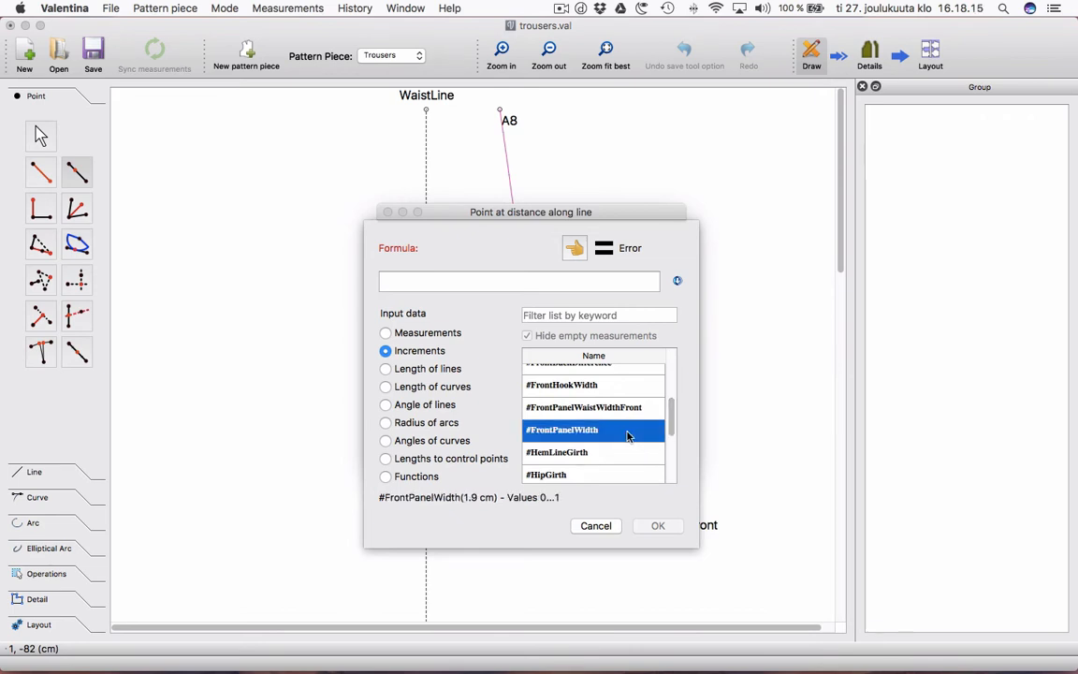
double_click(628, 432)
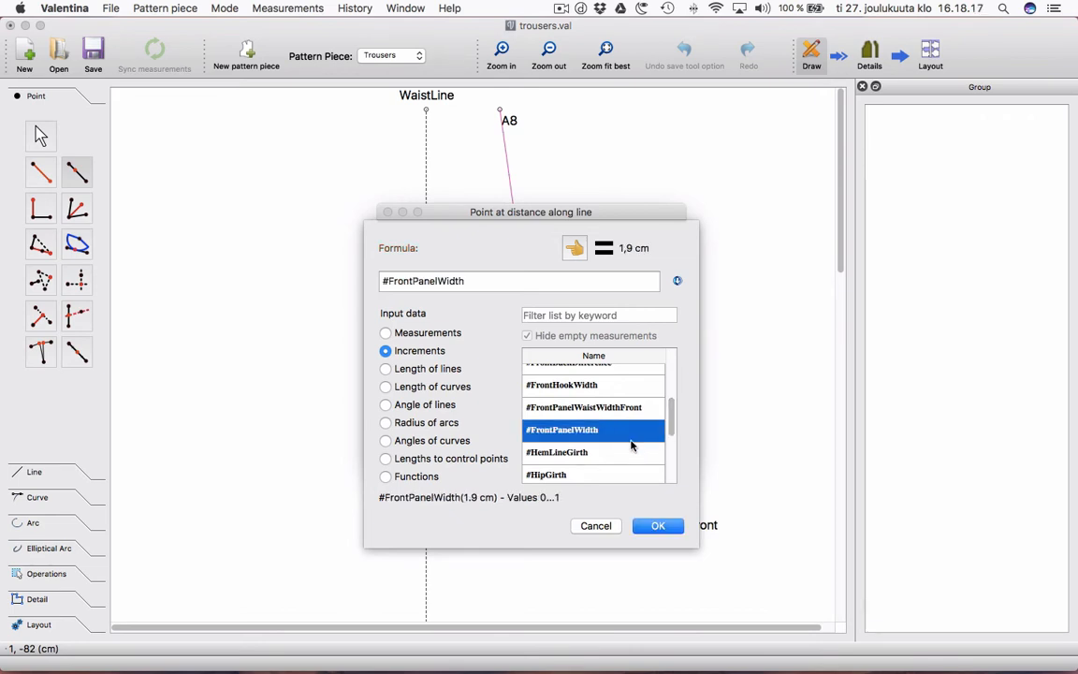
left_click(656, 527)
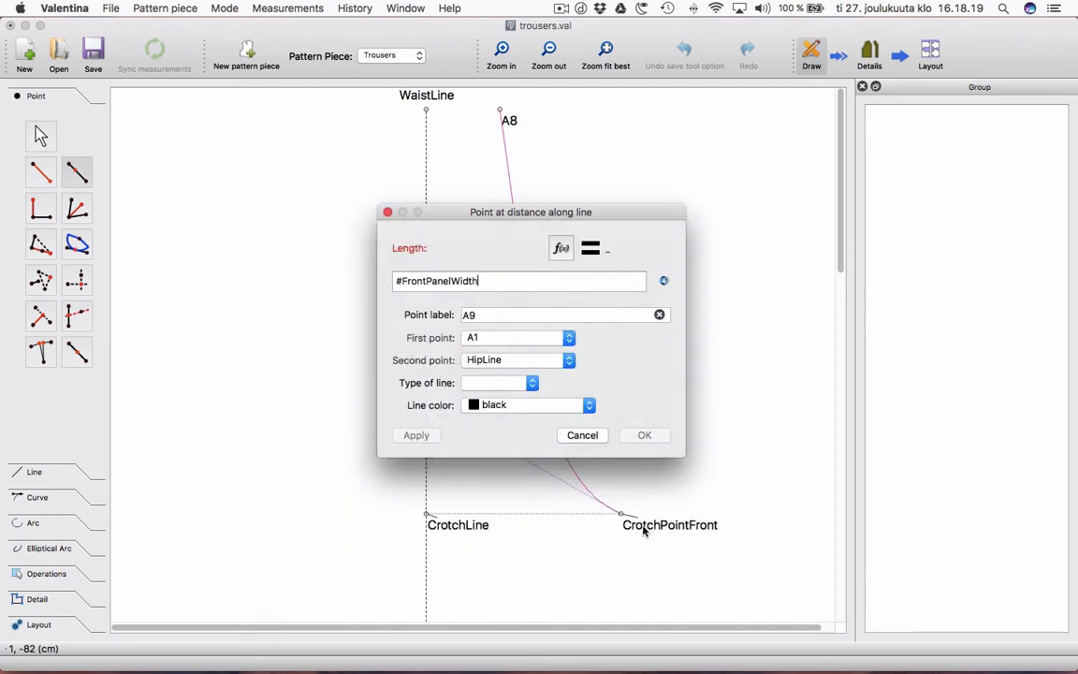
left_click(643, 437)
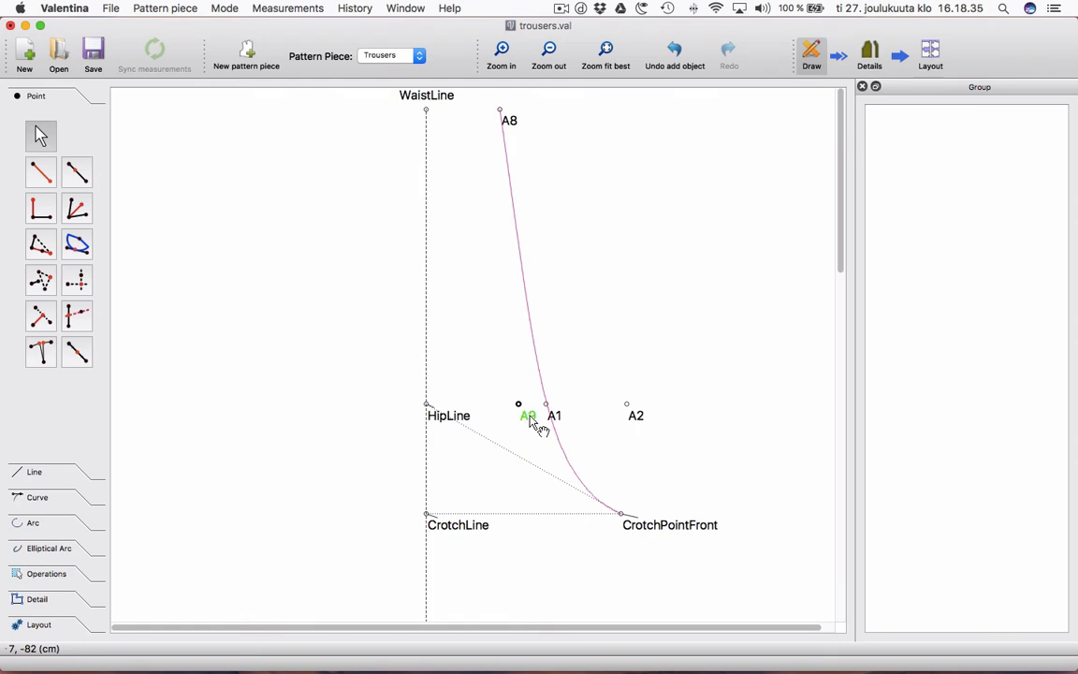
key("super+z")
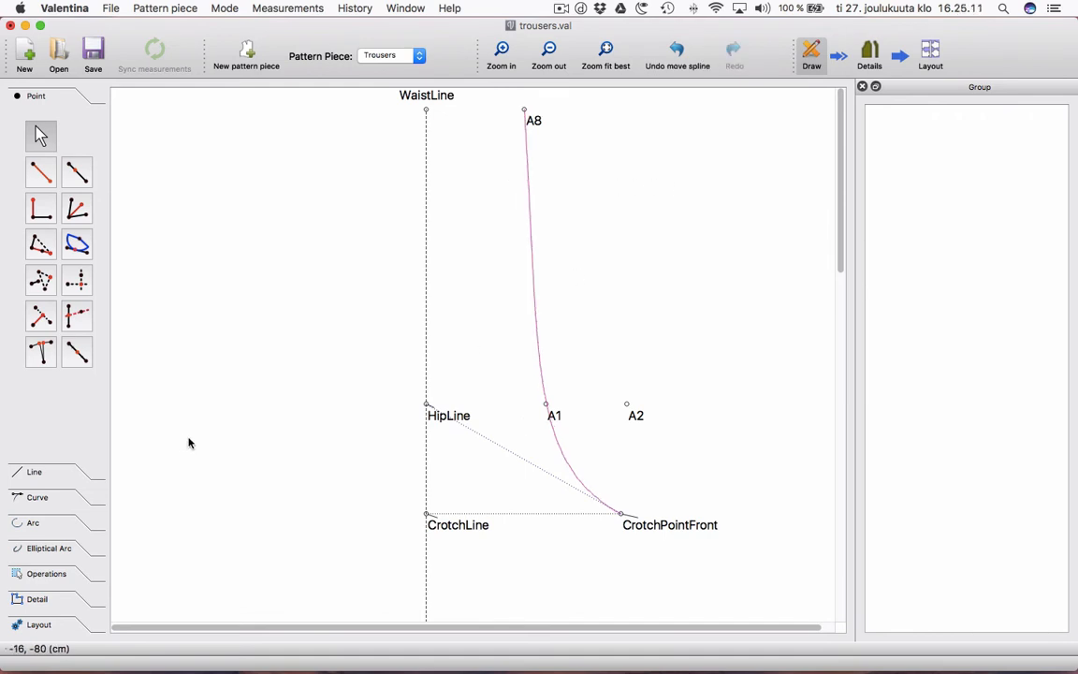
Add point A9 along the line from A1 through HipLine at length #FrontPanelWidth, with no visible line.
left_click(77, 172)
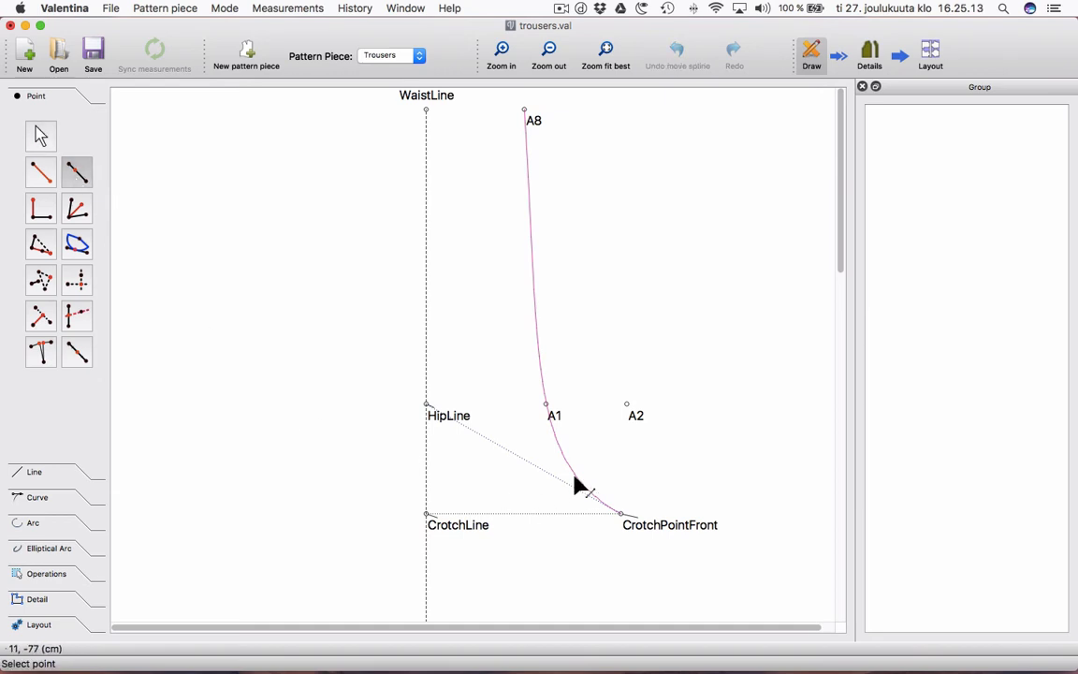
left_click(555, 422)
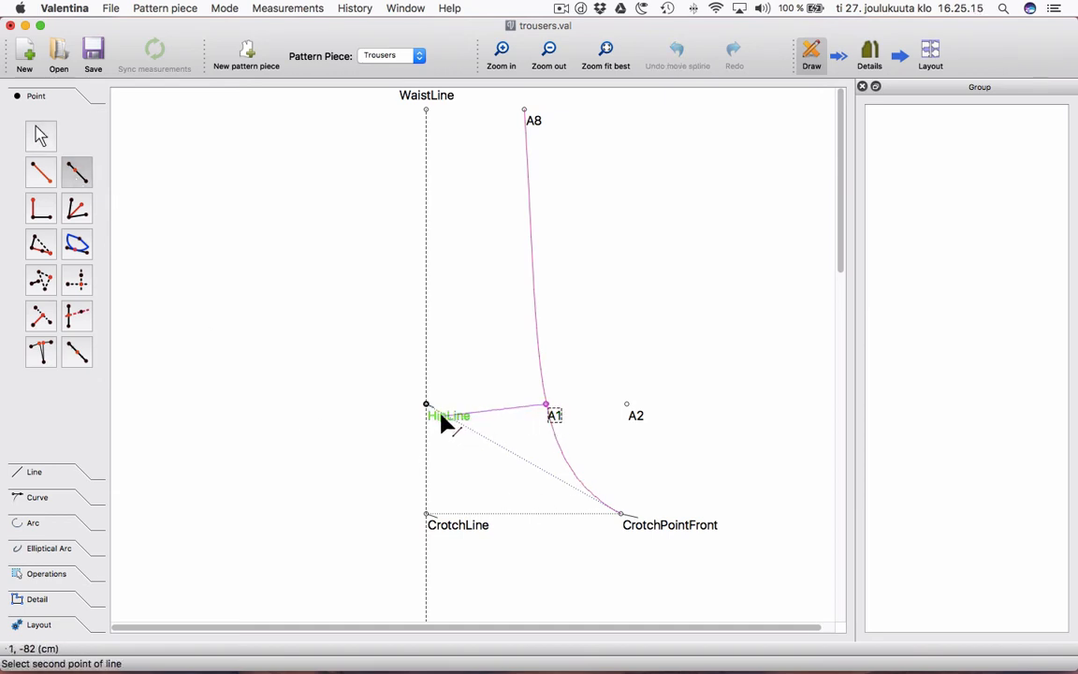
left_click(435, 418)
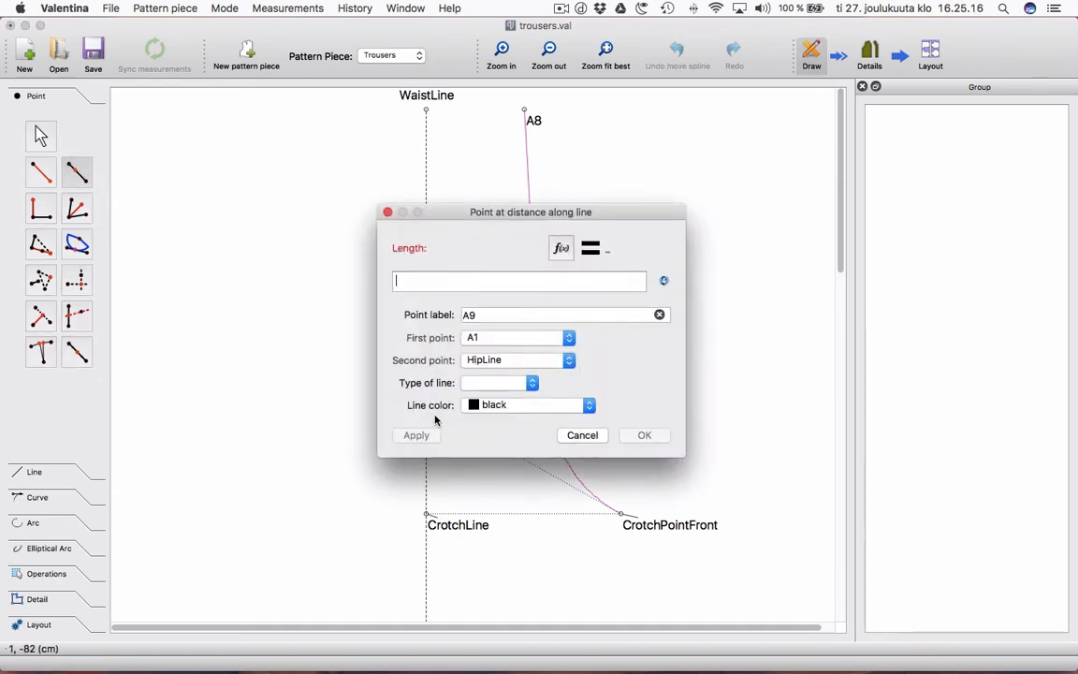
left_click(561, 248)
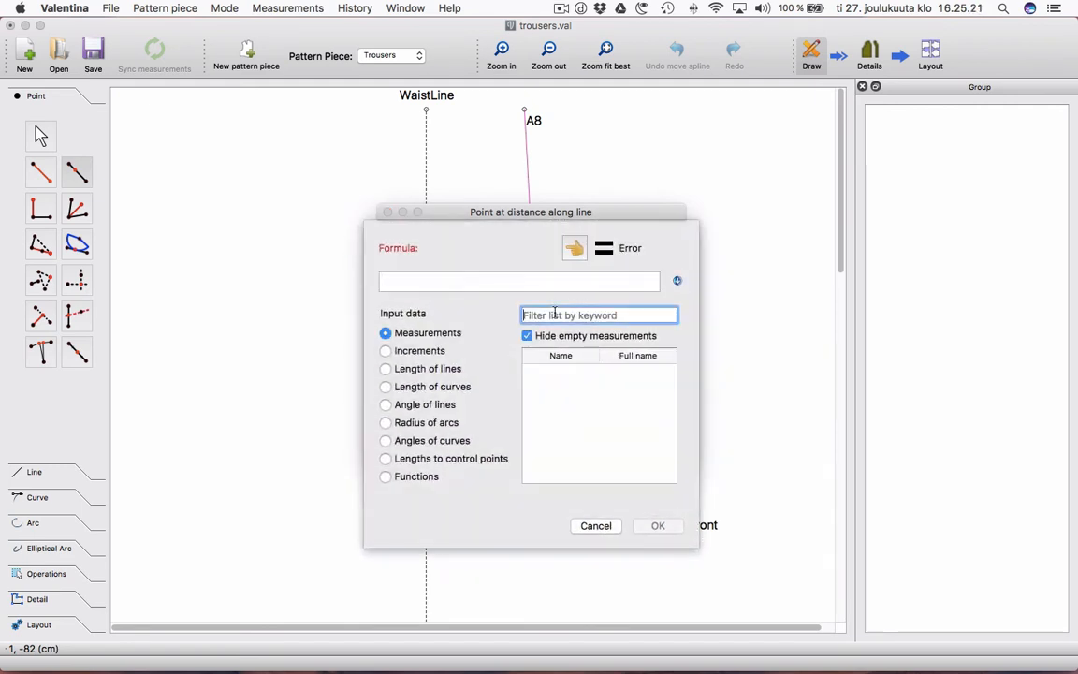
type("pane")
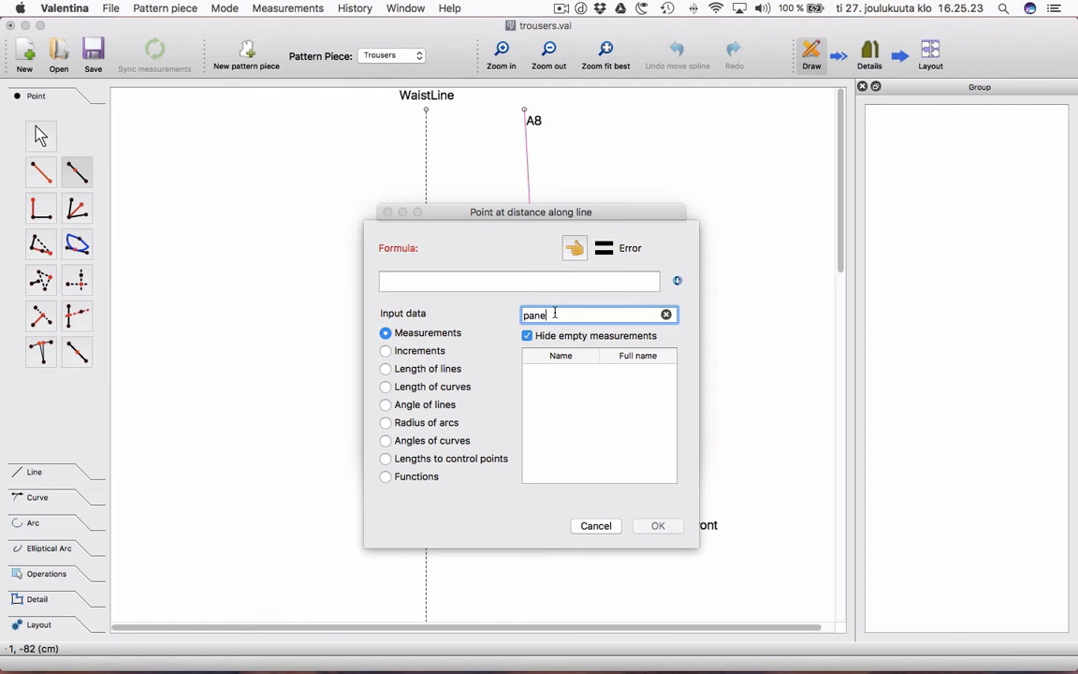
left_click(422, 350)
type("pa")
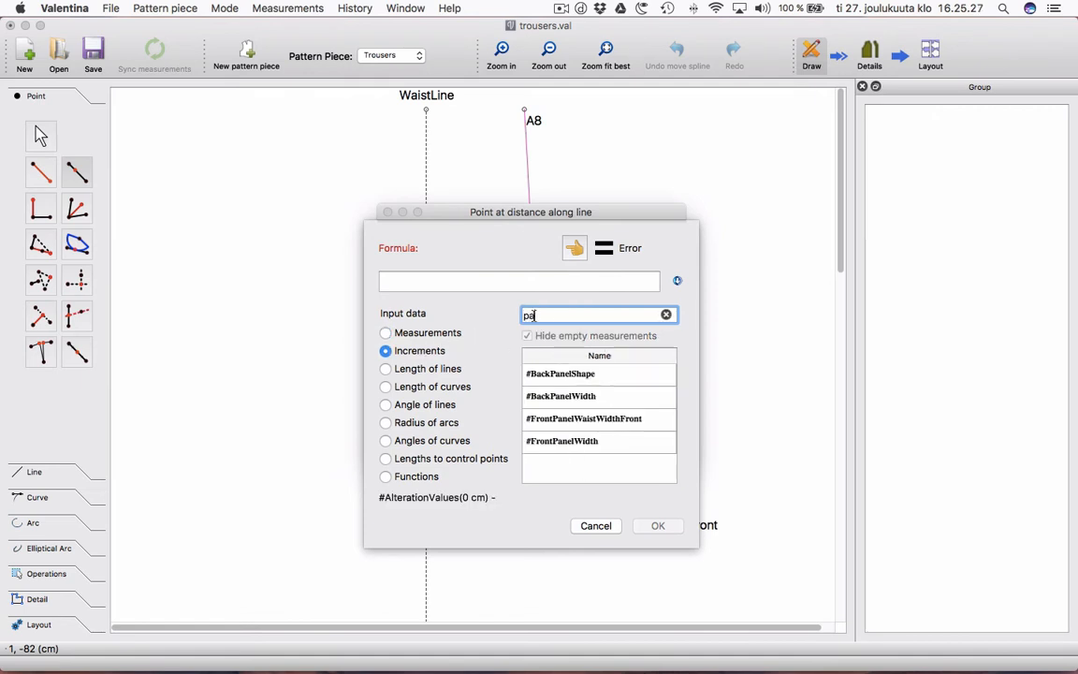
left_click(573, 440)
double_click(572, 440)
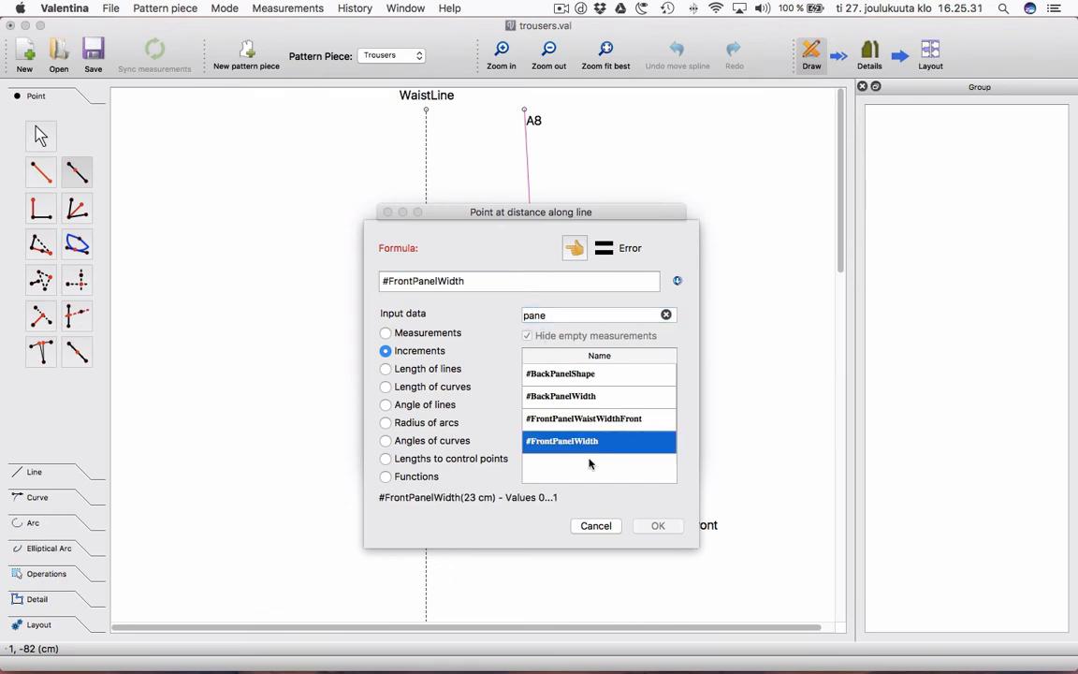
left_click(655, 525)
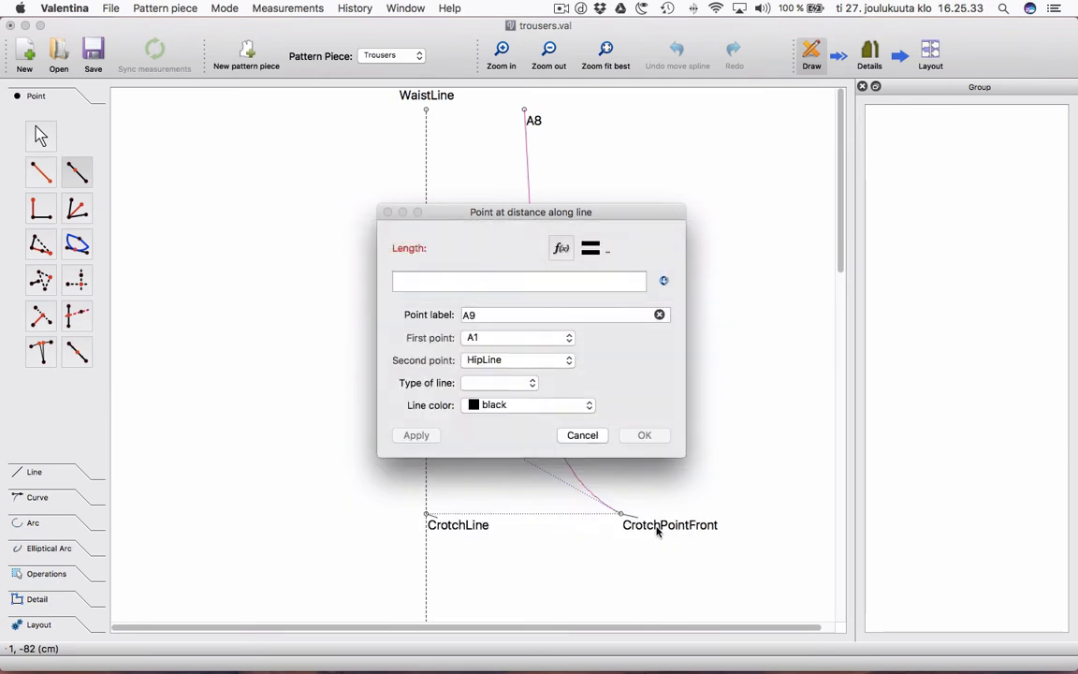
left_click(642, 437)
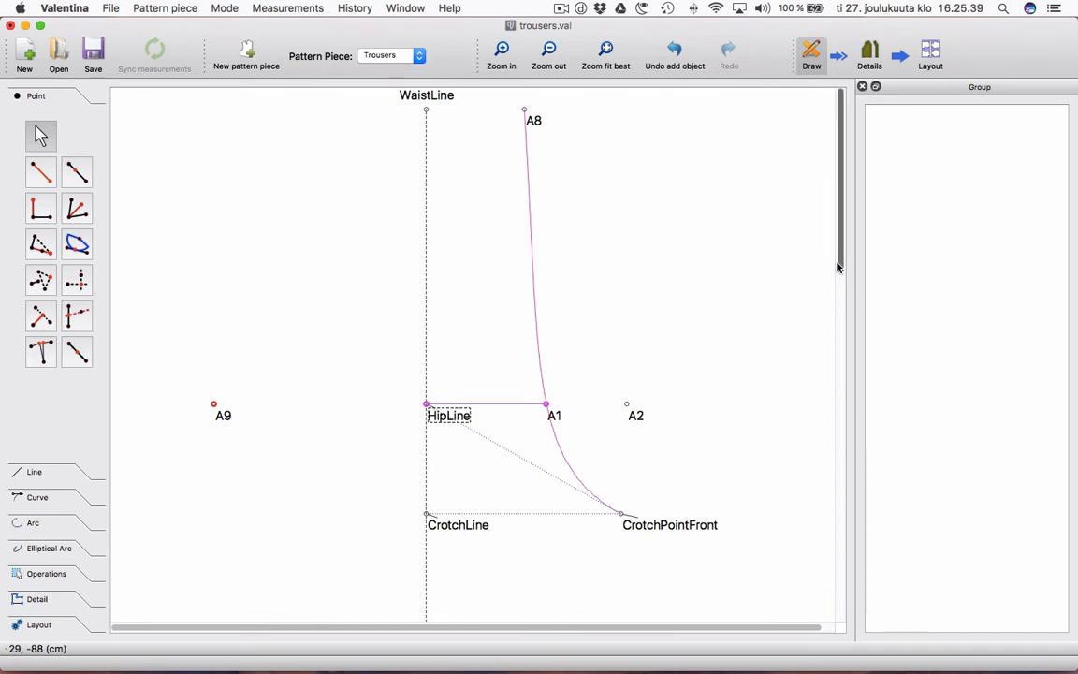
Add a point where the vertical through A9 meets the horizontal through A8.
left_click_drag(840, 270, 830, 421)
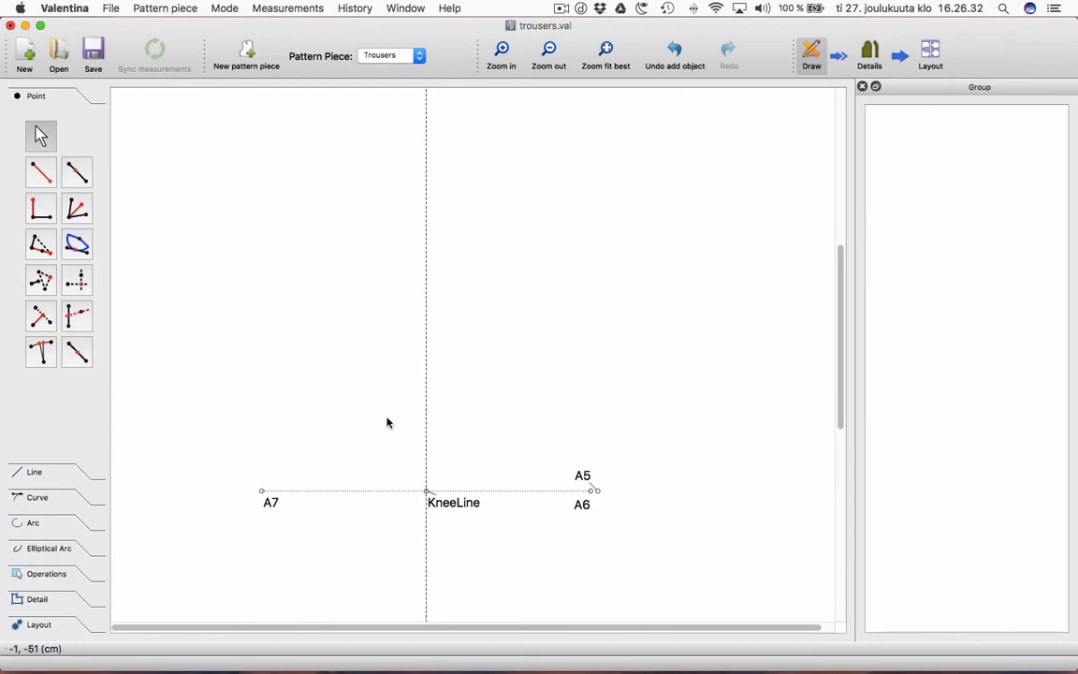
scroll(382, 424, "up", 5)
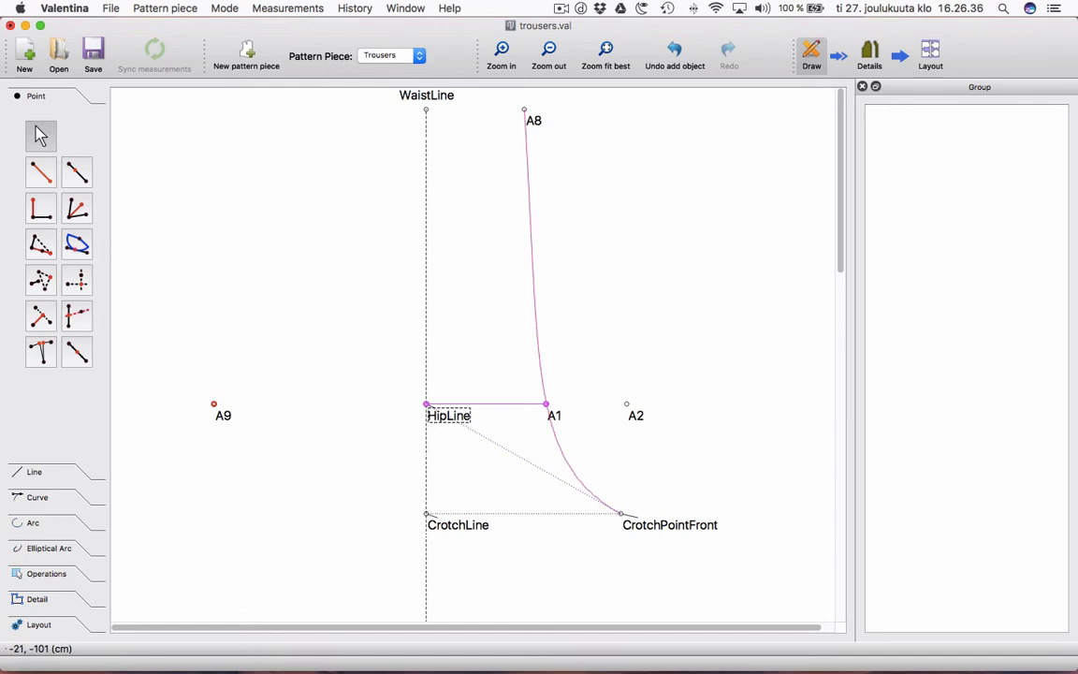
left_click(79, 286)
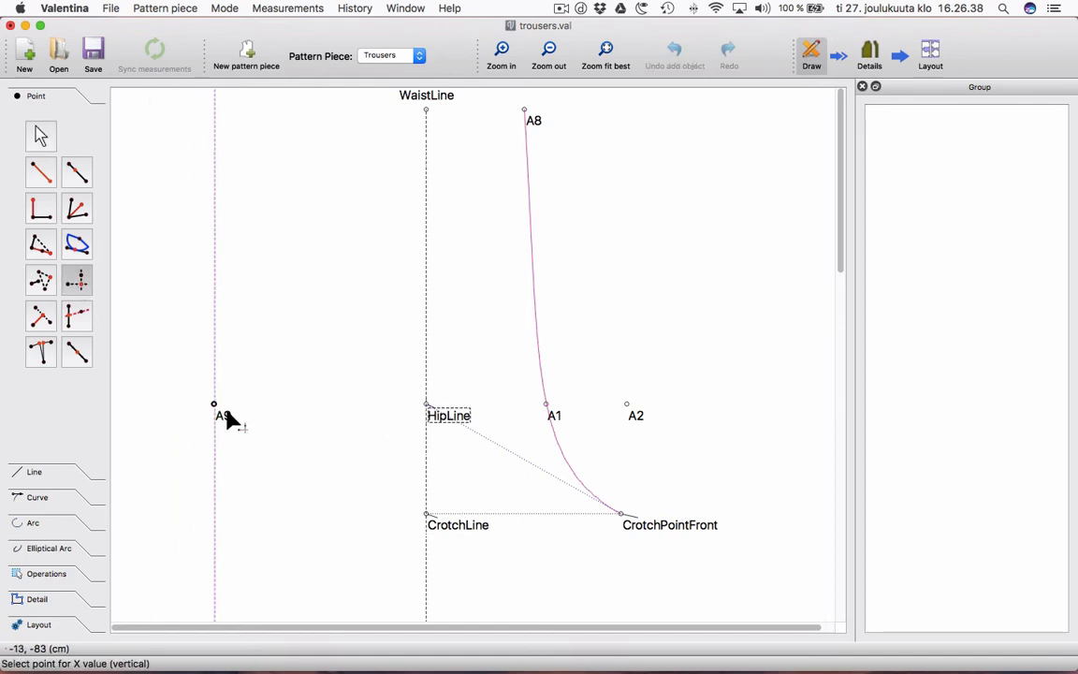
left_click(214, 409)
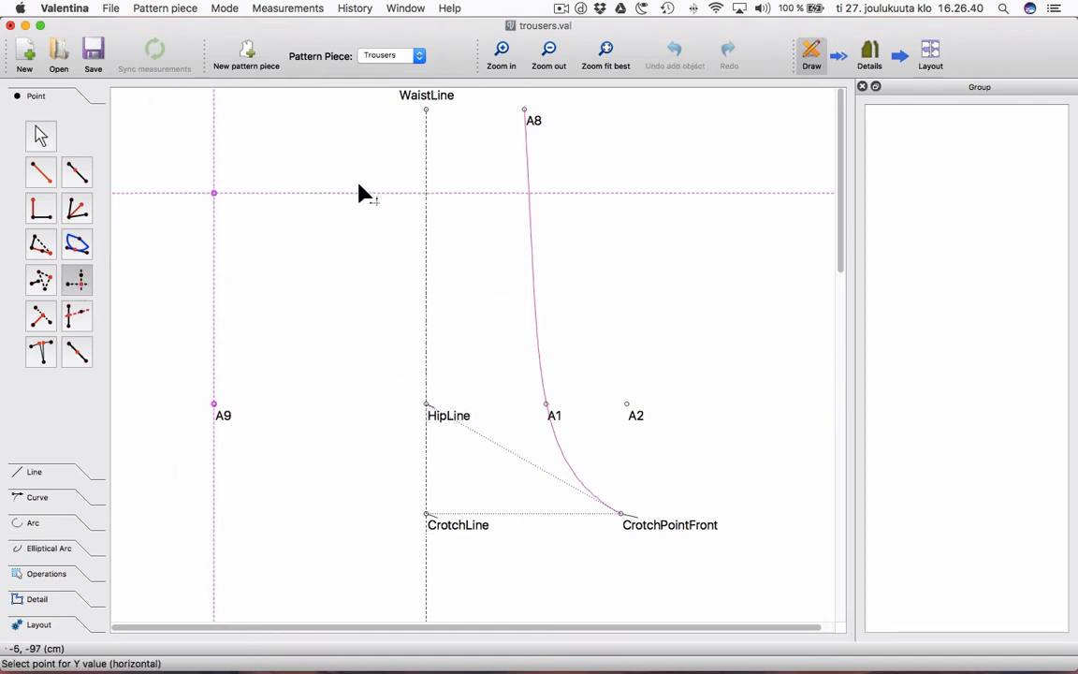
left_click(525, 111)
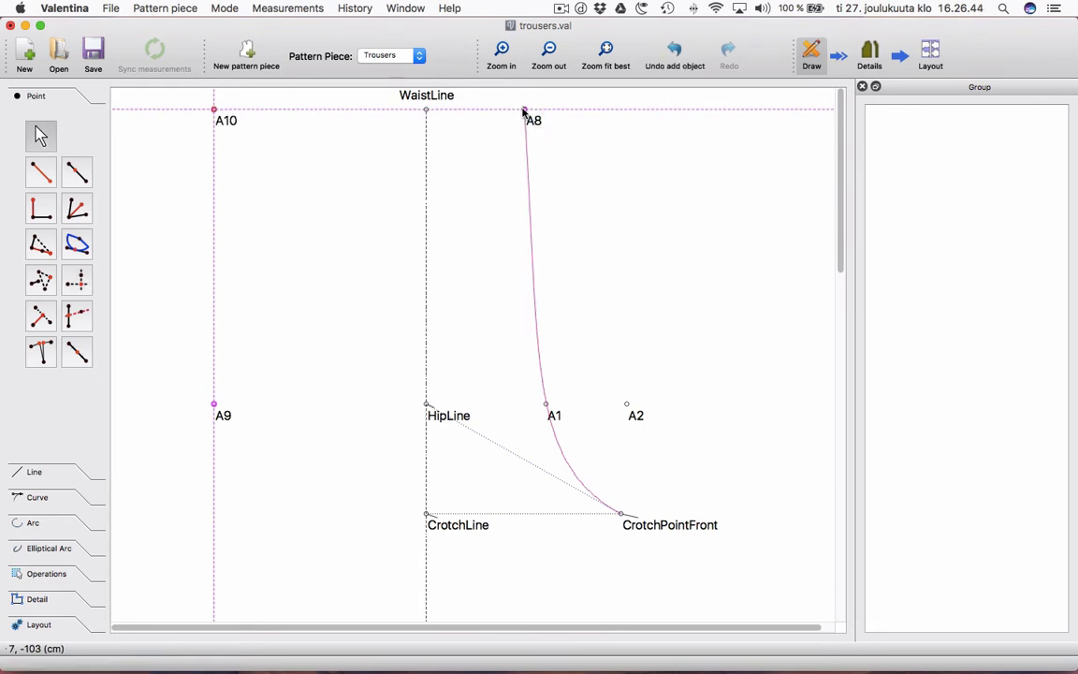
Add a point 1 cm from A10 along the line toward A8, and move A10's label clear of the new point's label.
left_click(78, 176)
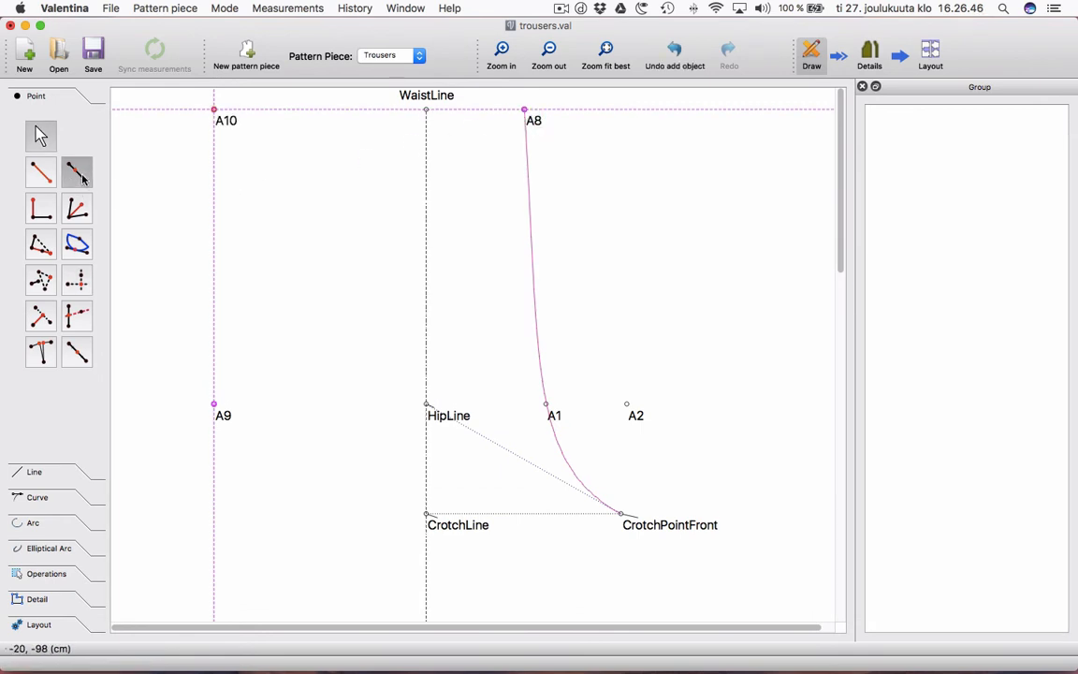
left_click(215, 110)
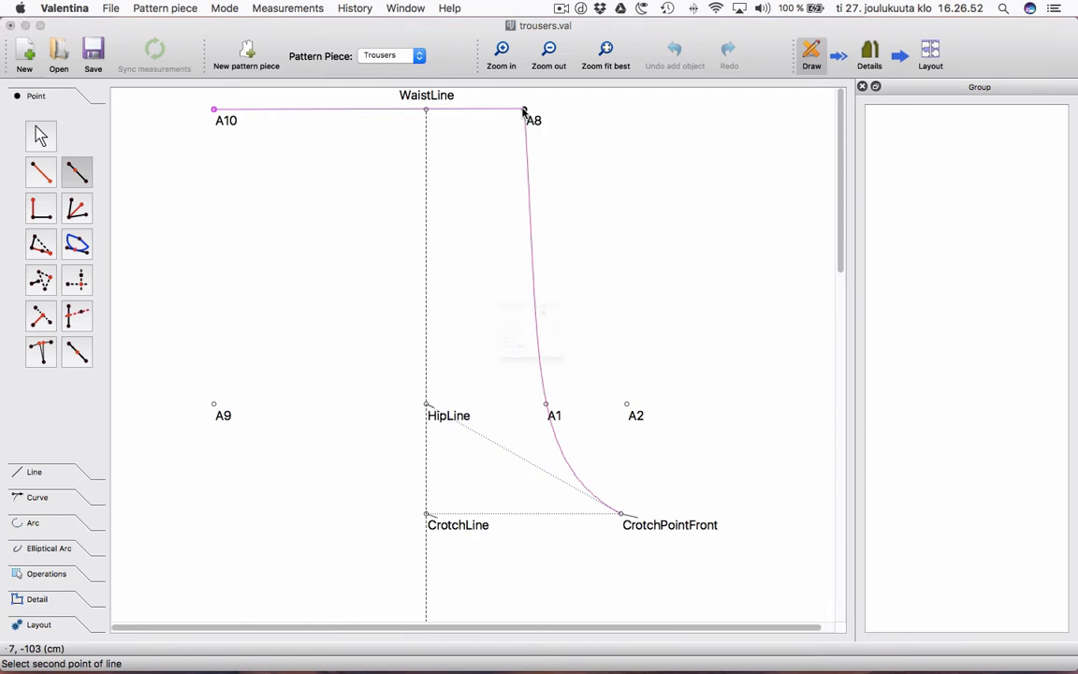
left_click(524, 111)
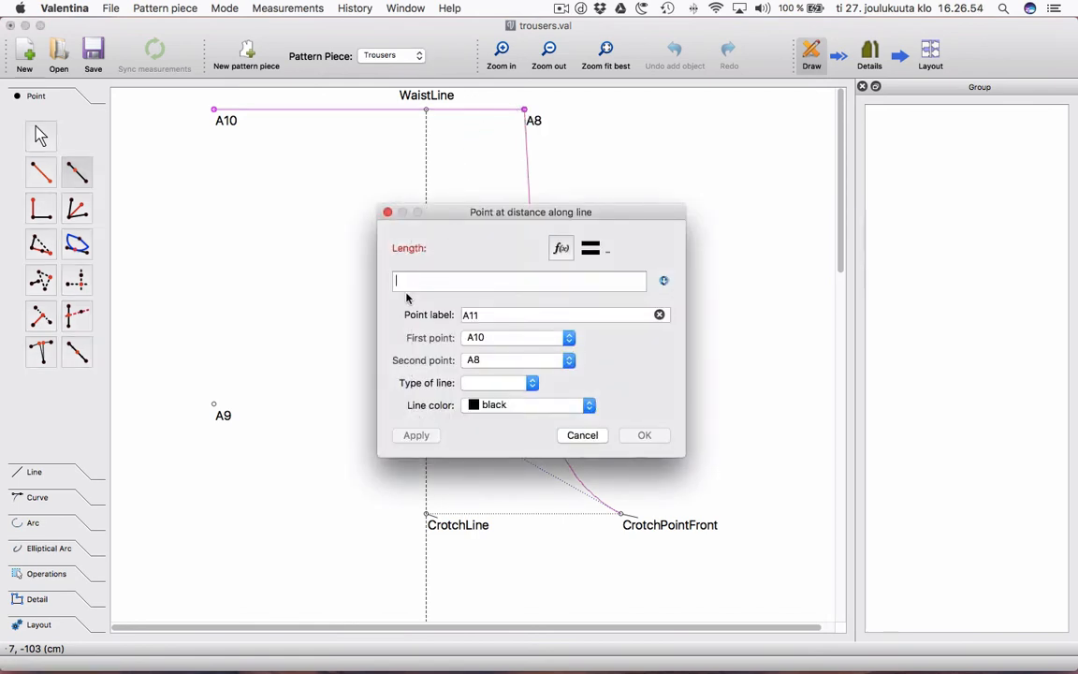
type("1")
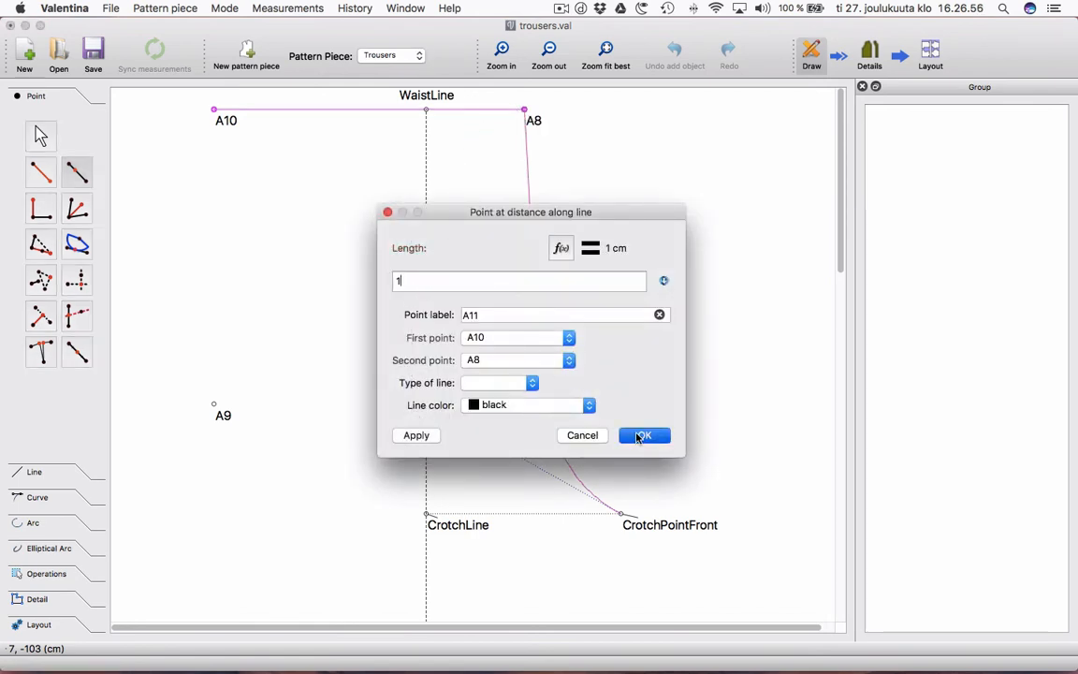
key("Return")
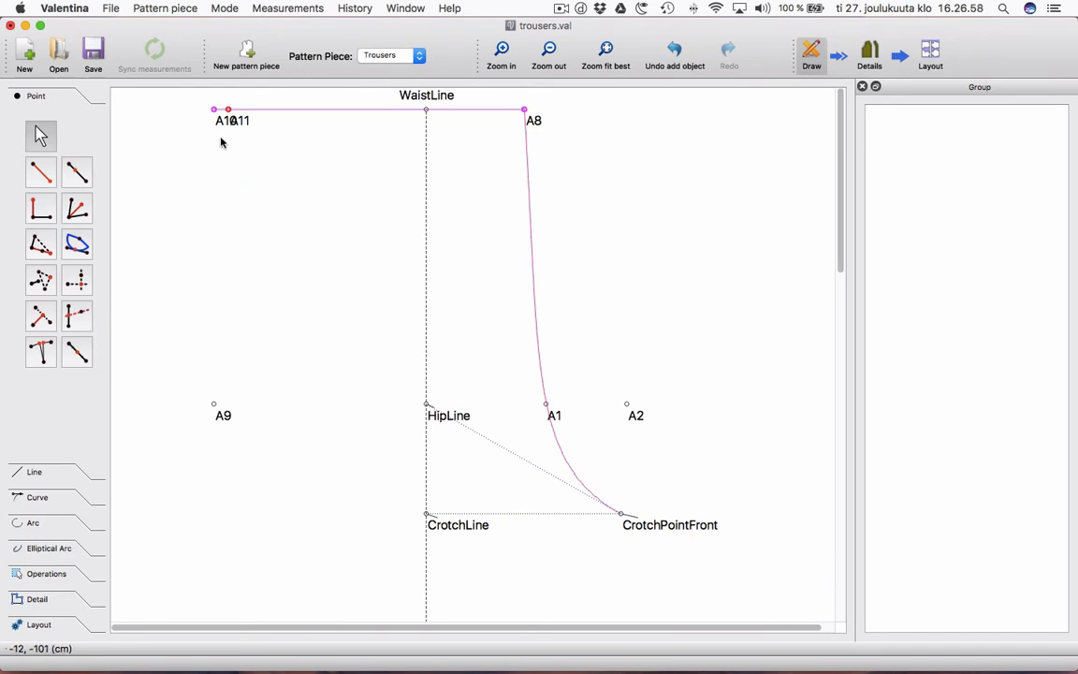
left_click_drag(223, 123, 199, 123)
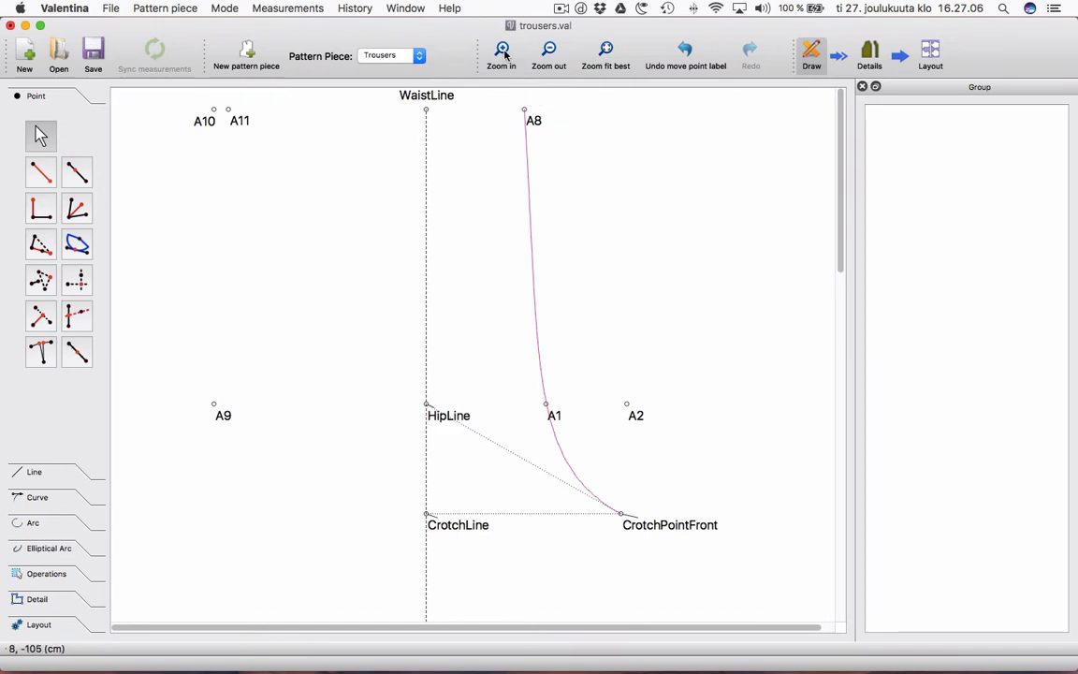
Draw the outer side seam as a curved path from A3 through A7 and A9 to A11.
left_click(552, 50)
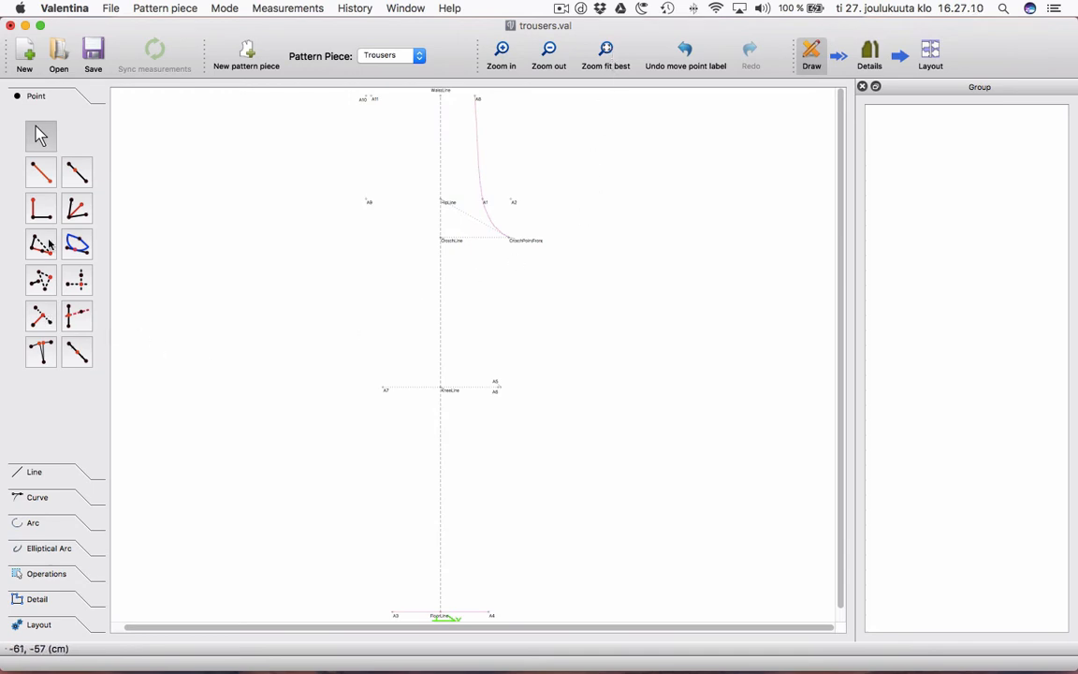
left_click(35, 498)
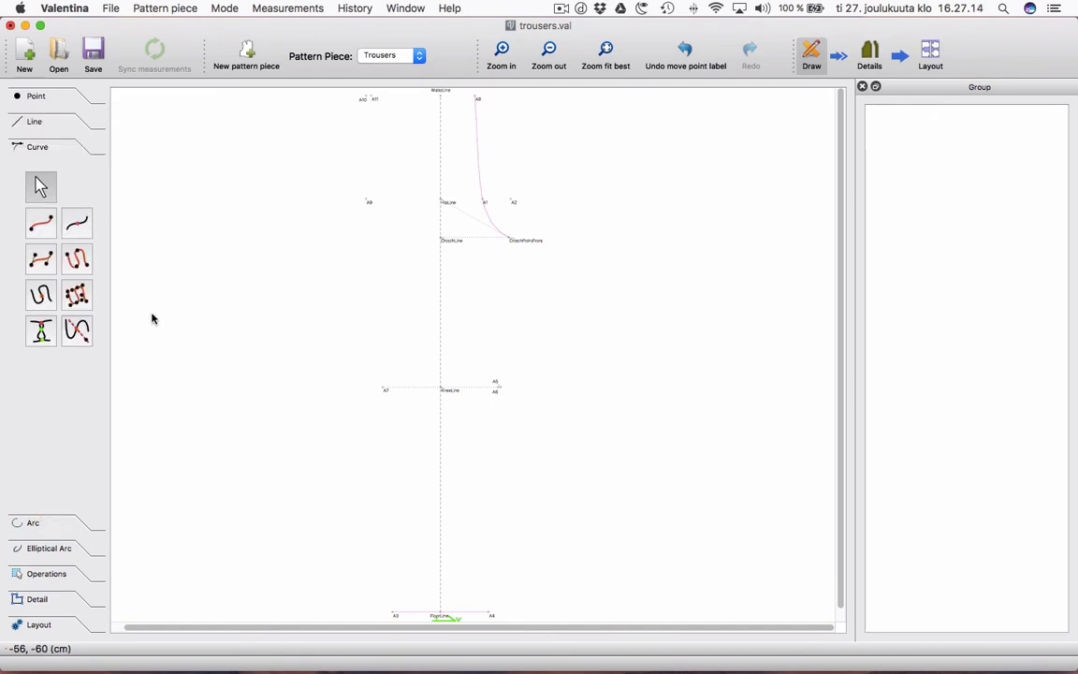
left_click(76, 259)
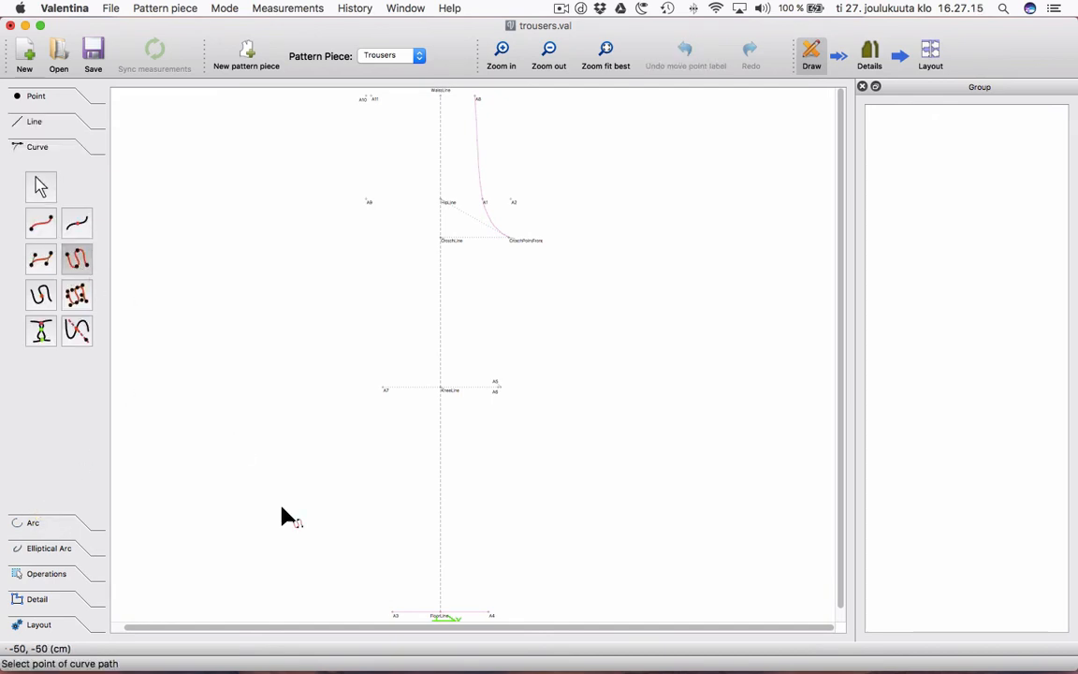
left_click(393, 615)
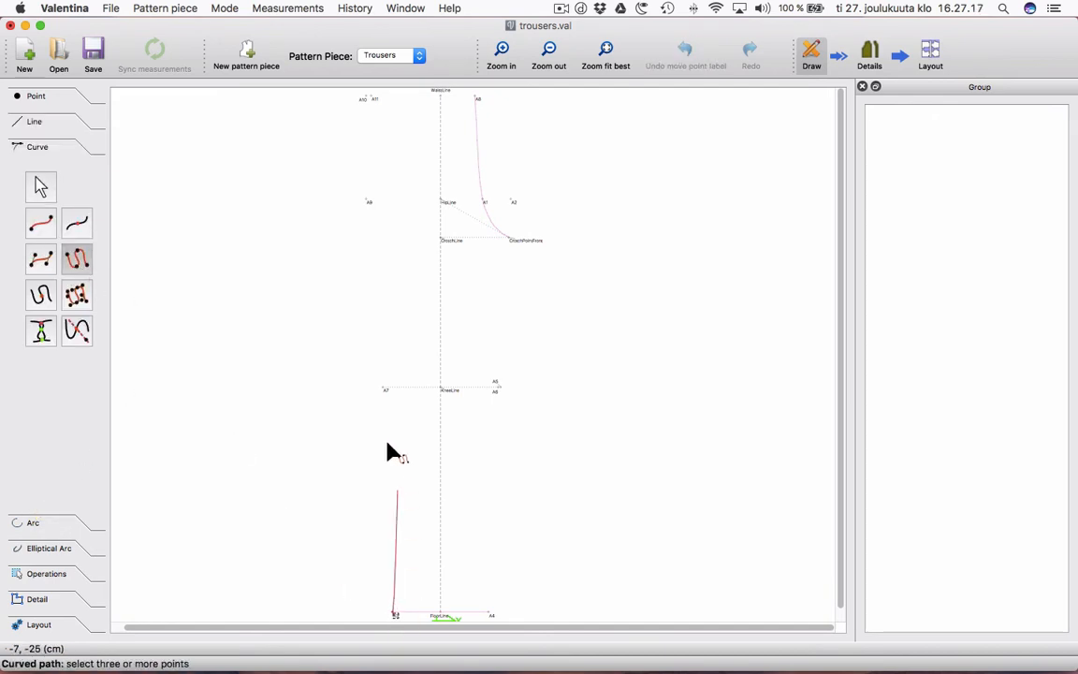
left_click(384, 388)
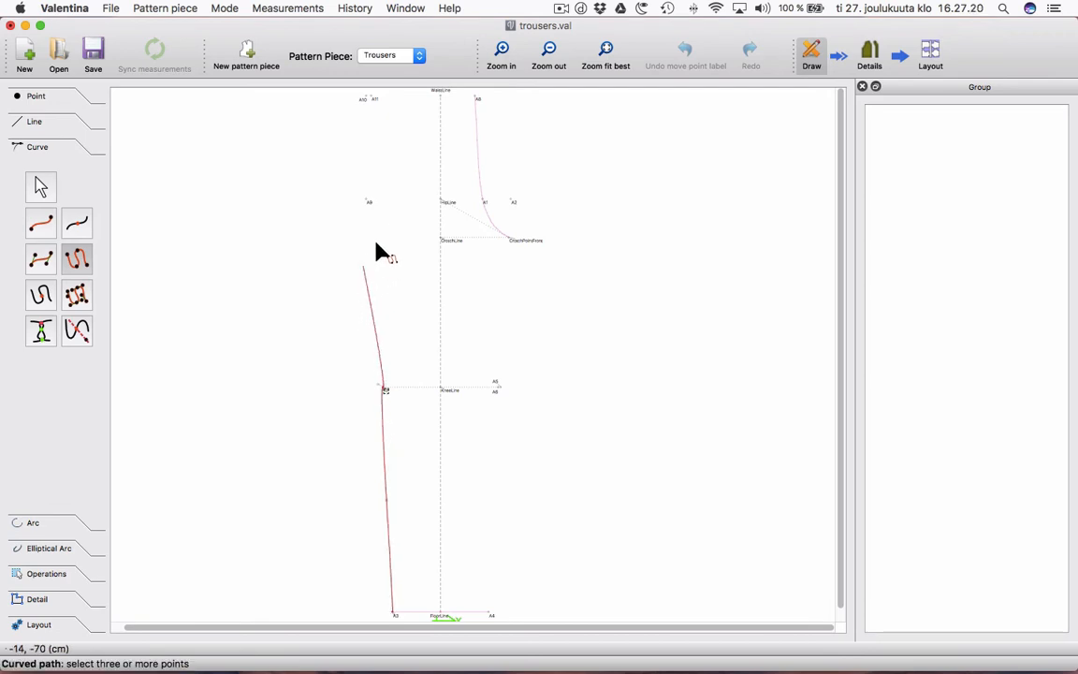
left_click(367, 201)
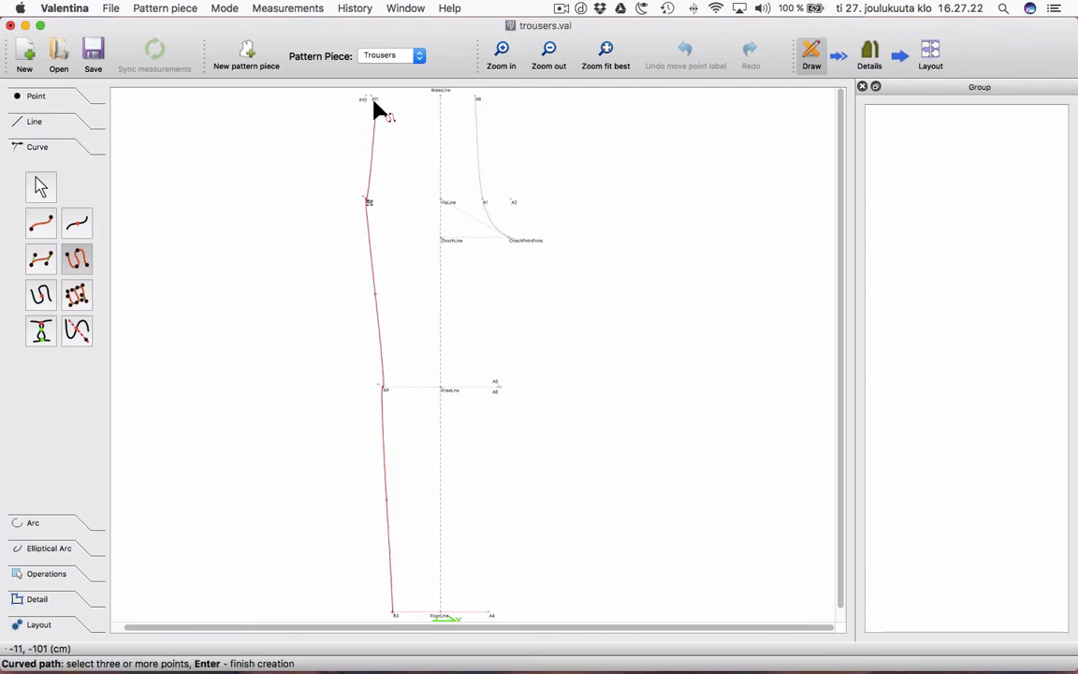
left_click(373, 98)
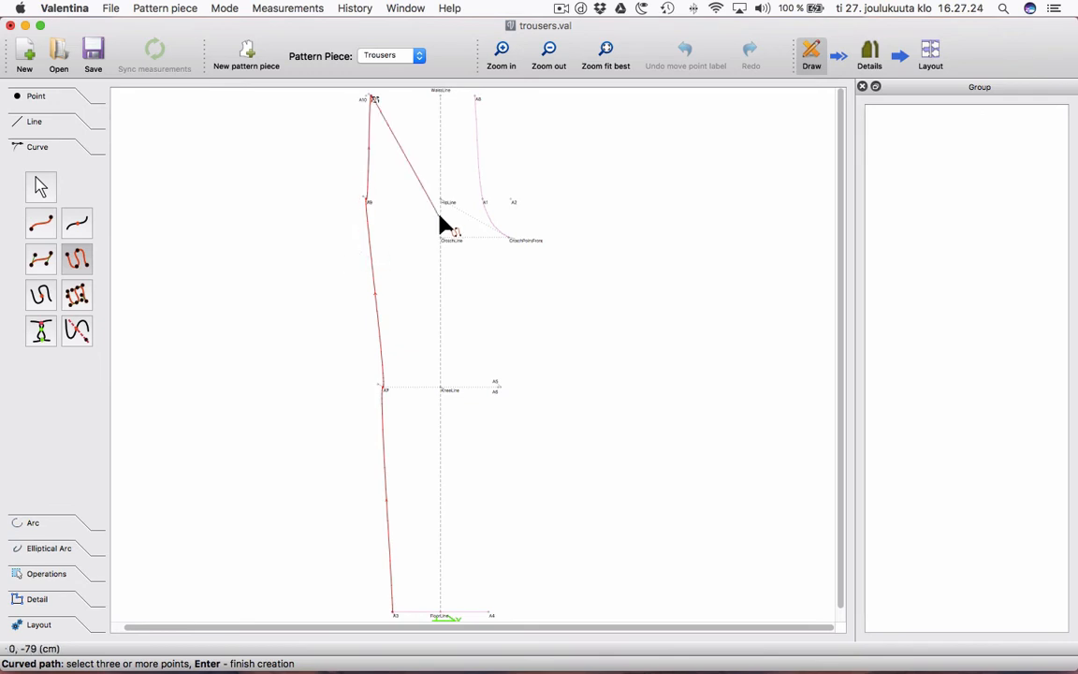
key("Return")
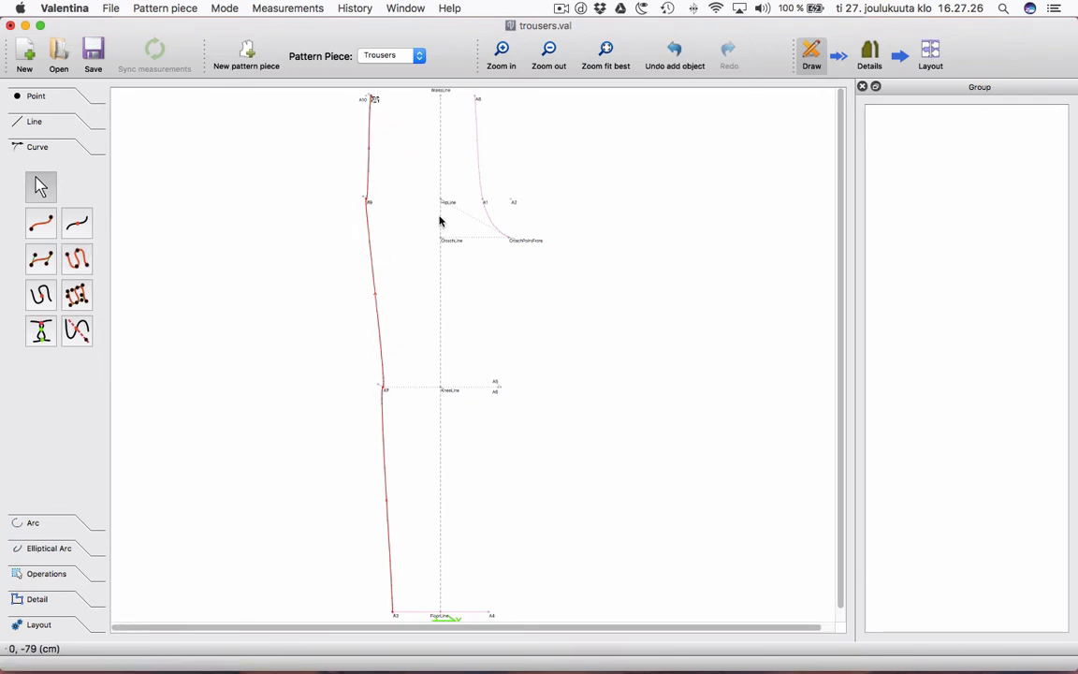
Draw the front waist as a simple curve from A11 to A8.
left_click(40, 222)
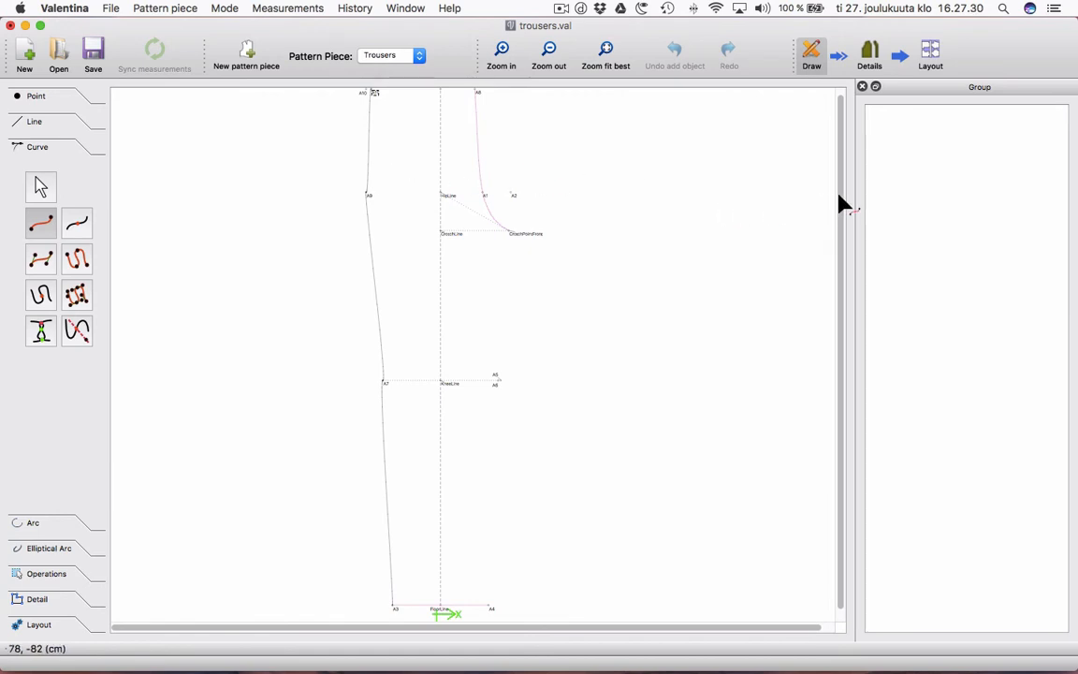
left_click_drag(840, 193, 840, 173)
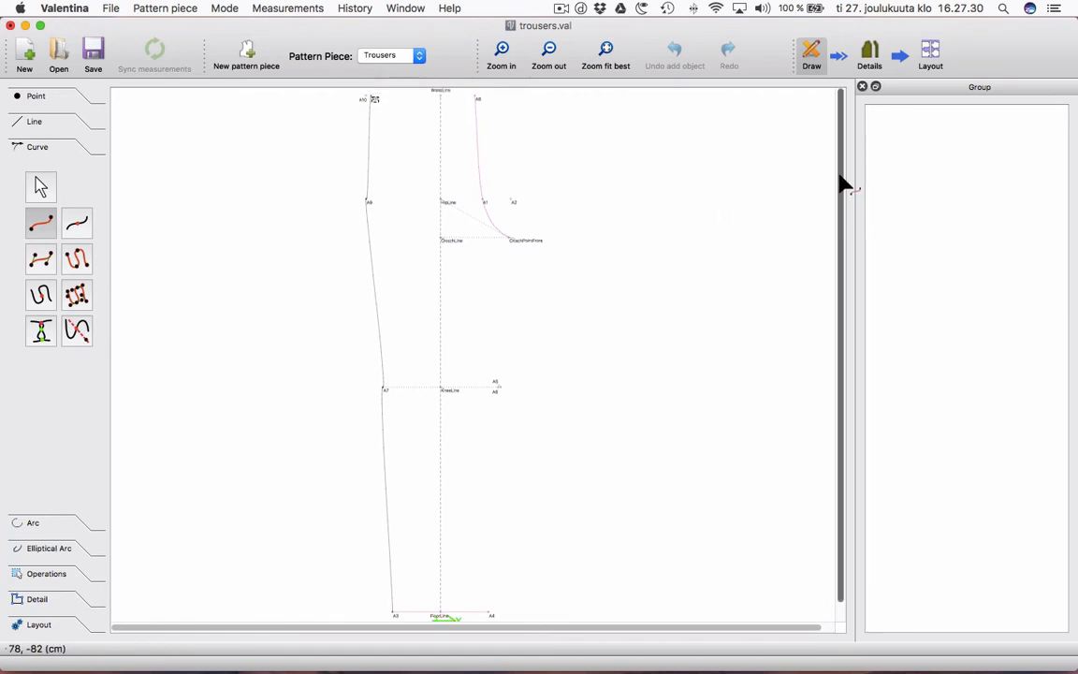
left_click(375, 98)
left_click(477, 99)
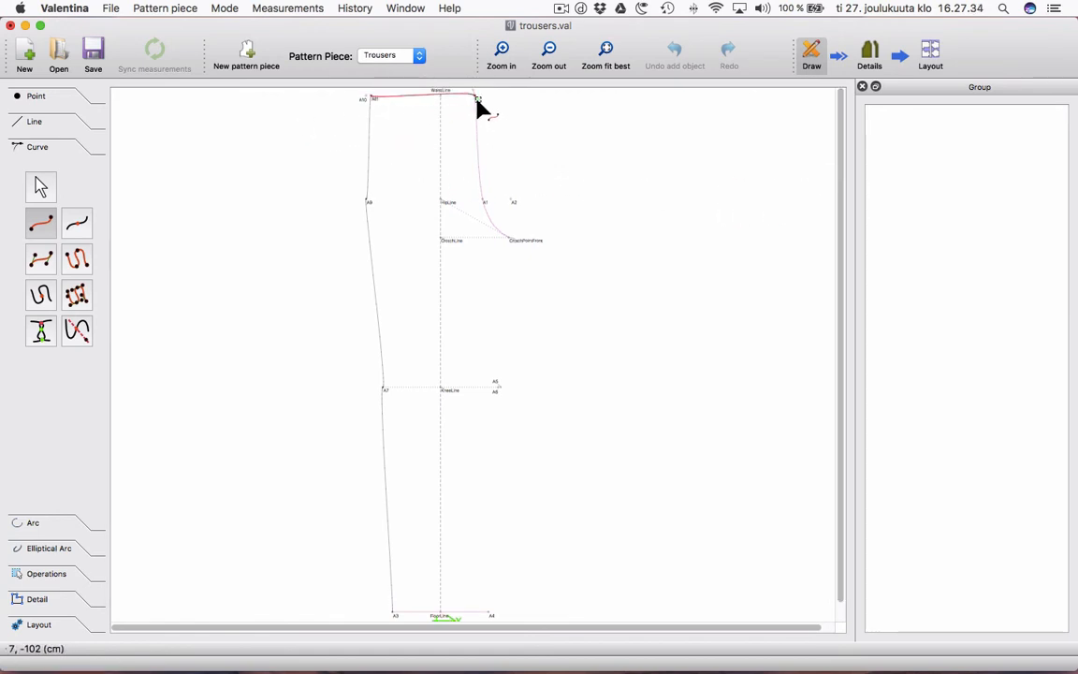
key("Return")
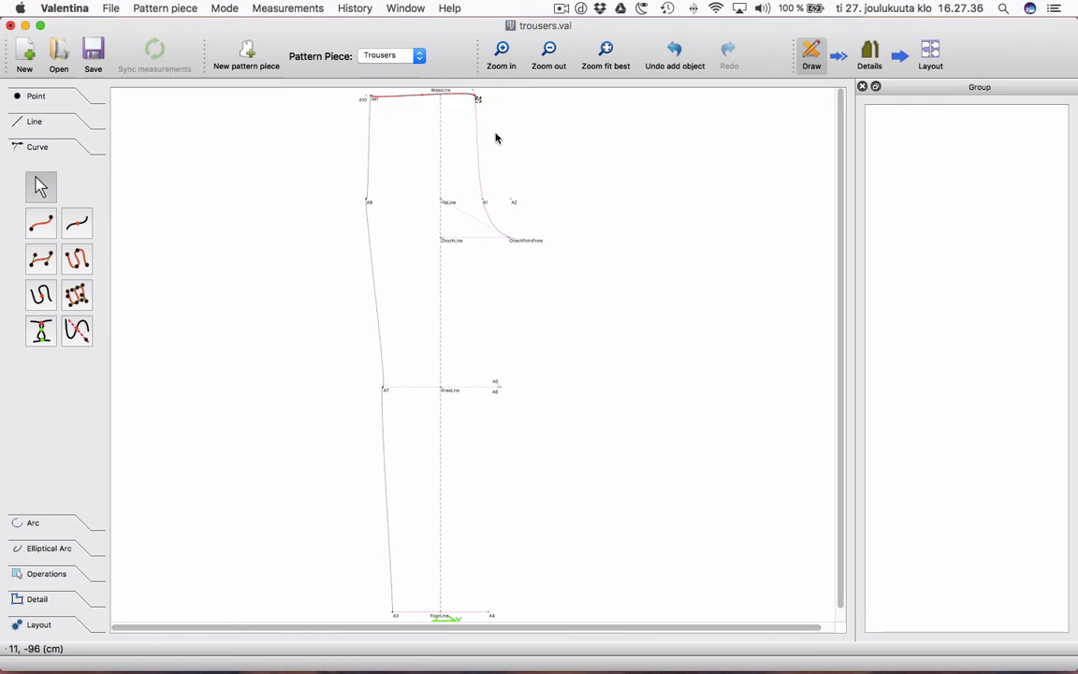
Draw the inseam as a curved path from CrotchPointFront through A6 to A4.
left_click(42, 225)
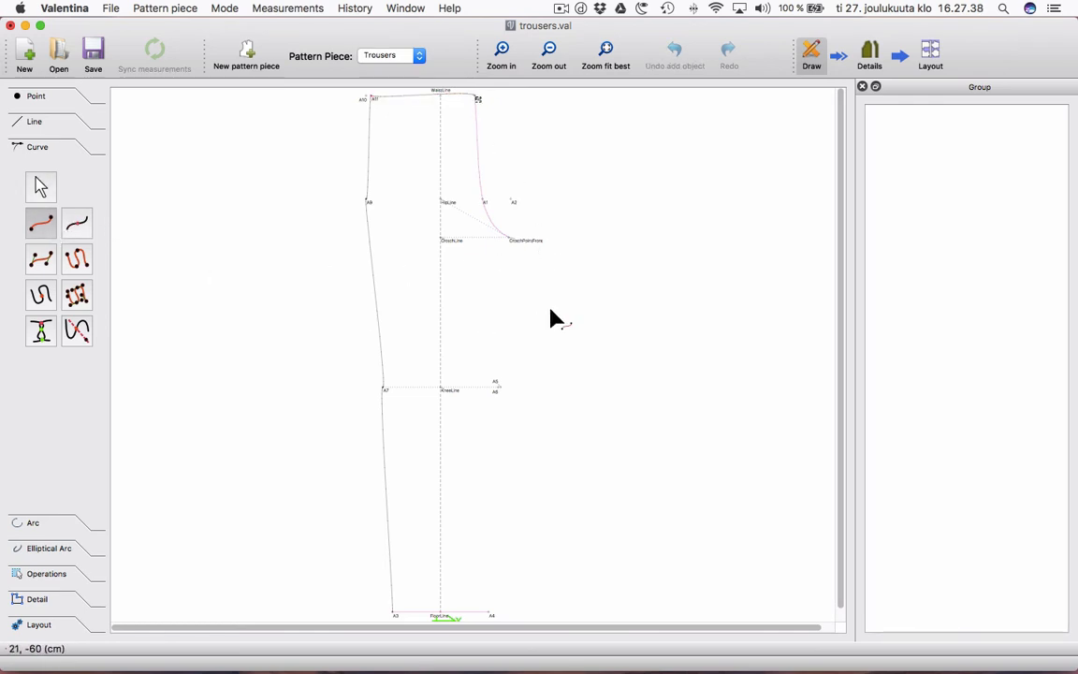
left_click(77, 258)
left_click(517, 243)
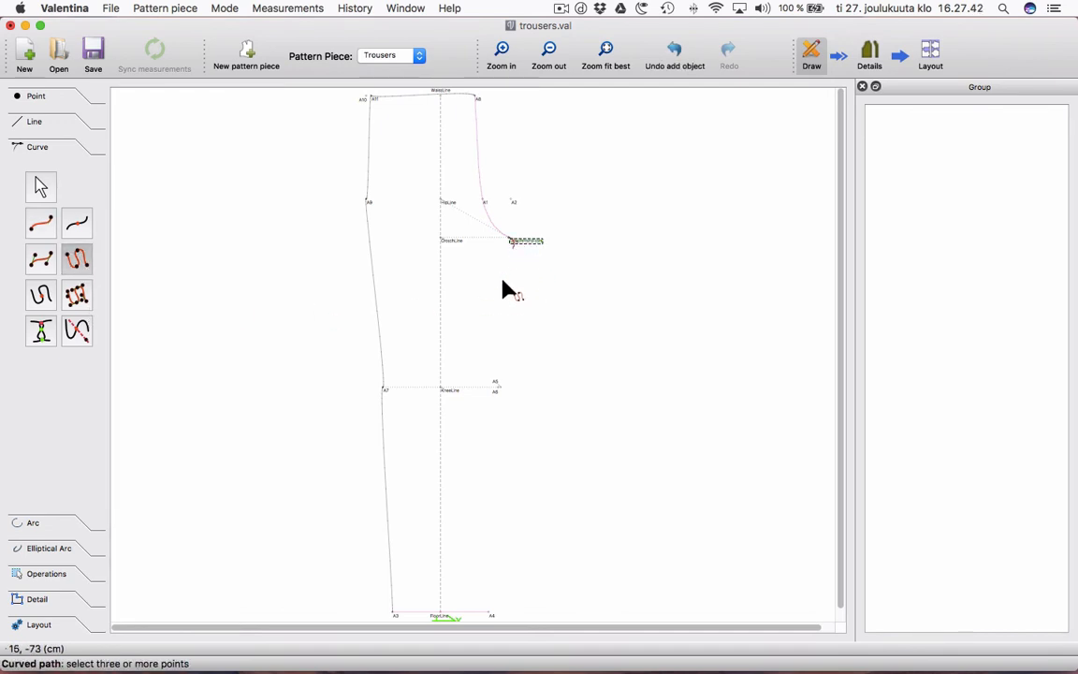
left_click(495, 385)
left_click(491, 615)
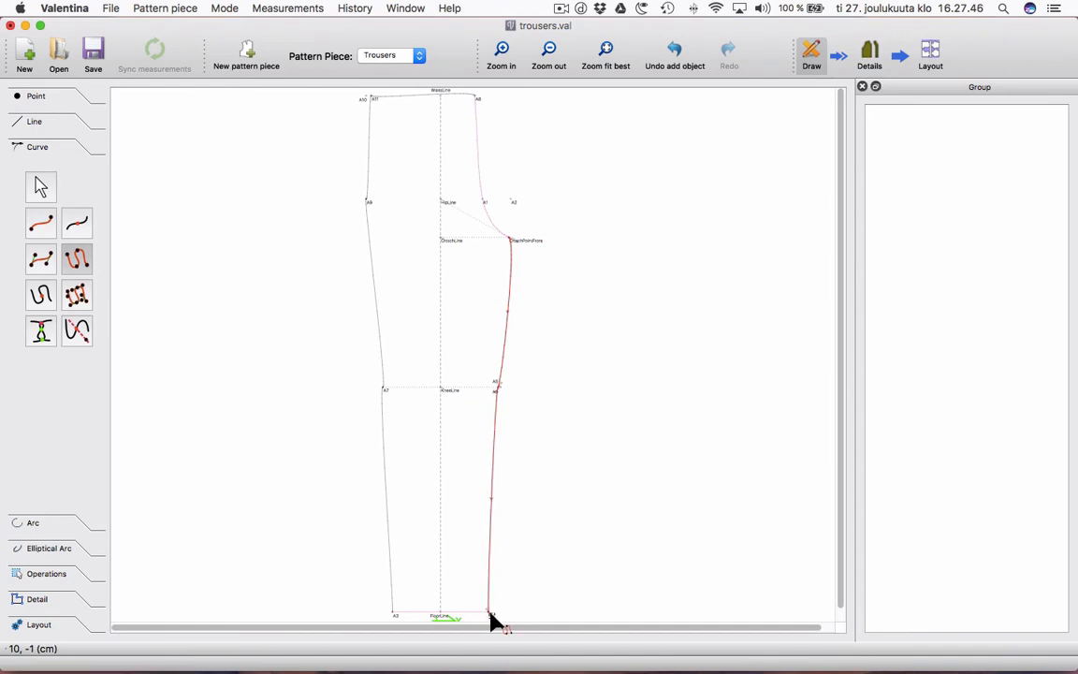
key("Return")
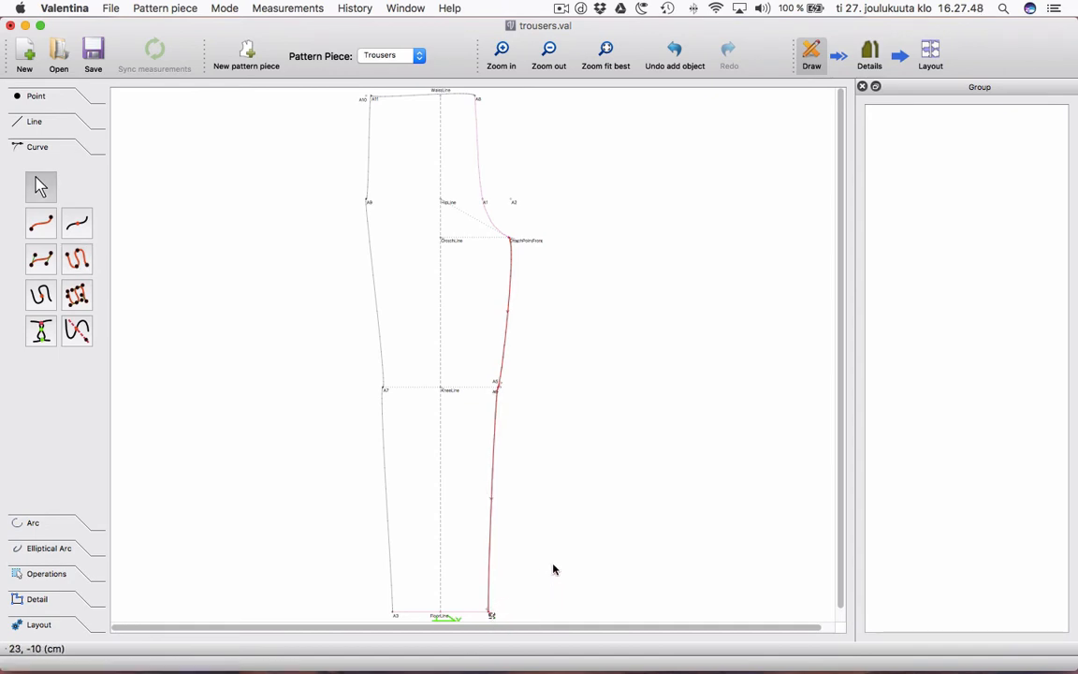
Change the color of the side seam path between A3 and A11 to deep pink.
right_click(390, 545)
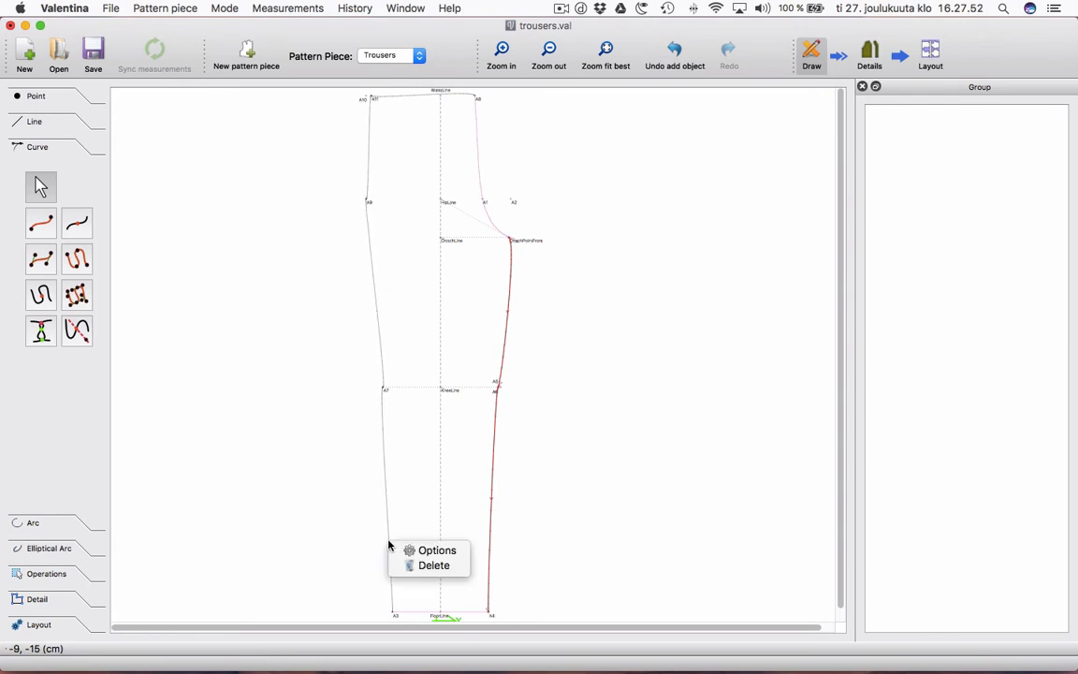
left_click(408, 552)
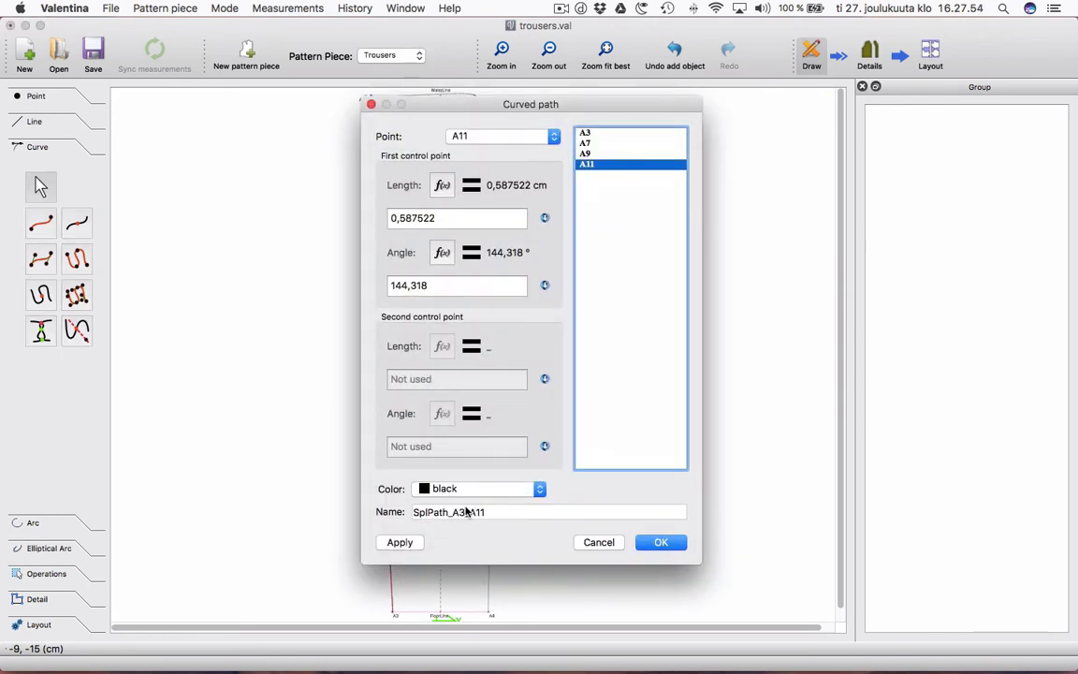
left_click(524, 489)
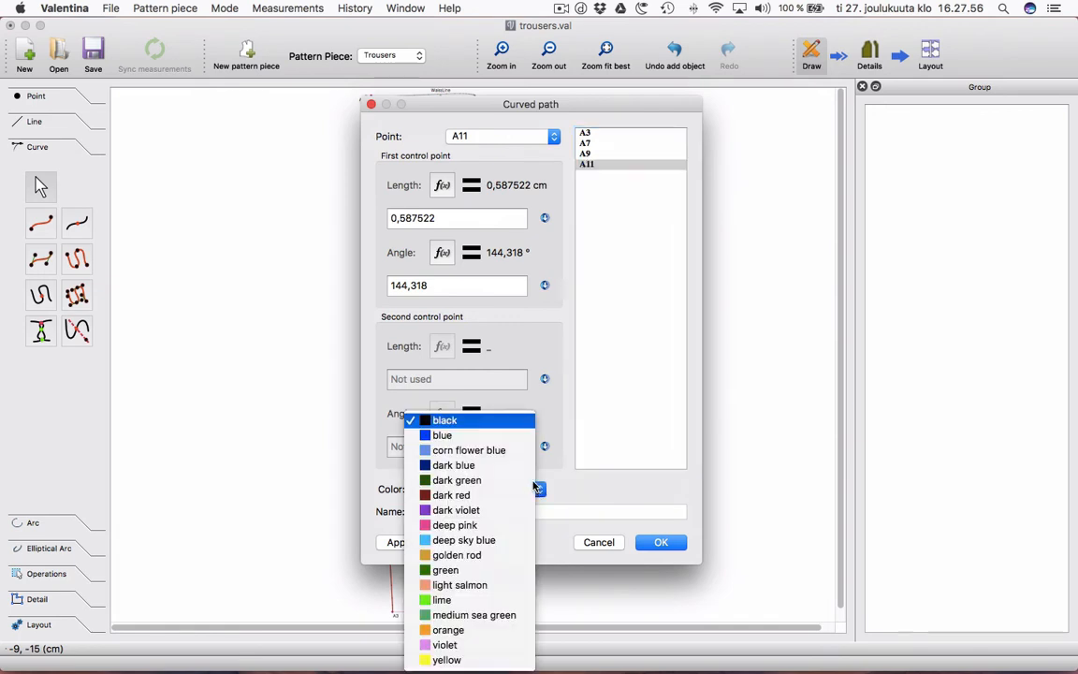
left_click(487, 525)
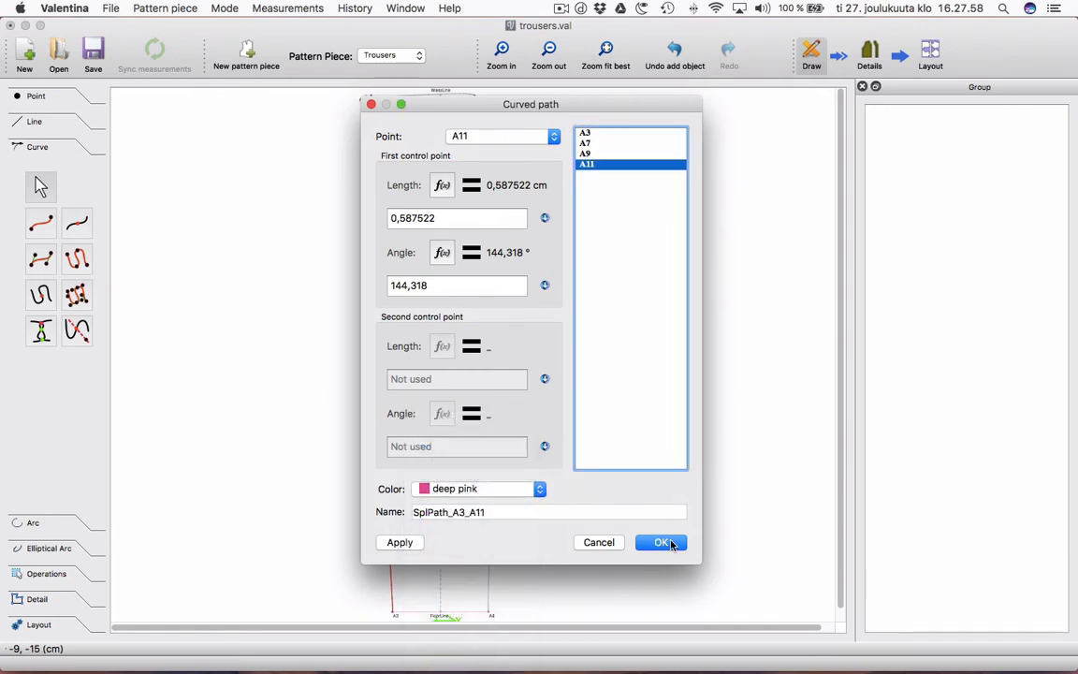
left_click(660, 542)
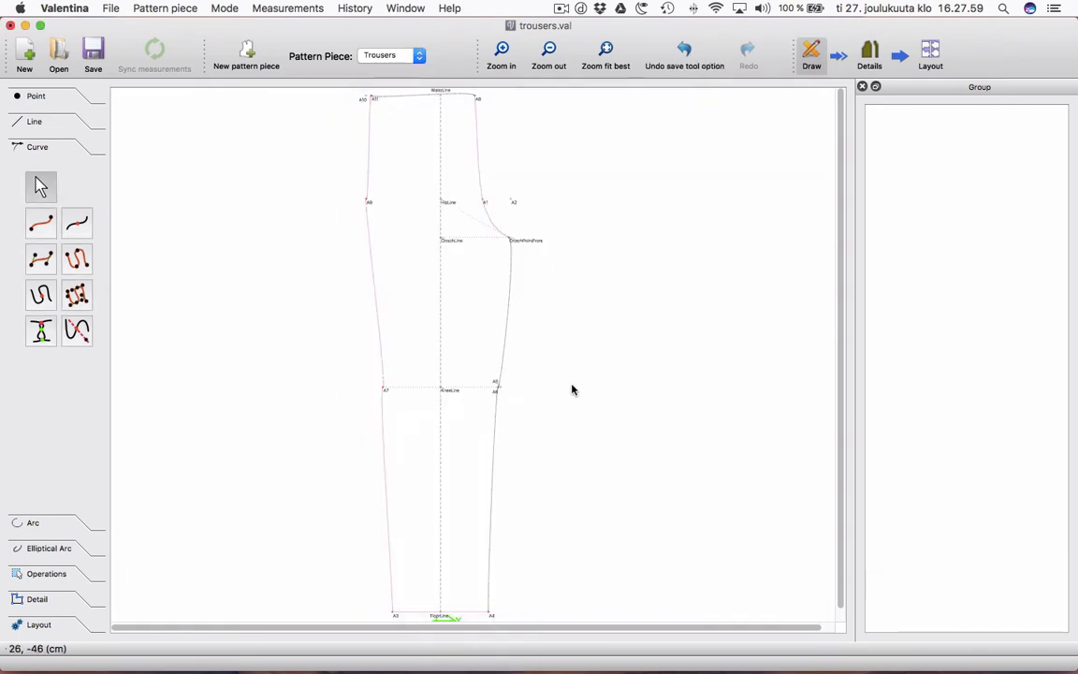
Change the color of the waist curve between A11 and A8 to deep pink.
right_click(405, 99)
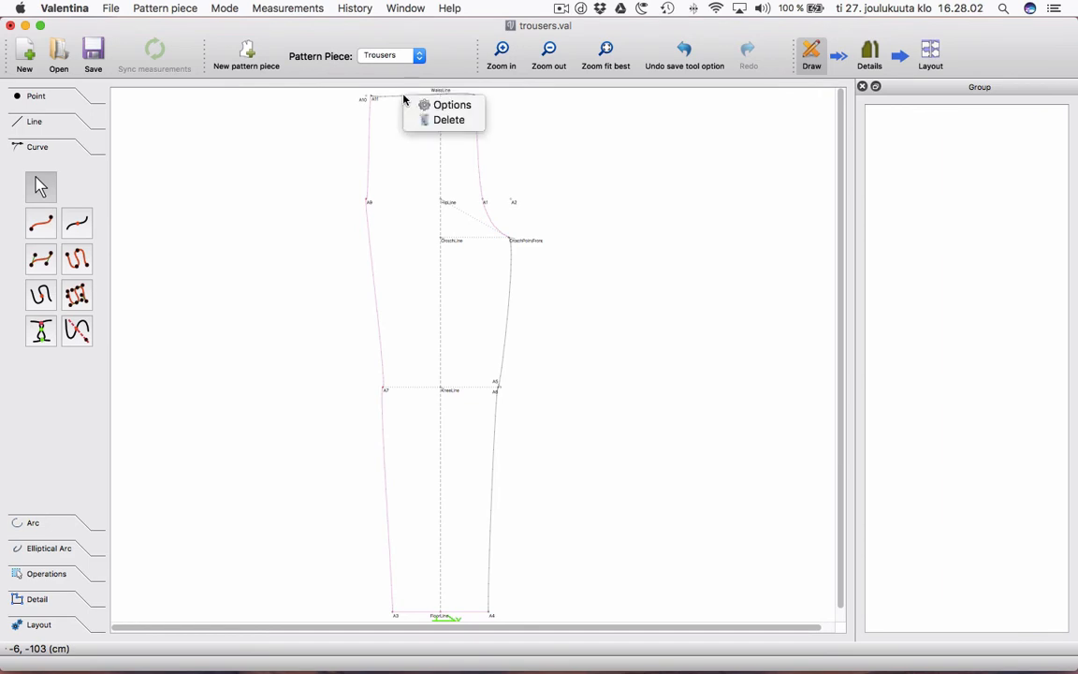
left_click(443, 104)
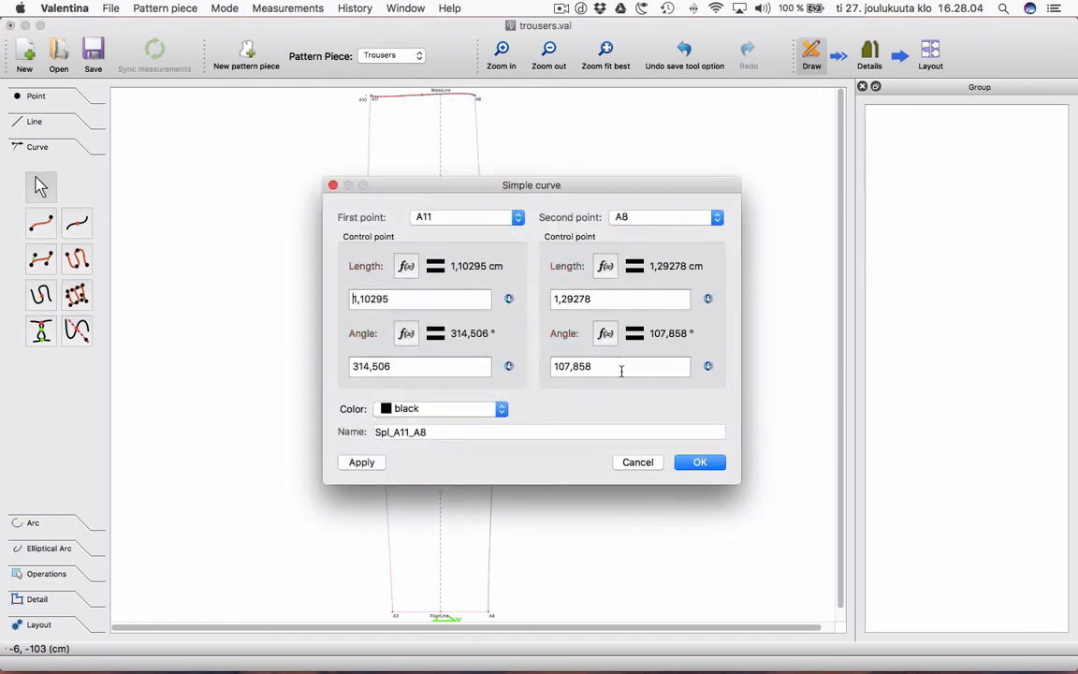
left_click(499, 410)
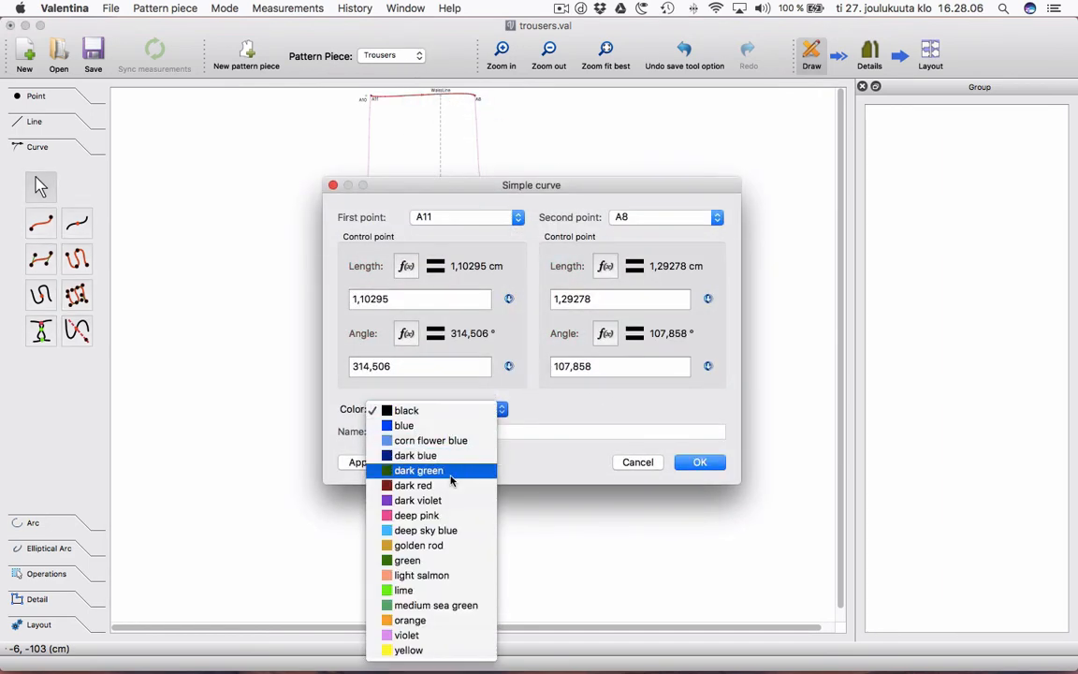
left_click(475, 515)
left_click(693, 463)
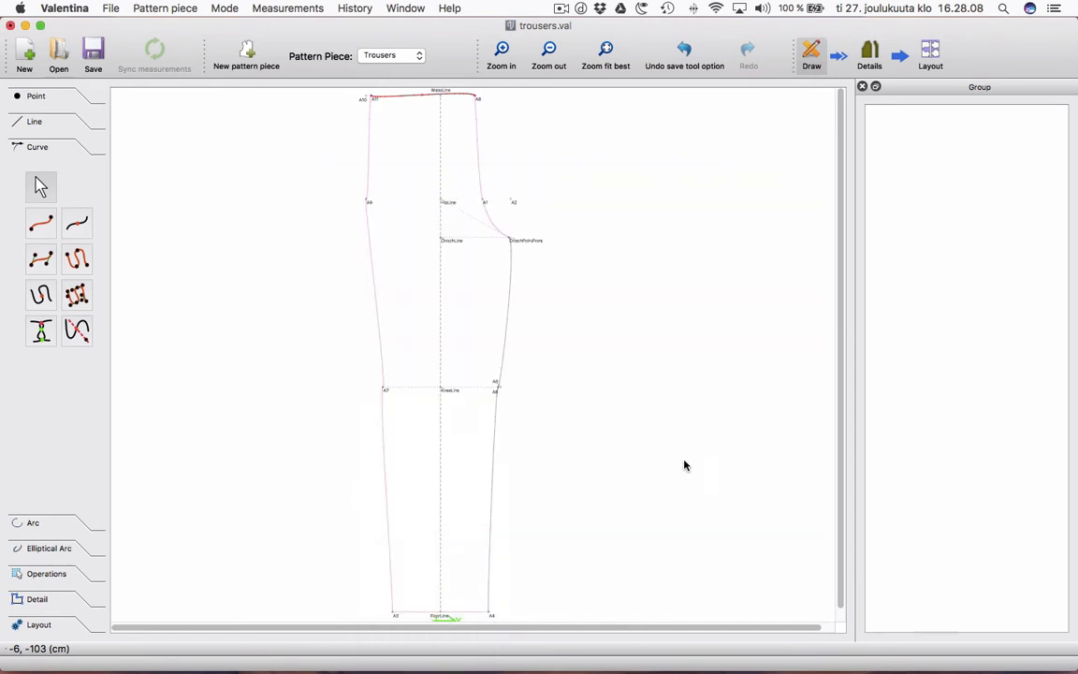
Change the color of the inseam path from CrotchPointFront to A4 to deep pink.
right_click(509, 269)
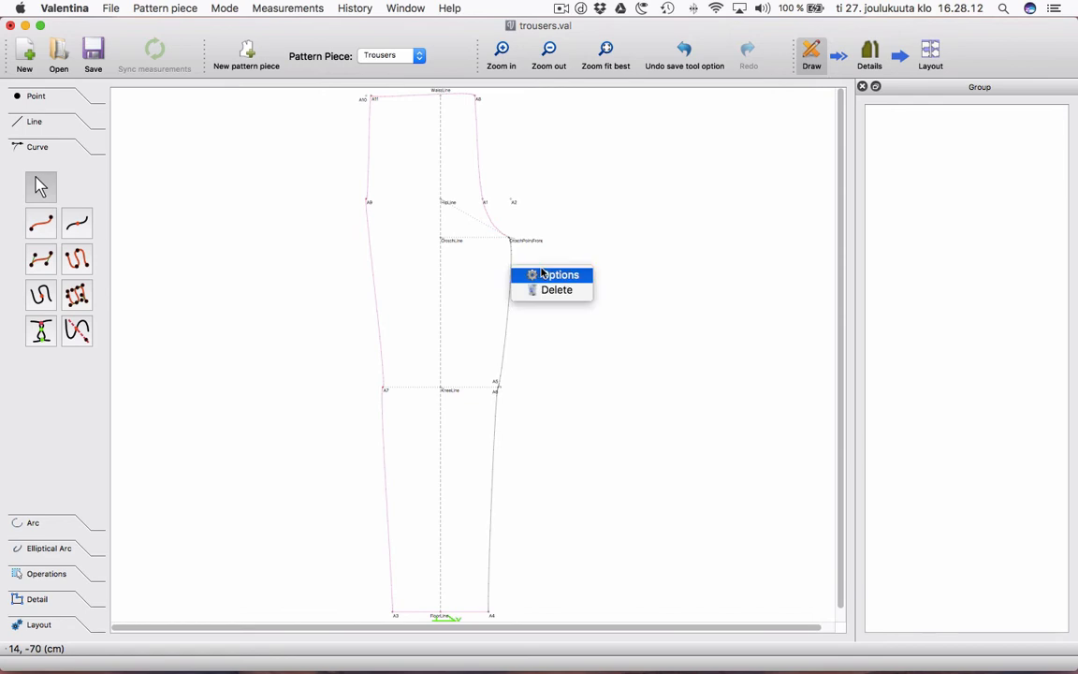
left_click(553, 276)
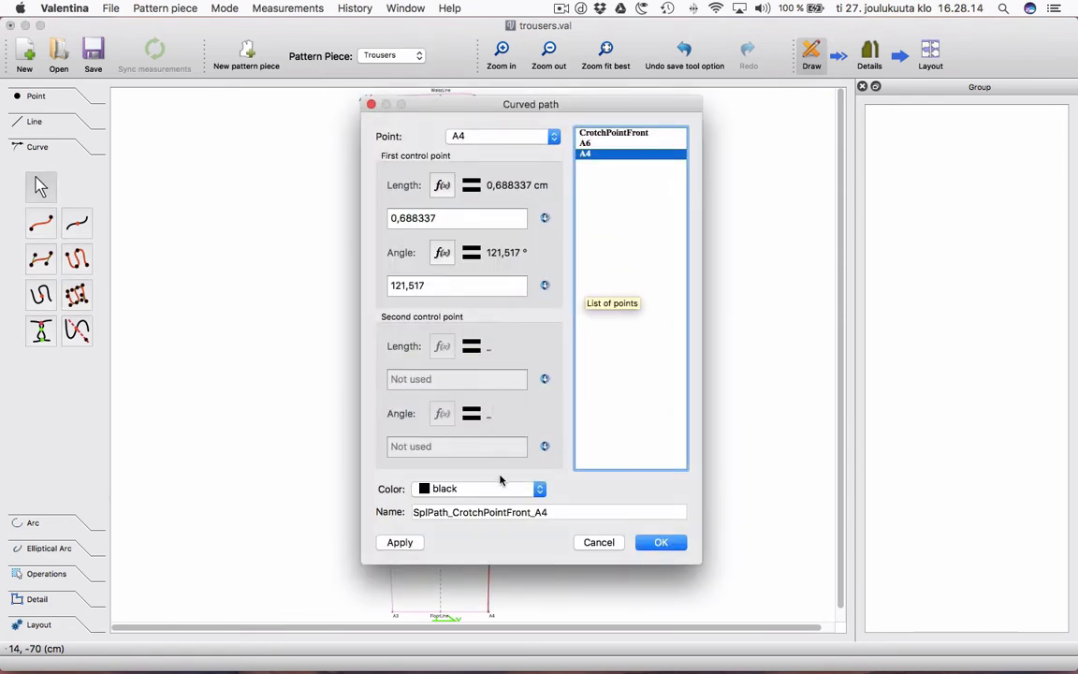
left_click(539, 490)
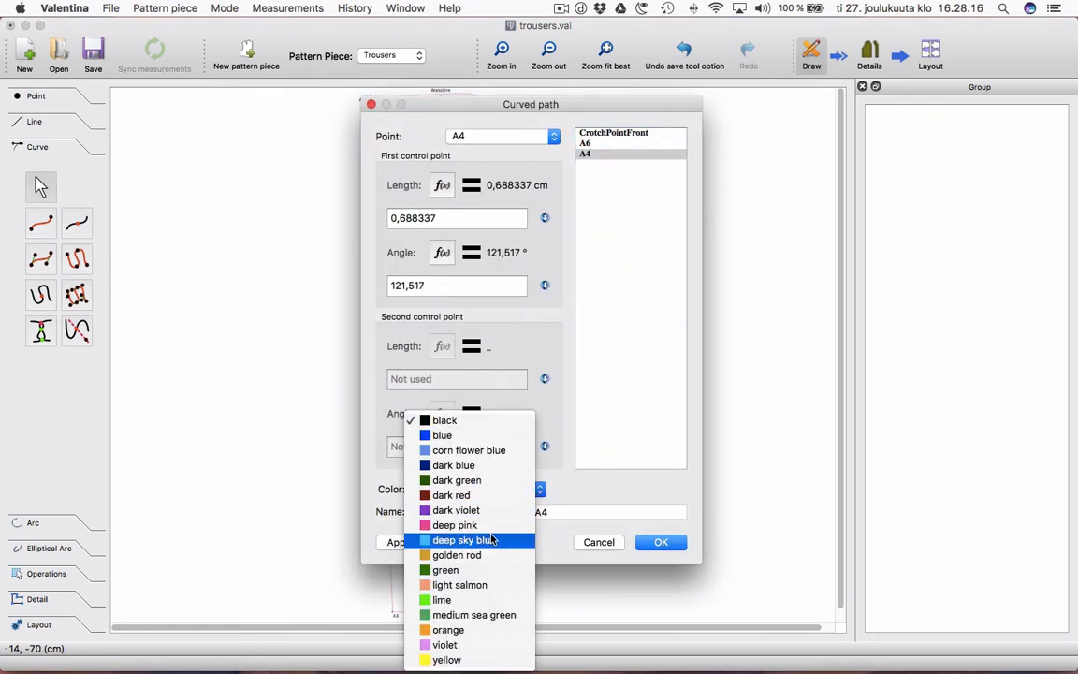
left_click(493, 532)
left_click(661, 542)
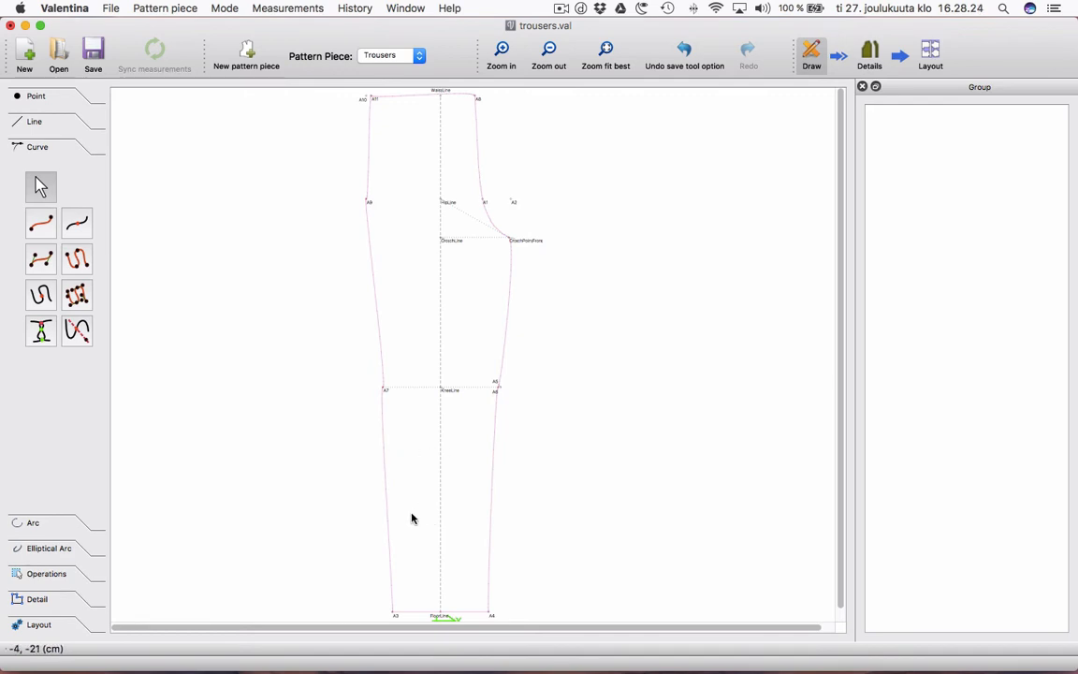
Straighten the hem ends of both leg seams by pulling the curve handles at A3 and A4 upward along the seams.
left_click(502, 52)
left_click(504, 51)
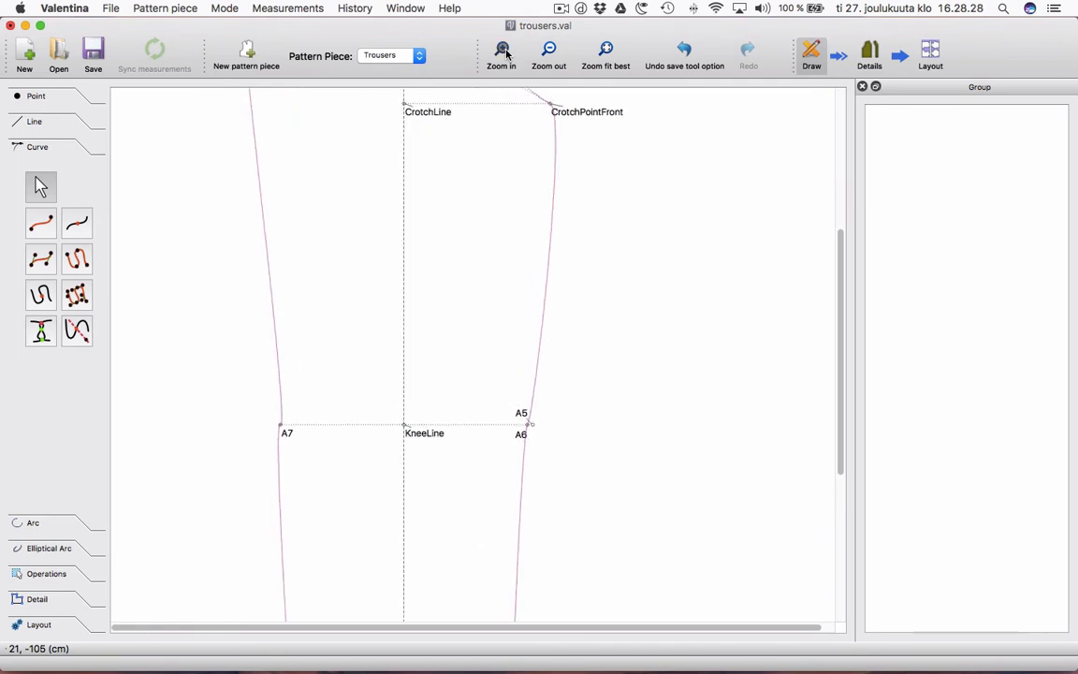
left_click(503, 51)
left_click_drag(840, 357, 837, 536)
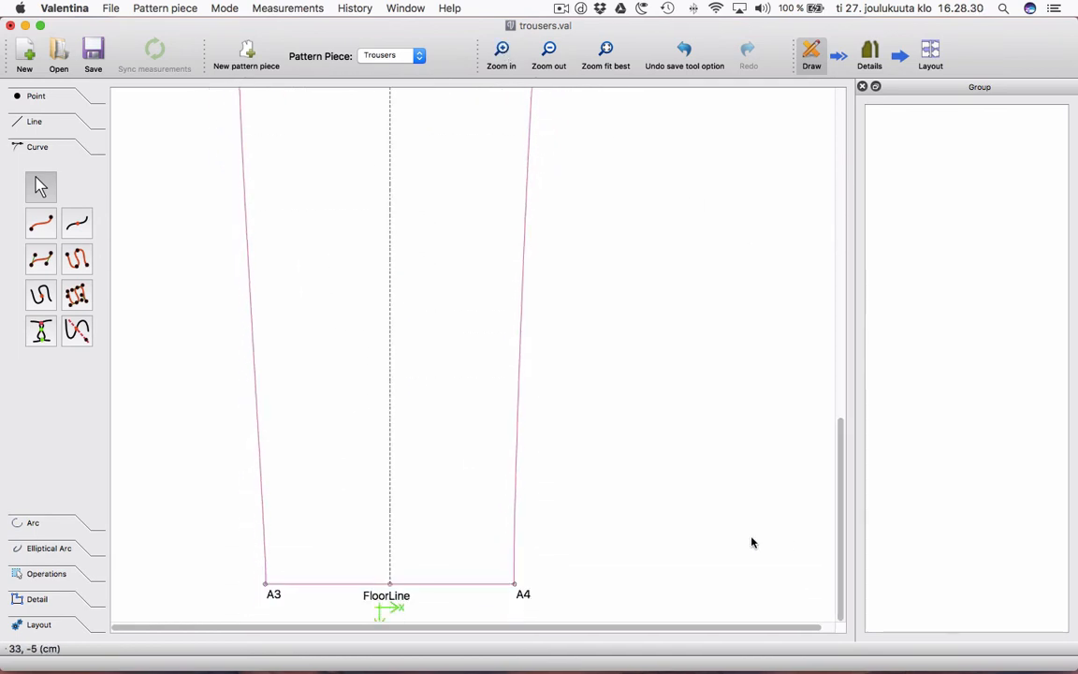
left_click(265, 544)
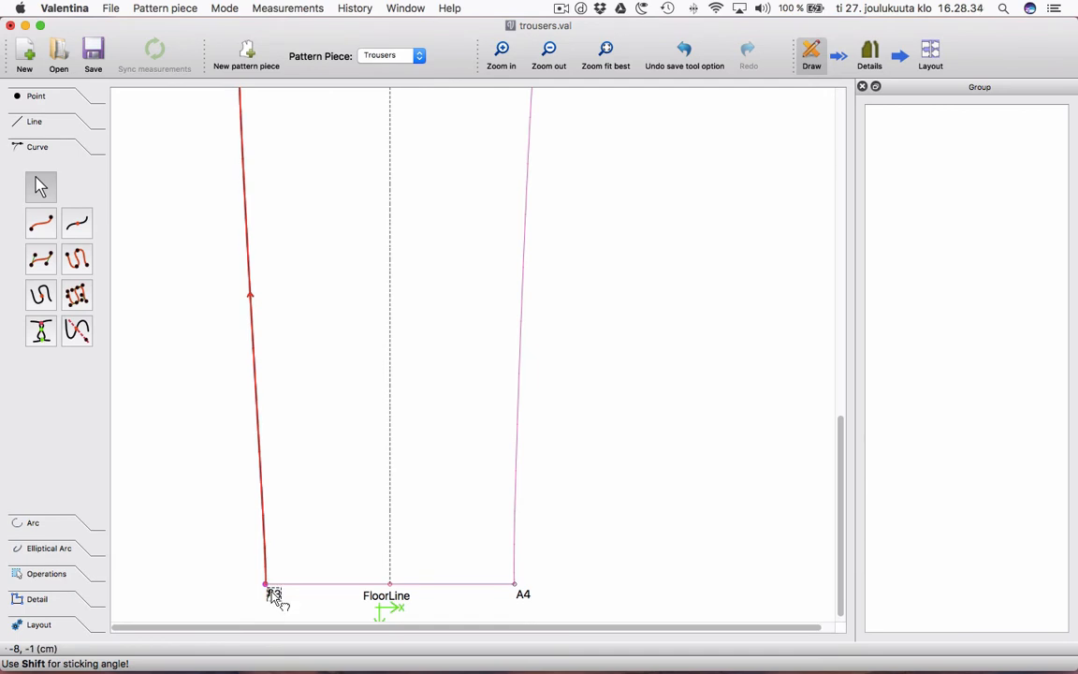
left_click_drag(277, 601, 265, 496)
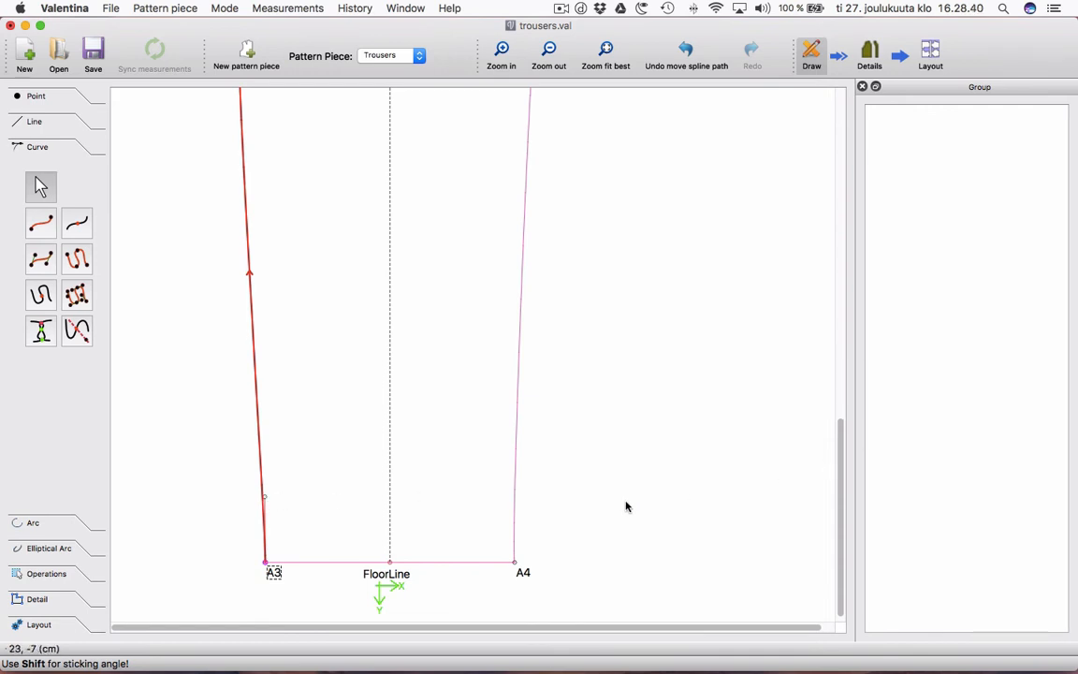
left_click(514, 511)
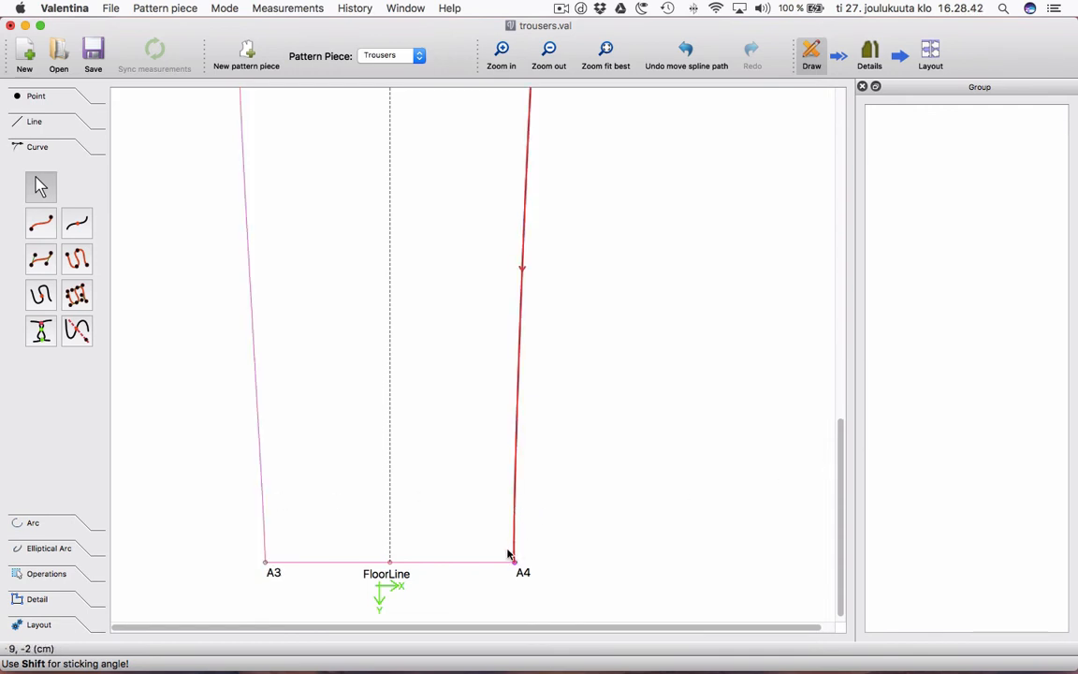
left_click_drag(511, 559, 515, 485)
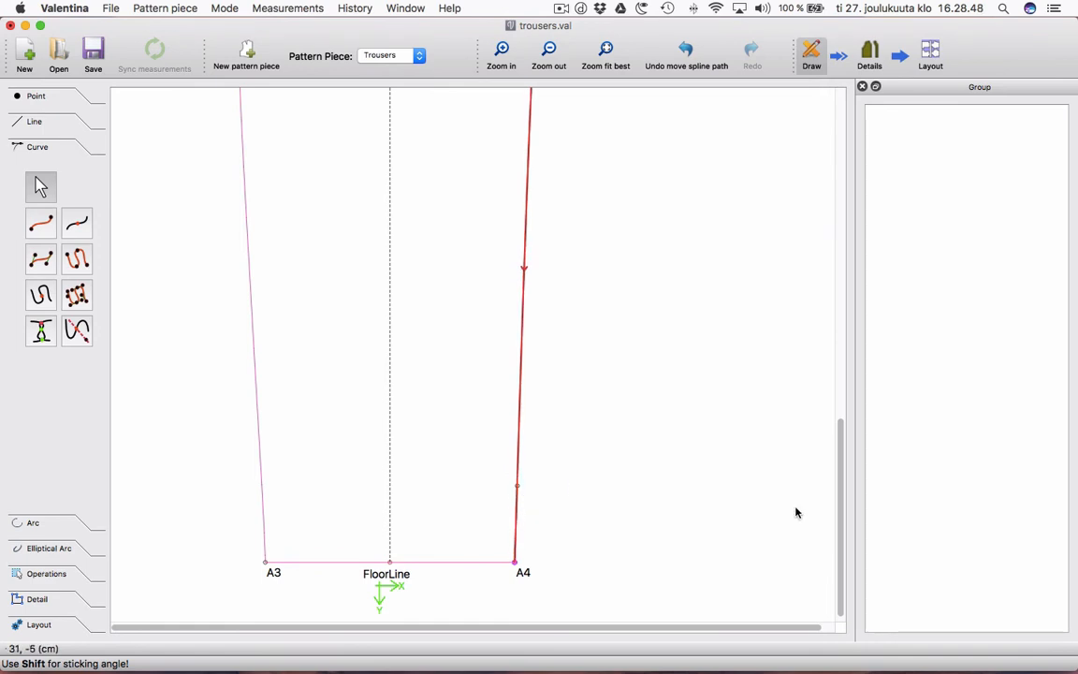
Smooth the side seam at the knee by aligning both curve handles of A7 along the seam, one above and one below.
left_click_drag(840, 491, 847, 311)
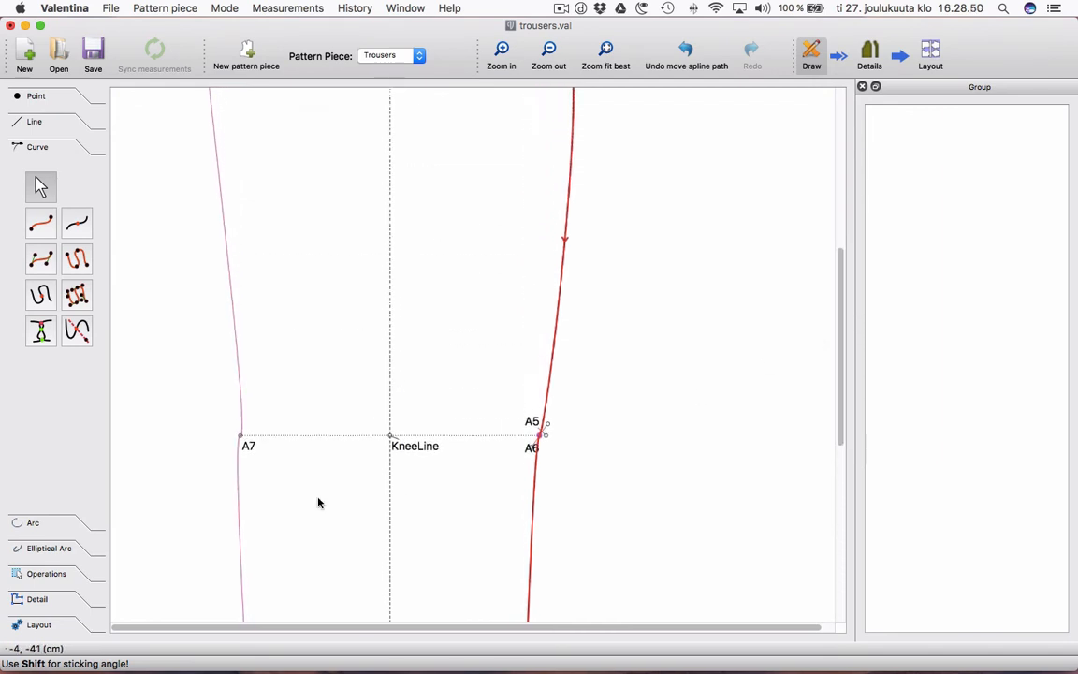
left_click(243, 498)
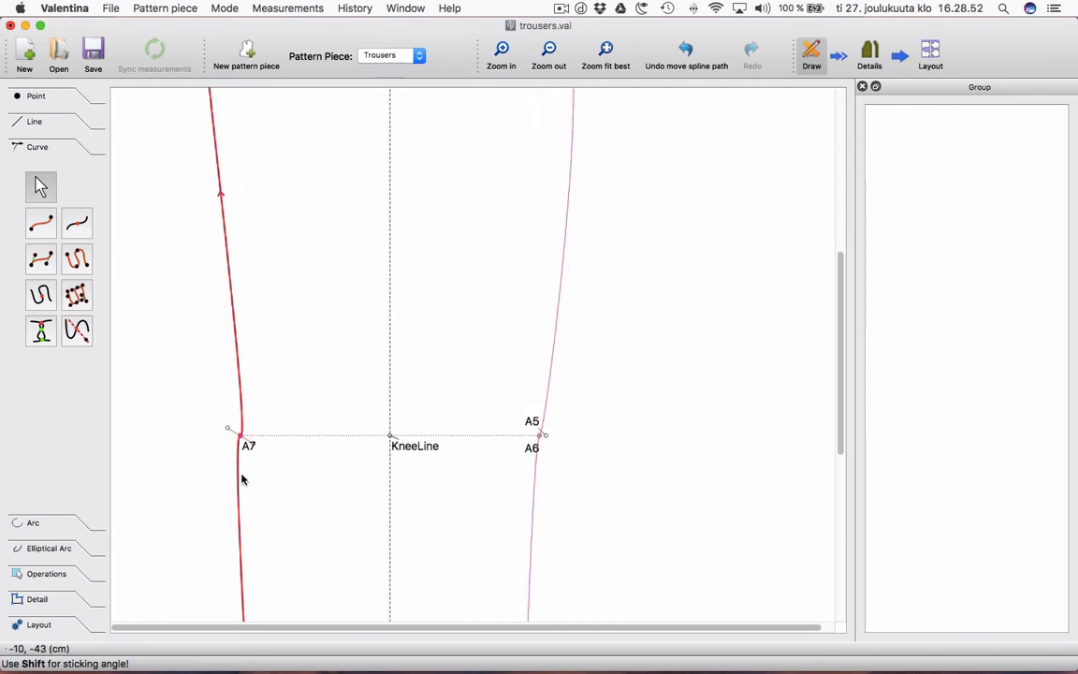
left_click_drag(228, 433, 241, 488)
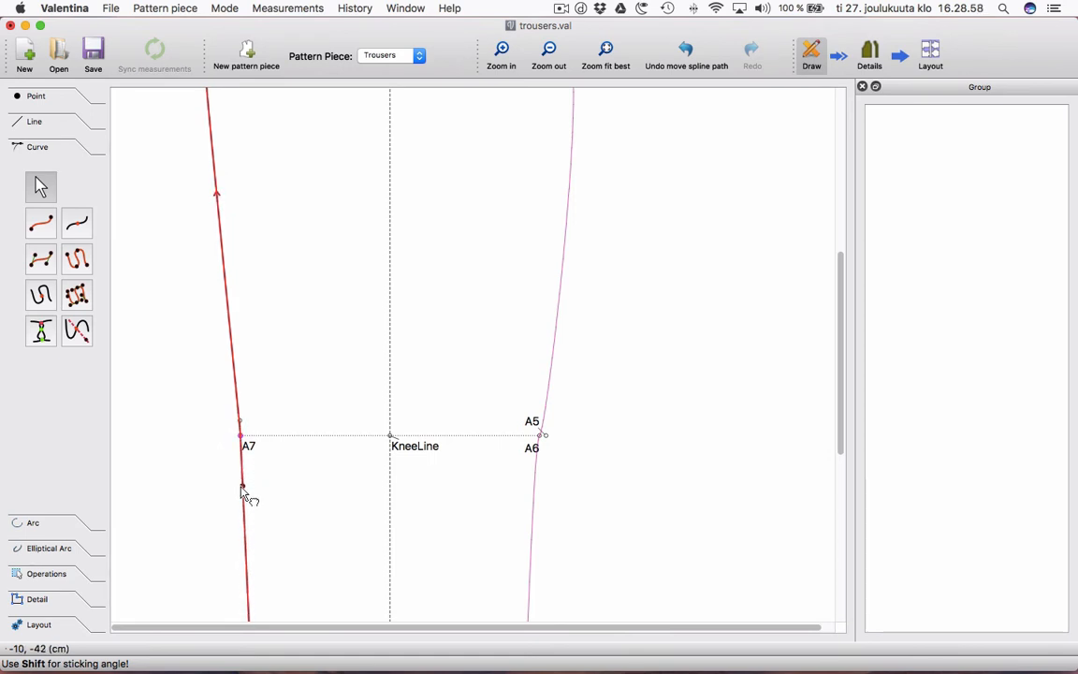
left_click_drag(241, 425, 235, 361)
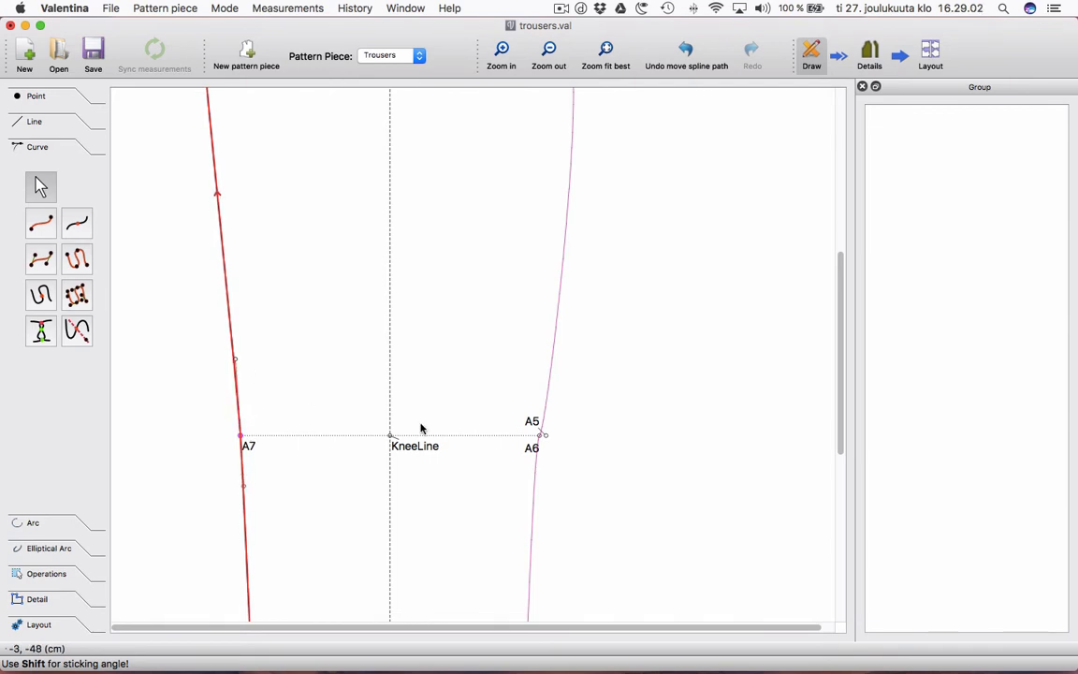
Smooth the inseam by aligning both handles of A6 along it and pulling the CrotchPointFront handle down toward the knee.
left_click(535, 478)
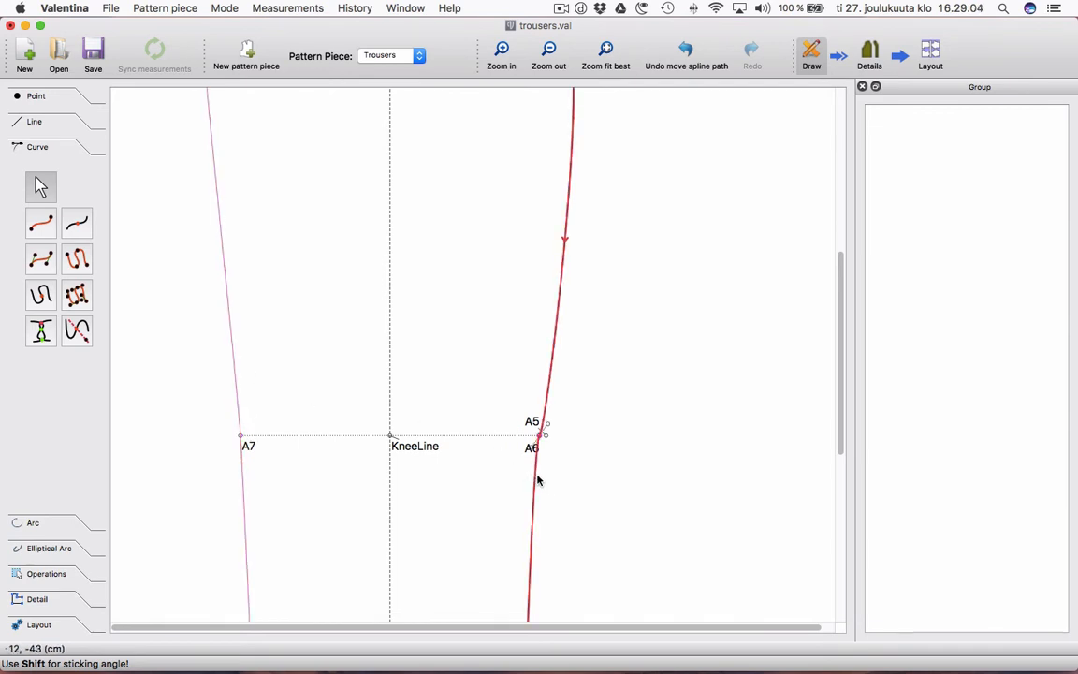
left_click_drag(549, 426, 541, 405)
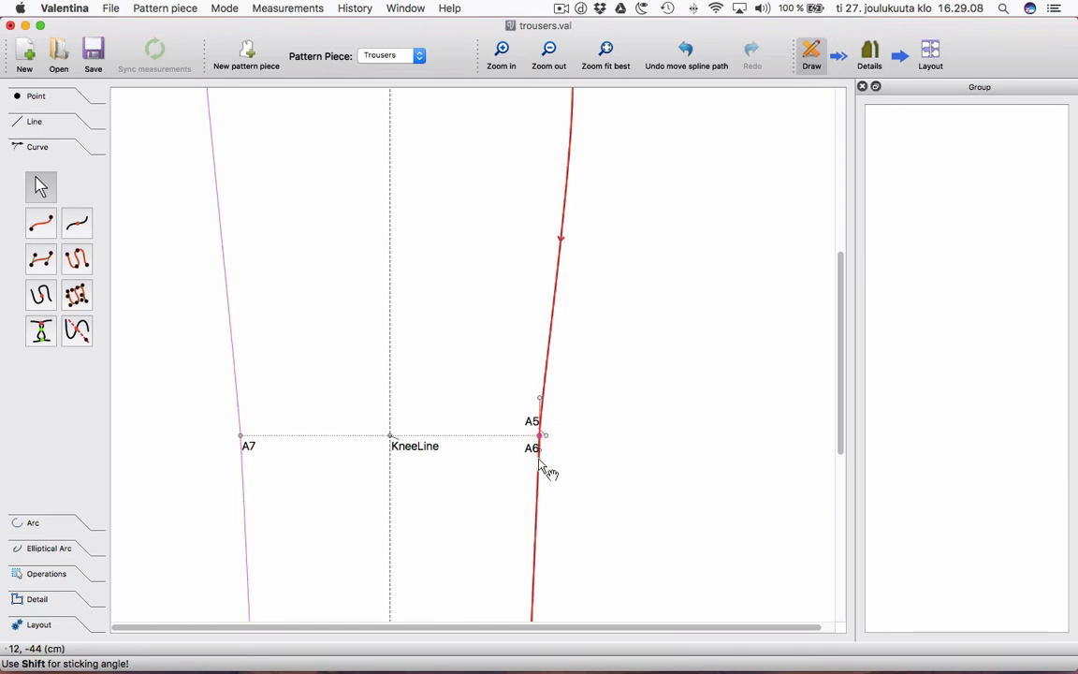
left_click_drag(544, 466, 538, 487)
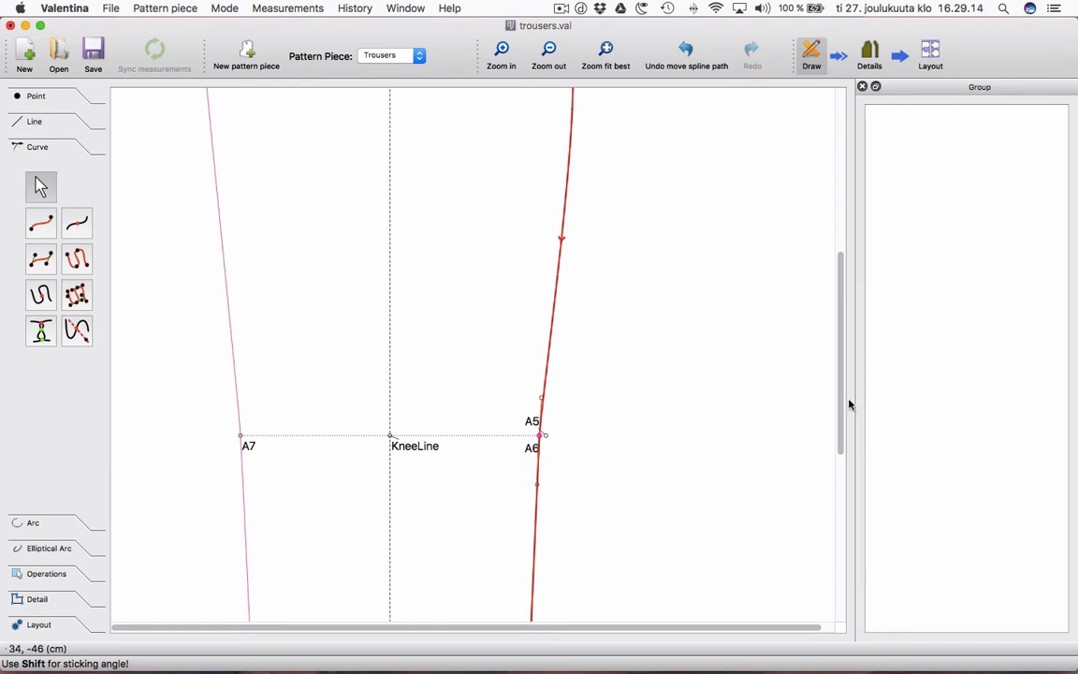
left_click_drag(844, 405, 838, 292)
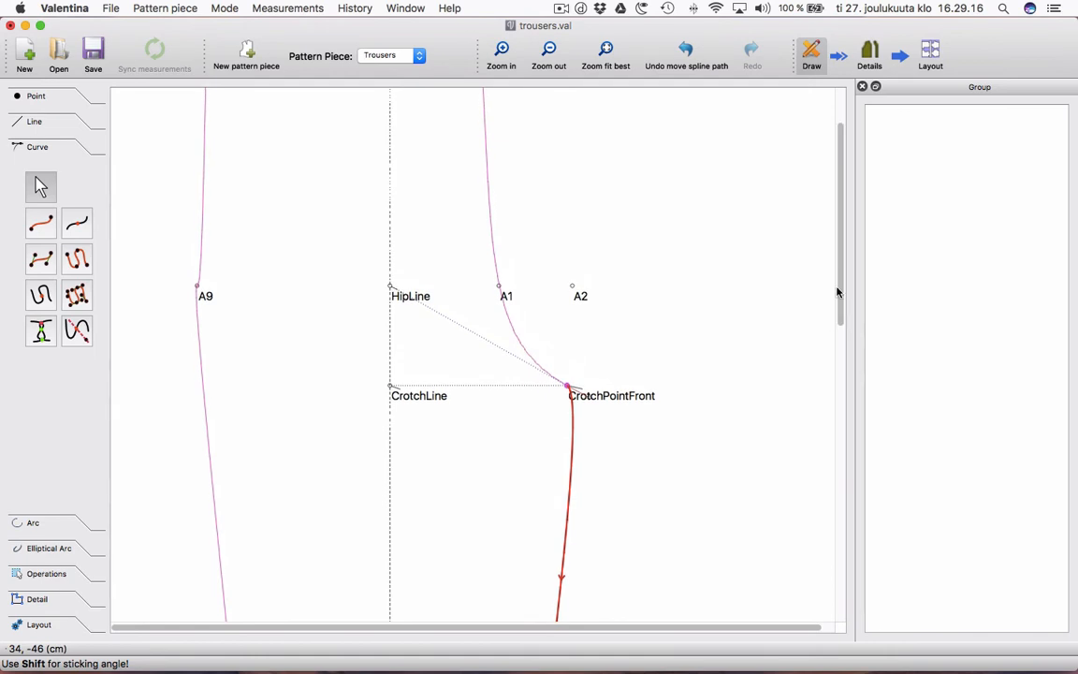
left_click(590, 400)
left_click_drag(579, 414, 562, 450)
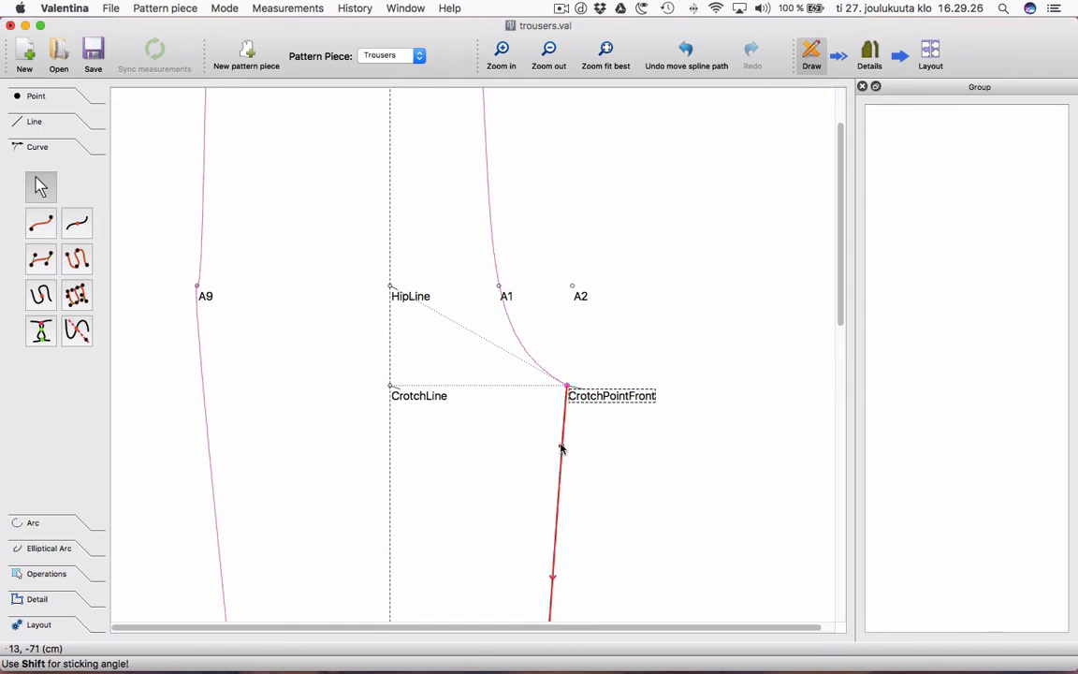
Shape the side seam into a smooth hip curve by adjusting both handles at A9 and pulling the A11 handle down and outward.
left_click_drag(843, 306, 856, 197)
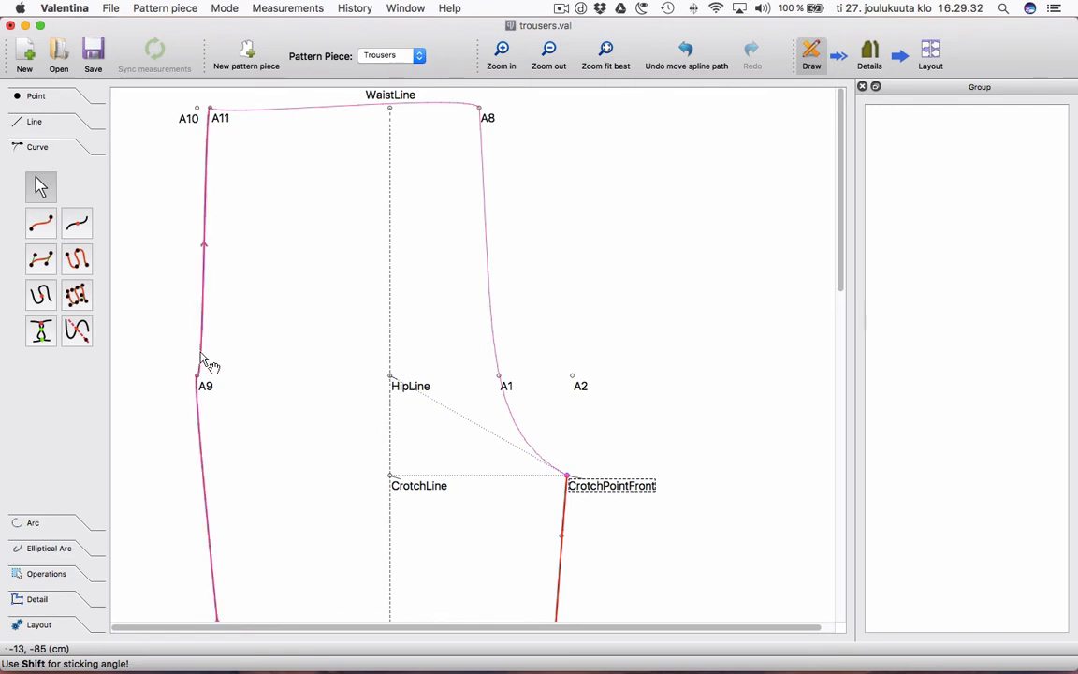
left_click(200, 365)
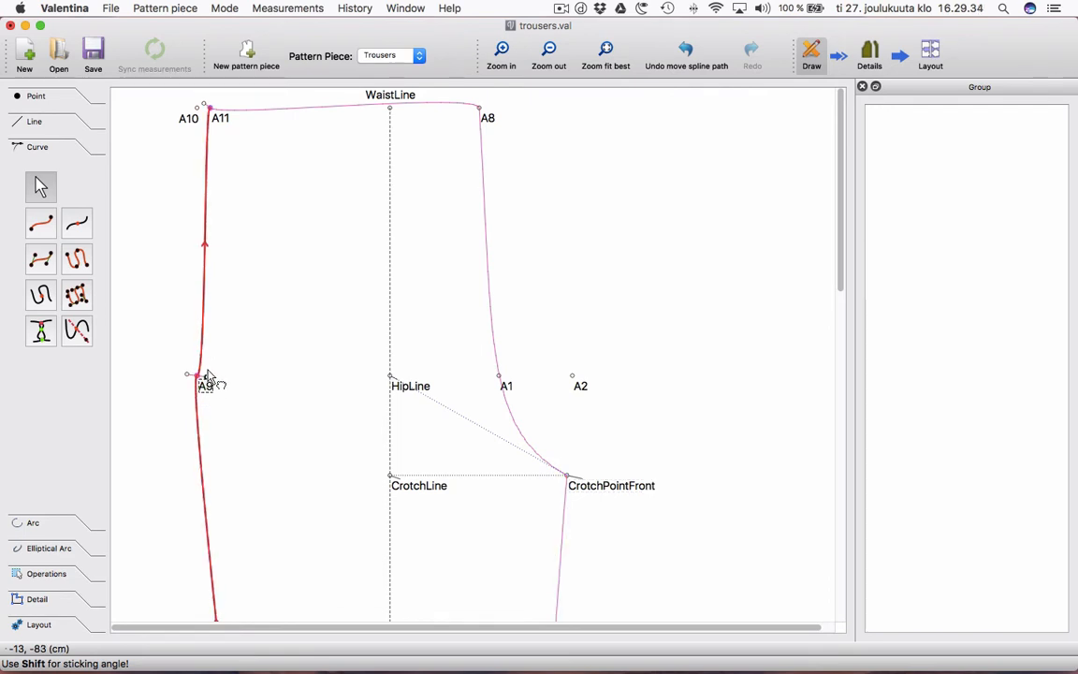
left_click_drag(207, 373, 196, 323)
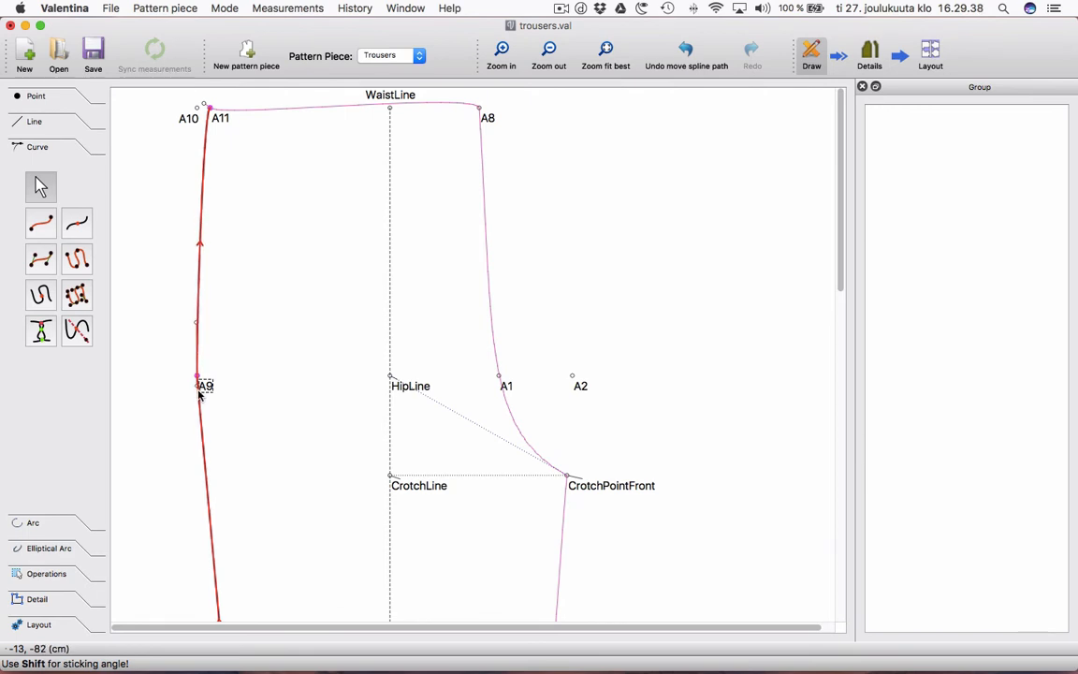
left_click_drag(197, 386, 205, 448)
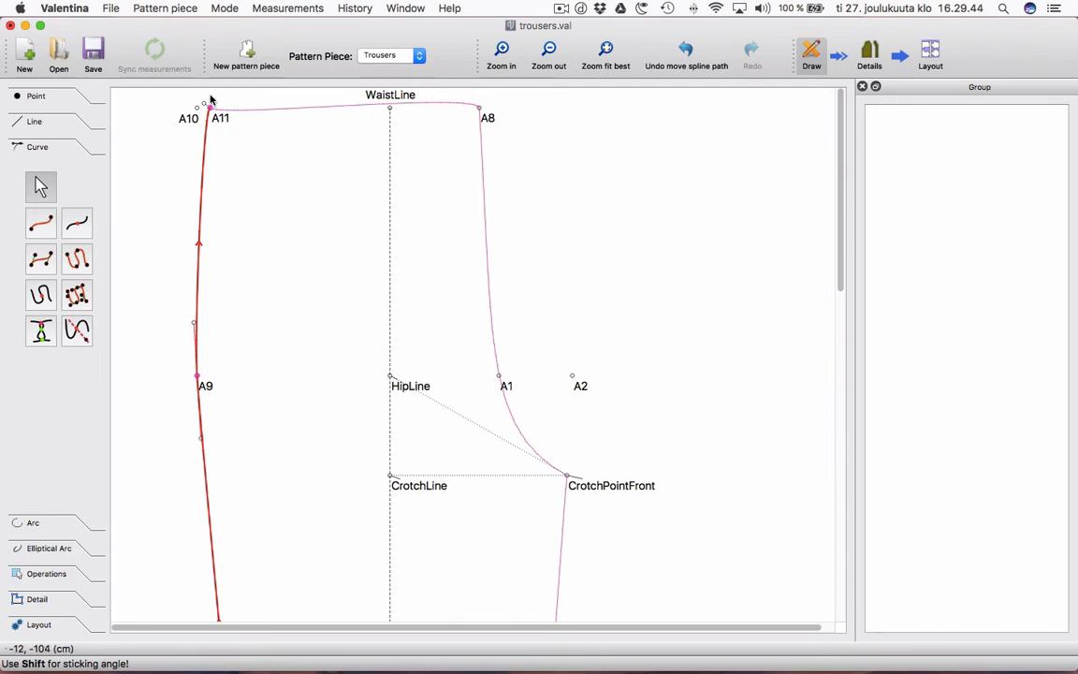
left_click_drag(204, 106, 192, 172)
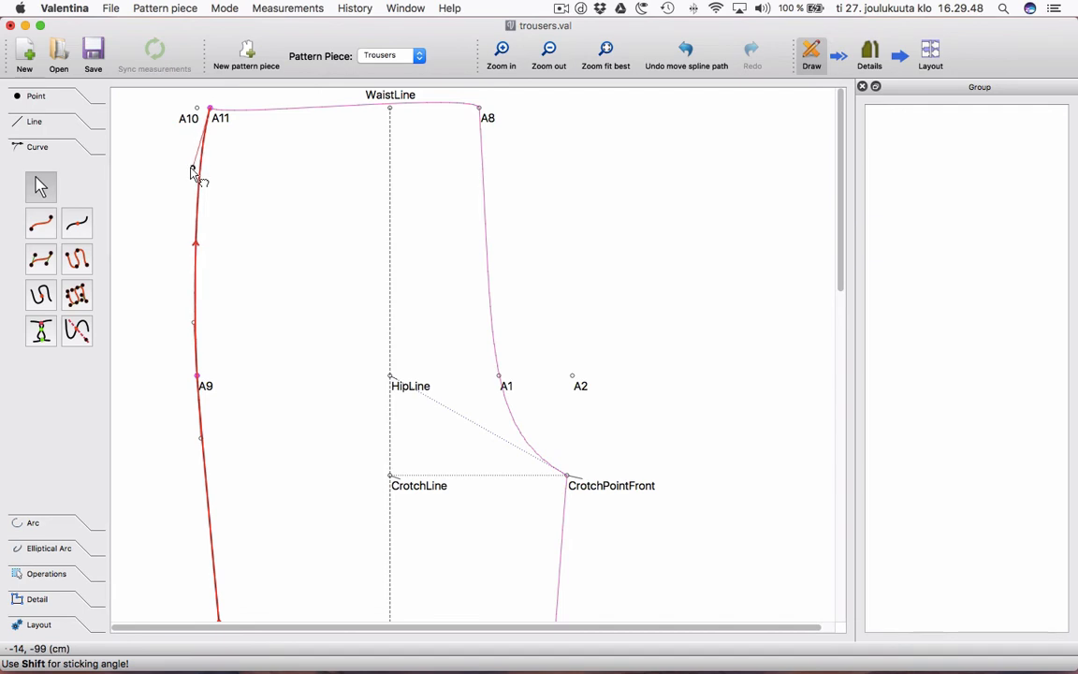
Reshape the waist curve into a shallow downward arc by moving its A8 and A11 handles inward, slightly below the waist points.
left_click(308, 108)
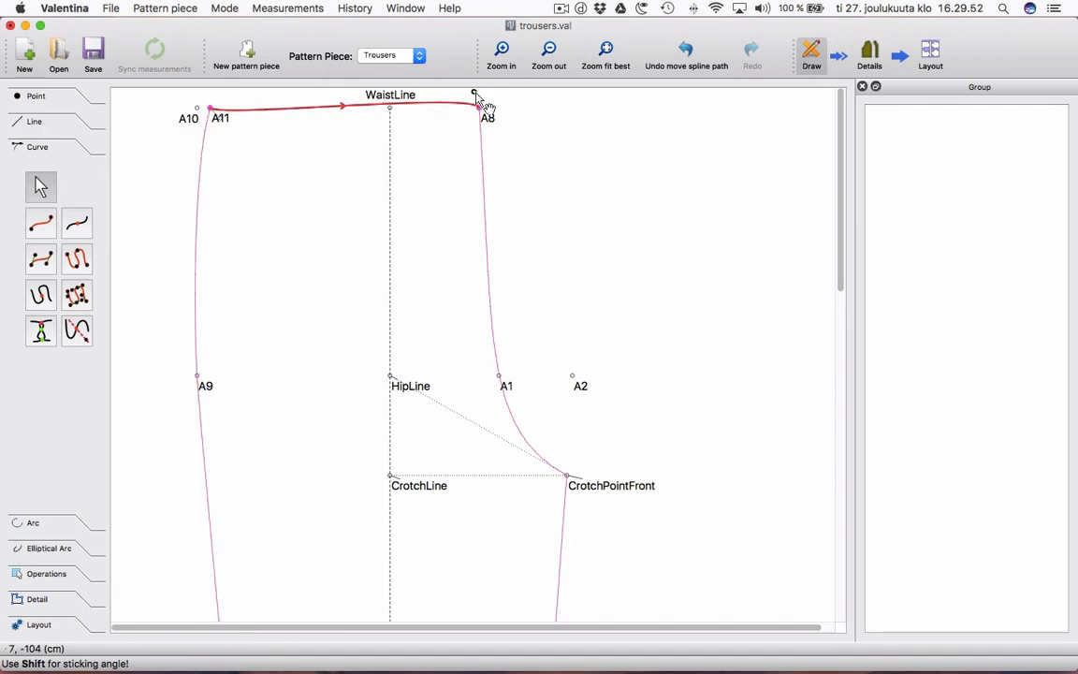
left_click_drag(473, 94, 436, 118)
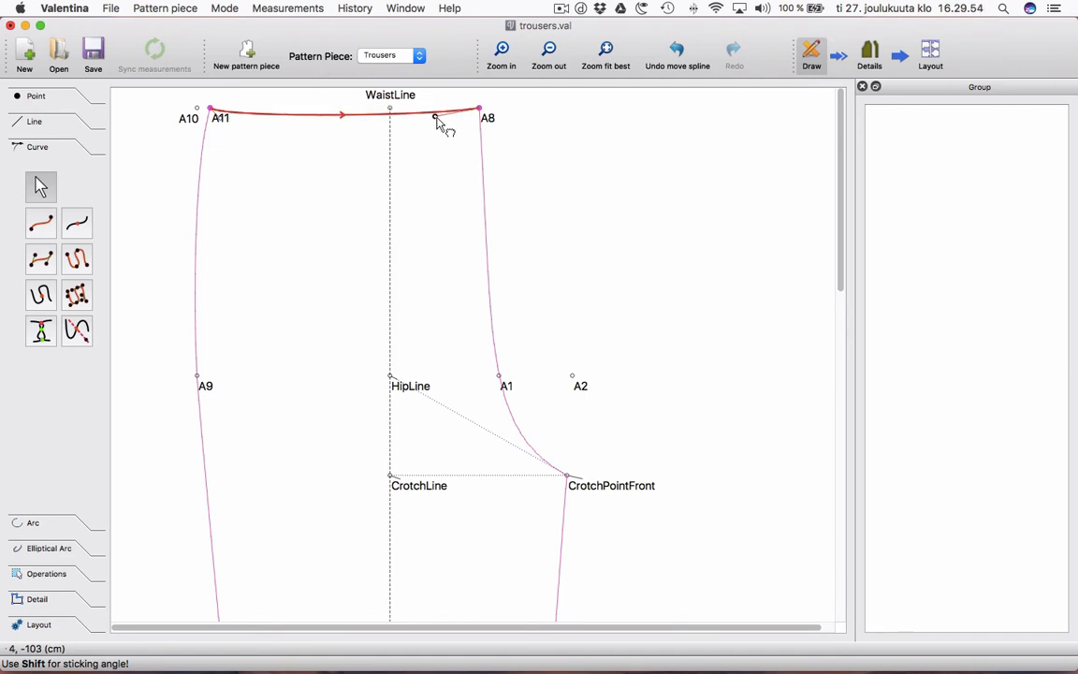
left_click(220, 119)
left_click_drag(220, 119, 257, 120)
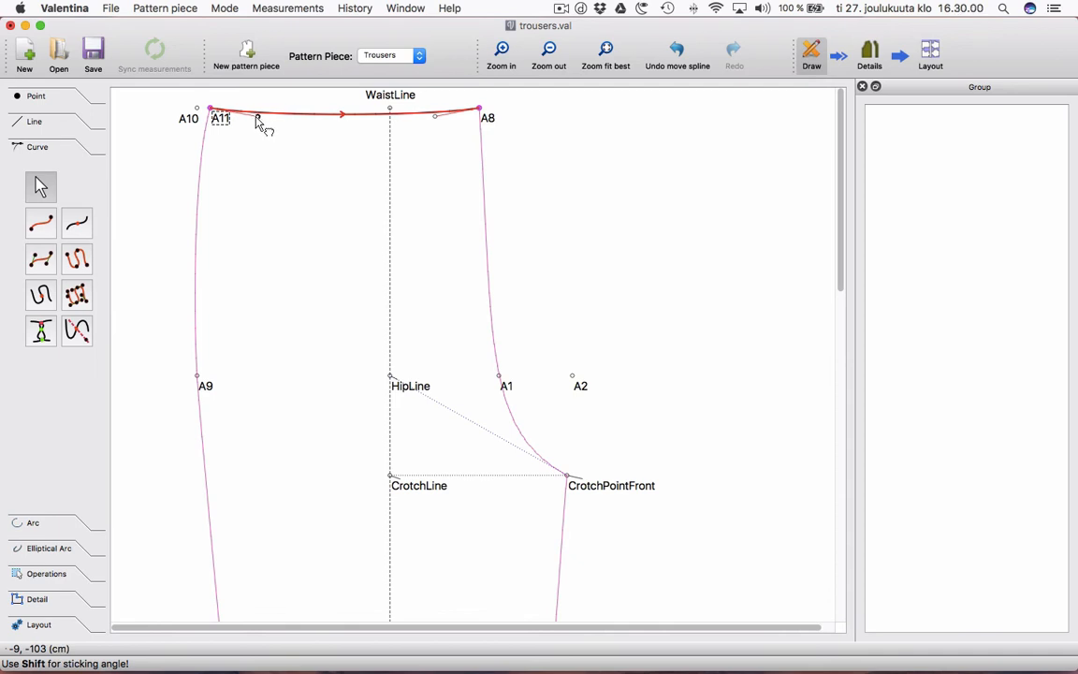
left_click(312, 173)
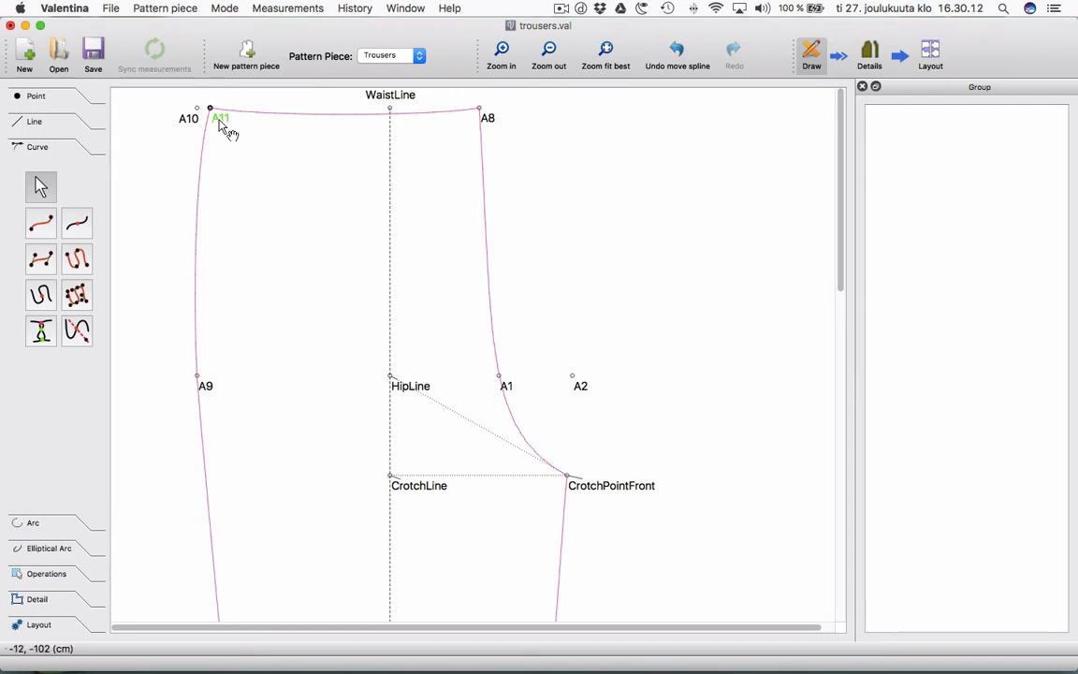
Add a point on the waist curve between A11 and A8 at a quarter of its length, using the formula Spl_A11_A8/4.
left_click(88, 225)
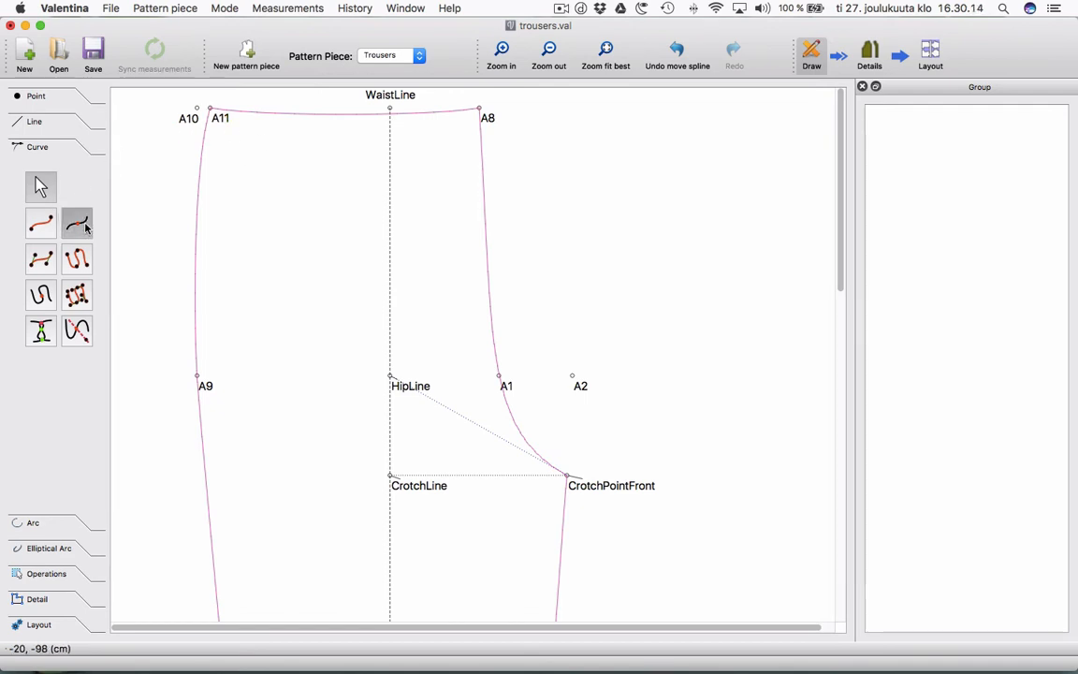
left_click(241, 111)
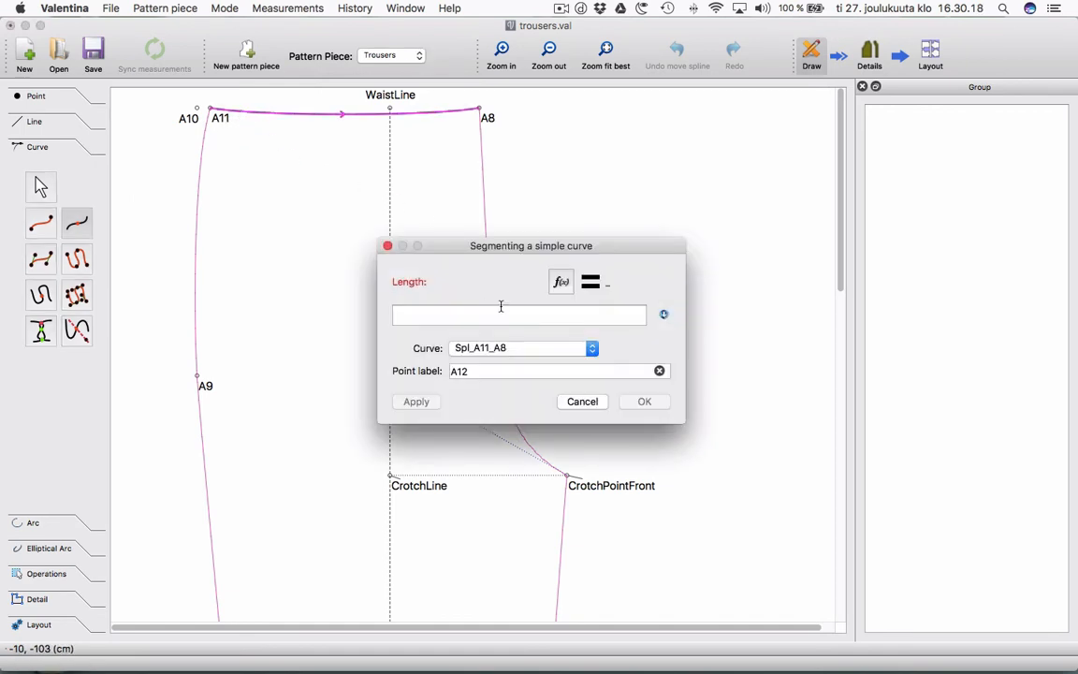
left_click(519, 348)
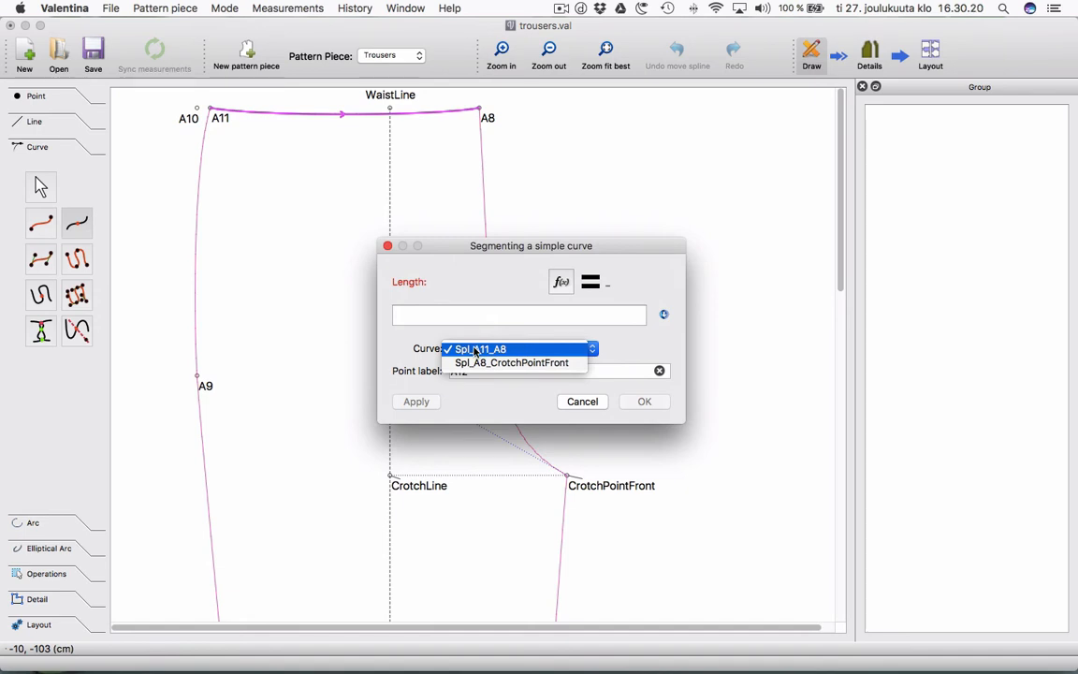
left_click(502, 348)
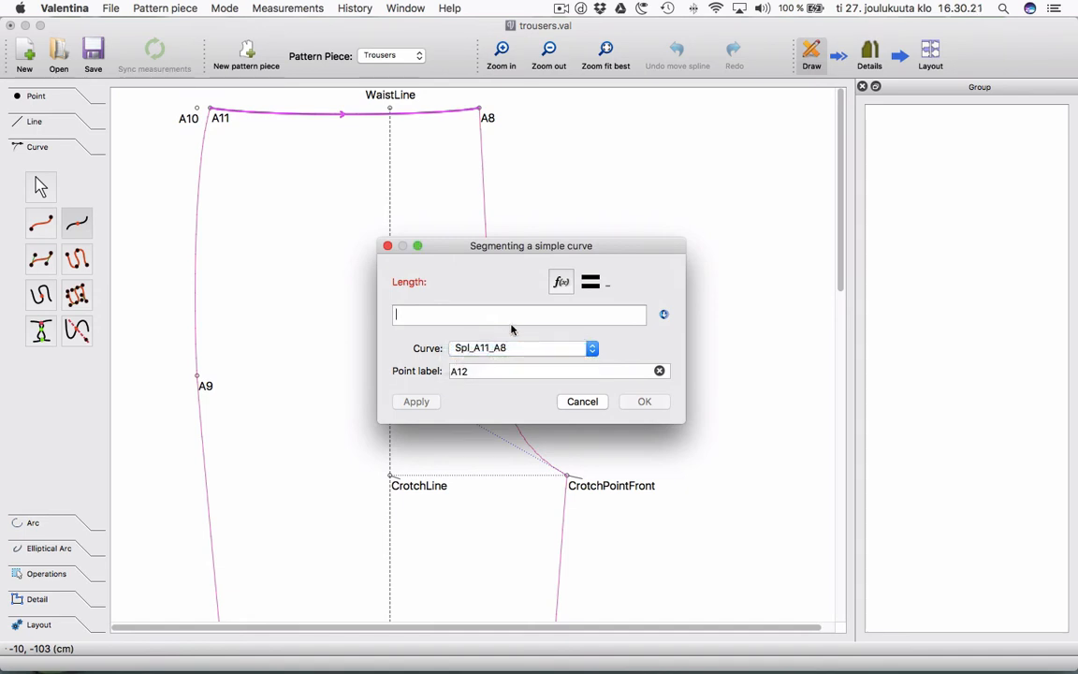
left_click(562, 283)
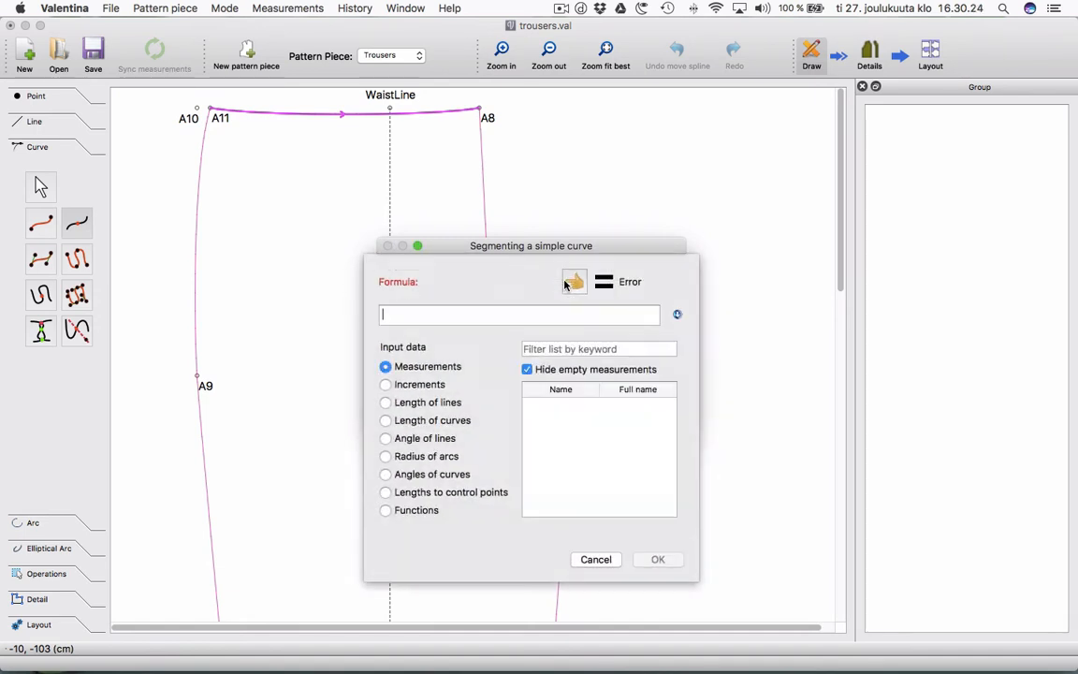
left_click(423, 423)
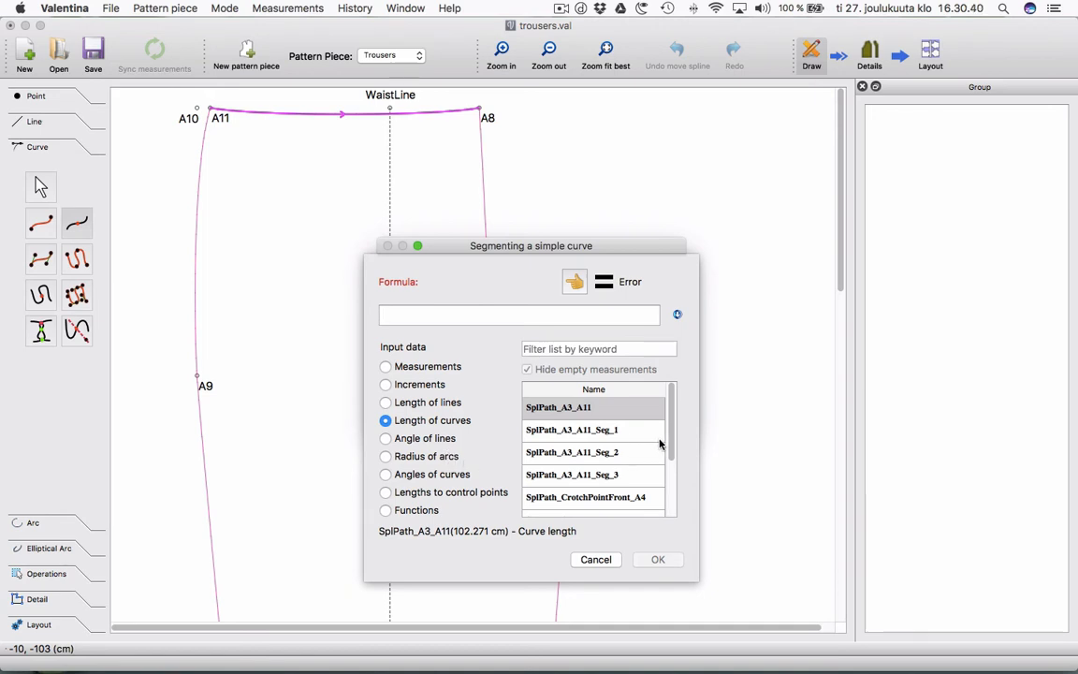
scroll(661, 458, "down", 5)
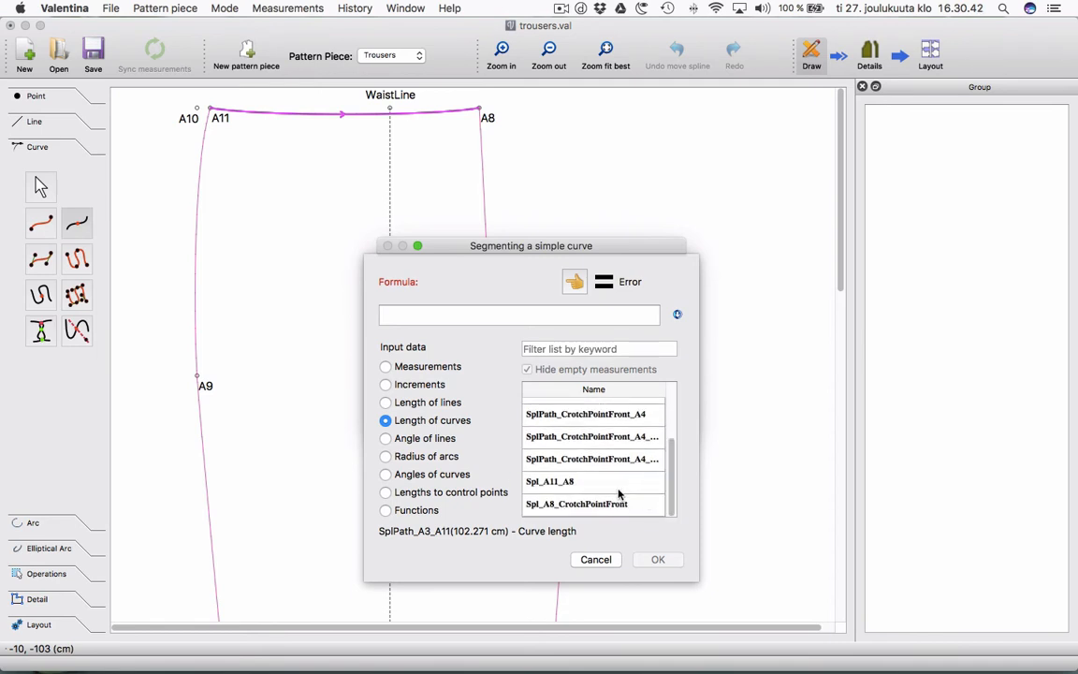
left_click(611, 483)
double_click(611, 483)
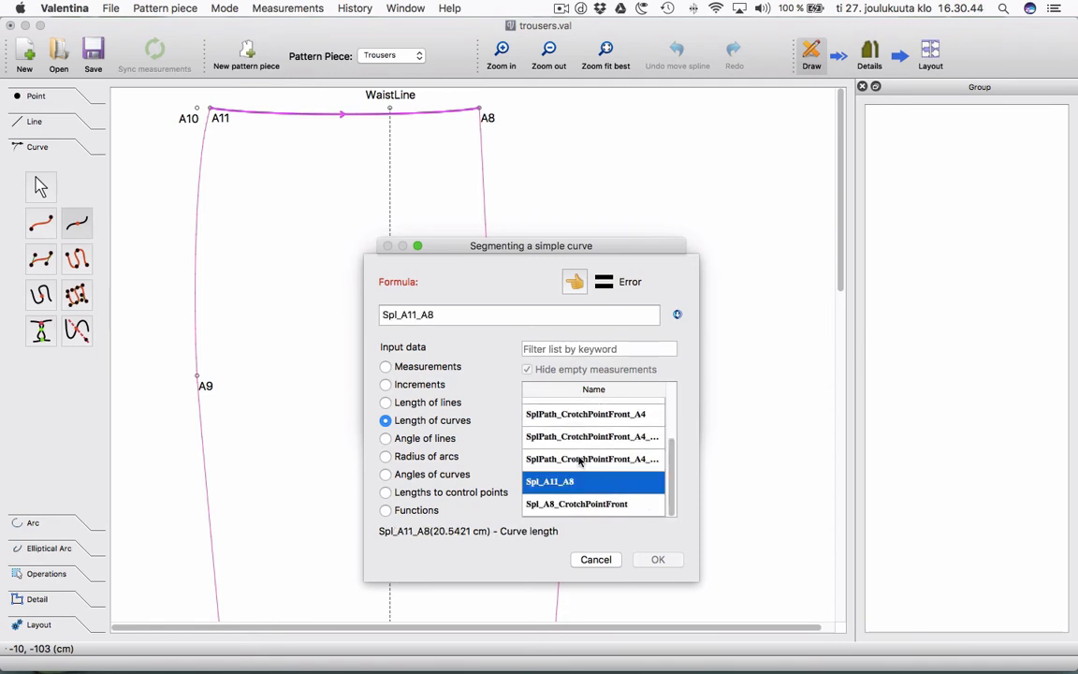
left_click(470, 320)
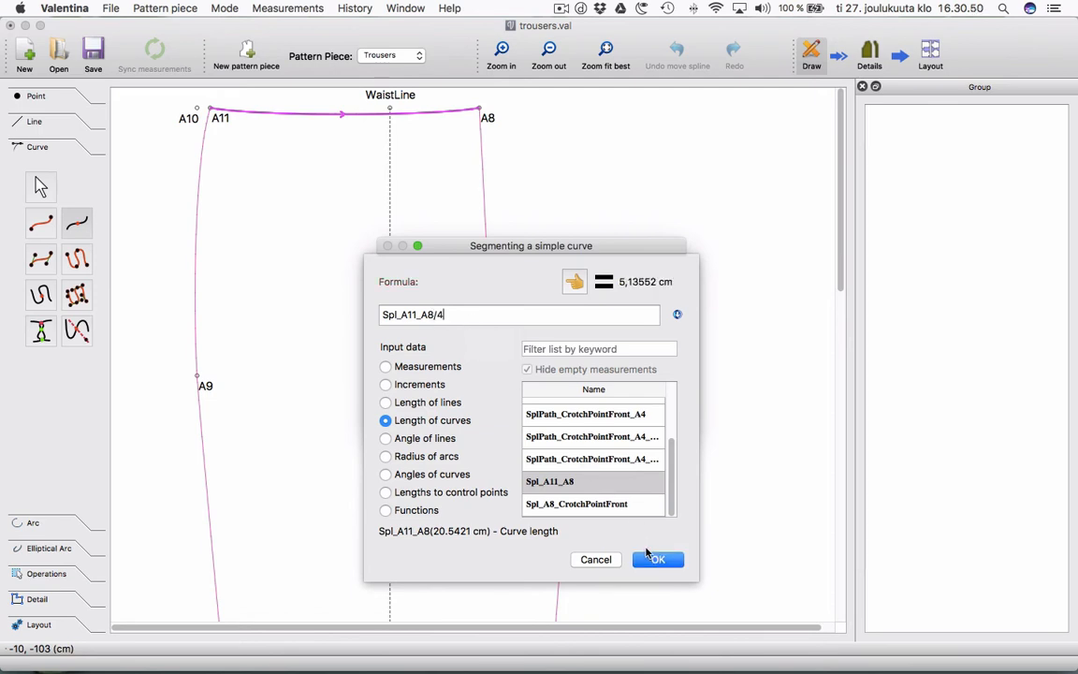
left_click(656, 560)
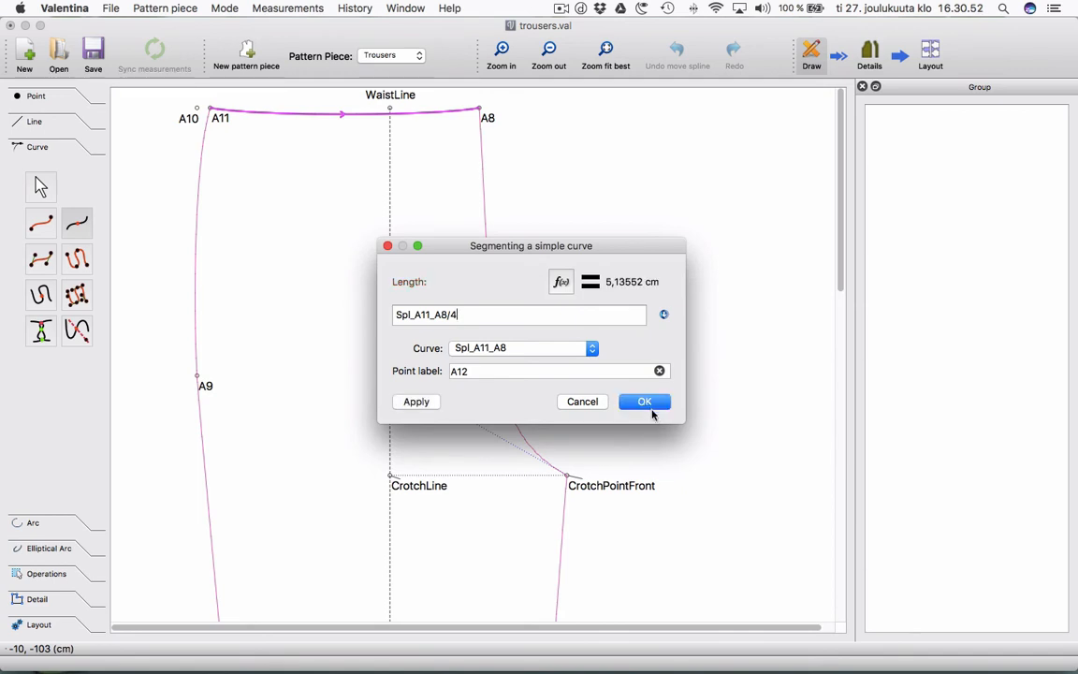
left_click(646, 402)
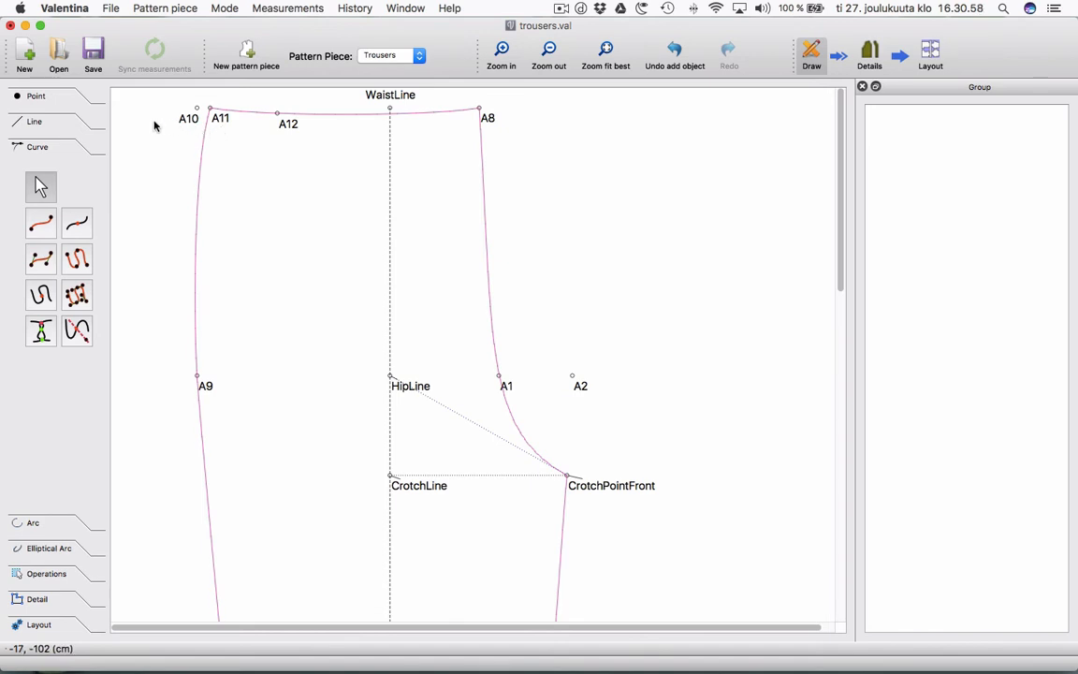
left_click(288, 125)
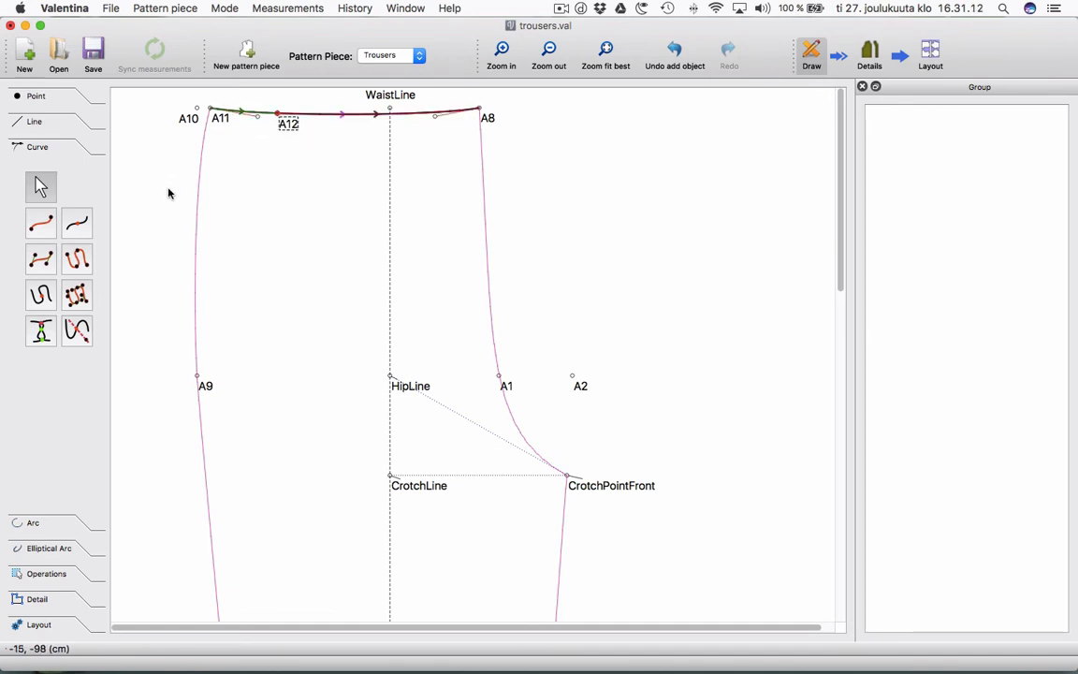
left_click(77, 227)
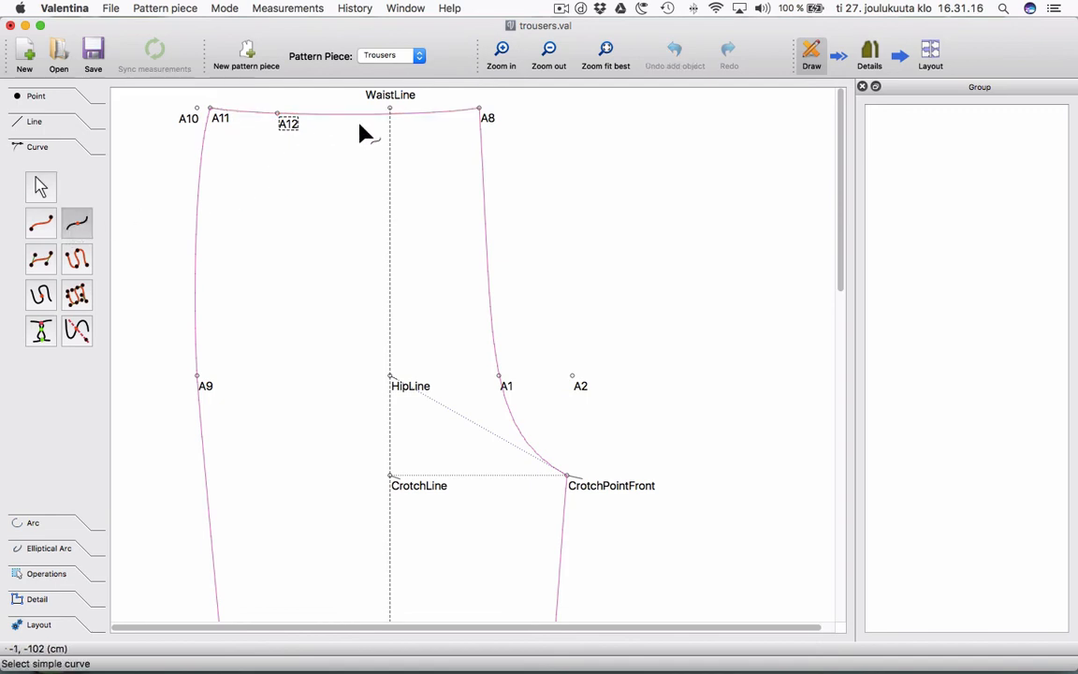
left_click(243, 112)
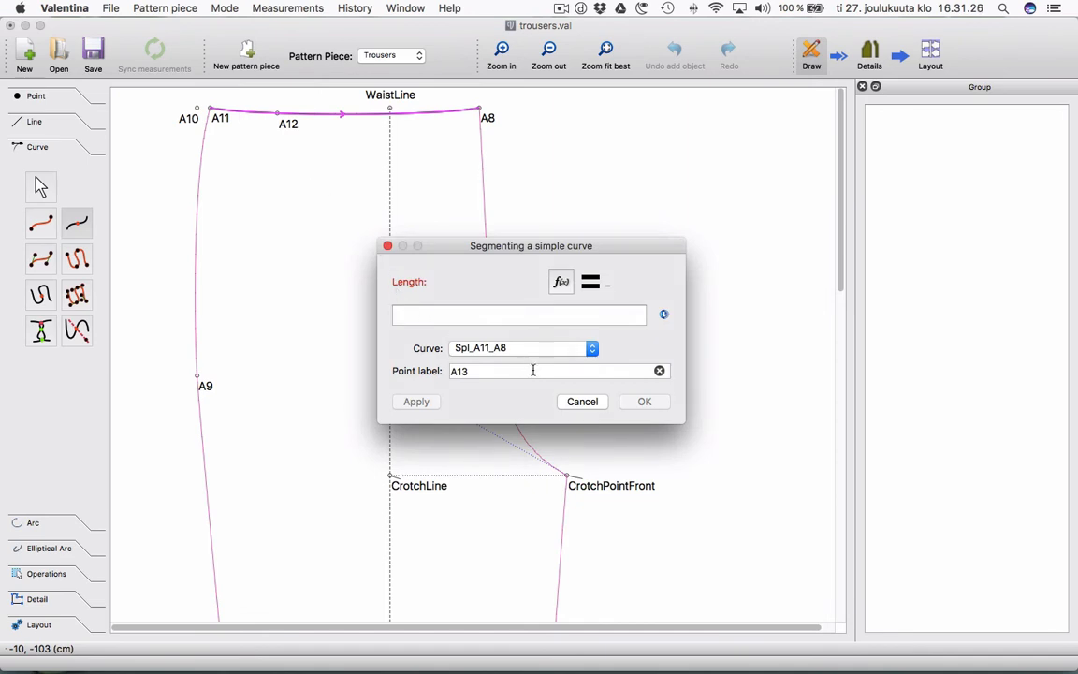
left_click(581, 402)
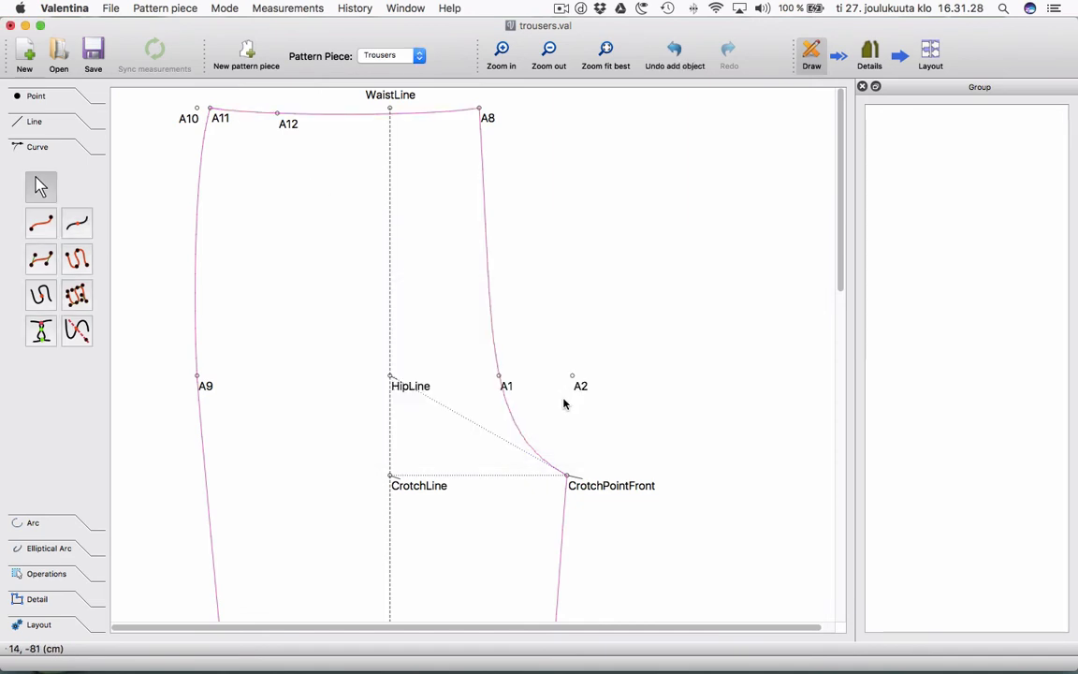
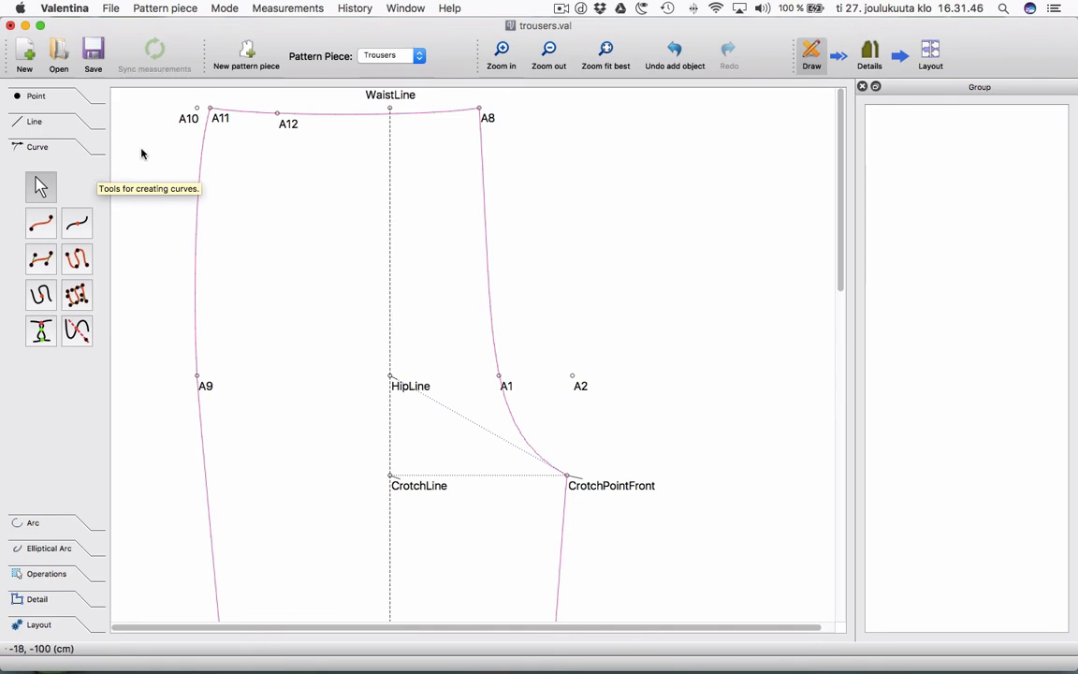
Start another segmenting point on the waist curve A11 to A8, beginning its length formula with Spl_A11_A8/2-(.
left_click(241, 121)
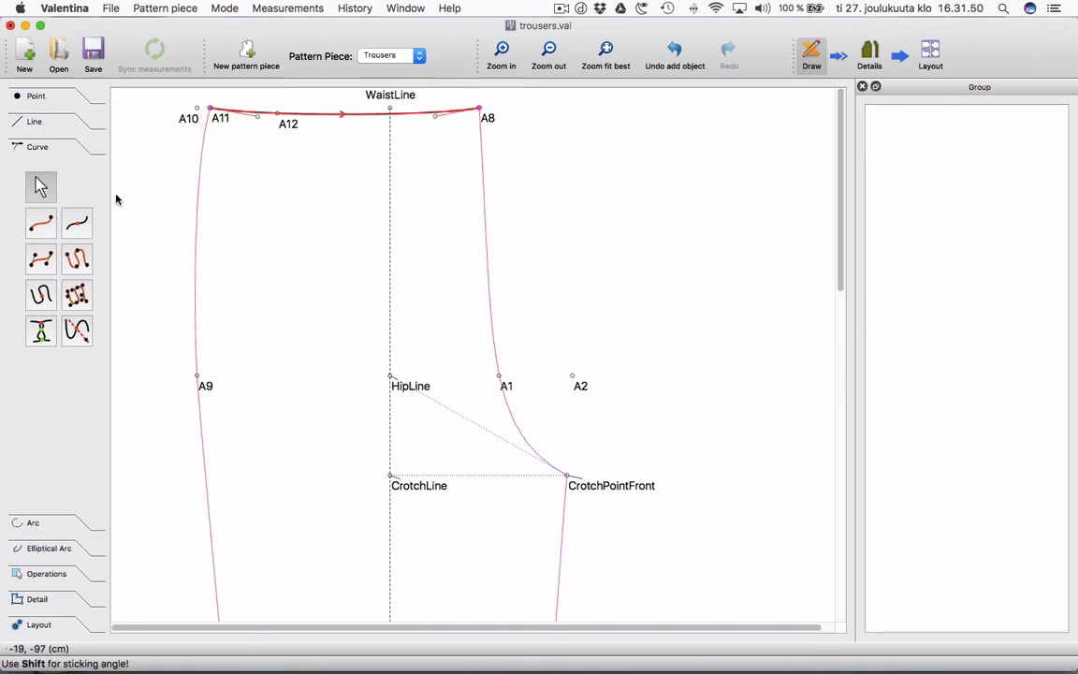
left_click(77, 222)
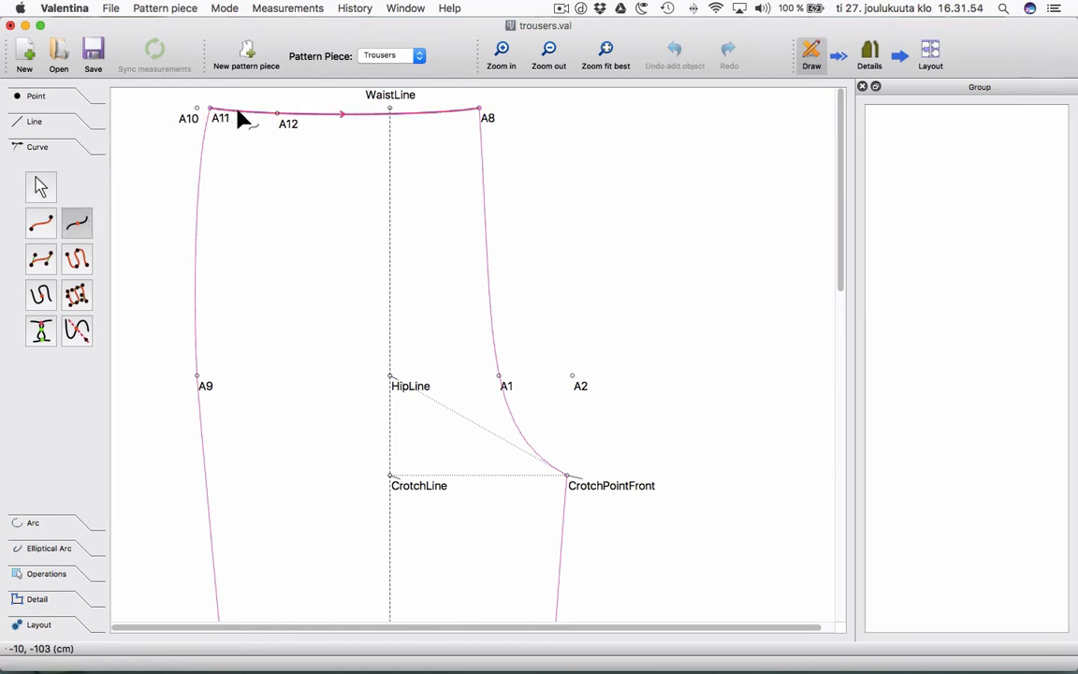
left_click(239, 112)
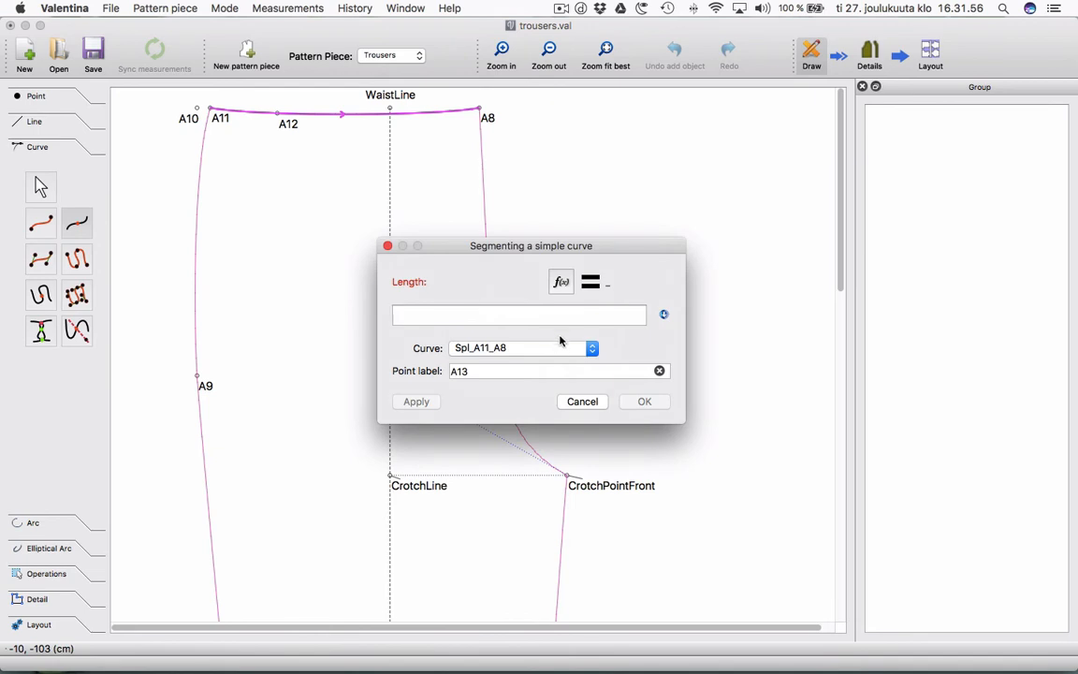
left_click(562, 282)
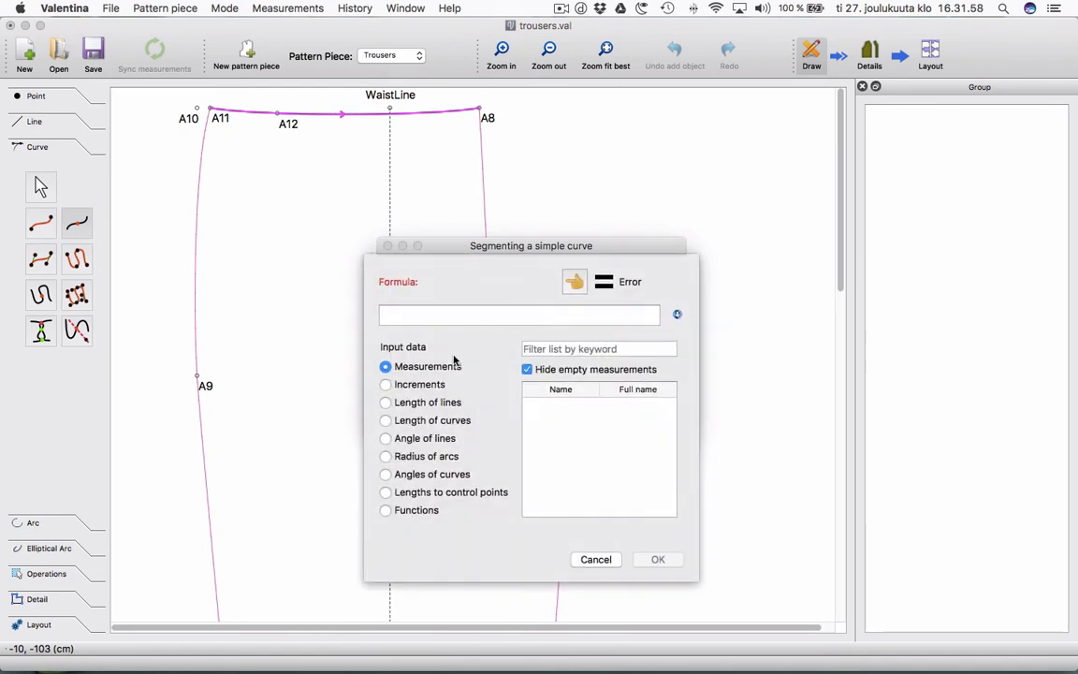
left_click(407, 426)
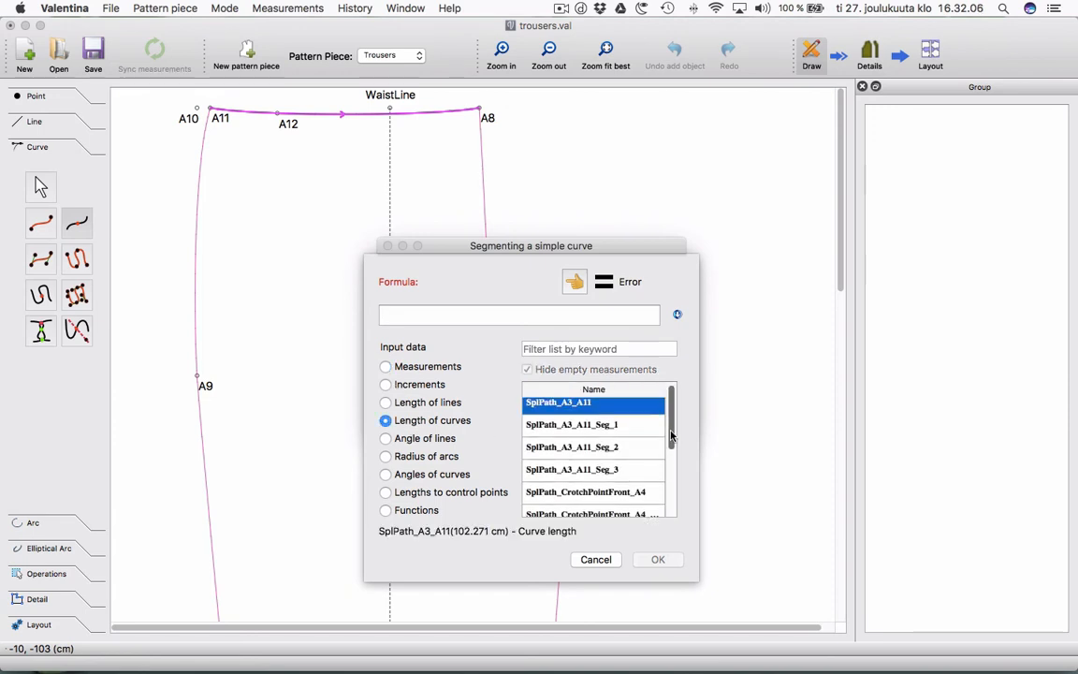
left_click_drag(671, 435, 654, 486)
double_click(621, 479)
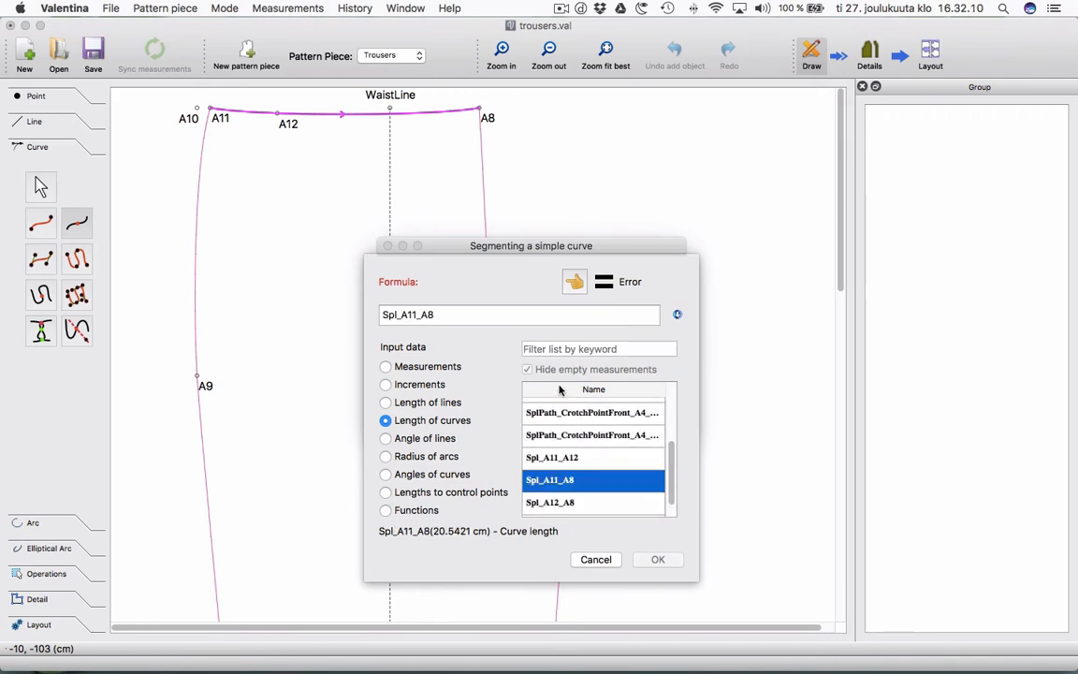
left_click(481, 315)
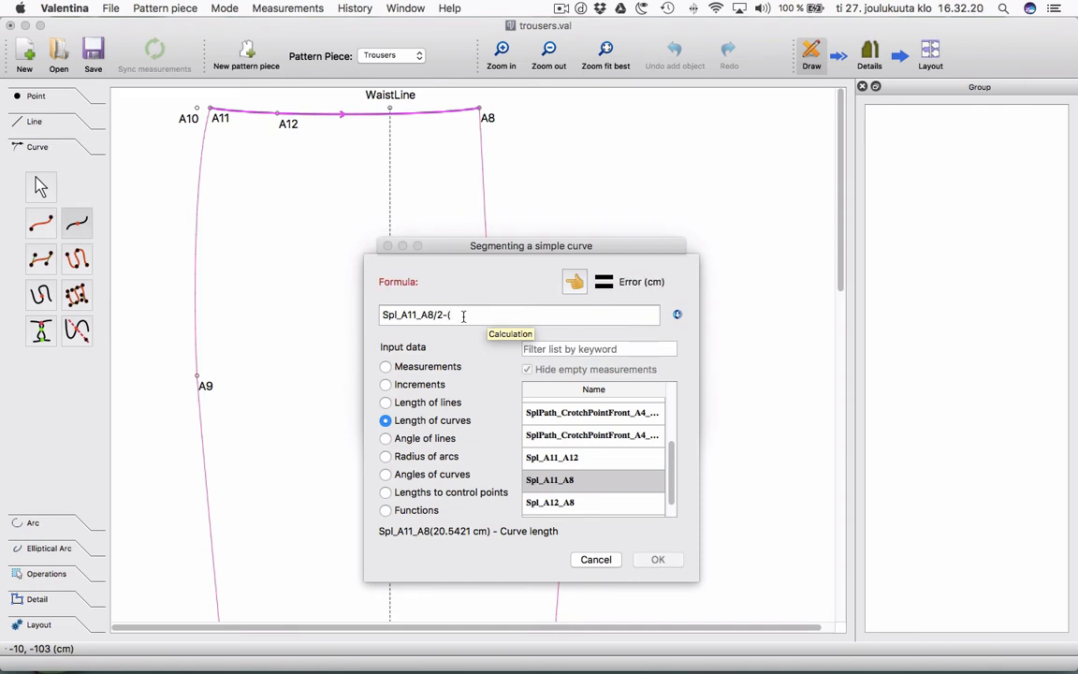
type("(")
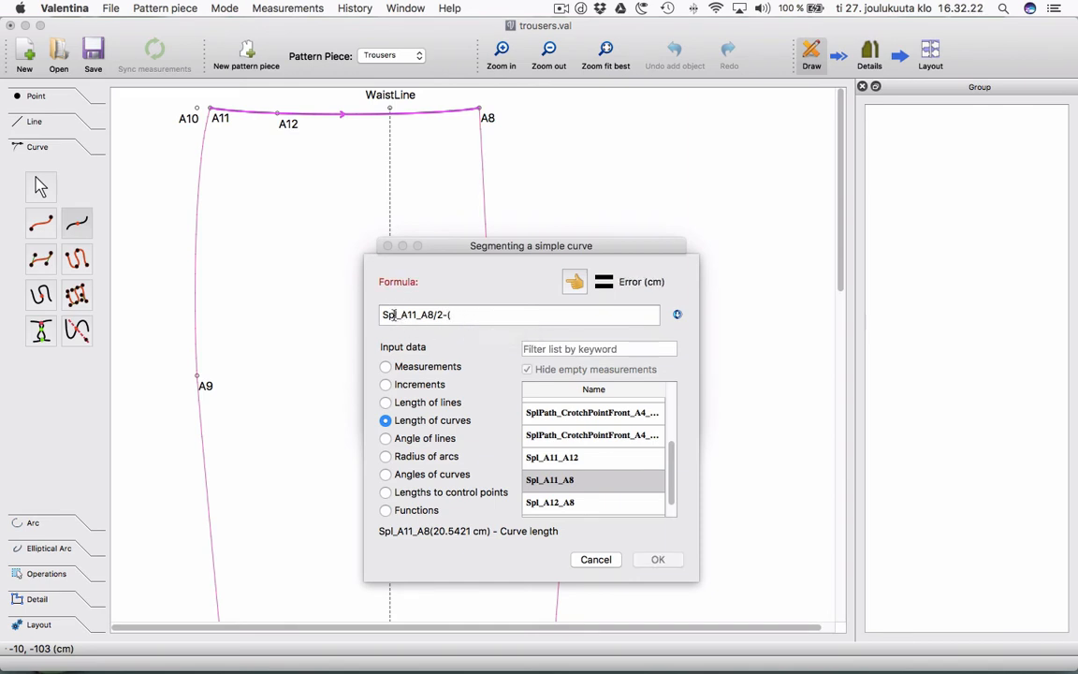
Complete the bracketed part of the length formula as (Spl_A11_A8-#WaistGirth/4), using the WaistGirth increment.
left_click_drag(382, 315, 431, 316)
key("cmd+c")
left_click(472, 316)
key("cmd+v")
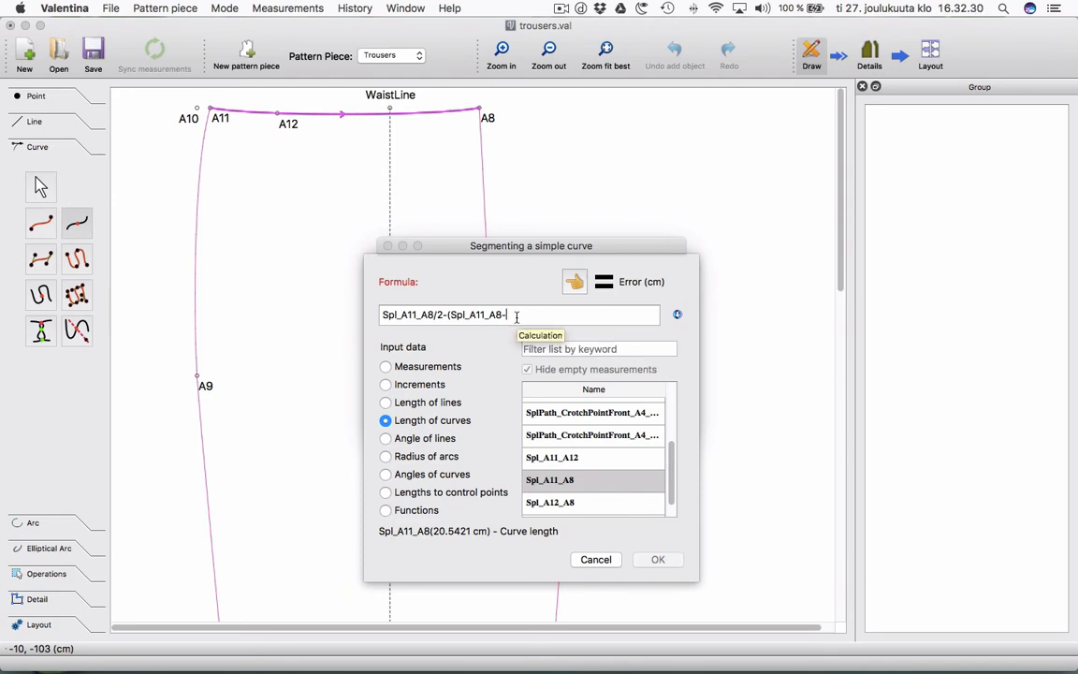
left_click(433, 388)
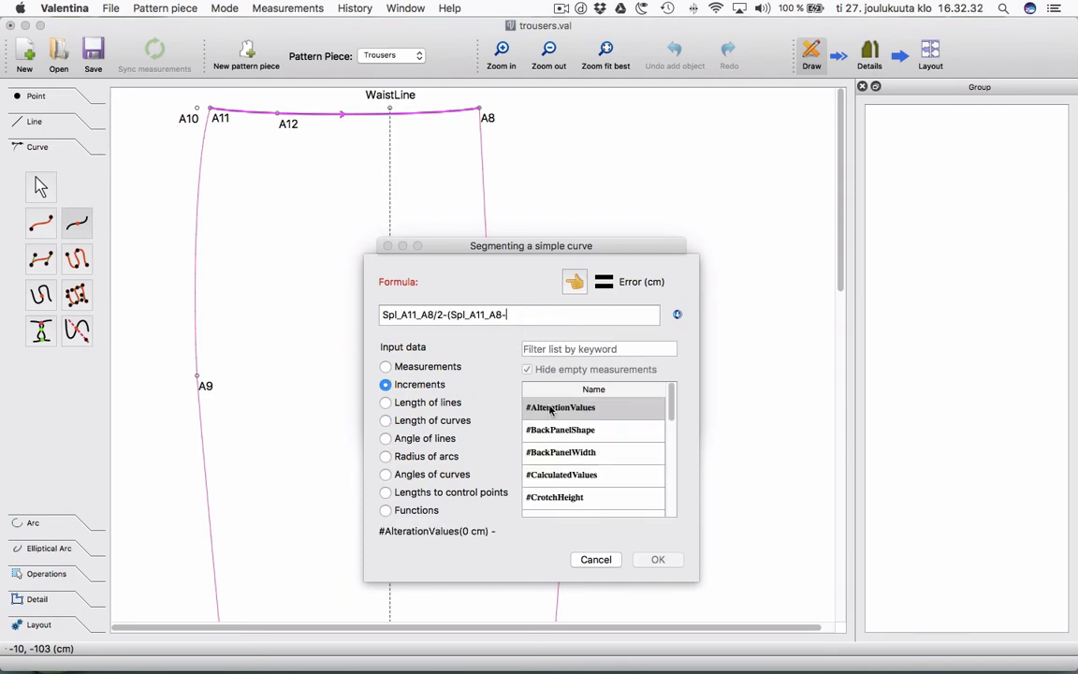
left_click_drag(671, 409, 673, 507)
left_click(620, 507)
double_click(620, 506)
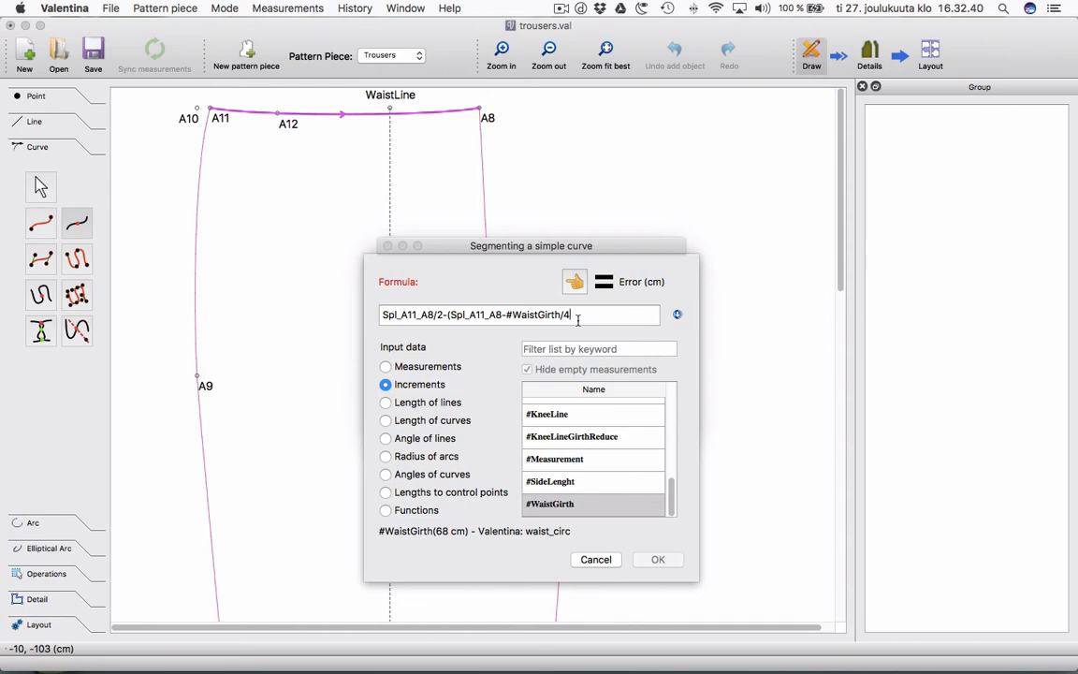
type("/4)")
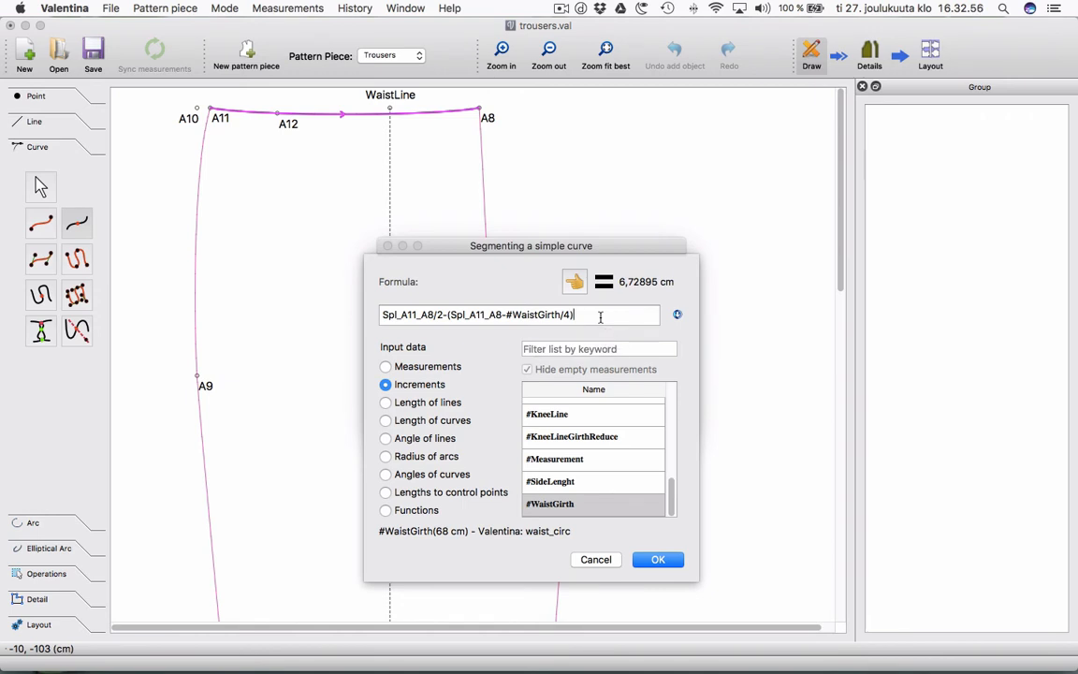
Divide the bracketed difference in the length formula by 2 and create the point on the waist curve.
type("/2")
left_click_drag(582, 315, 380, 312)
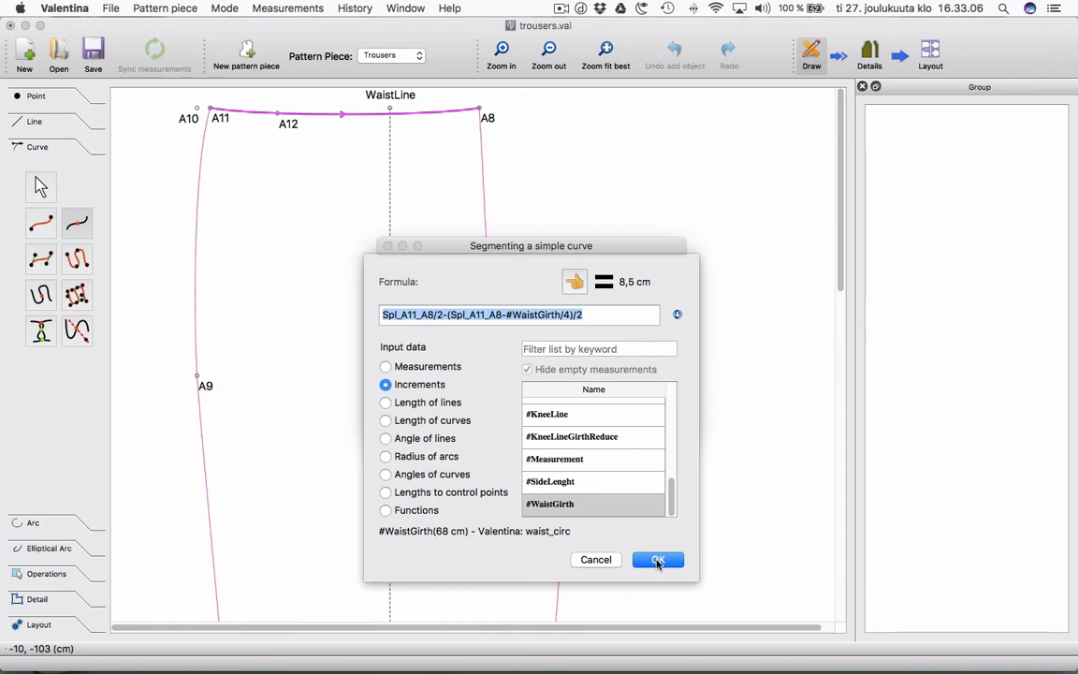
left_click(659, 561)
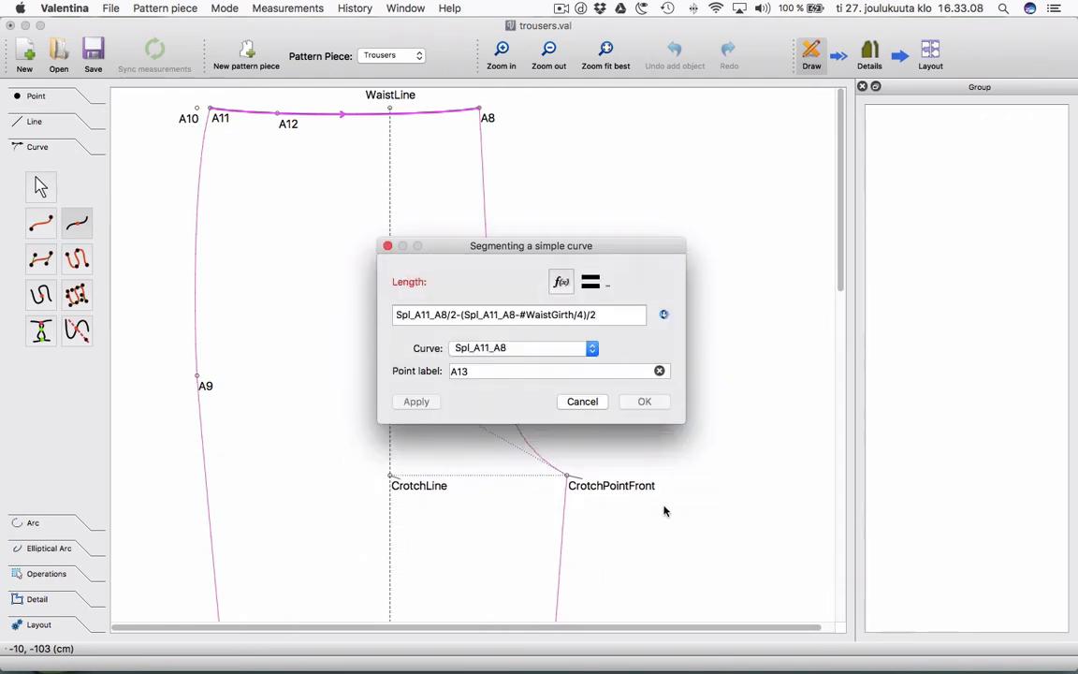
left_click(642, 408)
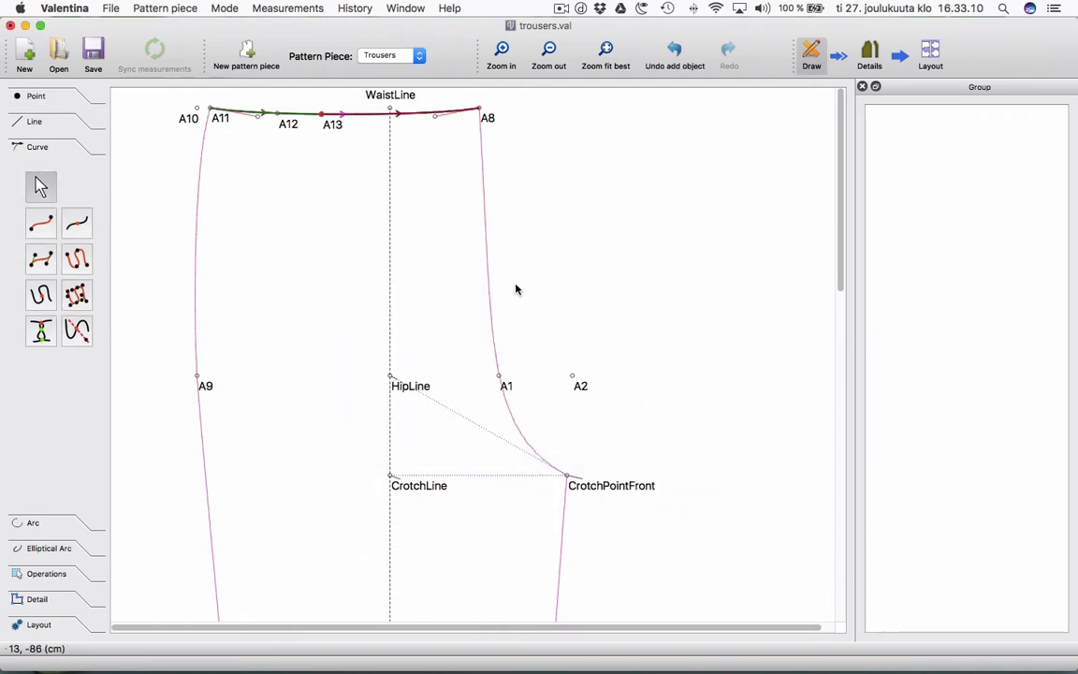
left_click(327, 179)
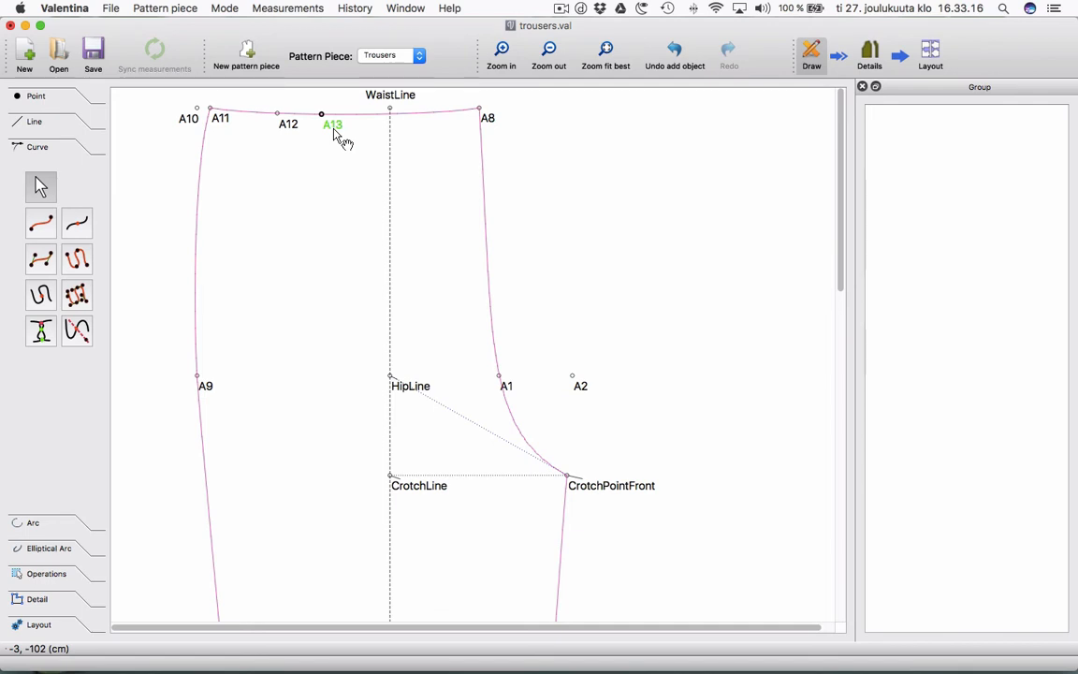
Remove the leading Spl_A11_A8/2- term from the length formula of point A13.
right_click(335, 133)
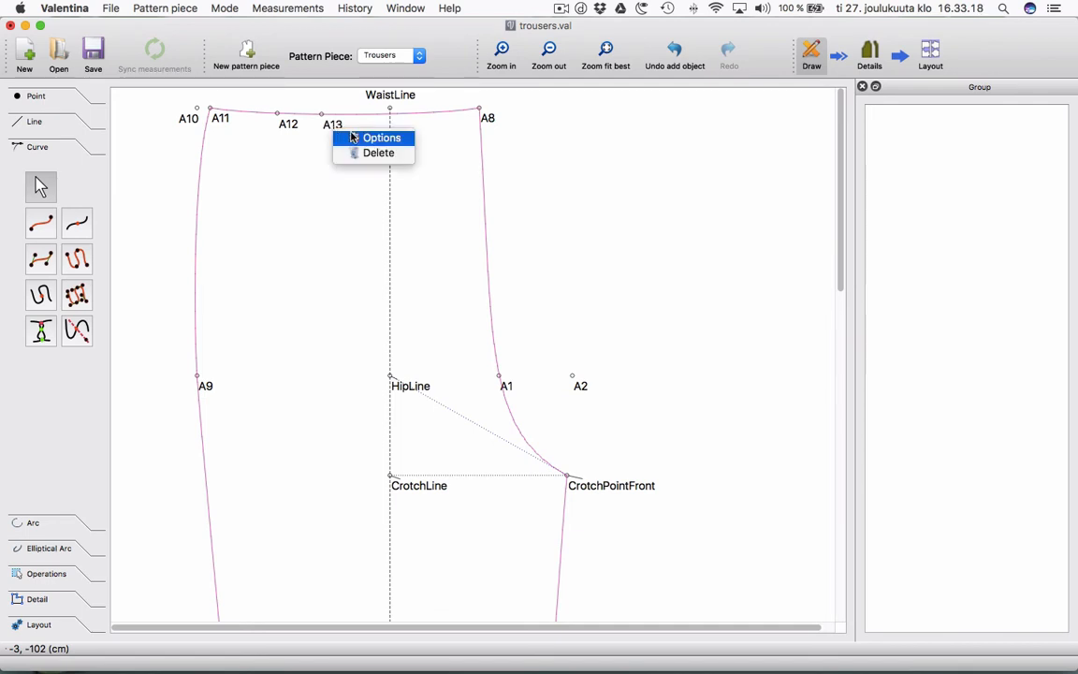
left_click(357, 138)
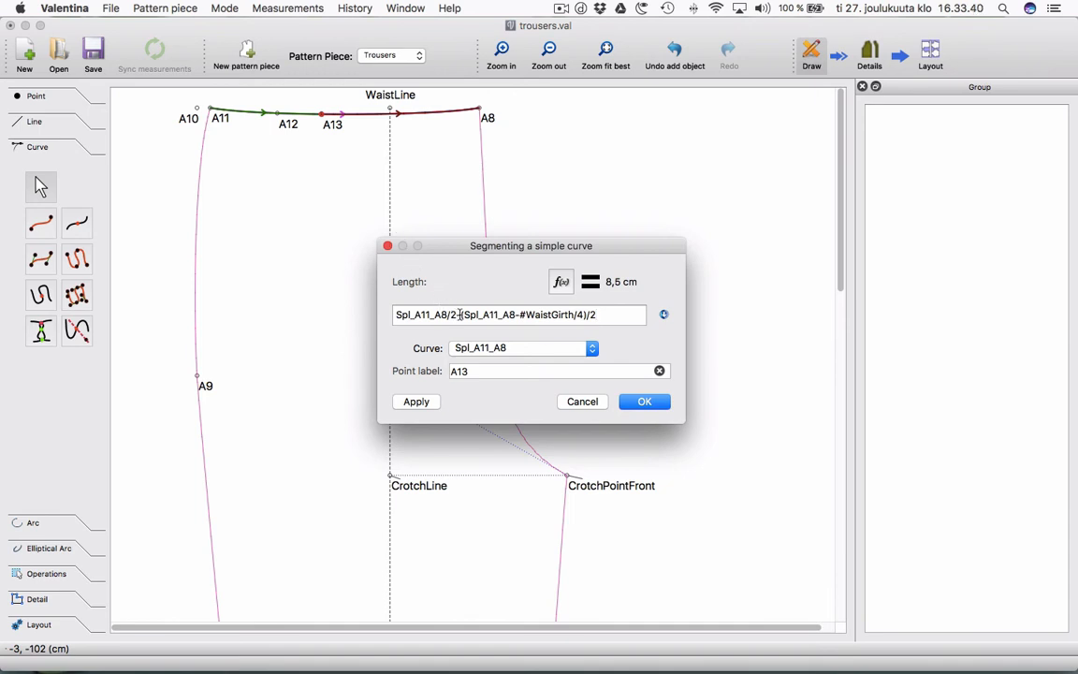
left_click_drag(461, 315, 361, 316)
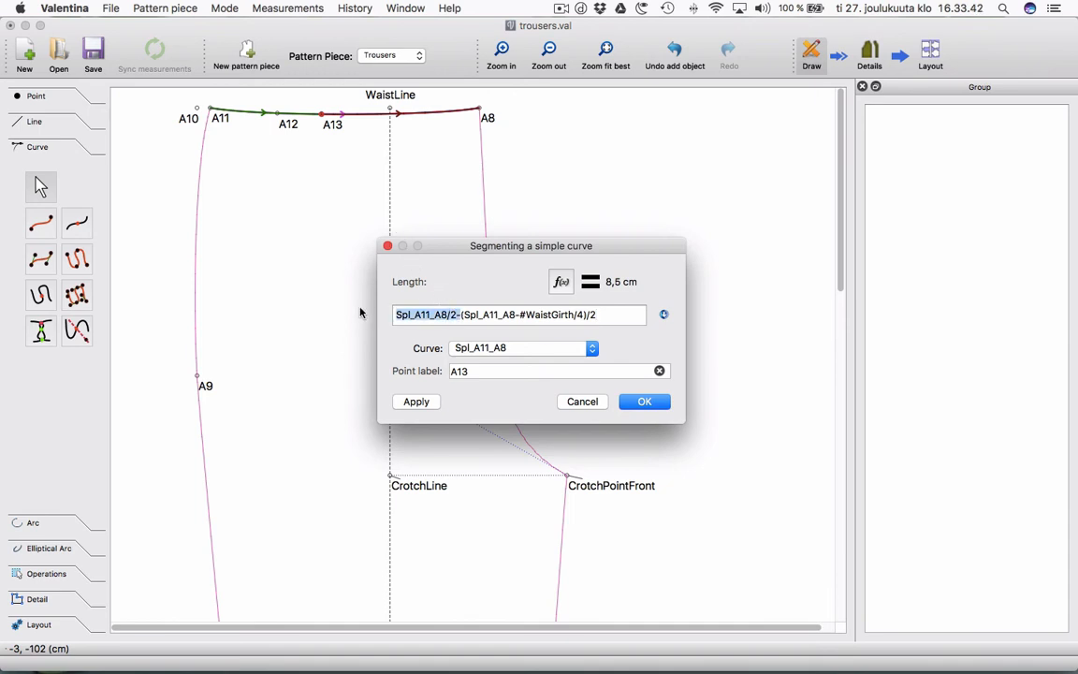
key("BackSpace")
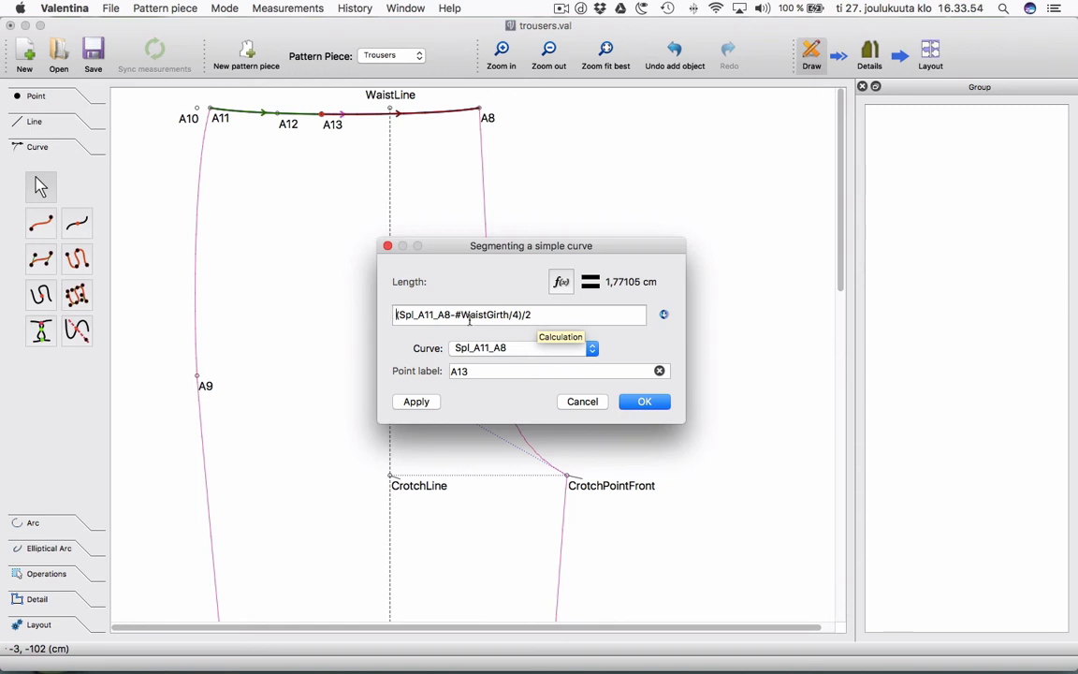
left_click(396, 314)
type("2(")
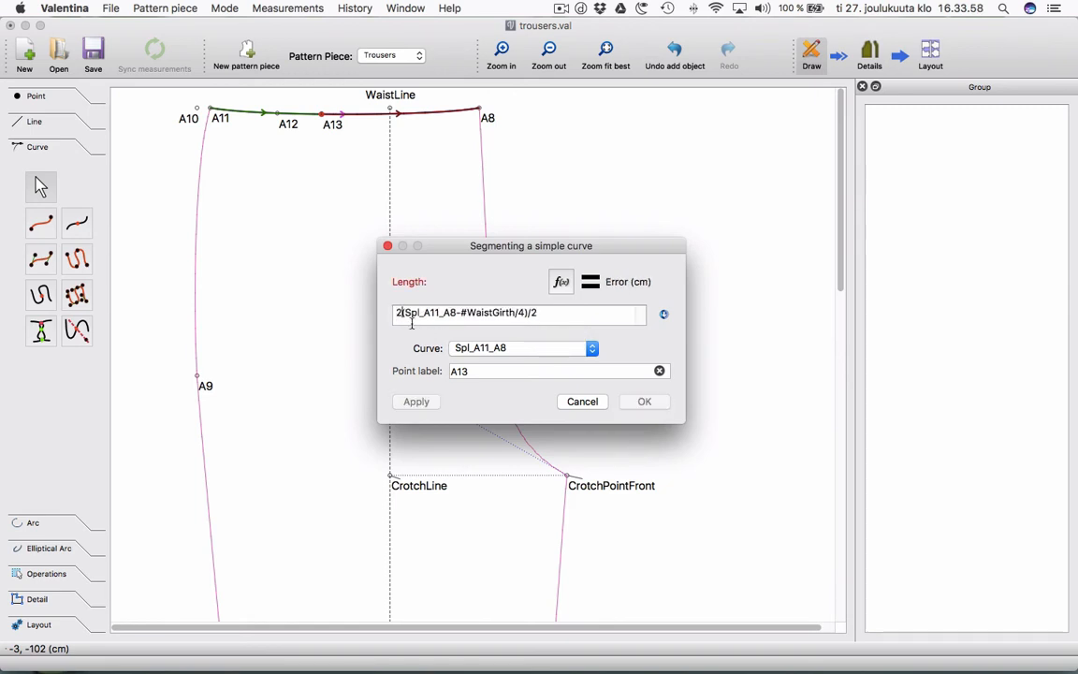
key("BackSpace")
key("super+z")
key("super+z")
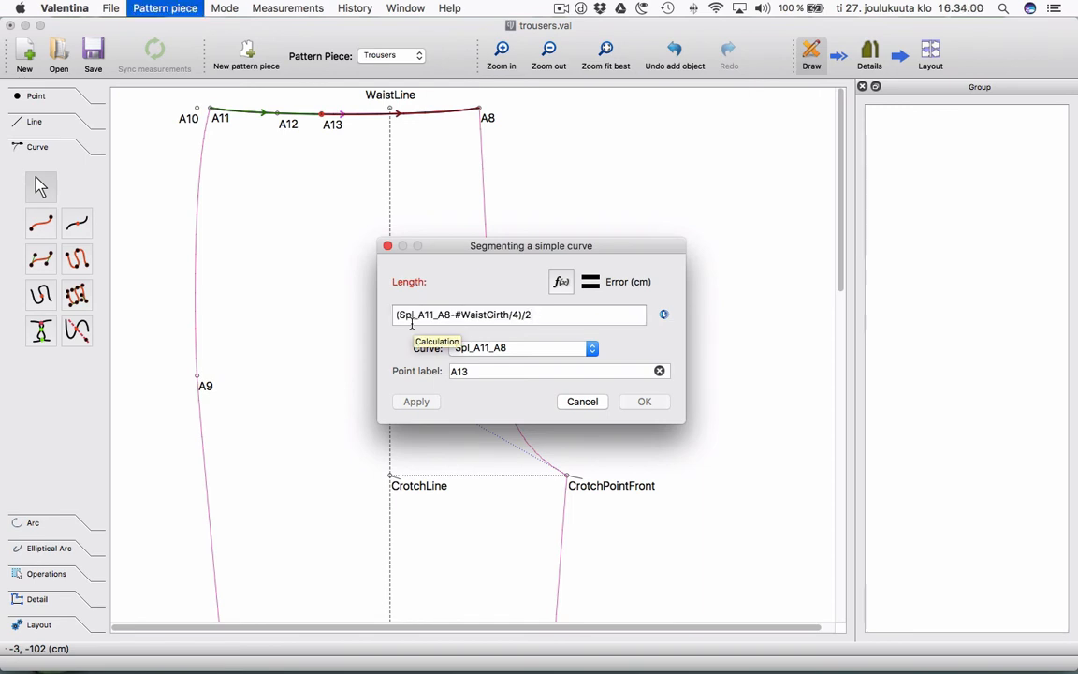
Set point A13's length formula to Spl_A11_A8/4-(Spl_A11_A8-#WaistGirth/4)/2 and apply the change.
left_click(664, 315)
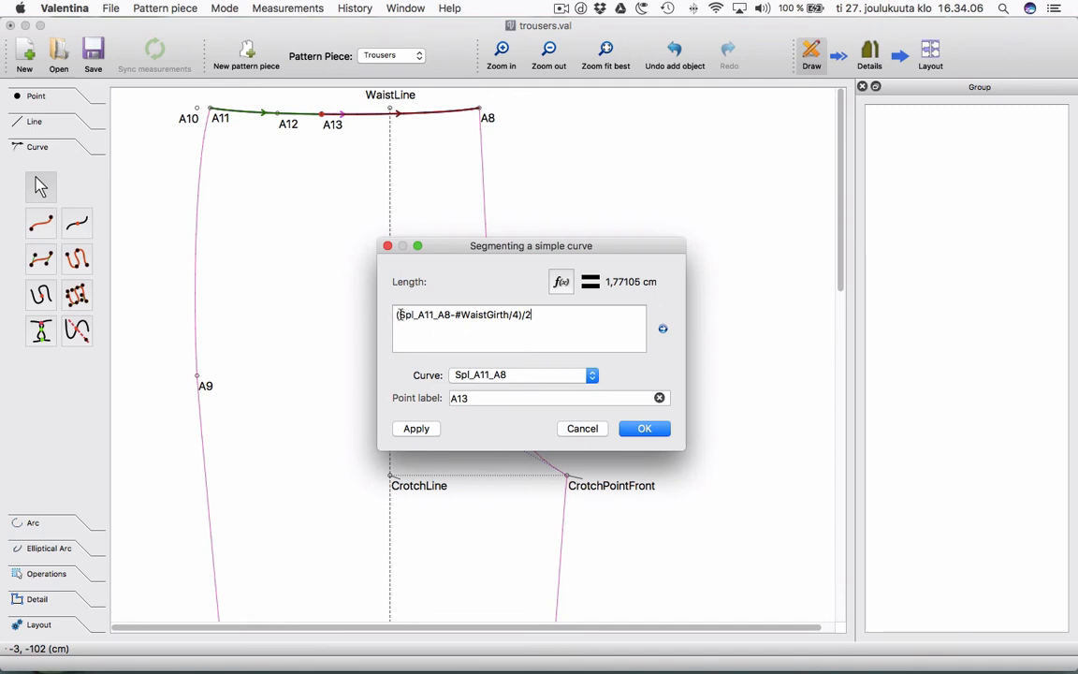
left_click_drag(397, 315, 450, 318)
key("super+c")
left_click(397, 317)
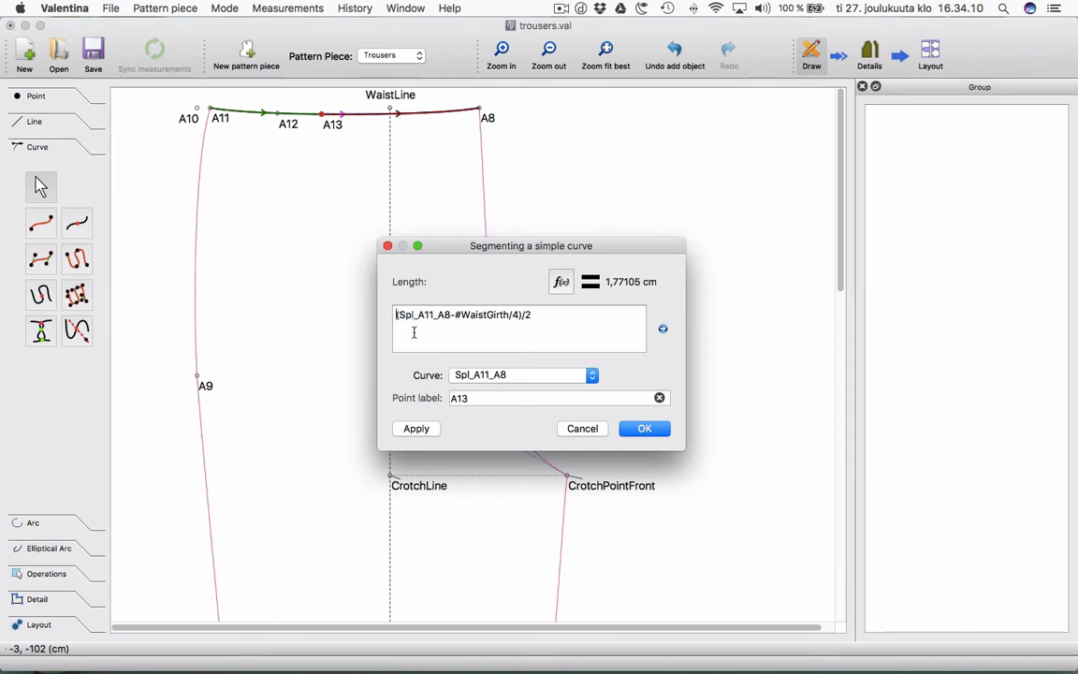
key("super+v")
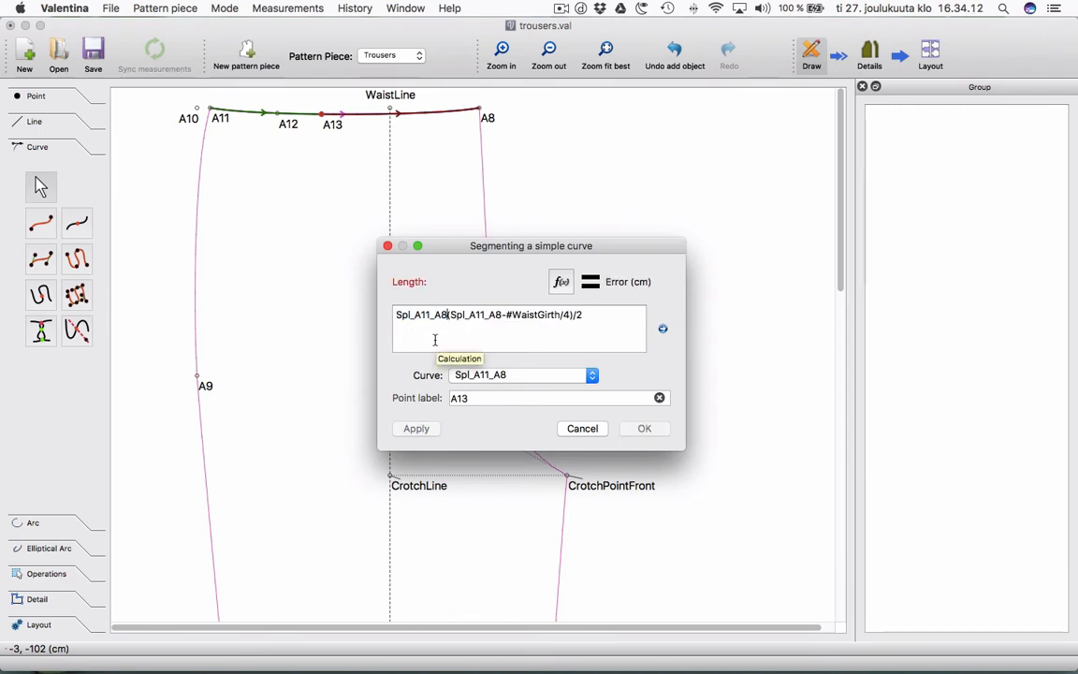
type("/4-")
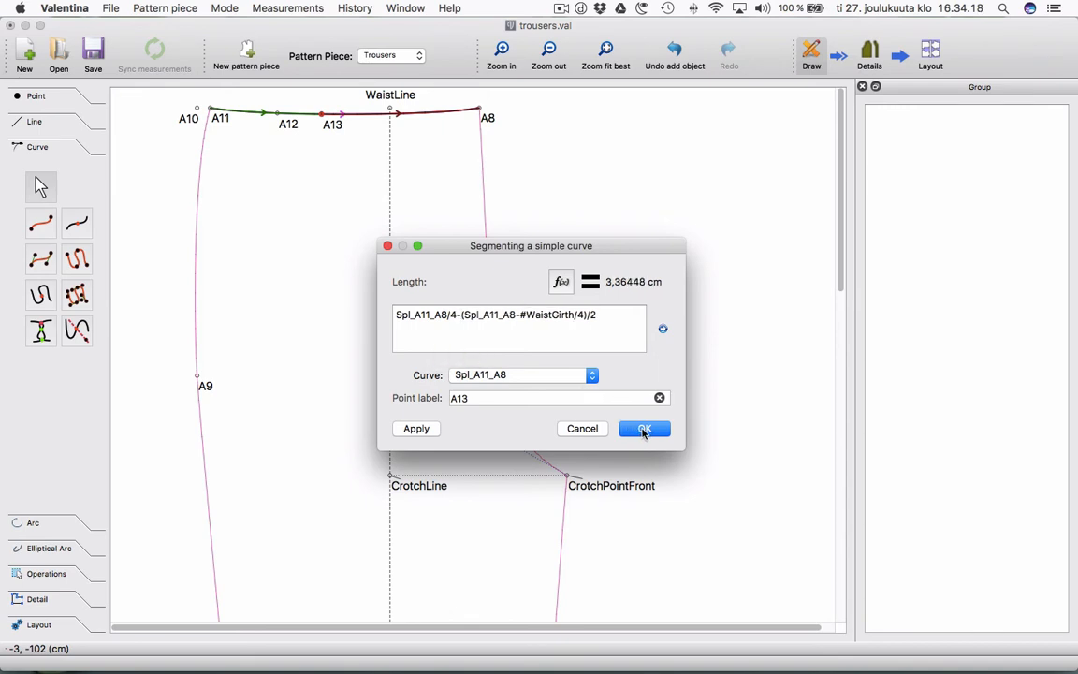
left_click(644, 429)
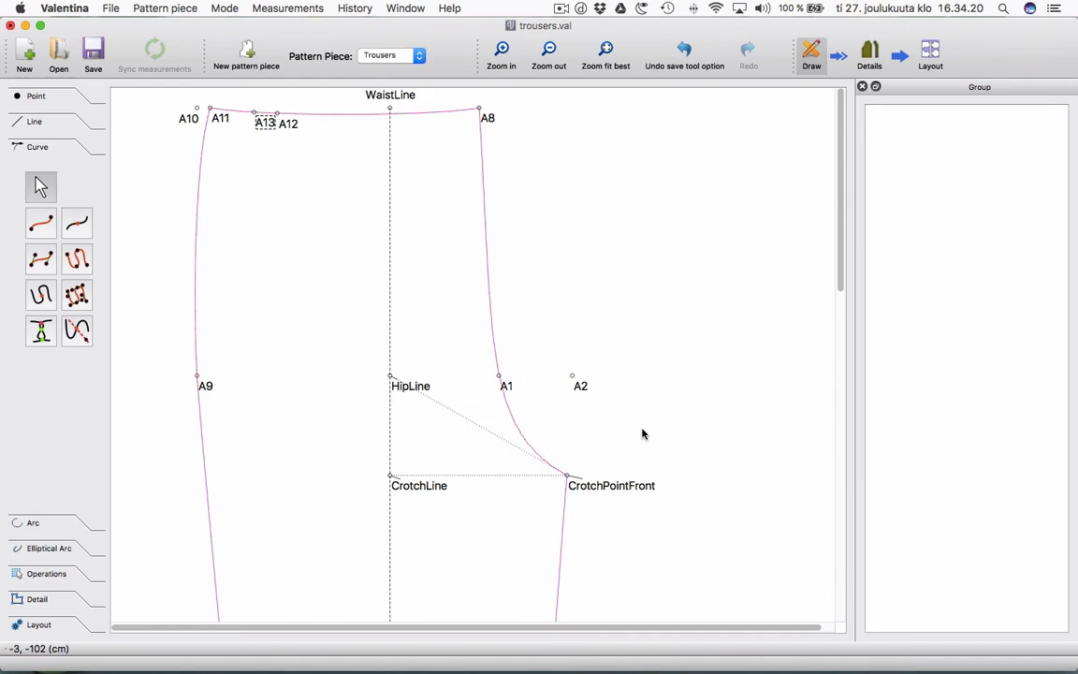
Copy the complete length formula of point A13 and close its options.
left_click(347, 229)
right_click(261, 125)
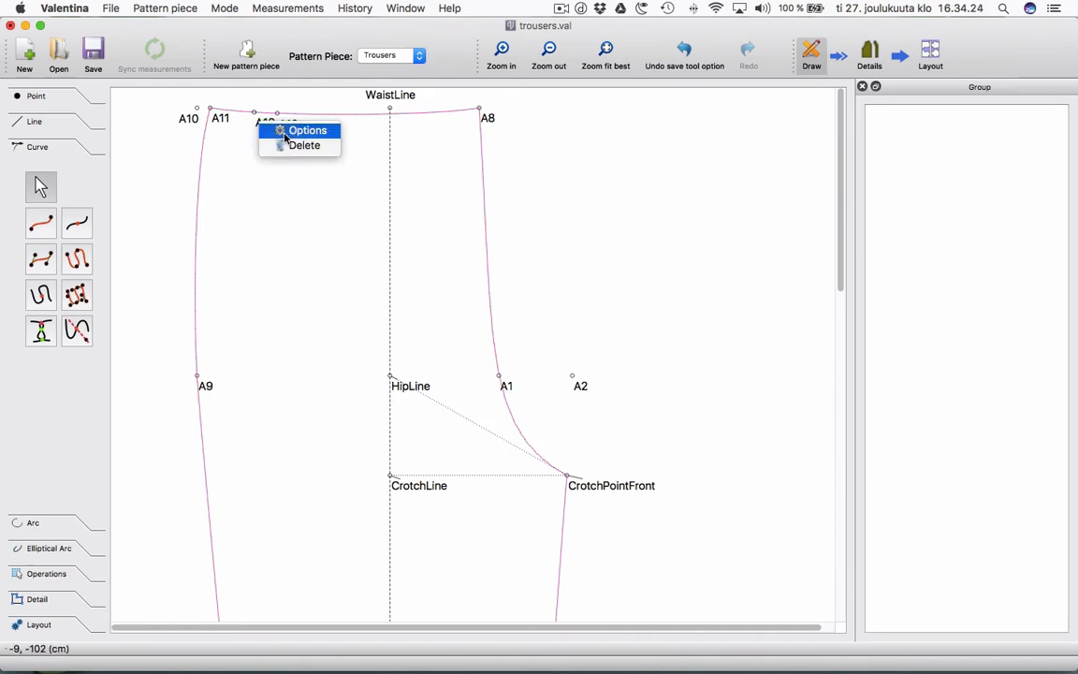
left_click(285, 136)
left_click_drag(596, 315, 360, 281)
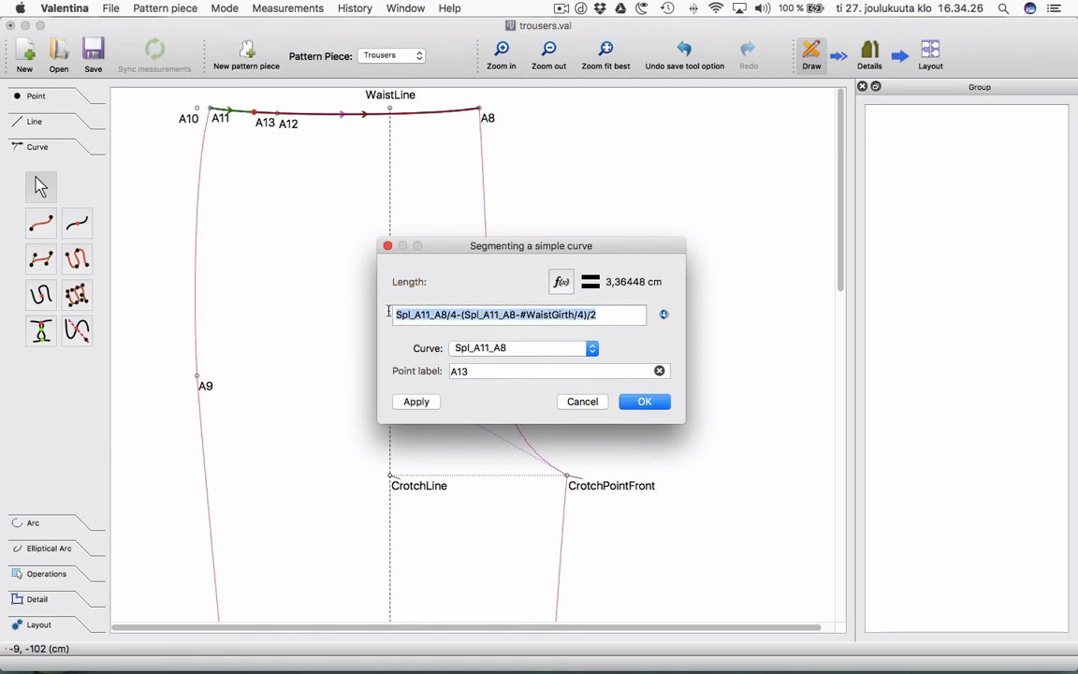
left_click(642, 401)
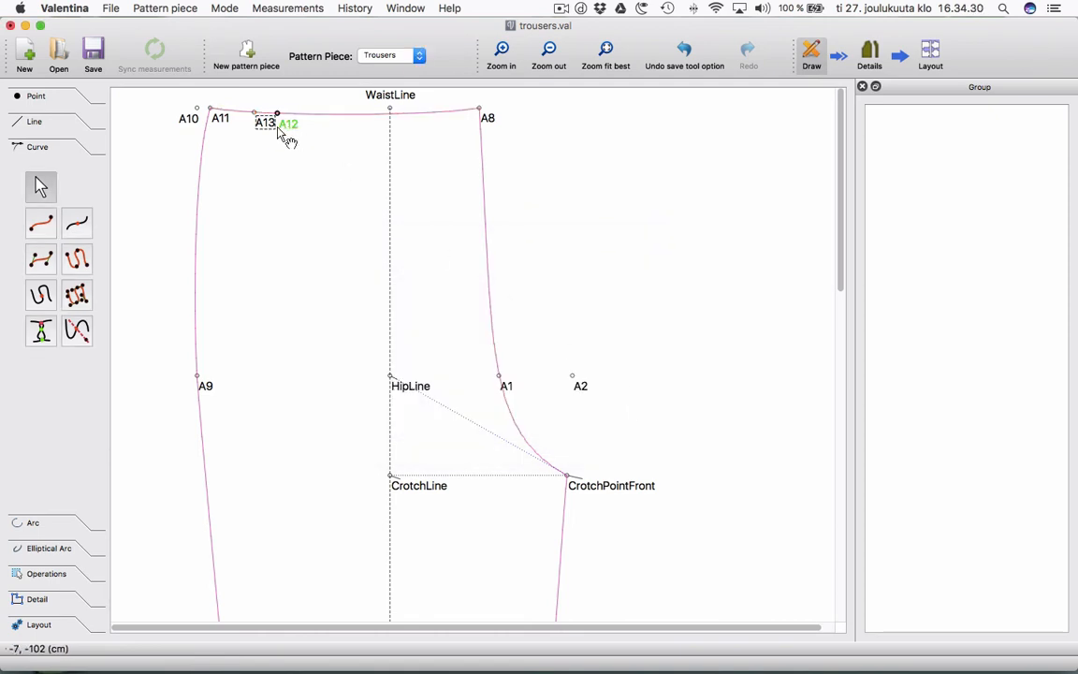
Add a segmenting point on the waist curve A11 to A8 with the length formula Spl_A11_A8/4+(Spl_A11_A8-#WaistGirth/4)/2.
left_click(75, 222)
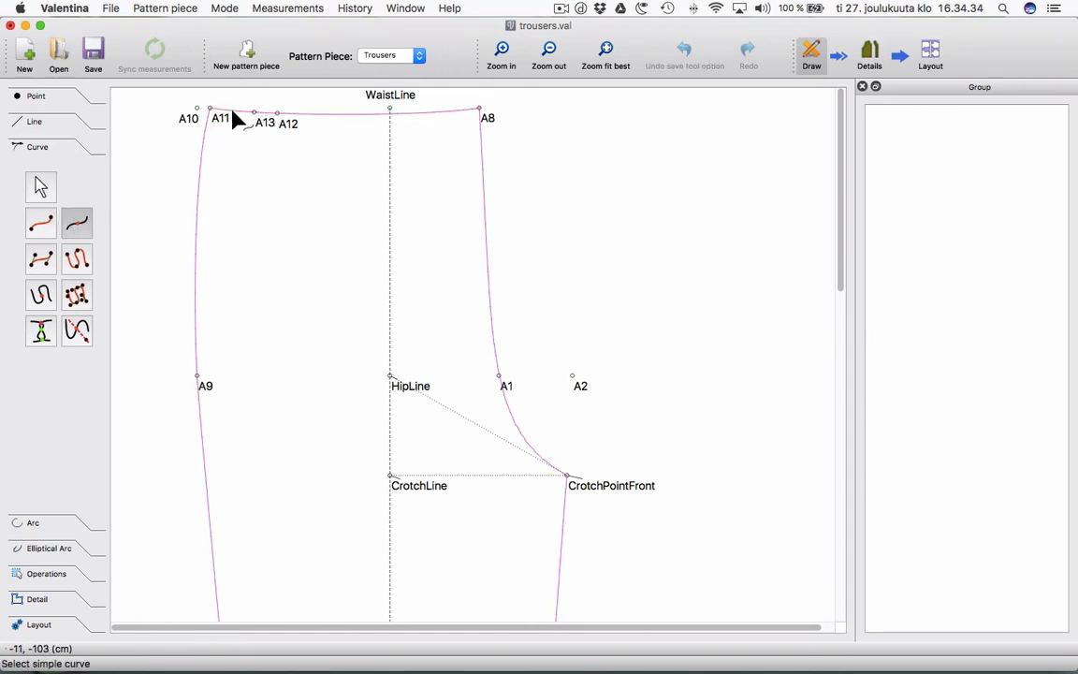
left_click(235, 112)
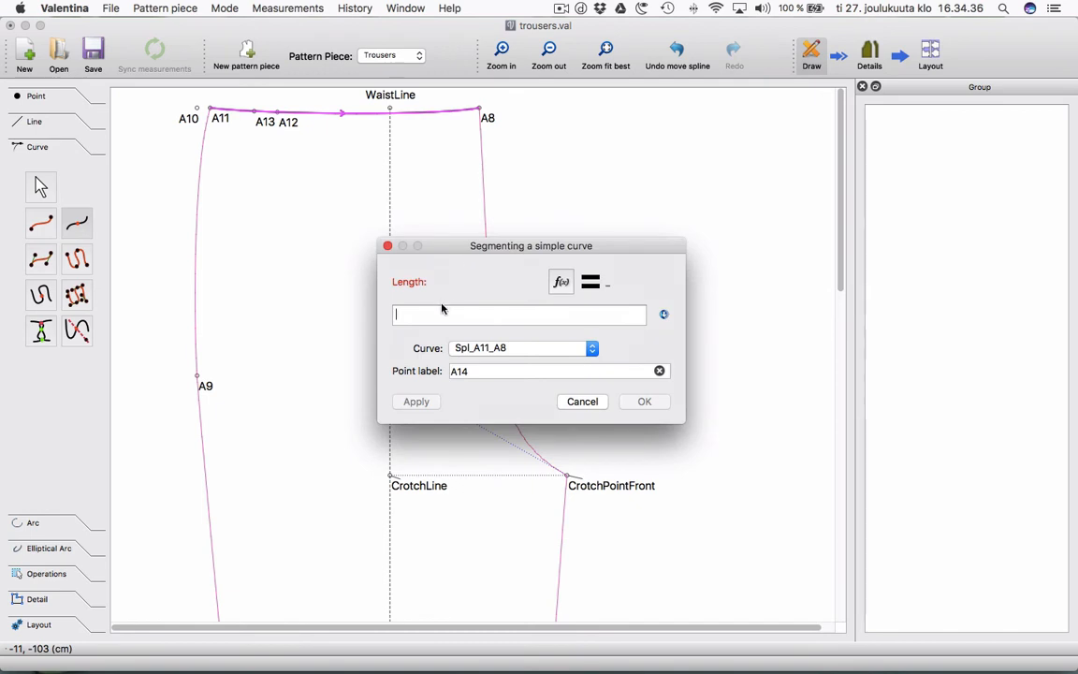
type("Spl_A11_A8/4-(Spl_A11_A8-#WaistGirth/4)/2")
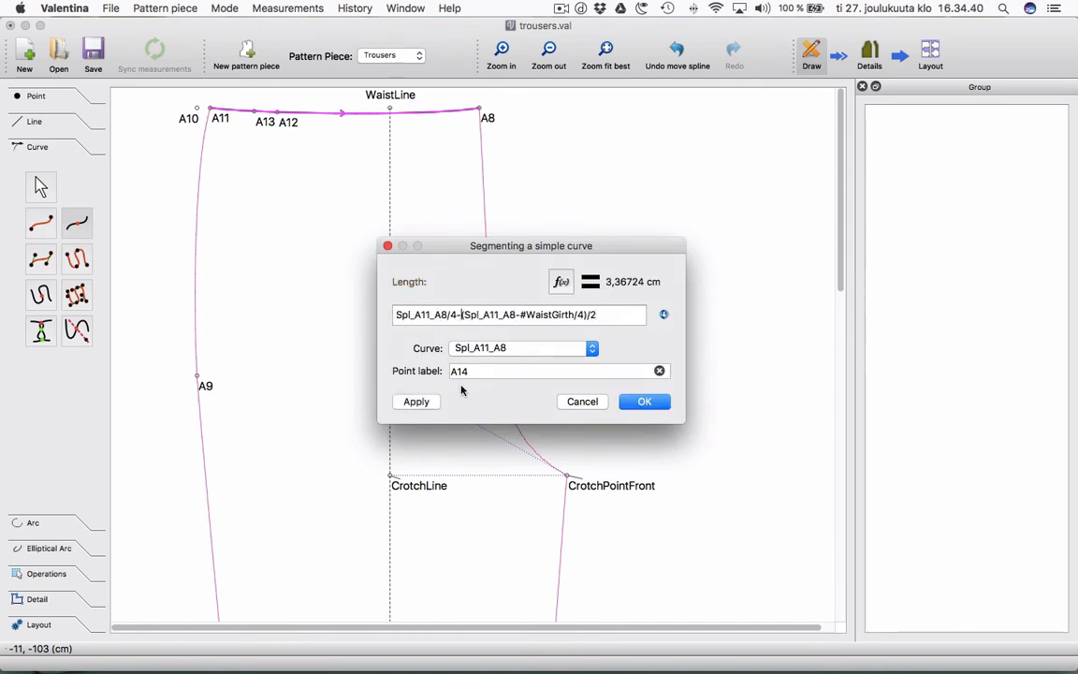
key("BackSpace")
type("+")
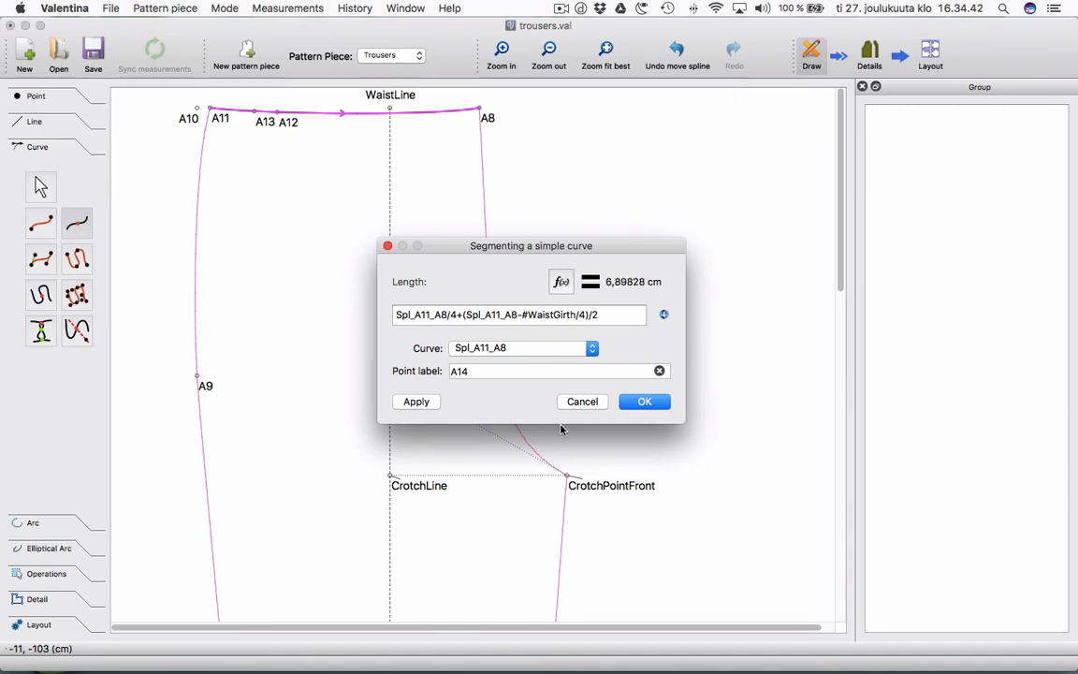
left_click(644, 402)
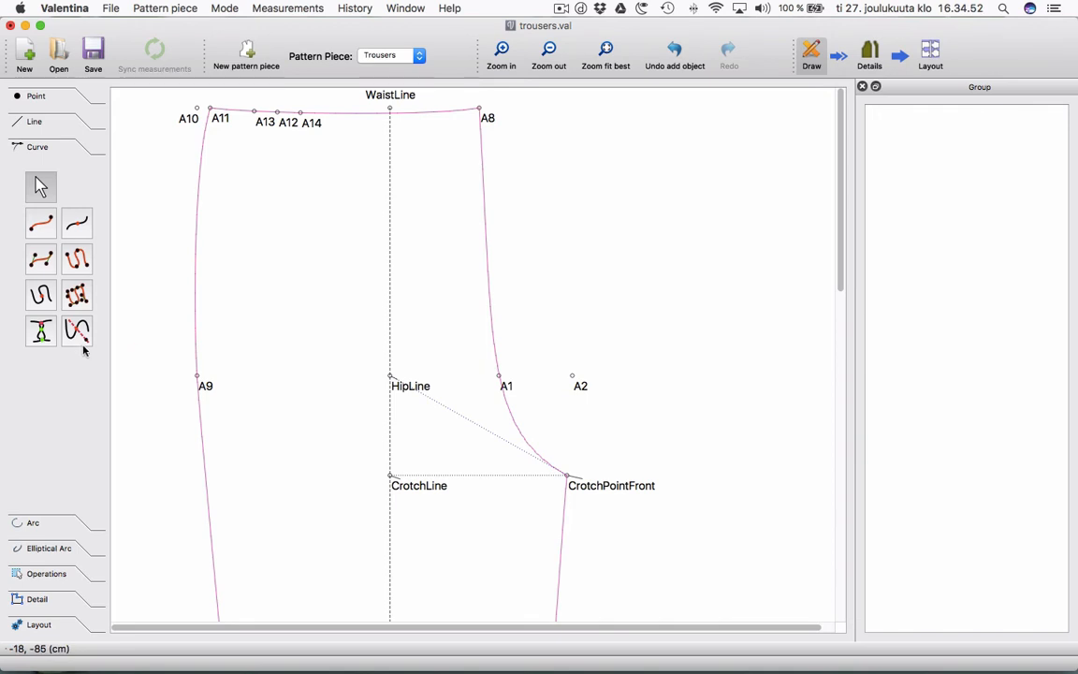
Create a point 11 cm from A12 along the perpendicular to the A12–A13 line, with a dotted line type.
left_click(37, 123)
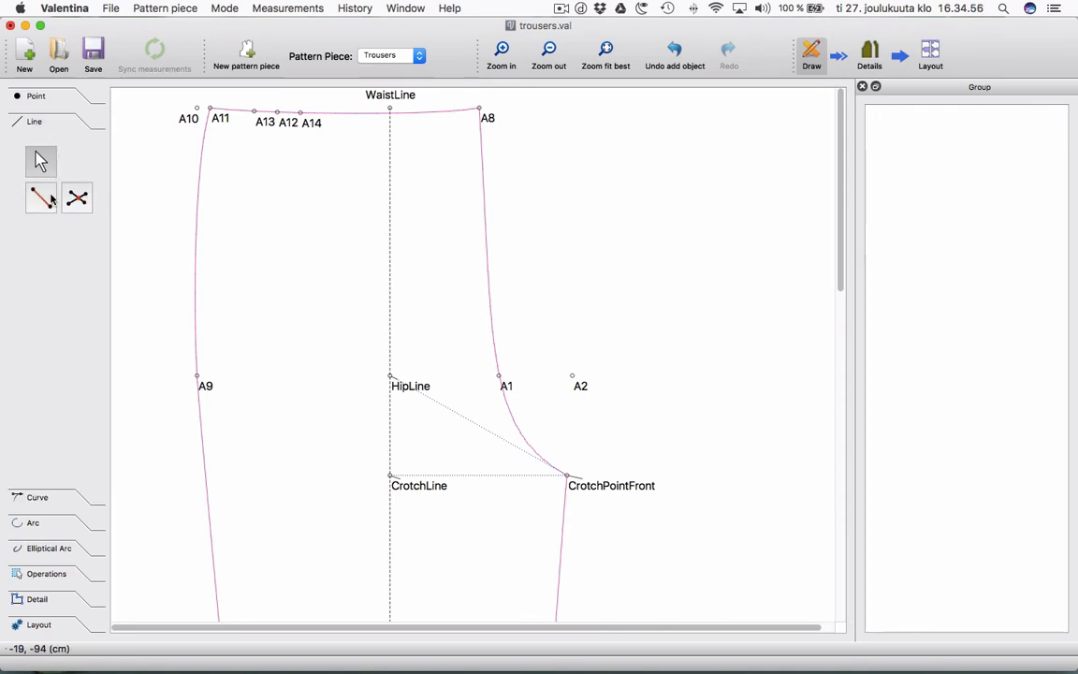
left_click(30, 96)
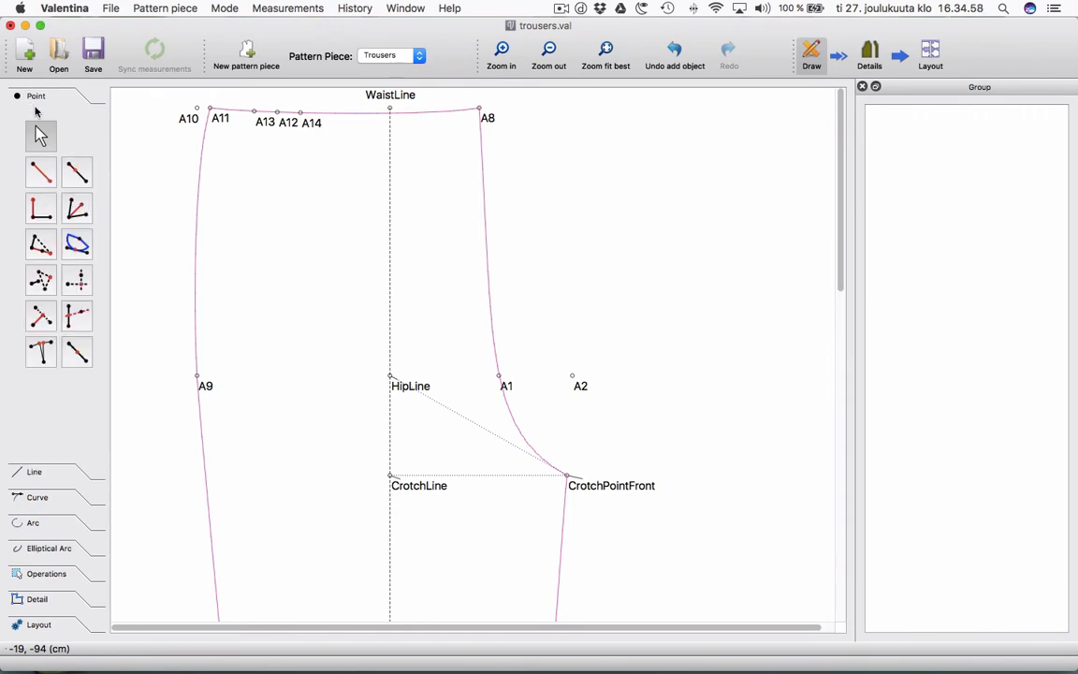
left_click(47, 214)
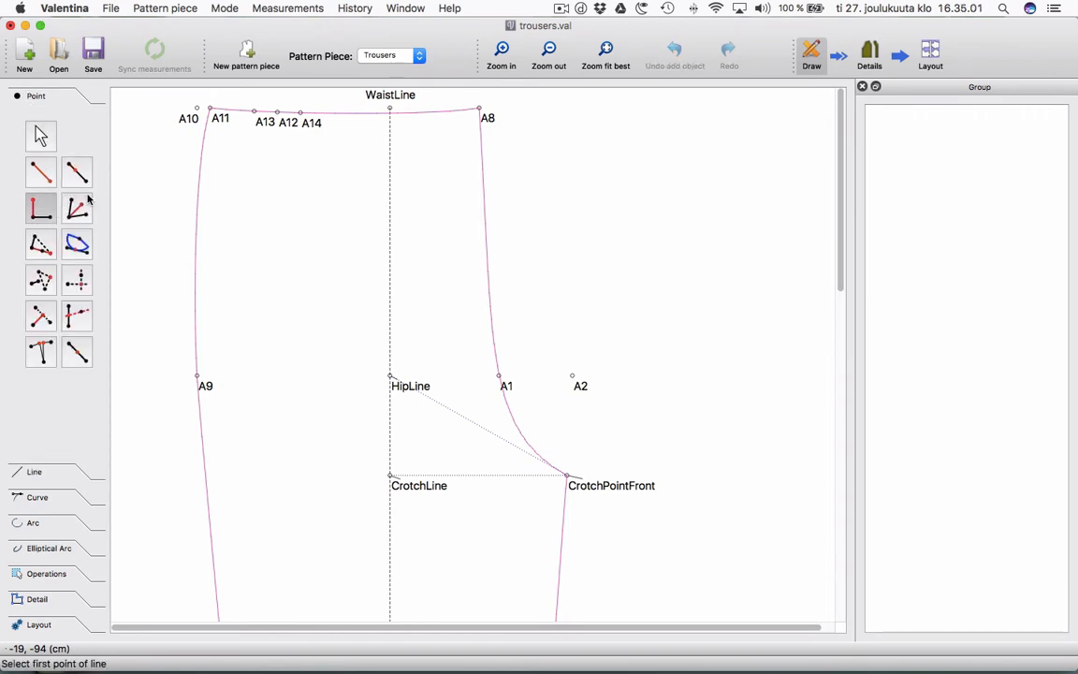
left_click(278, 114)
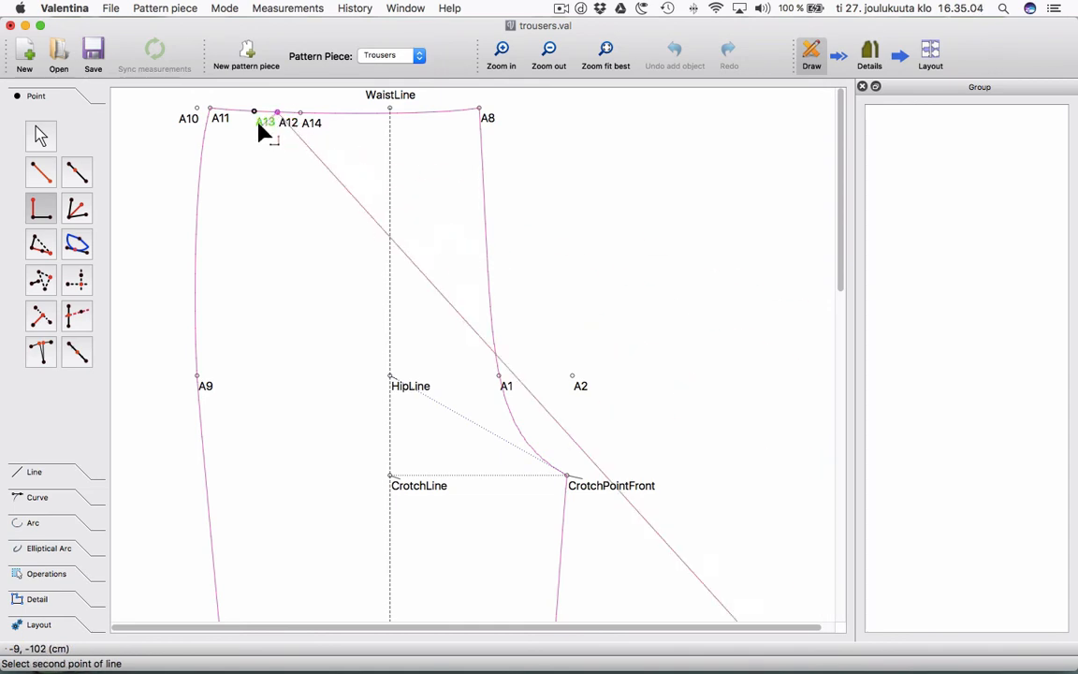
left_click(254, 113)
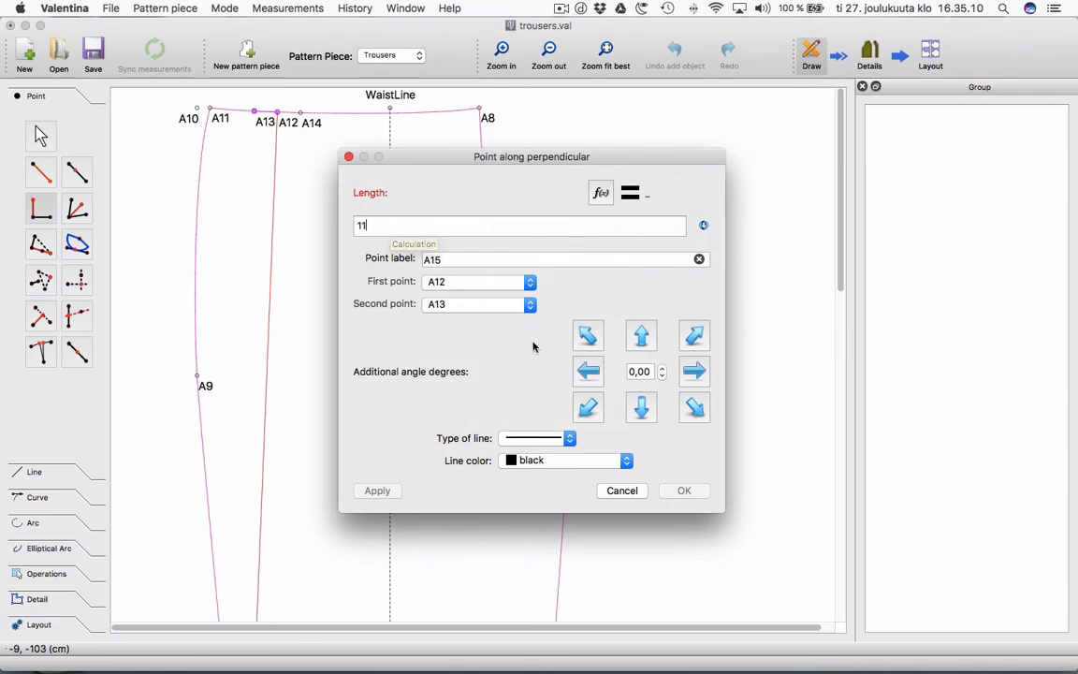
left_click(568, 438)
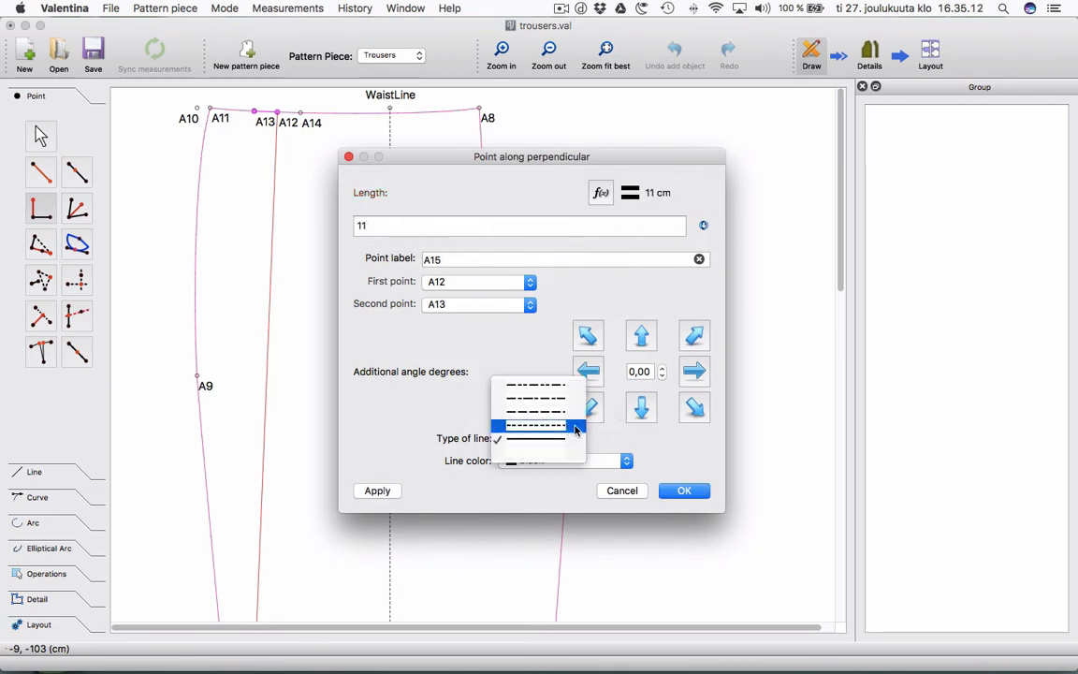
left_click(568, 429)
left_click(683, 489)
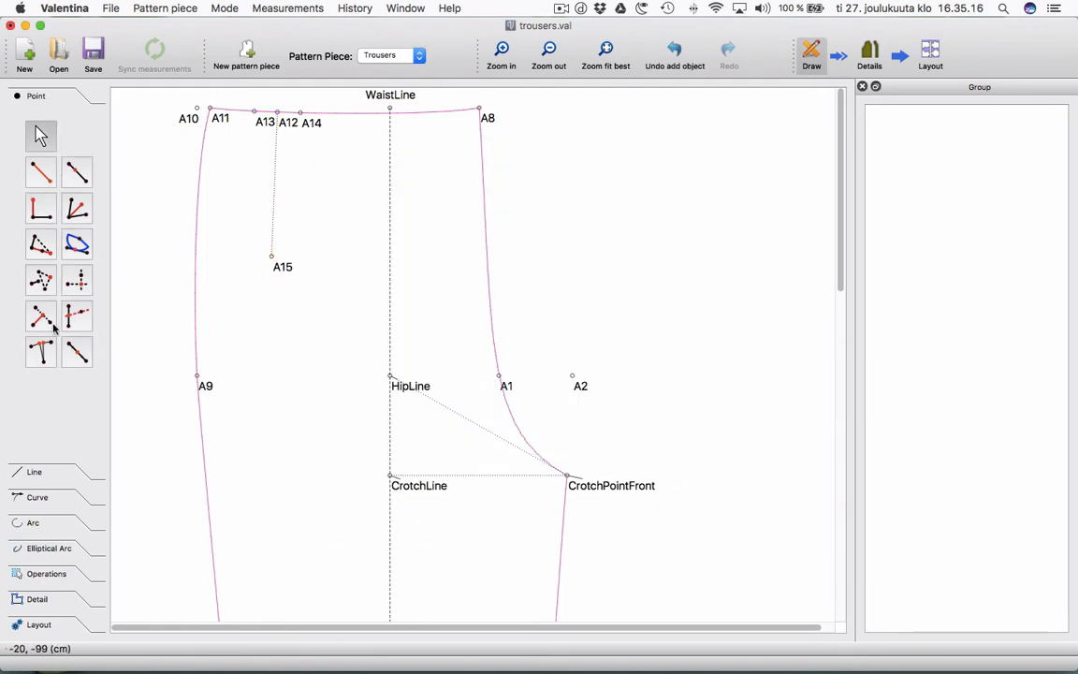
Draw the two dart legs as straight lines from A13 to A15 and from A15 to A14.
left_click(36, 471)
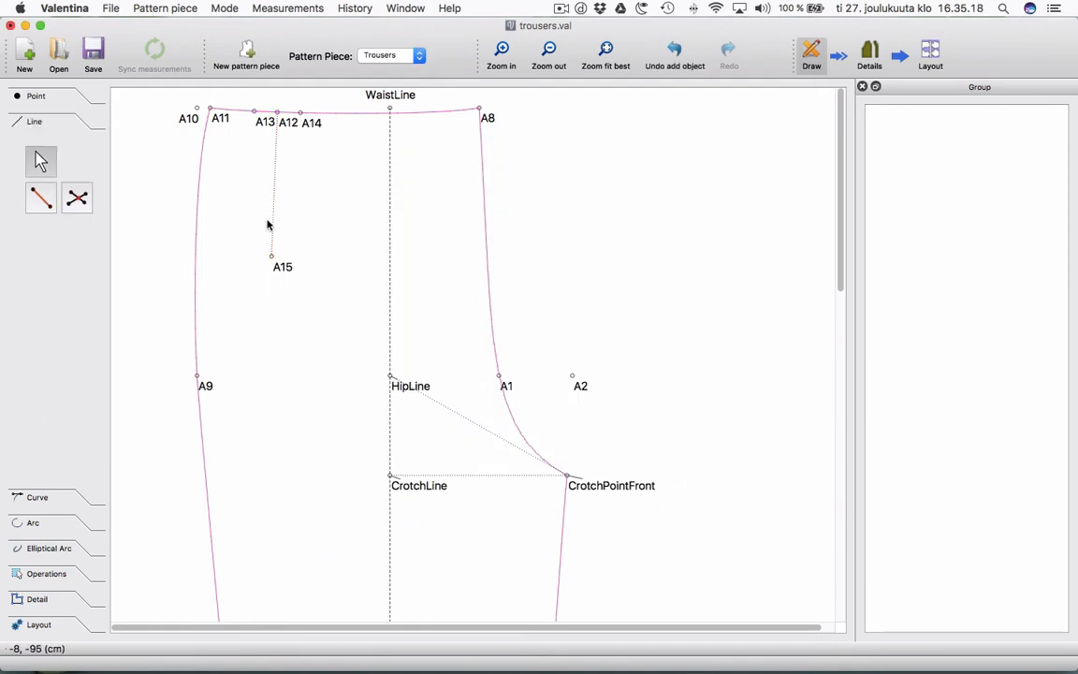
left_click(40, 197)
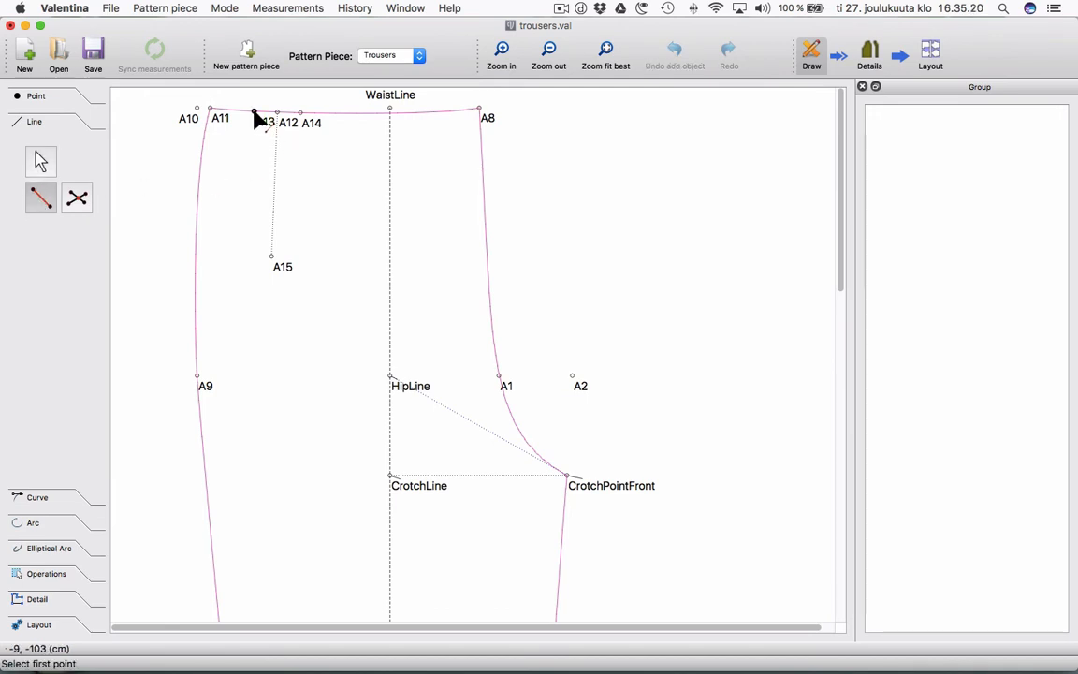
left_click(257, 114)
left_click(270, 259)
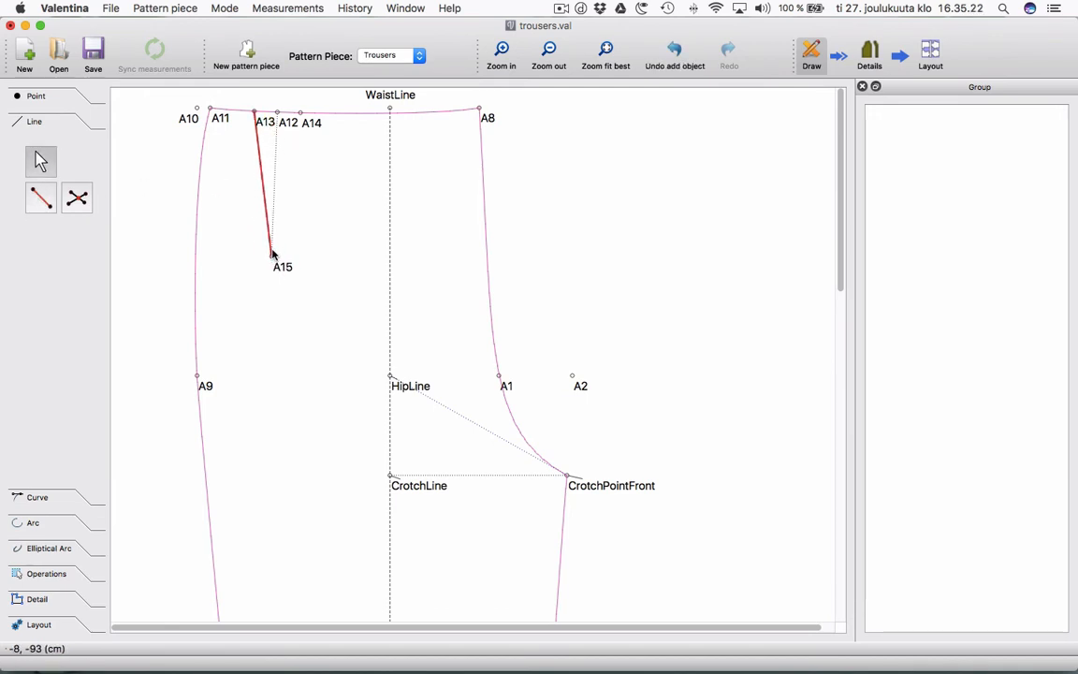
left_click(40, 197)
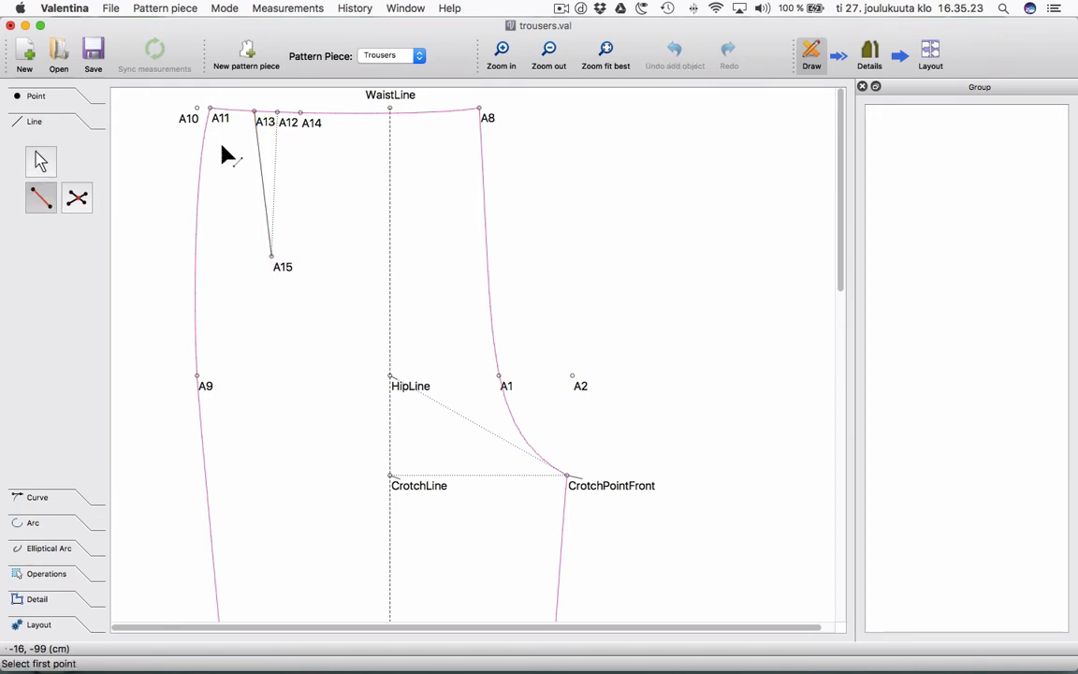
left_click(270, 255)
left_click(300, 113)
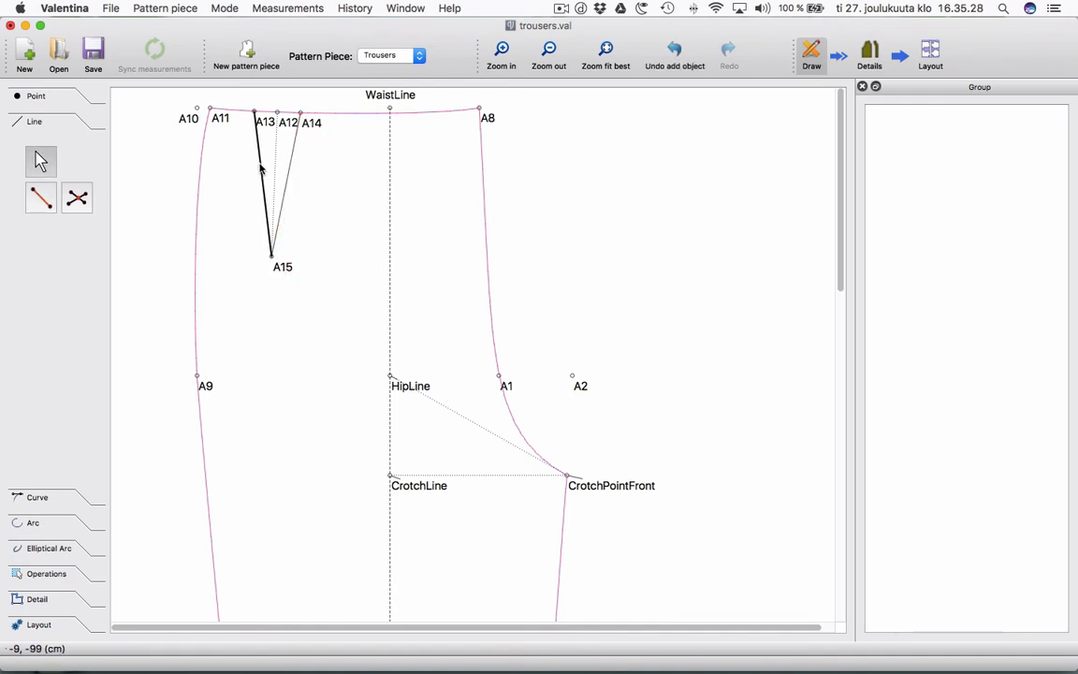
Change the line color of the dart leg from A13 to A15 to deep pink, keeping the solid line type.
right_click(263, 165)
left_click(286, 174)
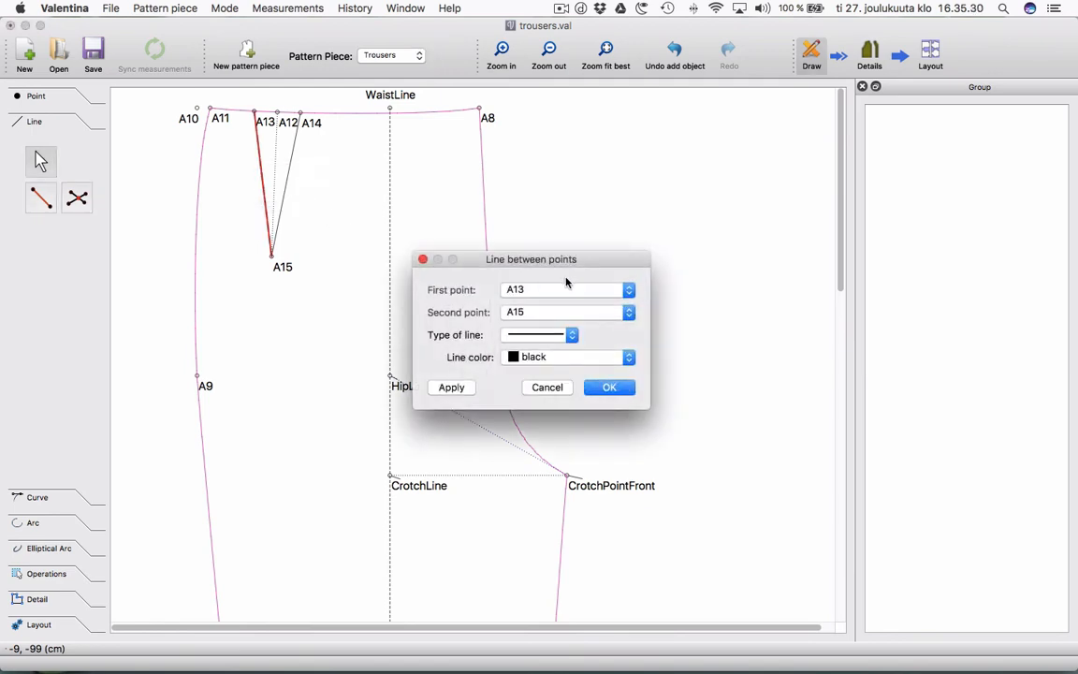
left_click(570, 336)
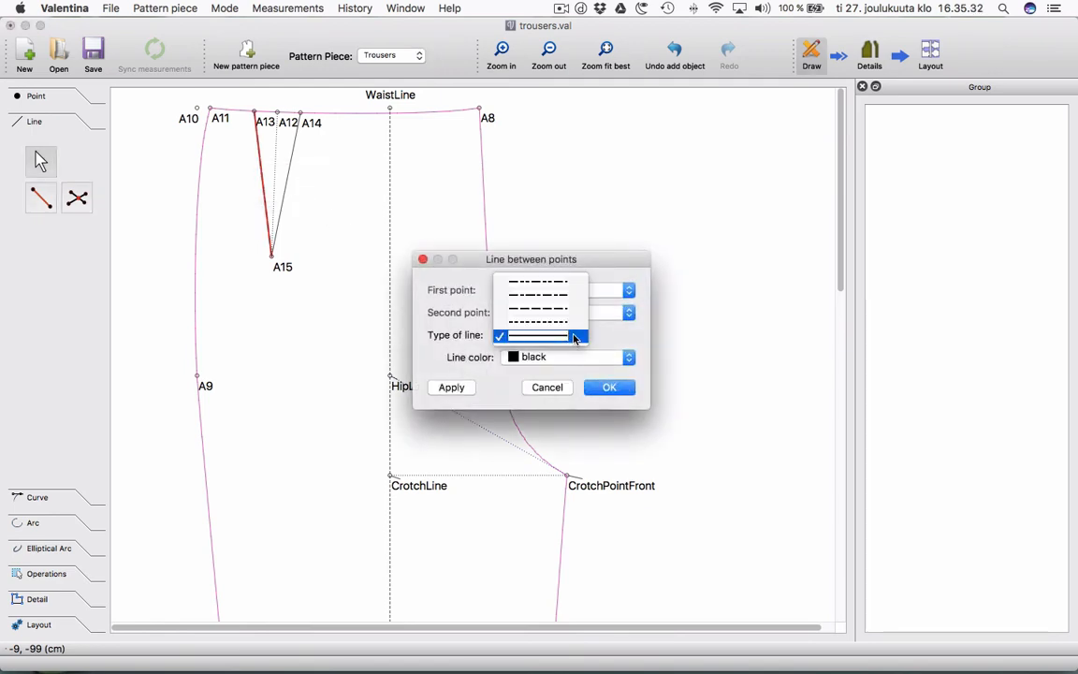
left_click(572, 338)
left_click(599, 356)
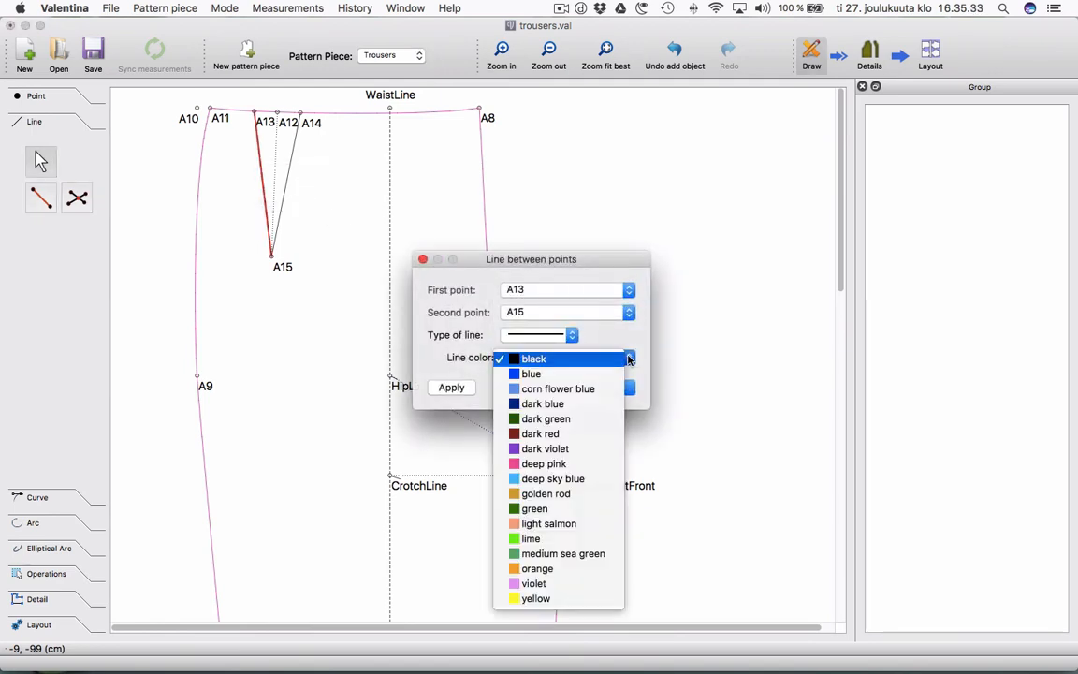
left_click(561, 463)
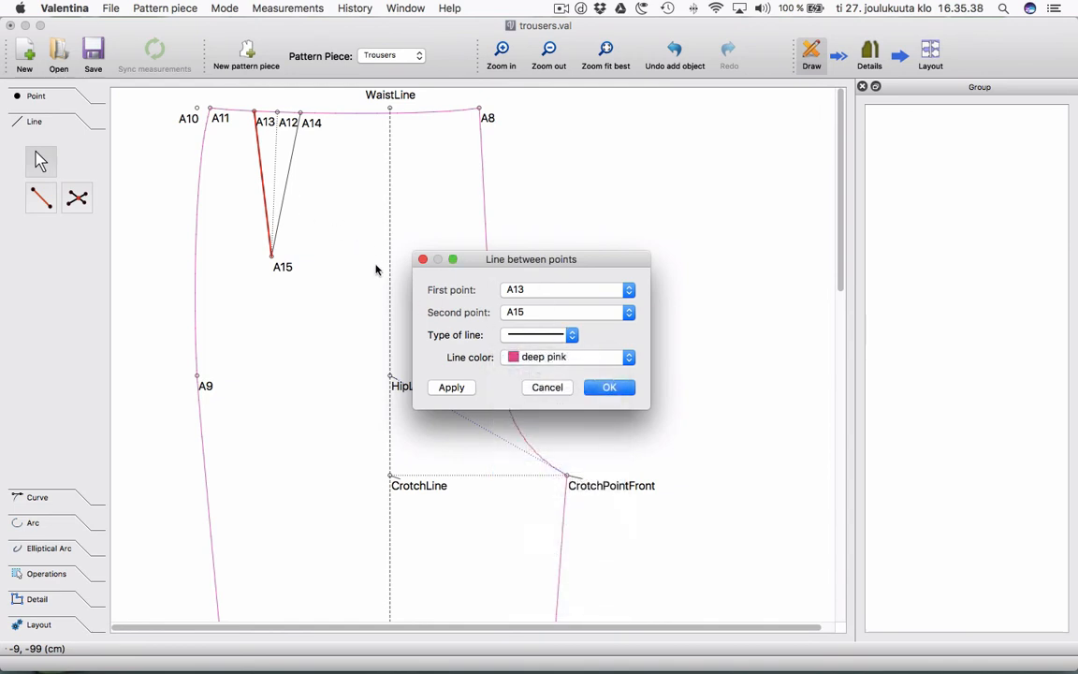
left_click(612, 389)
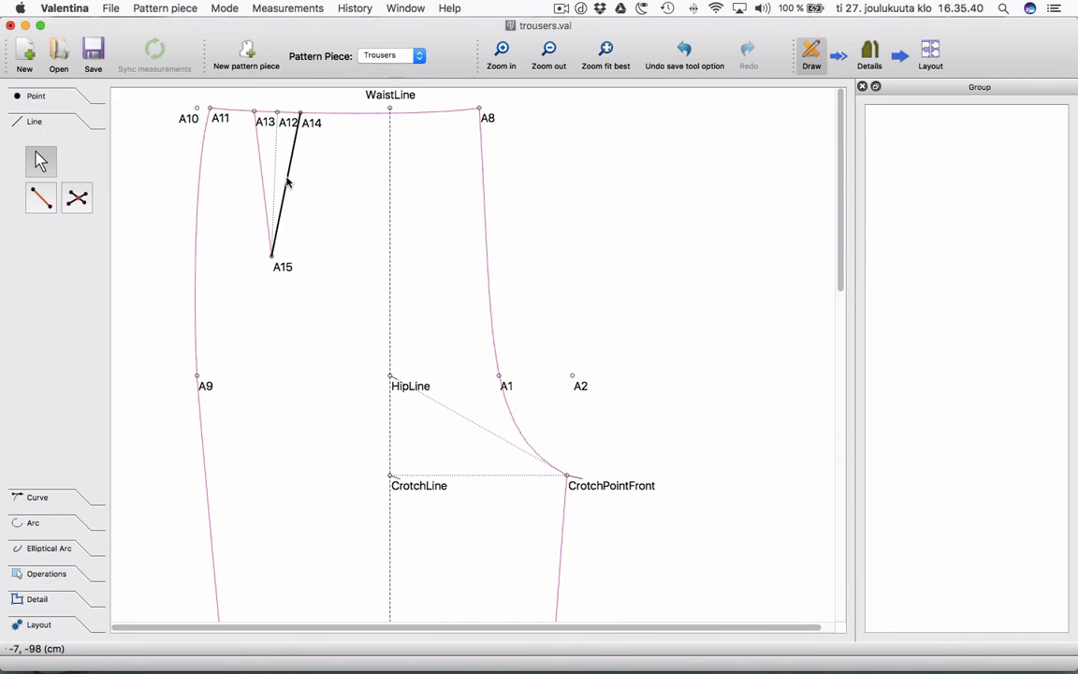
Change the line color of the dart leg from A15 to A14 to deep pink.
right_click(288, 181)
left_click(332, 187)
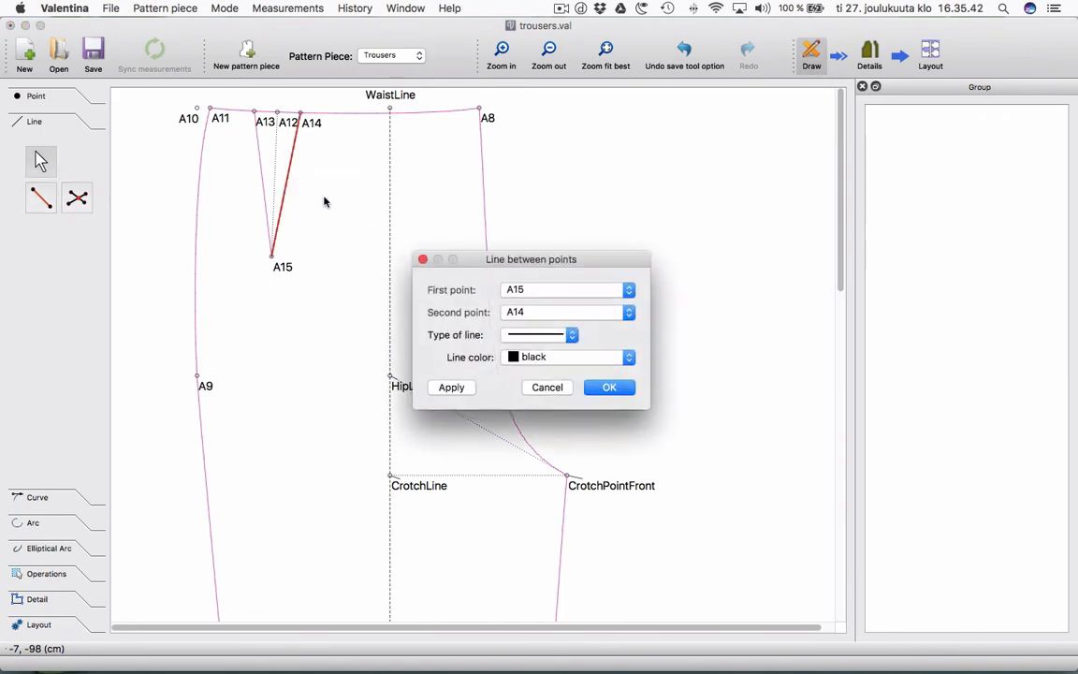
left_click(627, 359)
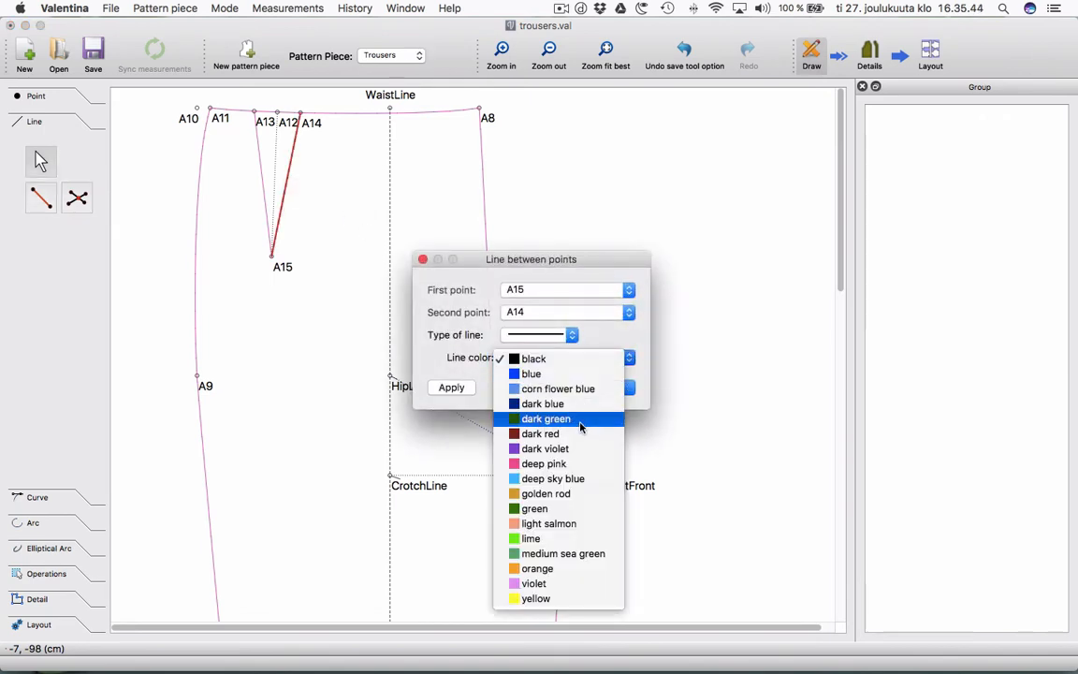
left_click(549, 464)
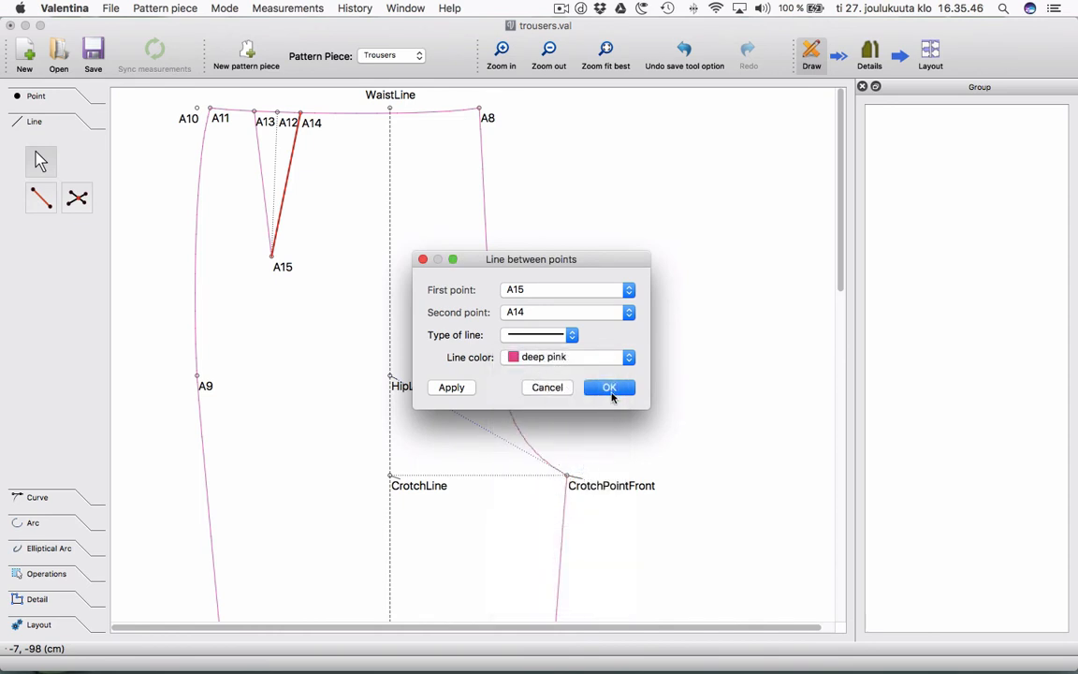
left_click(610, 387)
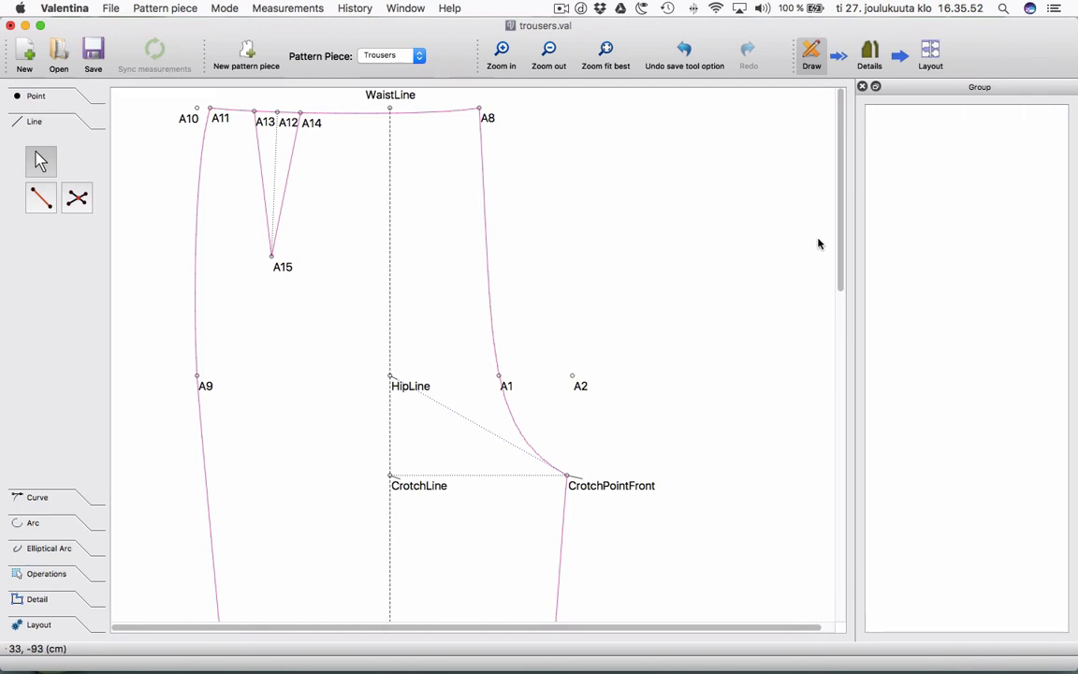
Fit the whole front panel in view and save the pattern file.
left_click(606, 50)
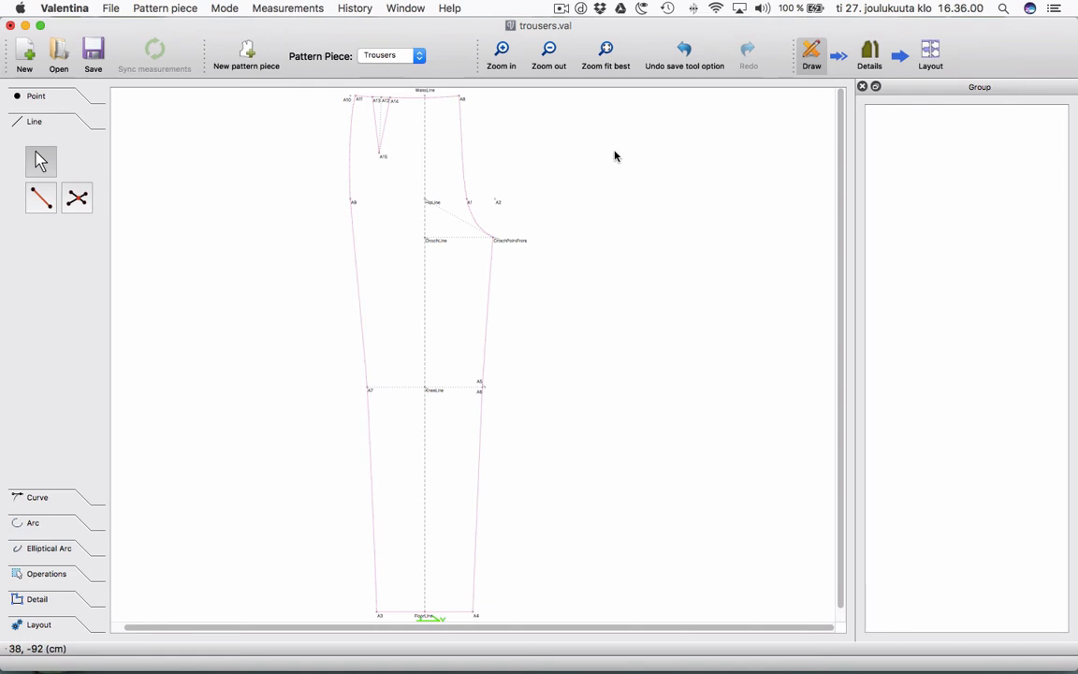
key("ctrl+s")
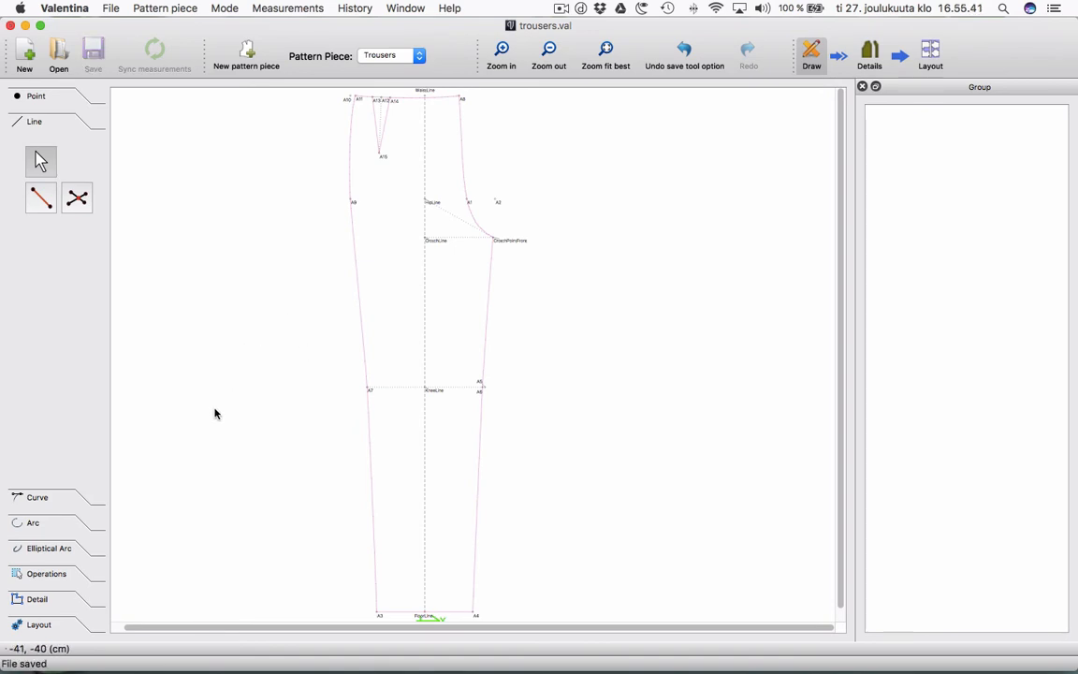
scroll(168, 229, "down", 1)
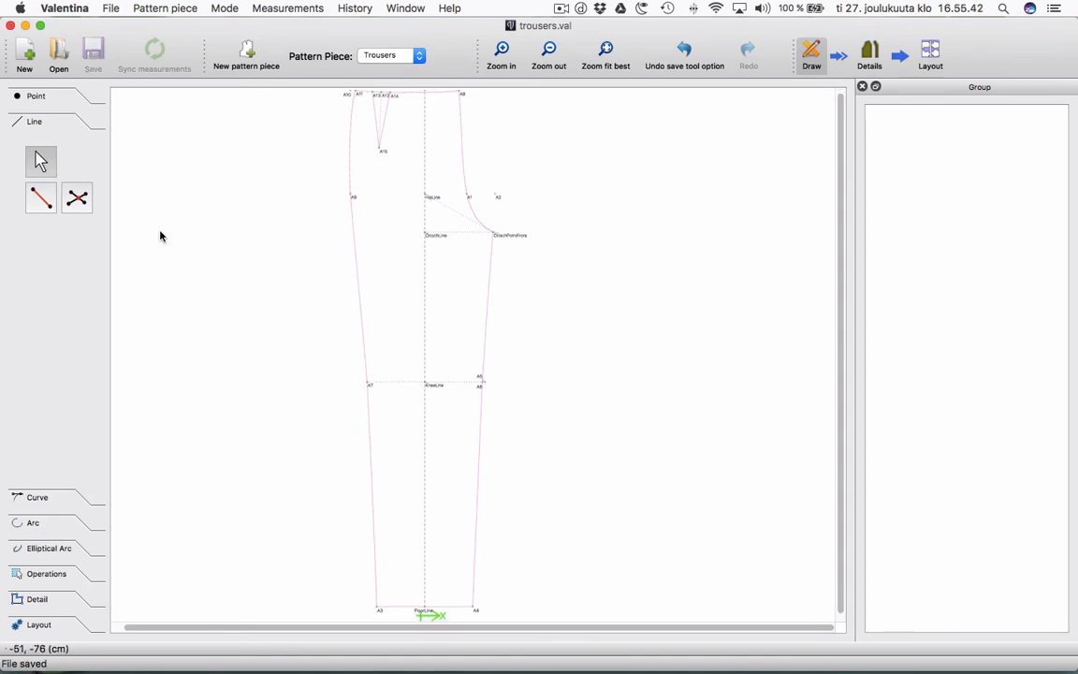
Start a new visibility group and select all front panel points, curves and lines on both sides, leaving out the vertical center line.
left_click(37, 600)
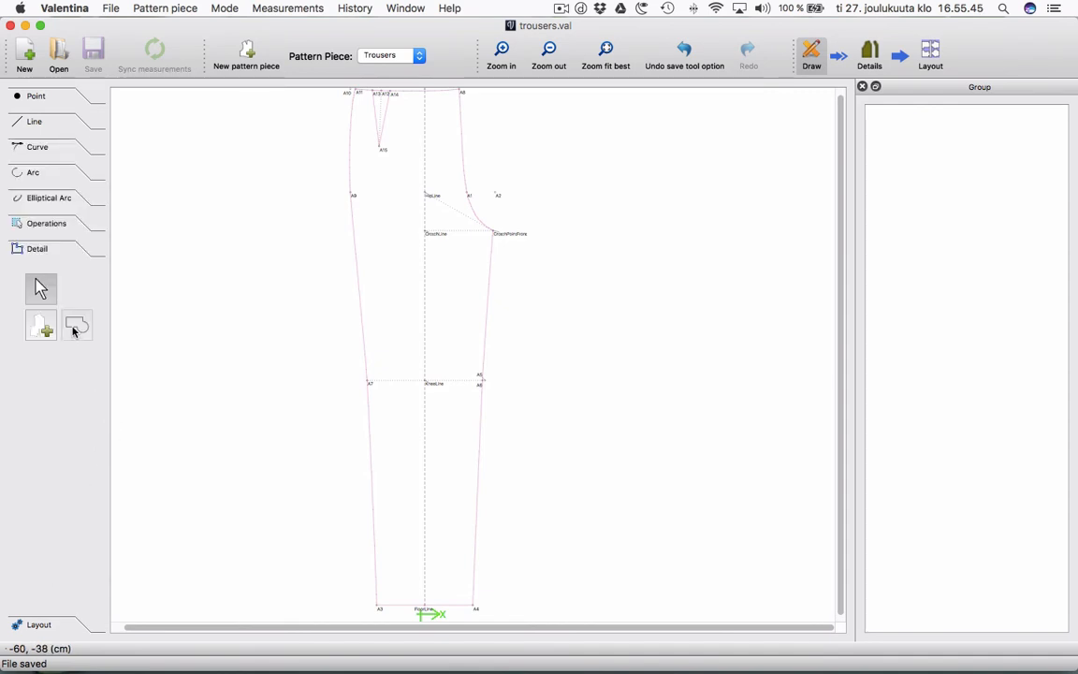
left_click(51, 225)
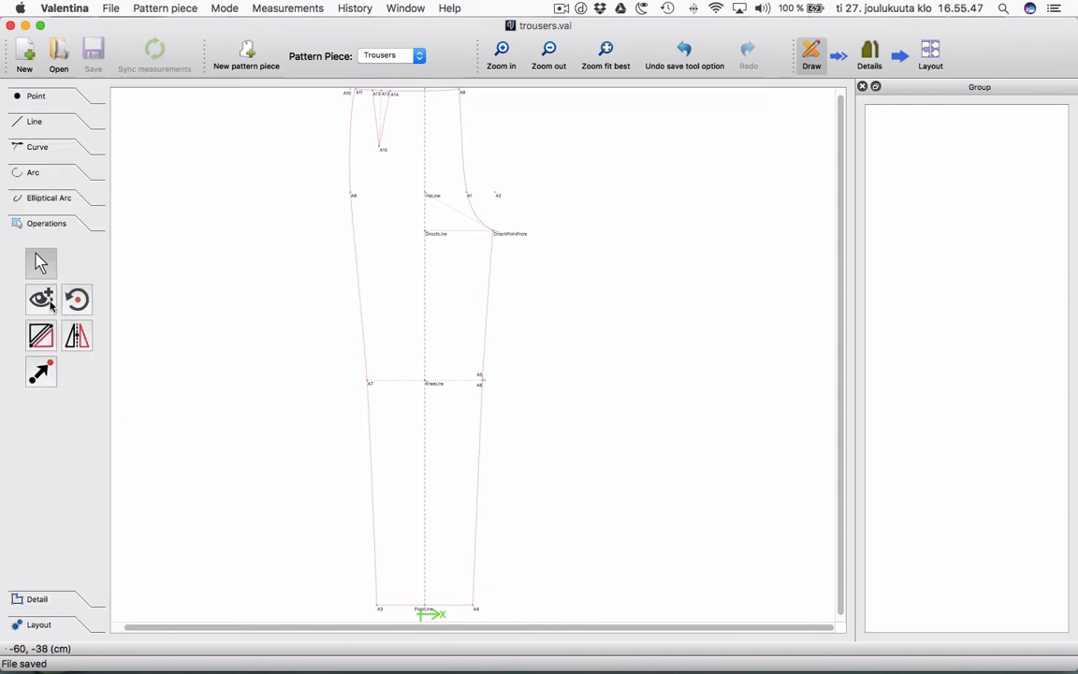
left_click(40, 298)
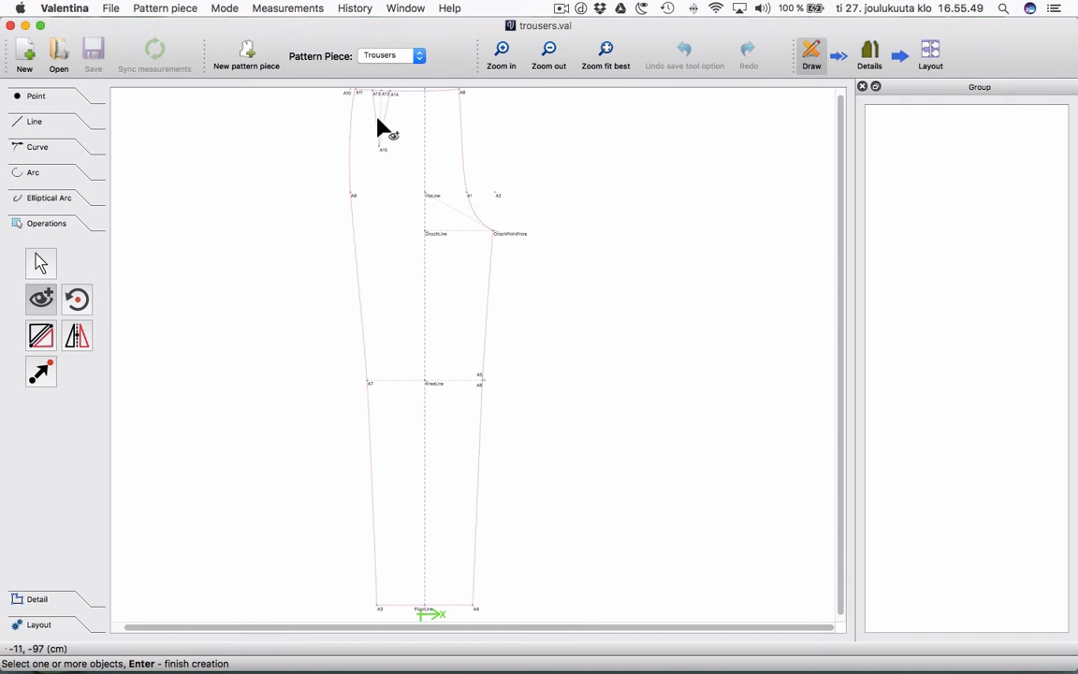
scroll(836, 193, "up", 1)
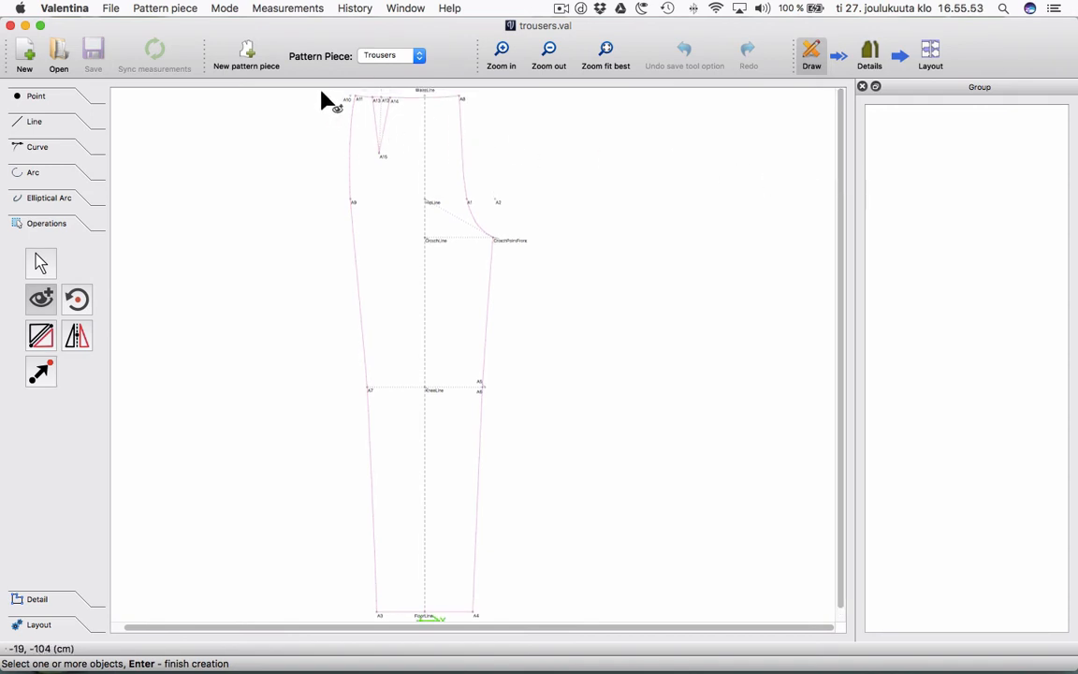
left_click_drag(372, 95, 405, 623)
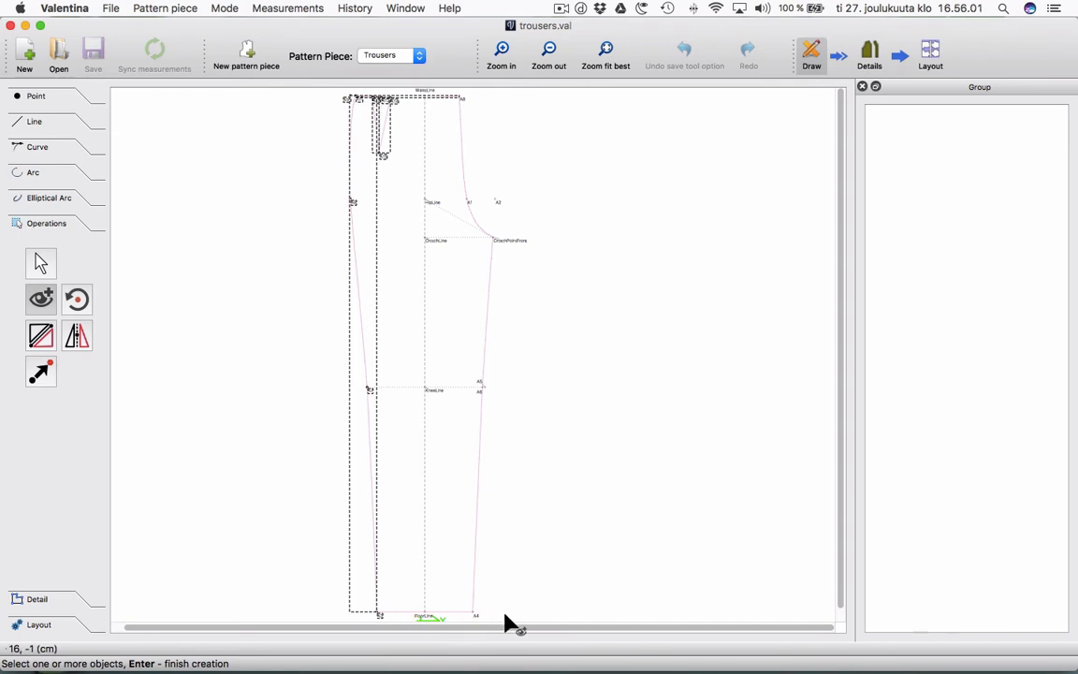
left_click_drag(506, 618, 449, 90)
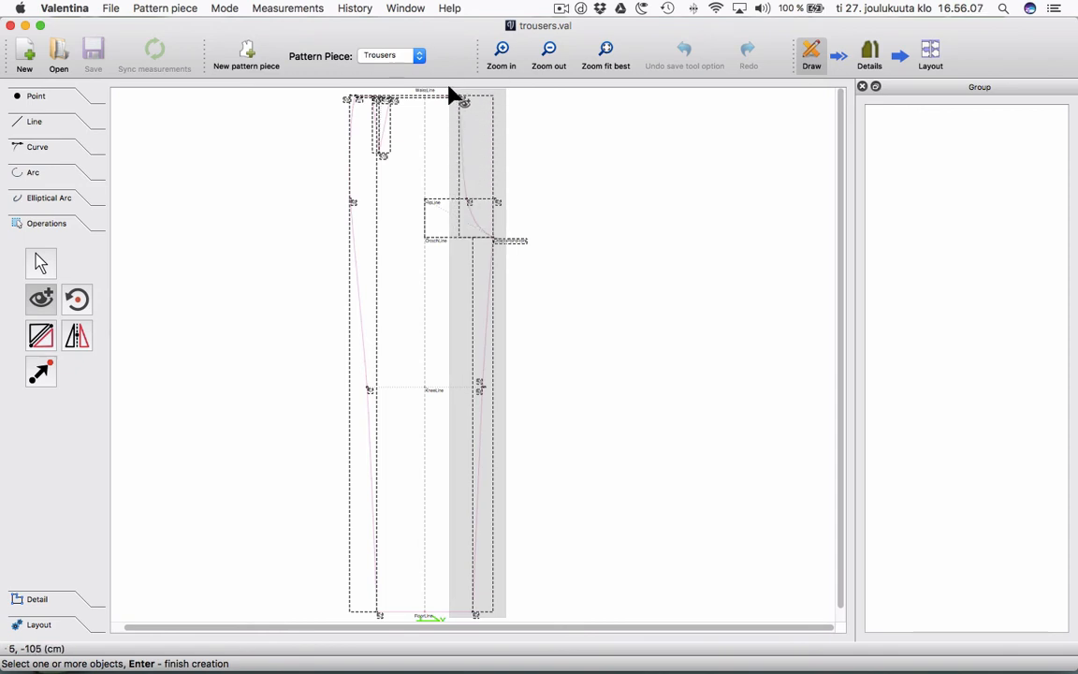
left_click_drag(450, 91, 451, 95)
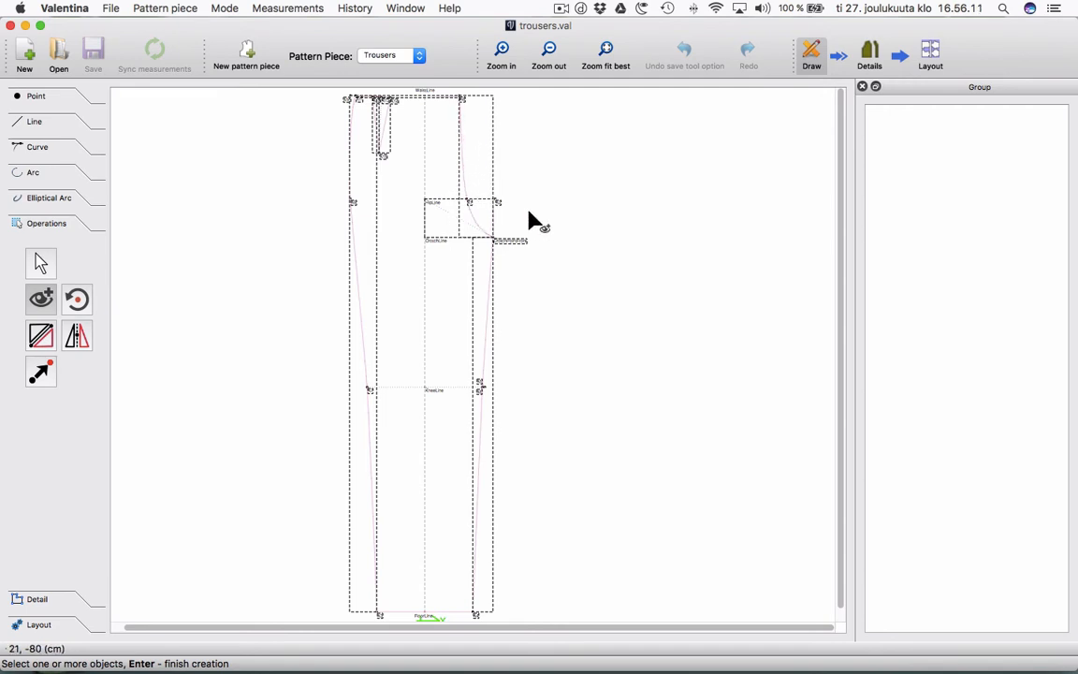
Create the group from the selected objects with the name FrontPanel, and test it by hiding and showing it again.
key("Return")
left_click(511, 320)
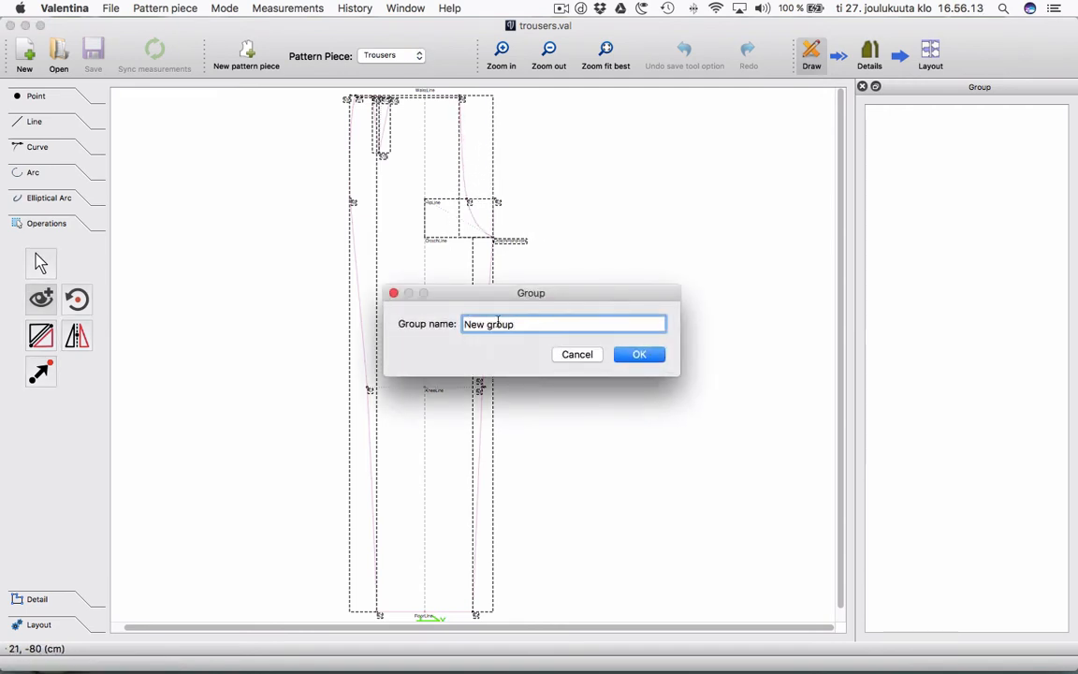
key("super+a")
type("Fr")
type("t")
key("BackSpace")
left_click(642, 357)
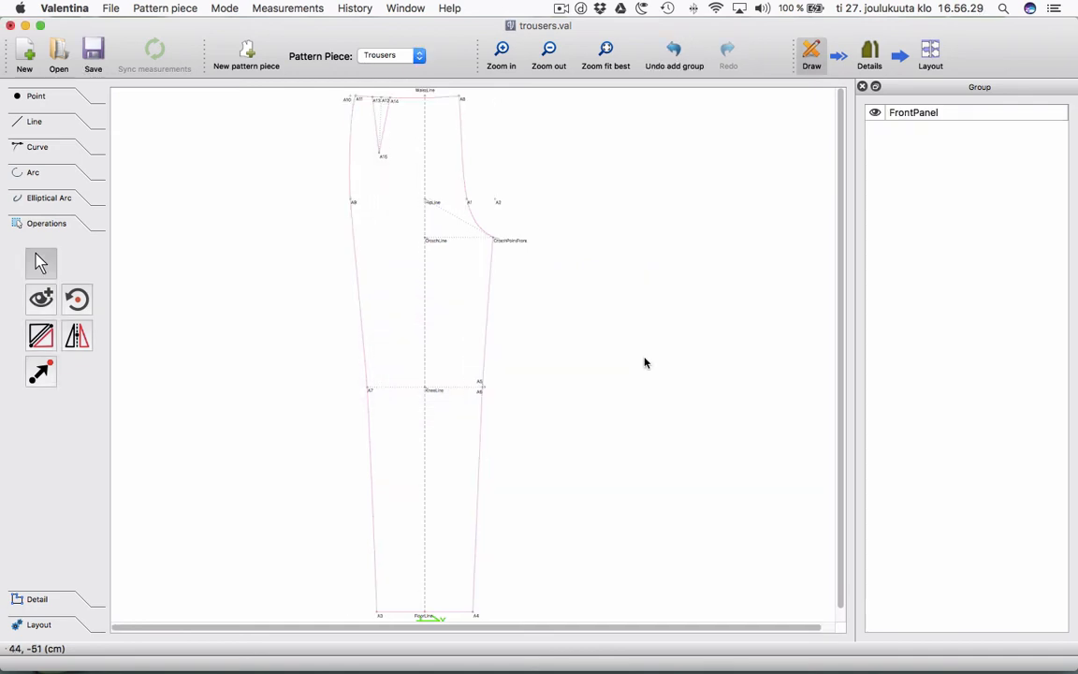
left_click(874, 114)
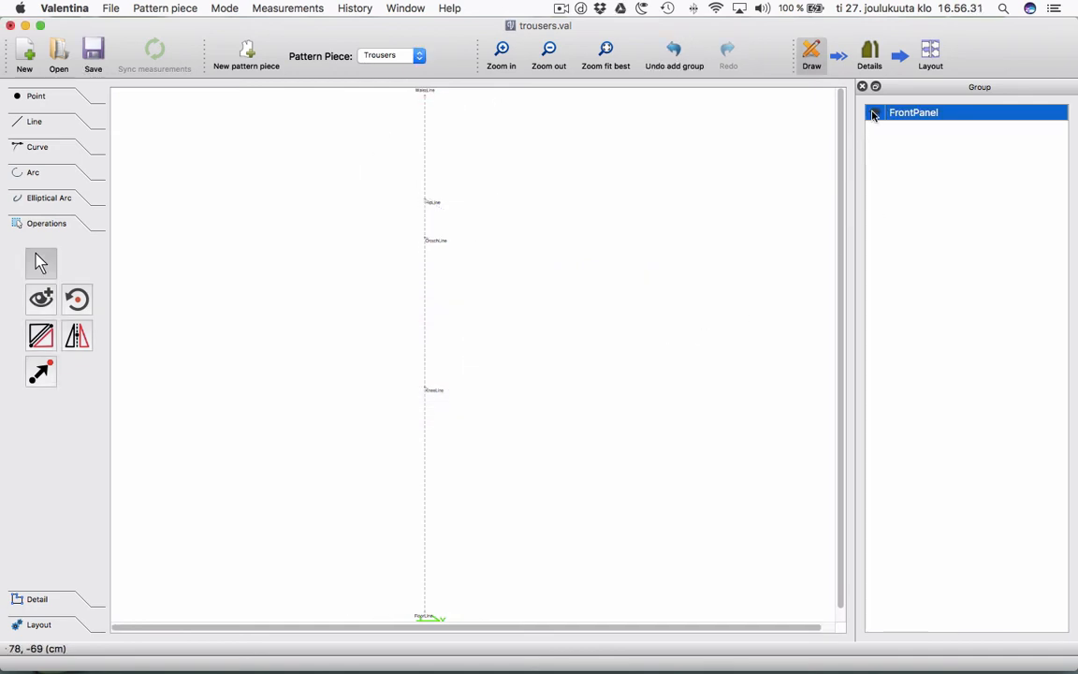
left_click(874, 113)
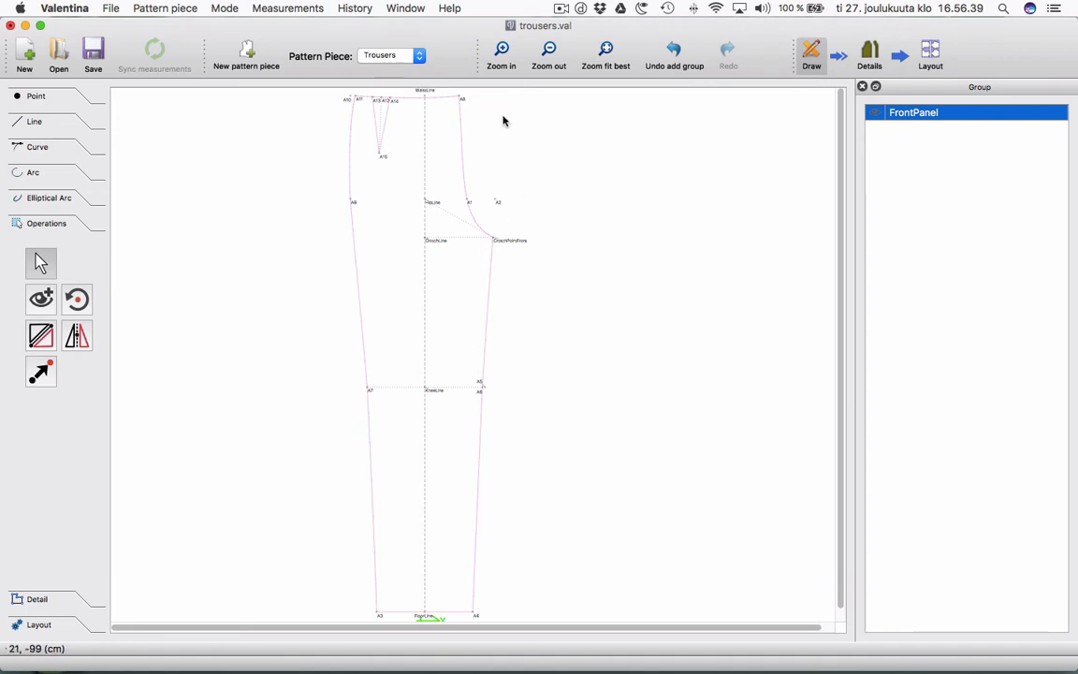
Add an increment named BackCenterShift with the formula 2 directly below #BackPanelShape in the table of variables.
left_click(319, 9)
left_click(318, 27)
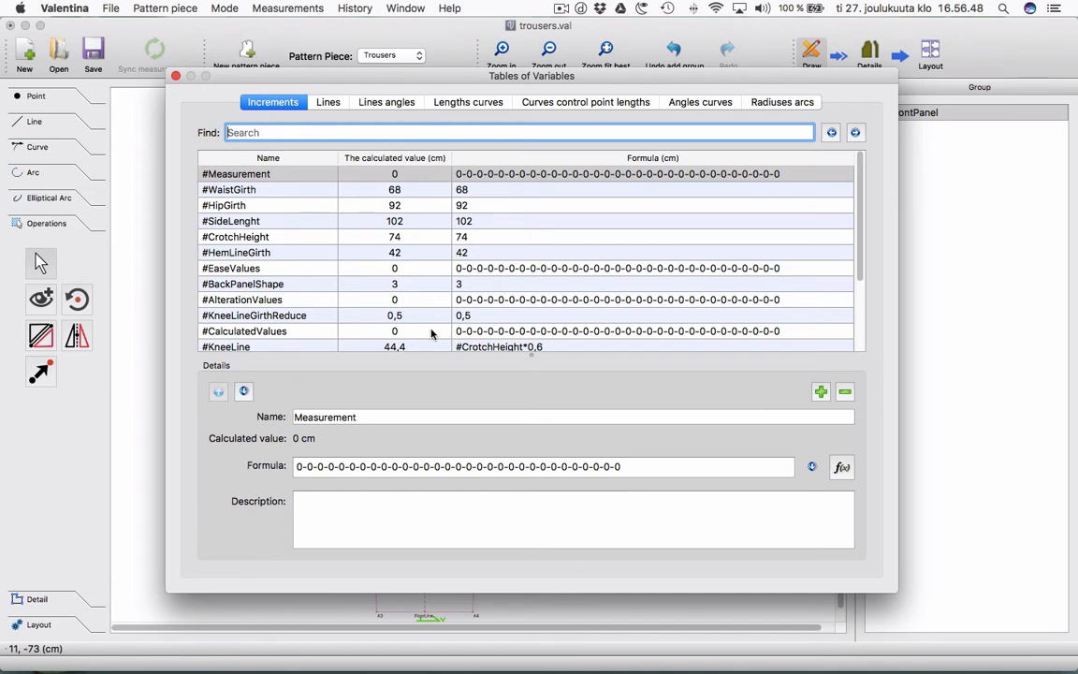
left_click(327, 318)
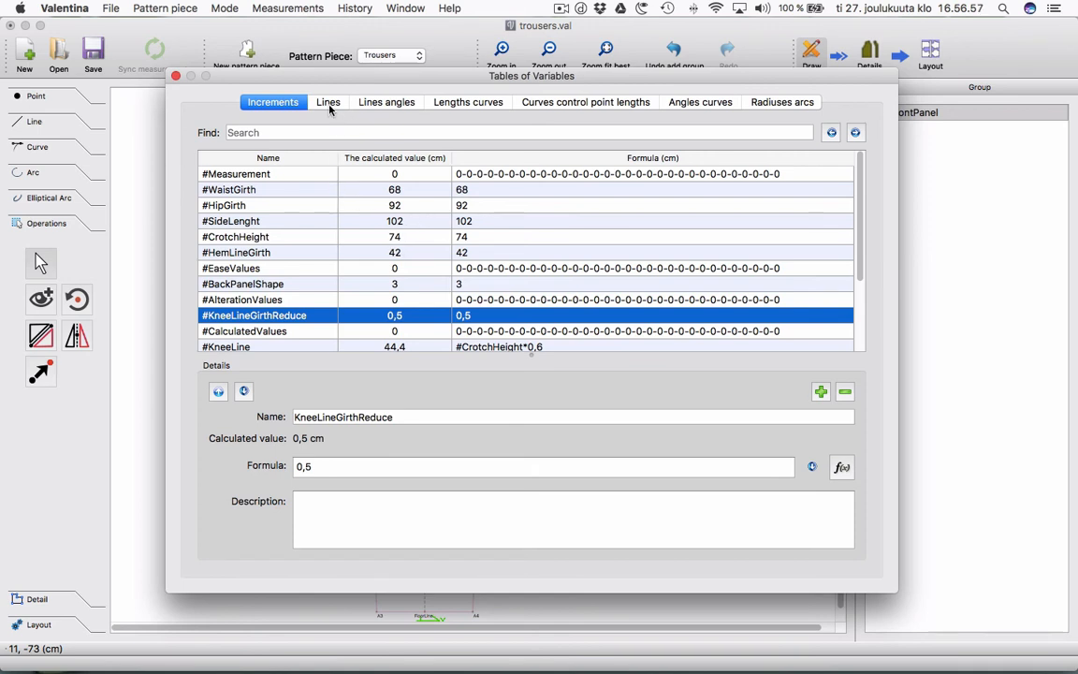
left_click(288, 285)
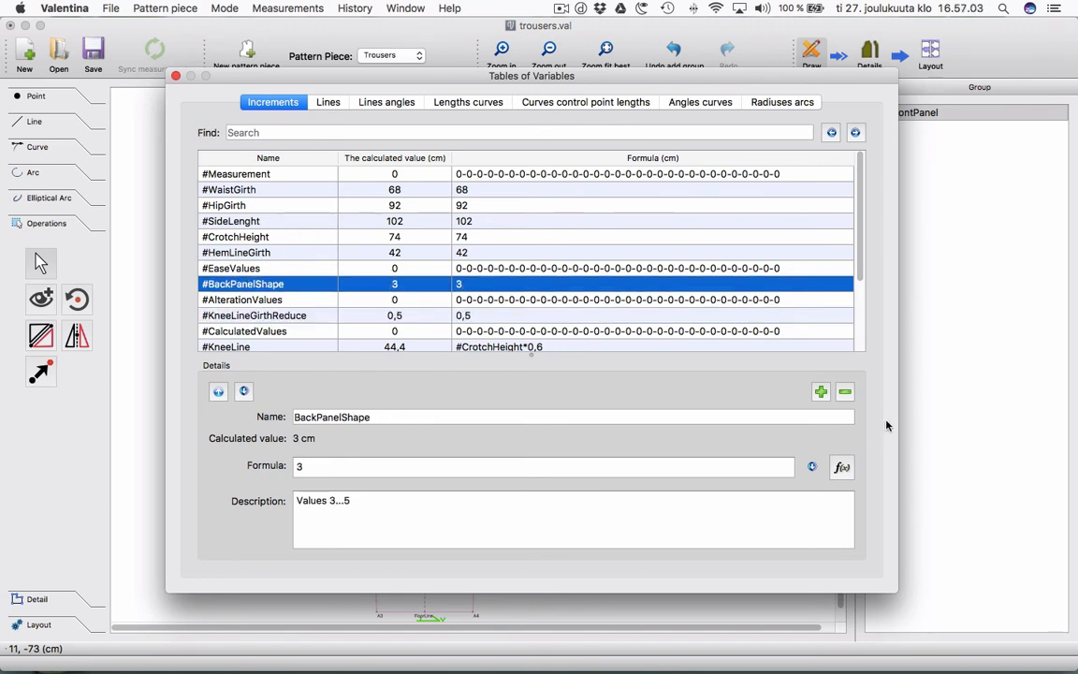
left_click(820, 391)
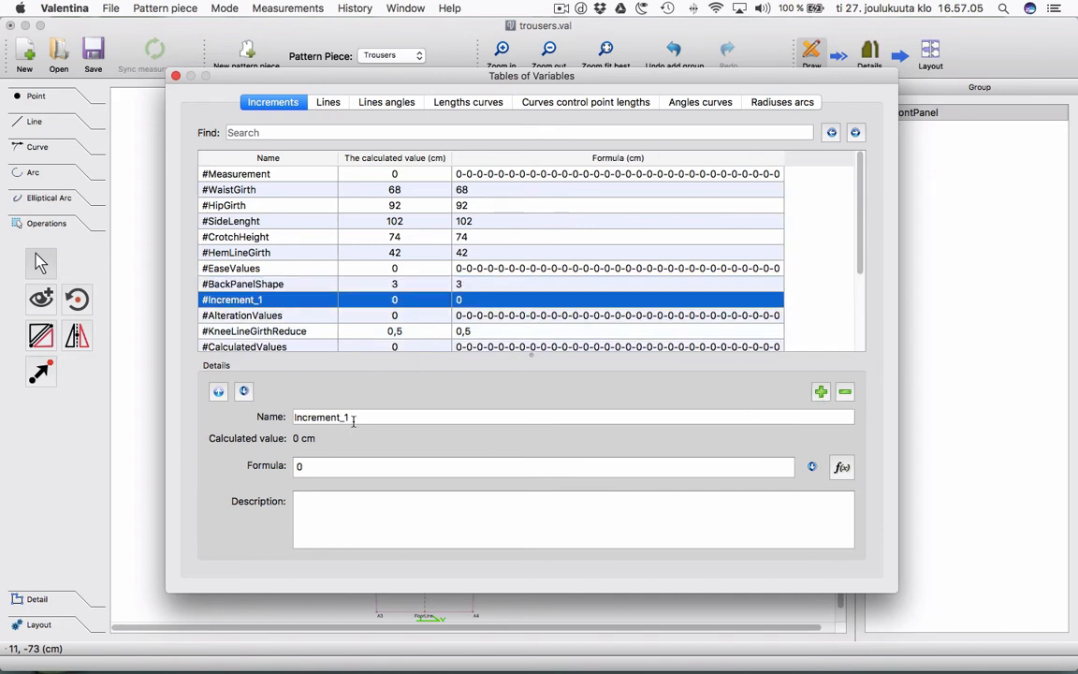
left_click_drag(353, 420, 289, 415)
type("BackCenterShift")
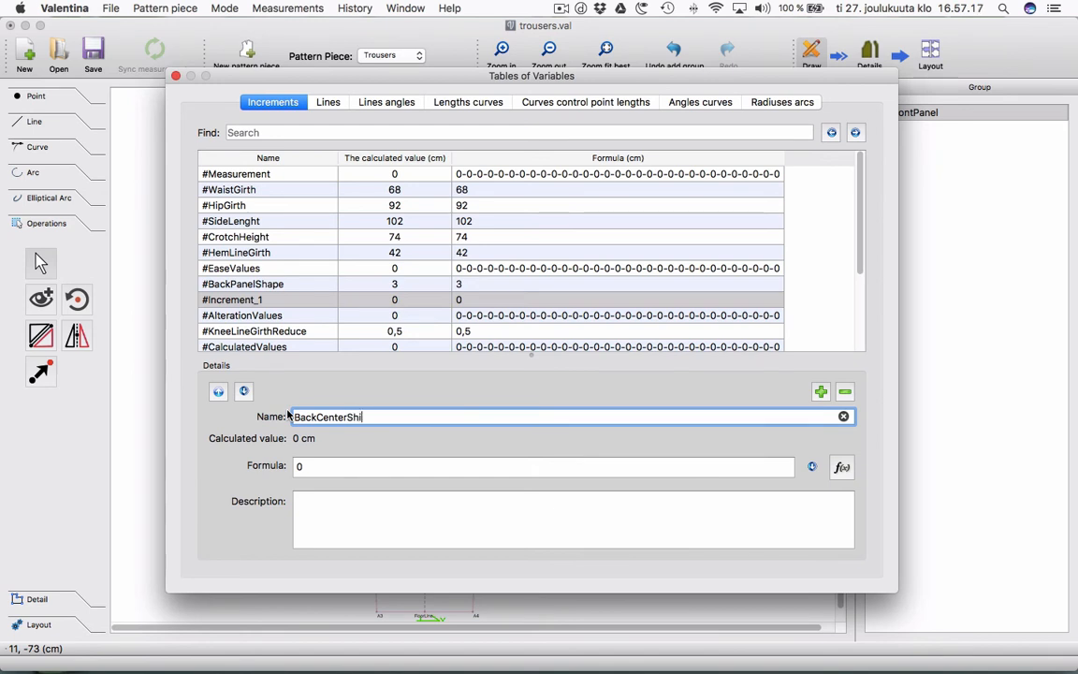
left_click(334, 466)
key("BackSpace")
type("2")
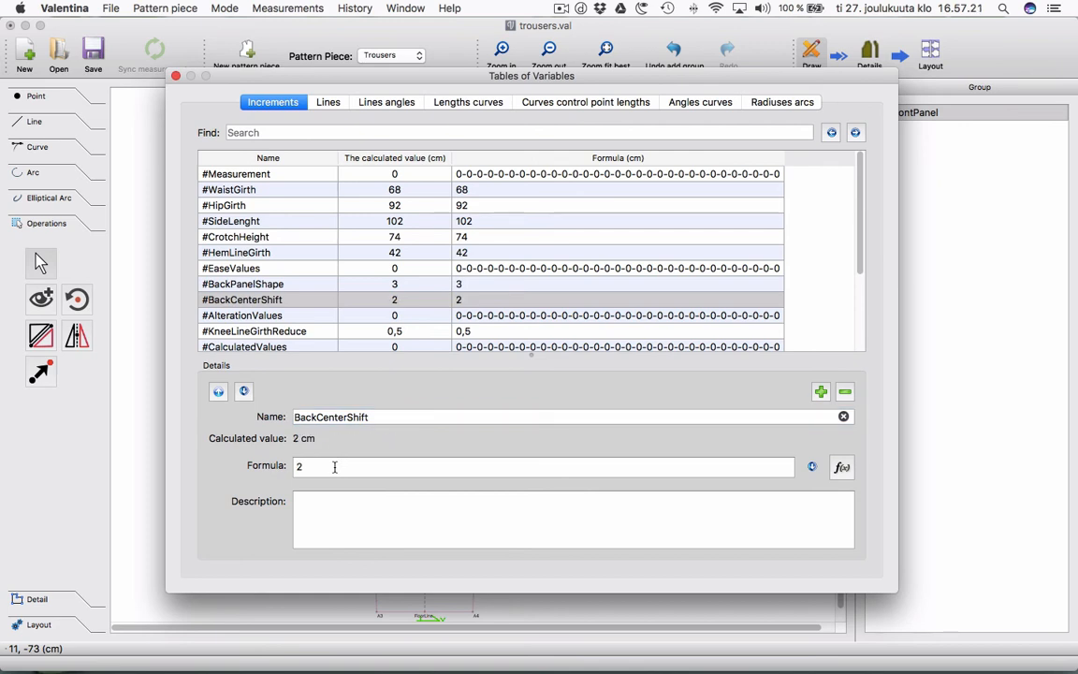
left_click(176, 76)
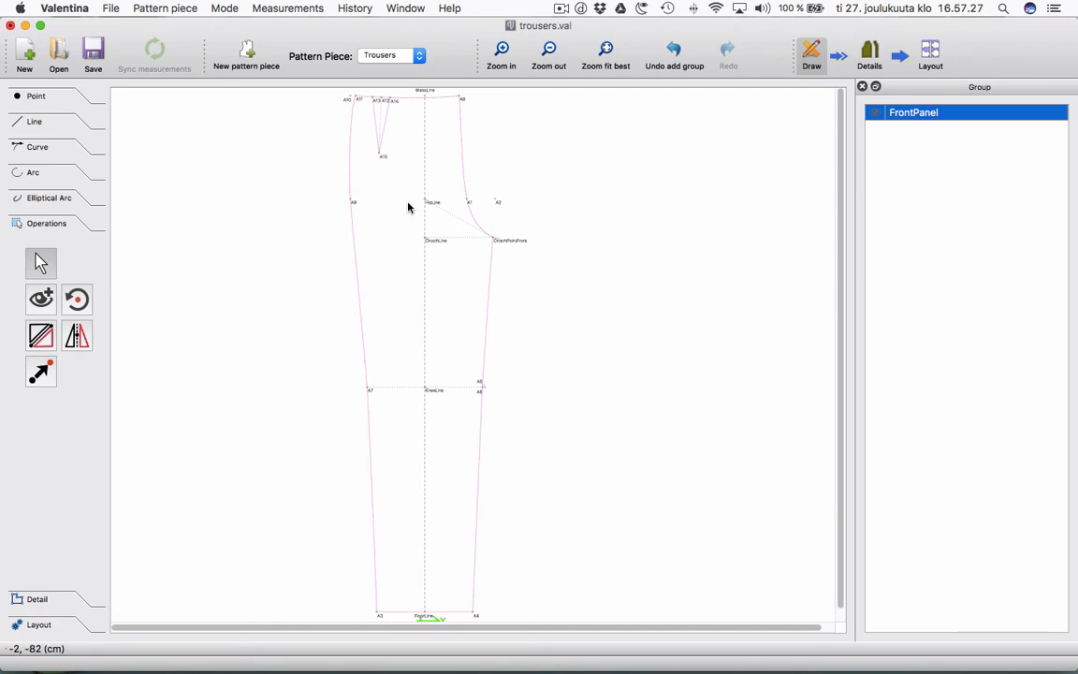
Hide the FrontPanel group and set up a perpendicular point from HipLine toward CrotchLine with the length #BackCenterShift.
left_click(877, 113)
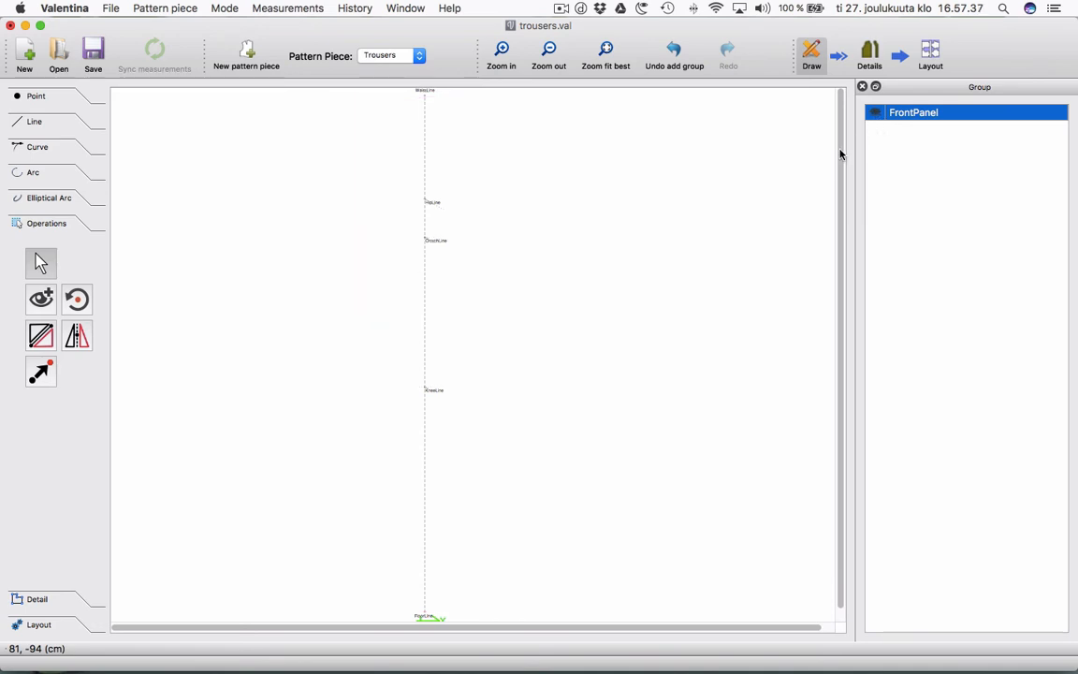
left_click(41, 101)
left_click(41, 204)
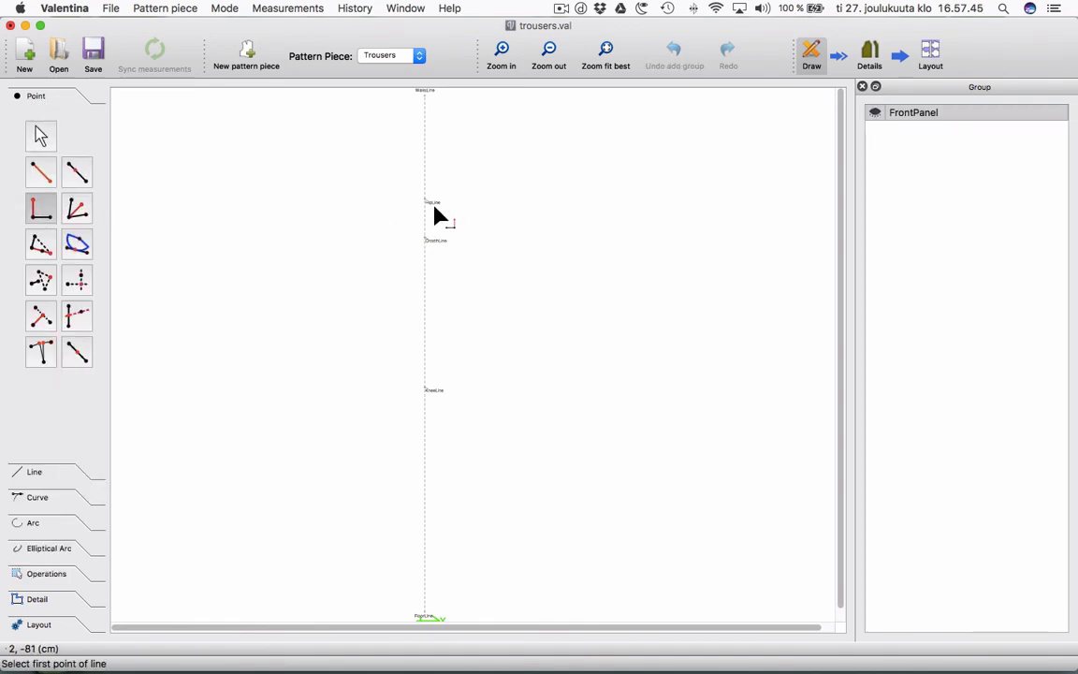
left_click(432, 200)
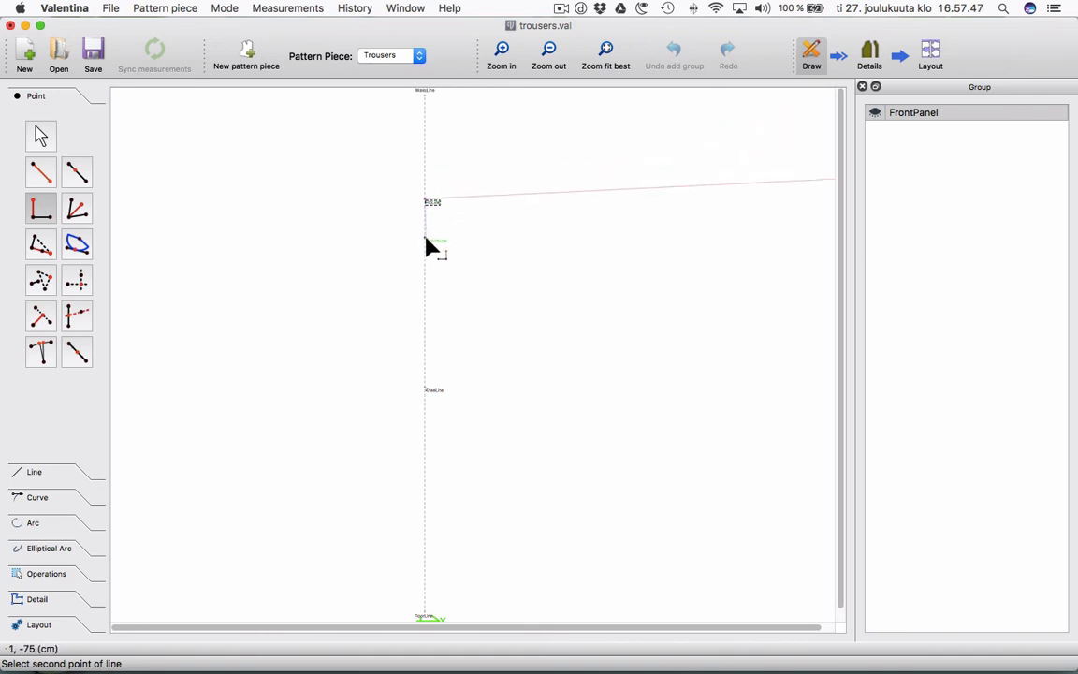
left_click(426, 240)
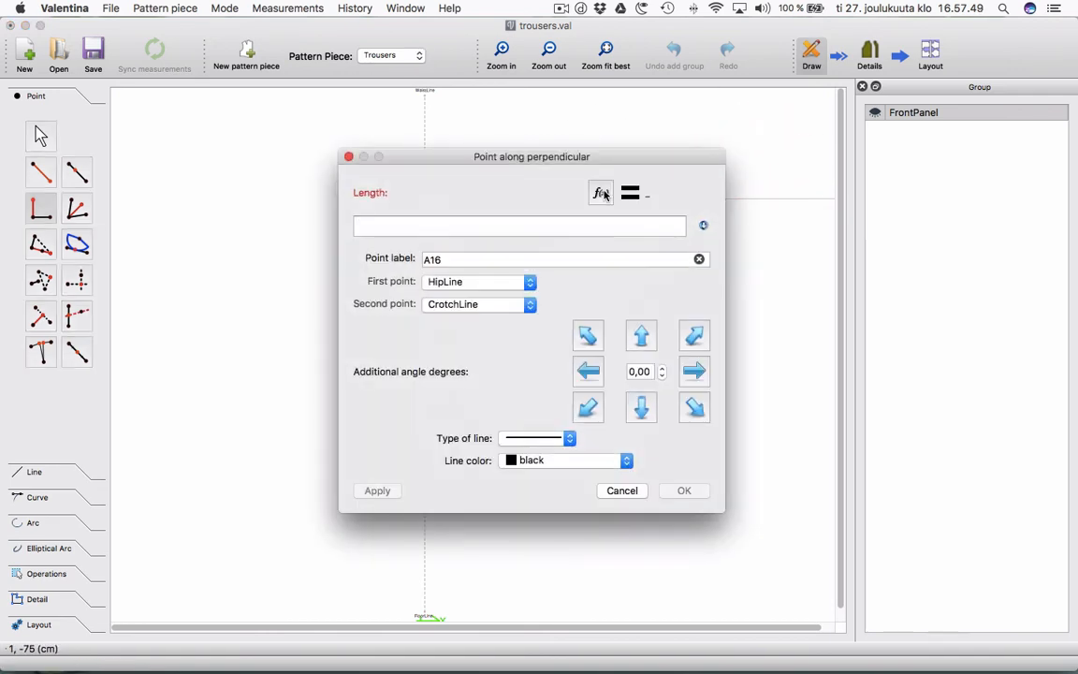
left_click(601, 193)
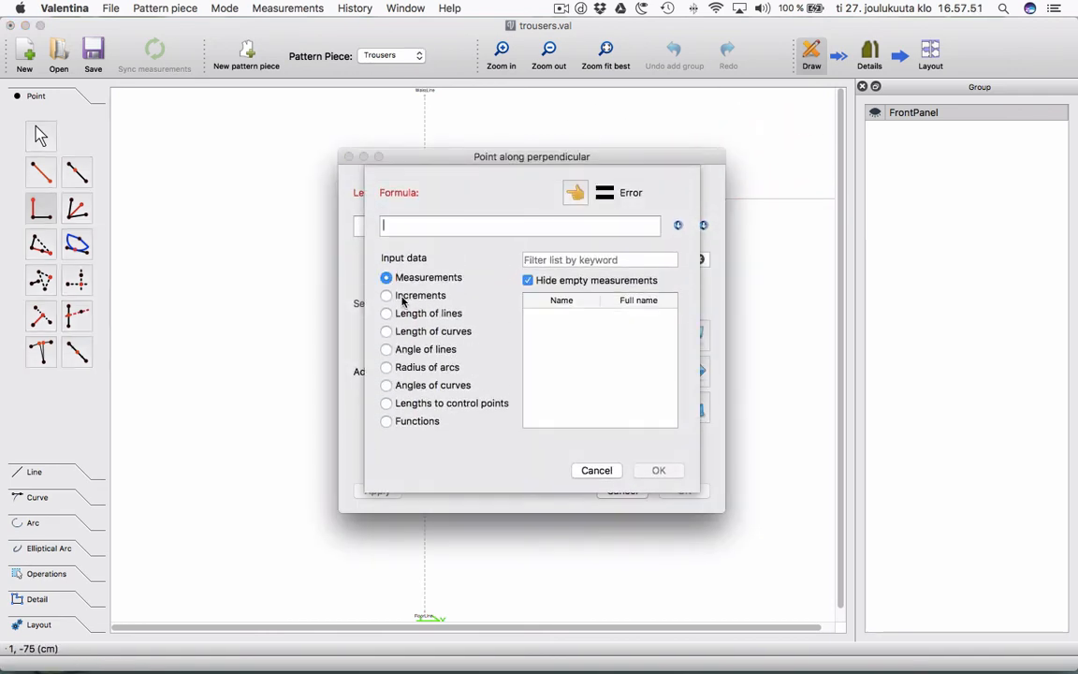
left_click(400, 295)
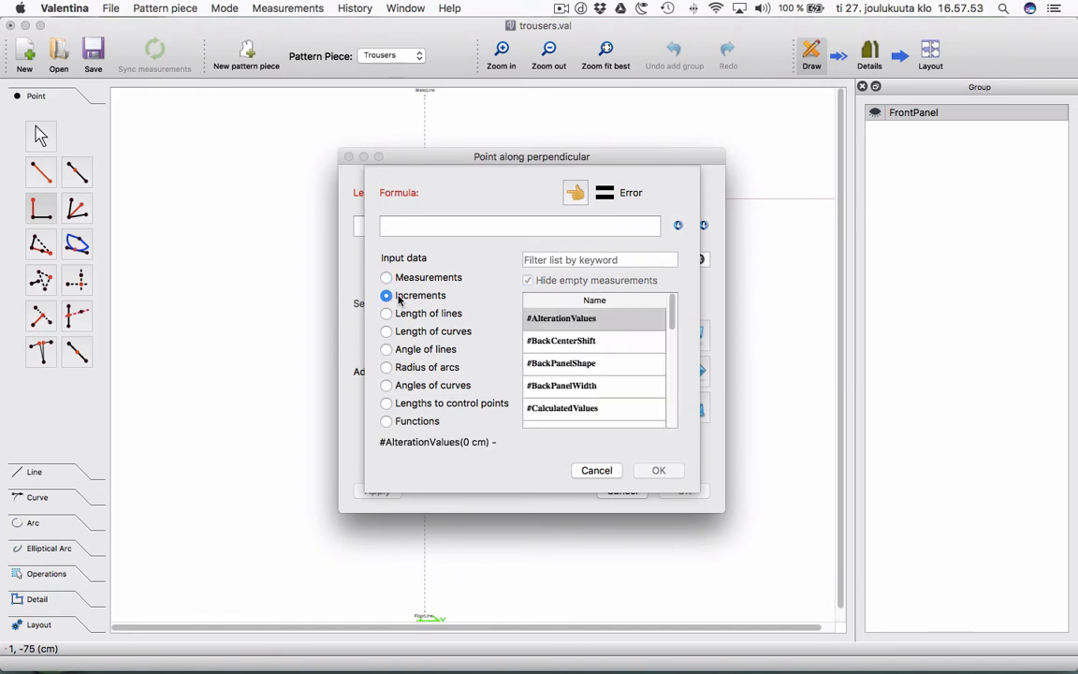
double_click(582, 343)
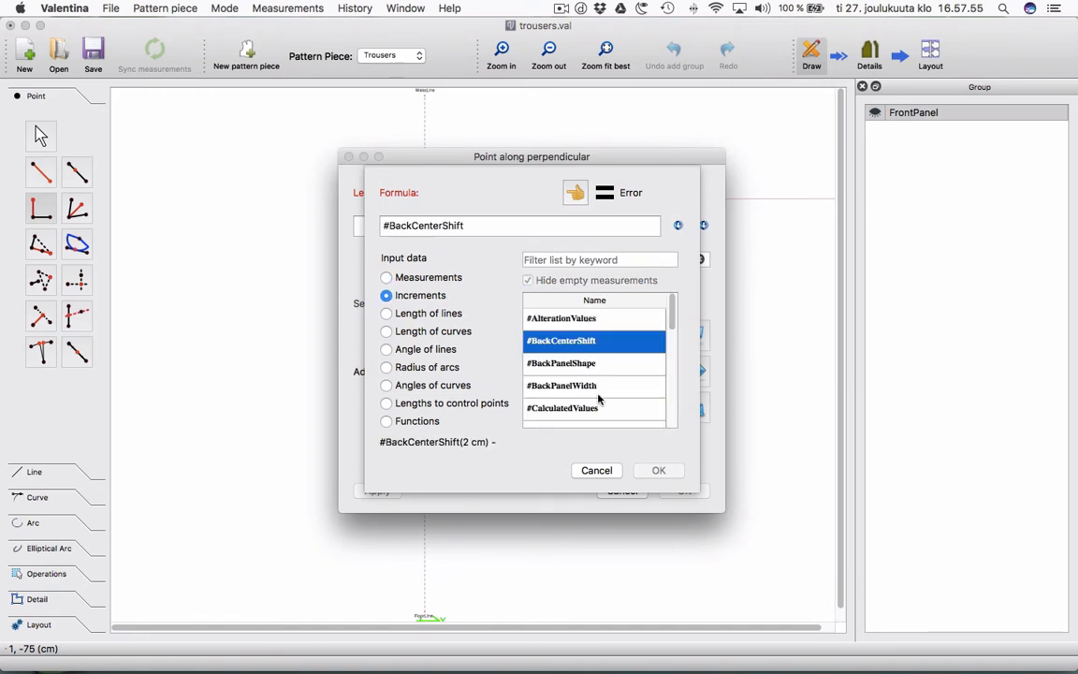
left_click(654, 471)
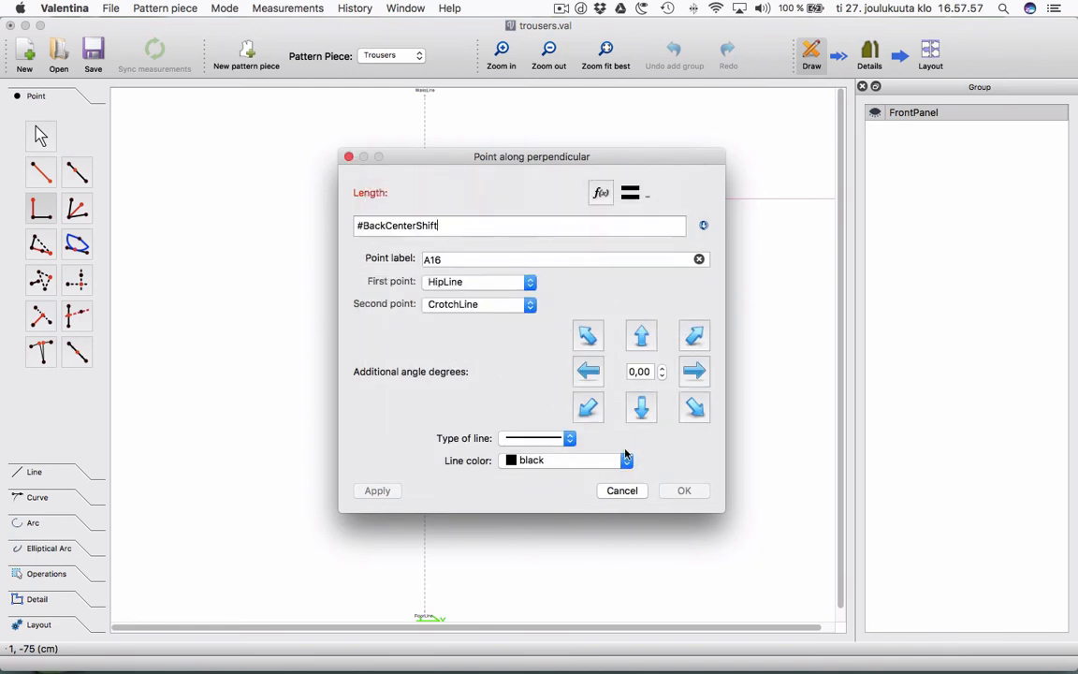
Create the perpendicular point with the label BackCenter and no line, and move the overlapping BackCenter and HipLine labels apart.
left_click(570, 439)
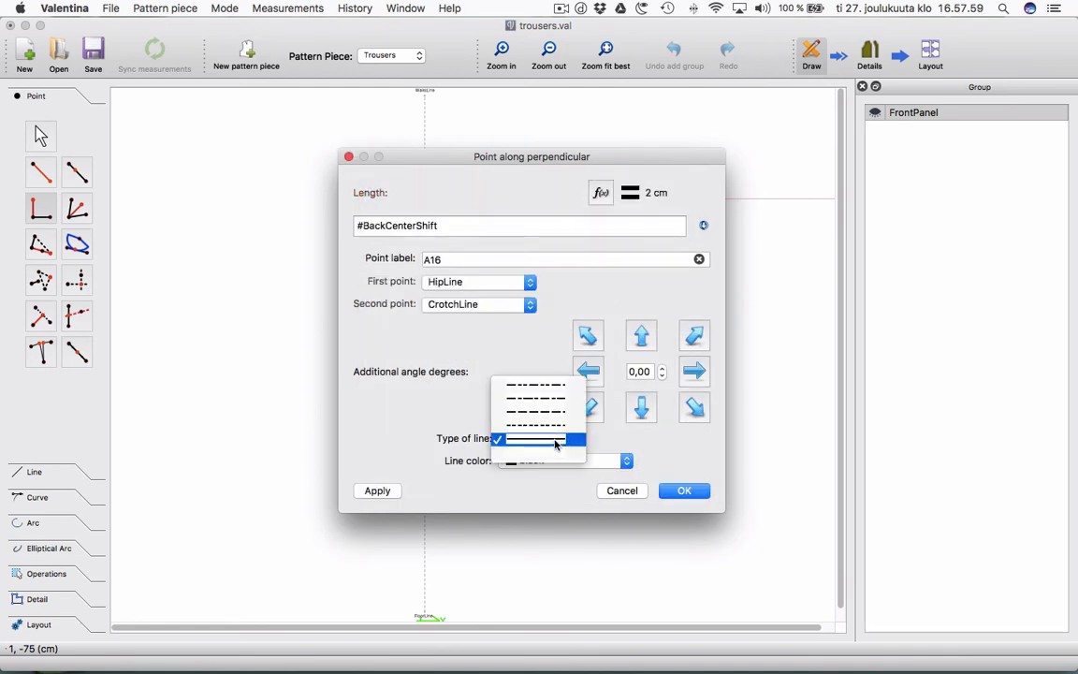
left_click(549, 458)
double_click(440, 259)
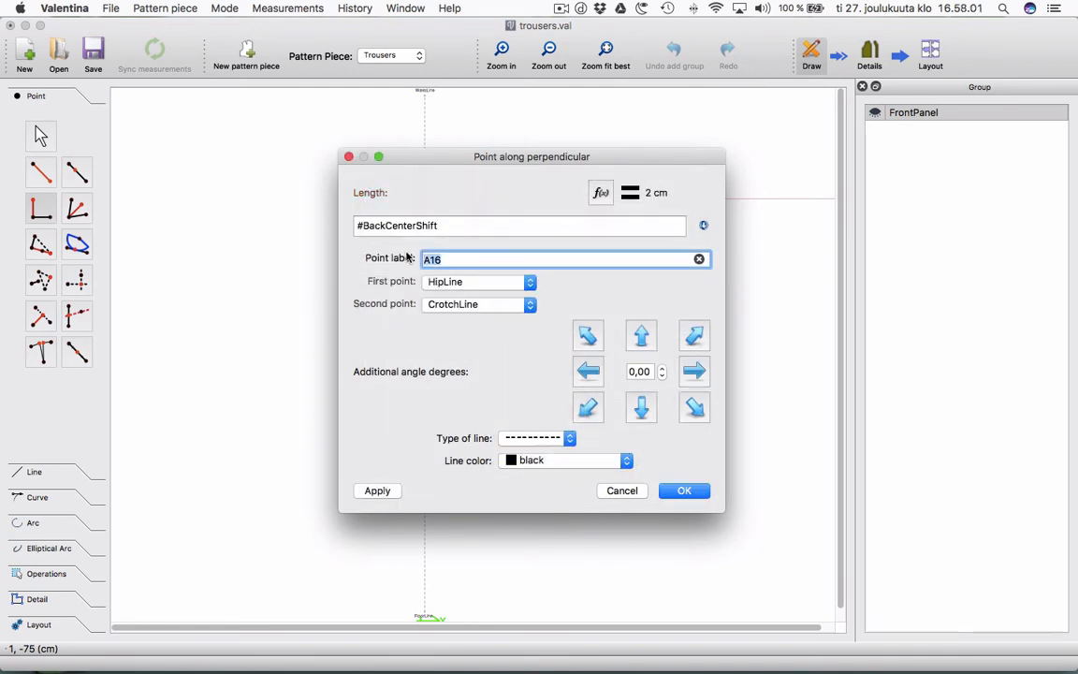
type("BackCenter")
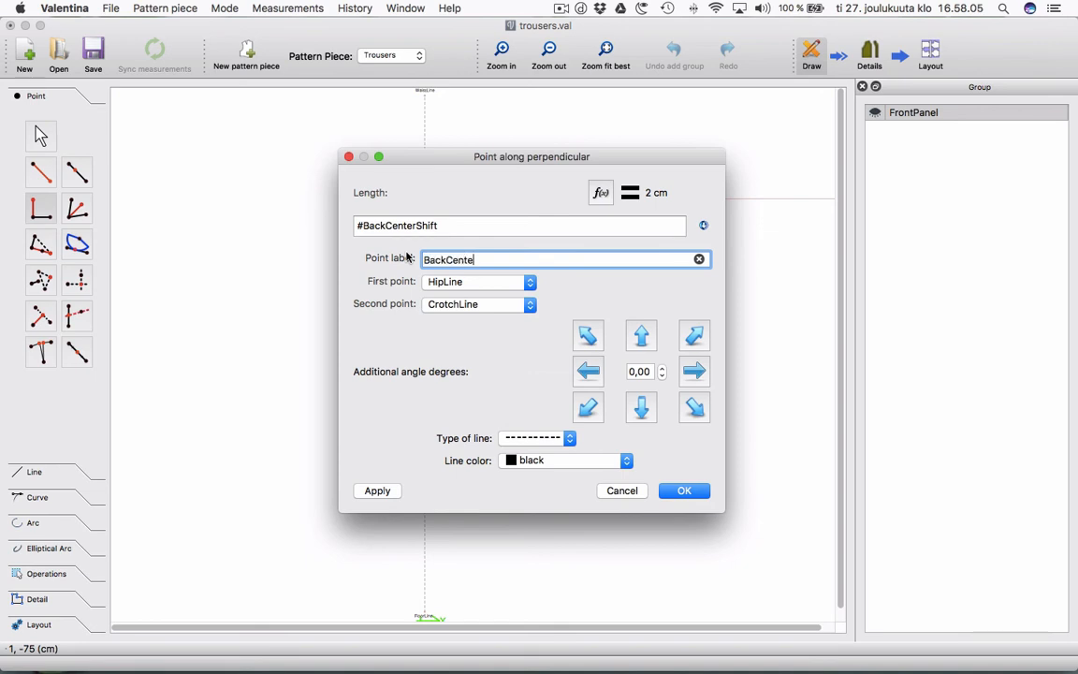
left_click(552, 438)
left_click(554, 457)
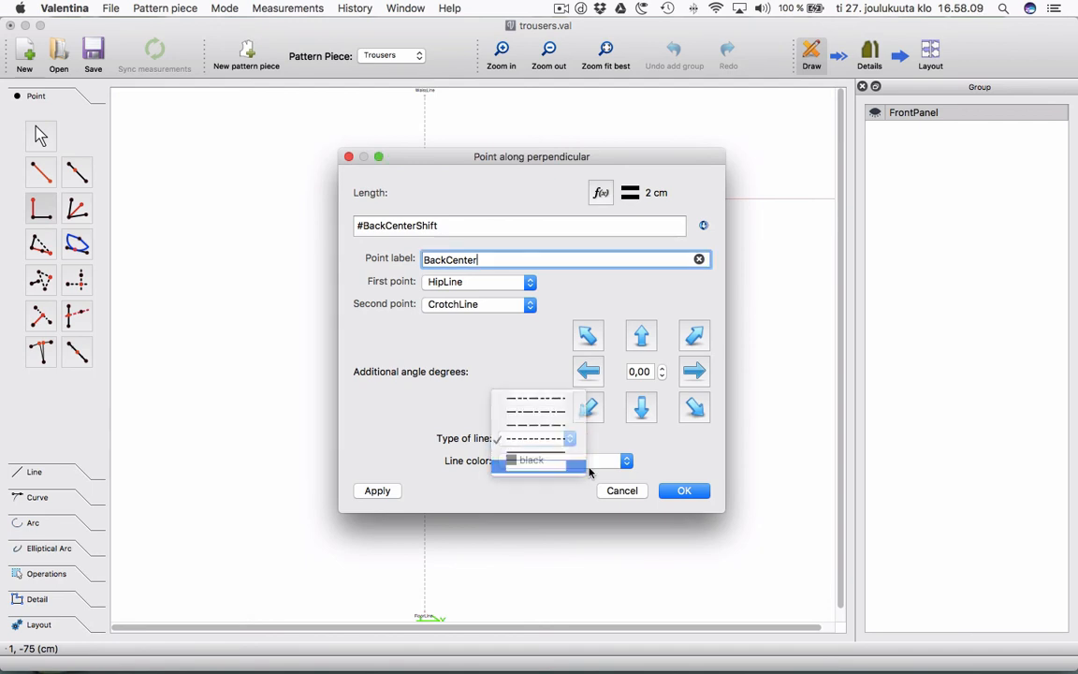
left_click(683, 490)
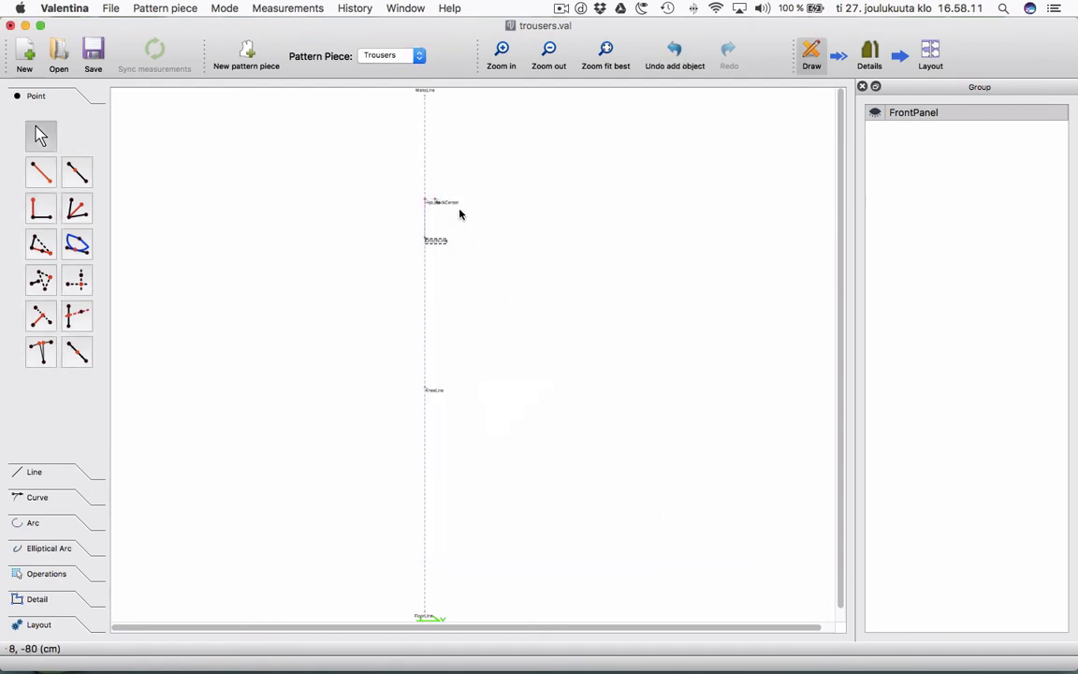
left_click_drag(454, 206, 420, 208)
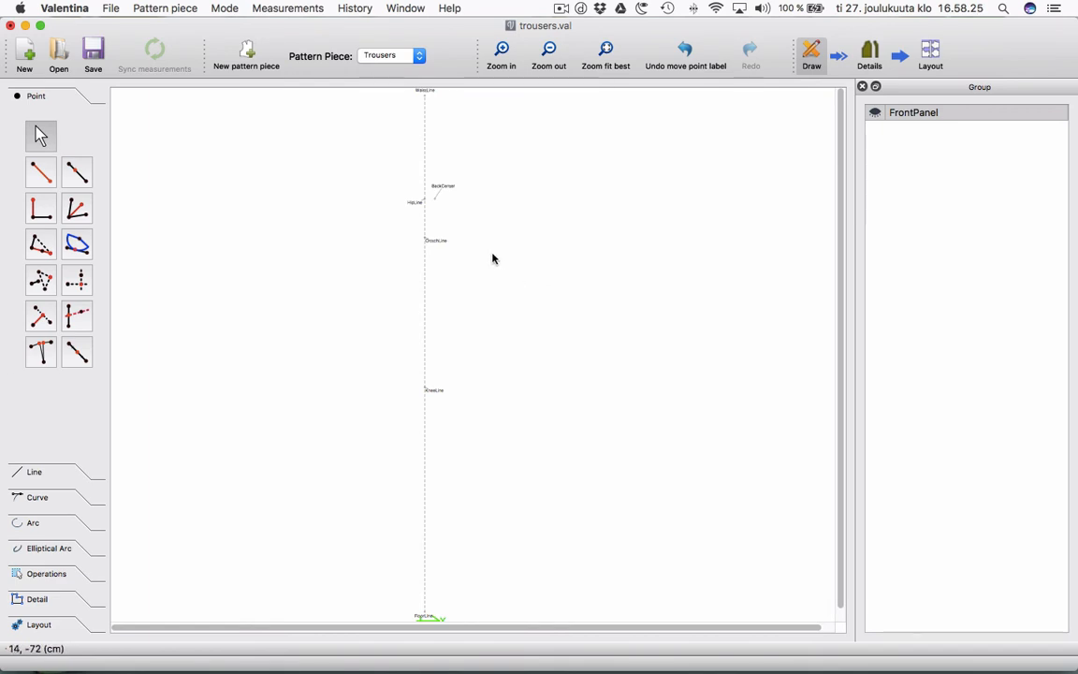
Add a point at distance along the line from HipLine to BackCenter with the length formula CurrentLength+#BackPanelWidth/4 and no line.
scroll(493, 261, "down", 1)
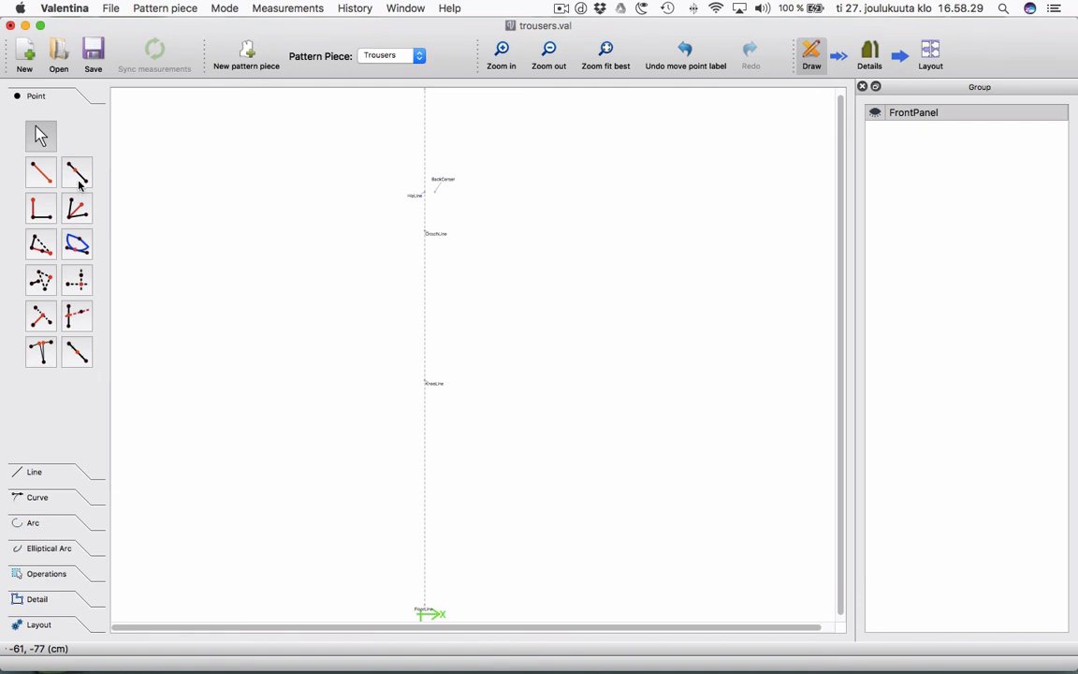
left_click(77, 351)
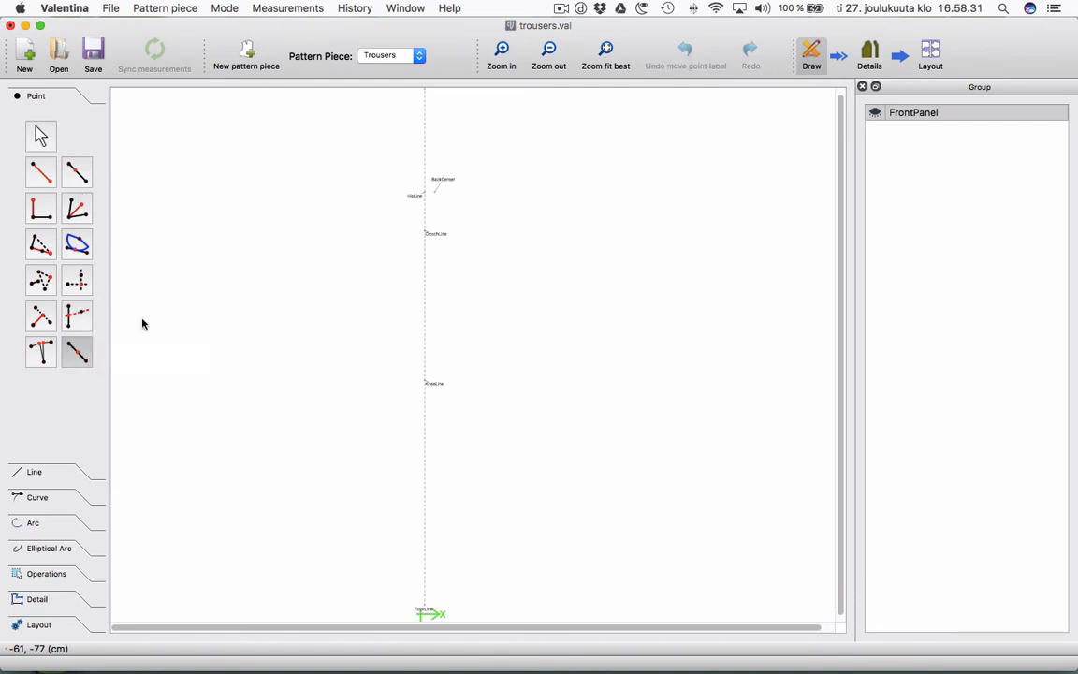
left_click(421, 196)
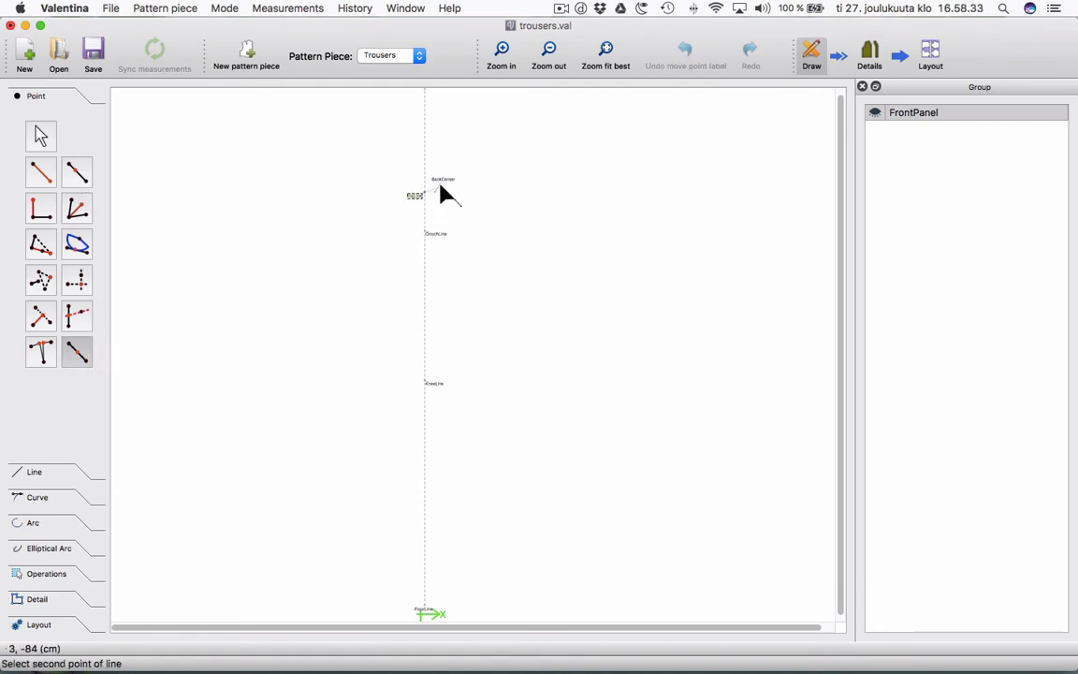
left_click(441, 186)
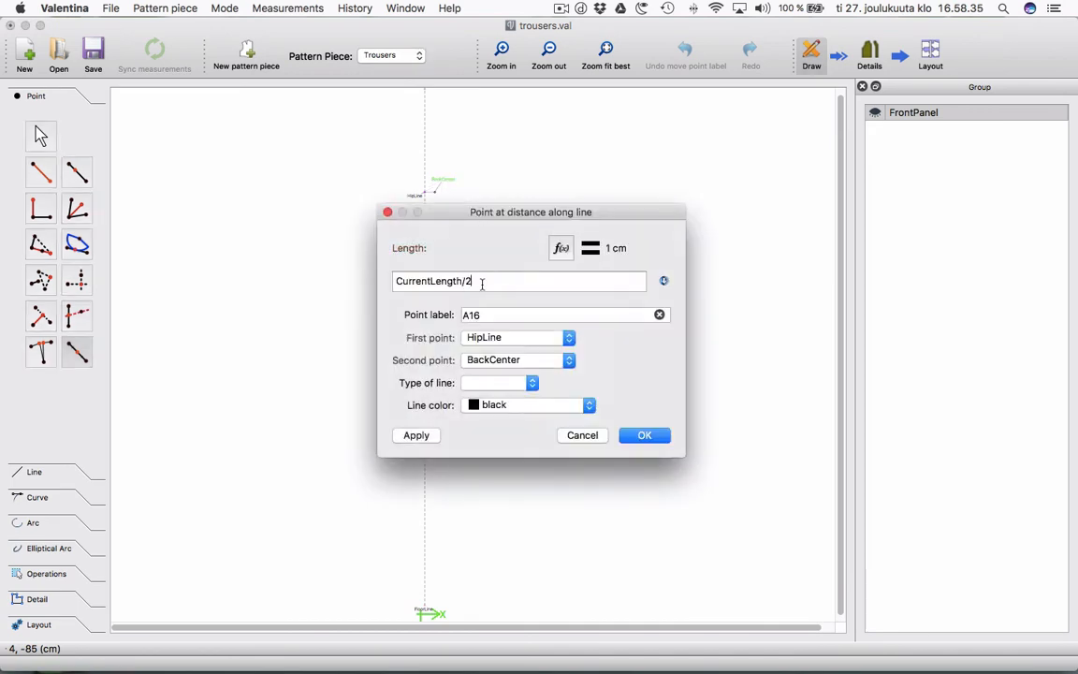
left_click(561, 248)
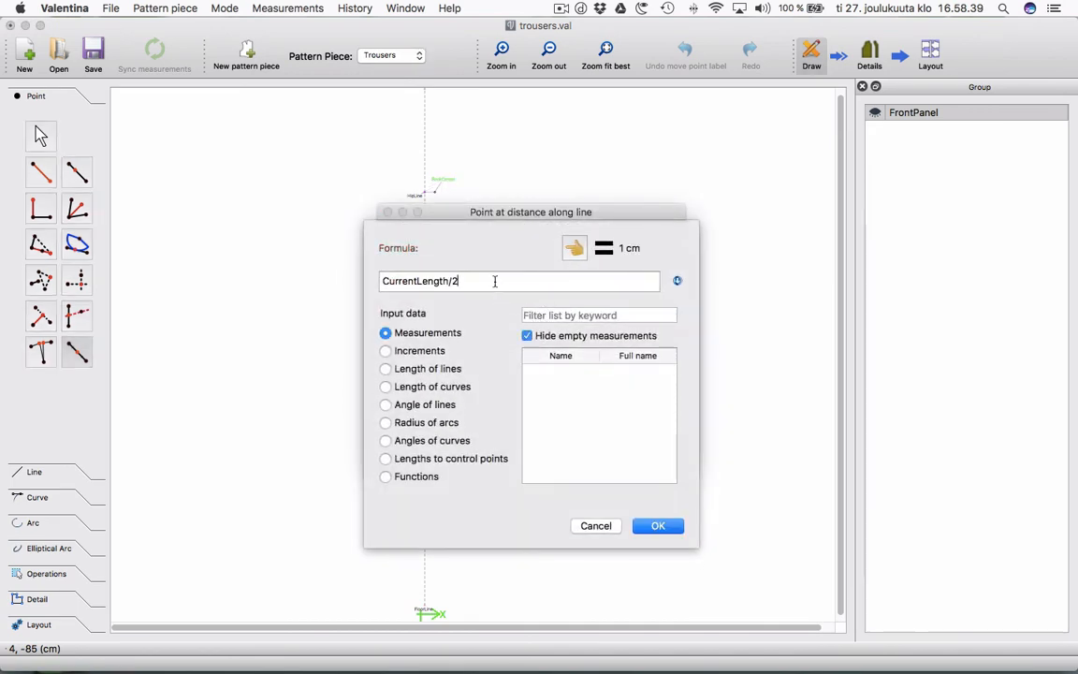
key("BackSpace")
key("BackSpace")
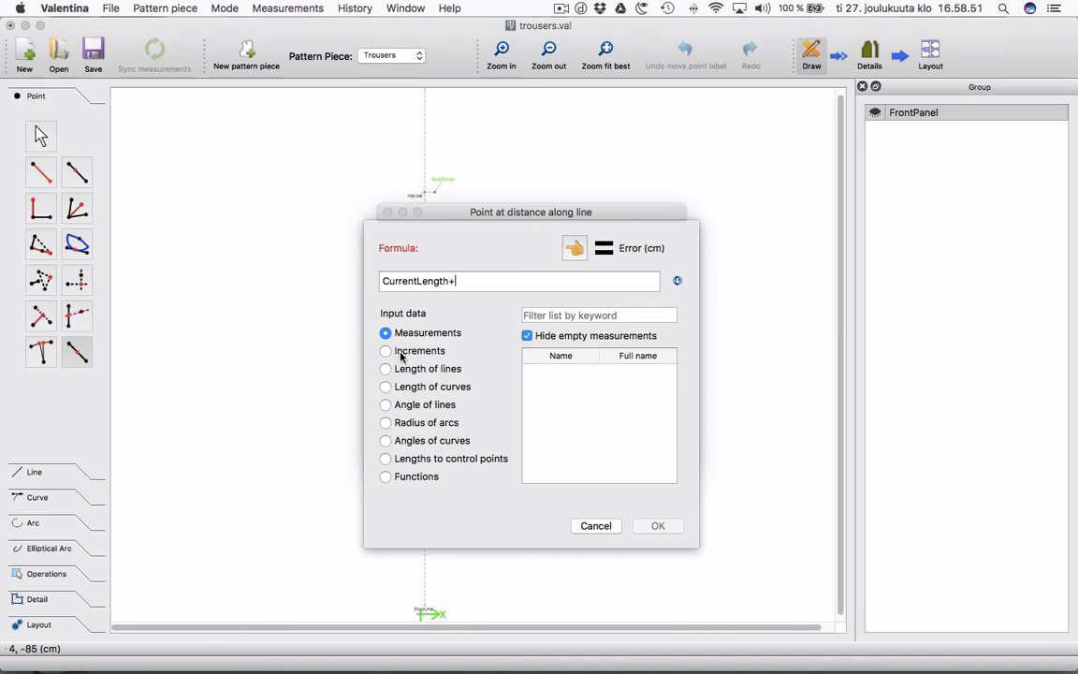
left_click(386, 351)
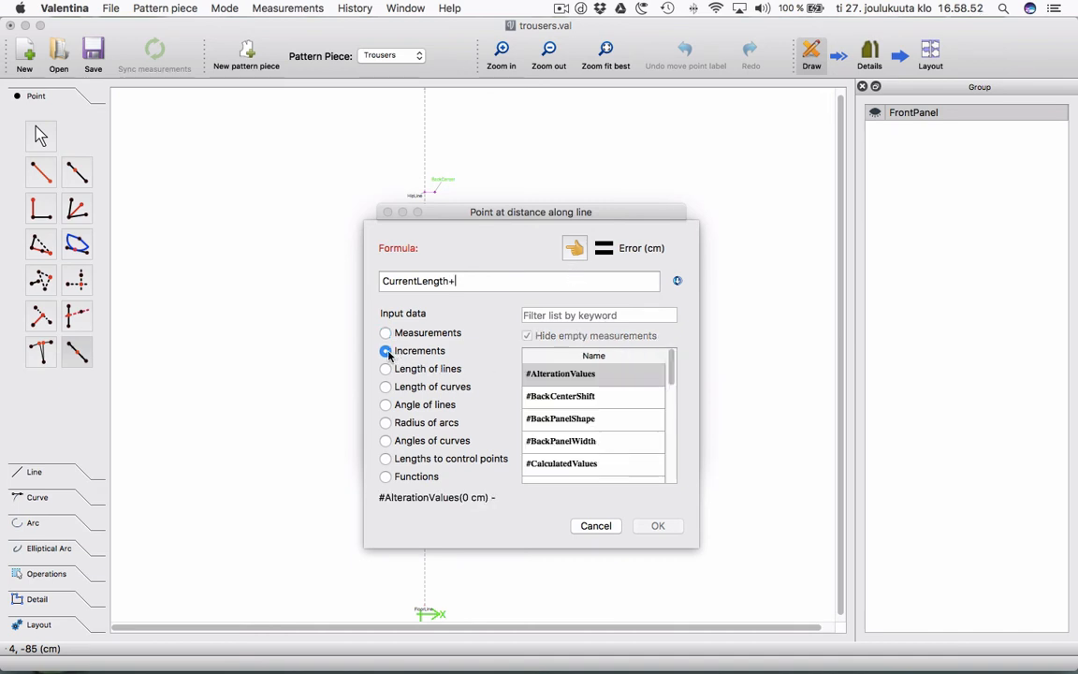
double_click(594, 442)
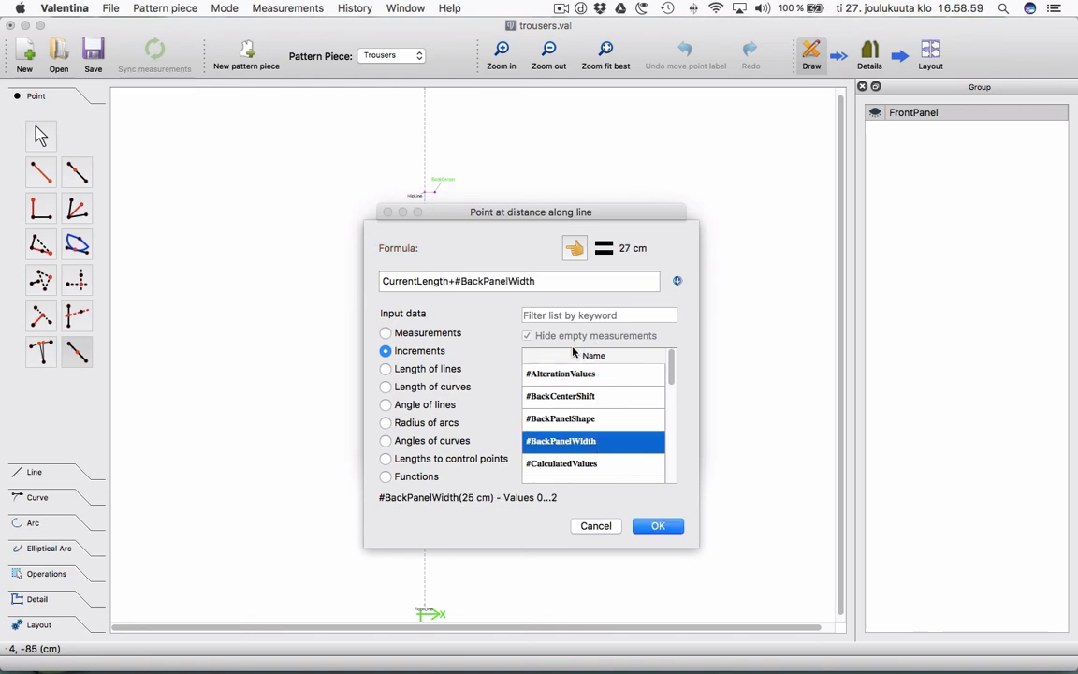
left_click(554, 281)
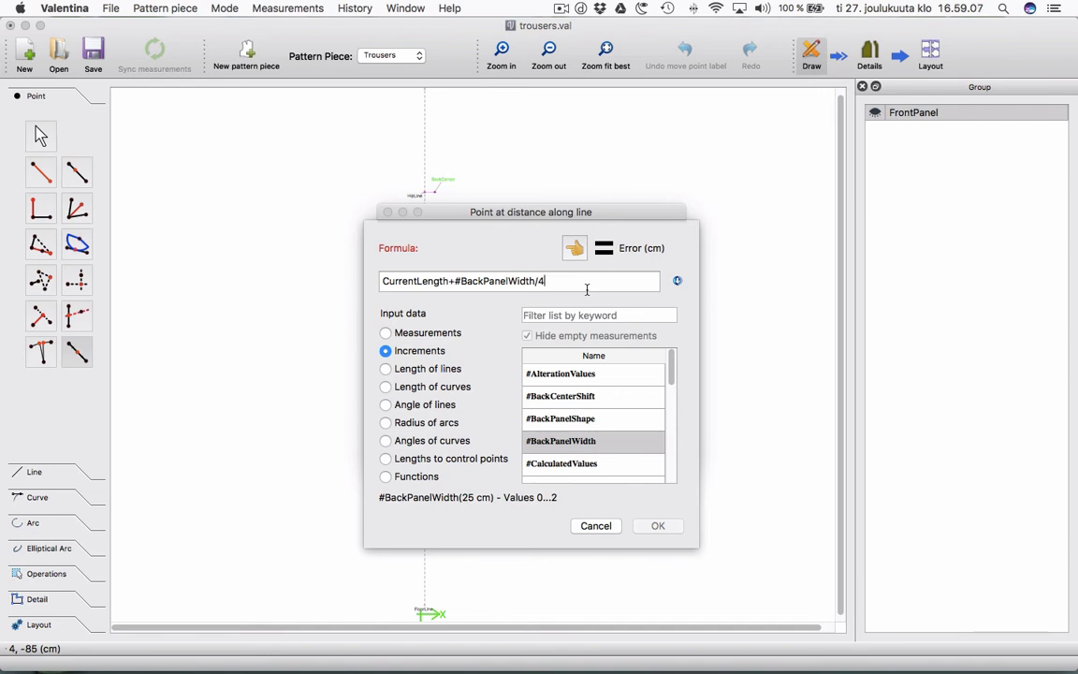
left_click(667, 527)
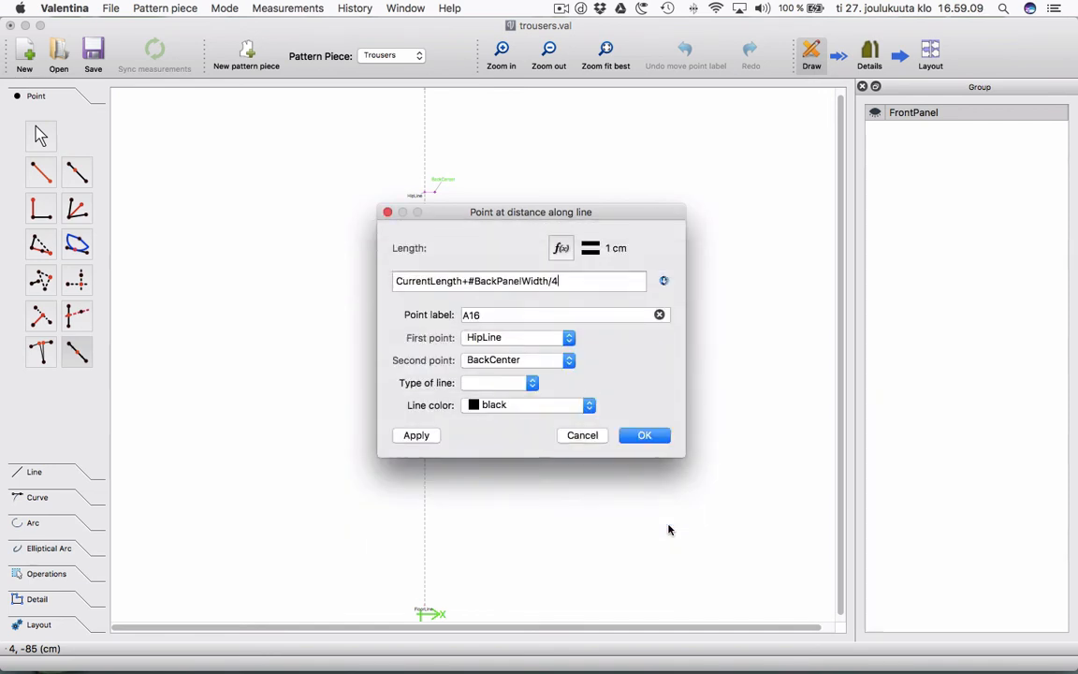
left_click(646, 437)
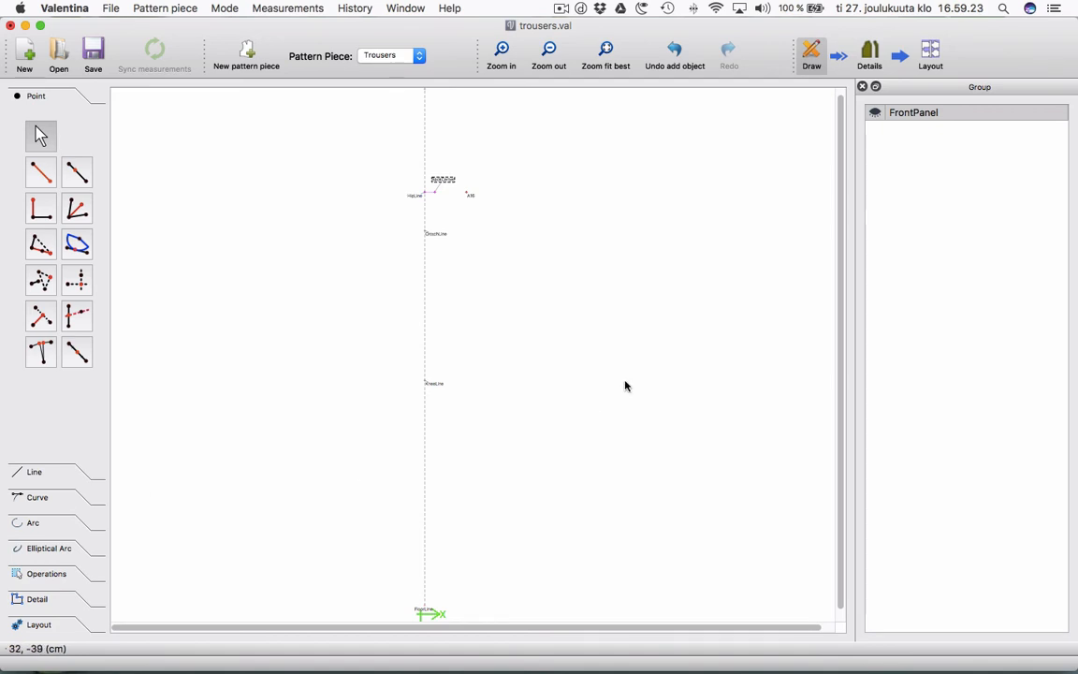
Show the FrontPanel group again and begin a perpendicular point at A9, based on the line from A9 to HipLine.
left_click(876, 114)
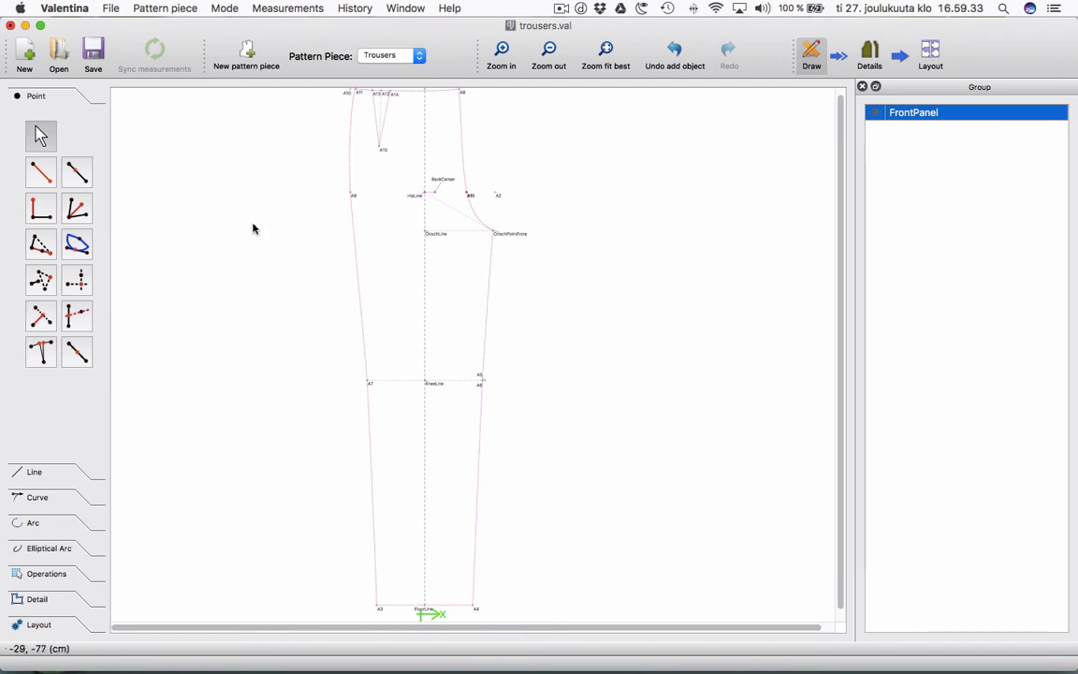
left_click(51, 219)
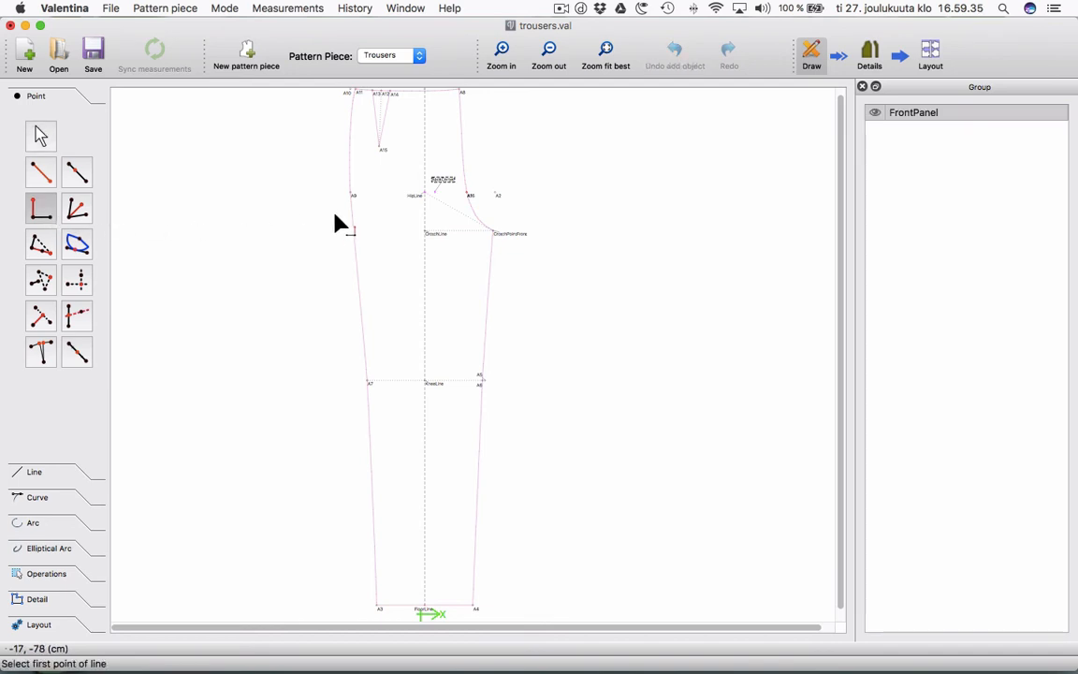
left_click(353, 195)
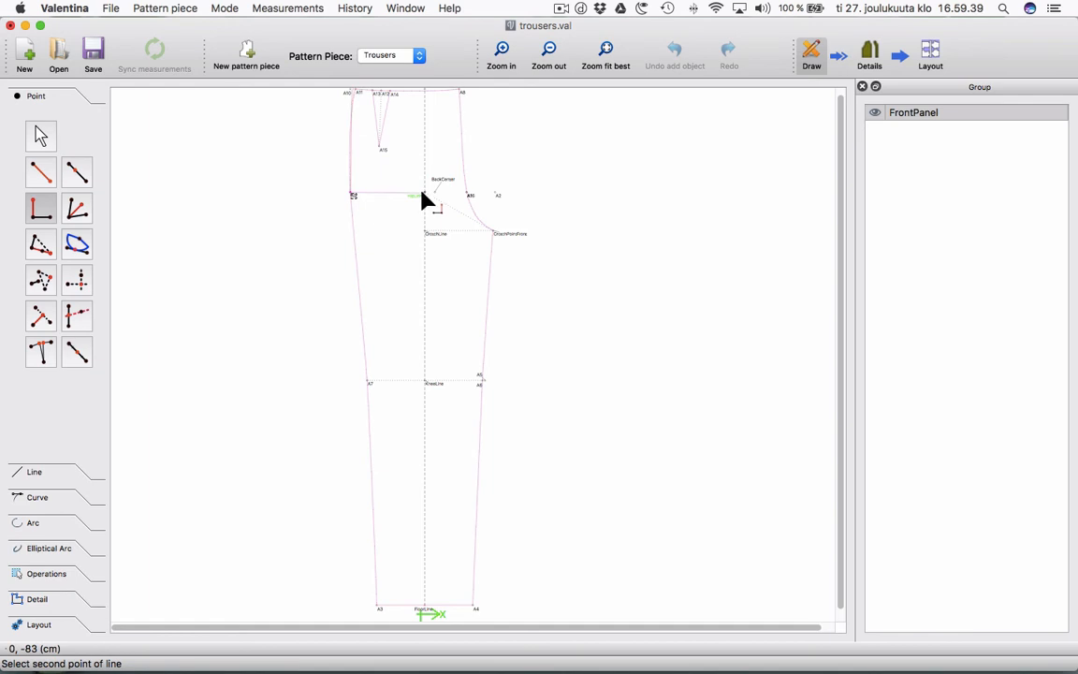
left_click(422, 194)
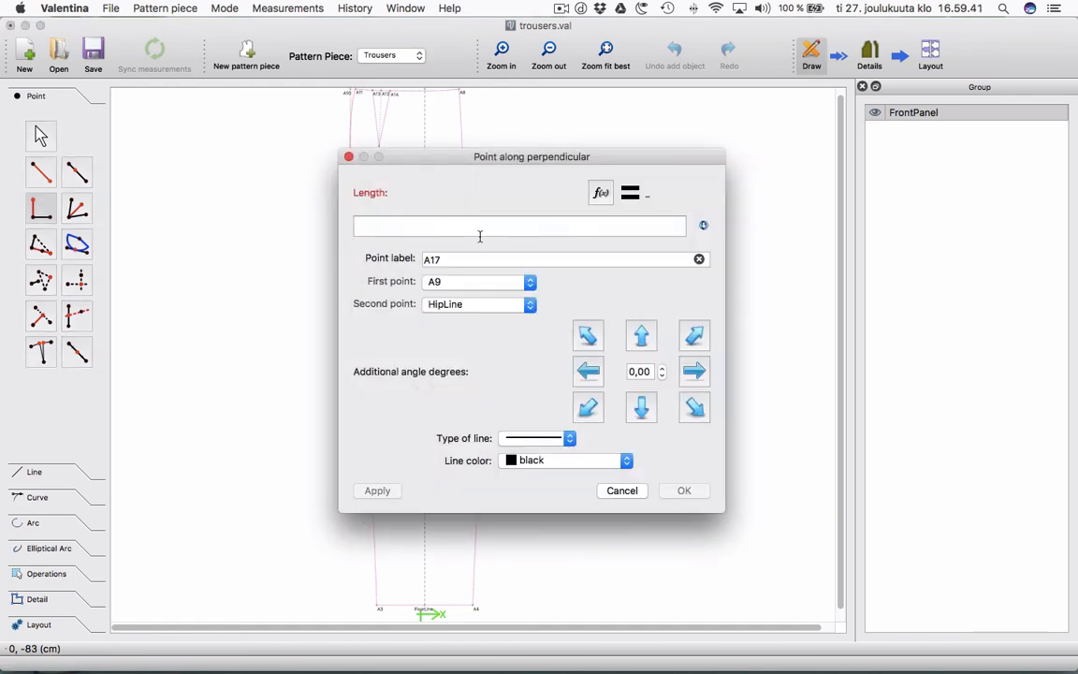
Set the length of the perpendicular point at A9 to the formula #HipLine-#BackPanelShape using the increments.
left_click(601, 193)
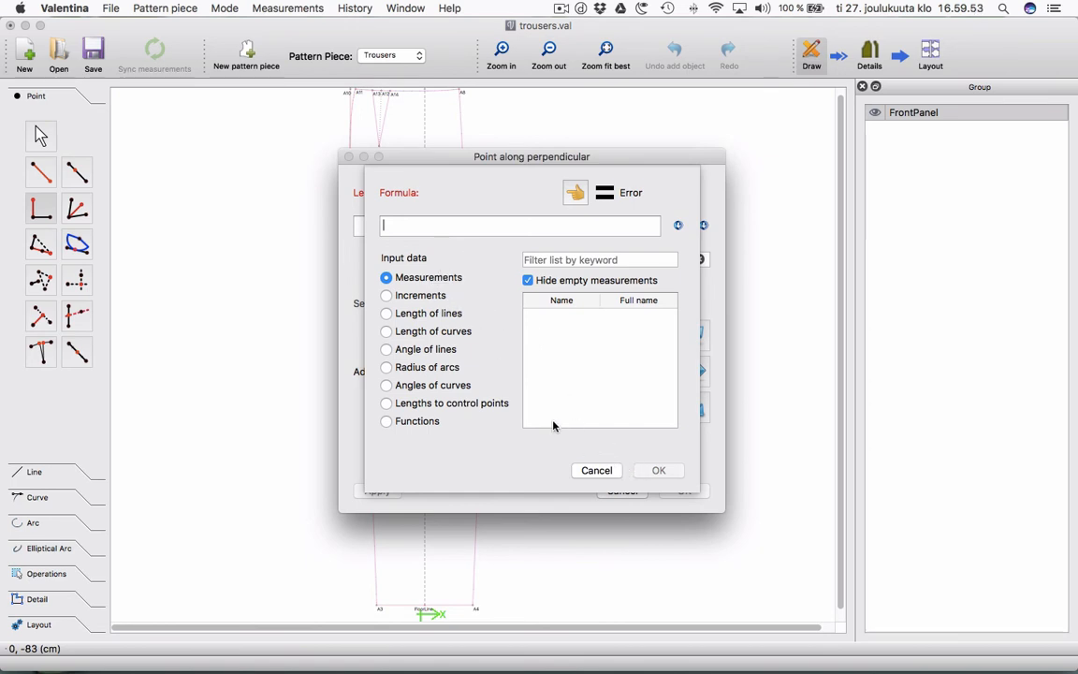
left_click(395, 297)
left_click_drag(671, 329, 674, 380)
left_click(615, 378)
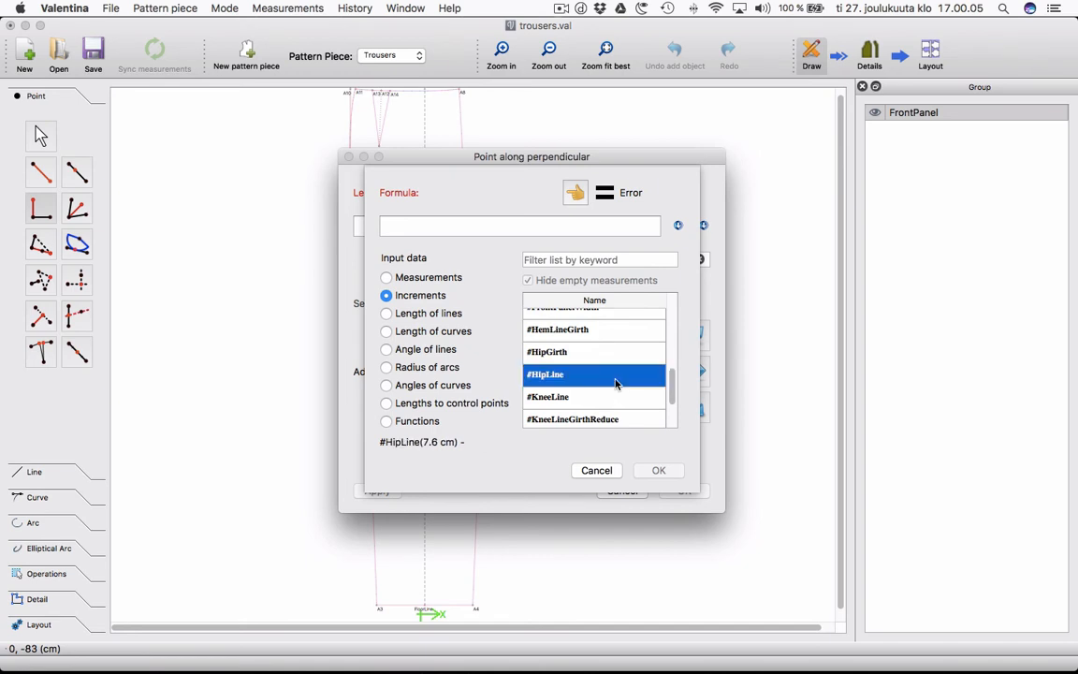
double_click(615, 376)
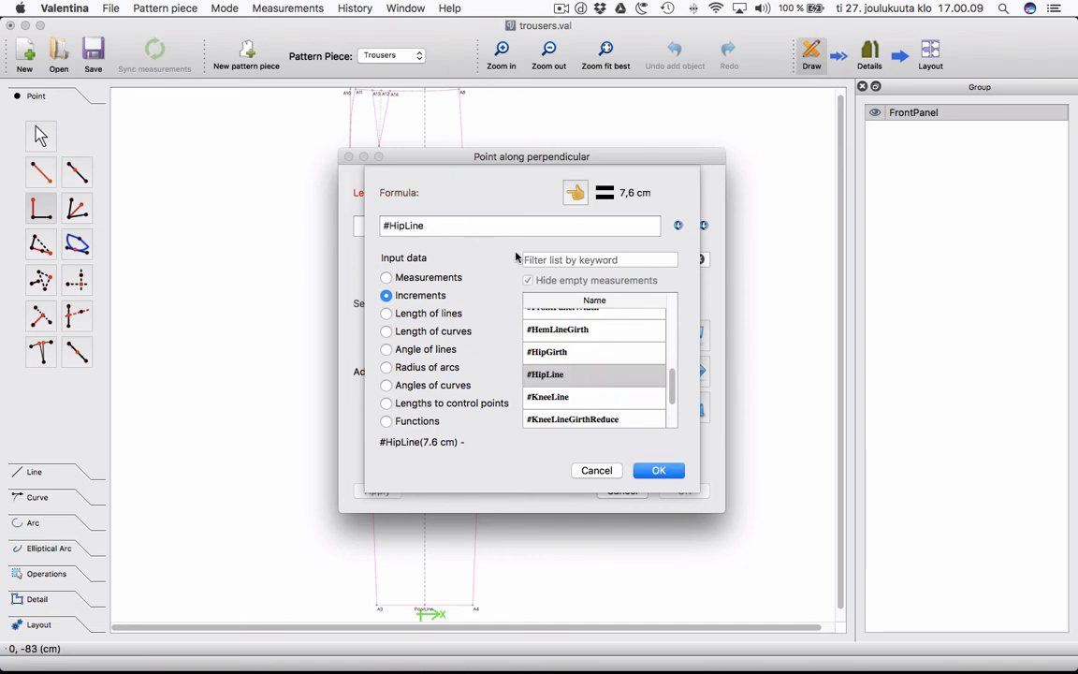
type("-")
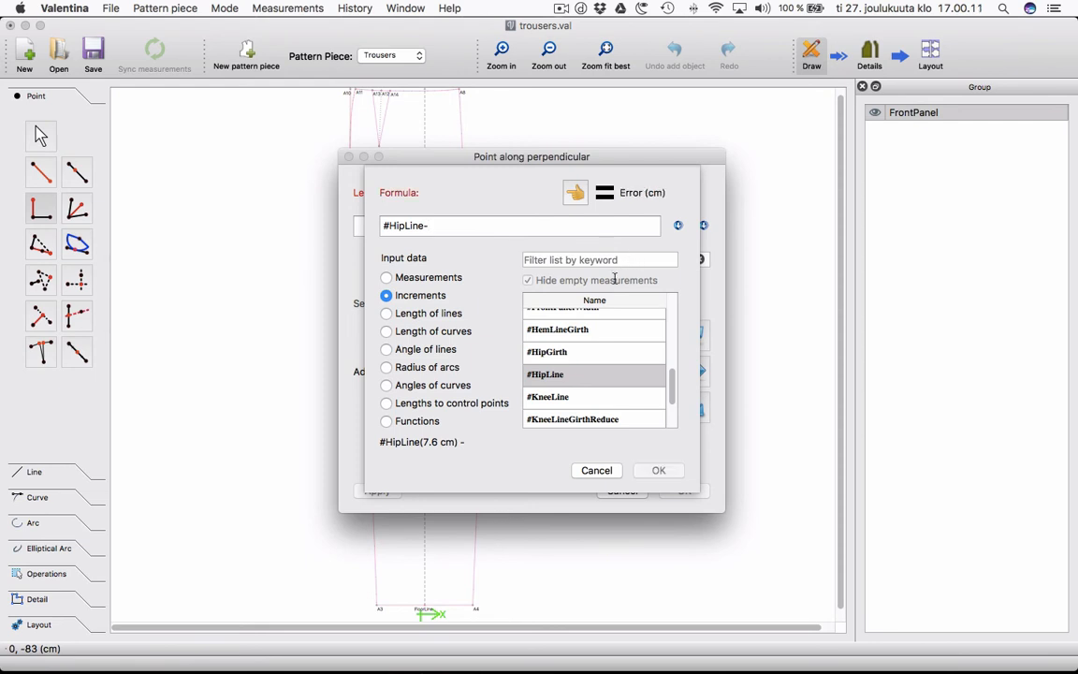
left_click_drag(673, 396, 670, 325)
double_click(562, 345)
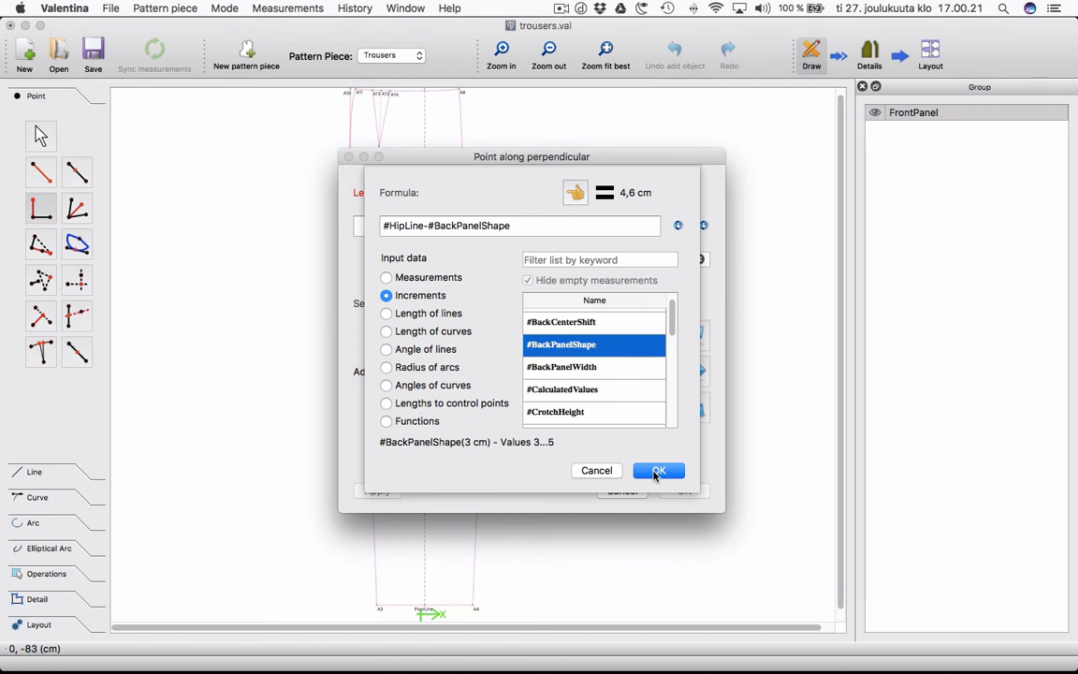
left_click(658, 472)
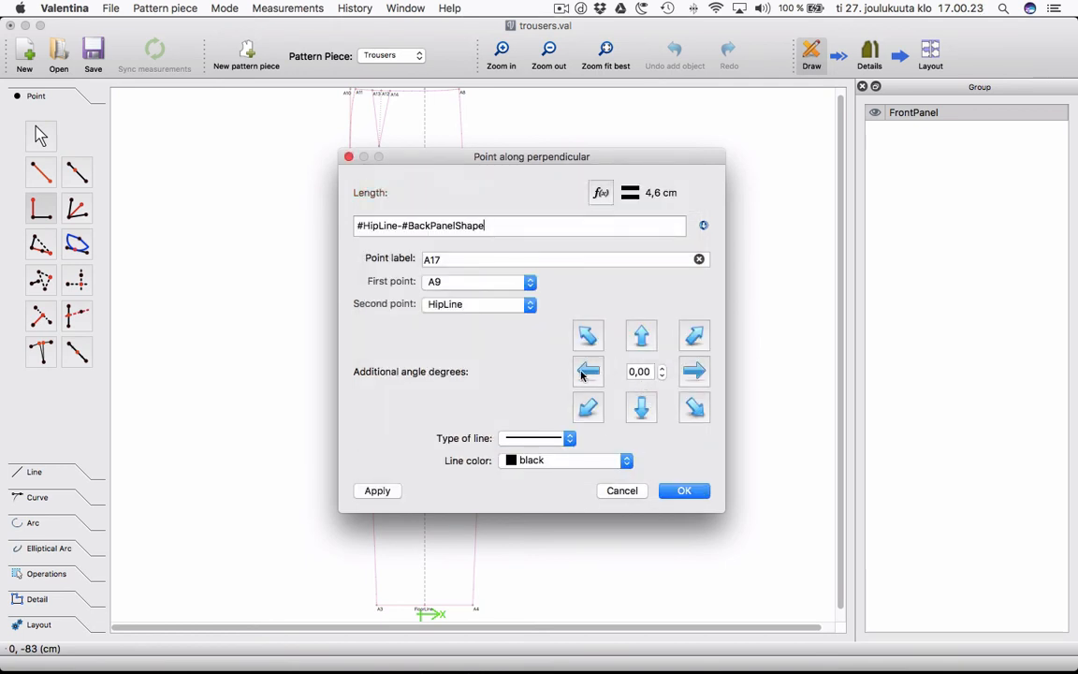
Create the perpendicular point at A9 with an additional angle of 180 degrees, no line and the label BackPanelShape.
left_click(584, 371)
left_click(569, 439)
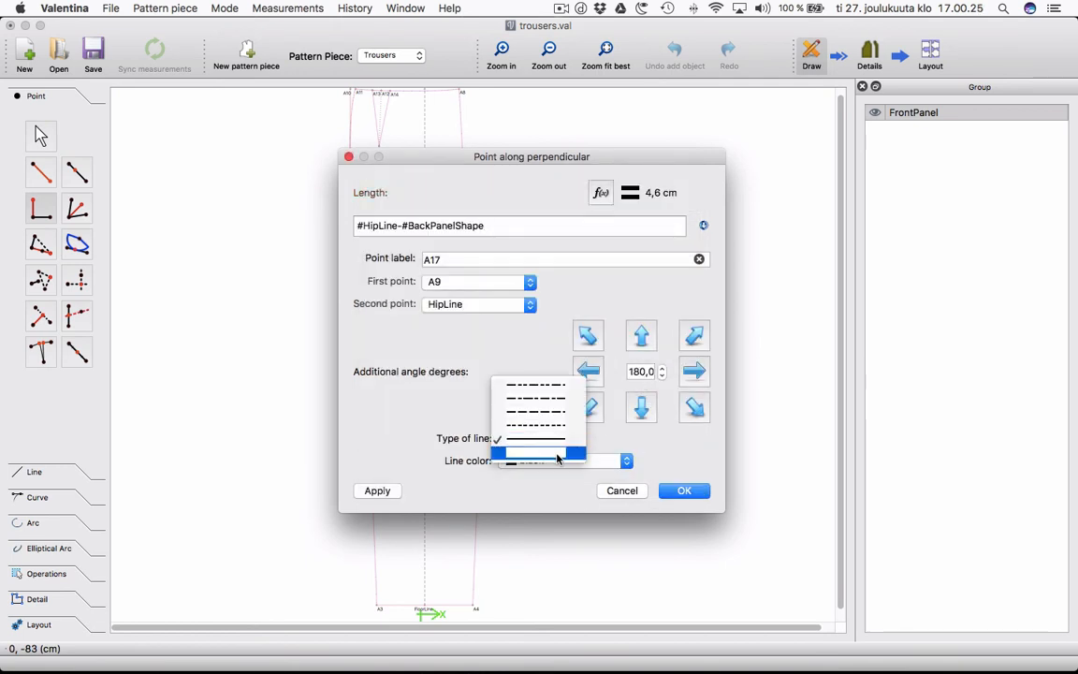
left_click(557, 456)
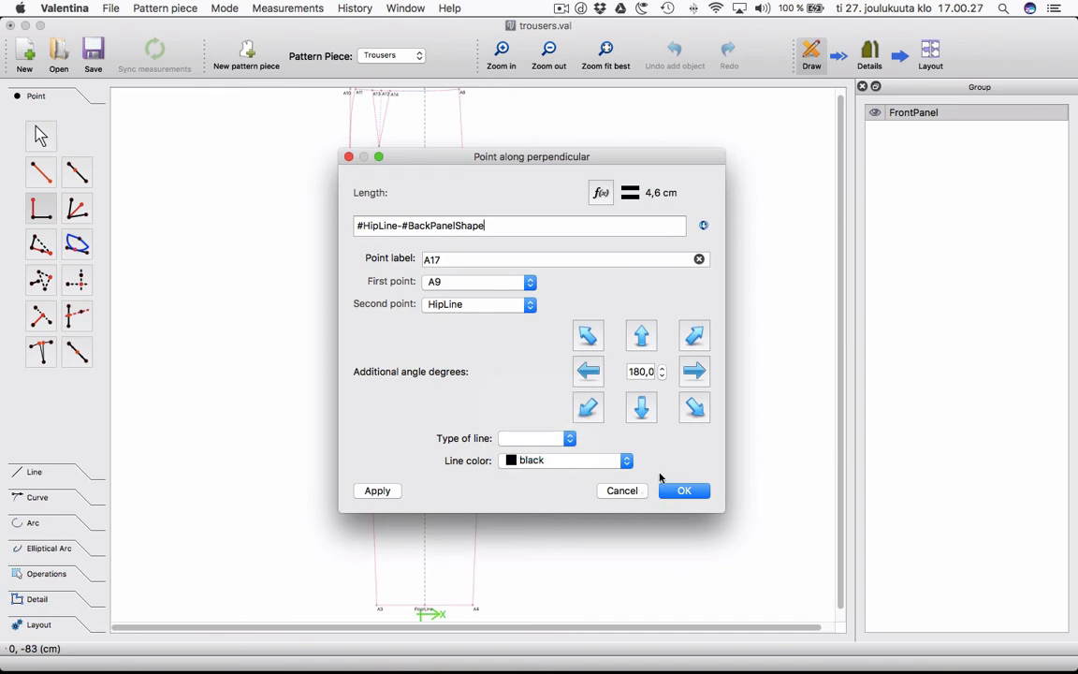
double_click(444, 261)
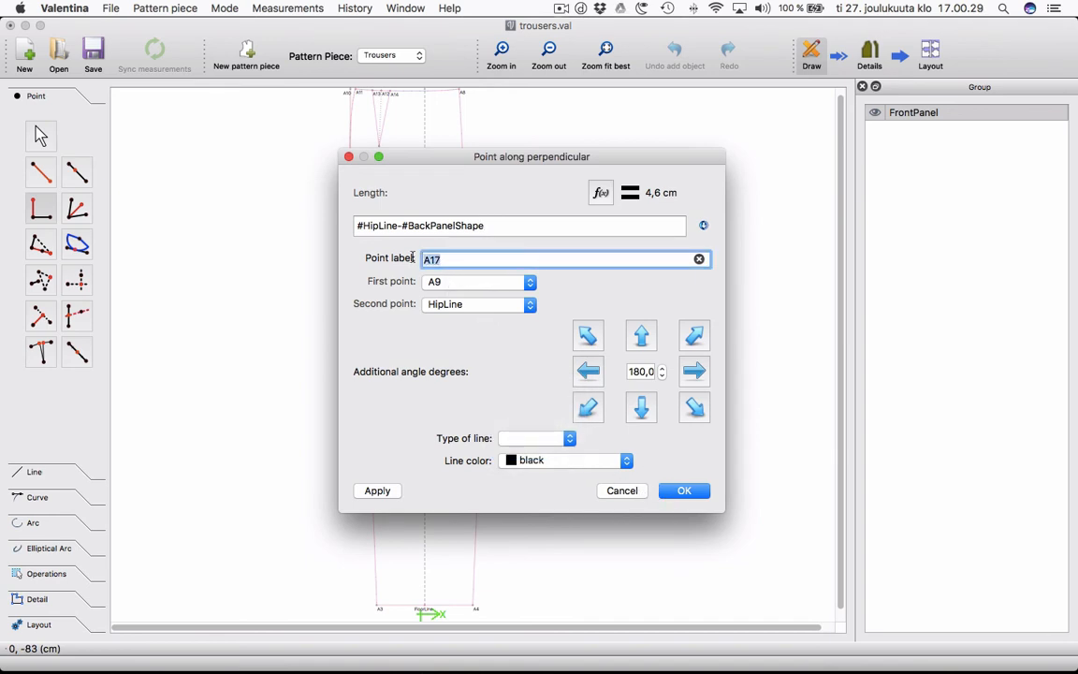
type("BackPanelShape")
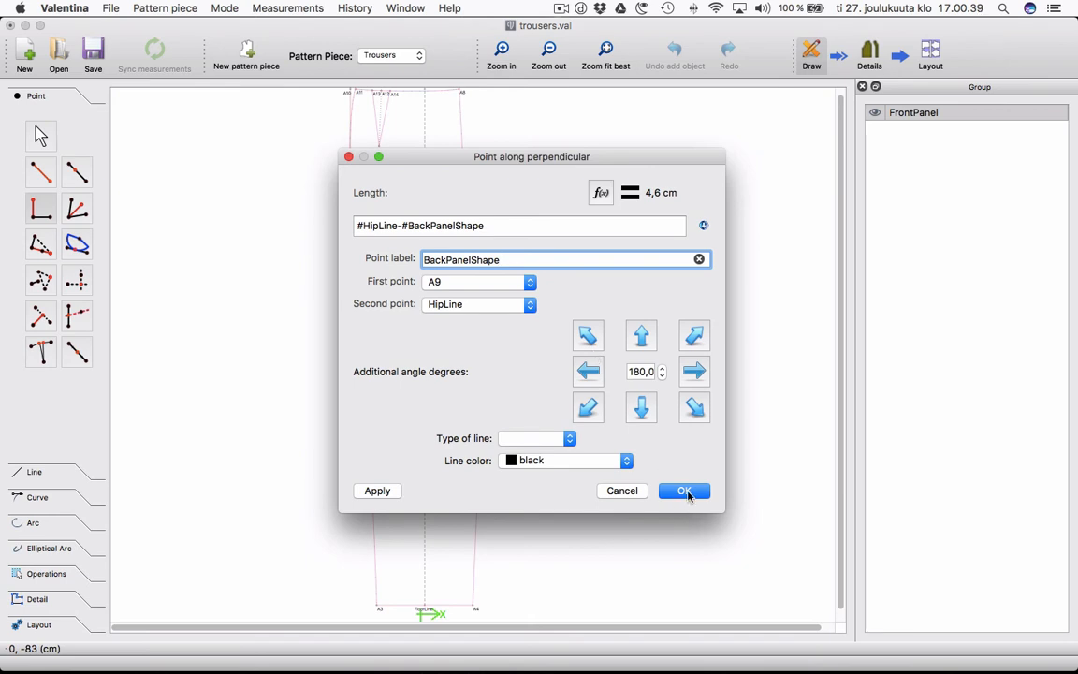
left_click(686, 492)
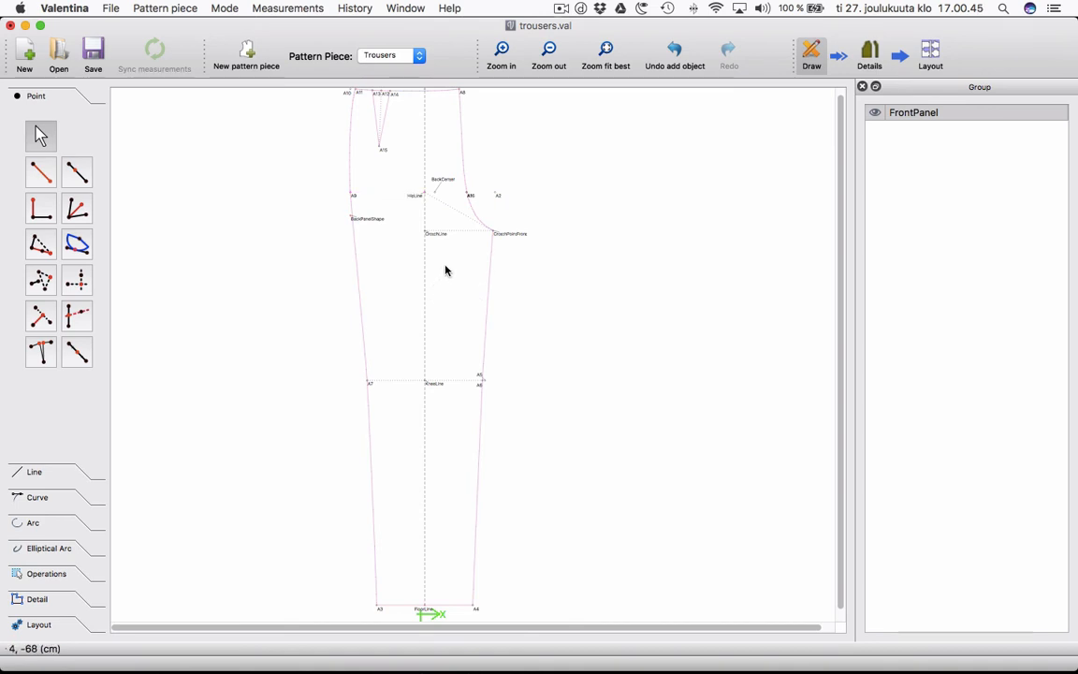
Hide the FrontPanel group and begin a perpendicular point at A16, based on the line from A16 to BackPanelShape.
left_click(877, 115)
left_click(876, 113)
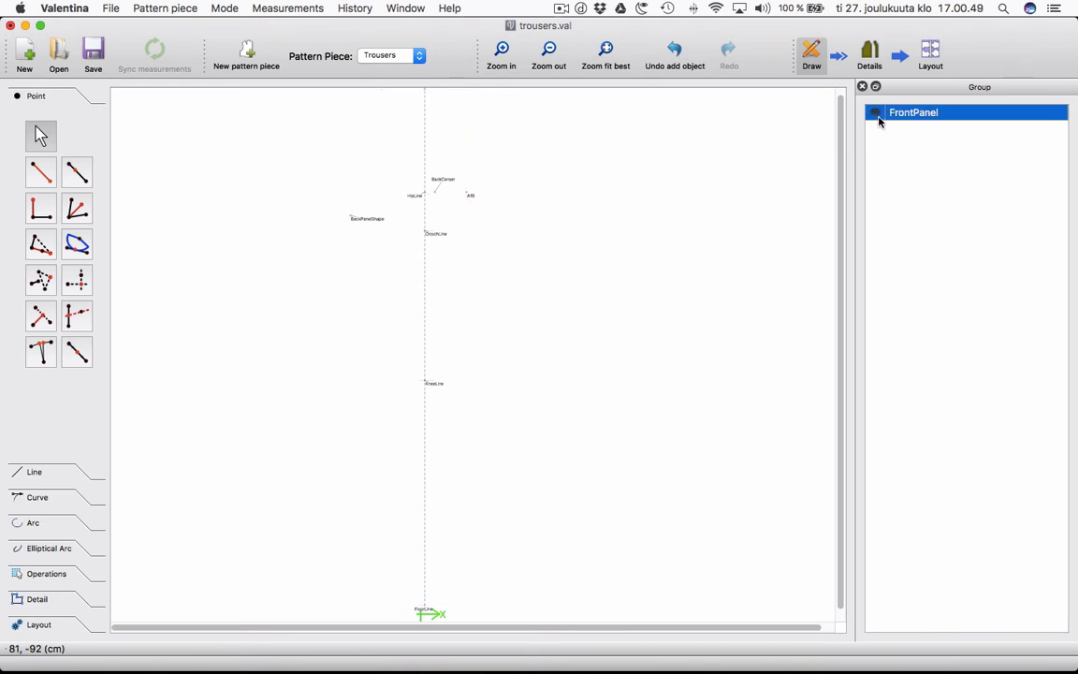
left_click(529, 225)
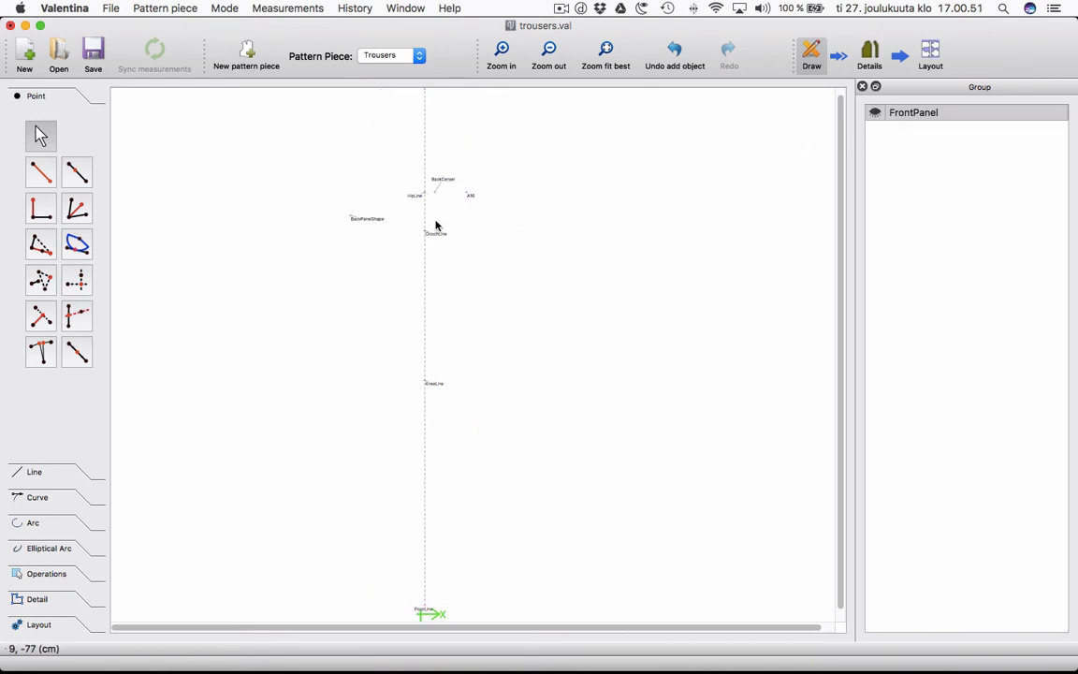
left_click(45, 213)
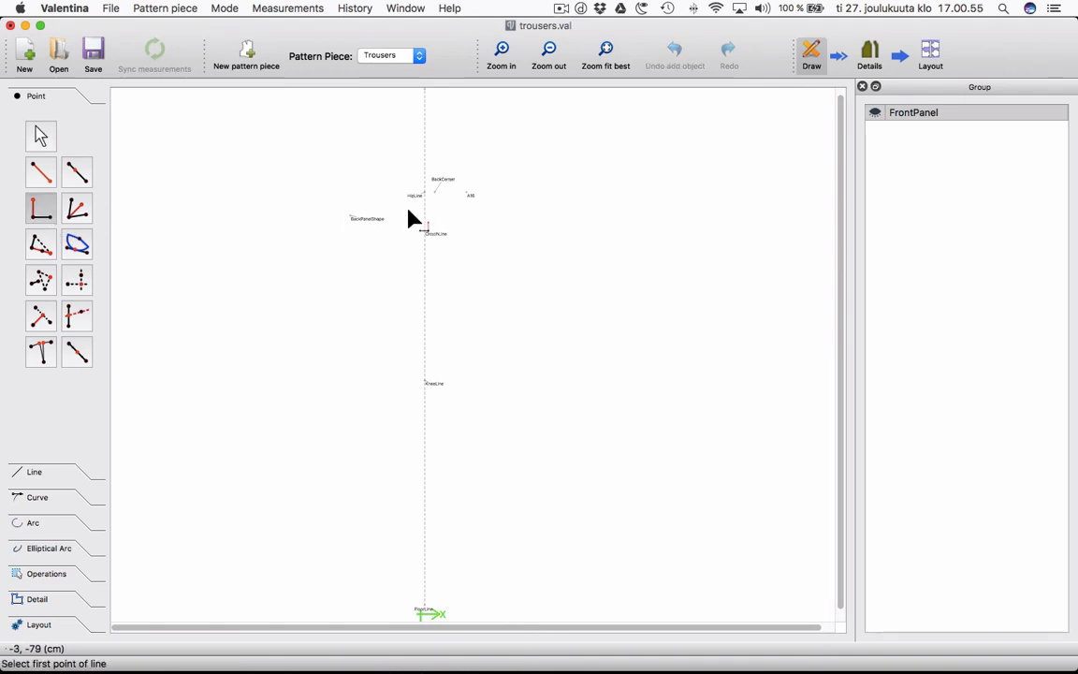
left_click(469, 196)
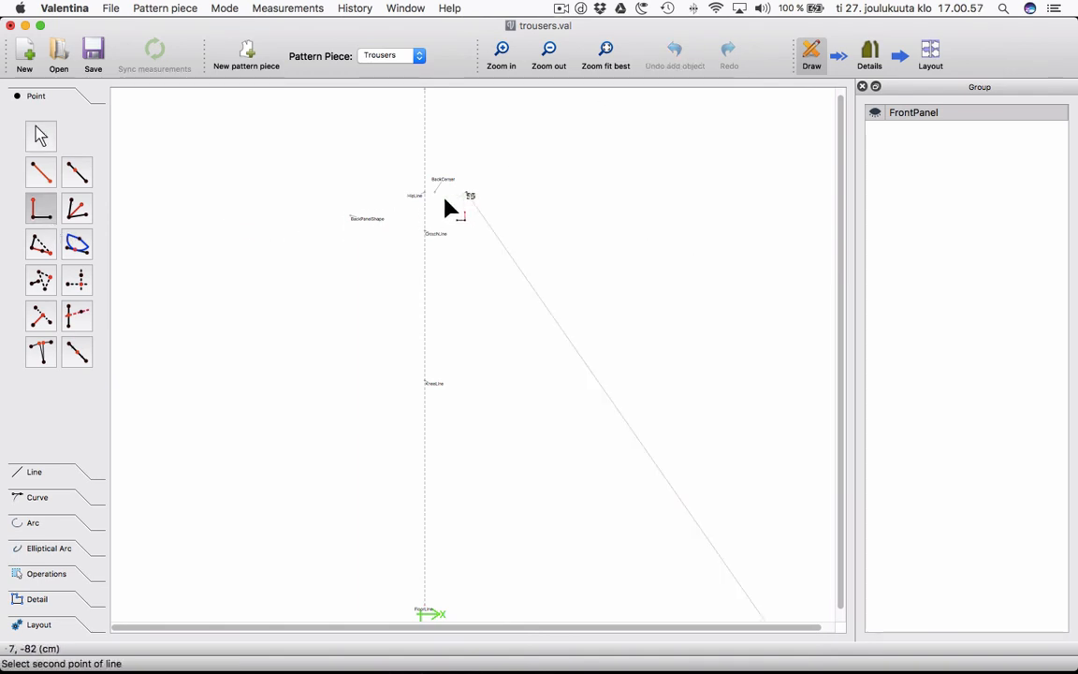
left_click(355, 221)
left_click_drag(440, 156, 625, 183)
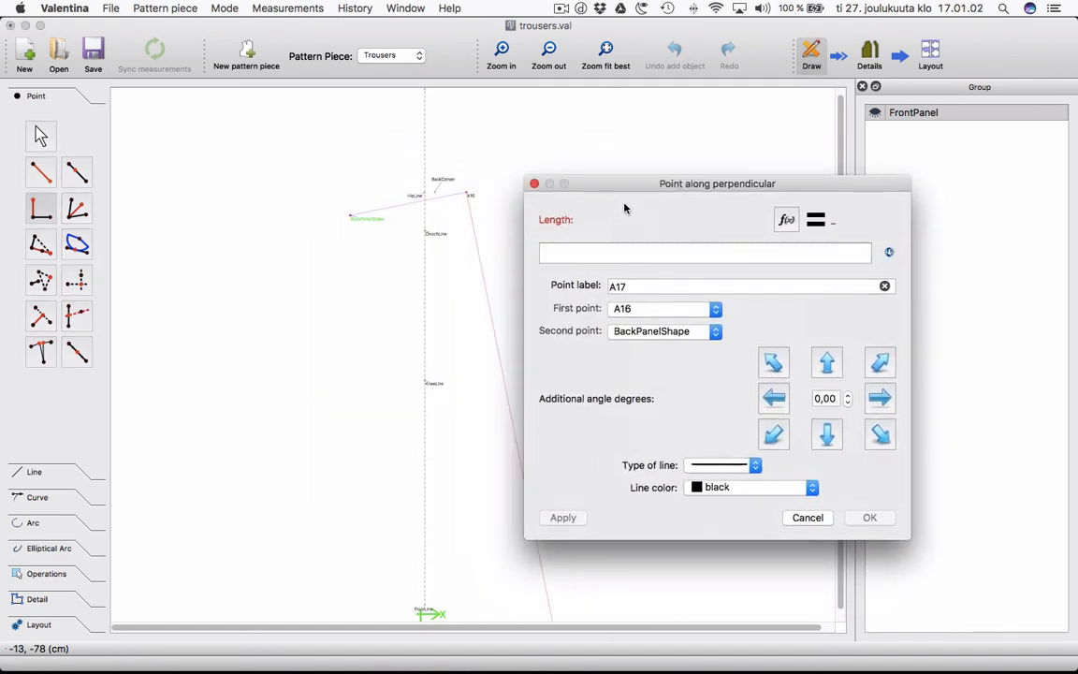
Set the length of the perpendicular point at A16 to the line length Line_A16_BackCenter.
left_click(787, 221)
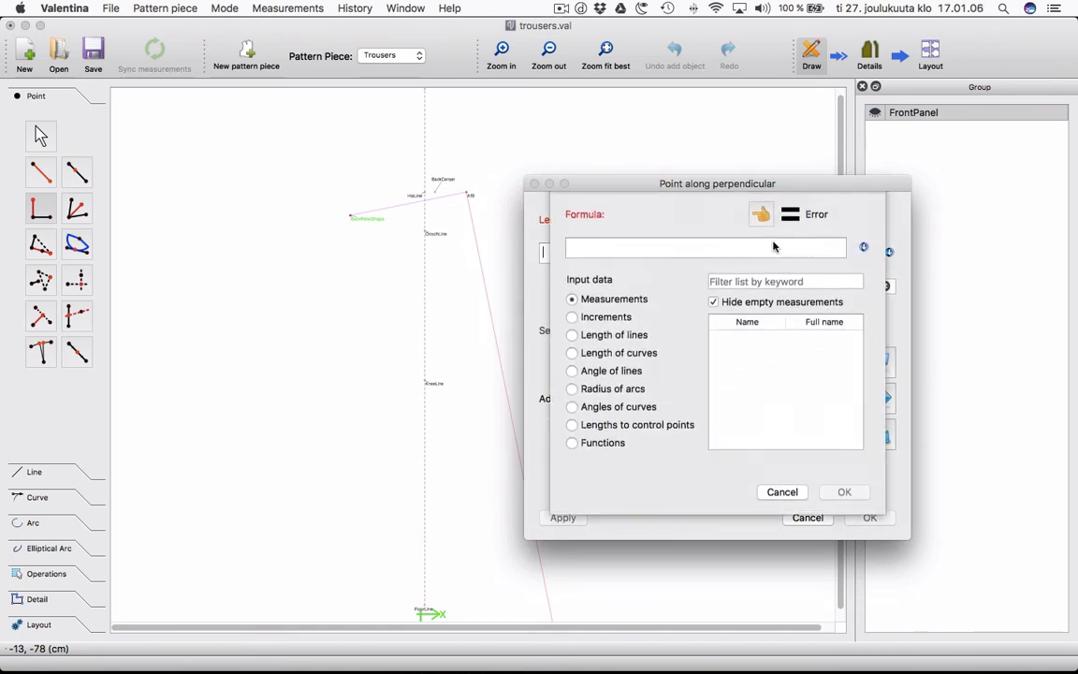
left_click(599, 340)
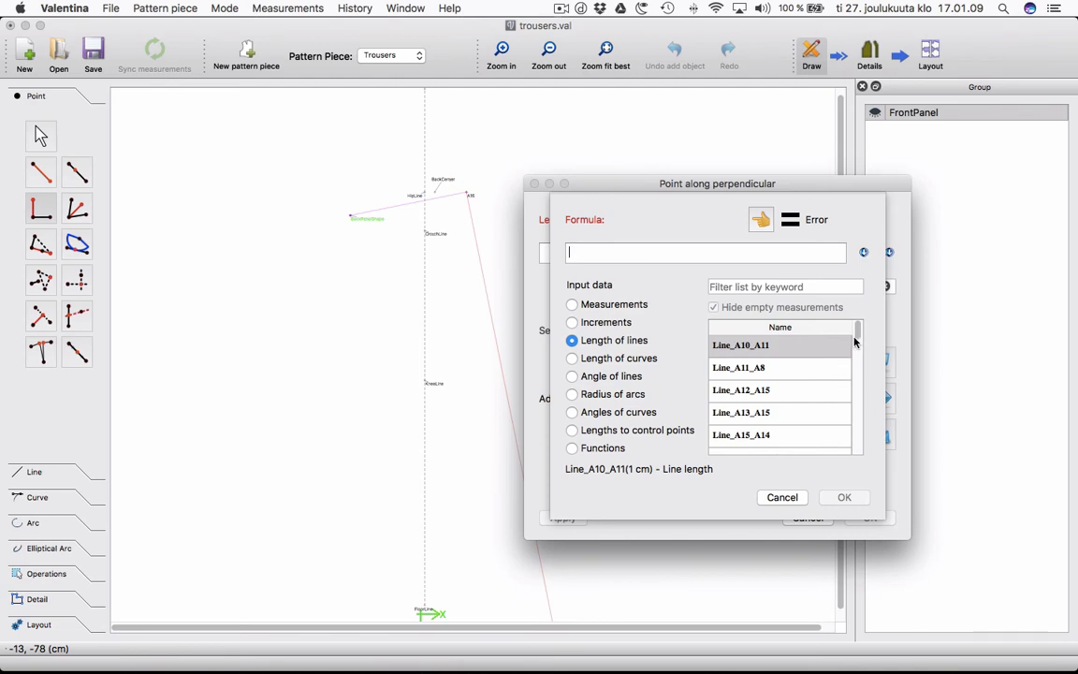
left_click(759, 288)
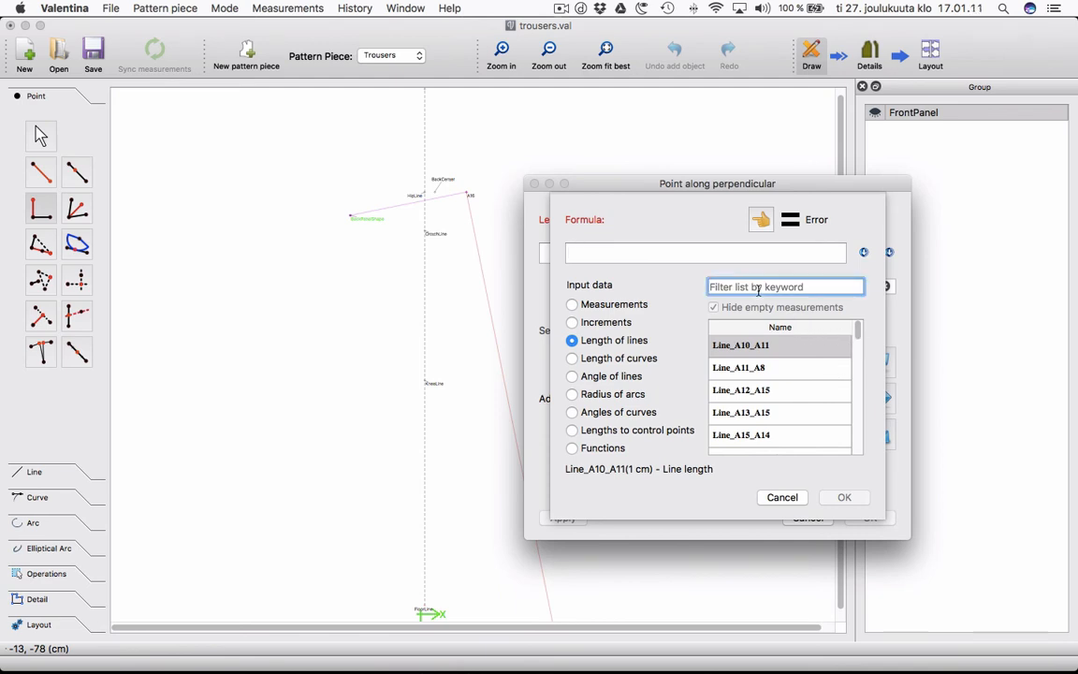
type("a16")
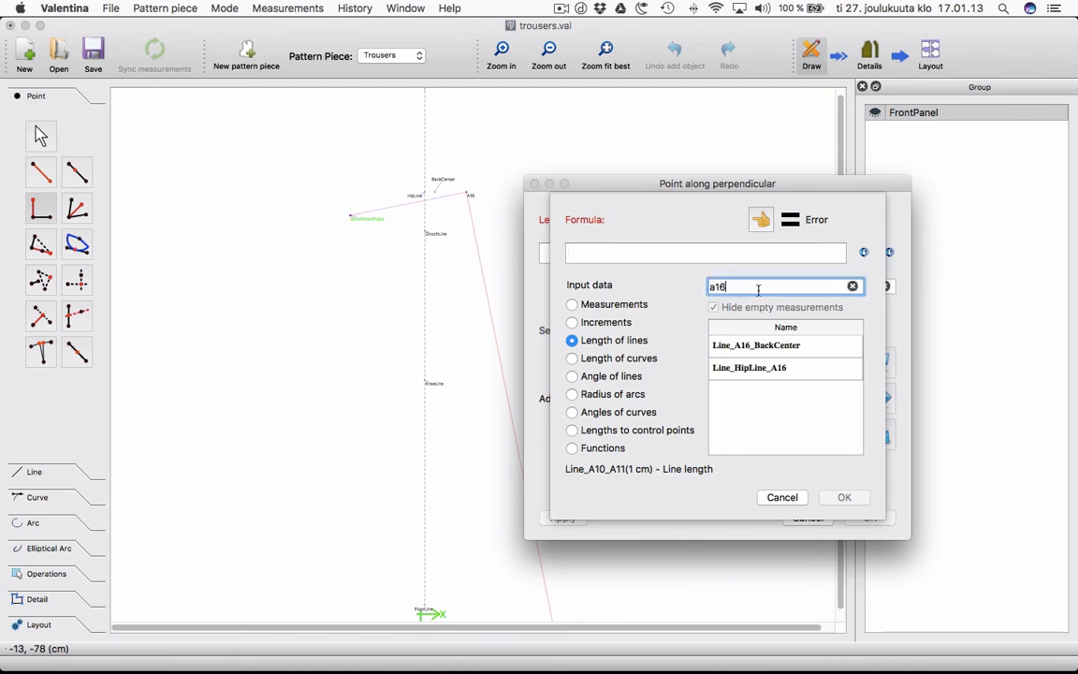
left_click(775, 347)
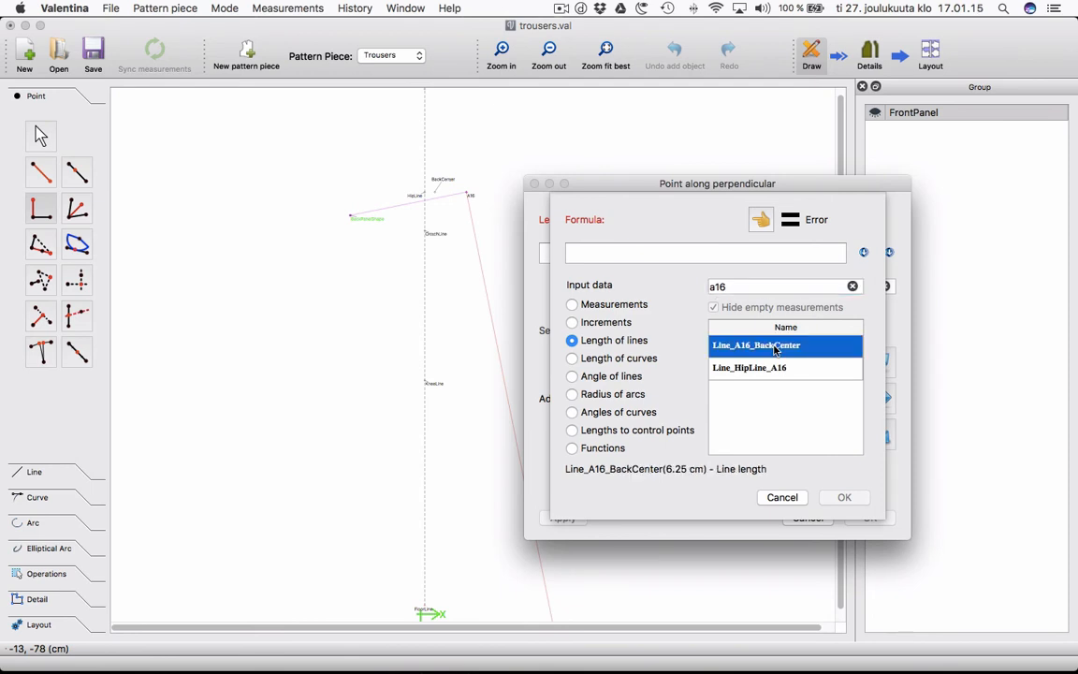
double_click(775, 347)
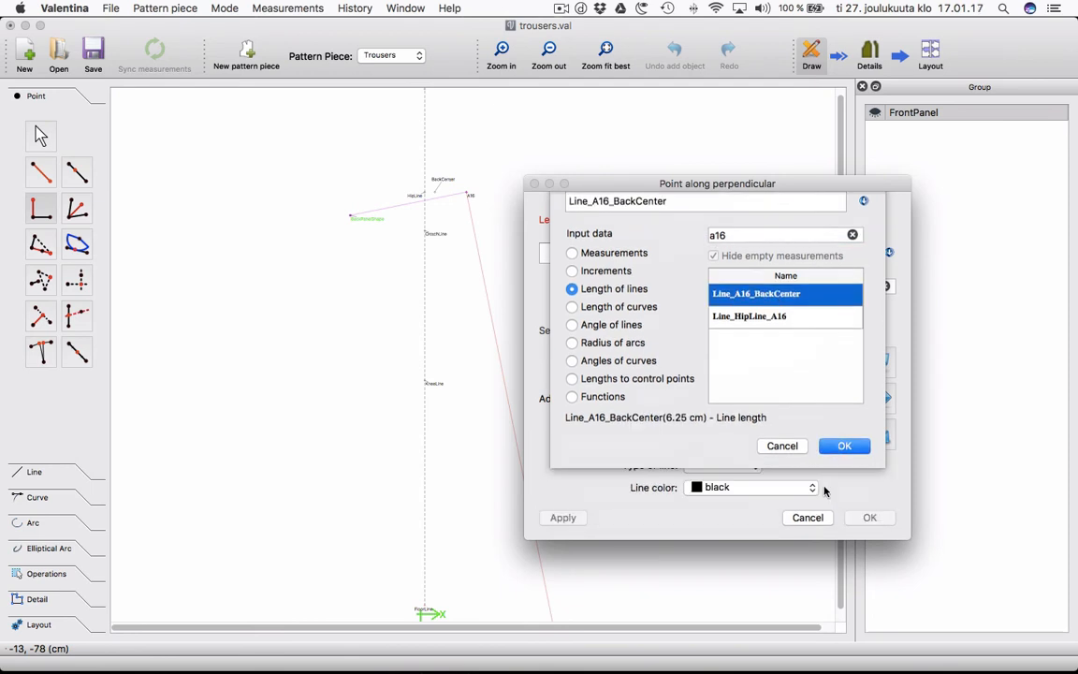
key("Return")
Create the perpendicular point at A16 with a short-dashed line and an additional angle of 180 degrees.
left_click(756, 466)
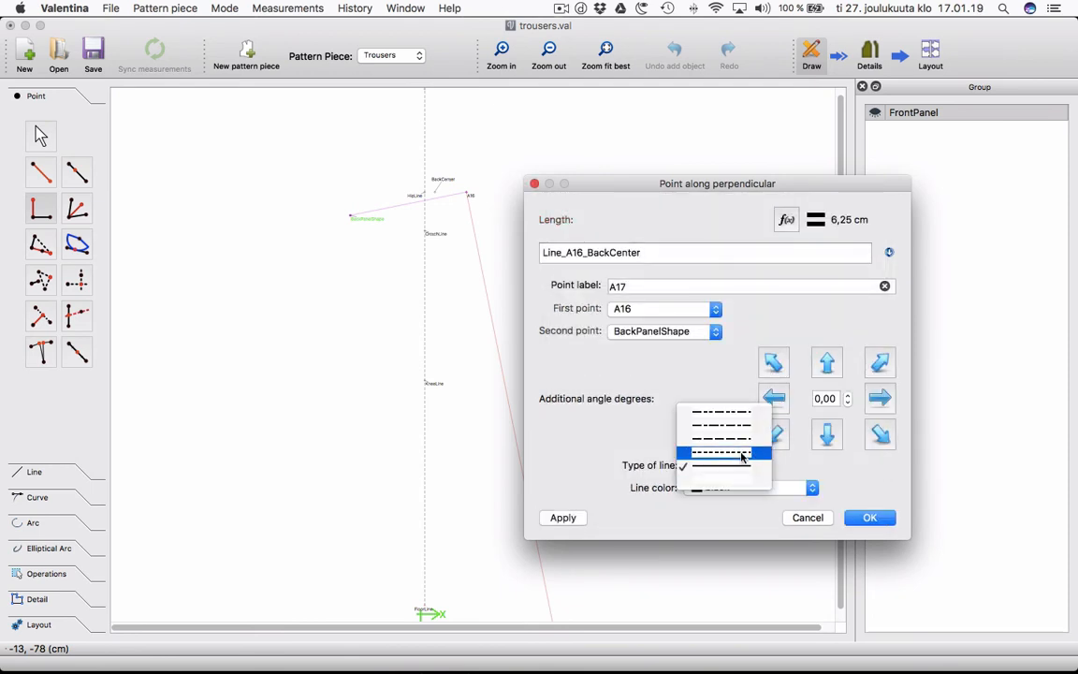
left_click(739, 448)
left_click(775, 397)
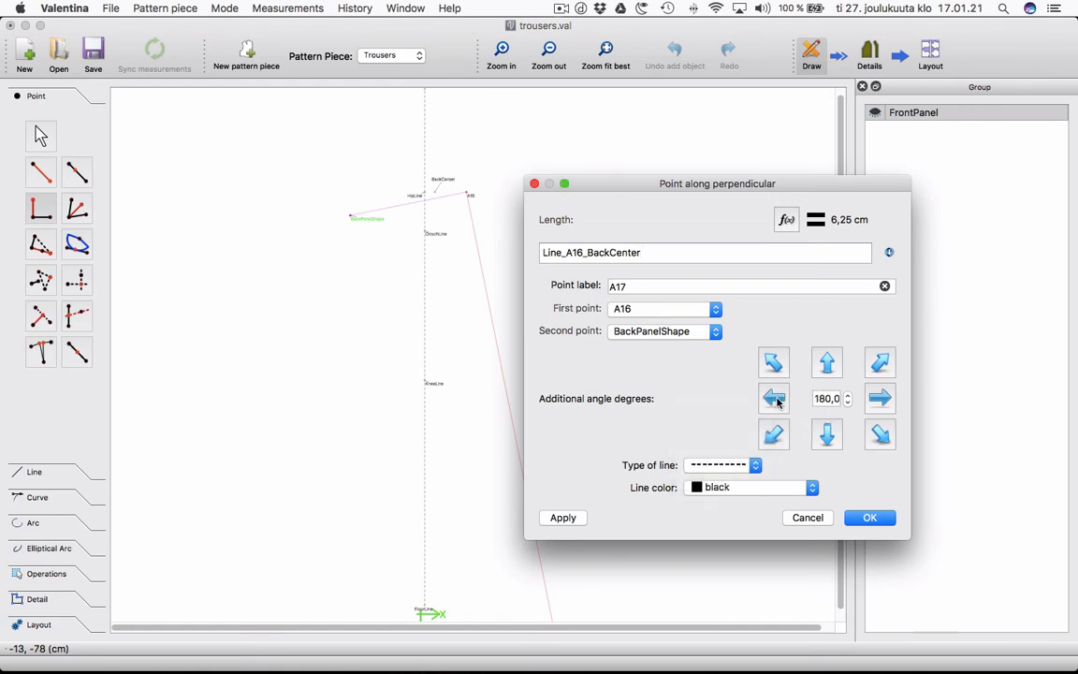
left_click(863, 522)
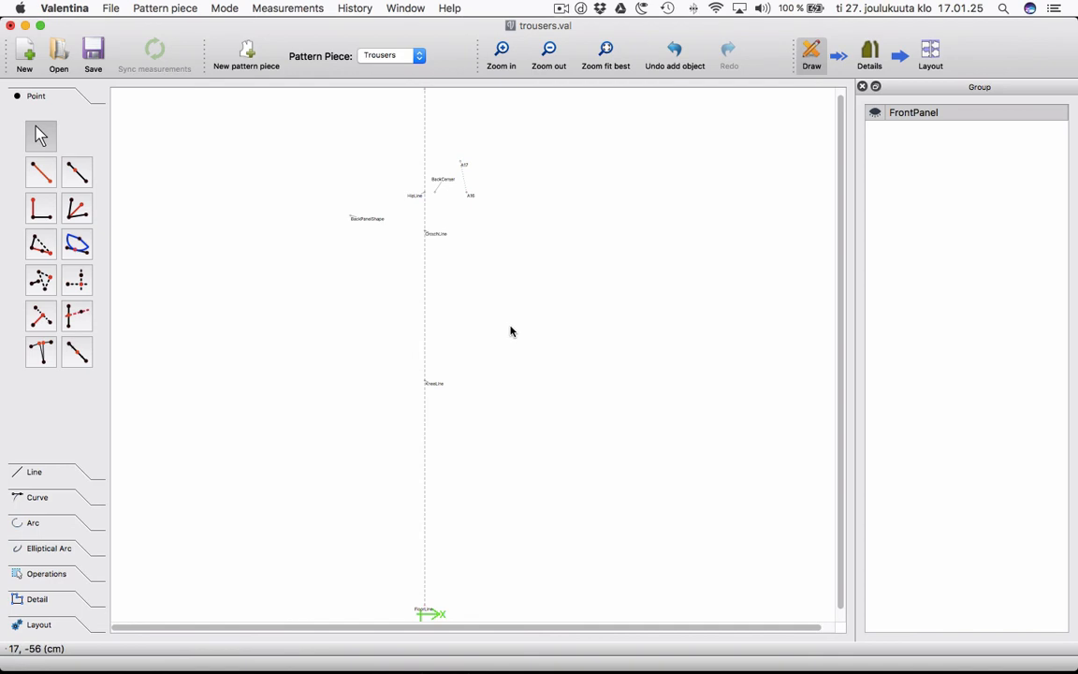
left_click(43, 249)
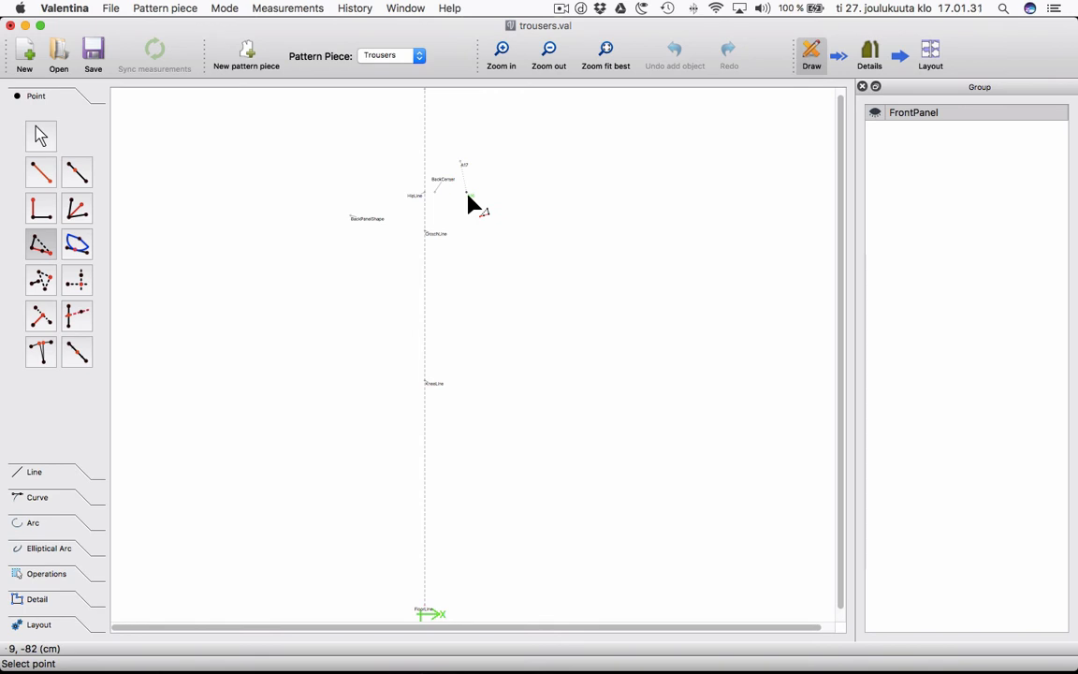
left_click(469, 197)
key("Escape")
Begin a special point on shoulder from A17 on the line A16 to HipLine, with the increment #BackPanelWidth as its length.
left_click(41, 245)
left_click(469, 197)
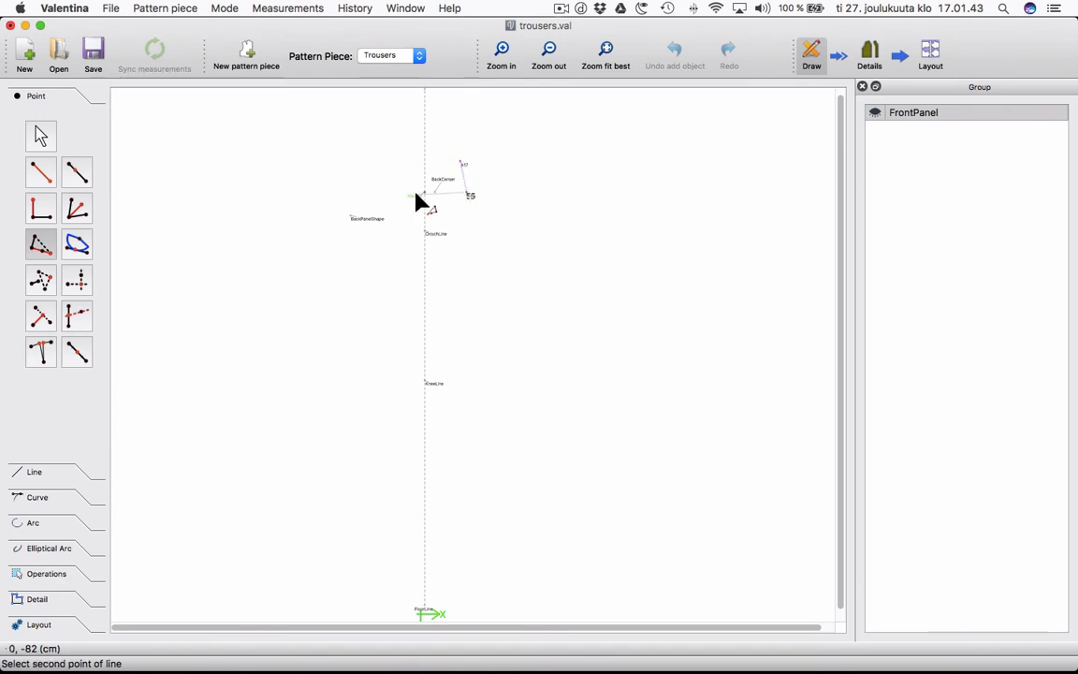
left_click(421, 197)
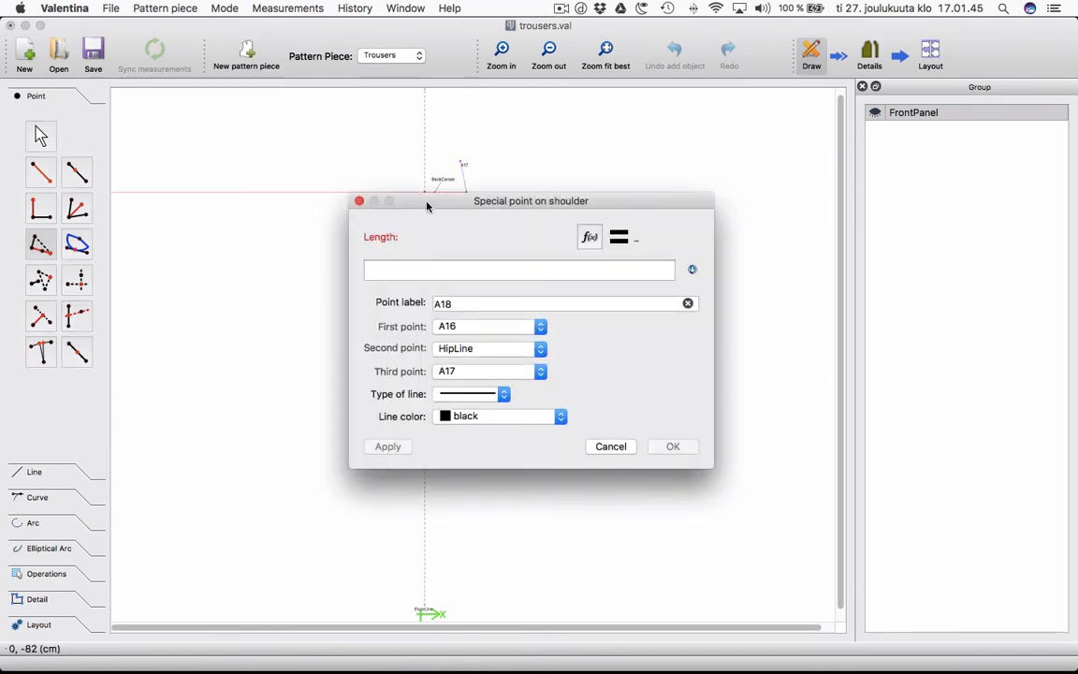
left_click(591, 239)
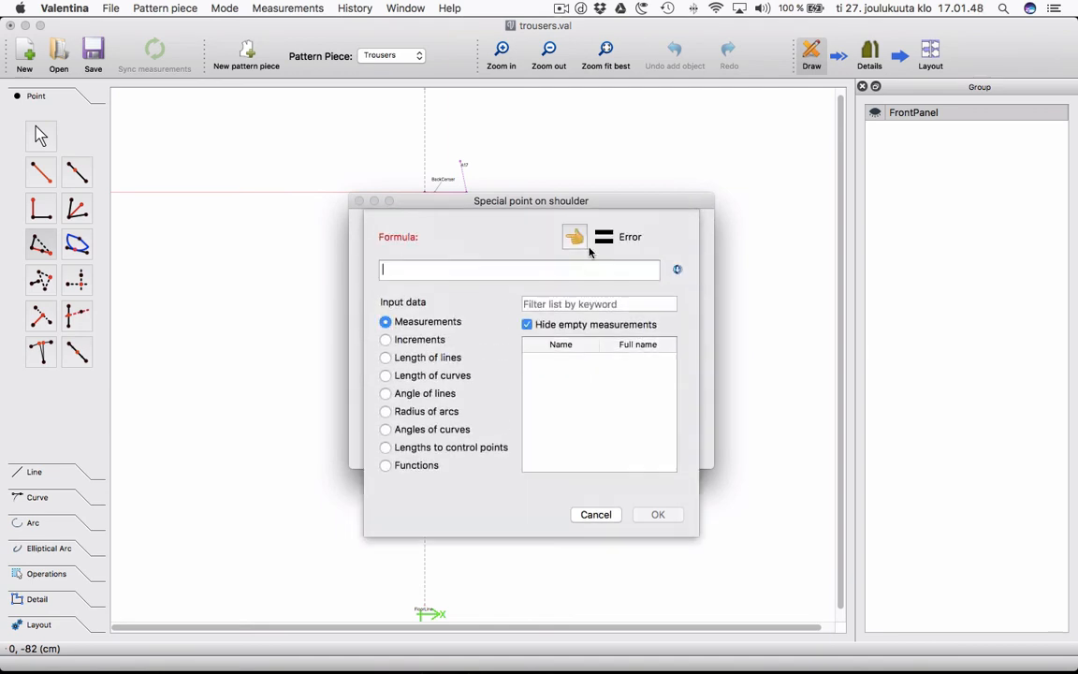
left_click(413, 342)
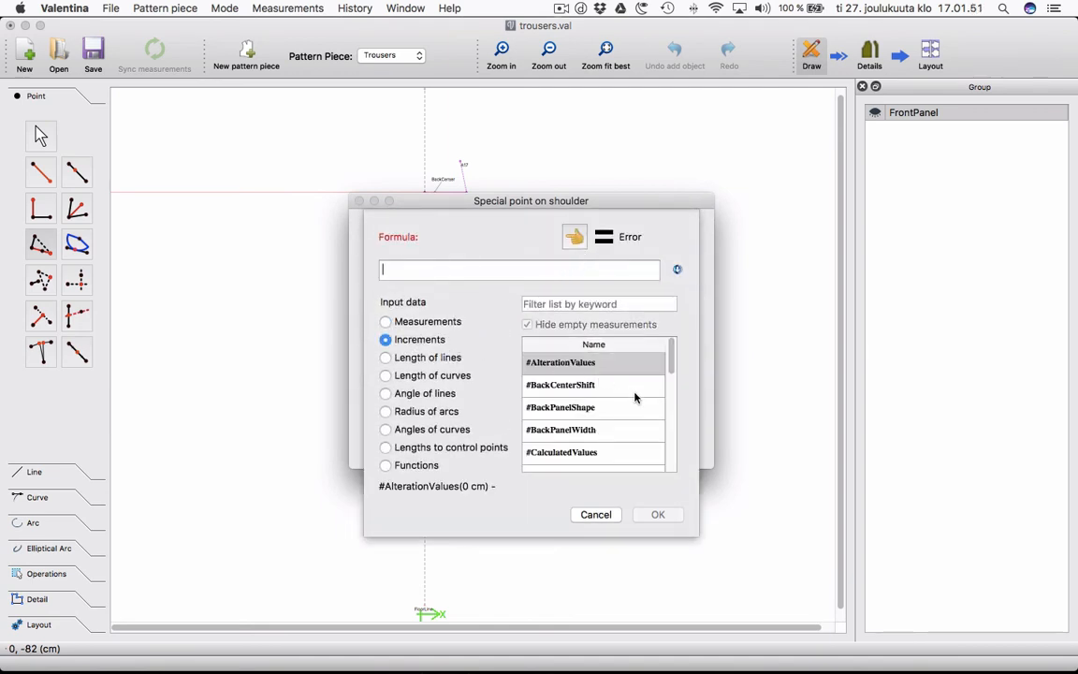
left_click(620, 431)
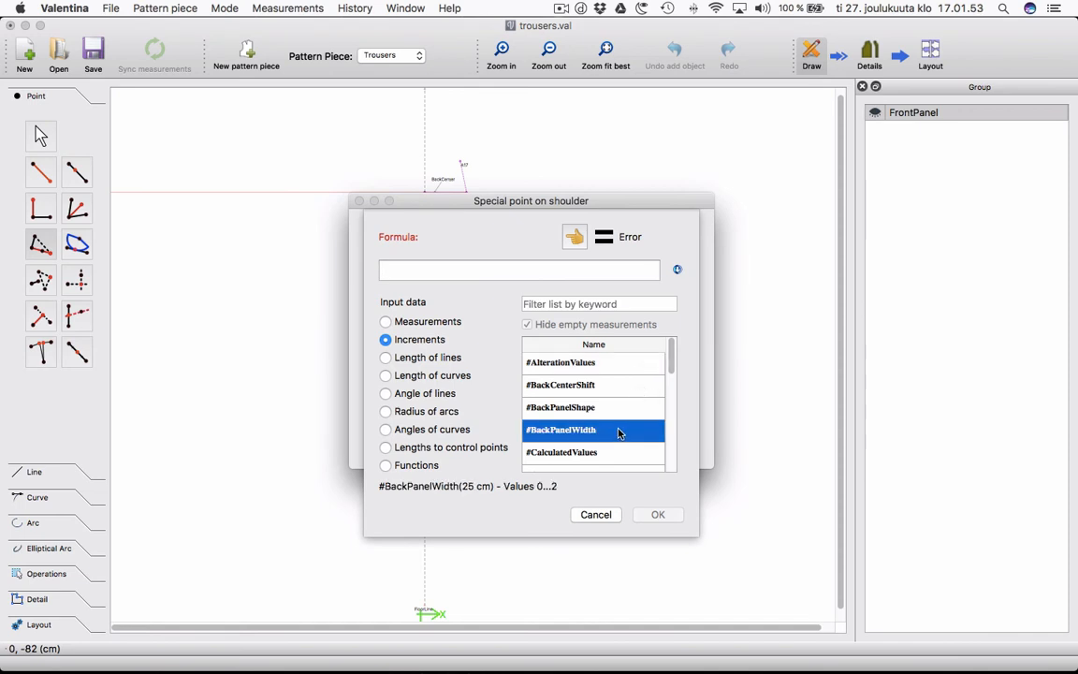
double_click(618, 431)
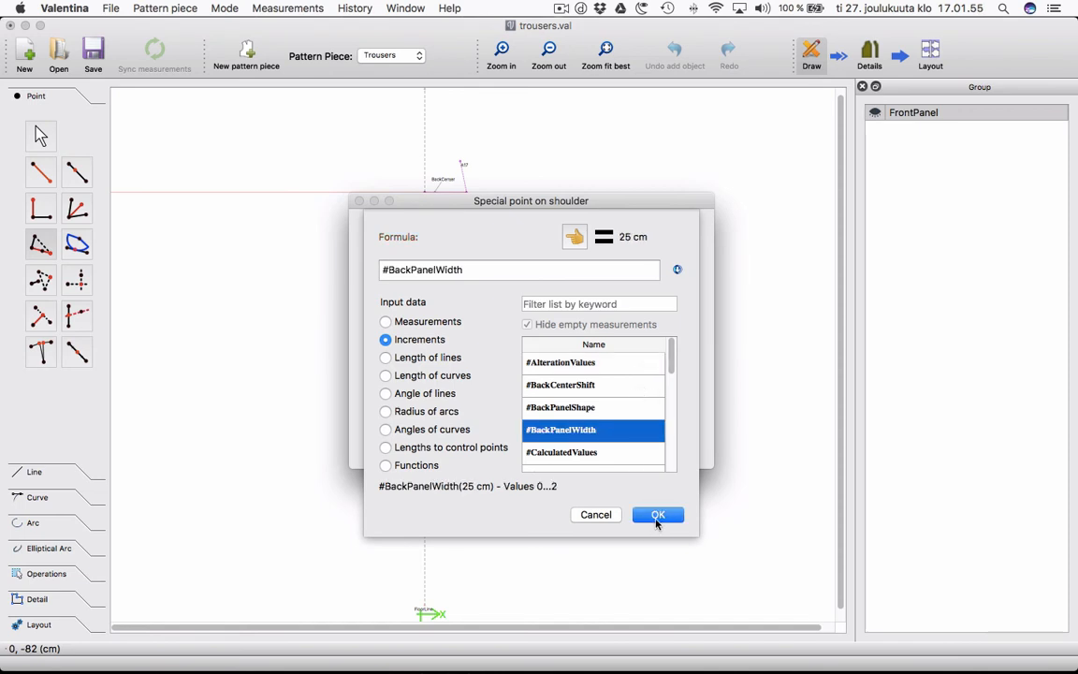
left_click(656, 516)
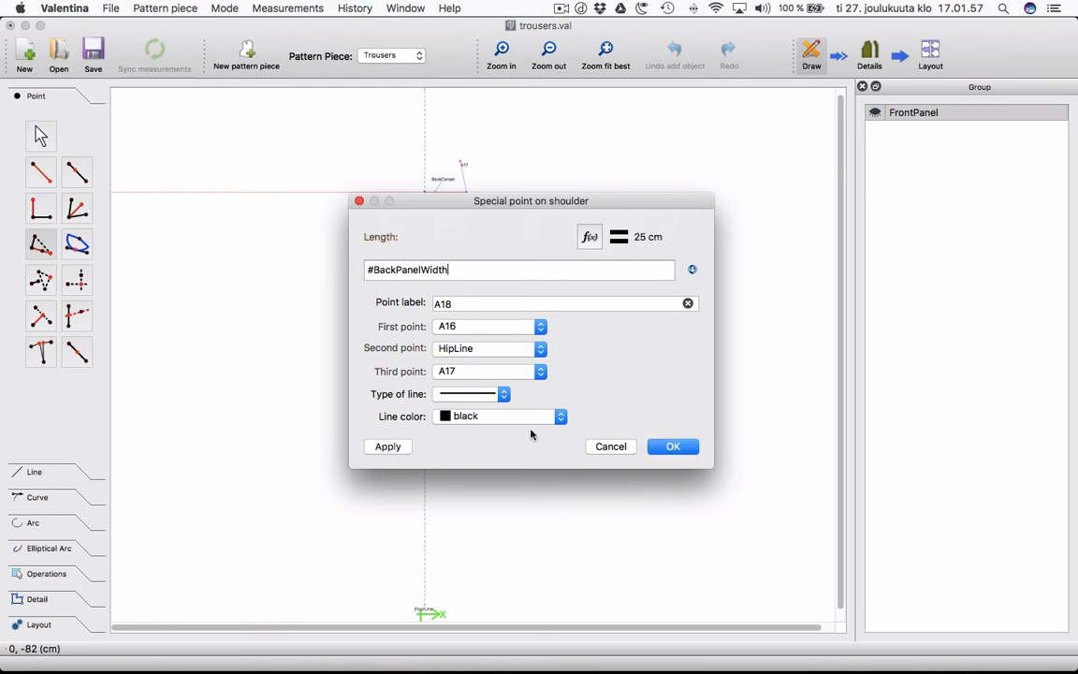
Give the special point on shoulder a short-dashed line, choose its line color and create the point.
left_click(503, 395)
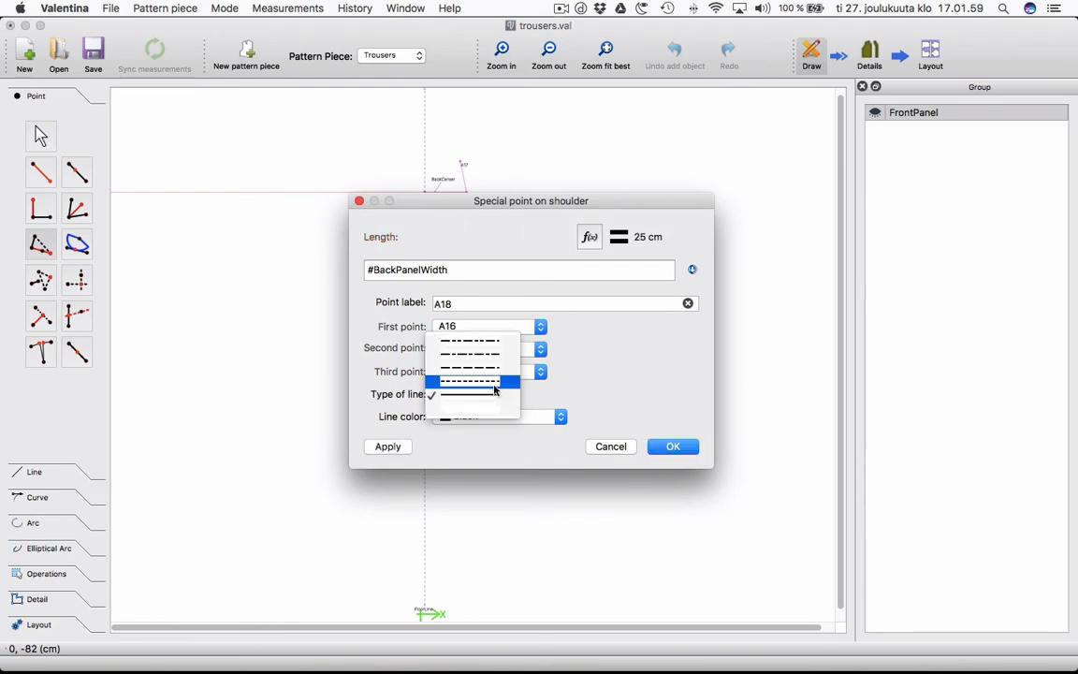
left_click(496, 383)
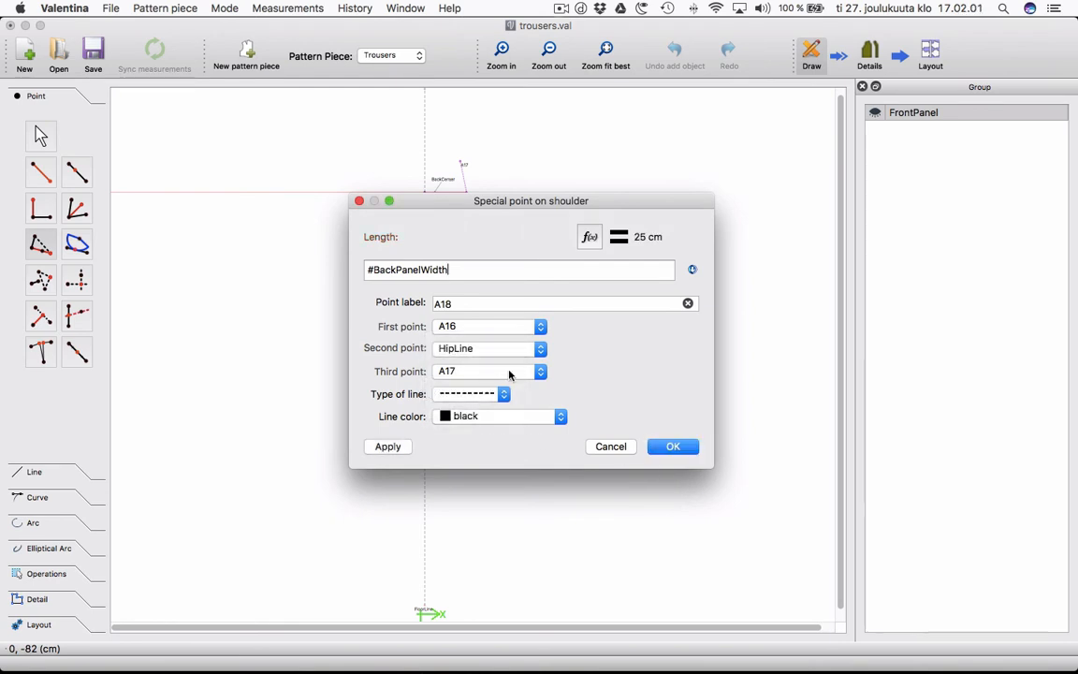
left_click(560, 416)
left_click(527, 433)
left_click(670, 448)
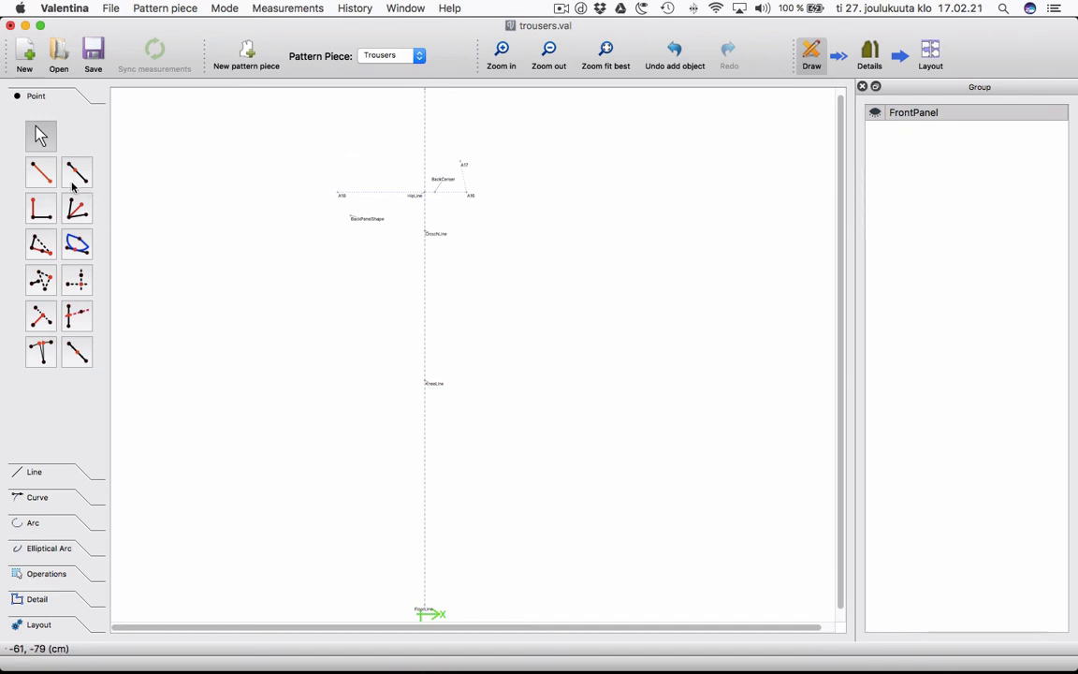
Add a point at distance along the line from A18 to BackCenter with the length formula CurrentLength*2, and show the FrontPanel group.
left_click(77, 363)
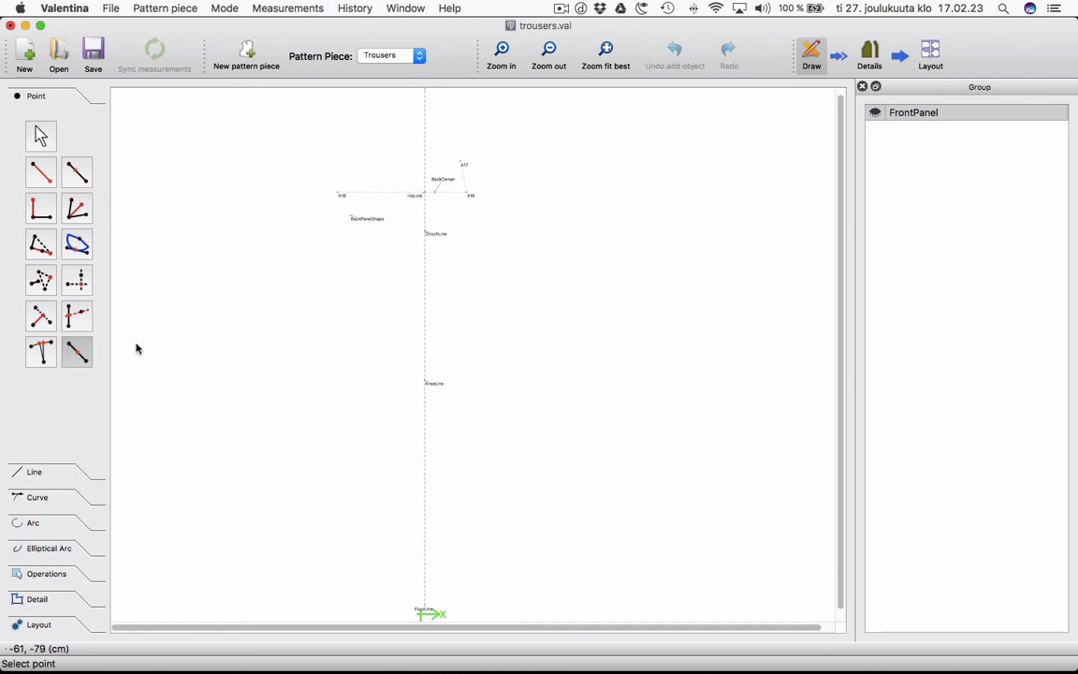
left_click(341, 195)
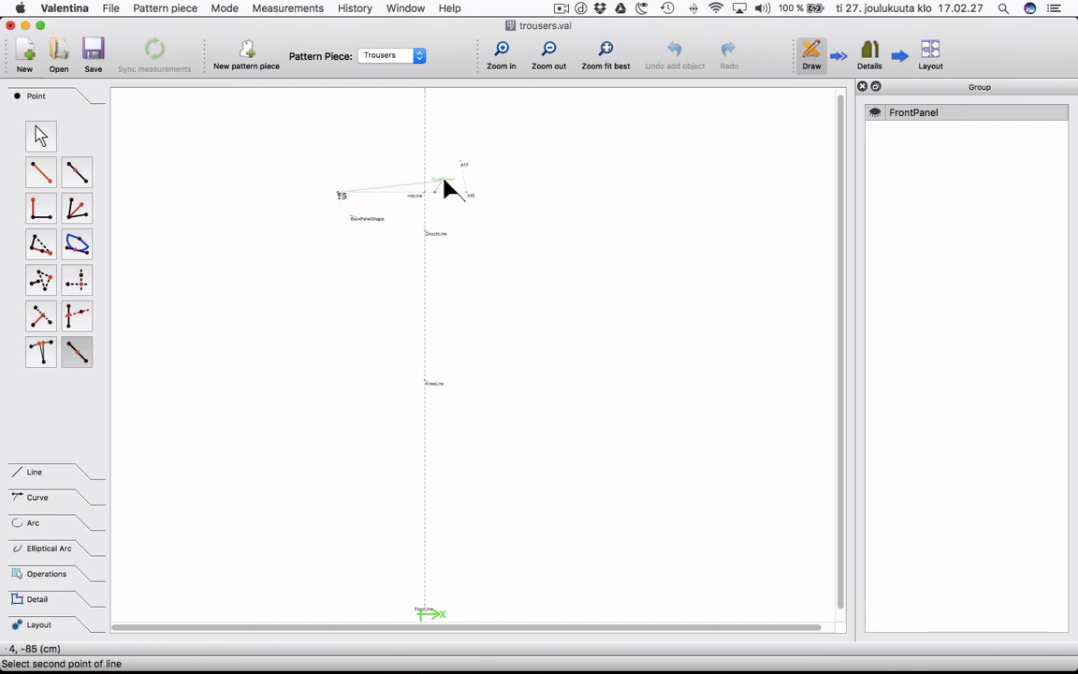
left_click(445, 183)
type("/2")
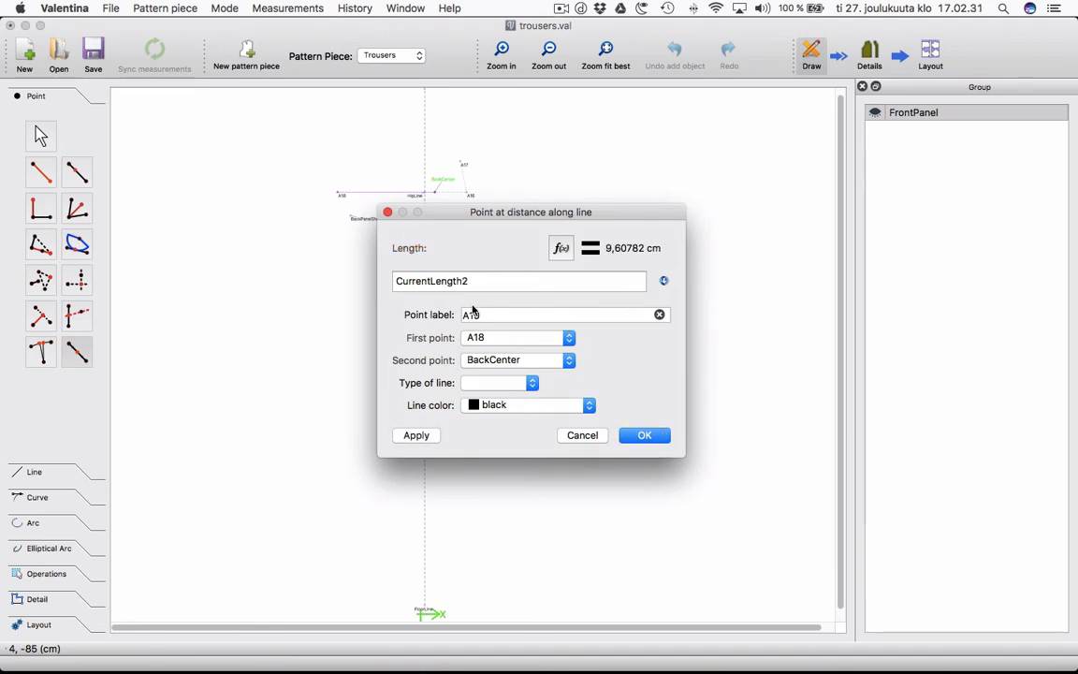
type("*")
left_click(644, 436)
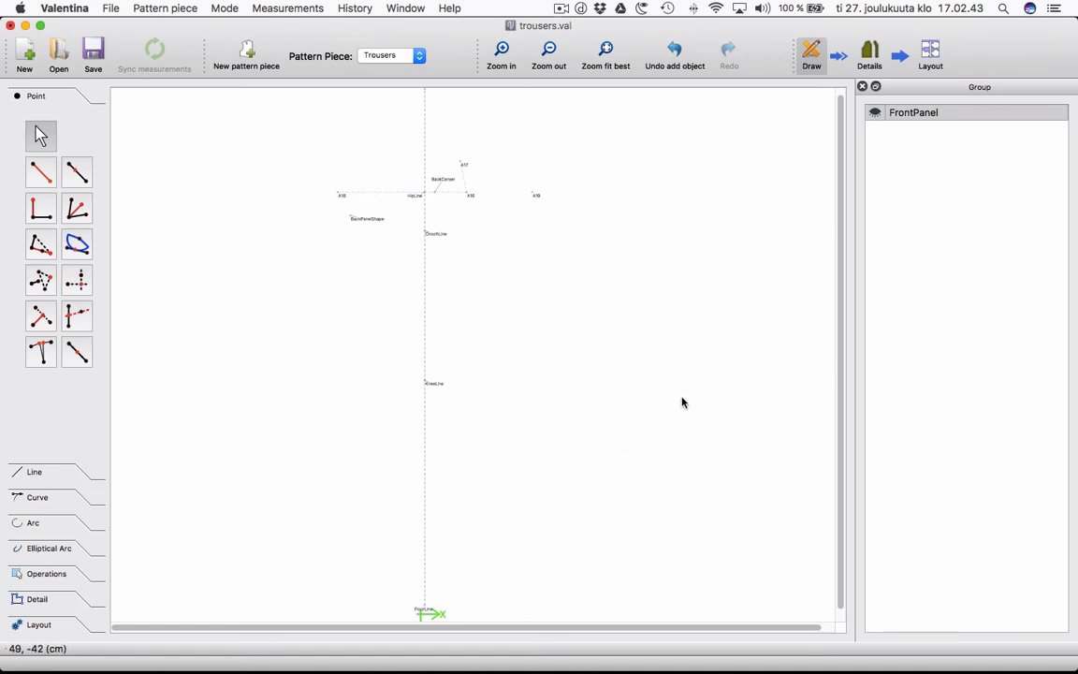
left_click(877, 114)
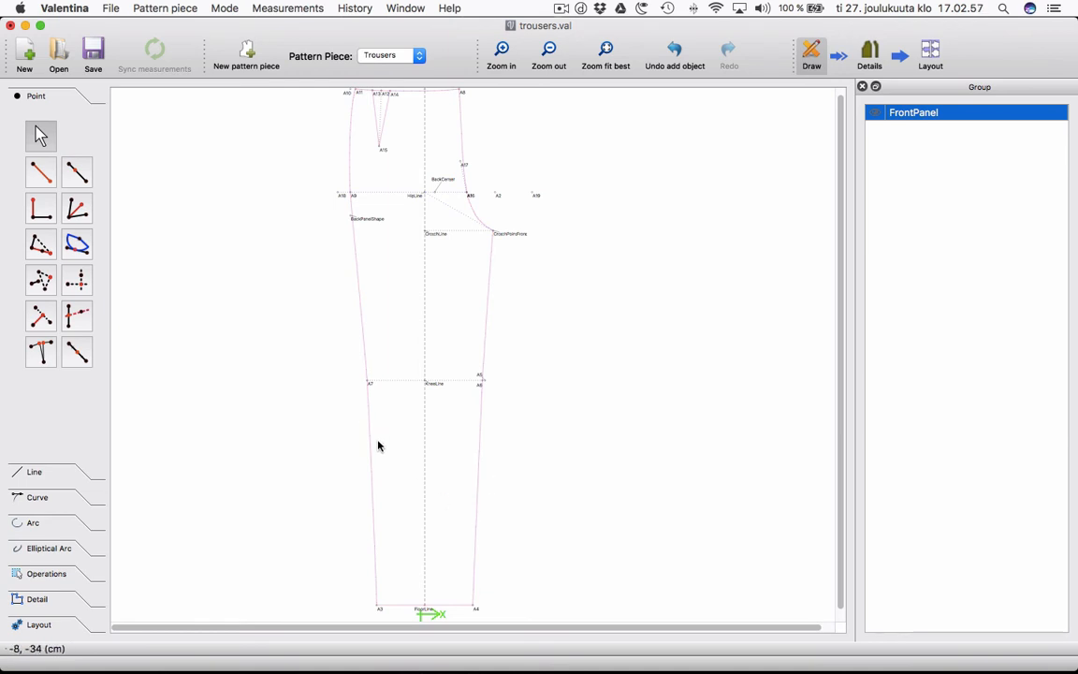
Begin a point at distance along the line from FloorLine to A4.
left_click(507, 49)
left_click(506, 49)
left_click(506, 48)
left_click(506, 48)
left_click(506, 49)
left_click(507, 49)
left_click(506, 48)
double_click(505, 48)
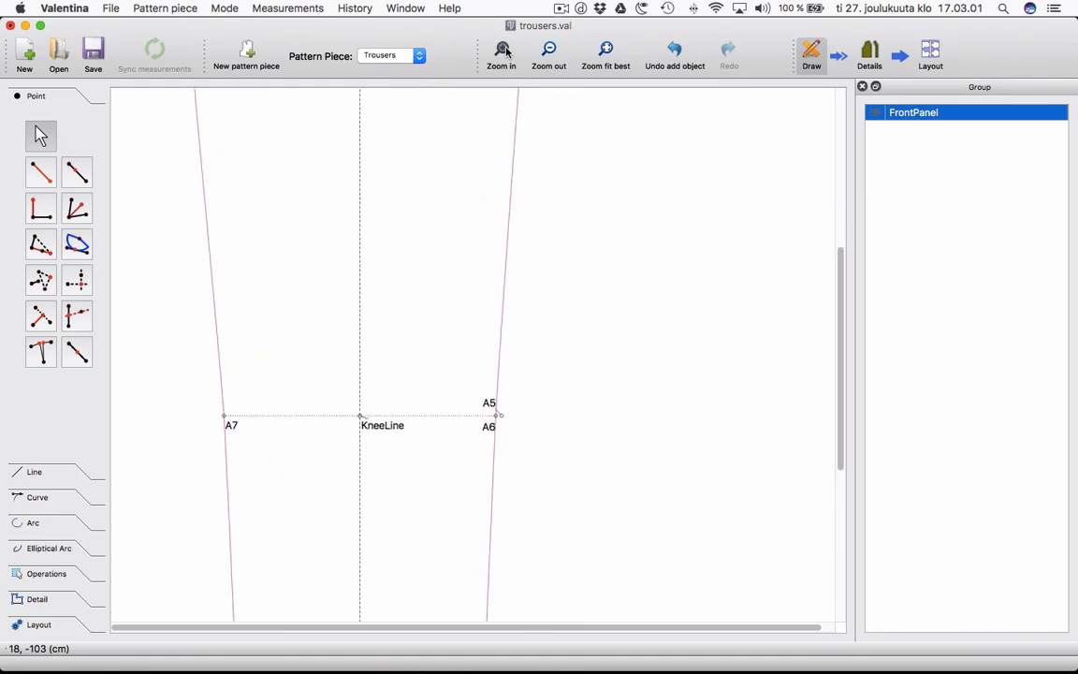
left_click_drag(833, 332, 693, 561)
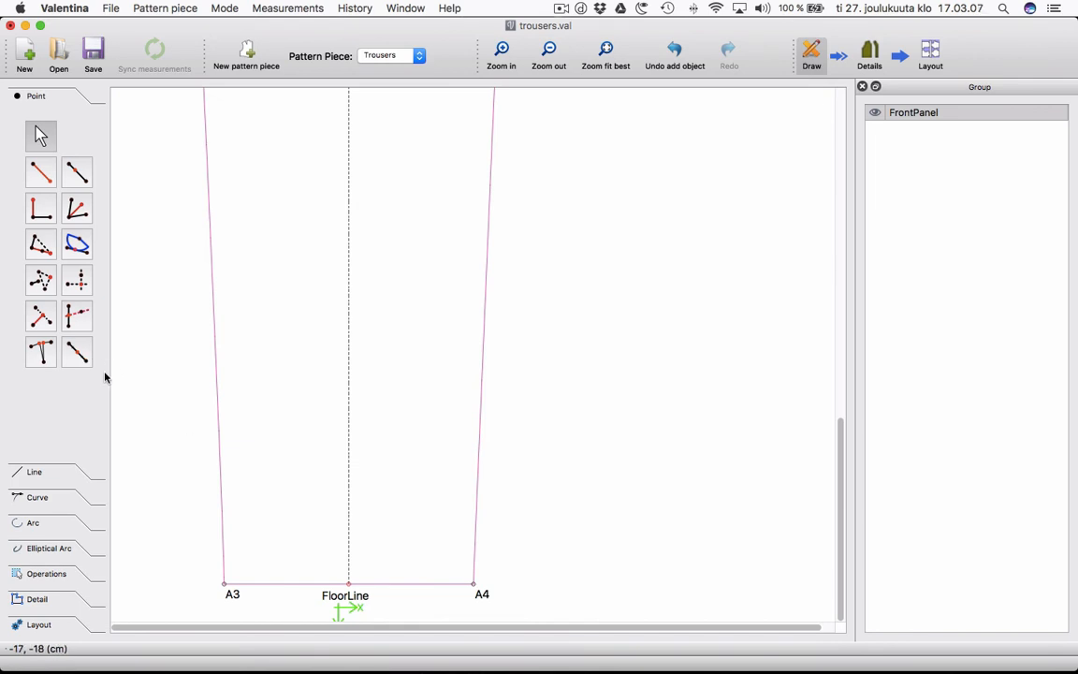
left_click(77, 352)
left_click(354, 595)
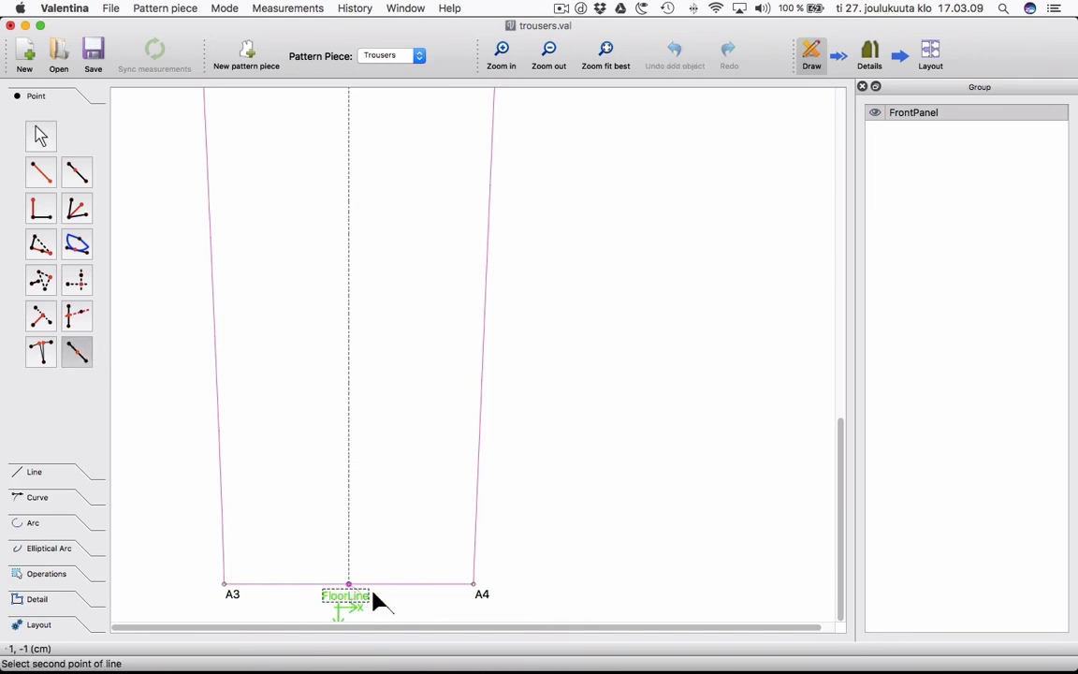
left_click(477, 589)
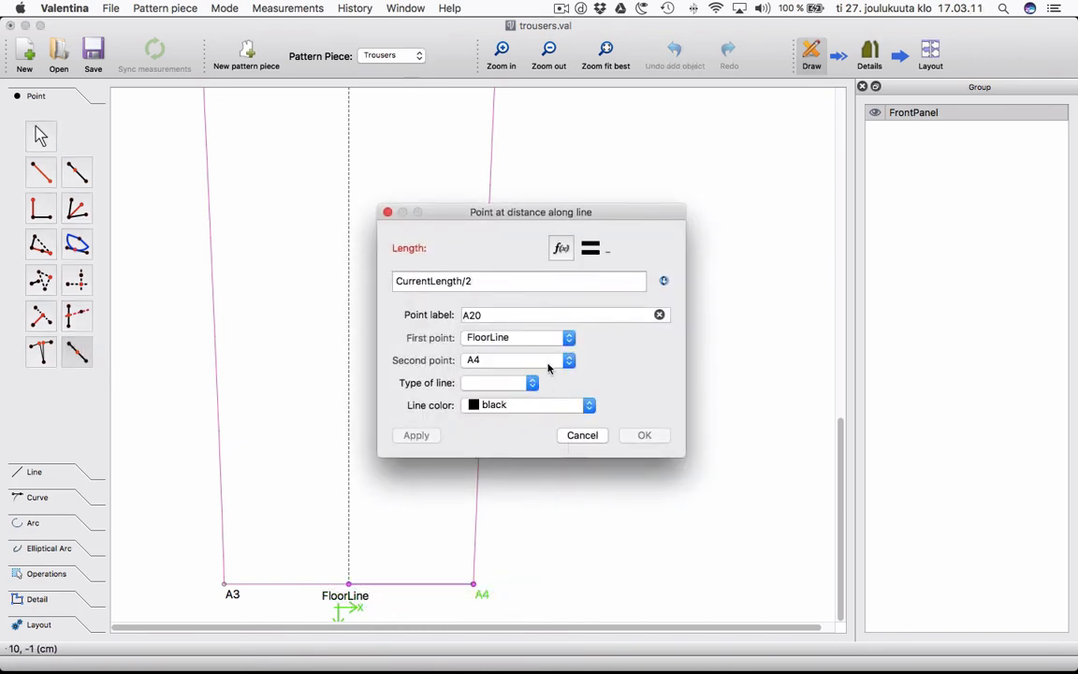
Set the new point's length formula to CurrentLength+#FrontBackDifference and open its line type choices.
left_click(560, 248)
key("BackSpace")
key("BackSpace")
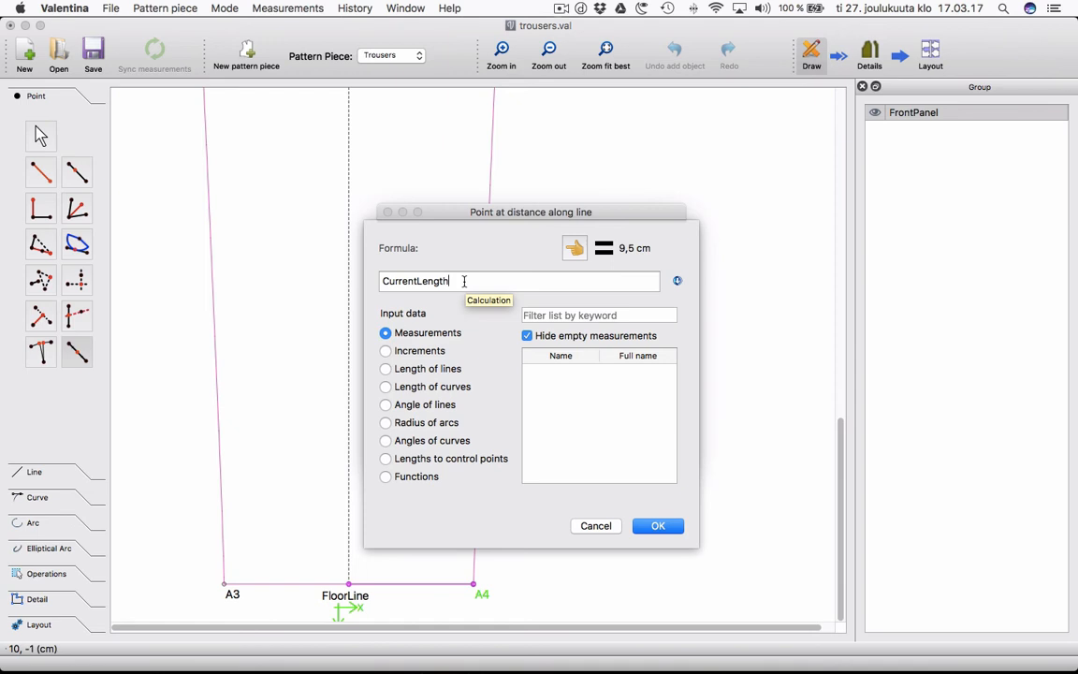
left_click(412, 351)
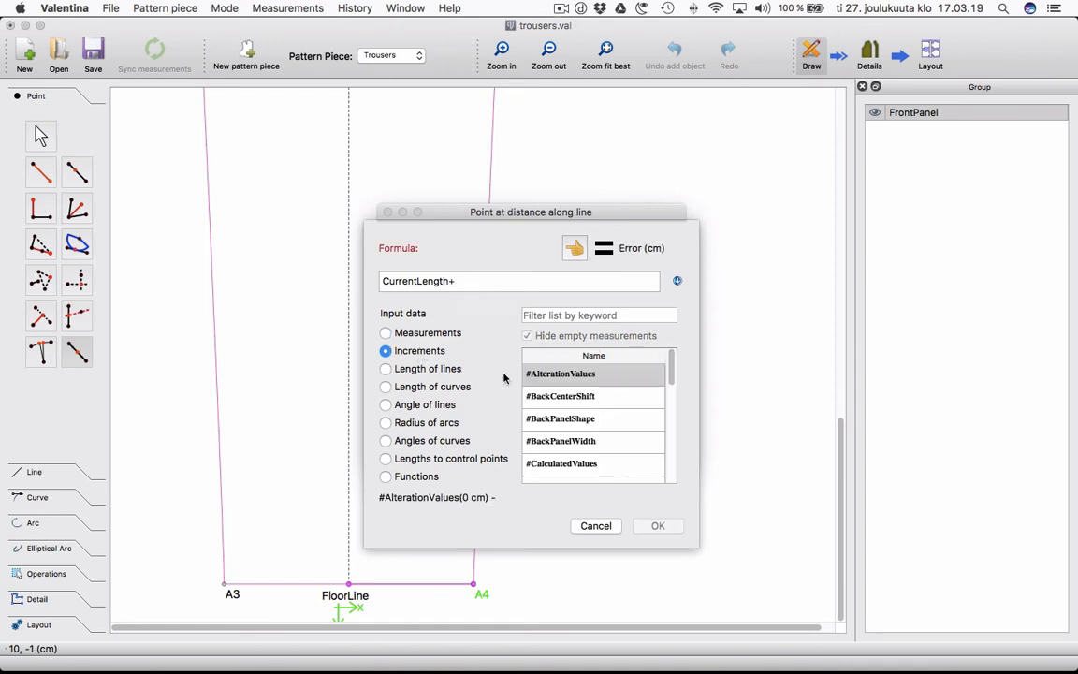
left_click(573, 316)
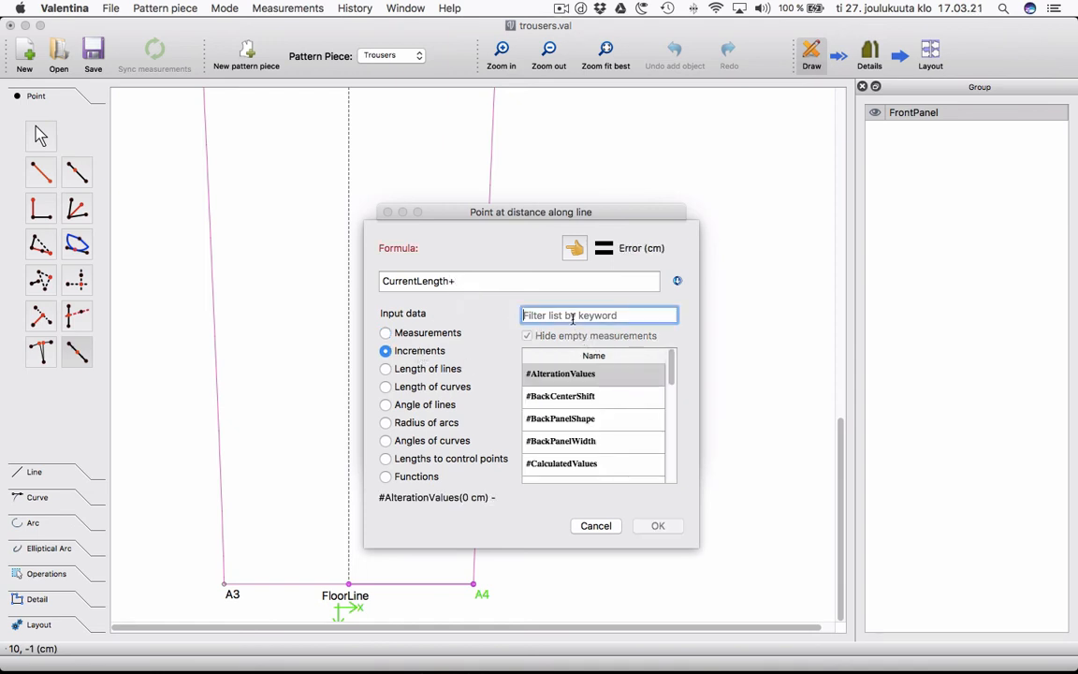
type("di")
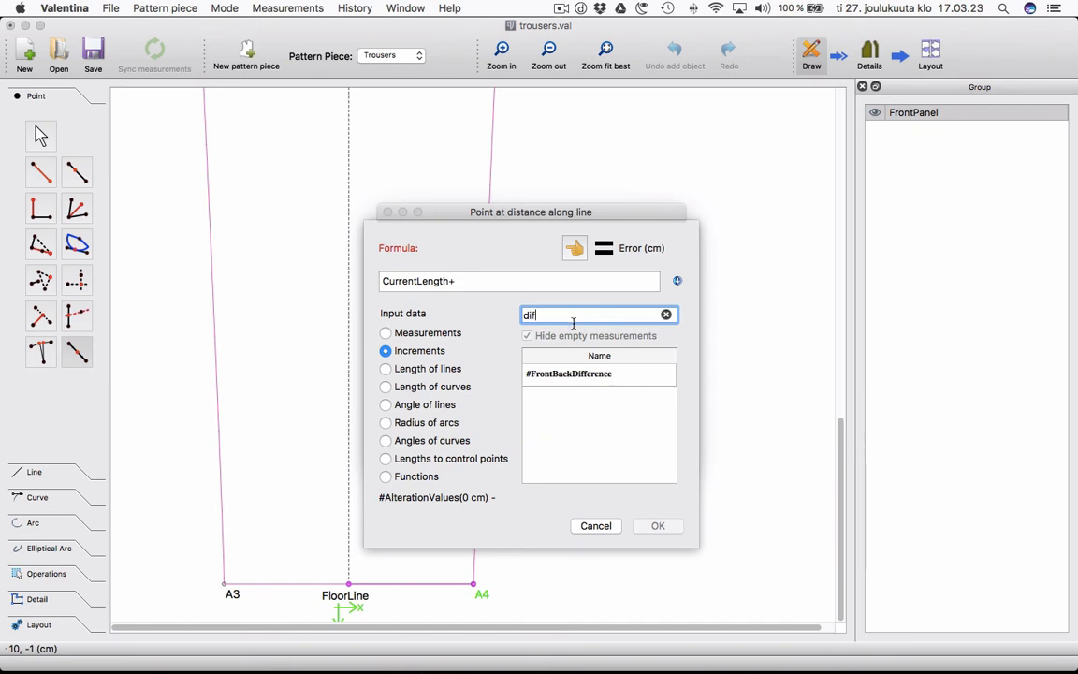
type("f")
left_click(588, 374)
double_click(588, 374)
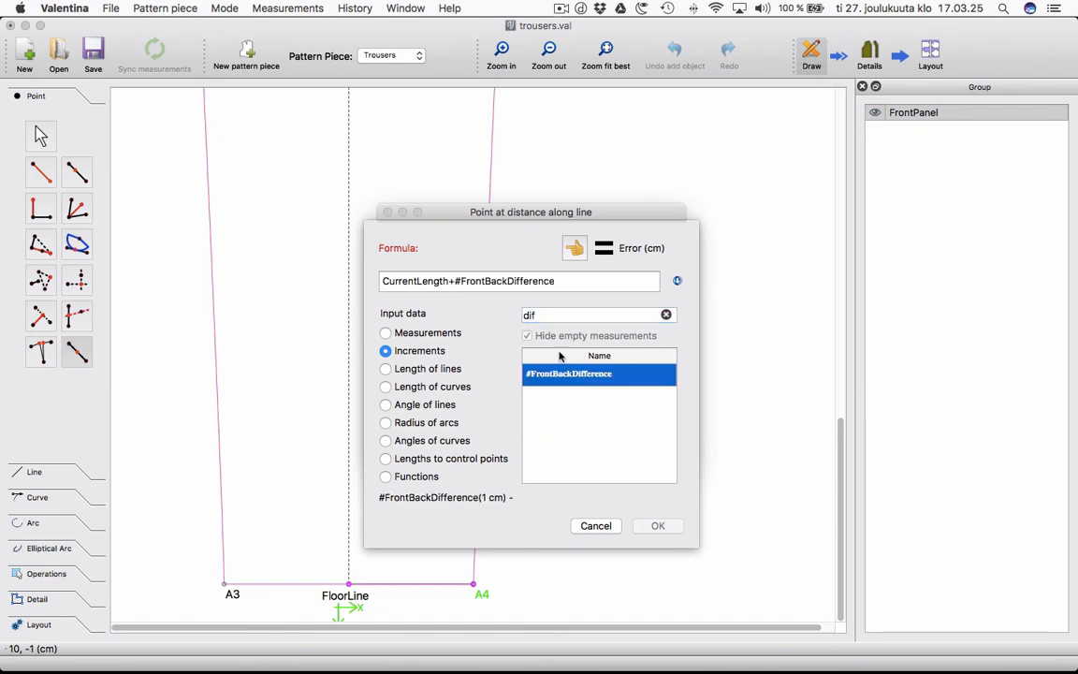
left_click_drag(565, 281, 378, 278)
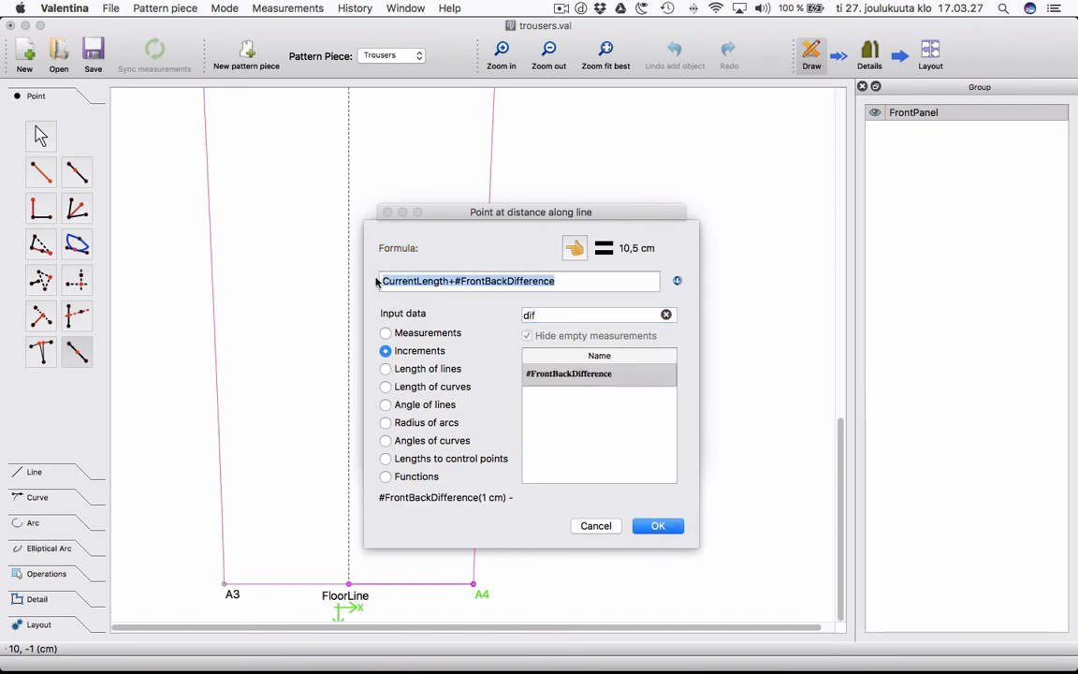
left_click(666, 529)
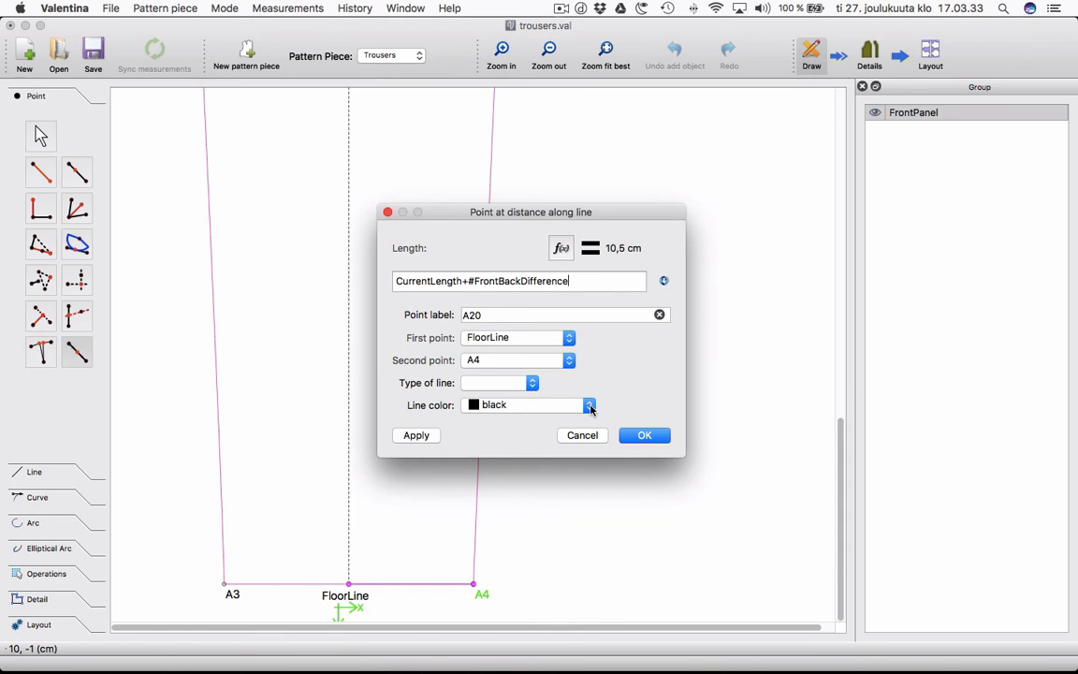
left_click(496, 383)
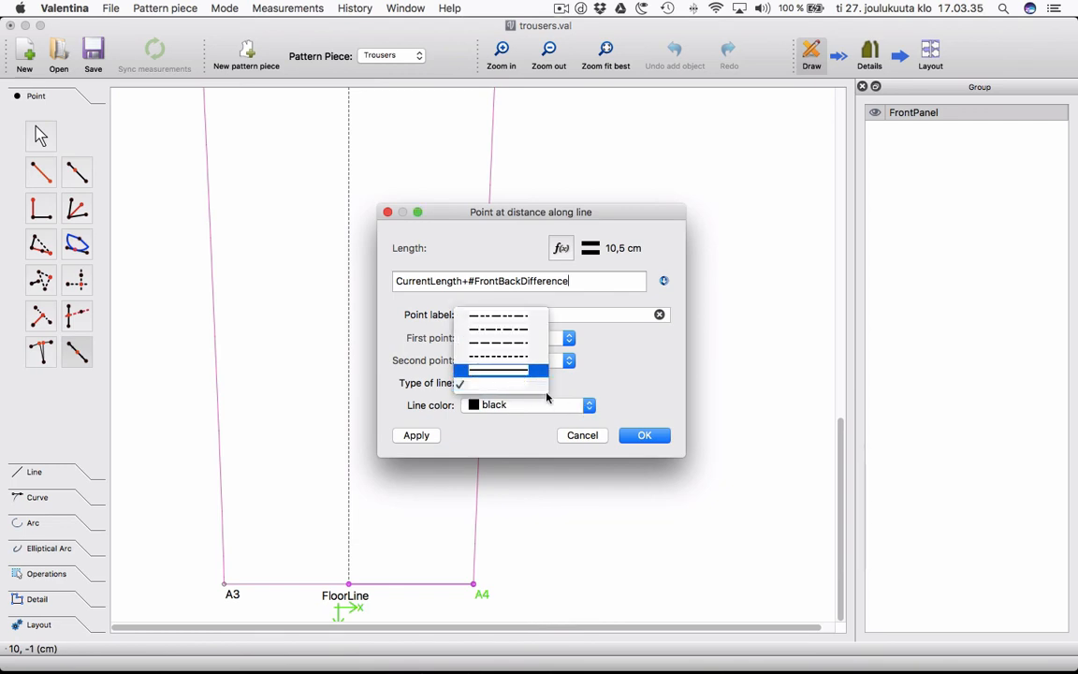
Finish the point beyond A4 on the floor line with a solid dark violet line, and move the A4 label clear of the new label.
left_click(548, 398)
left_click(548, 404)
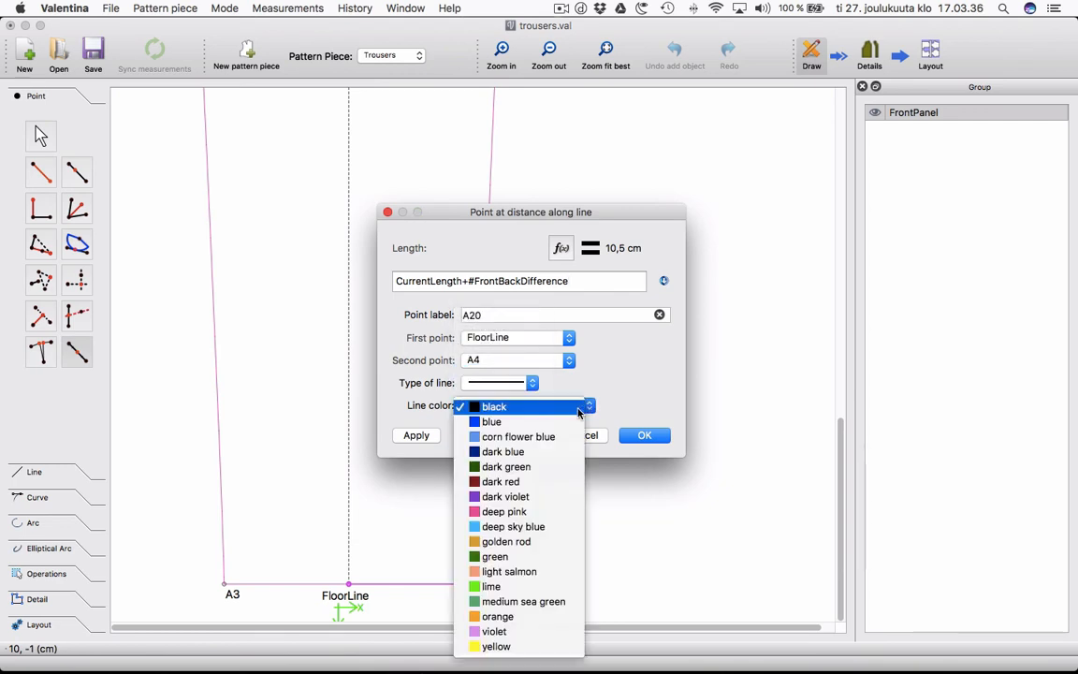
left_click(543, 496)
left_click(644, 435)
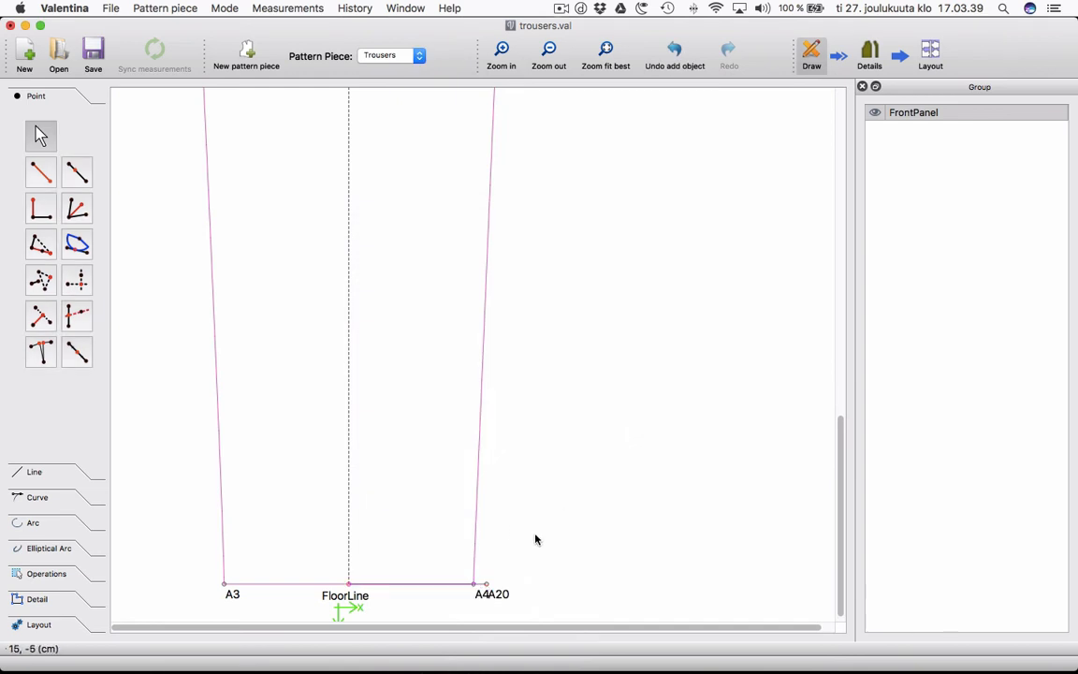
left_click_drag(488, 602, 481, 354)
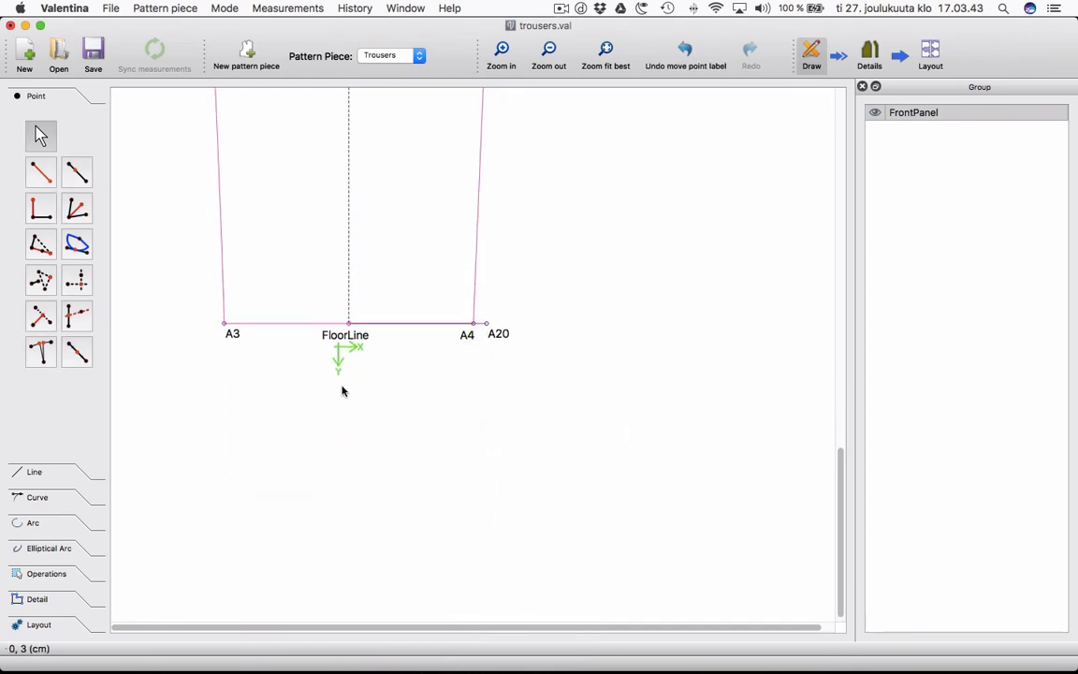
Define a point at distance along the line from FloorLine through A3, with length CurrentLength+#FrontBackDifference.
left_click(77, 173)
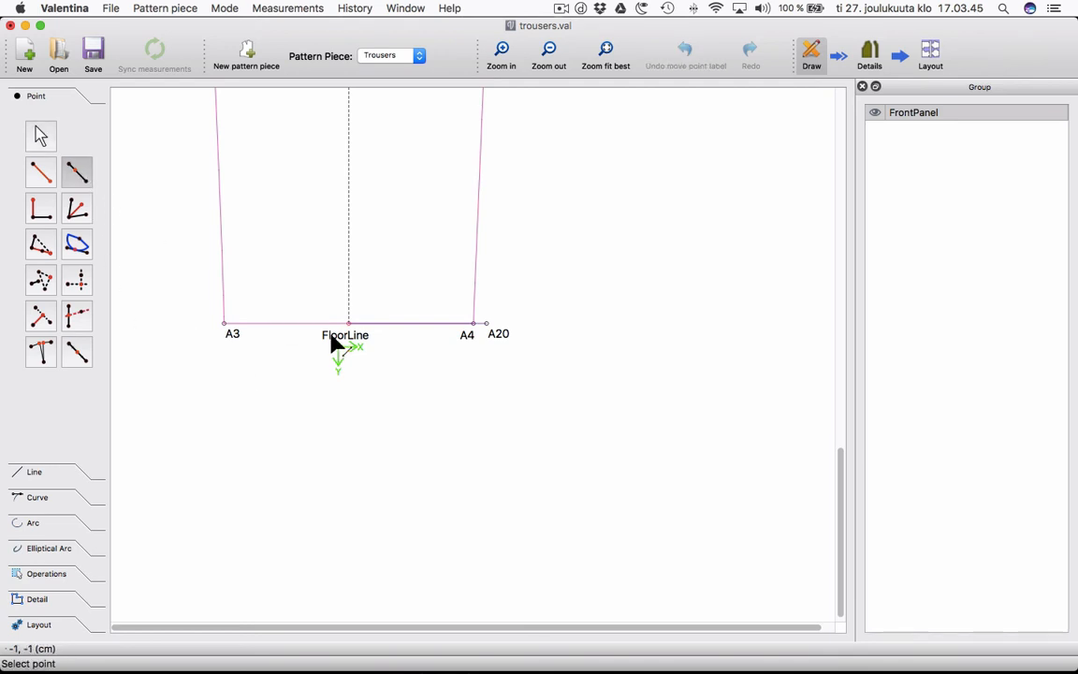
left_click(351, 339)
left_click(233, 336)
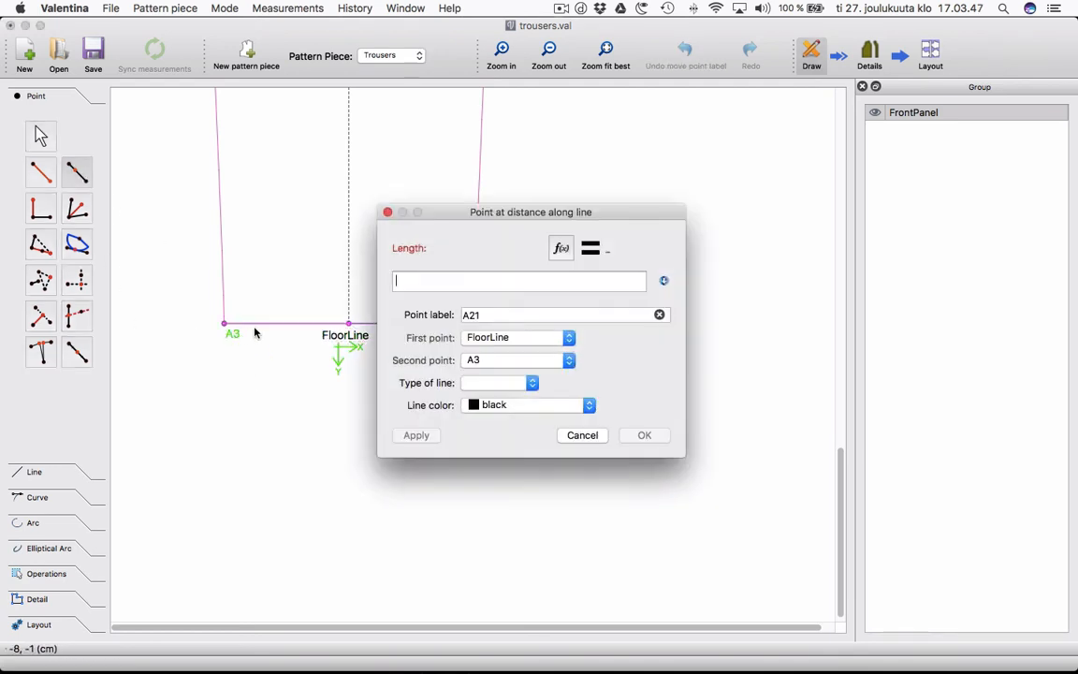
type("CurrentLength+#FrontBackDifference")
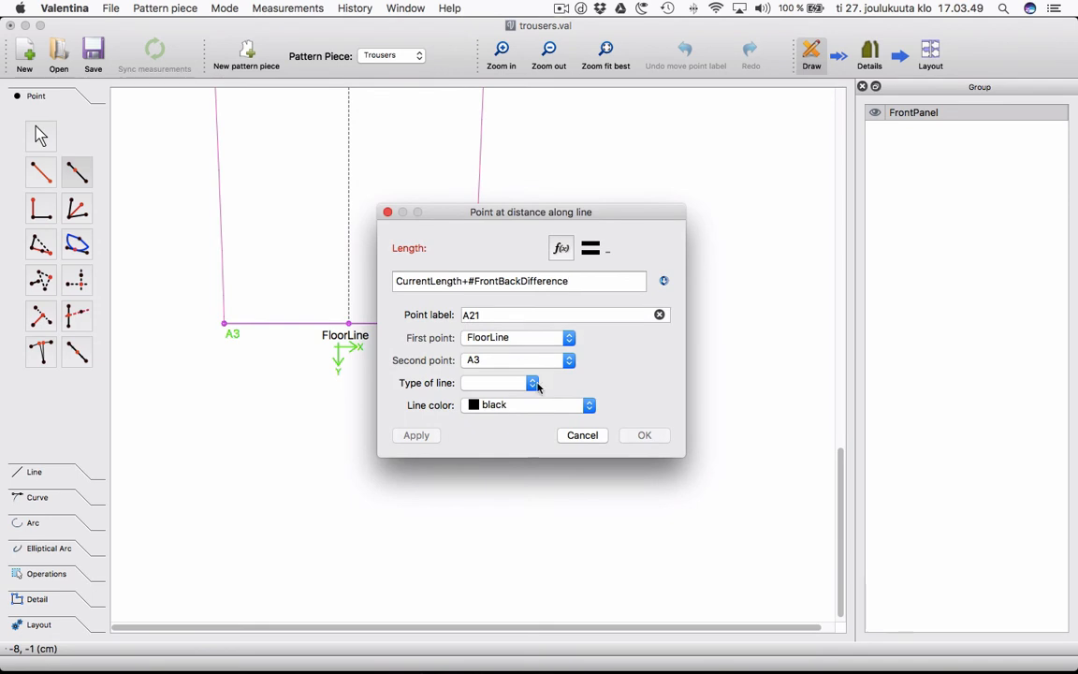
left_click(588, 409)
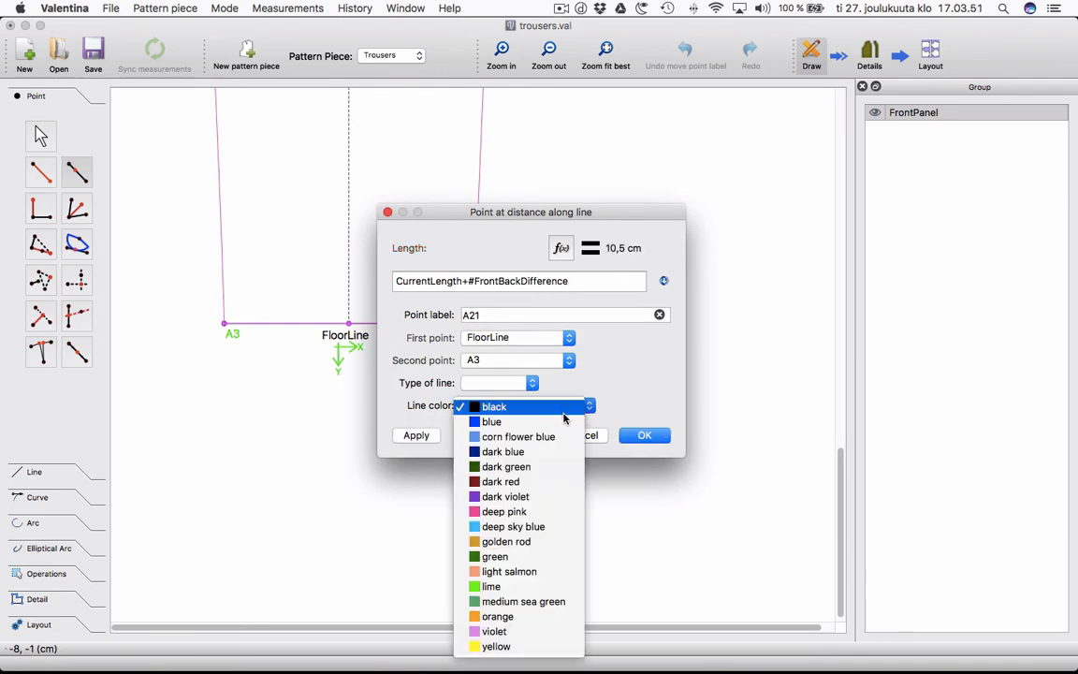
left_click(533, 481)
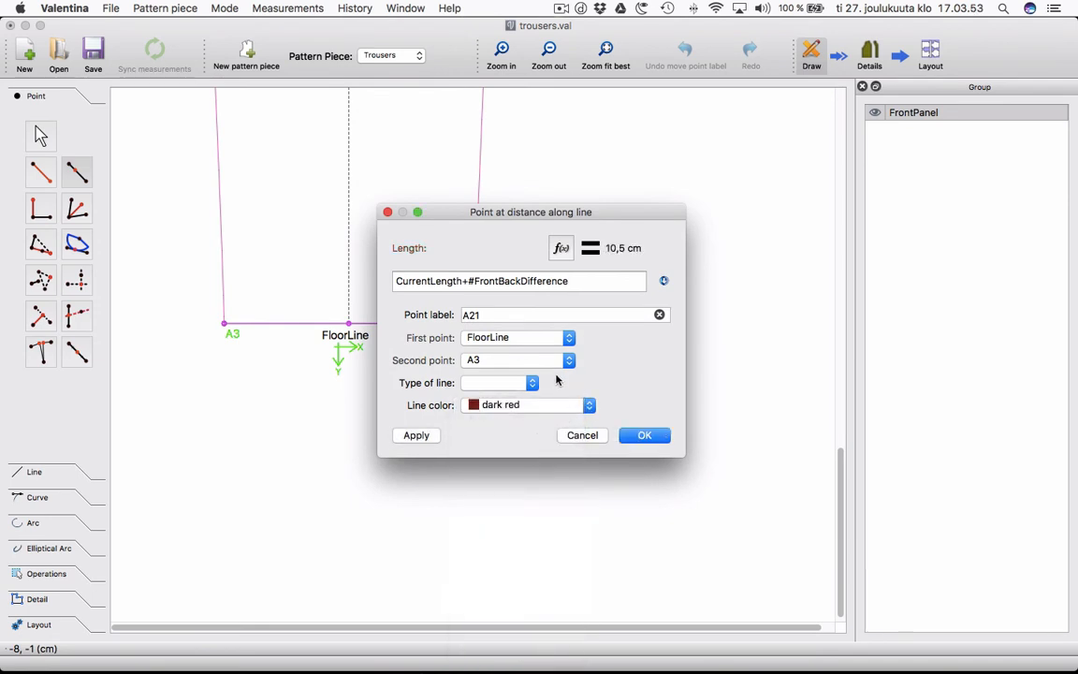
left_click(590, 405)
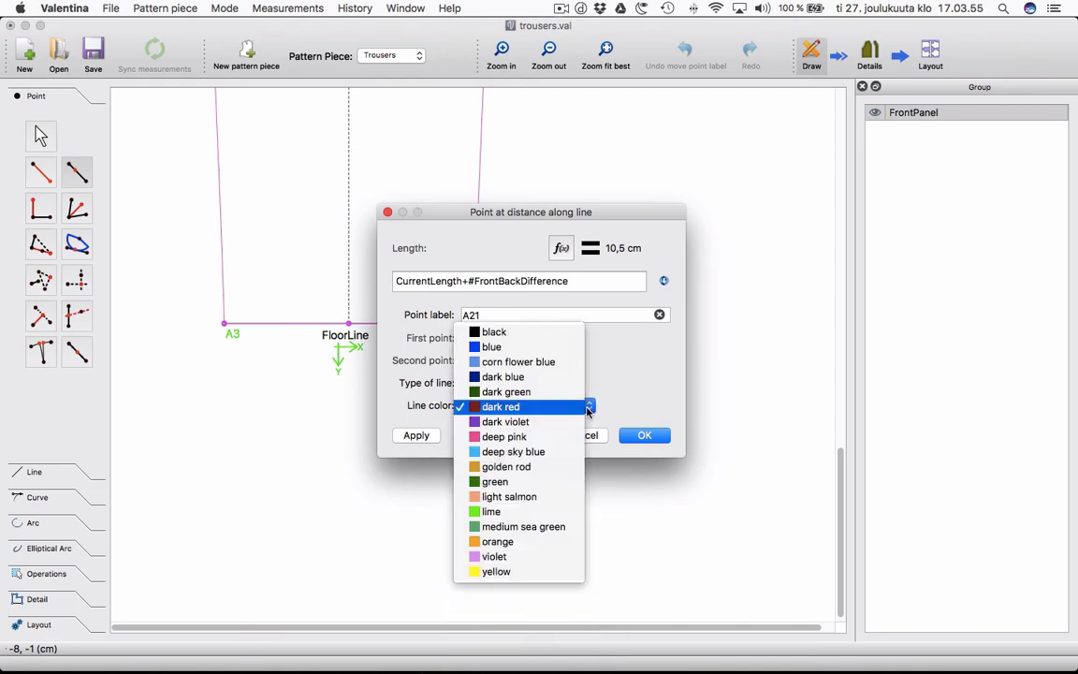
left_click(532, 407)
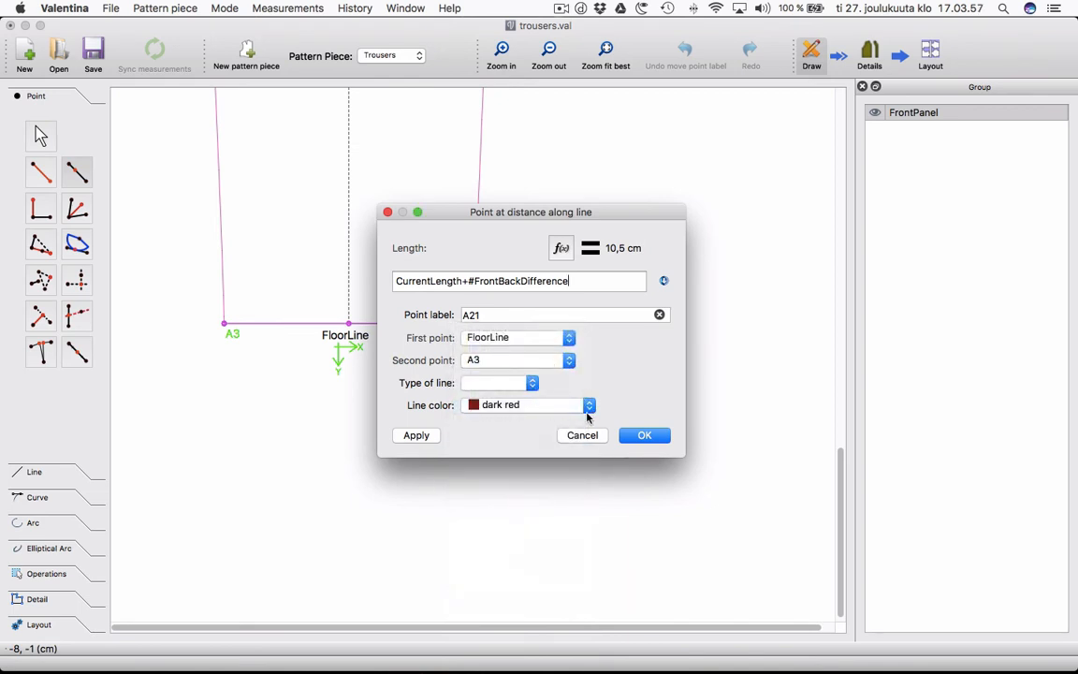
Create the point beyond A3 with a solid deep pink line, and move its label clear of the A3 label.
left_click(587, 412)
left_click(544, 440)
left_click(522, 383)
left_click(525, 377)
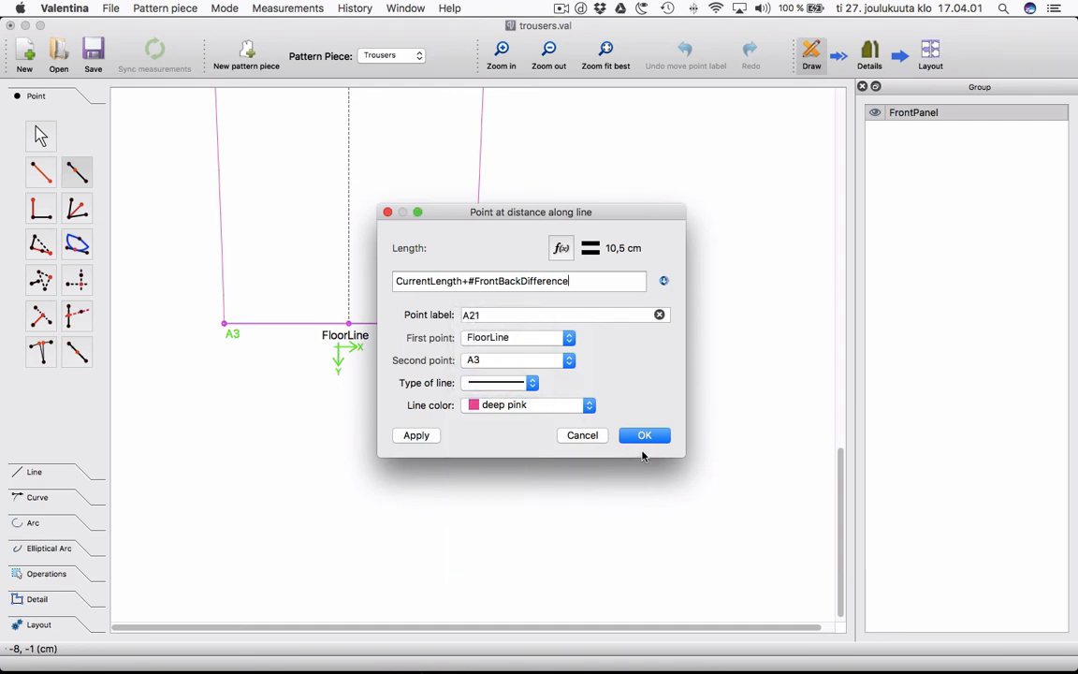
left_click(644, 436)
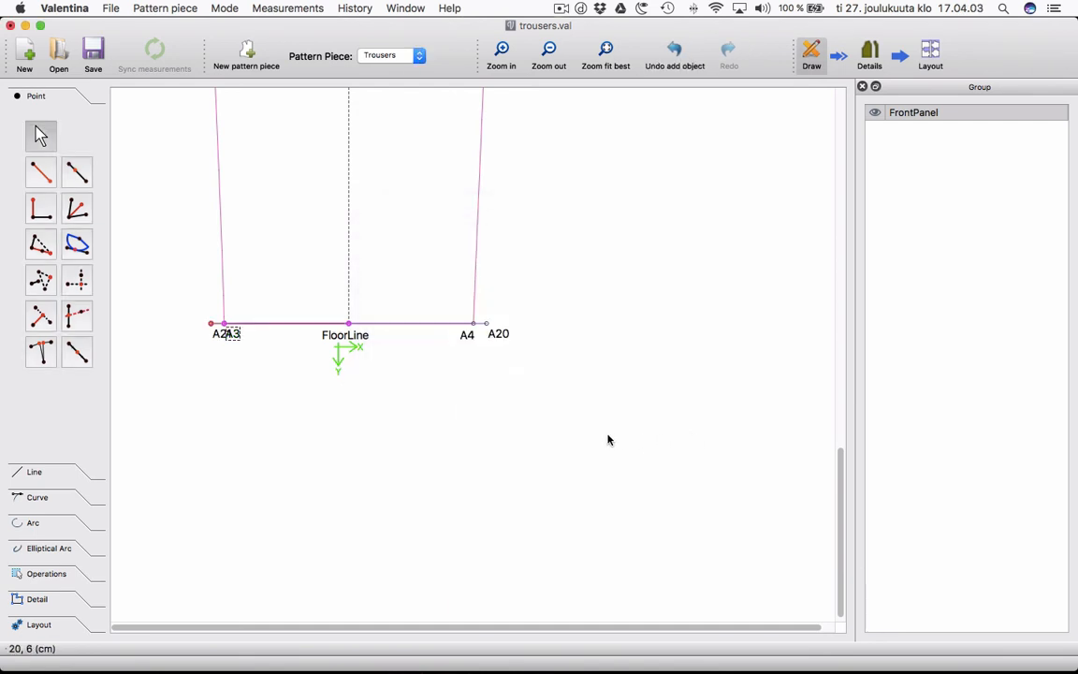
left_click_drag(222, 334, 198, 343)
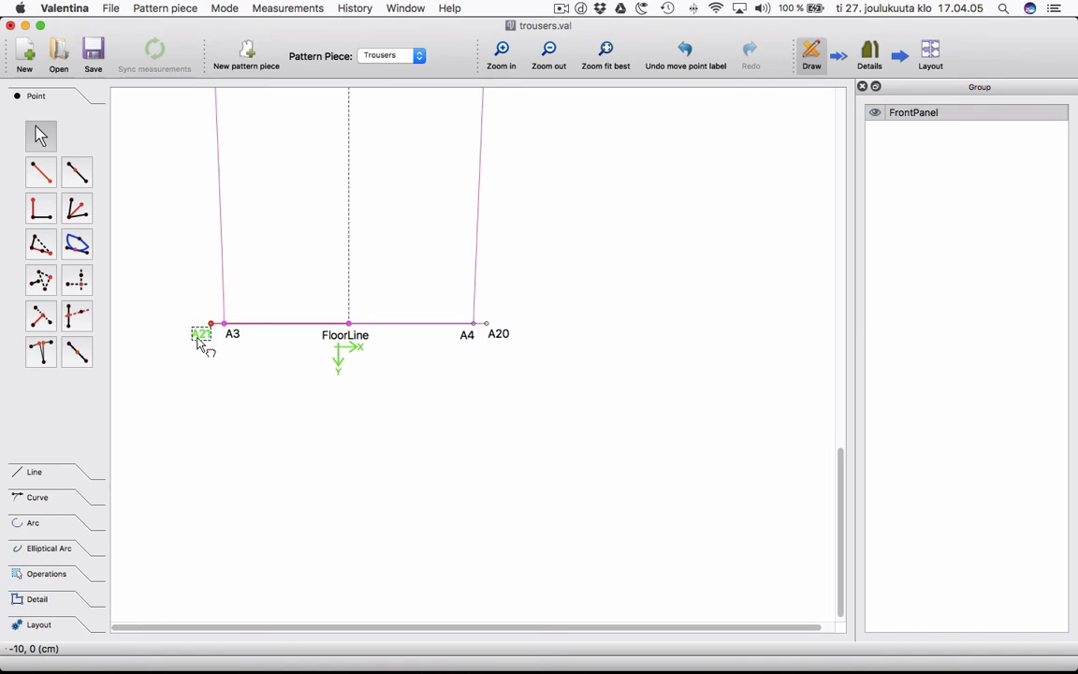
Add a point along the line from KneeLine through A6 at length CurrentLength+#FrontBackDifference, with a dashed black line.
left_click_drag(835, 489, 840, 289)
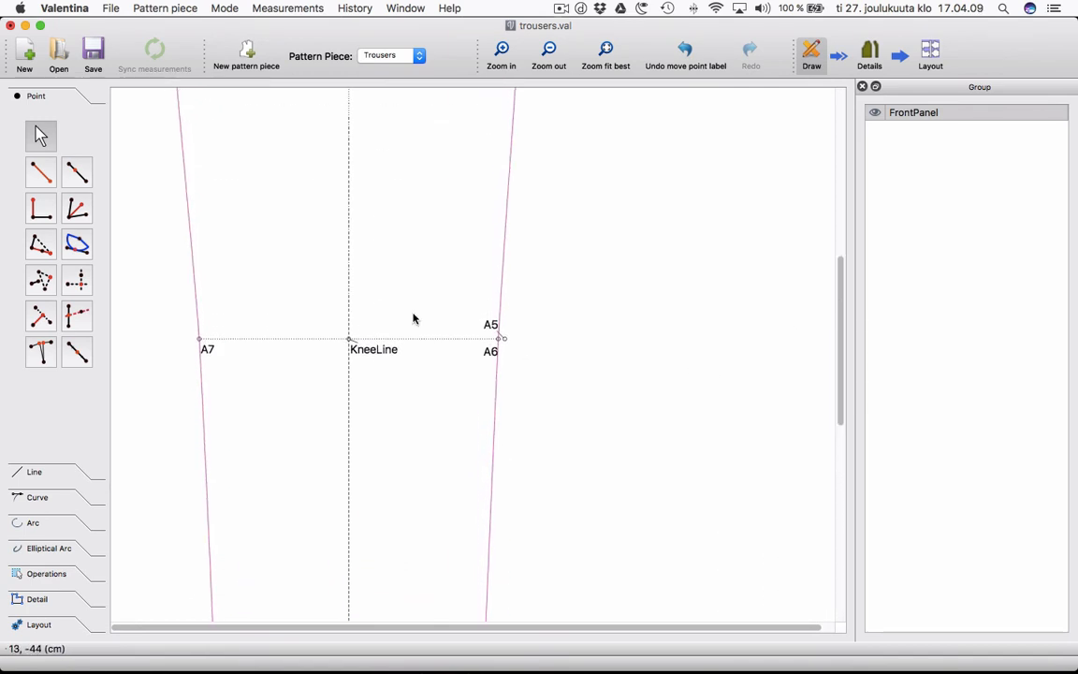
left_click(77, 172)
left_click(363, 351)
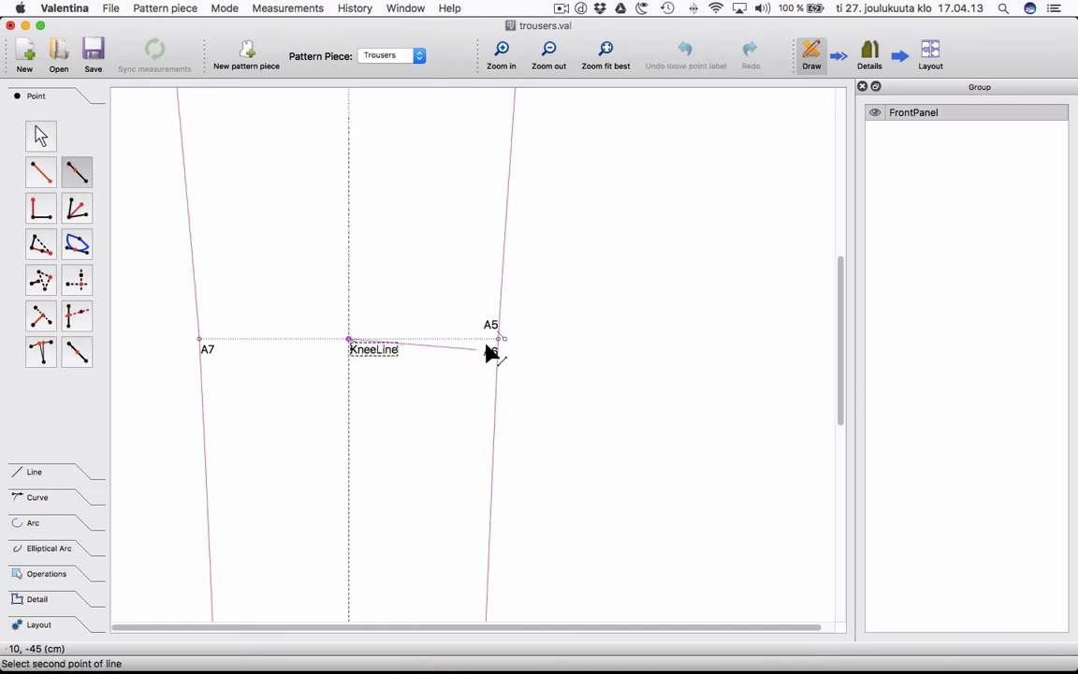
left_click(491, 349)
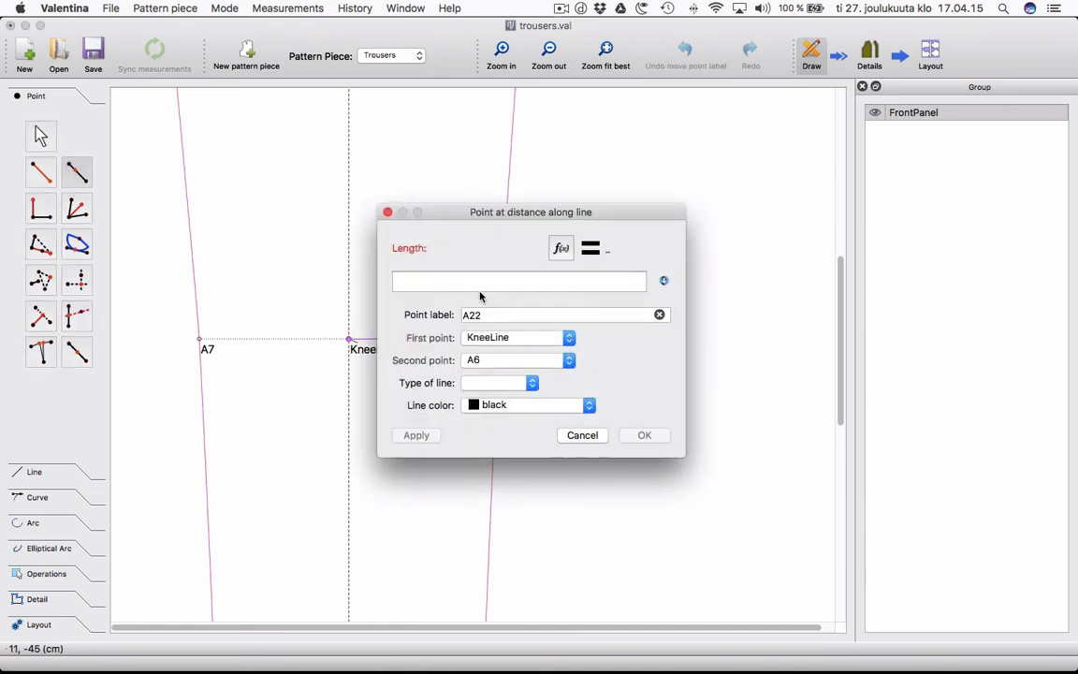
type("CurrentLength+#FrontBackDifference")
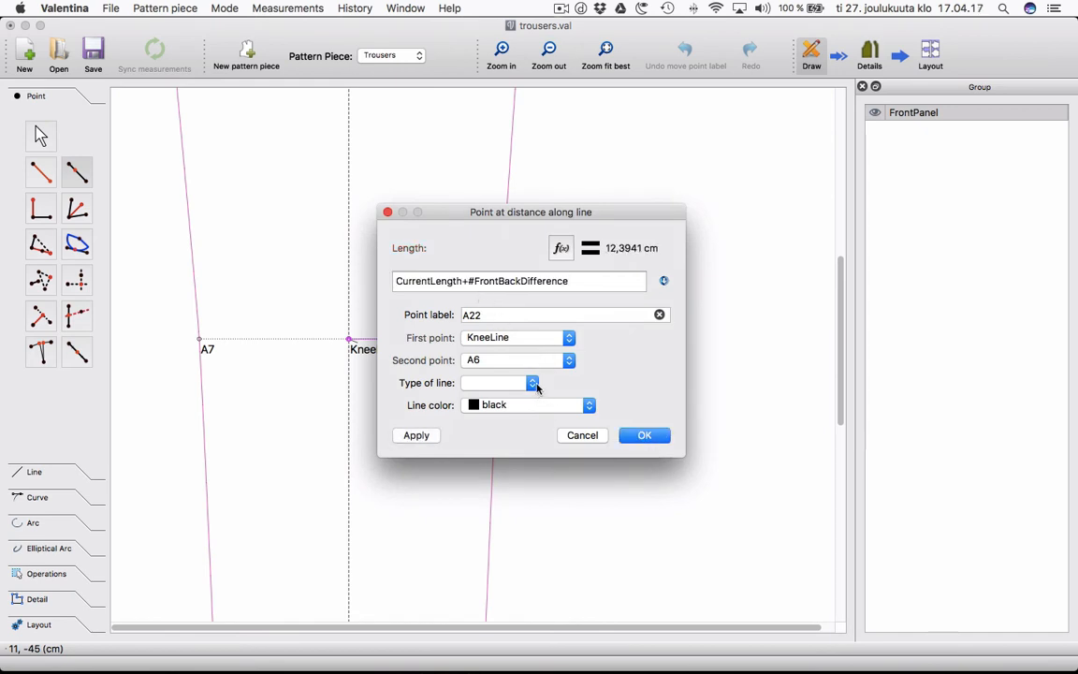
left_click(532, 383)
left_click(510, 356)
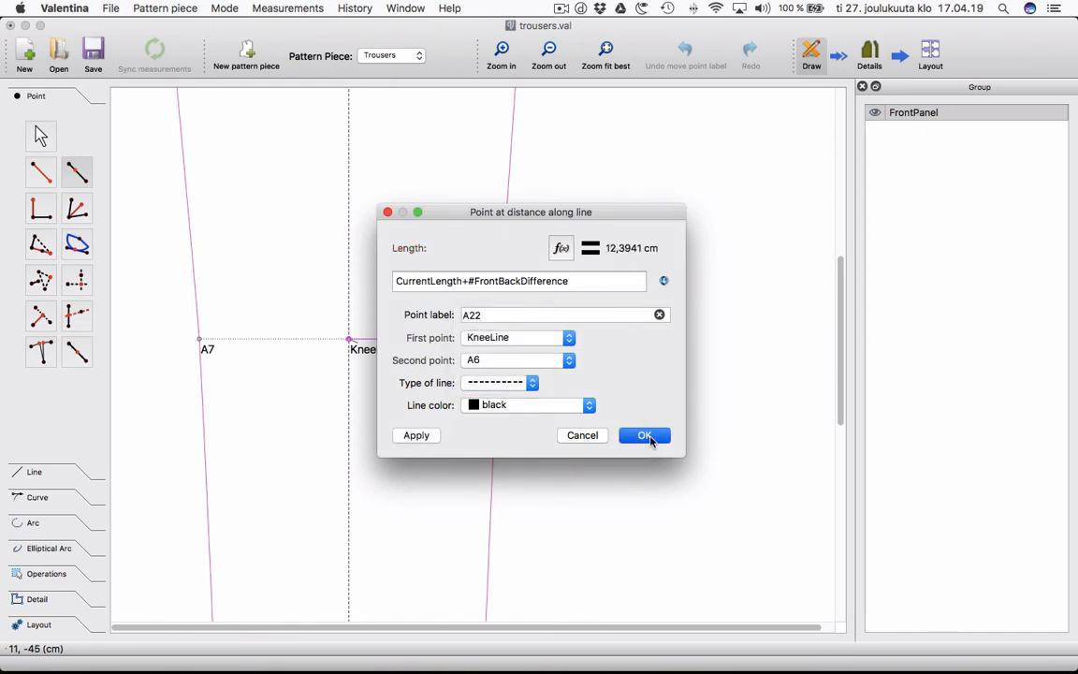
left_click(645, 435)
left_click(440, 405)
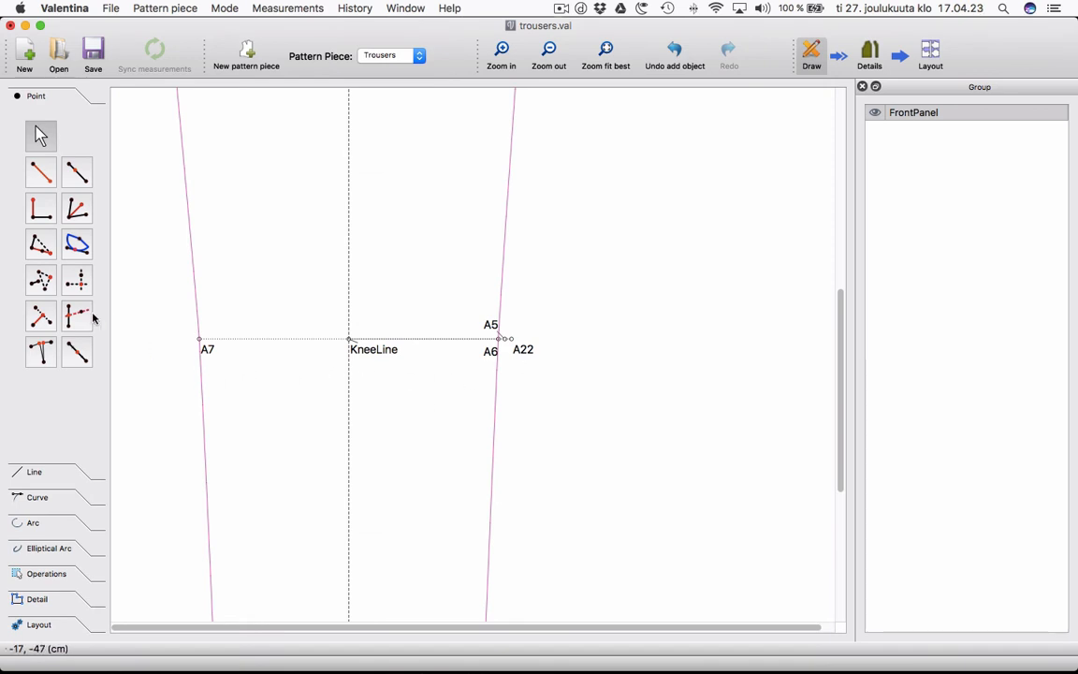
Add a dashed-line point from KneeLine through A7 at length CurrentLength+#FrontBackDifference, and space out the point labels at both knee ends.
left_click(69, 178)
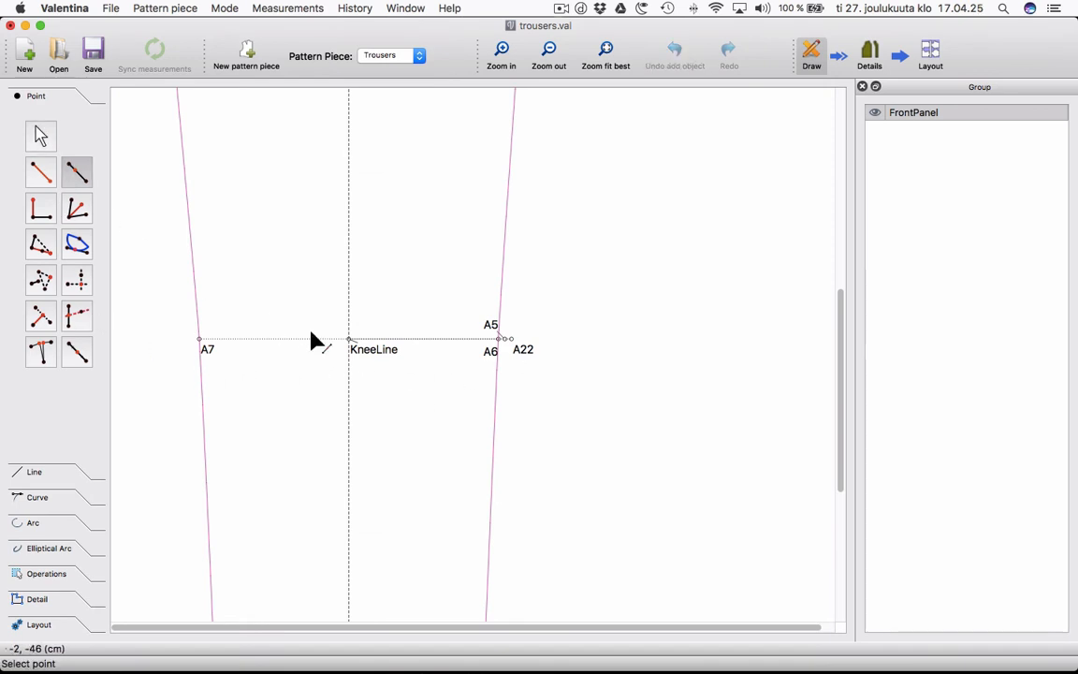
left_click(356, 352)
left_click(203, 346)
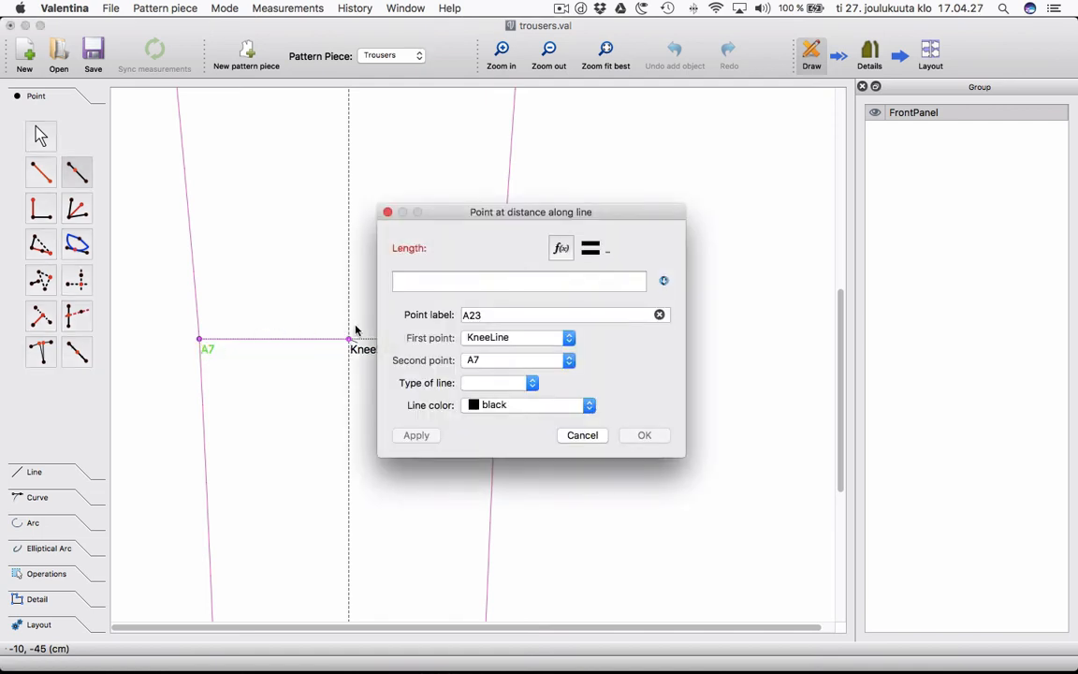
type("CurrentLength+#FrontBackDifference")
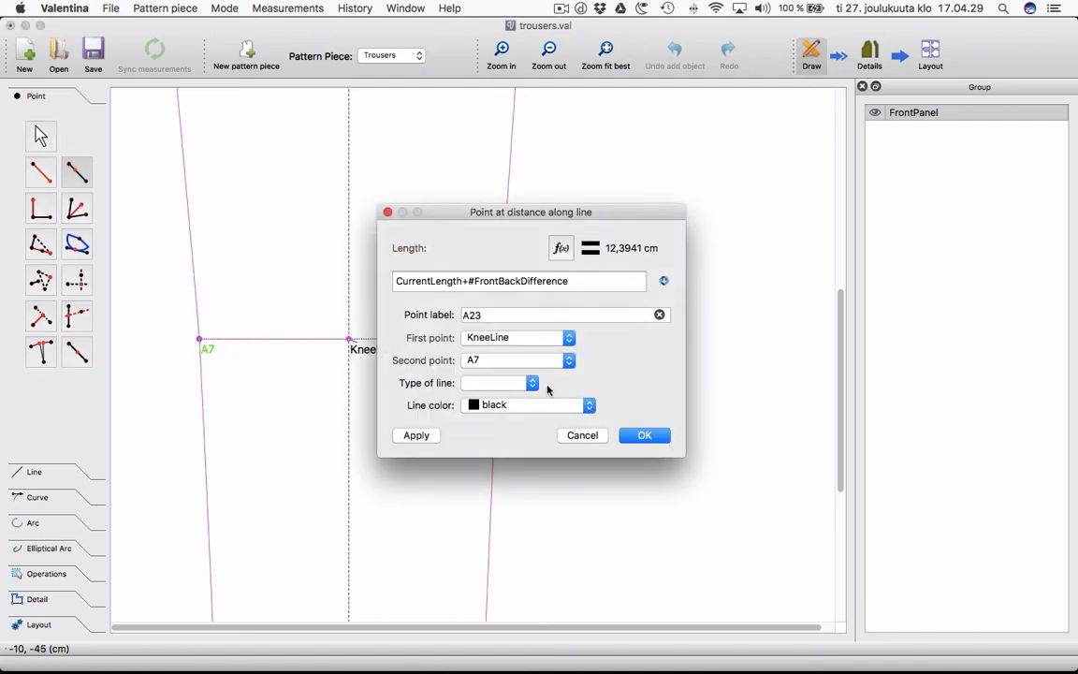
left_click(499, 383)
left_click(515, 363)
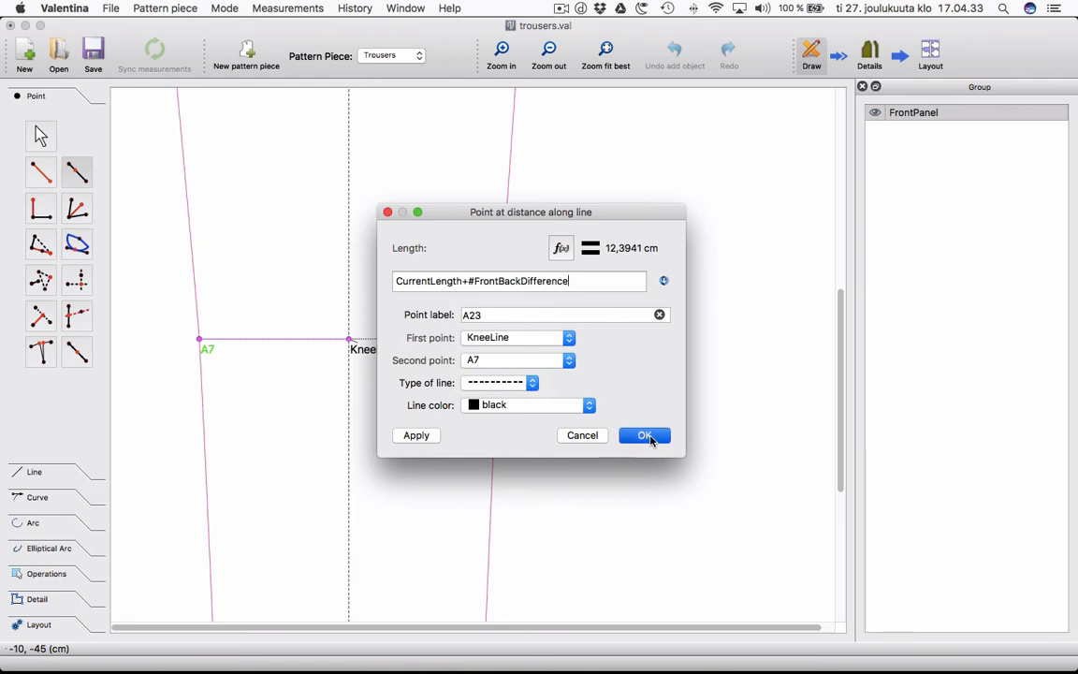
left_click(648, 436)
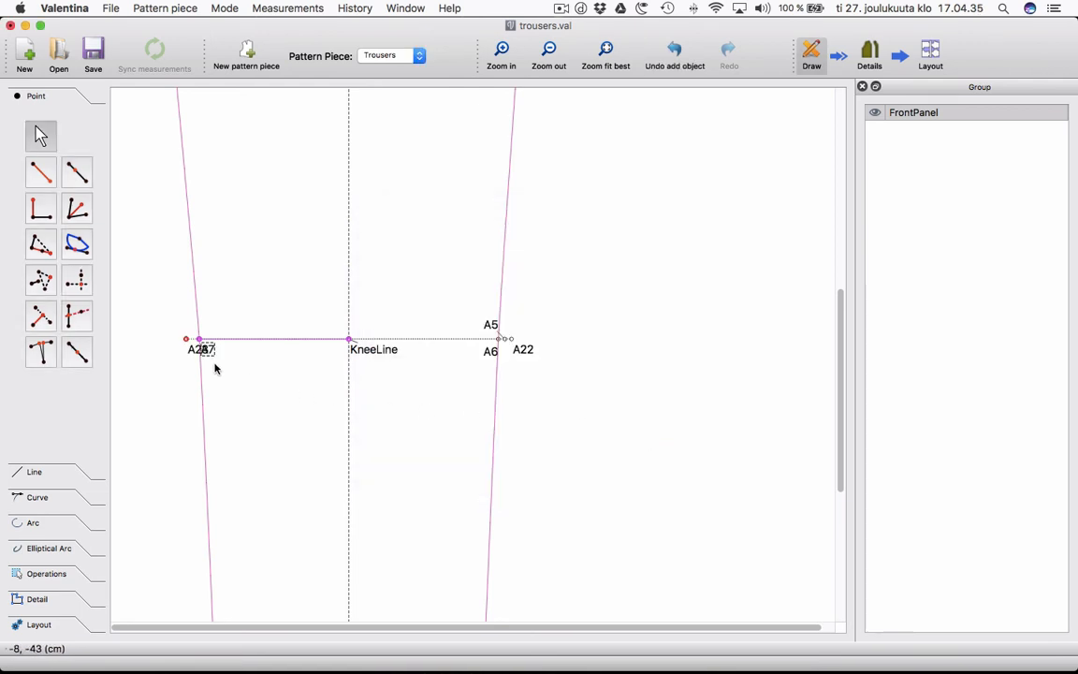
mouse_move(199, 360)
left_mouse_down()
mouse_move(166, 350)
mouse_move(218, 358)
left_mouse_up()
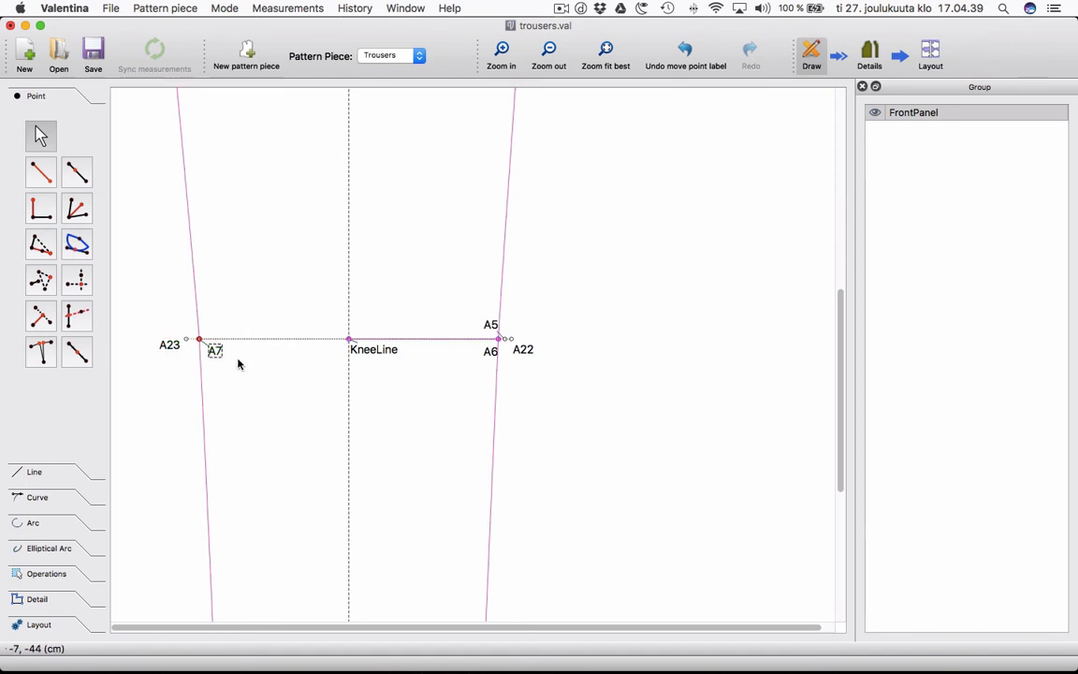
left_click_drag(494, 358, 489, 356)
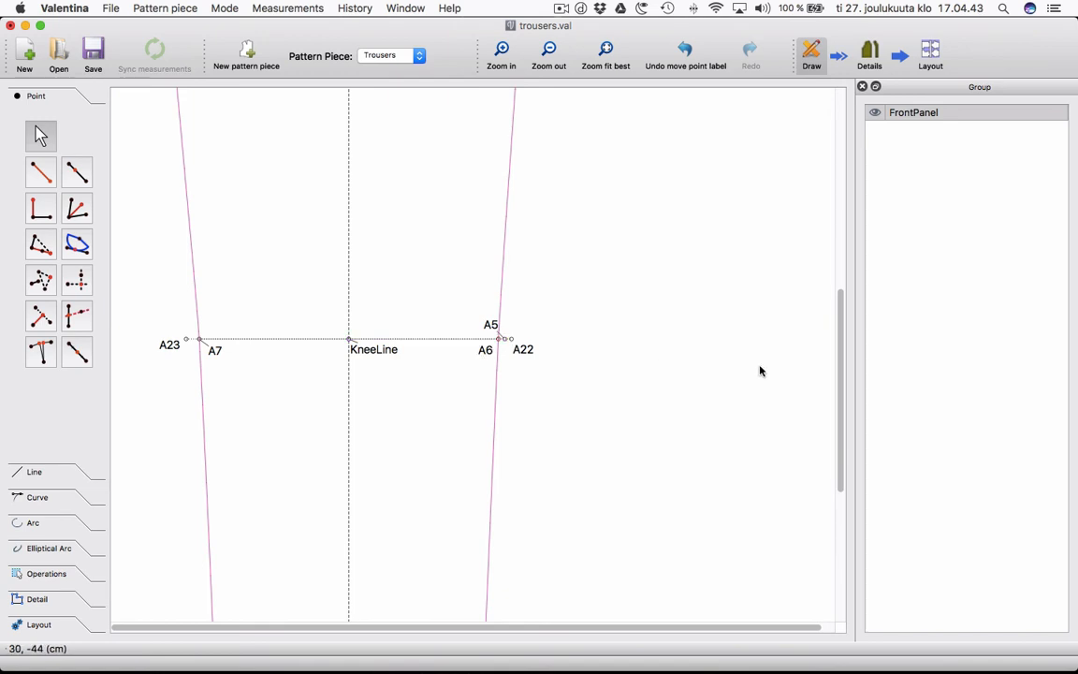
Define a point at distance along the line from A22 through A19, with length SplPath_CrotchPointFront_A4_Seg_1.
left_click_drag(840, 393, 841, 365)
left_click_drag(845, 297, 846, 283)
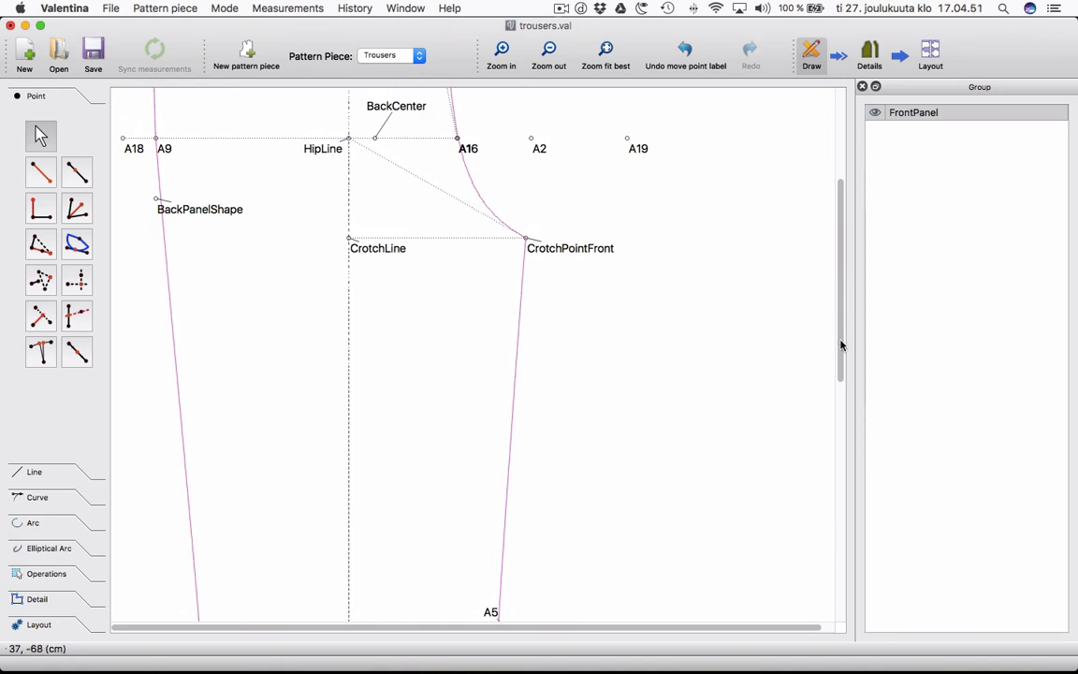
left_click_drag(840, 346, 841, 356)
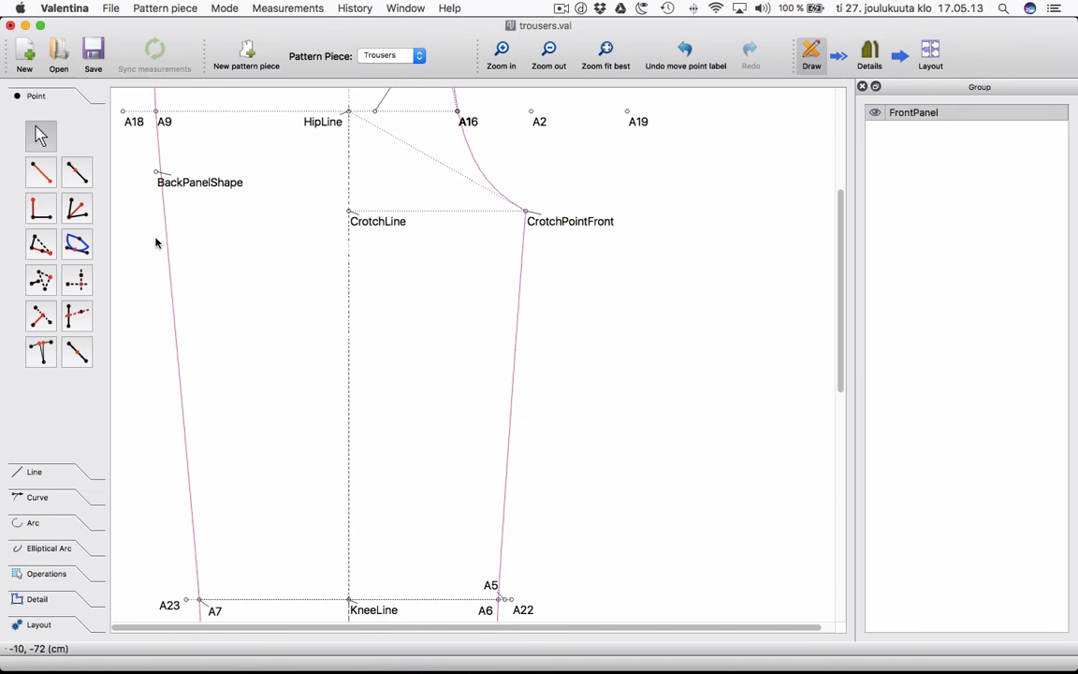
left_click(76, 180)
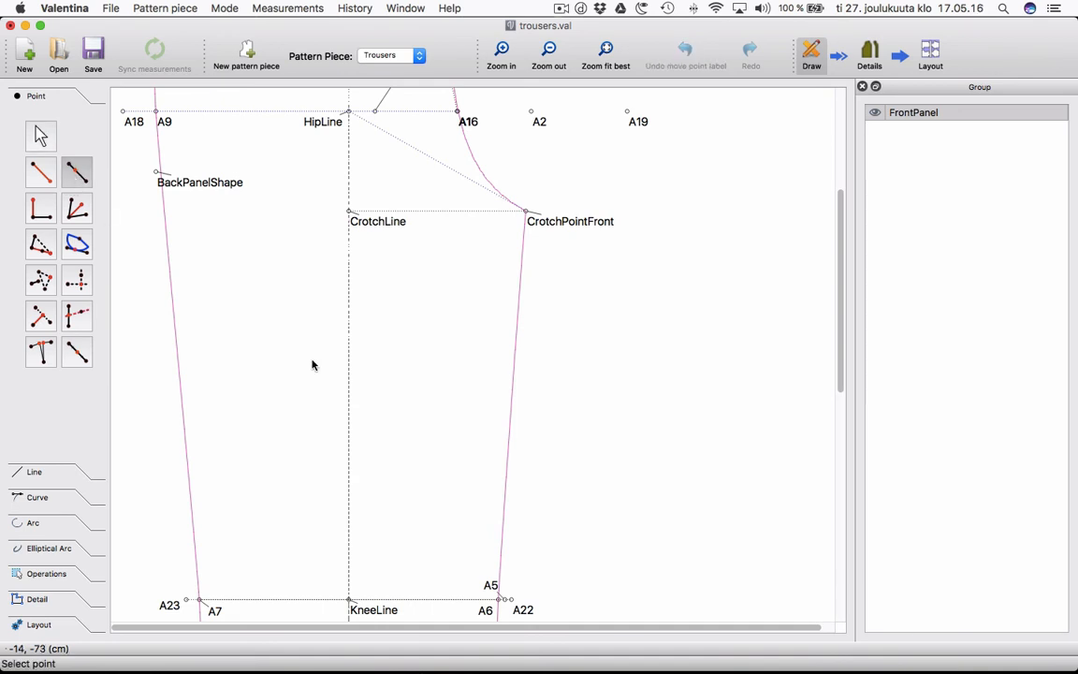
left_click(511, 600)
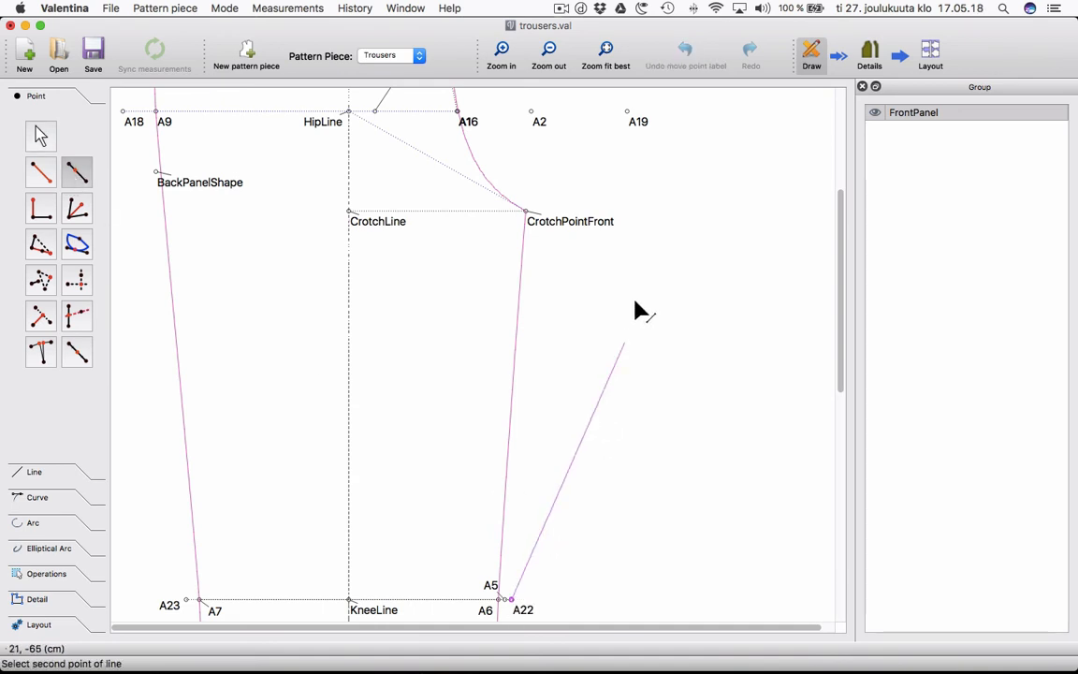
left_click(629, 113)
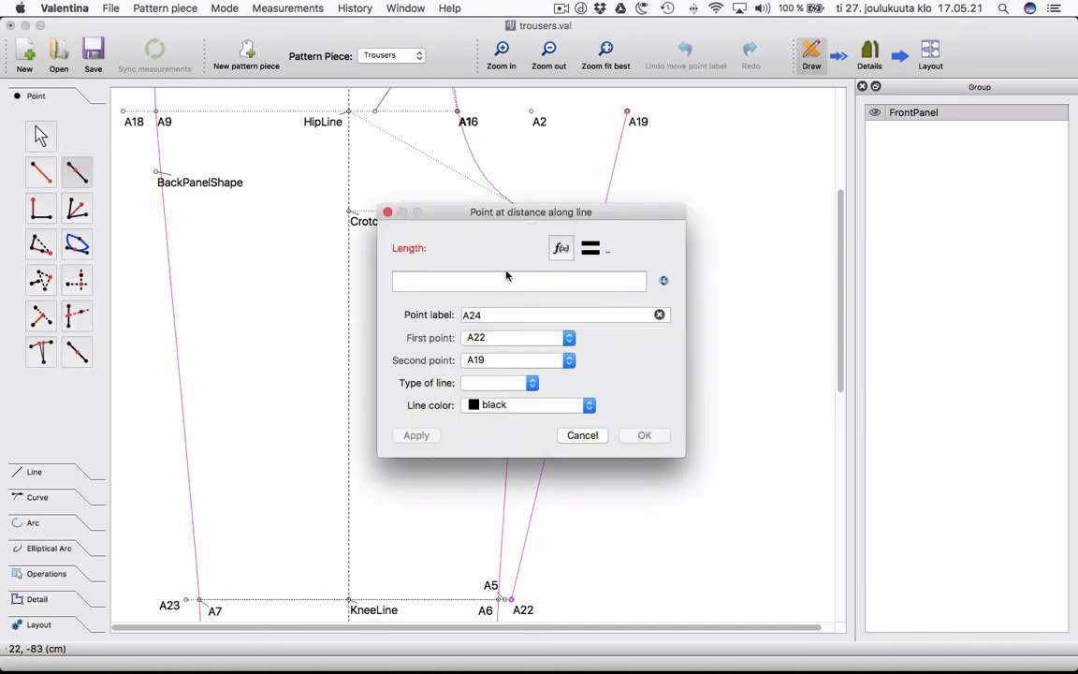
left_click_drag(484, 216, 720, 299)
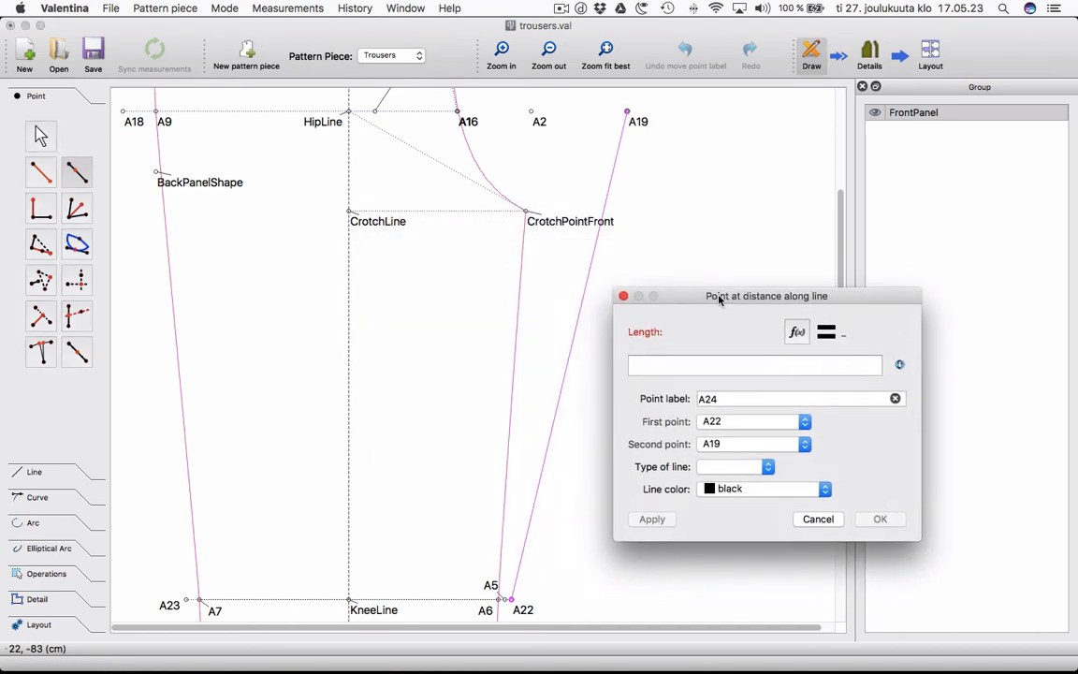
left_click(797, 331)
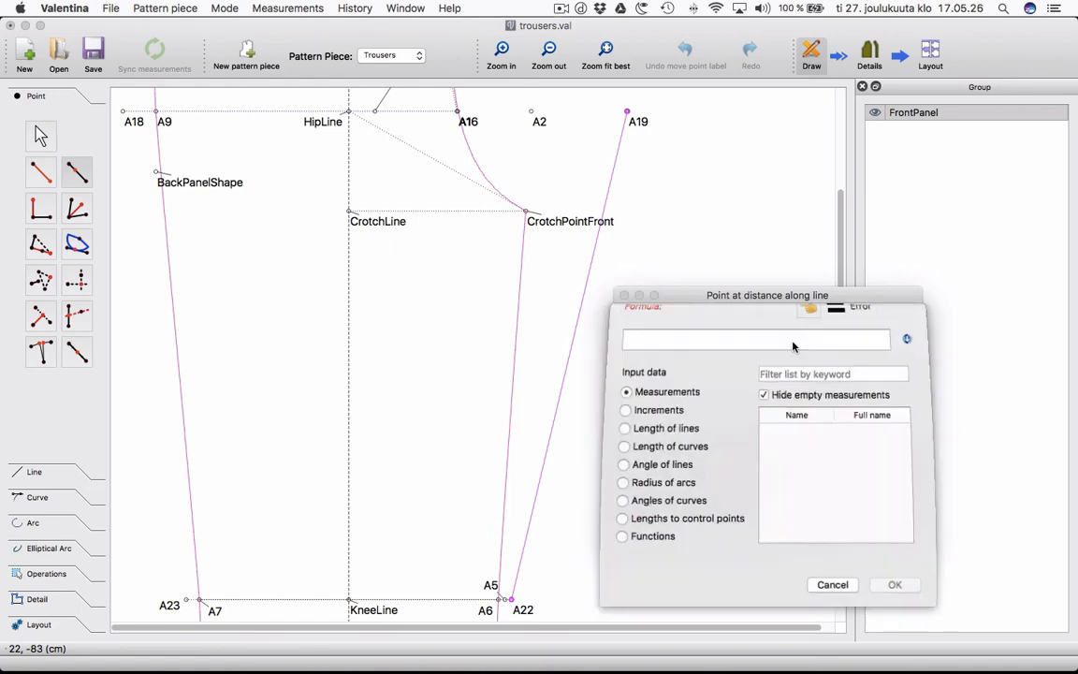
left_click(659, 474)
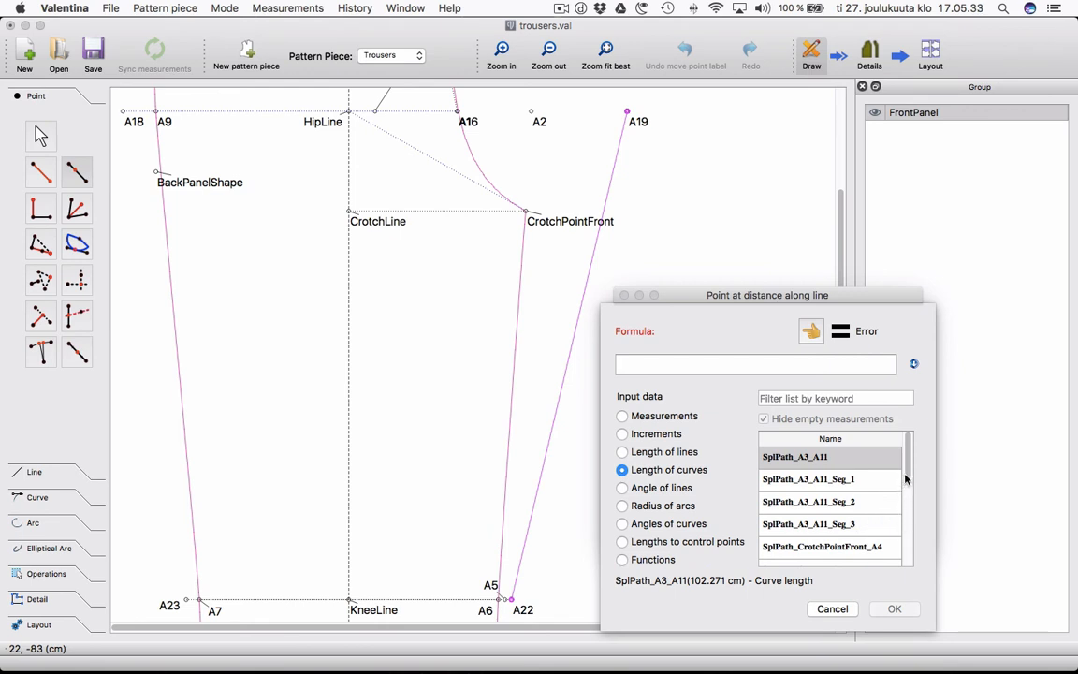
left_click_drag(909, 477, 911, 498)
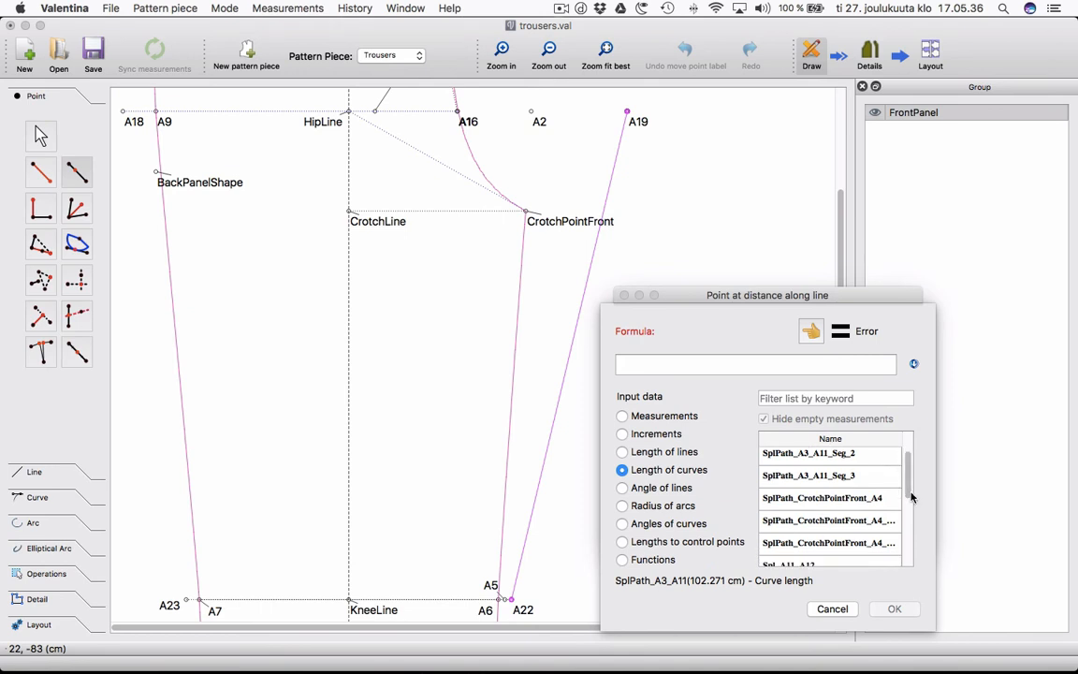
left_click(852, 523)
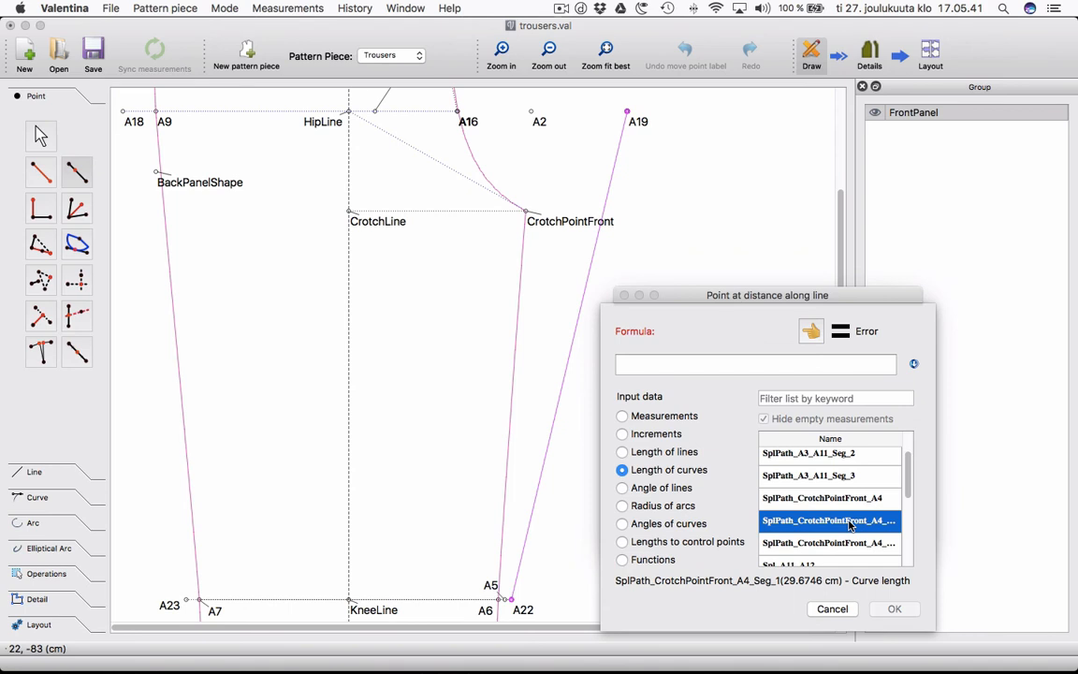
double_click(851, 522)
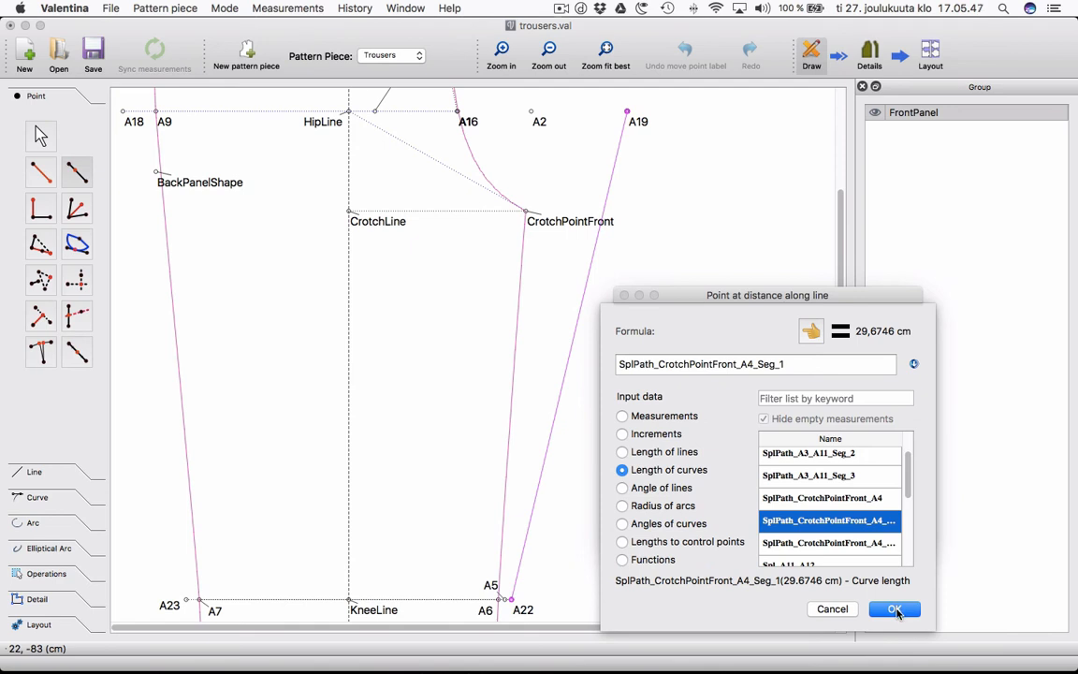
left_click(896, 610)
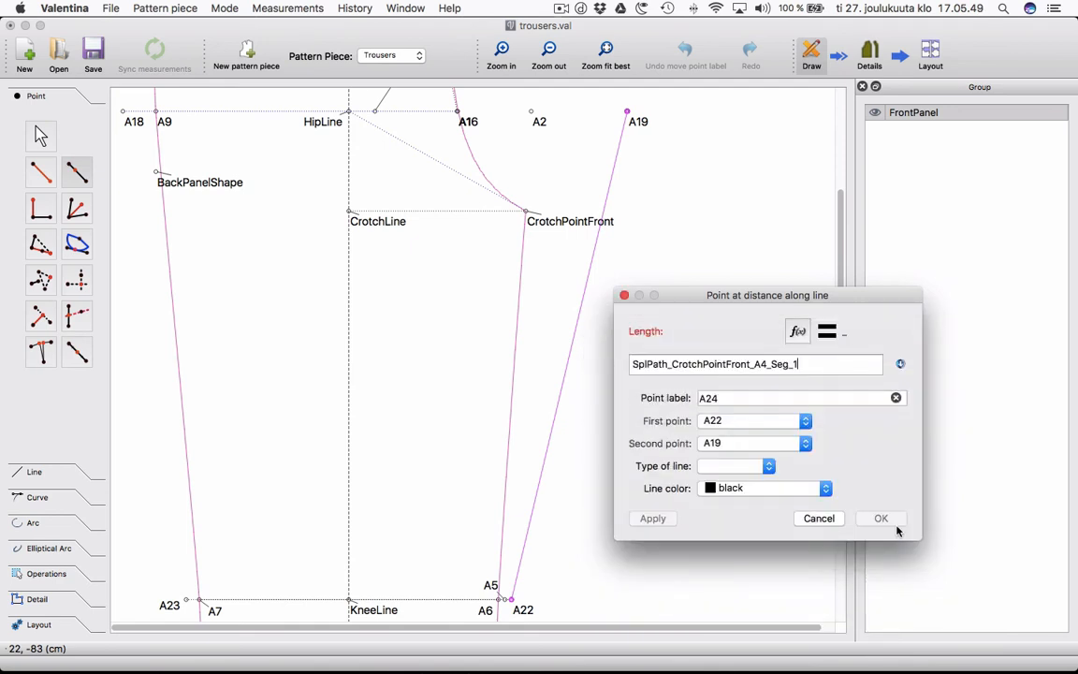
Label the new inseam point CrotchPointBack and create it without a visible line.
double_click(739, 396)
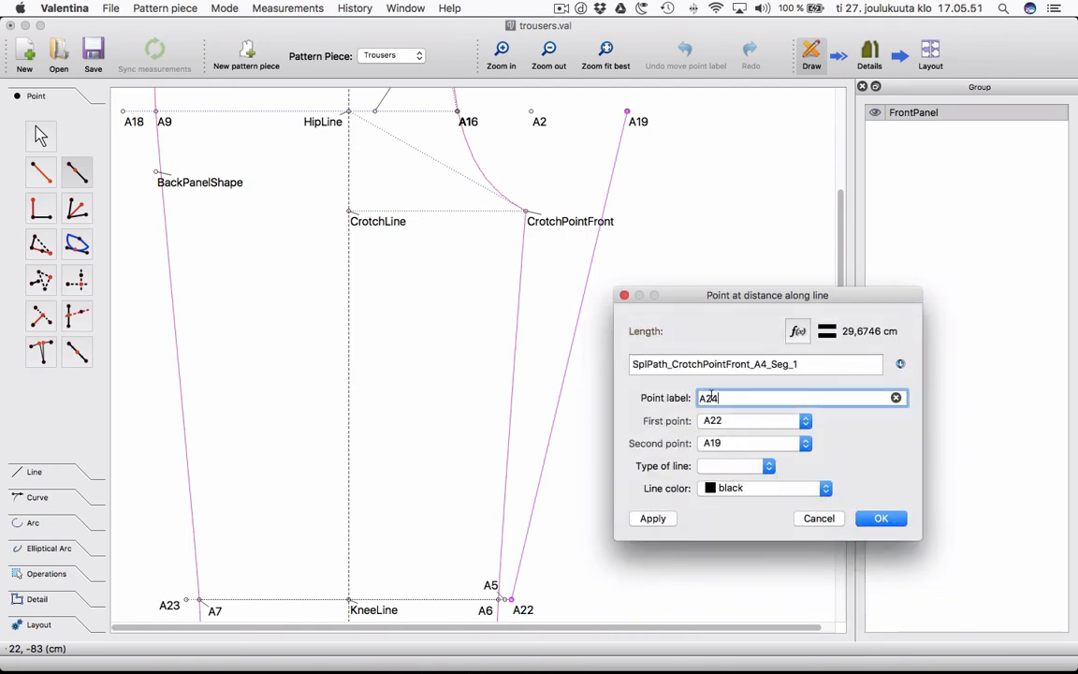
type("CrotchPointBack")
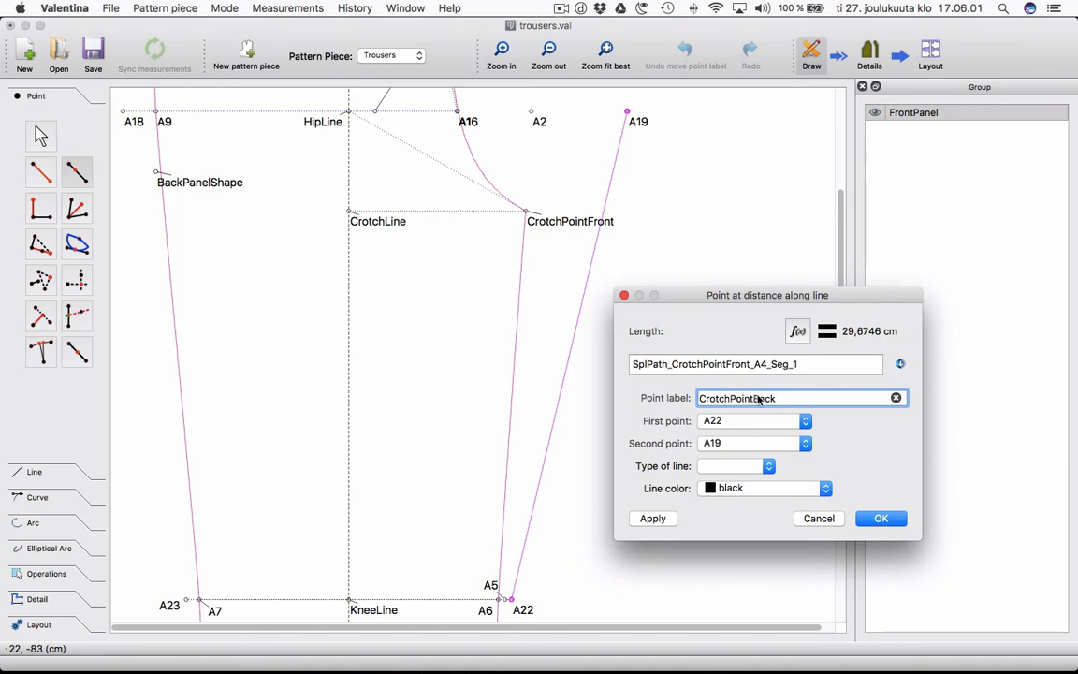
left_click(882, 518)
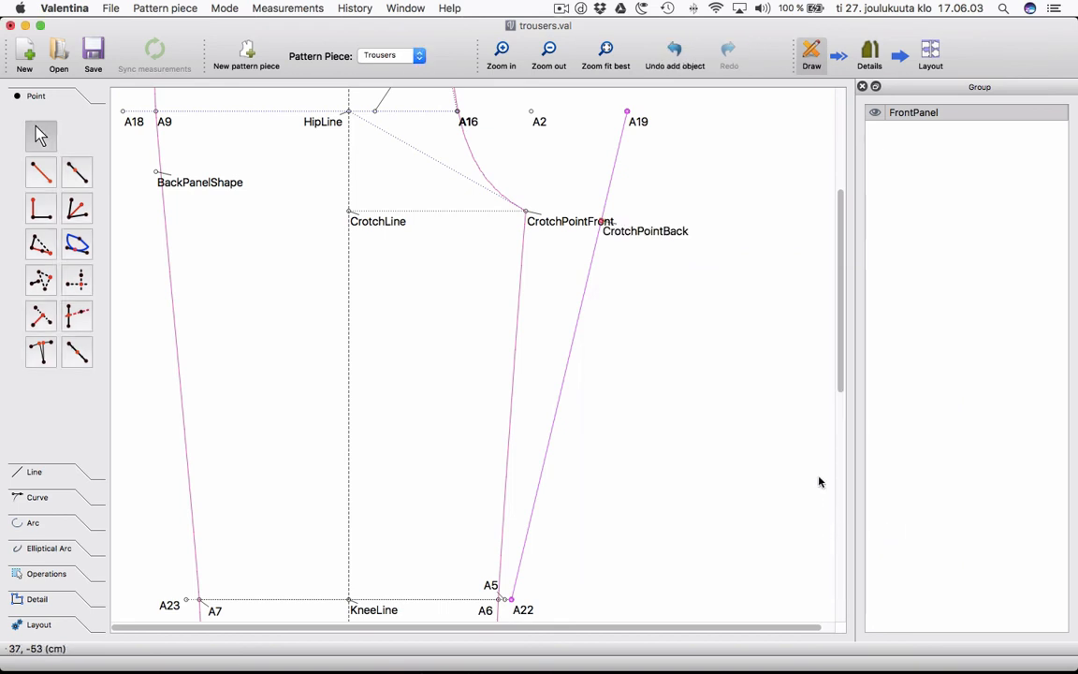
Move the CrotchPointFront label above its point, clear of the CrotchPointBack label.
left_click_drag(570, 229, 474, 237)
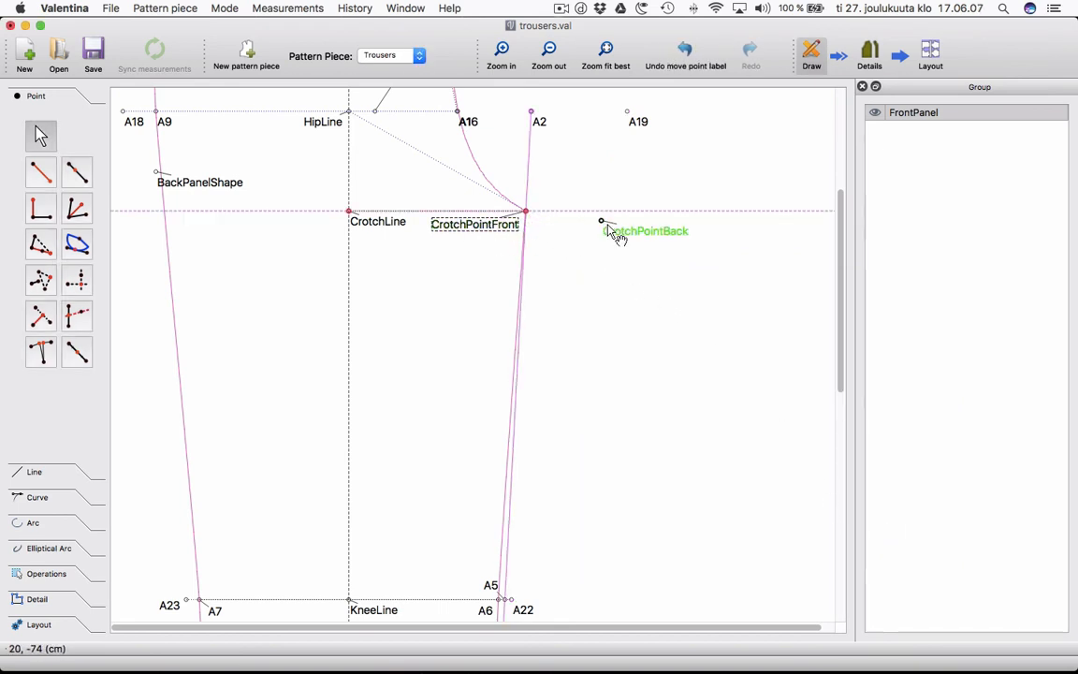
left_click(643, 241)
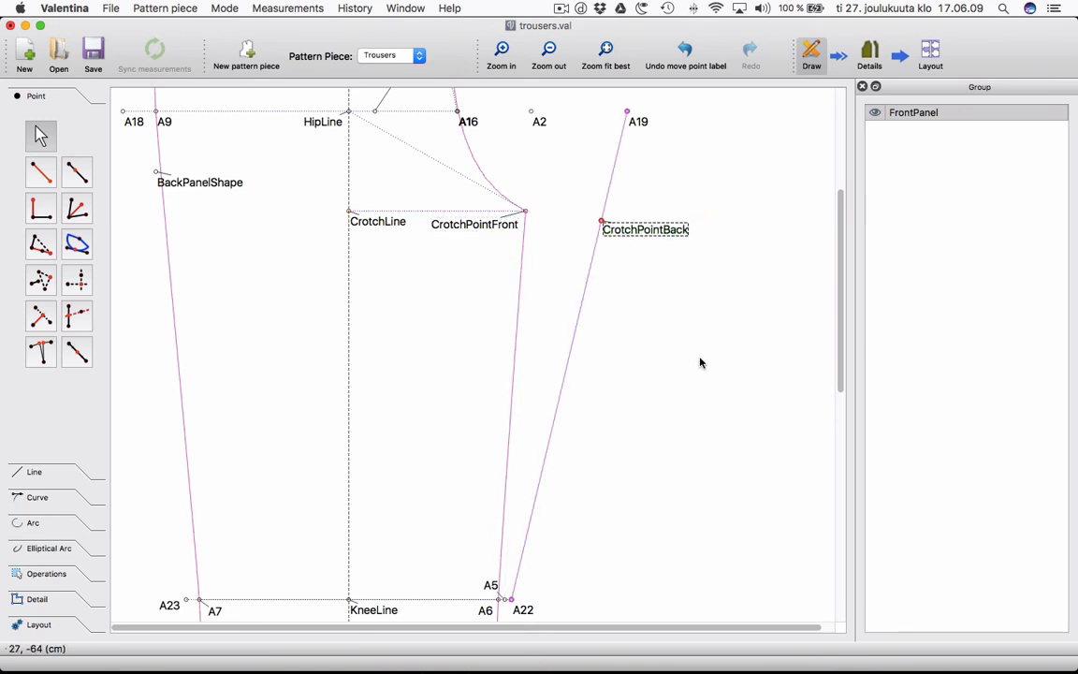
left_click_drag(482, 230, 553, 193)
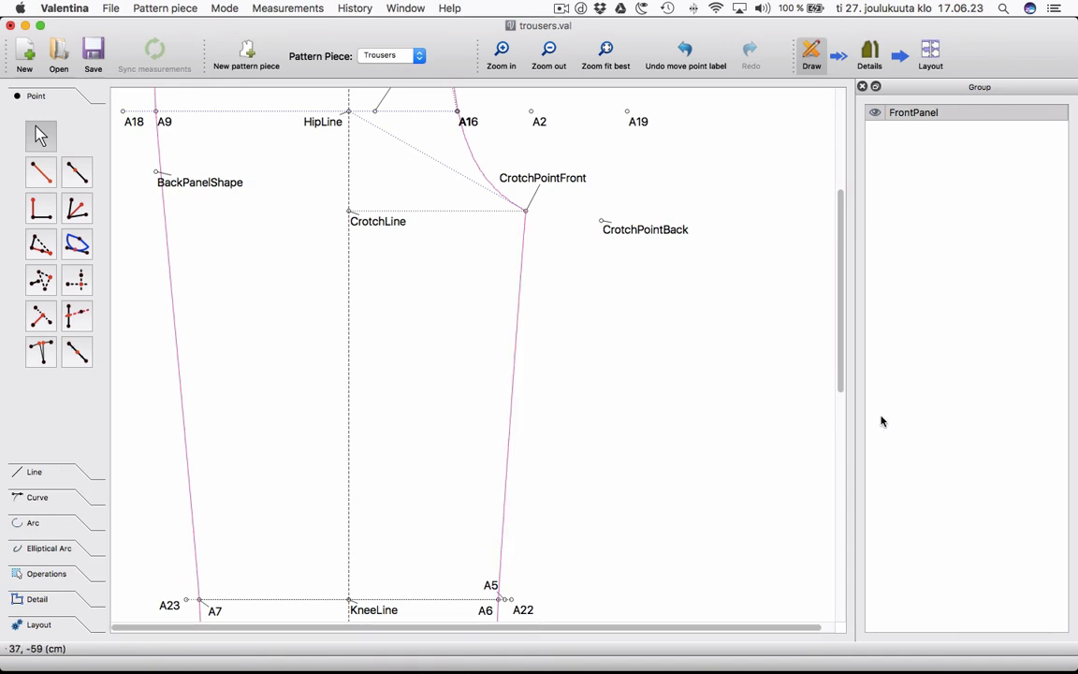
Create a point where the line from A23 through A18 intersects an axis through A11 at the waist.
left_click_drag(841, 374, 855, 300)
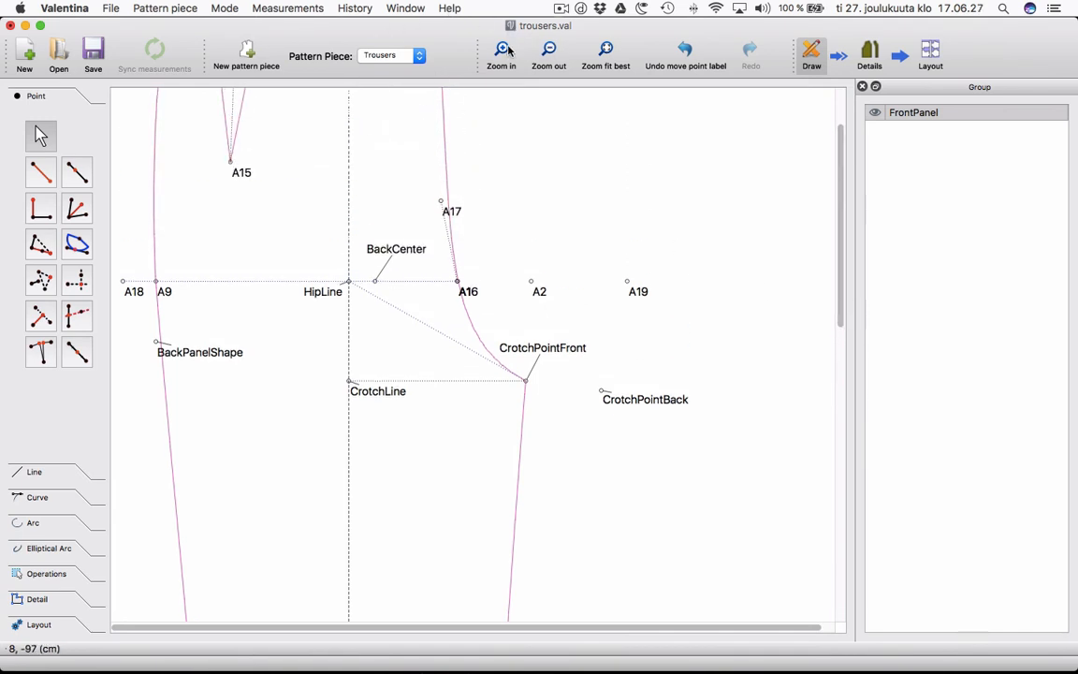
left_click(547, 50)
left_click(548, 50)
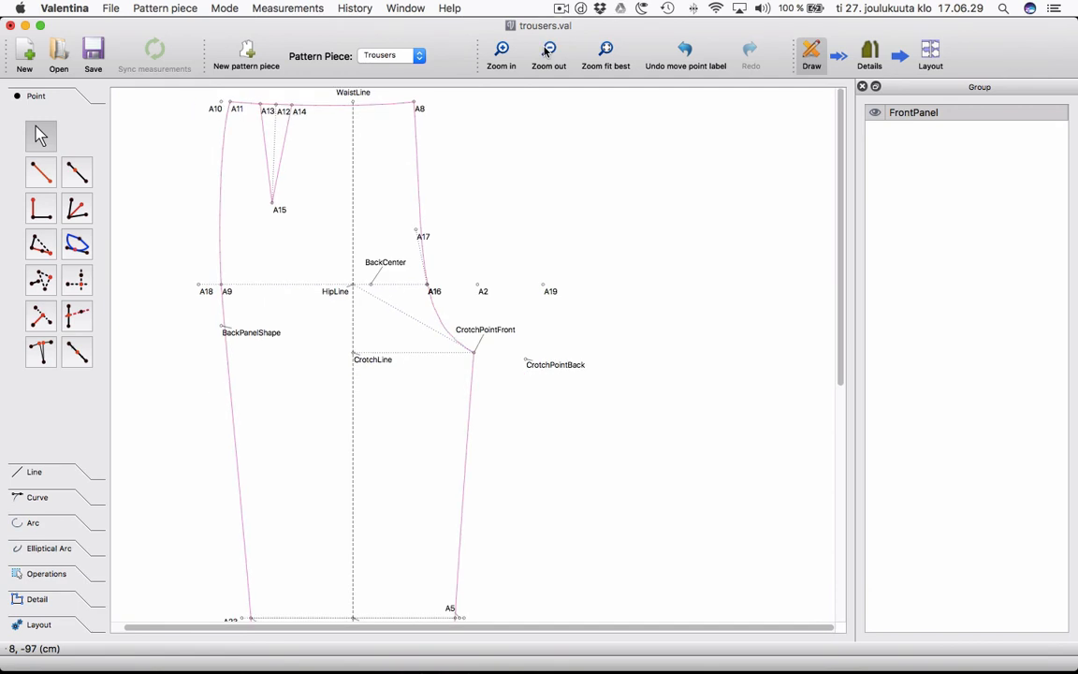
left_click(548, 51)
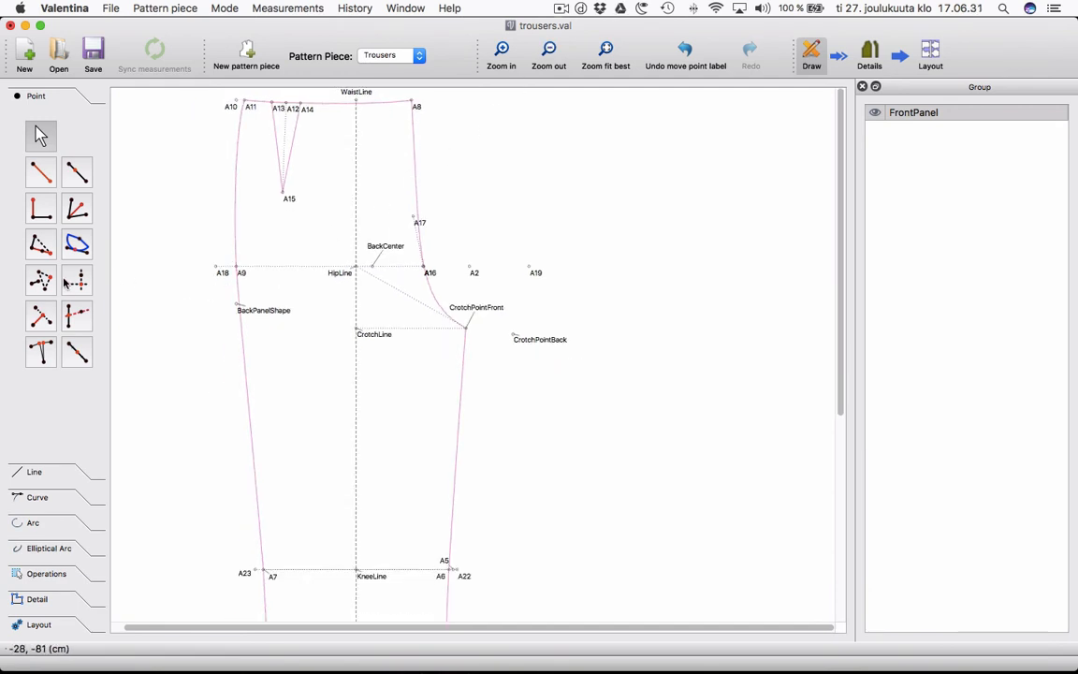
left_click(77, 317)
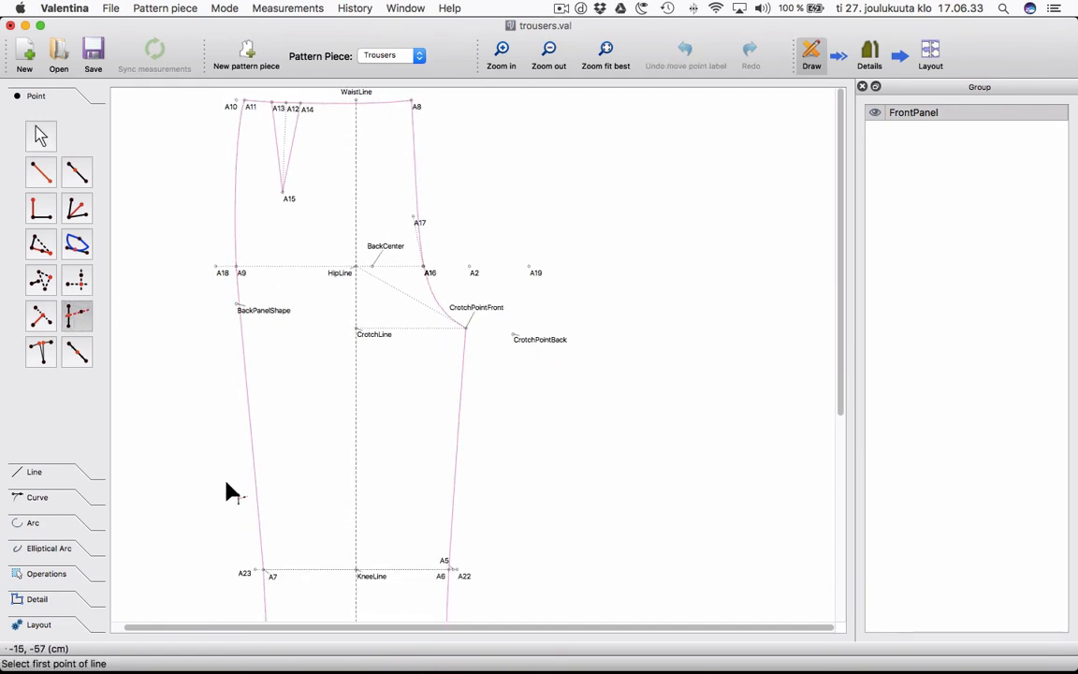
left_click(254, 568)
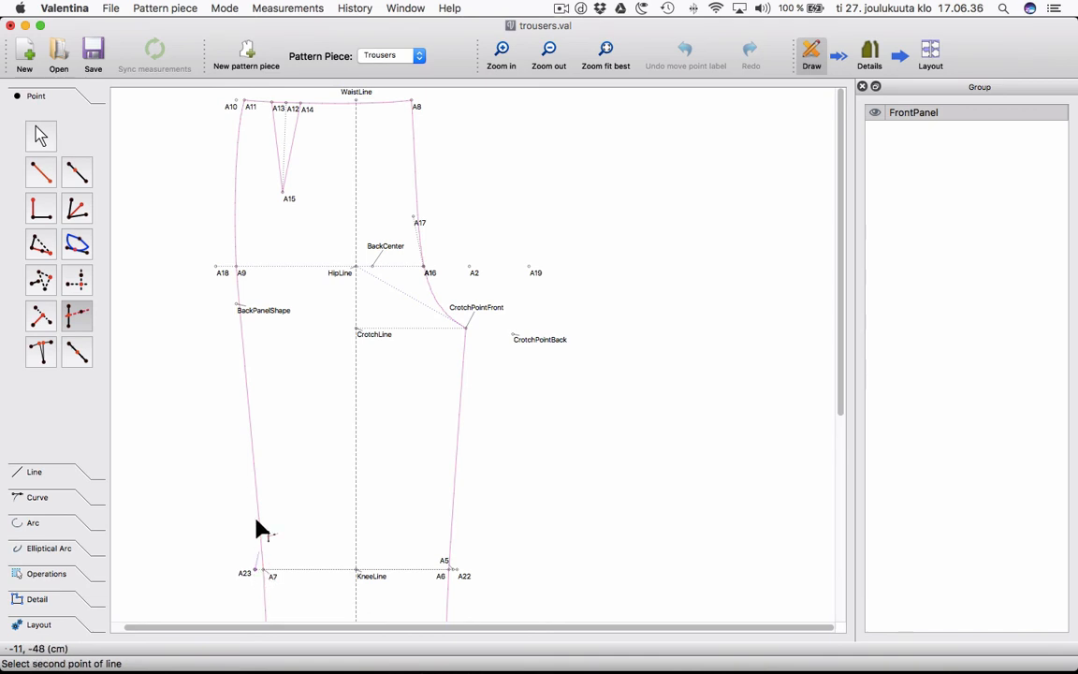
left_click(216, 268)
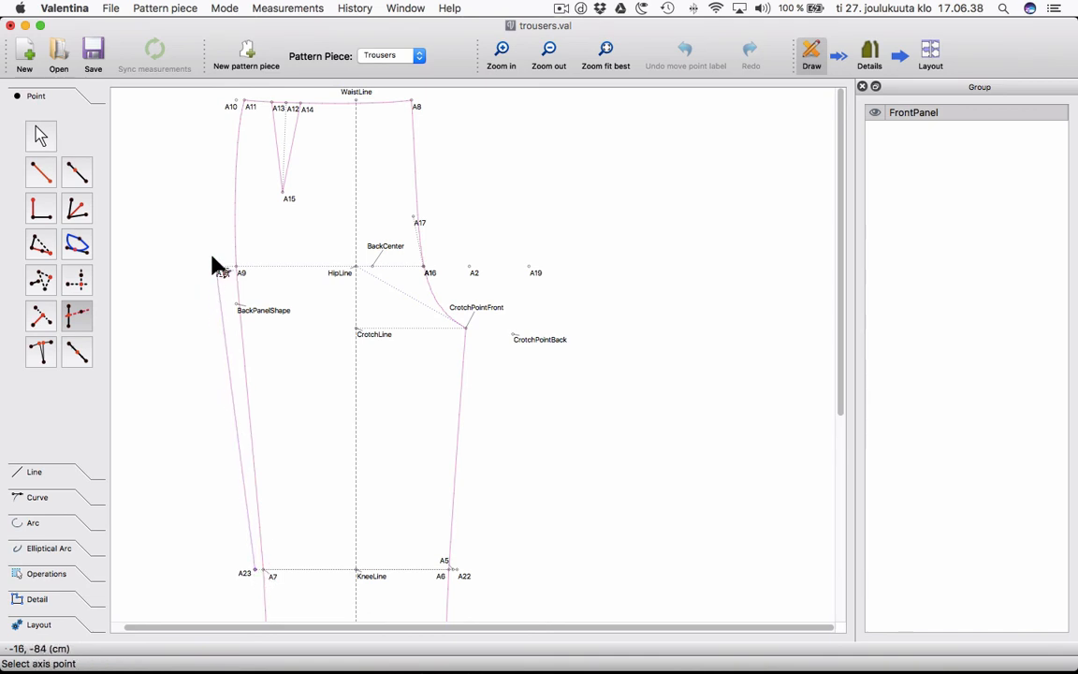
left_click(249, 105)
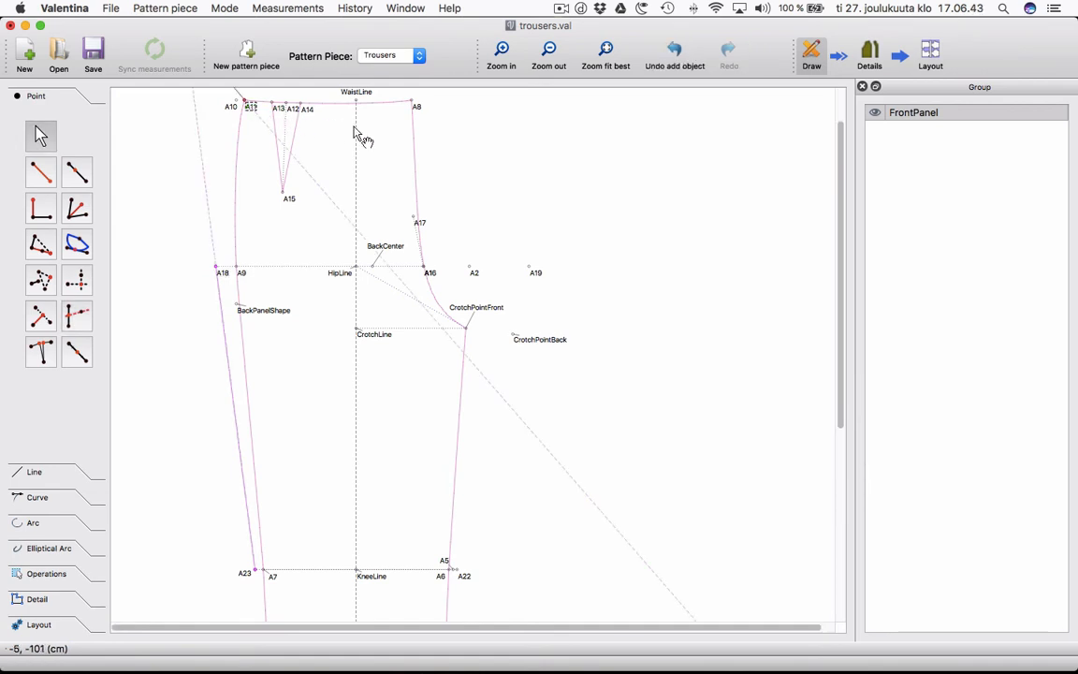
Set the axis angle of point A24 to 180 degrees and its line type to no line.
mouse_move(842, 273)
left_mouse_down()
mouse_move(843, 240)
mouse_move(628, 178)
left_mouse_up()
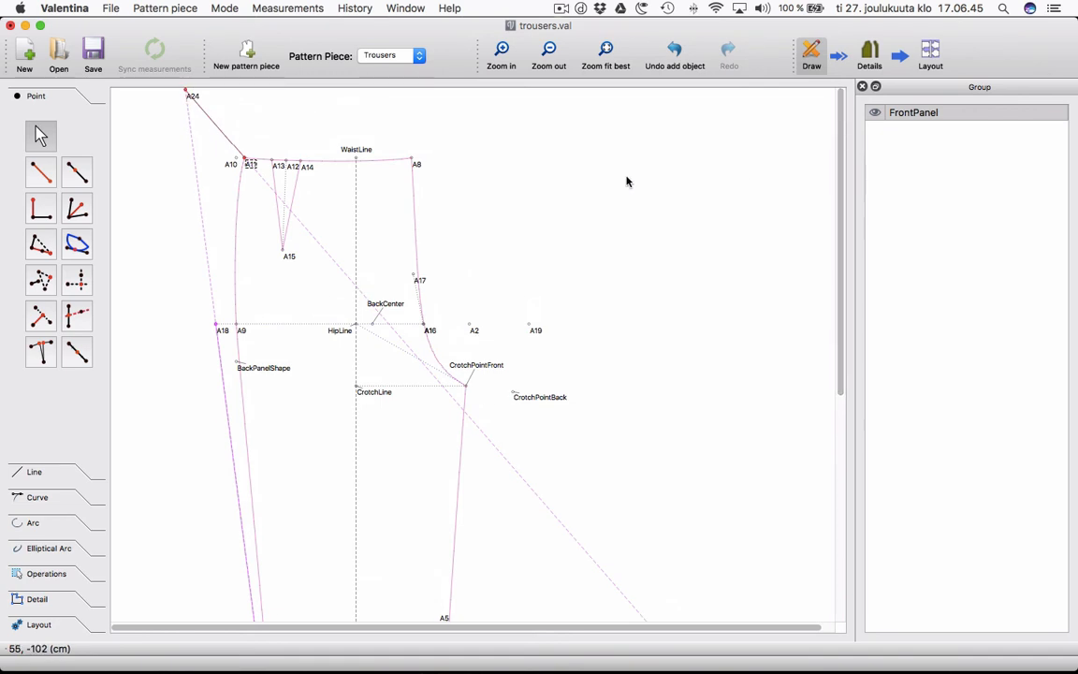
right_click(190, 97)
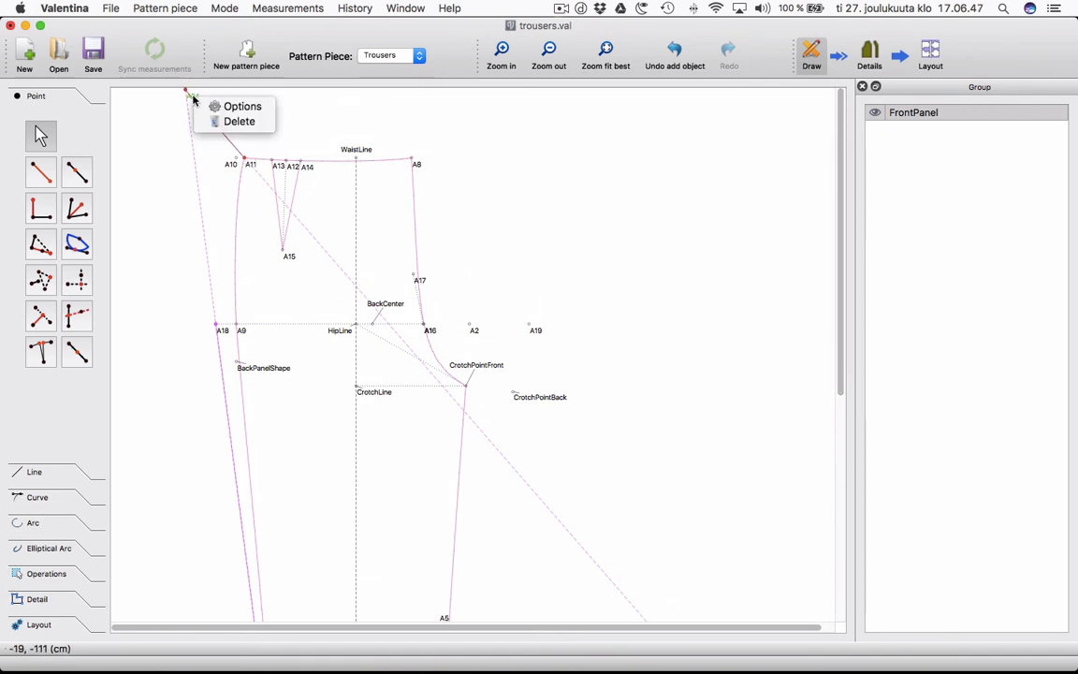
left_click(240, 106)
left_click_drag(418, 271, 338, 267)
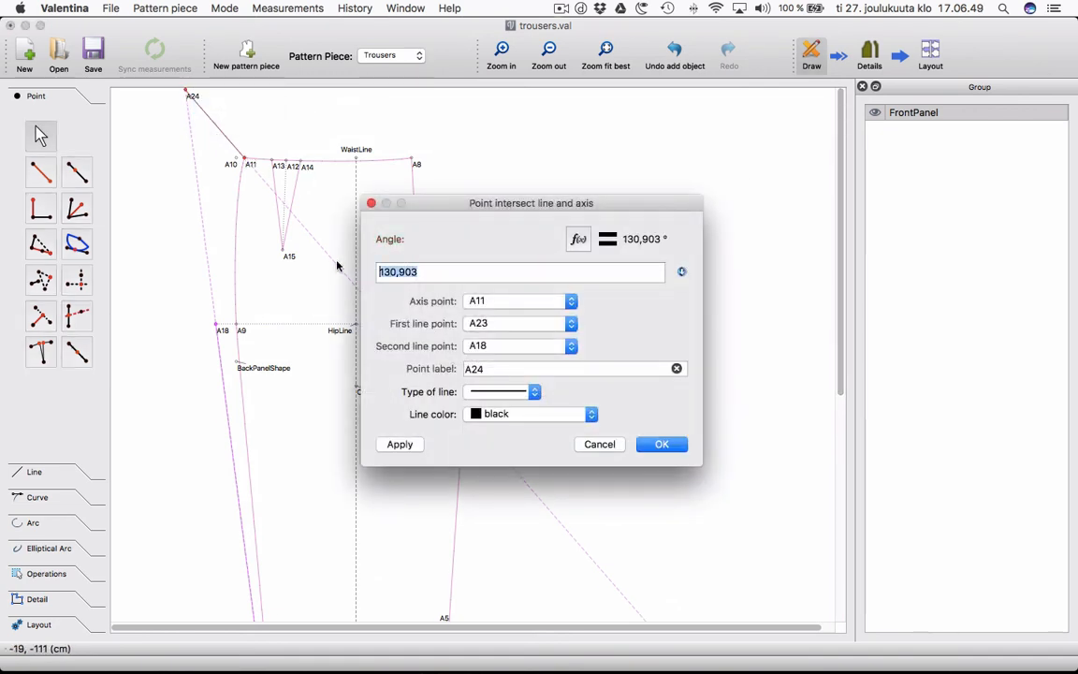
type("180")
left_click(530, 393)
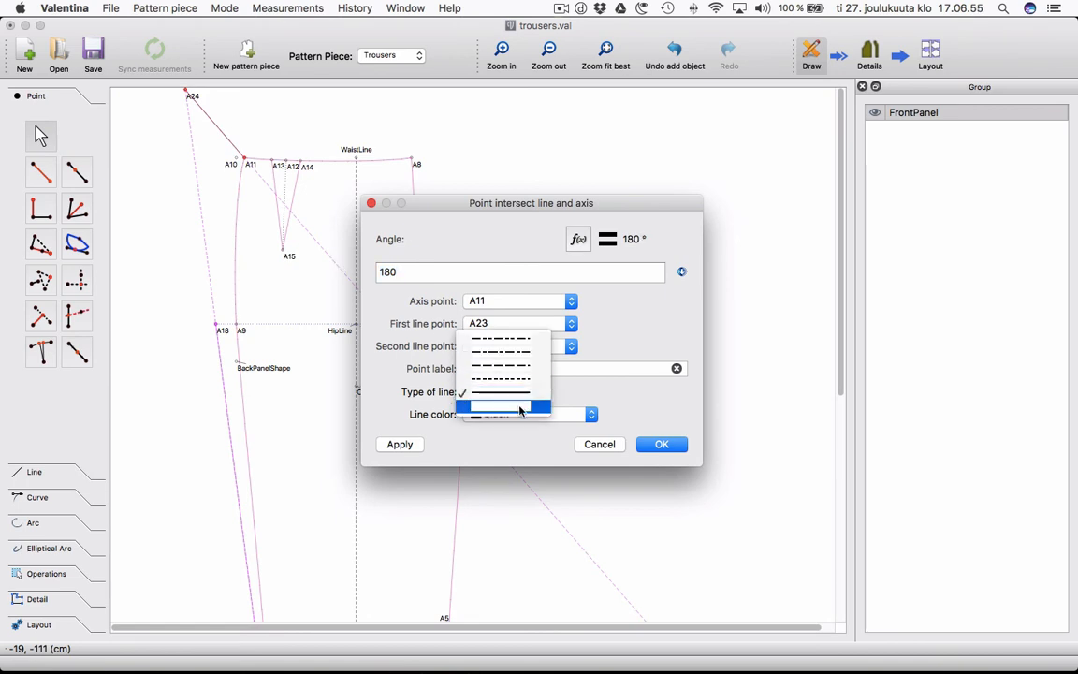
left_click(521, 411)
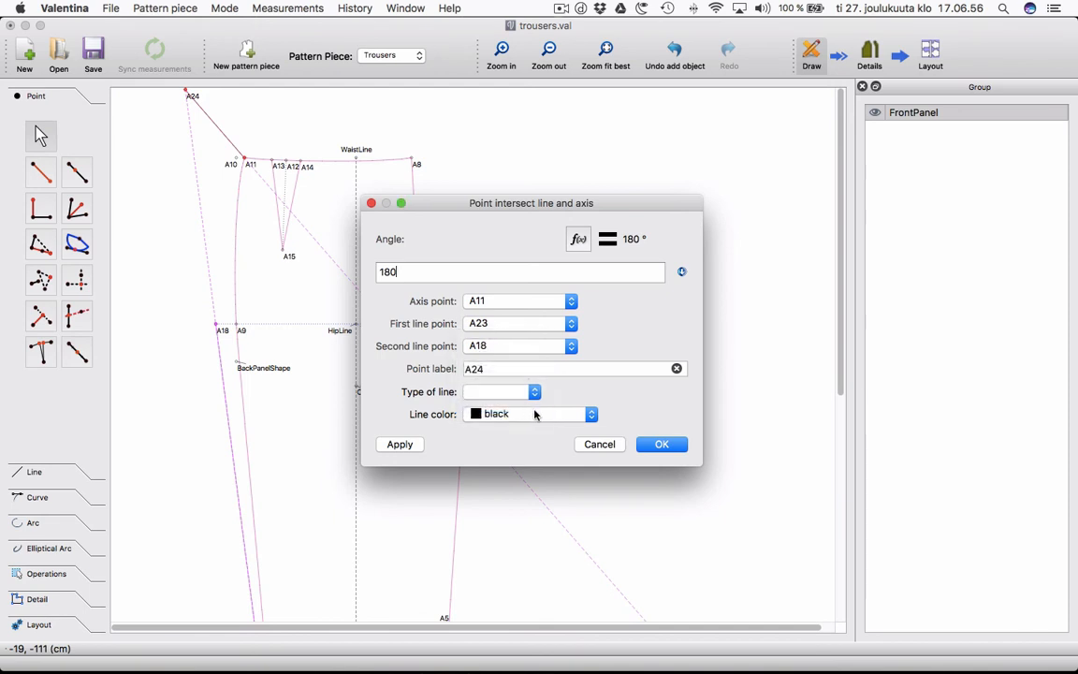
left_click(666, 445)
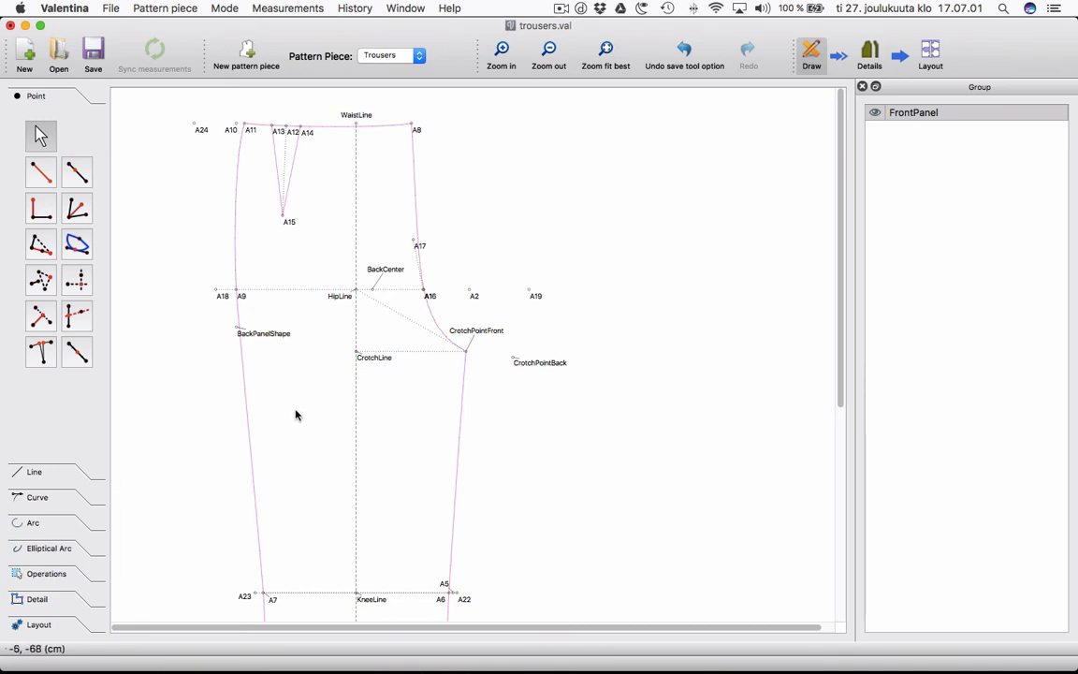
Draw a line between the points KneeLine and A24.
left_click(31, 471)
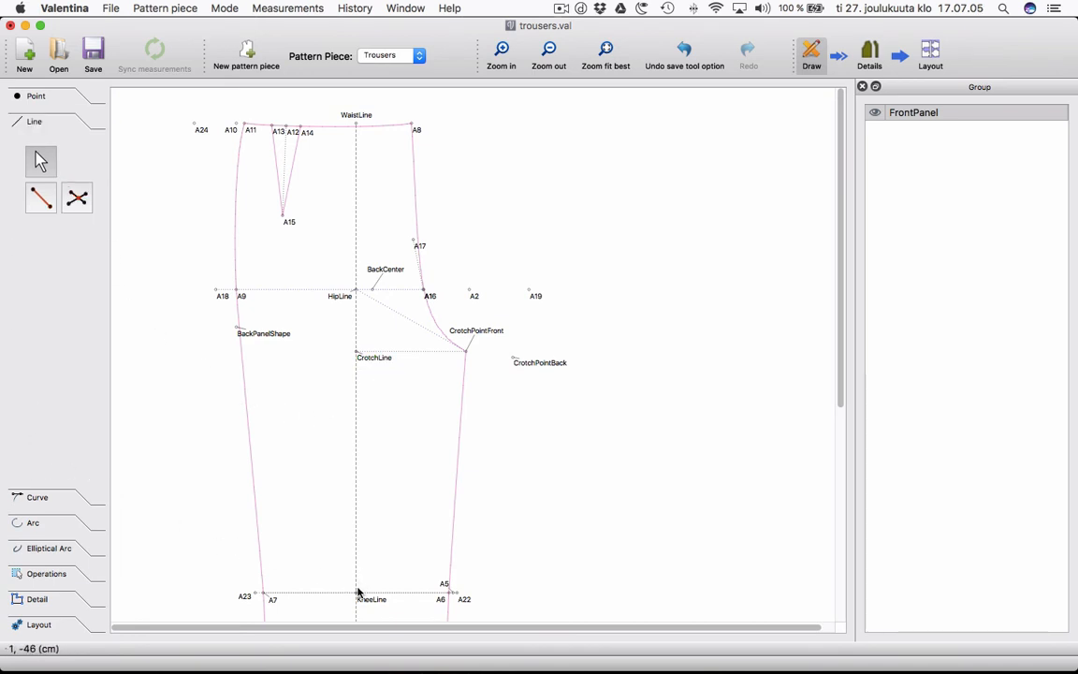
left_click_drag(366, 607, 362, 604)
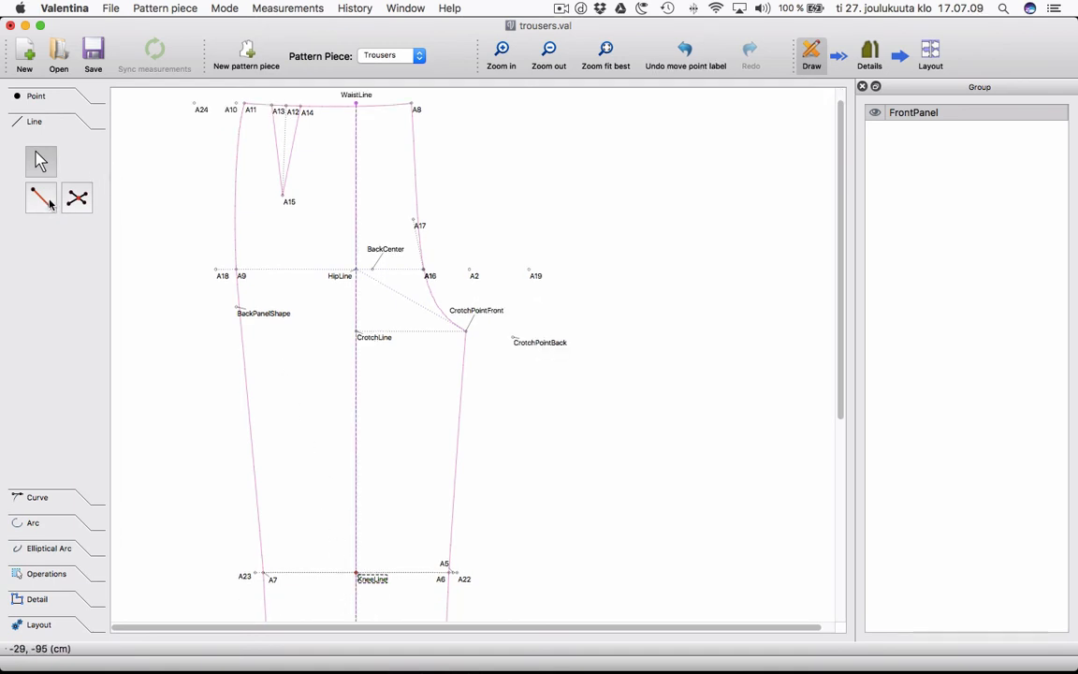
left_click(42, 198)
left_click(370, 581)
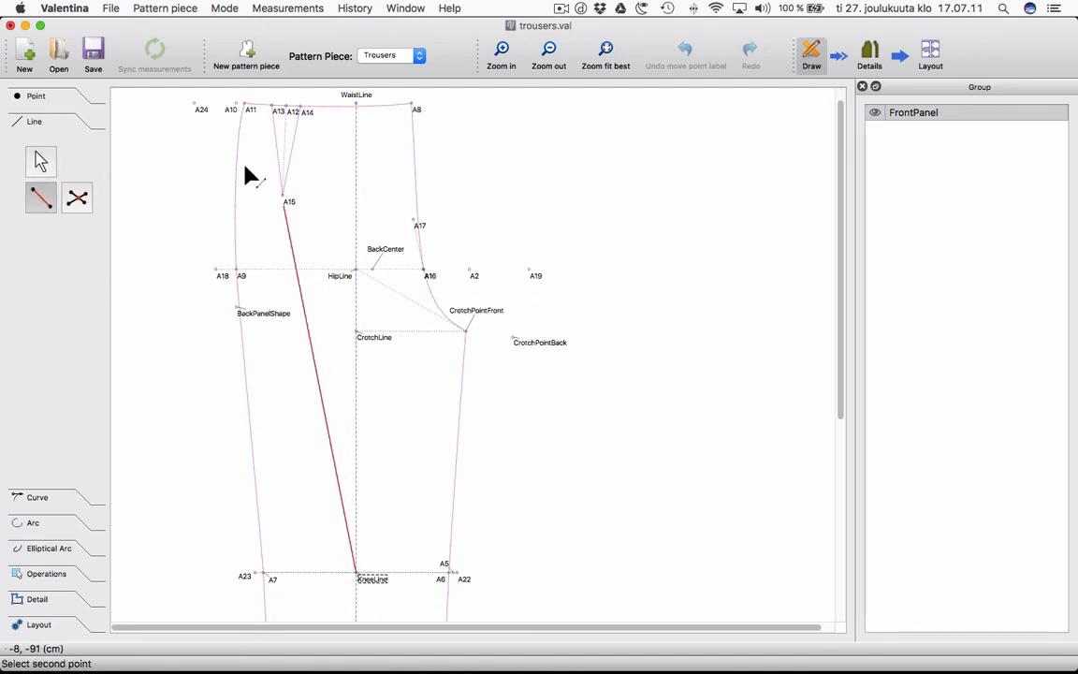
left_click(199, 111)
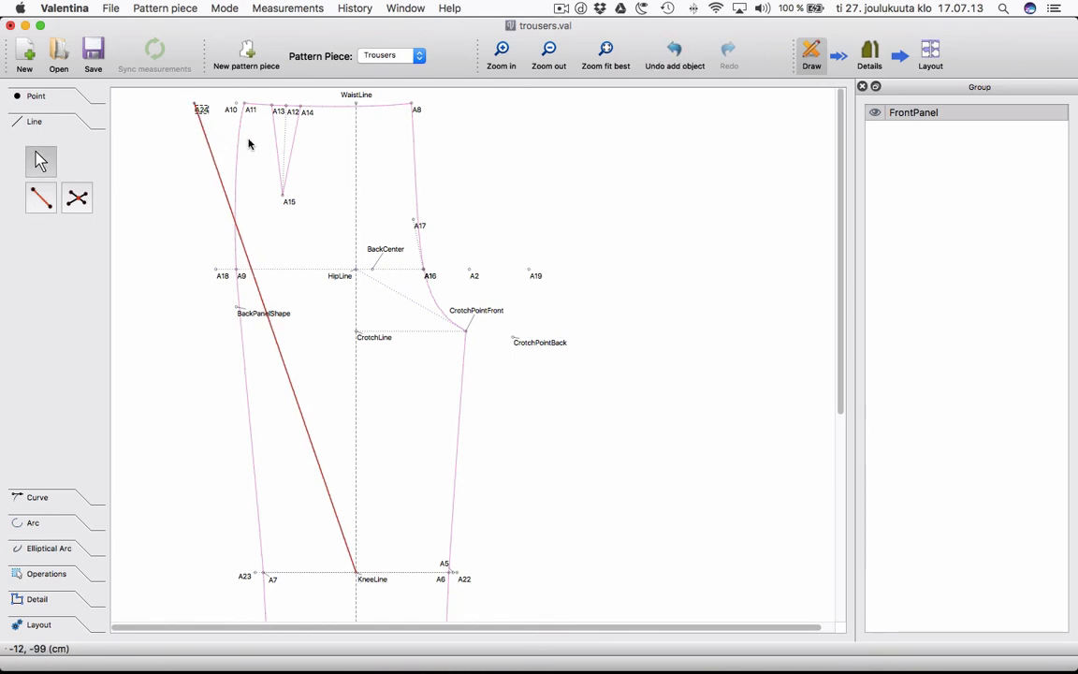
Change the line between KneeLine and A24 to a dashed line type and green colour.
right_click(296, 402)
left_click(318, 405)
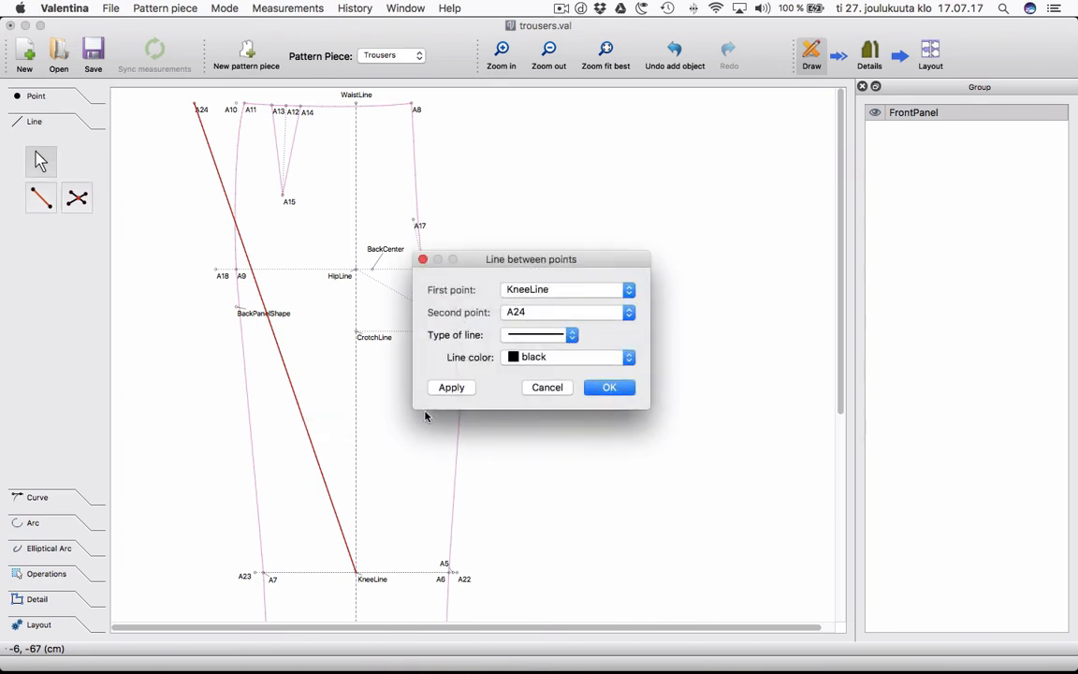
left_click(538, 334)
left_click(552, 318)
left_click(608, 356)
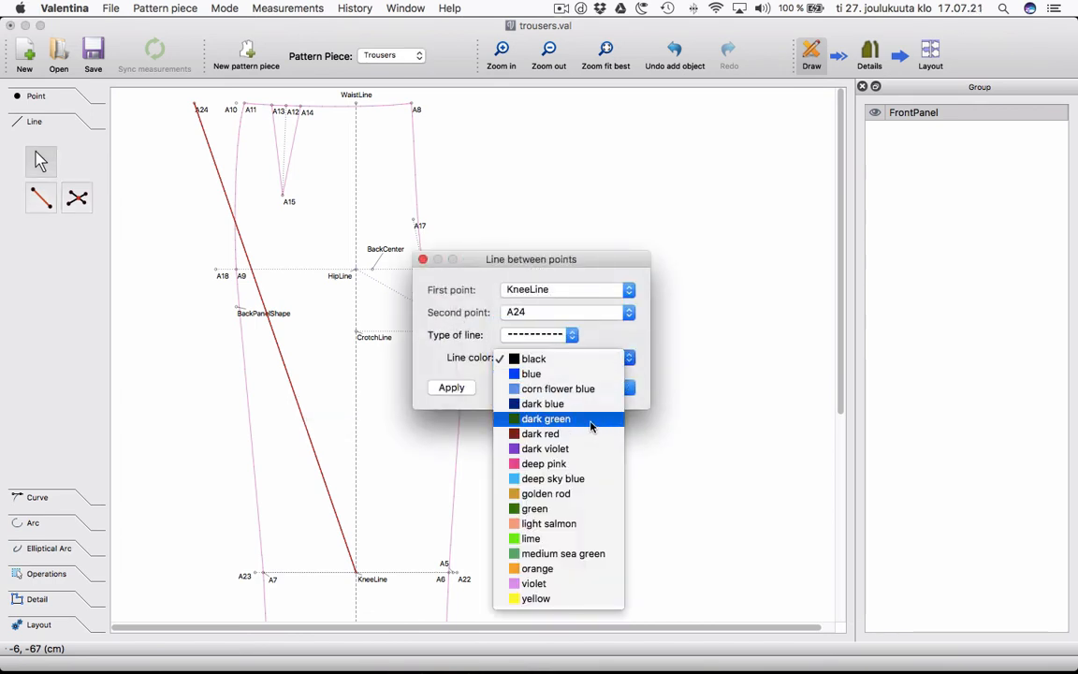
left_click(572, 508)
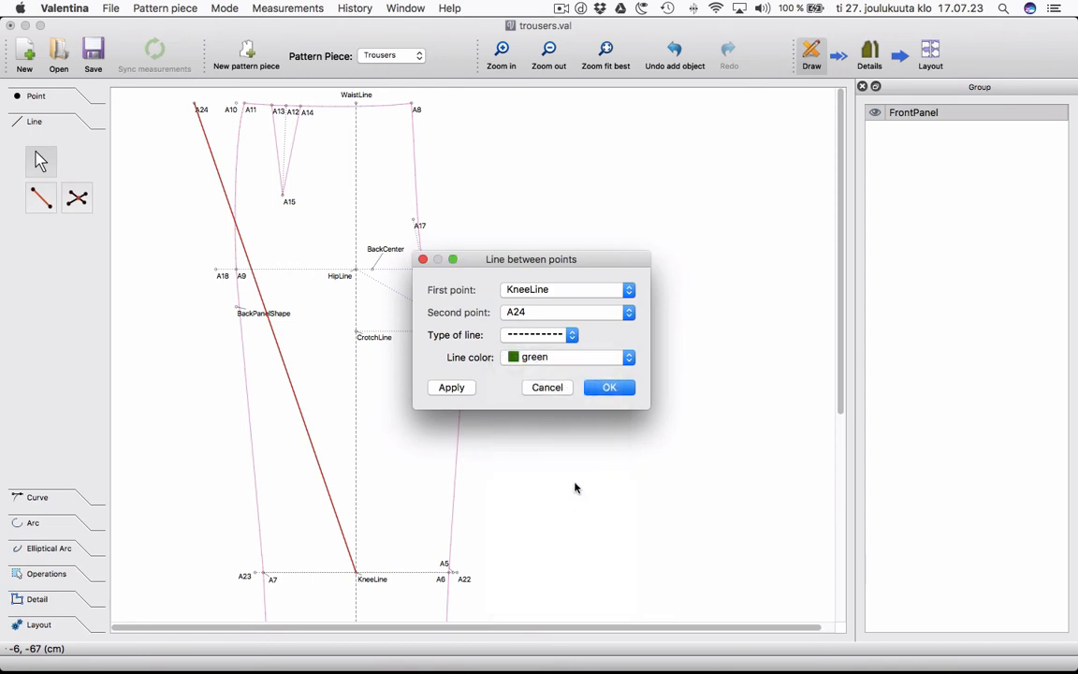
left_click(610, 388)
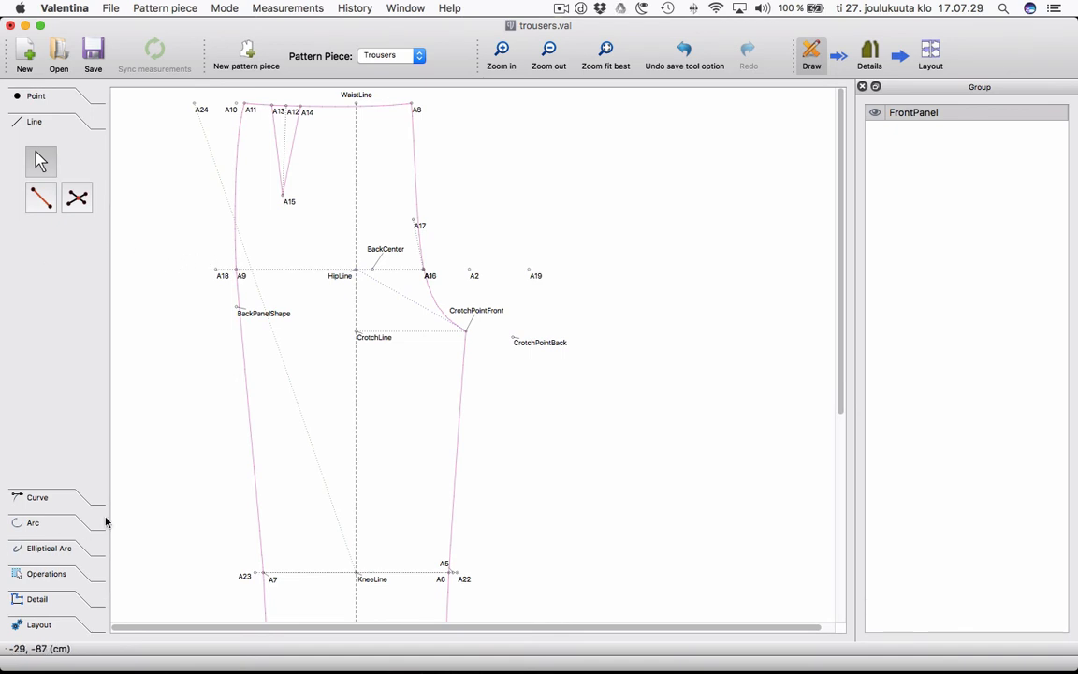
Start a special point on shoulder with KneeLine as the third point and the line from A16 to A17.
left_click(38, 96)
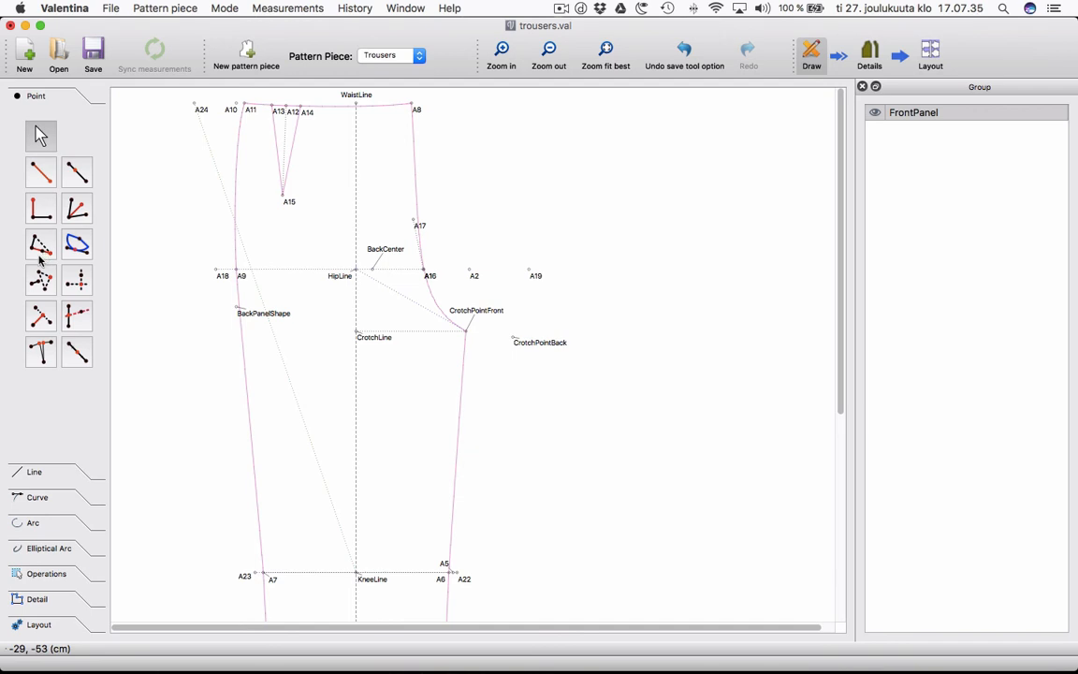
left_click(40, 251)
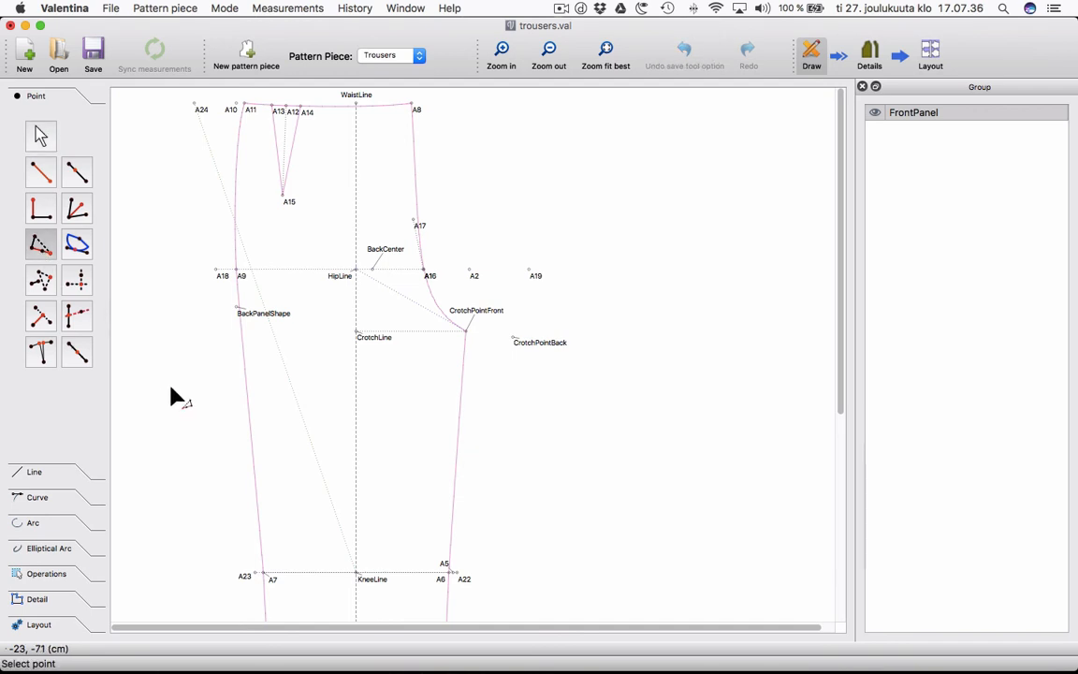
left_click(360, 577)
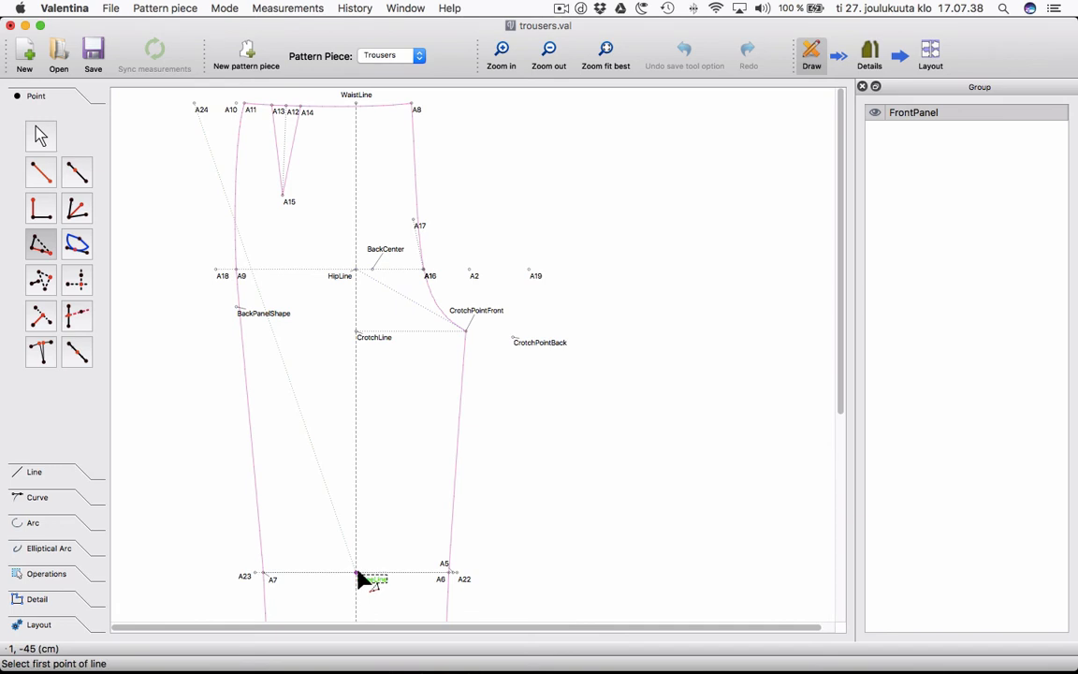
left_click(426, 278)
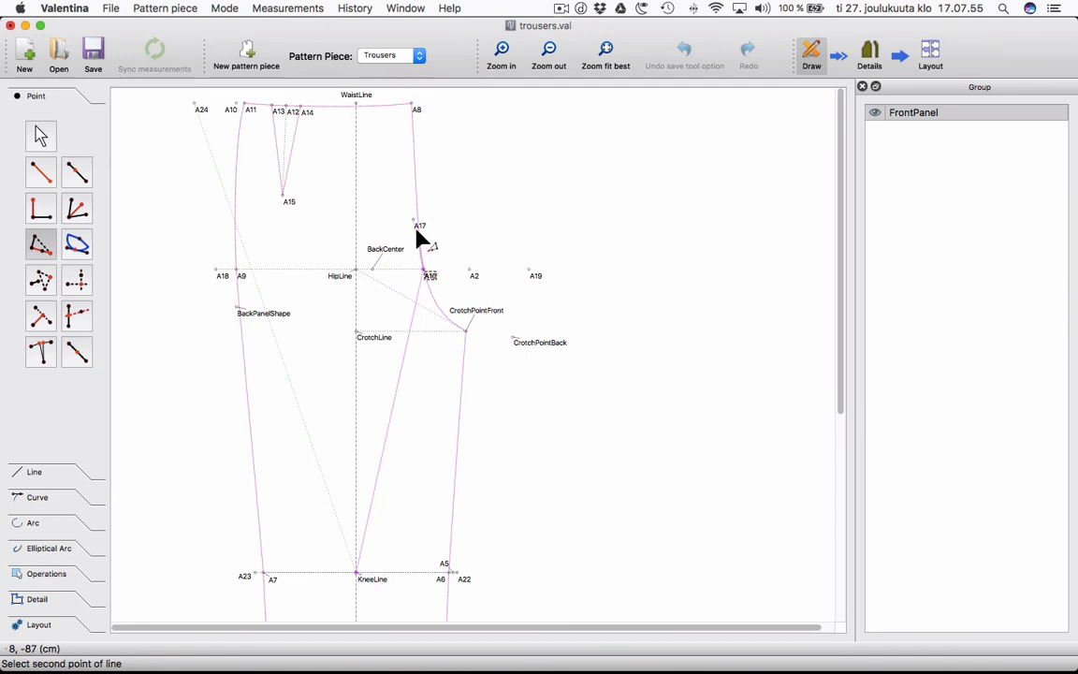
left_click(414, 224)
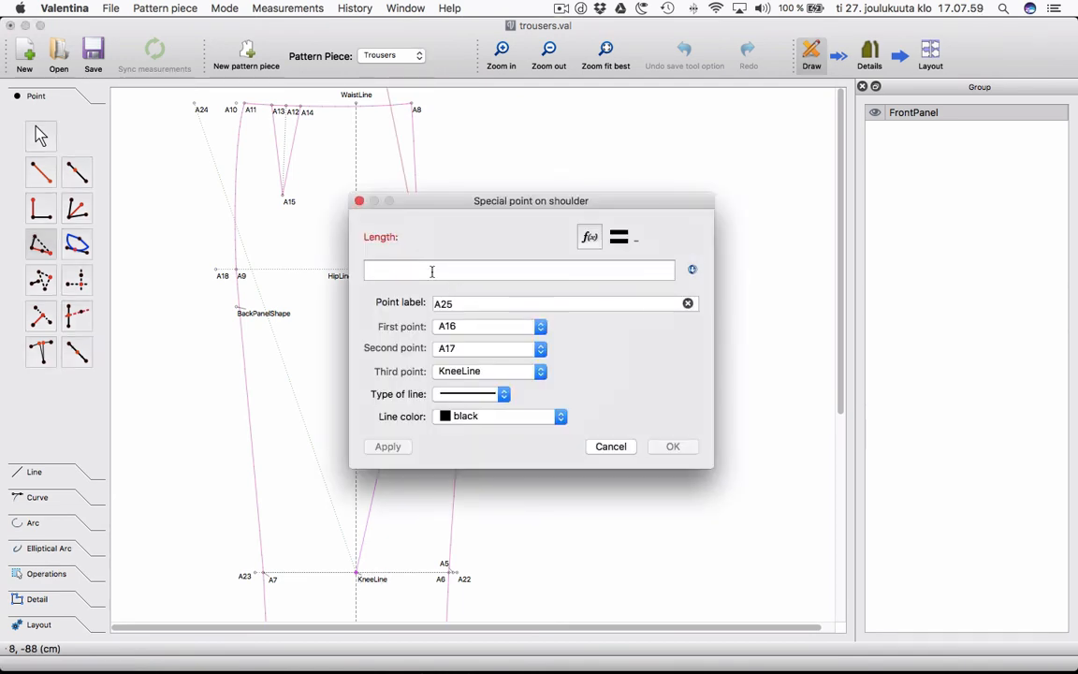
Set the length formula of point A25 to the line length Line_KneeLine_A24.
left_click(591, 238)
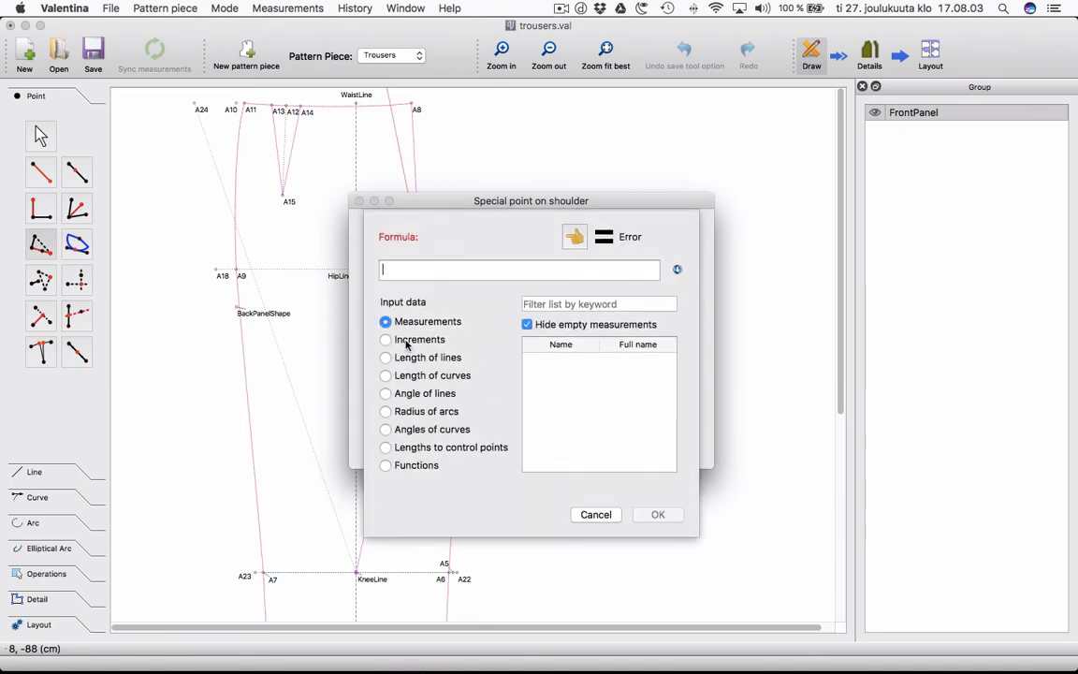
left_click(395, 359)
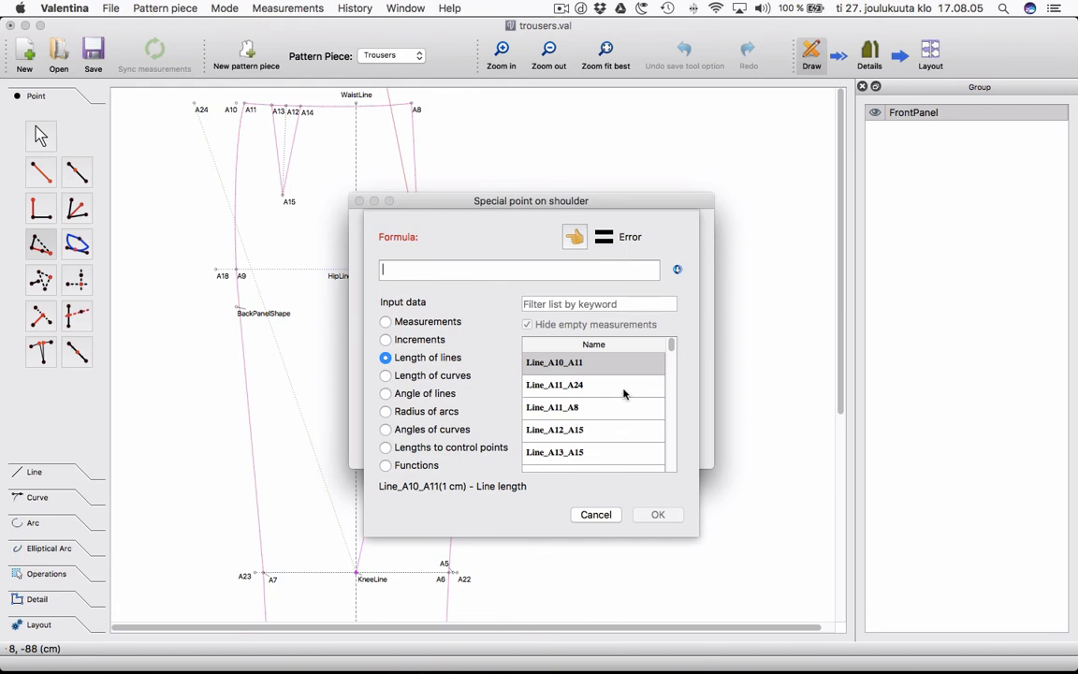
left_click(565, 304)
type("knee")
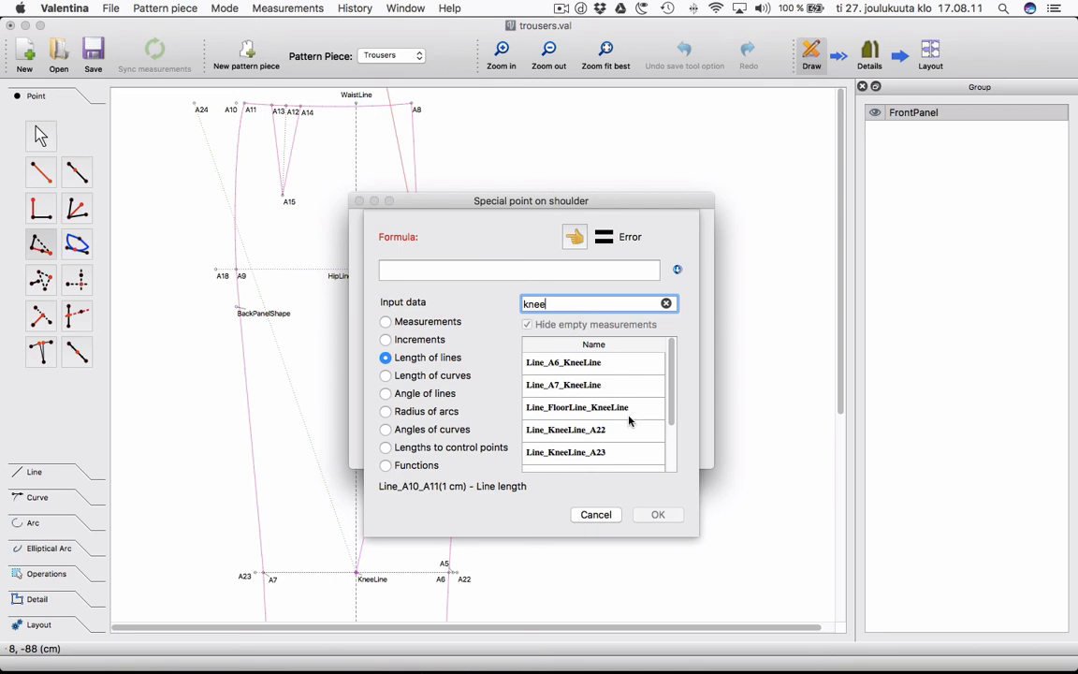
scroll(599, 433, "down", 2)
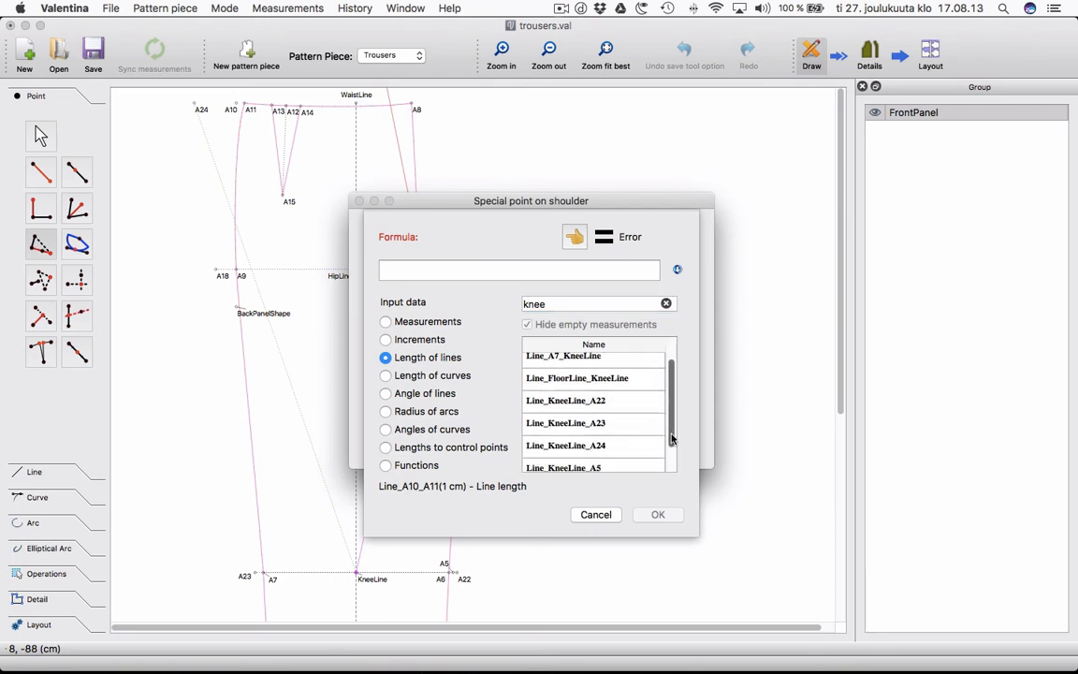
left_click(592, 437)
double_click(592, 437)
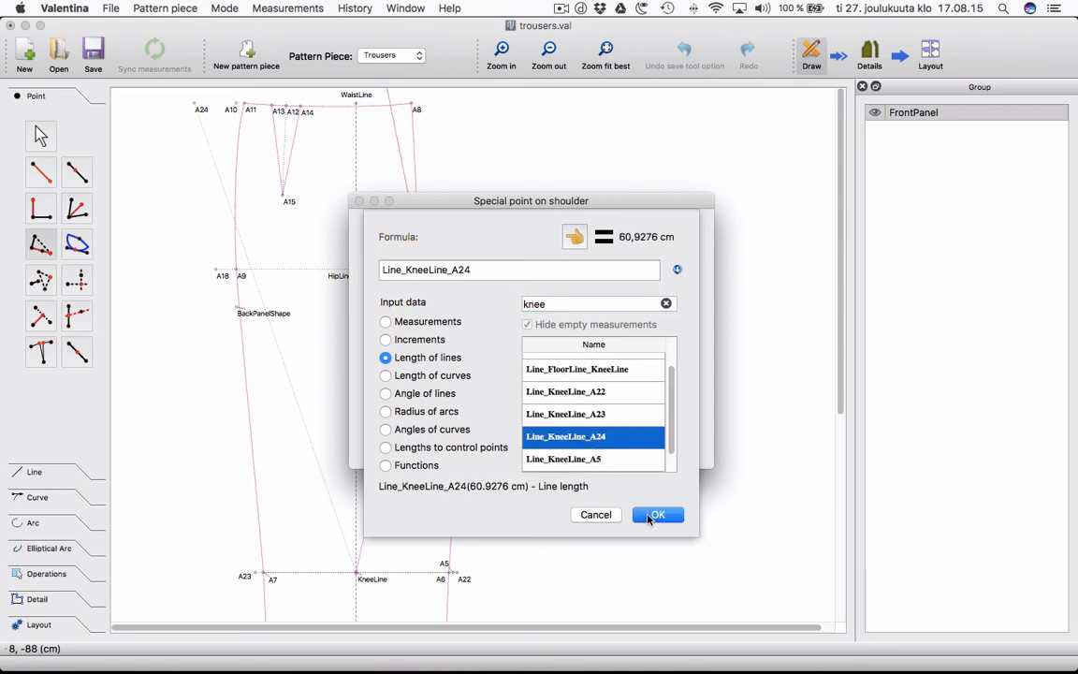
left_click(655, 515)
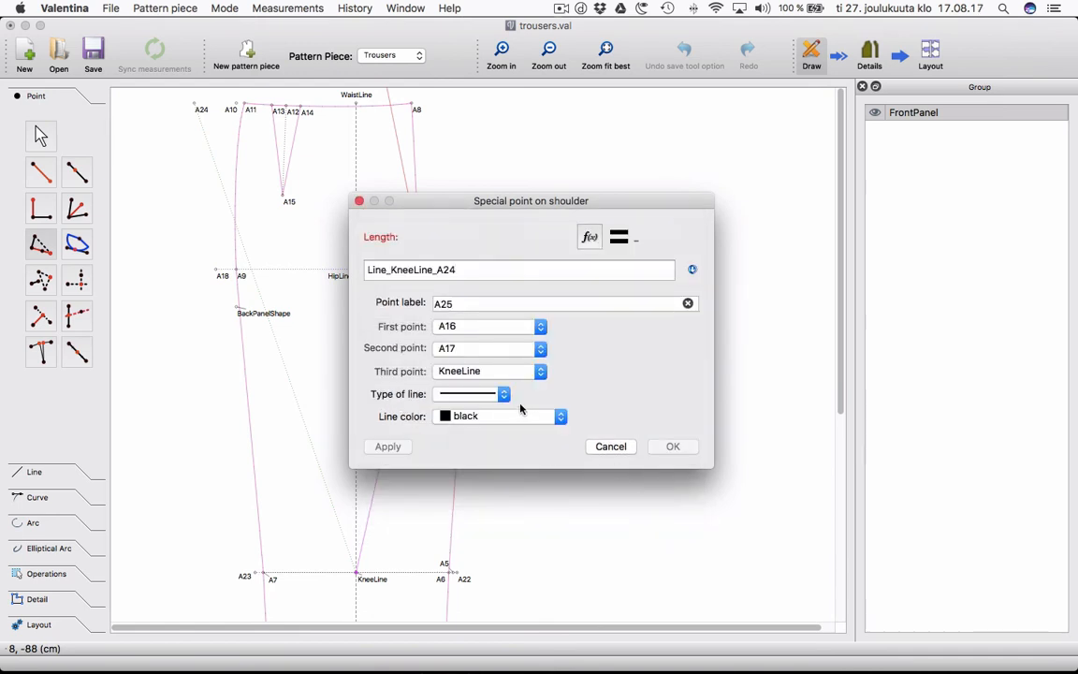
Give point A25 a dashed green line and create it.
left_click(496, 394)
left_click(471, 382)
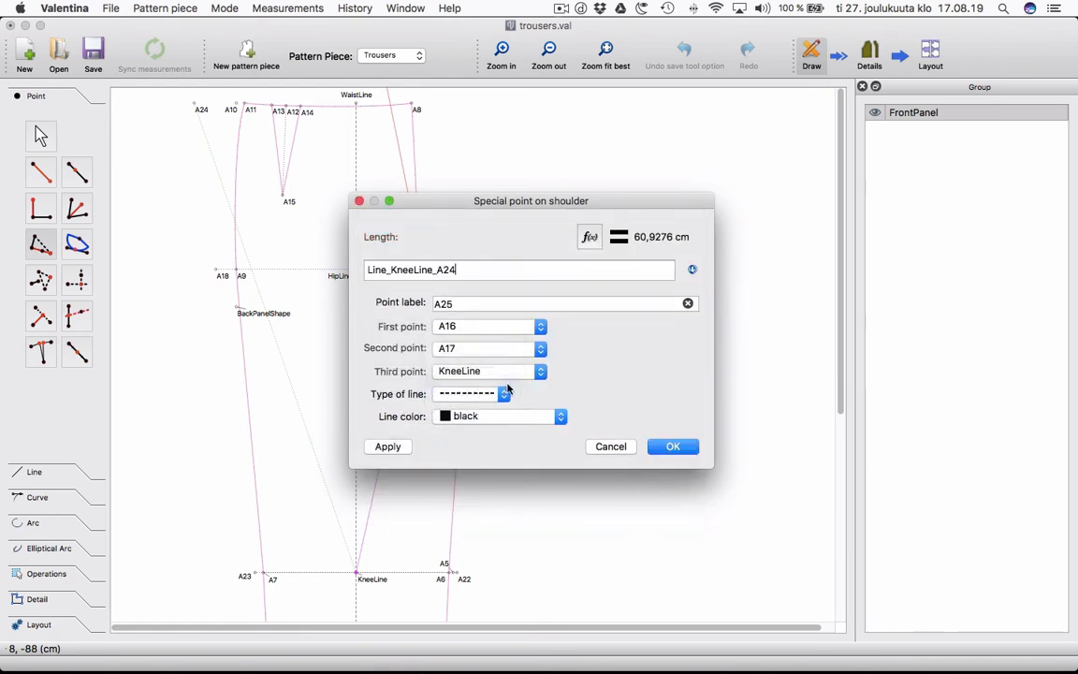
left_click(560, 418)
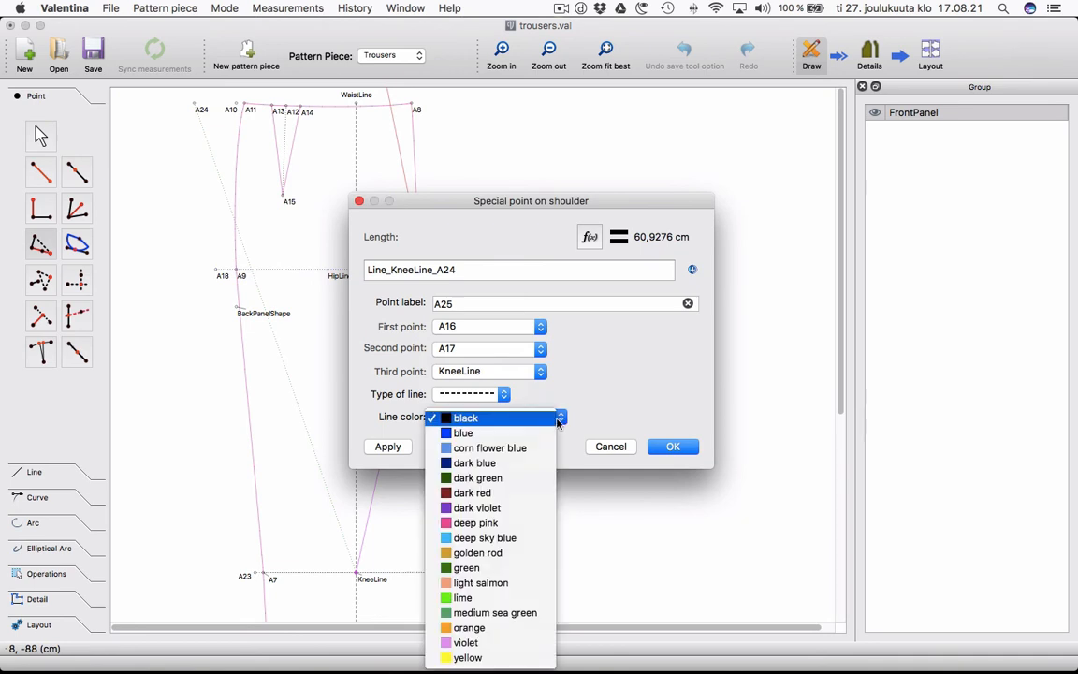
left_click(511, 568)
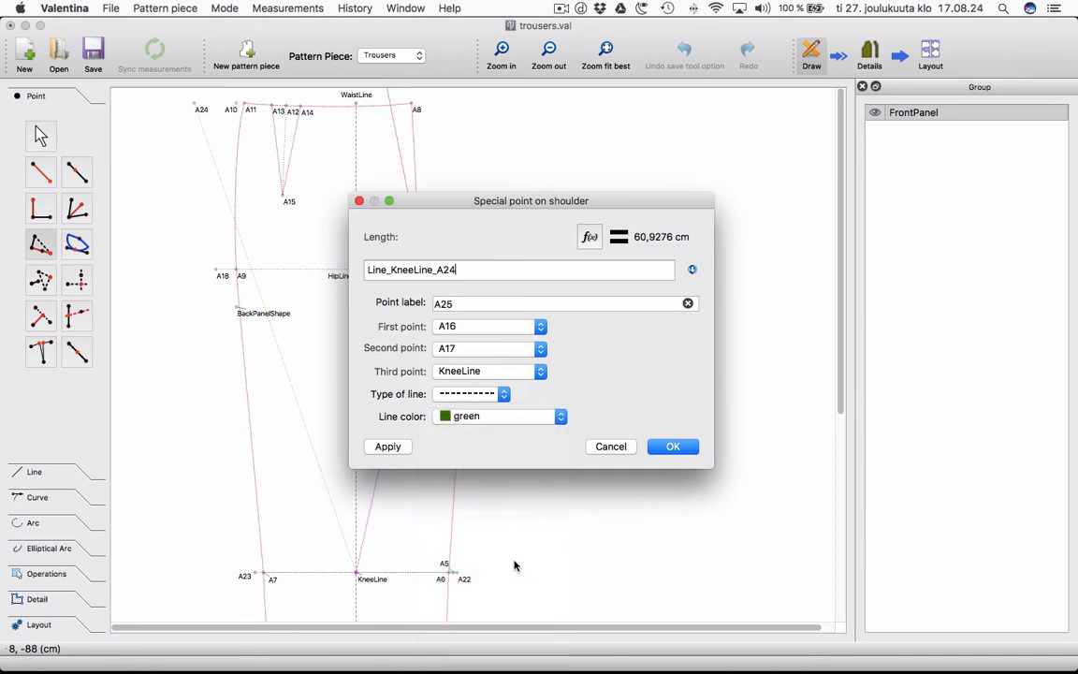
left_click(673, 446)
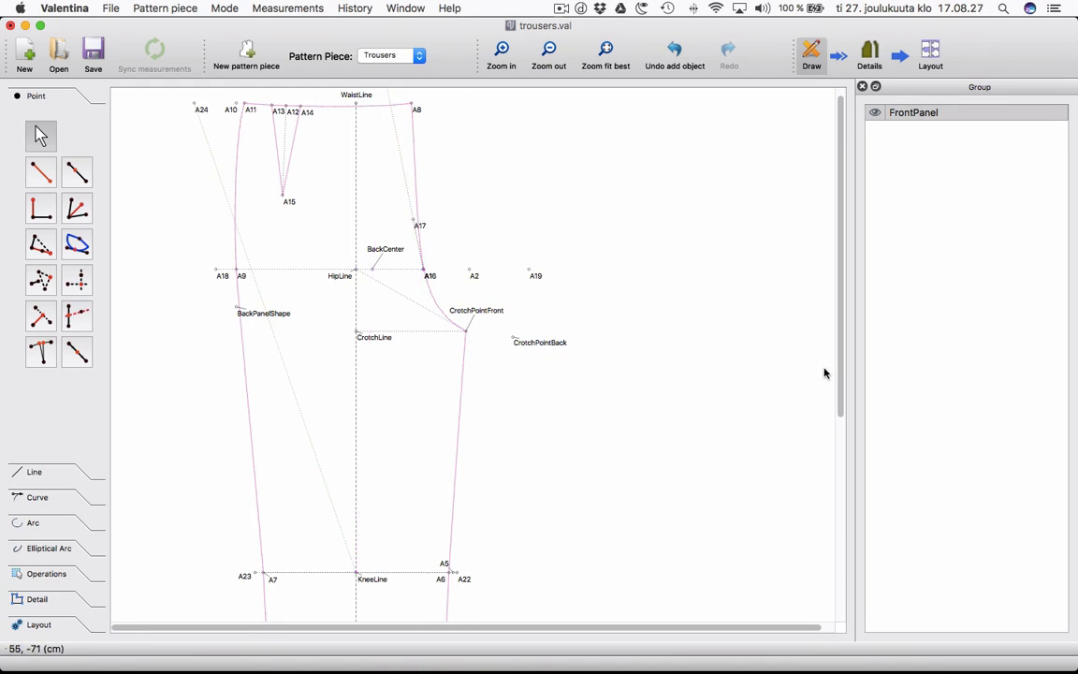
scroll(838, 375, "up", 1)
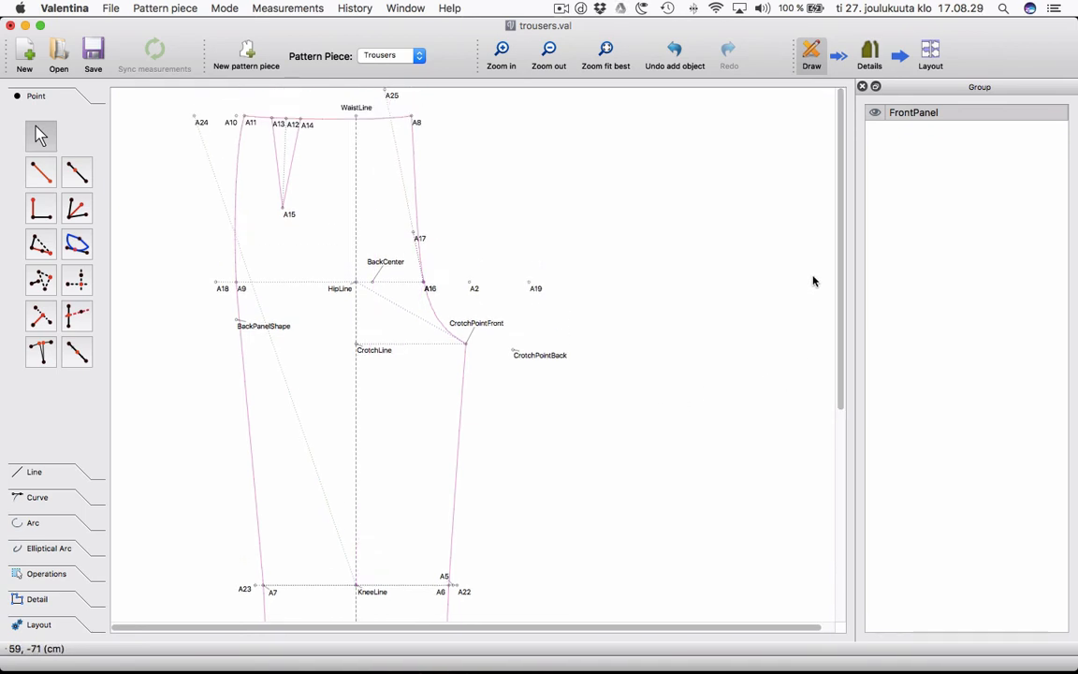
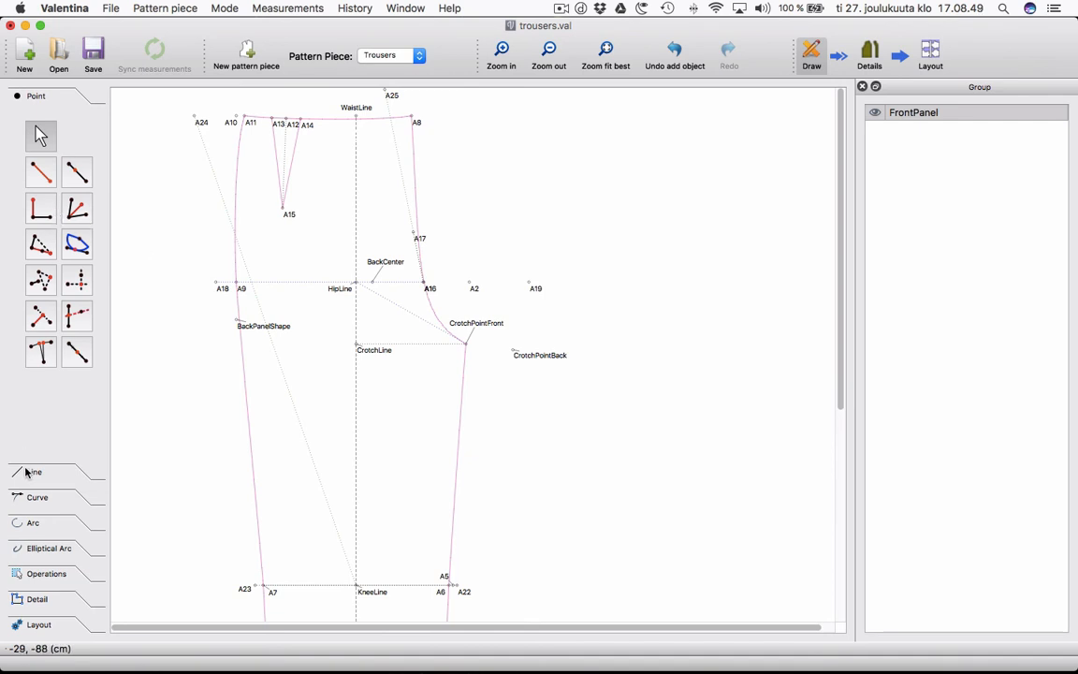
Draw a simple curve from A25 to CrotchPointBack for the back crotch seam.
left_click(38, 498)
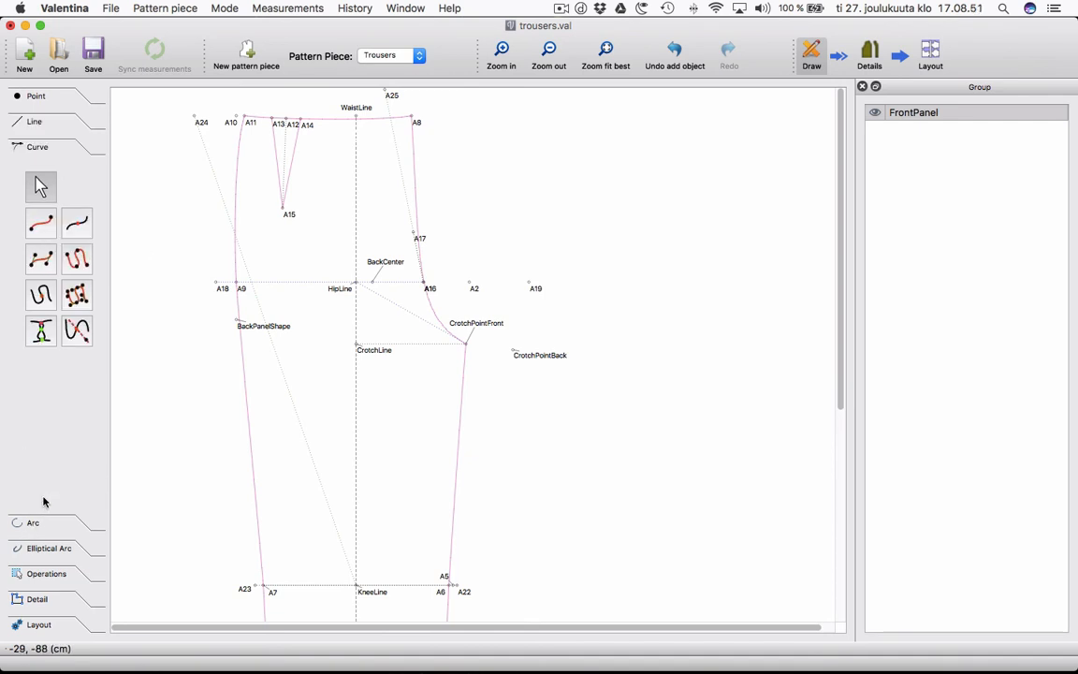
left_click(41, 222)
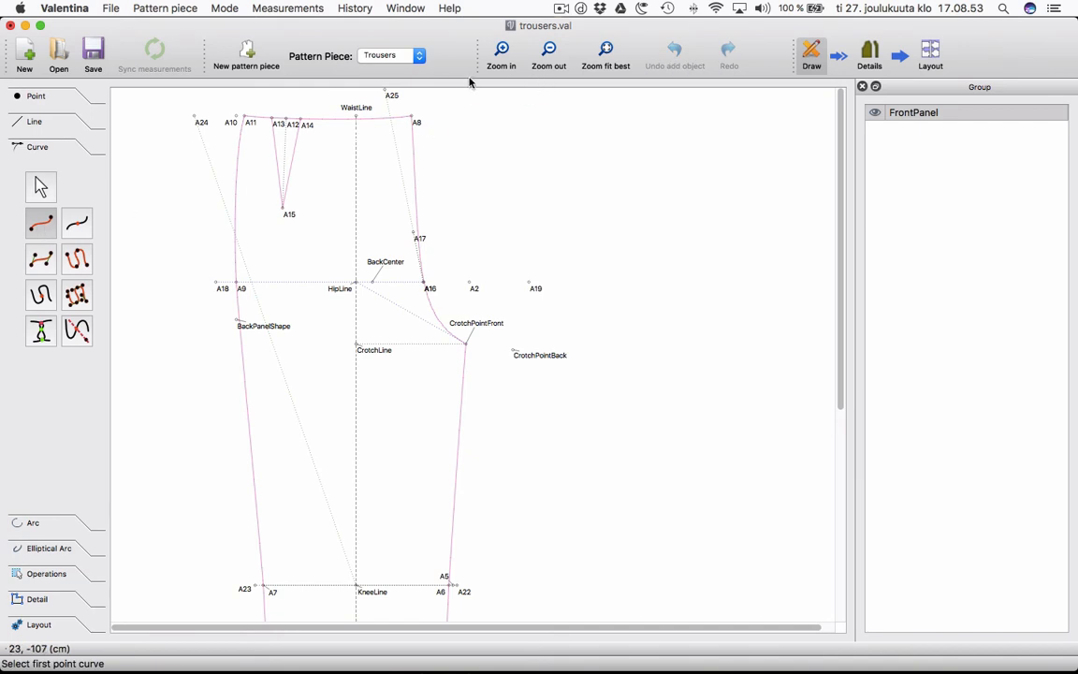
left_click(389, 92)
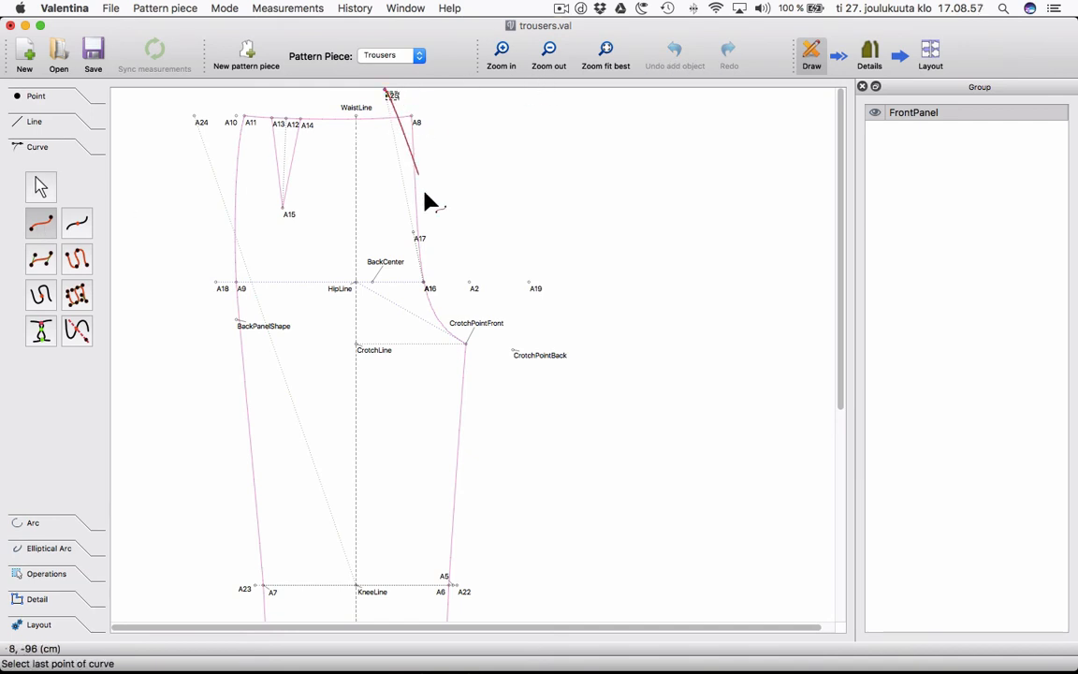
left_click(515, 353)
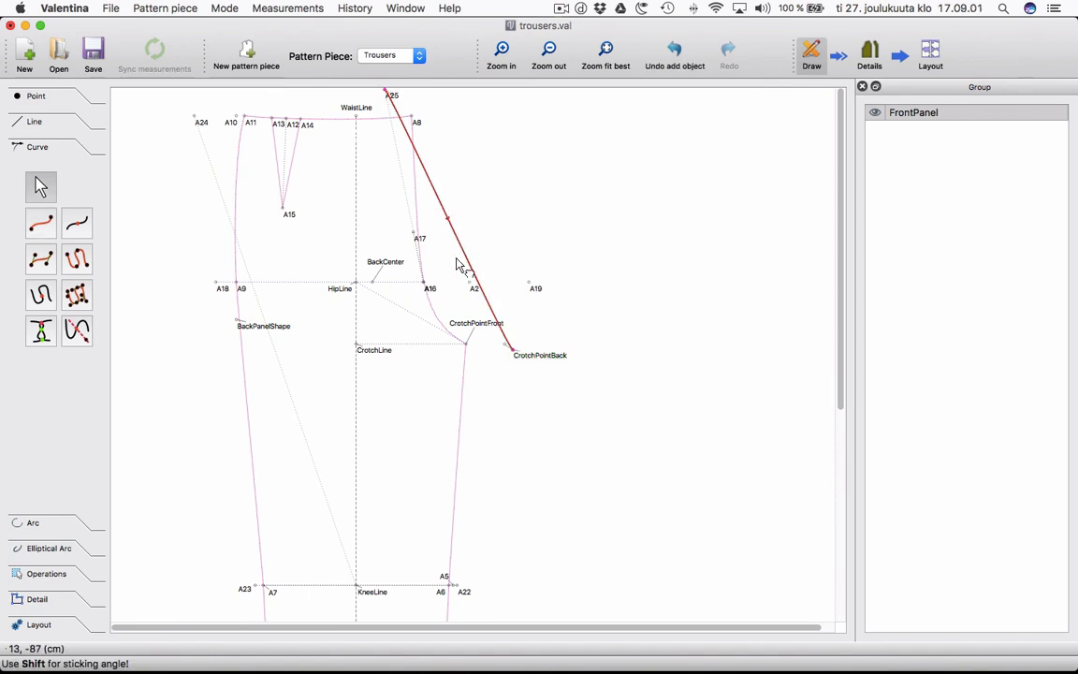
Shape the back crotch curve with its control handles, following the A25–A16 line and passing through CrotchPointFront into CrotchPointBack.
left_click_drag(471, 267, 429, 296)
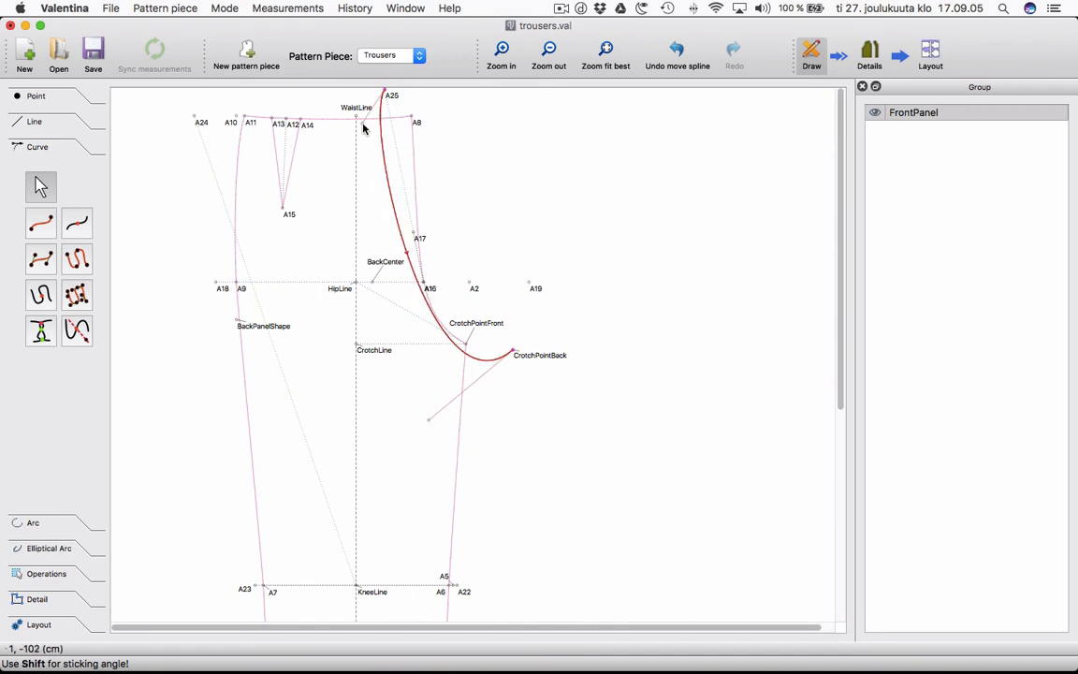
left_click_drag(380, 142, 412, 216)
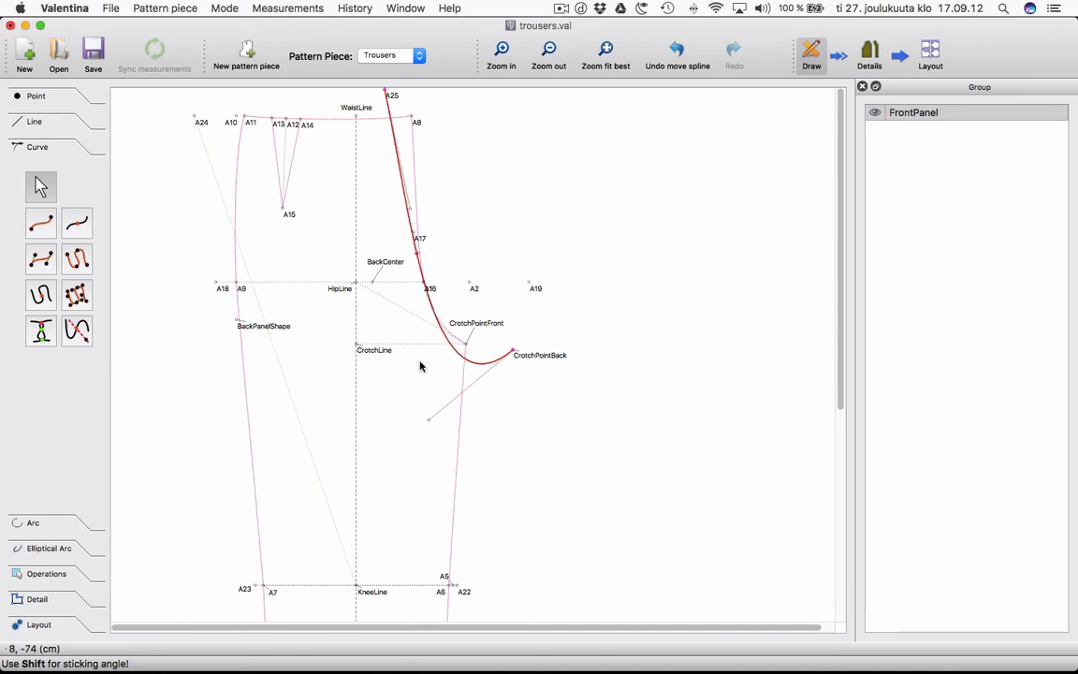
left_click(430, 423)
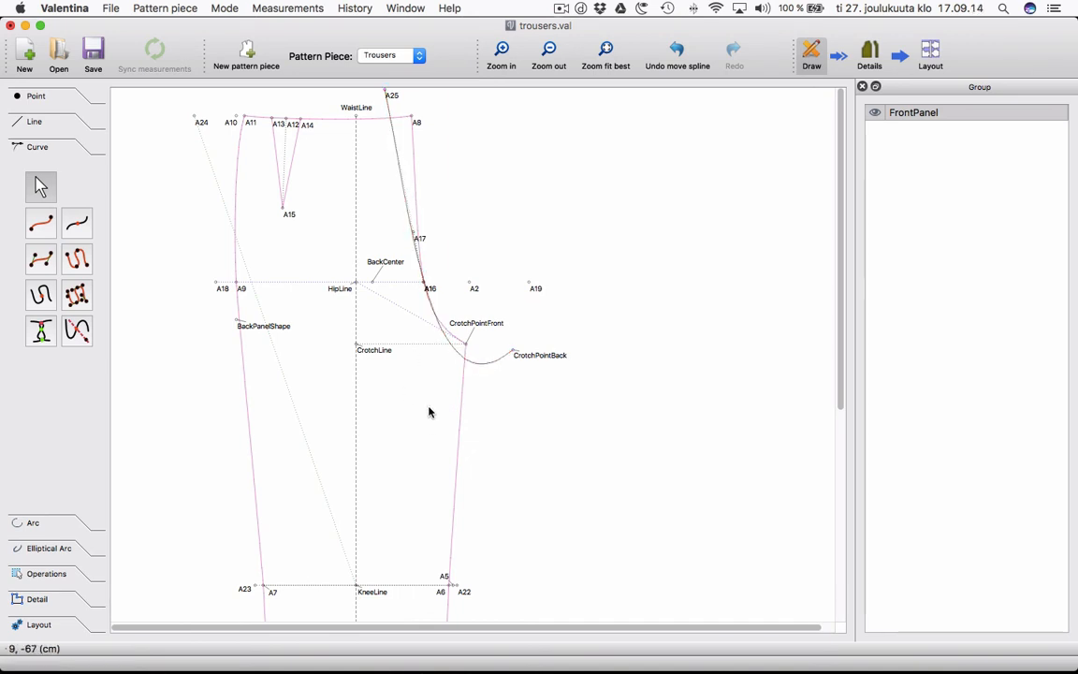
left_click(471, 367)
left_click_drag(430, 426, 408, 368)
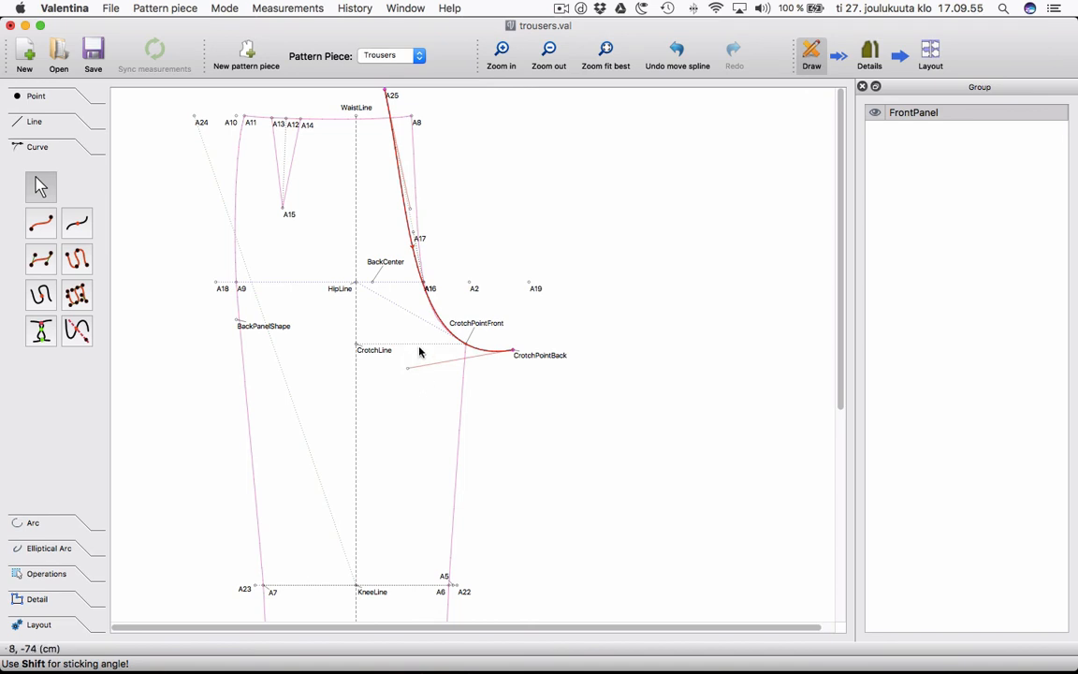
mouse_move(410, 211)
left_mouse_down()
mouse_move(426, 219)
mouse_move(413, 222)
mouse_move(388, 192)
mouse_move(409, 211)
left_mouse_up()
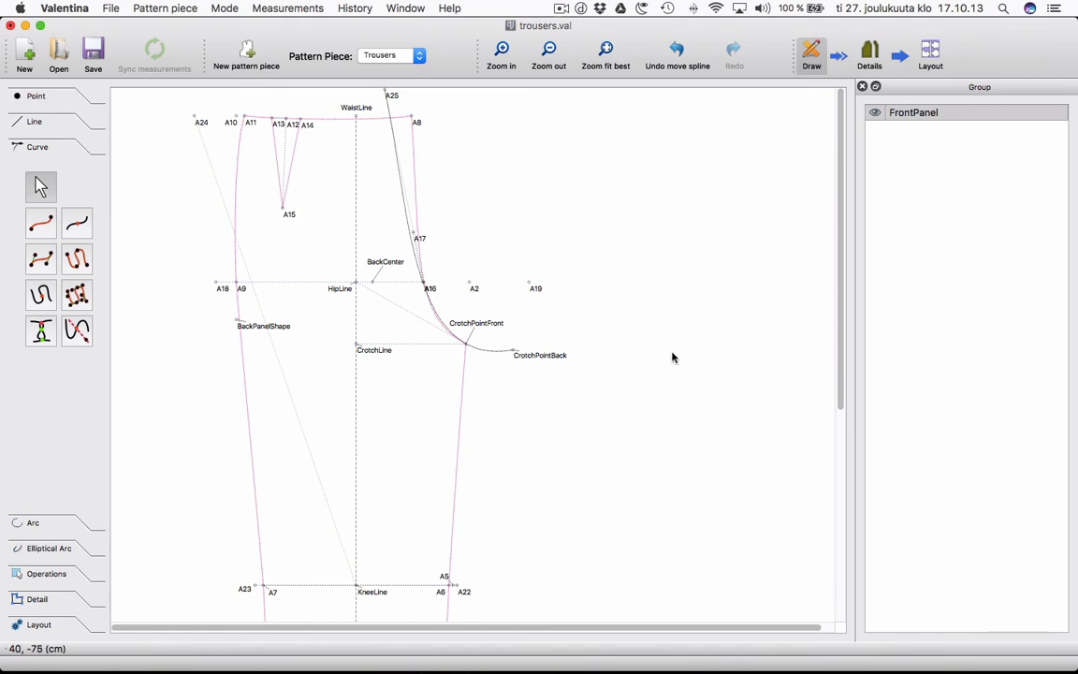
Draw a curved path from CrotchPointBack through A22 to A20 for the back inseam.
left_click(77, 259)
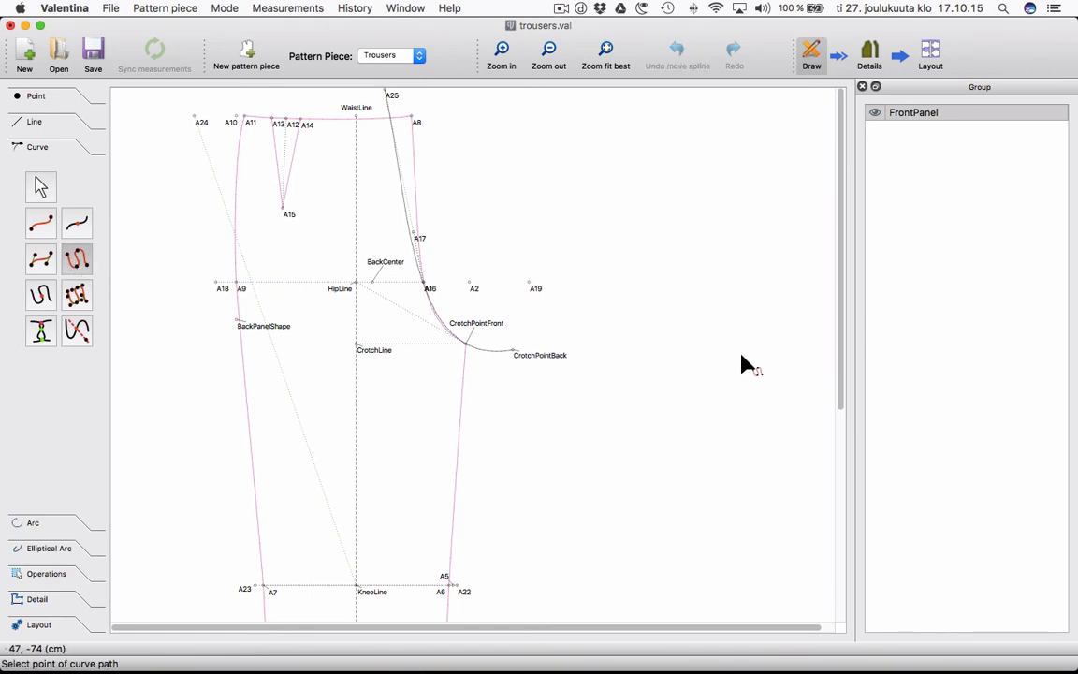
left_click_drag(839, 358, 821, 469)
left_click(517, 190)
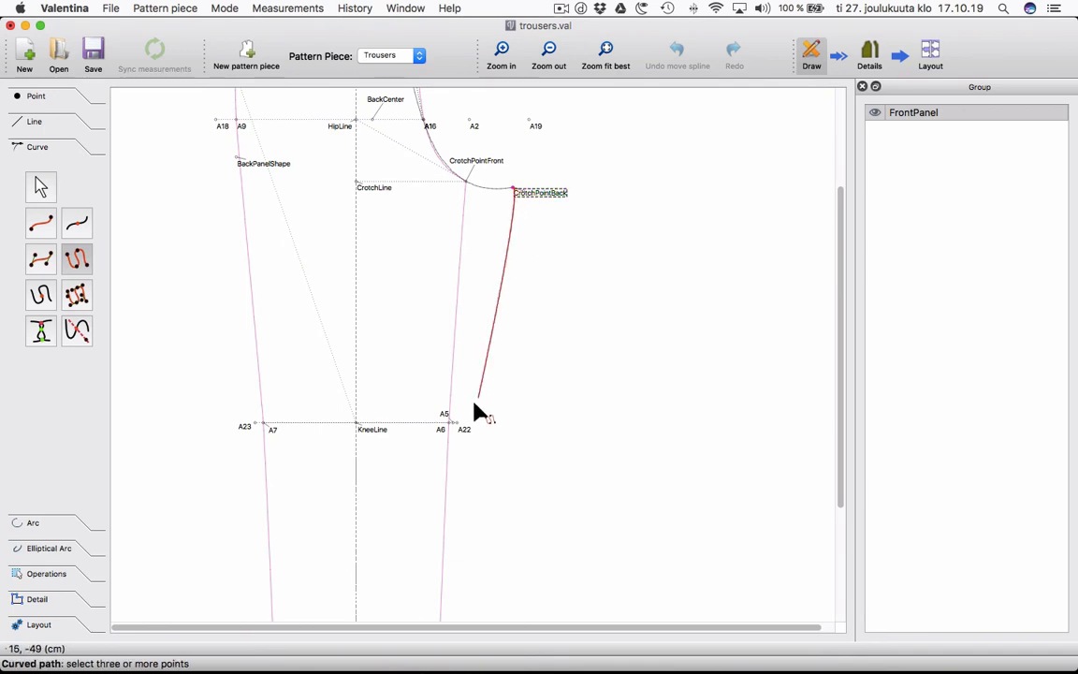
left_click(458, 424)
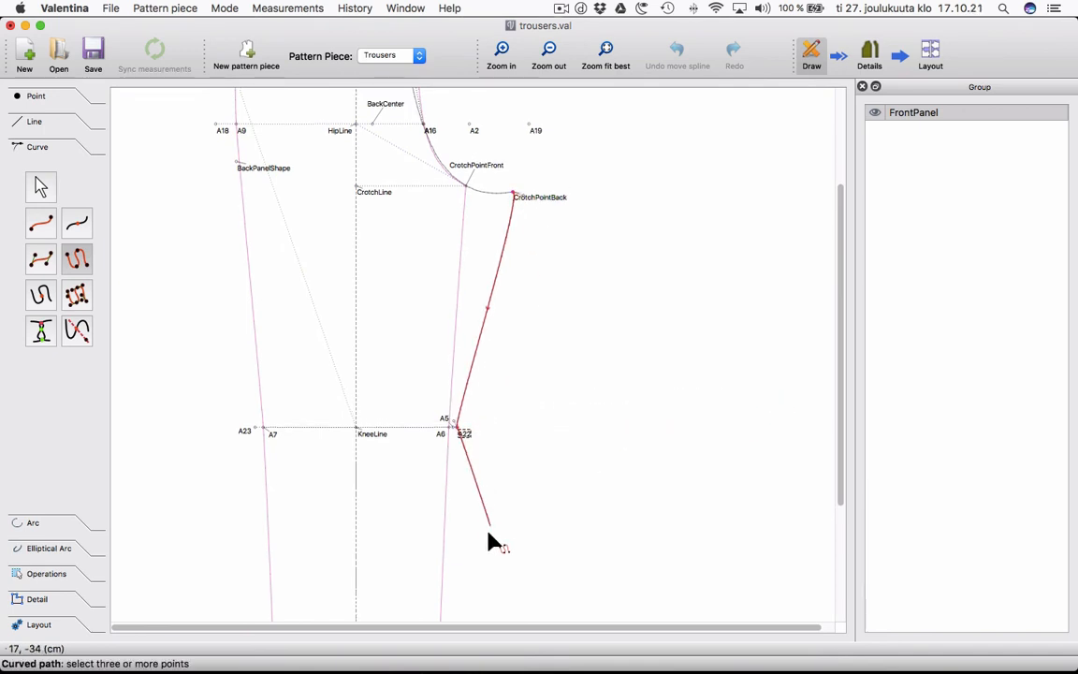
scroll(492, 544, "down", 3)
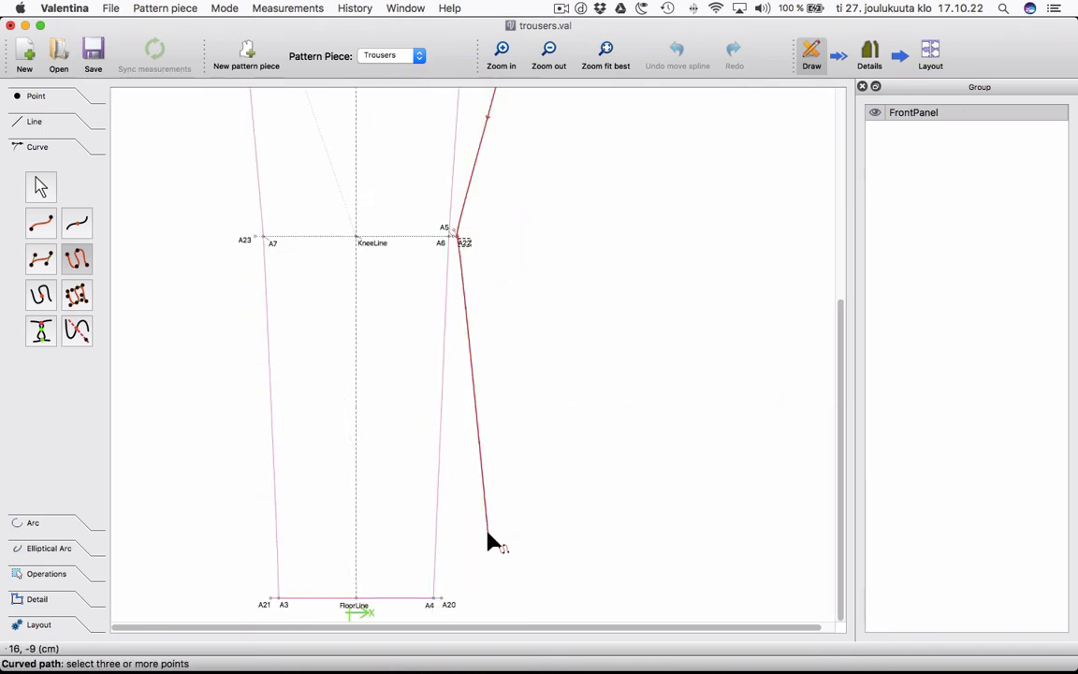
left_click(448, 602)
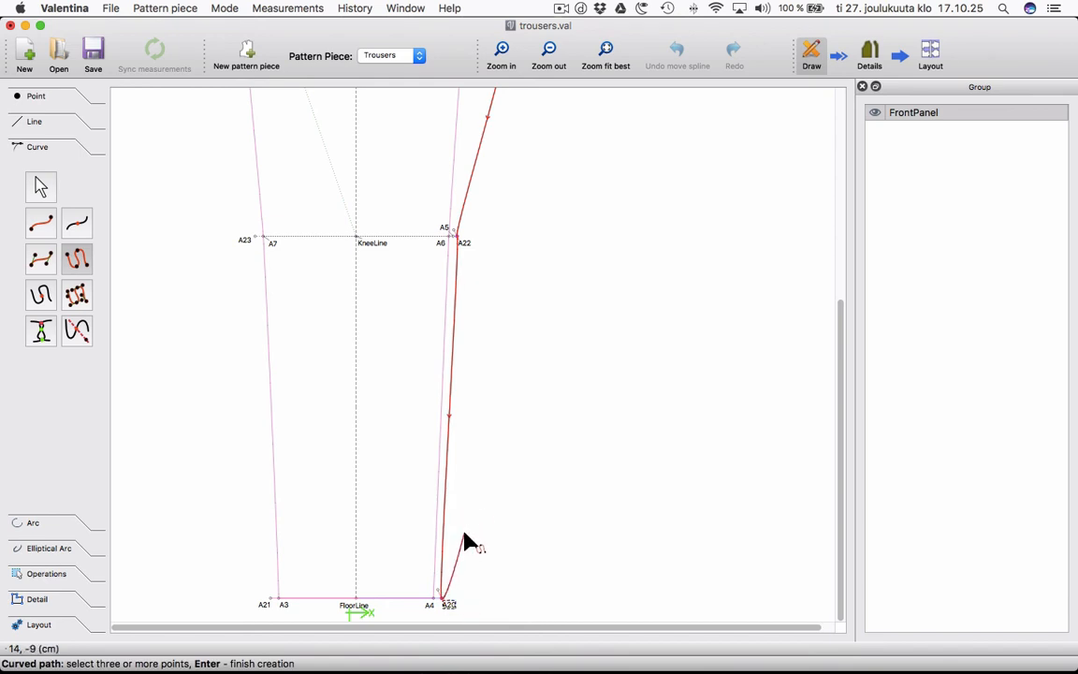
key("Return")
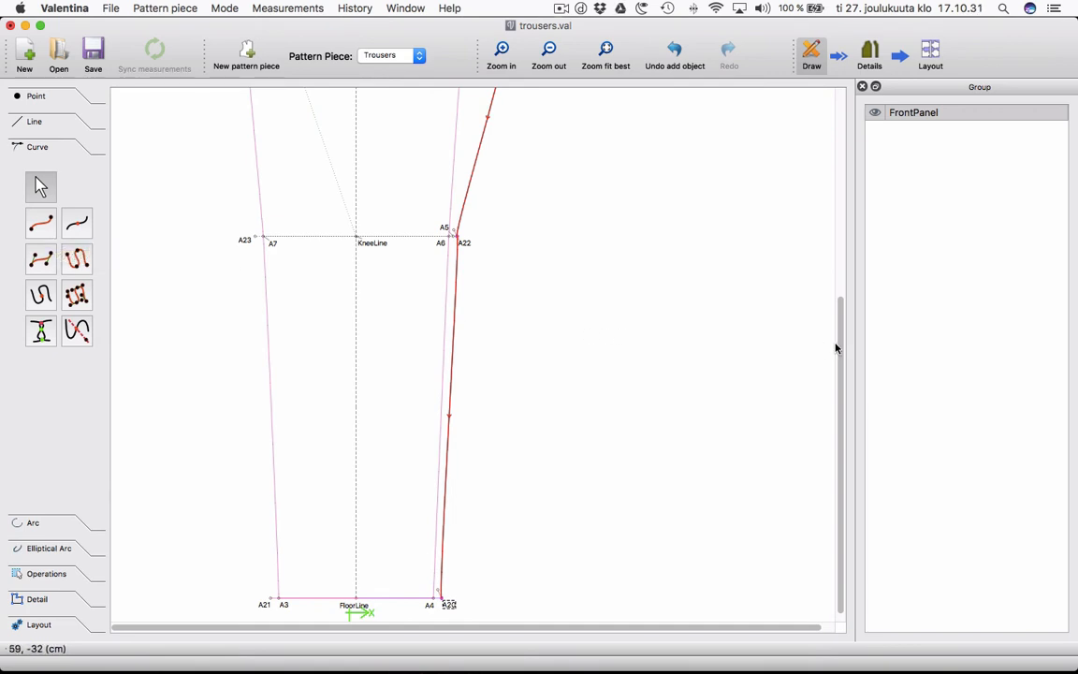
left_click_drag(839, 351, 823, 126)
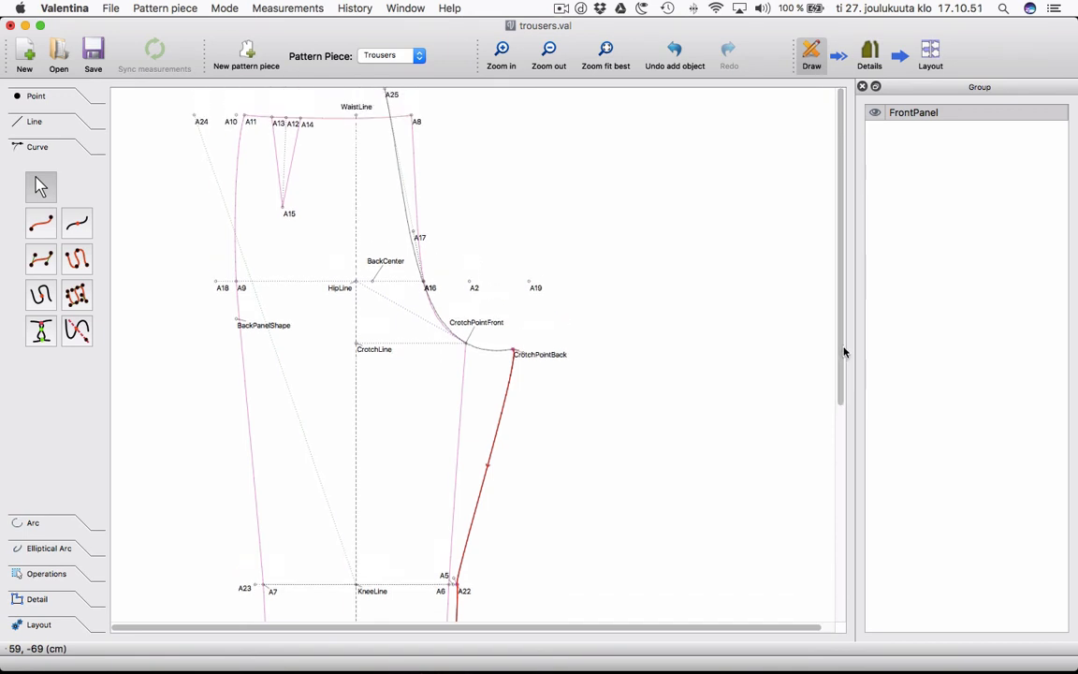
scroll(524, 366, "down", 1)
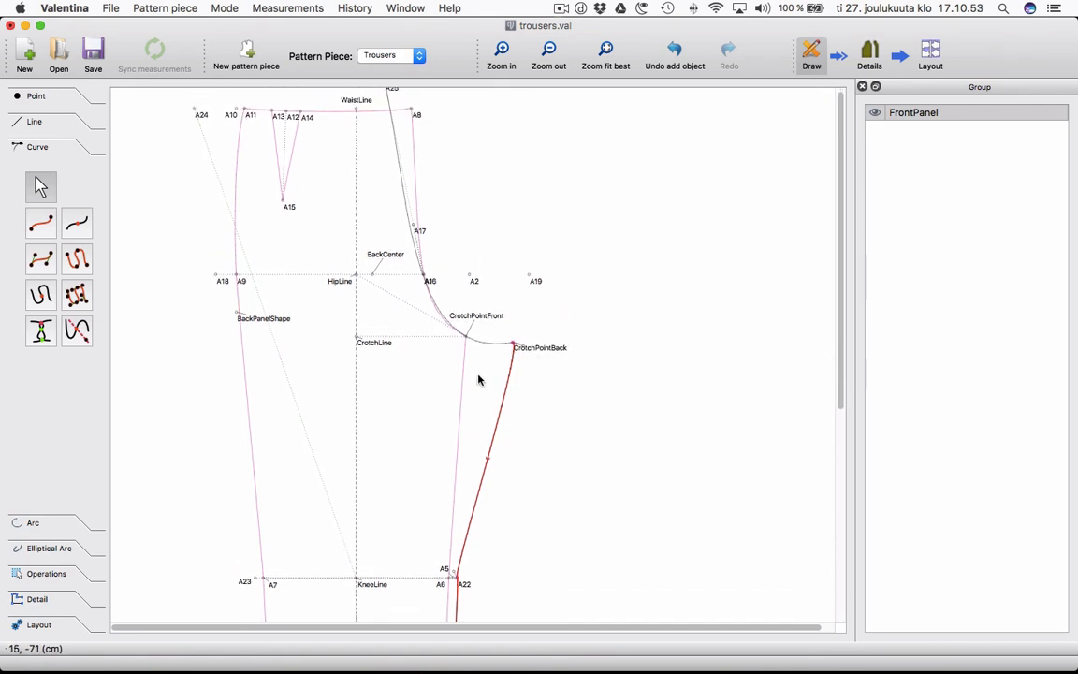
scroll(363, 424, "down", 5)
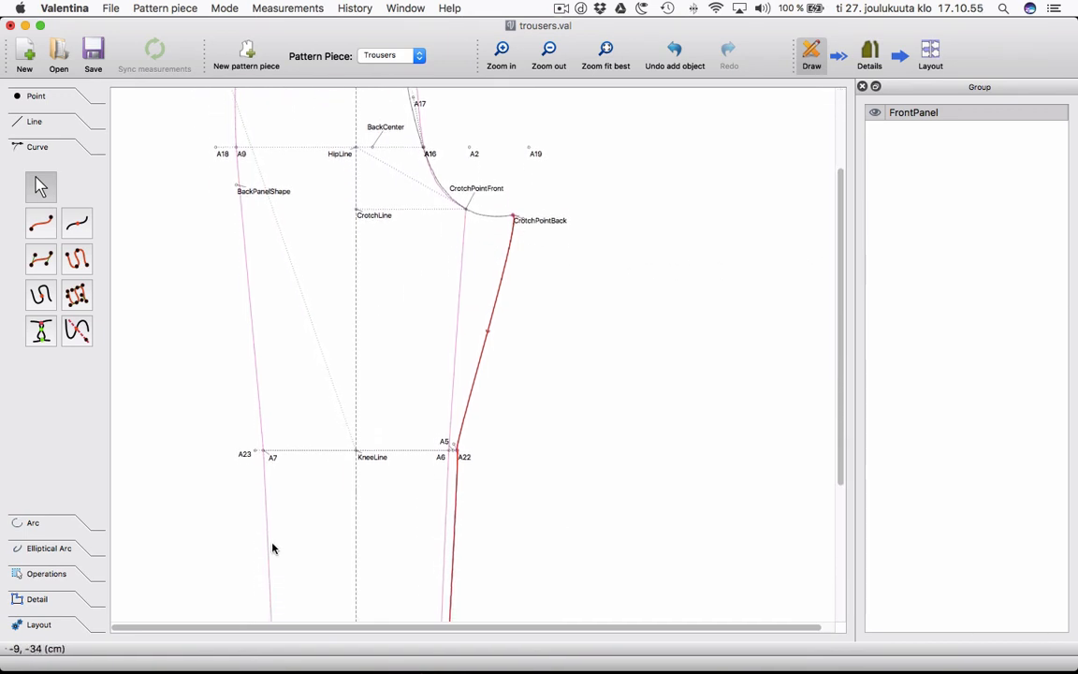
scroll(271, 552, "down", 2)
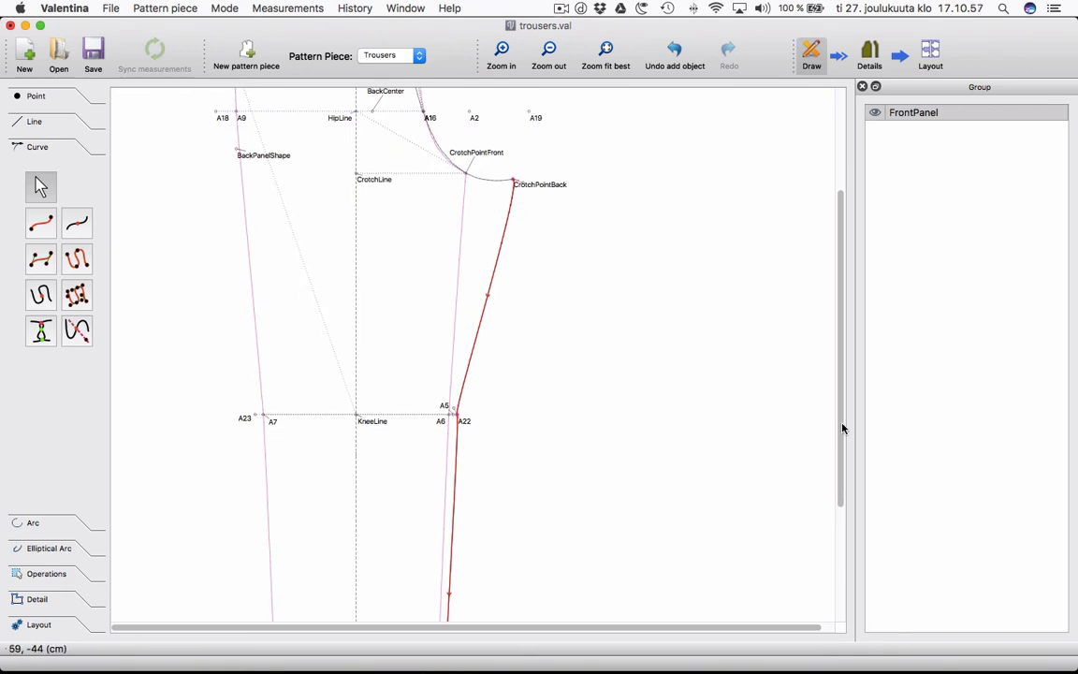
left_click_drag(841, 424, 835, 498)
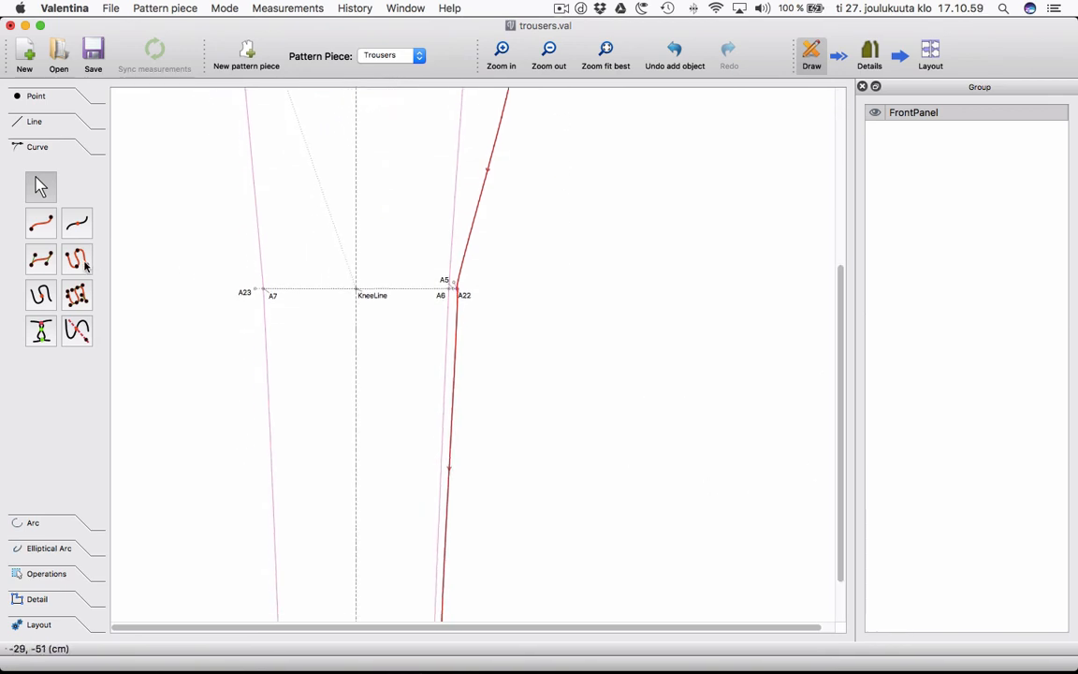
scroll(828, 410, "down", 4)
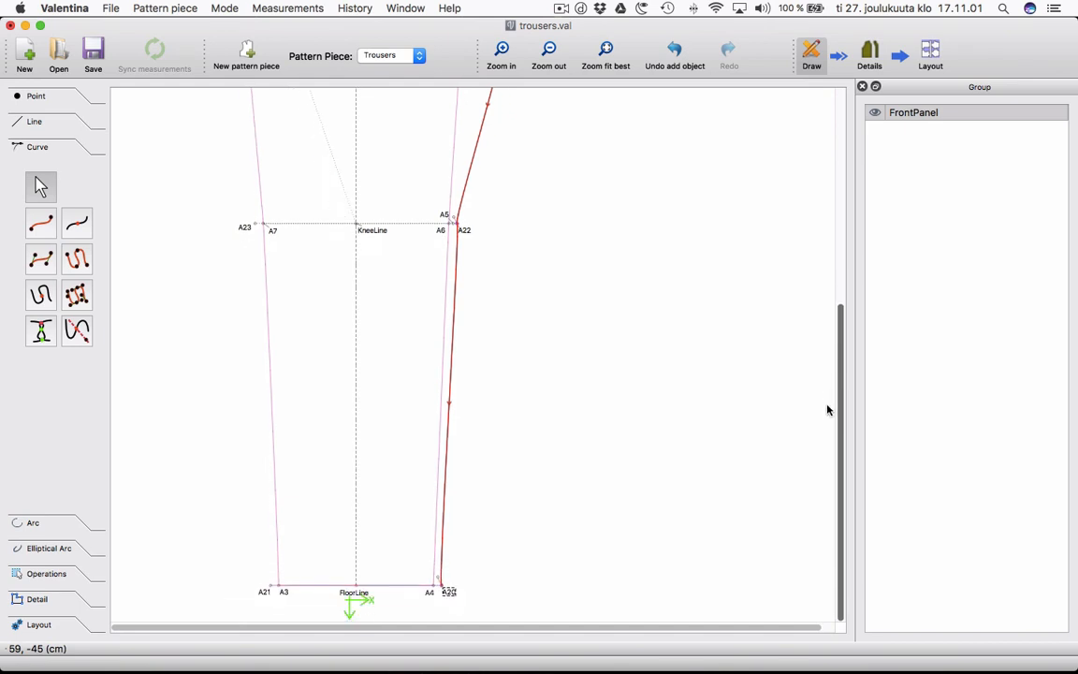
Create point A26 on the line from A24 to A25, 1 cm from A24, with no visible line.
left_click_drag(839, 356, 841, 98)
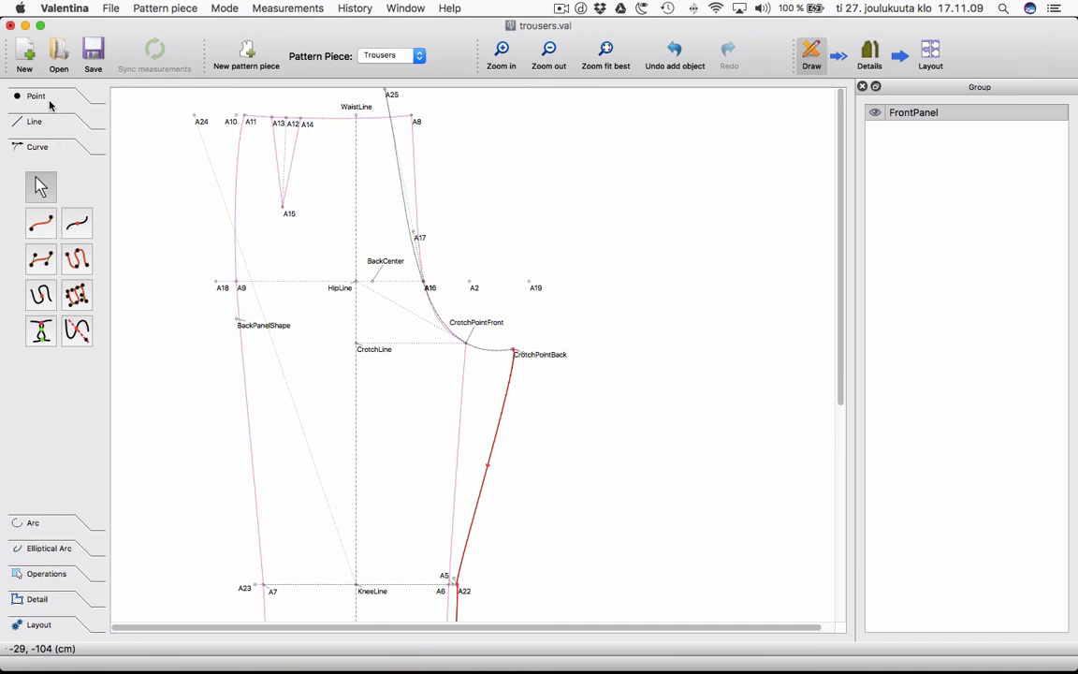
left_click(42, 97)
left_click(77, 172)
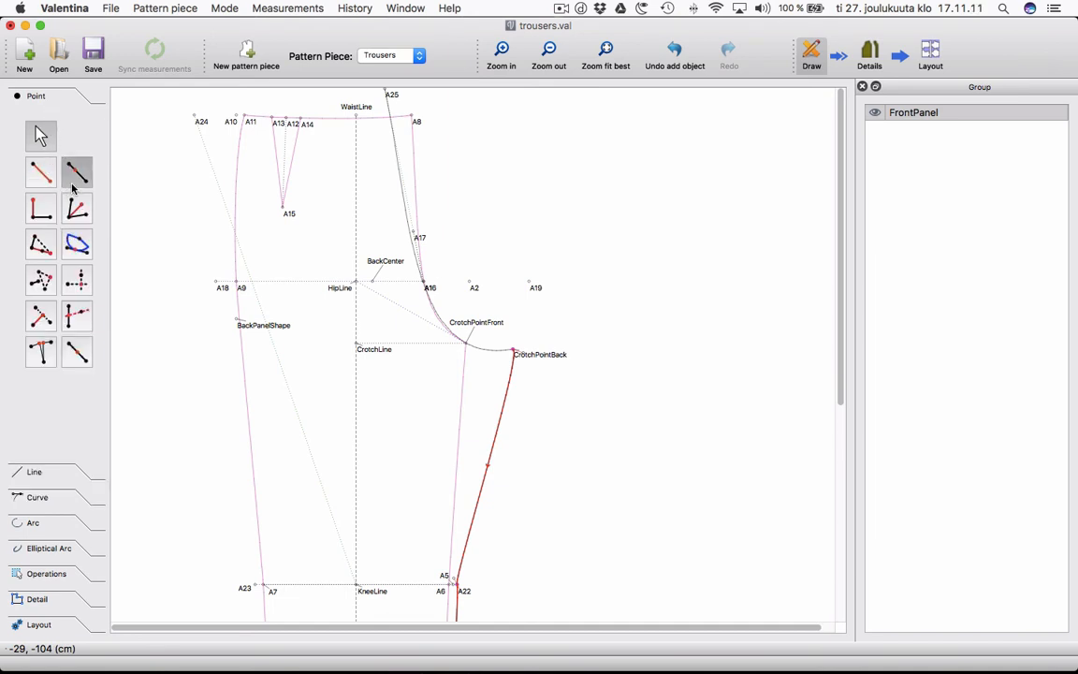
left_click(195, 117)
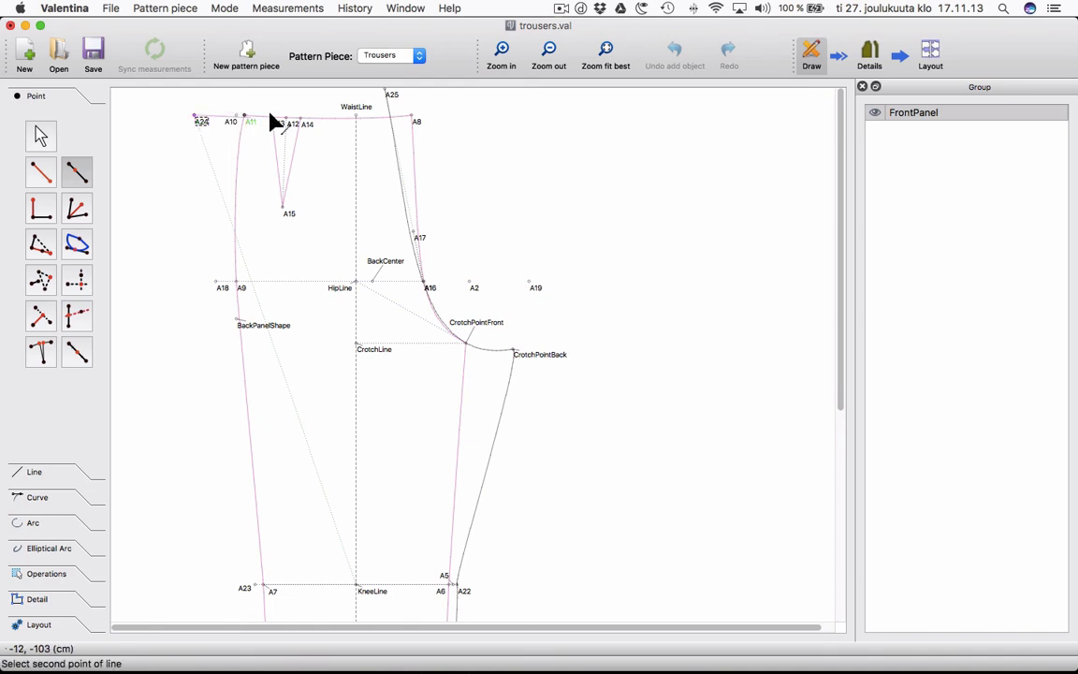
left_click(387, 92)
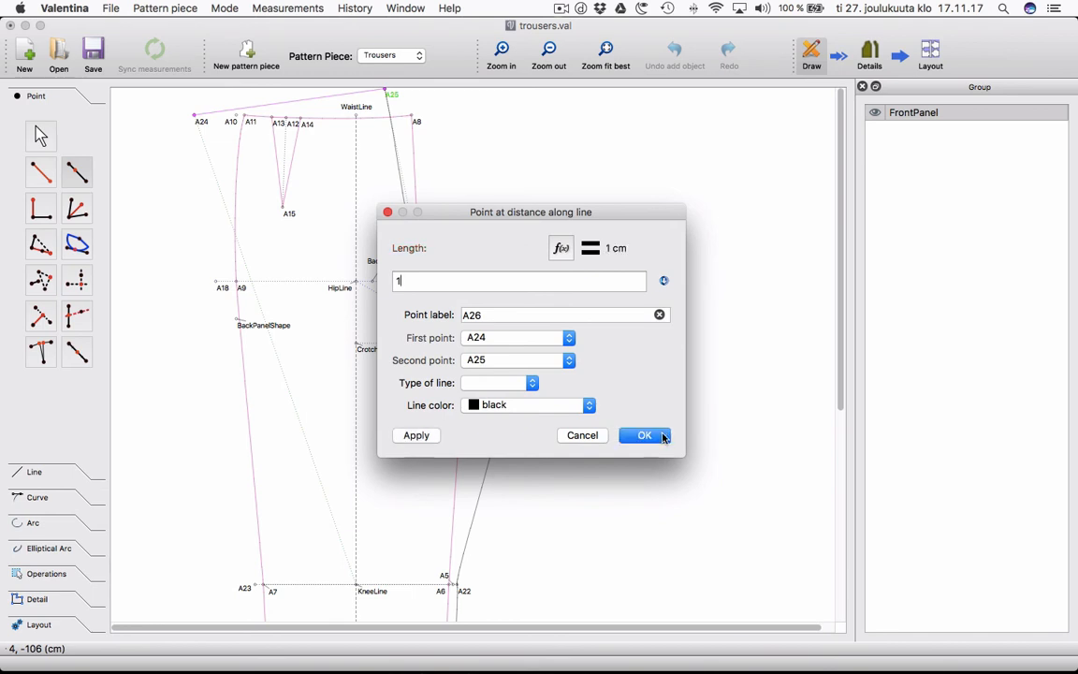
left_click(644, 436)
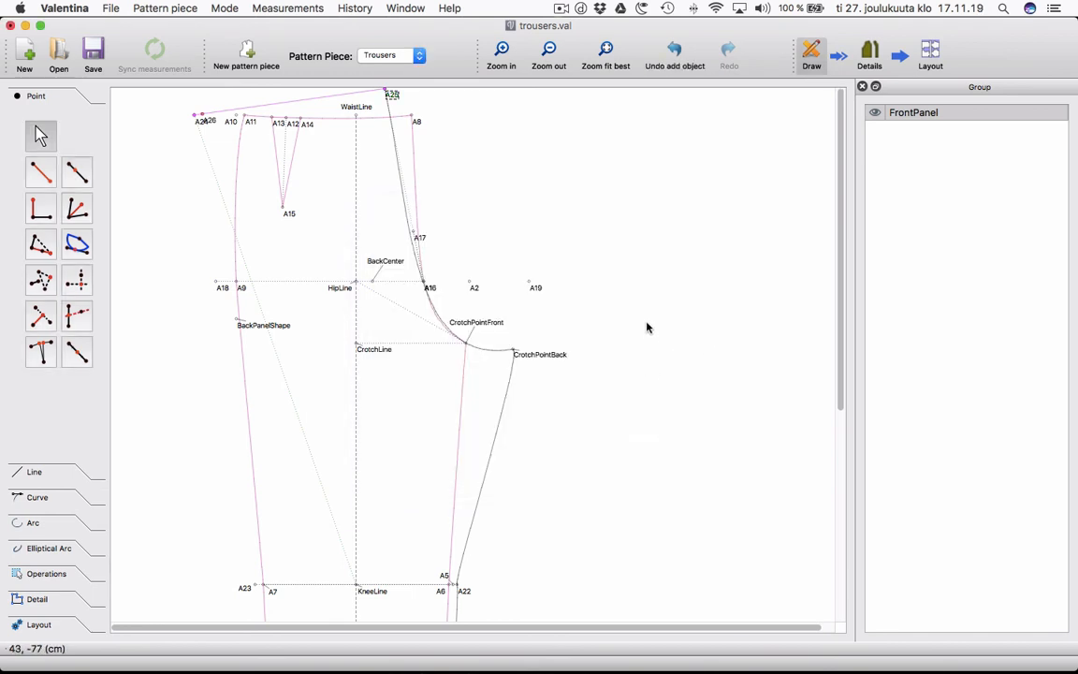
Move the A24 label outward from A26 and the A21 label down below the floor line.
left_click_drag(200, 121, 184, 116)
left_click(213, 137)
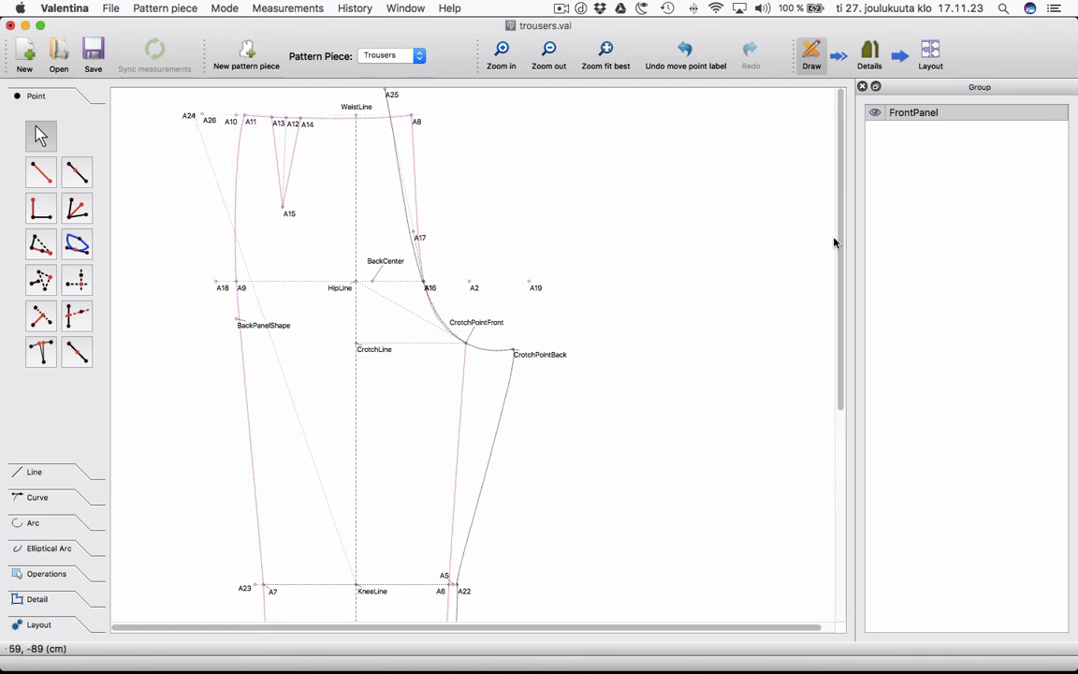
left_click_drag(838, 246, 826, 388)
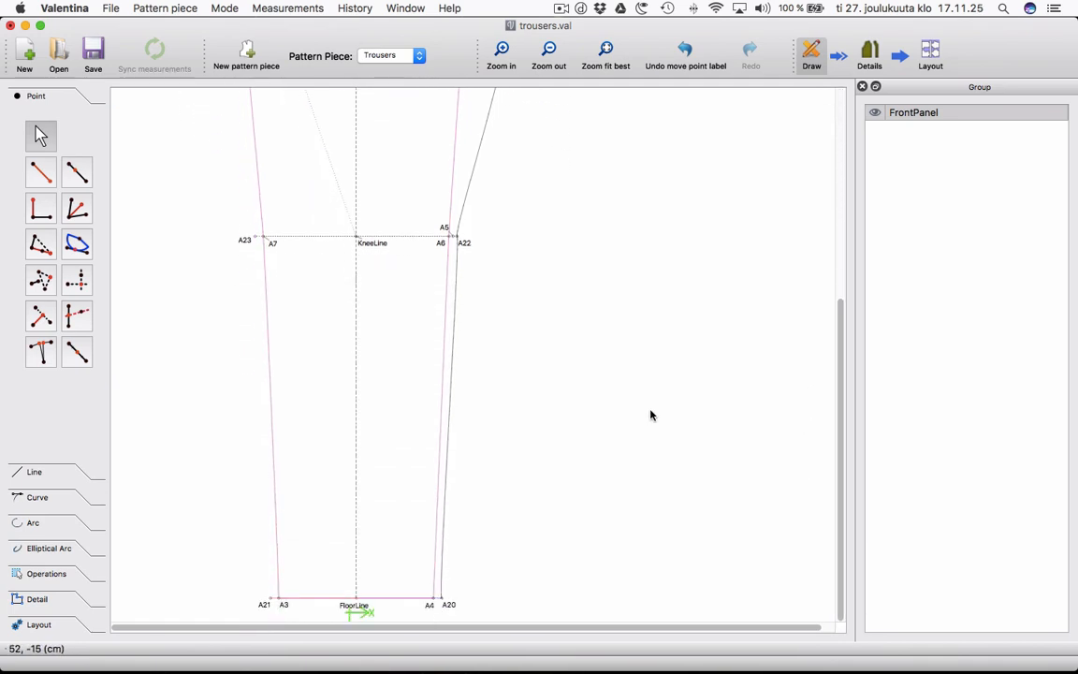
left_click(36, 493)
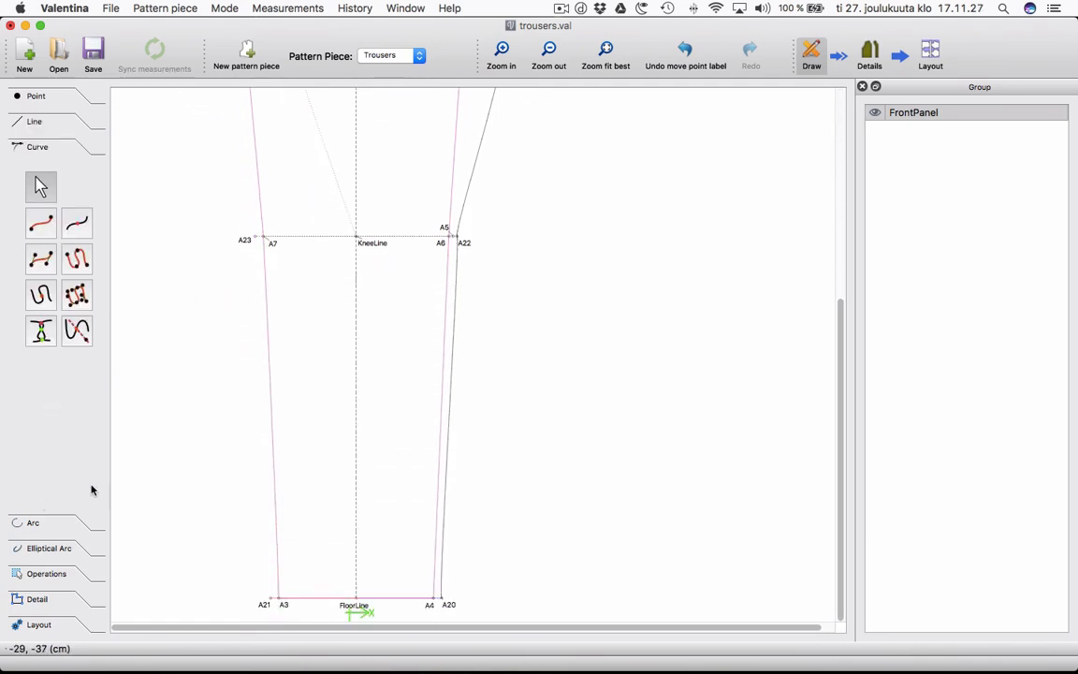
scroll(272, 581, "down", 3)
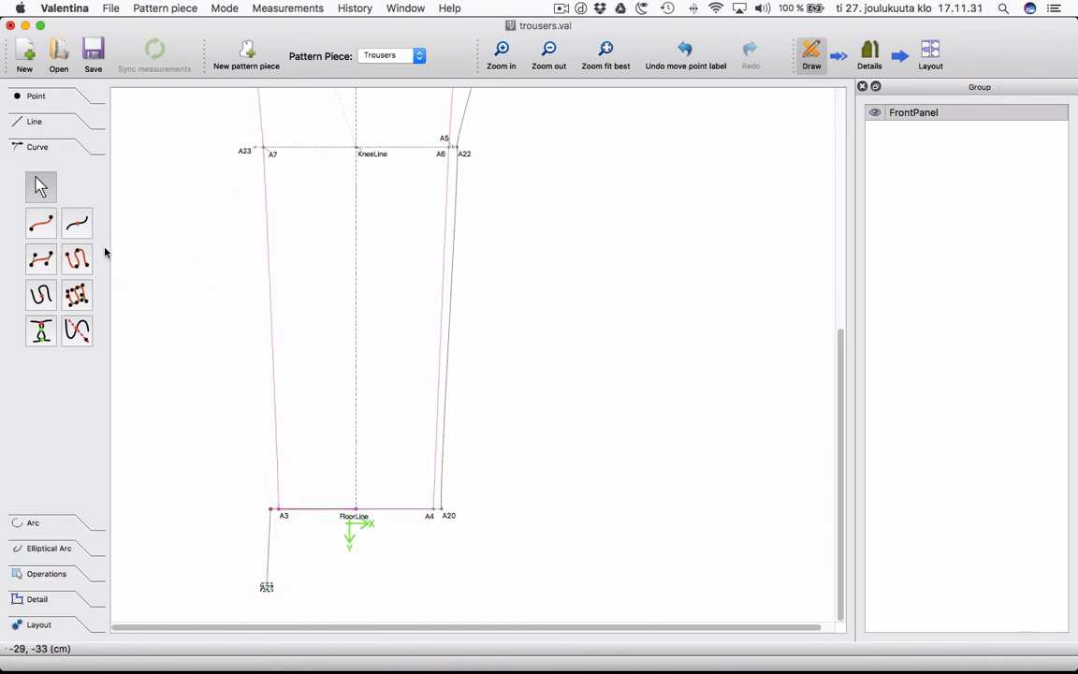
Draw a curved path from A21 through A23 and A18 to A26 for the back side seam.
left_click(77, 258)
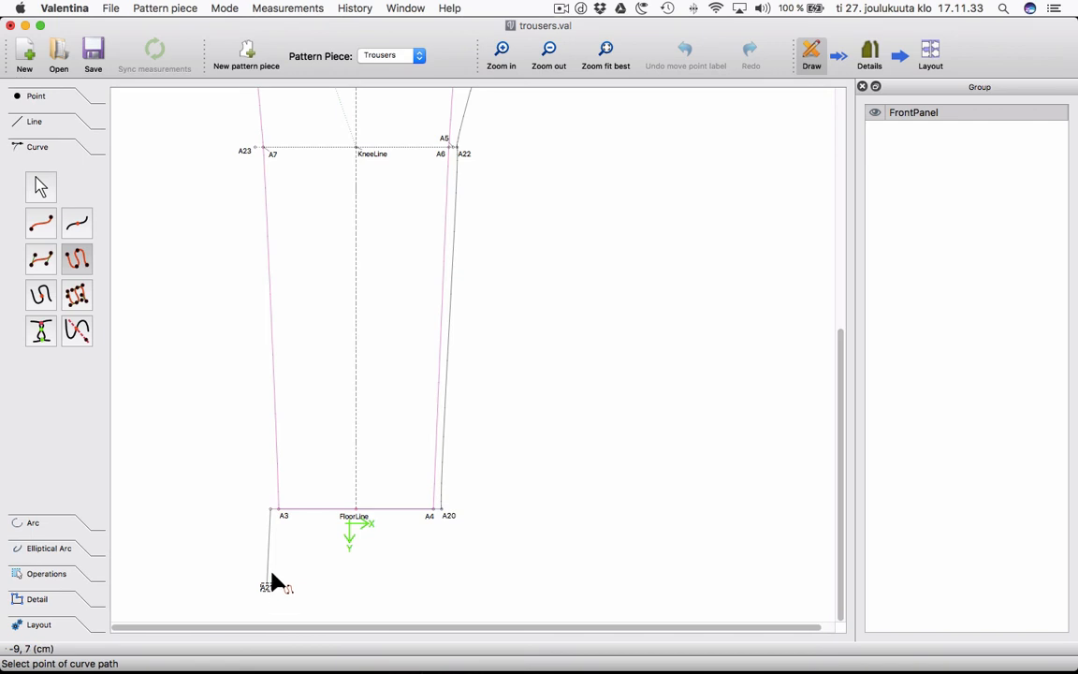
left_click(266, 589)
left_click(271, 511)
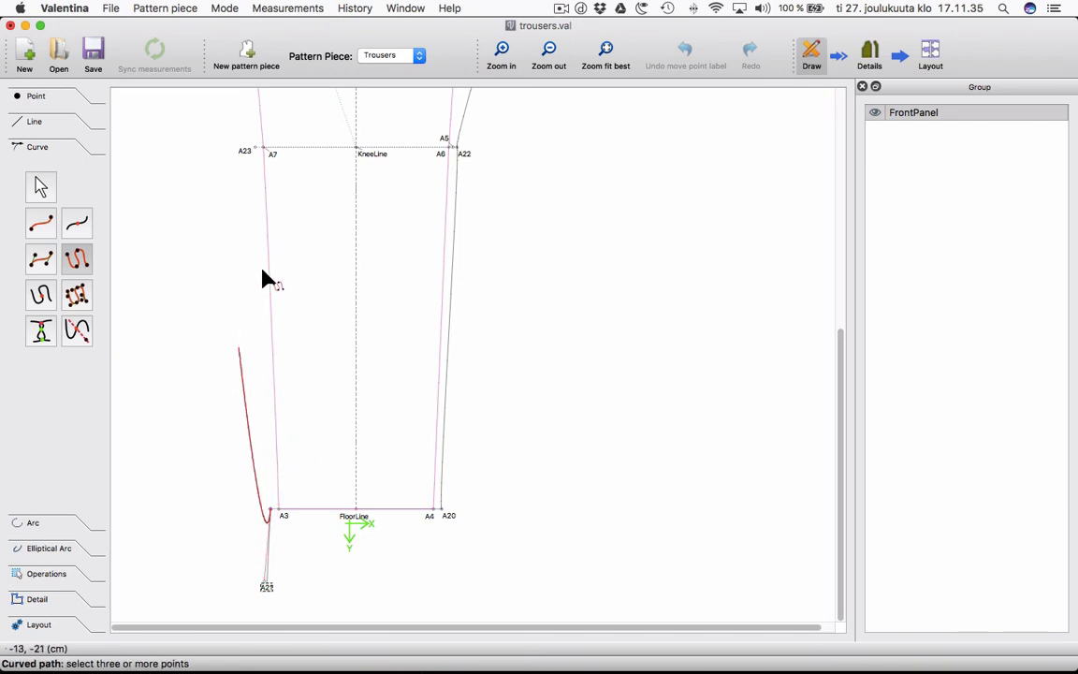
left_click(248, 154)
scroll(252, 153, "up", 5)
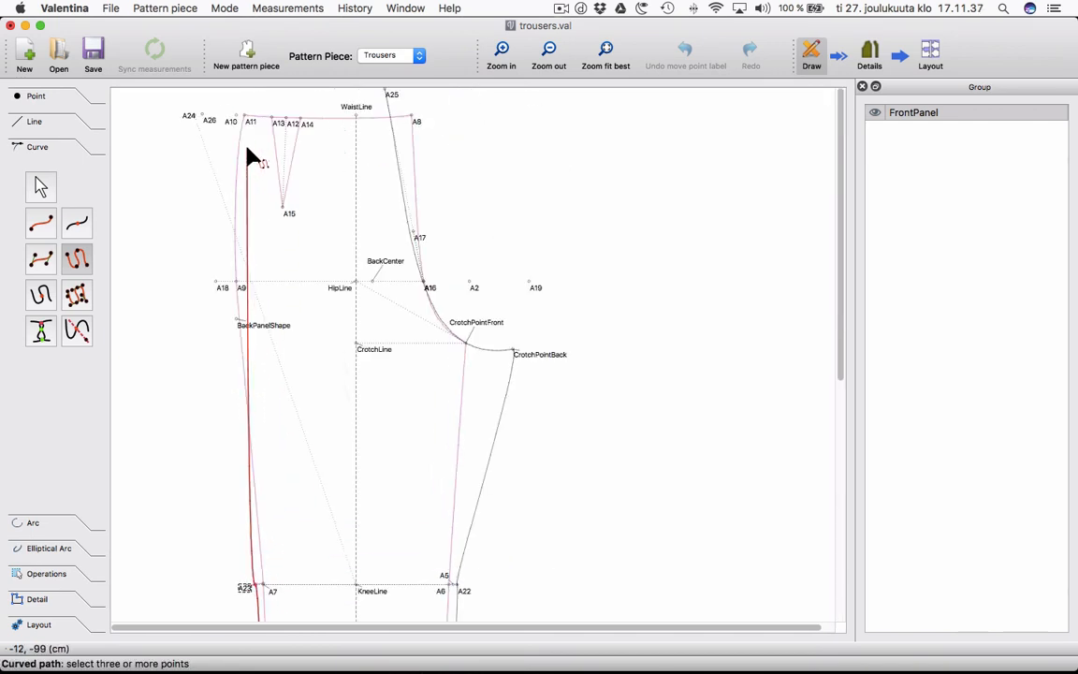
left_click(222, 291)
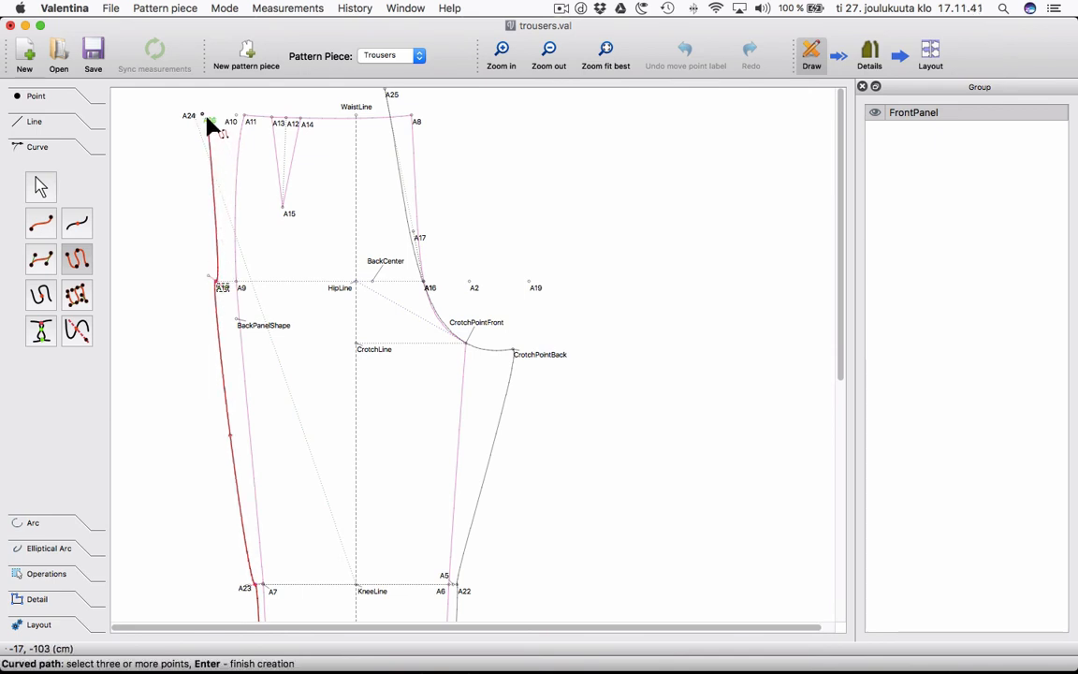
left_click(203, 143)
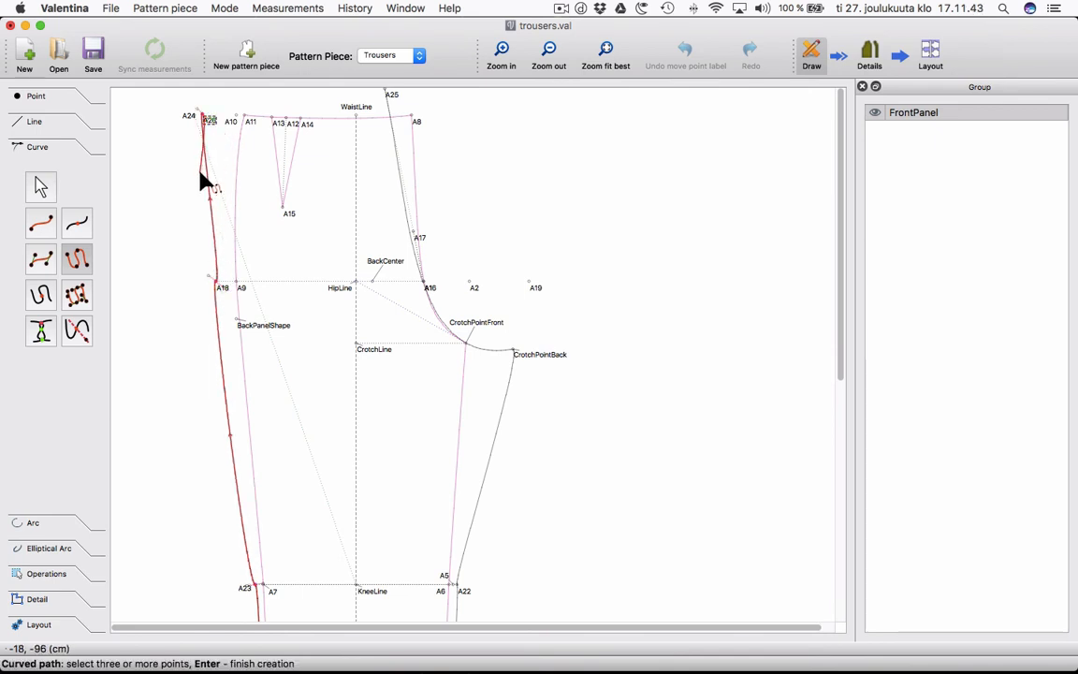
key("Return")
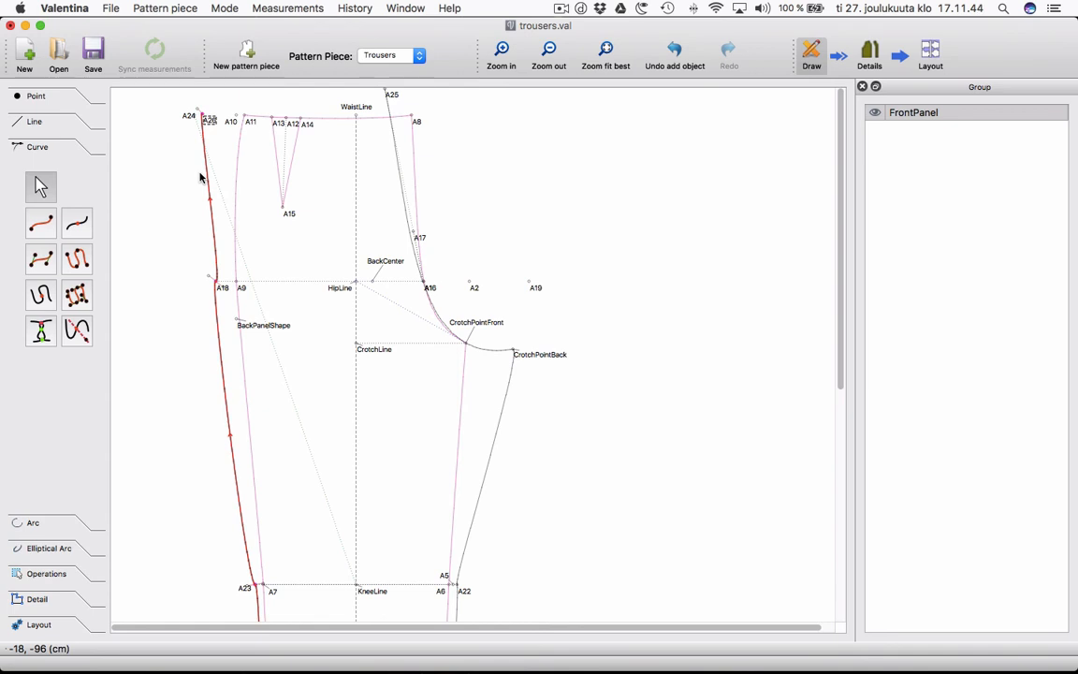
Draw a simple curve from A26 to A25 for the back waistline.
left_click(38, 222)
left_click(210, 121)
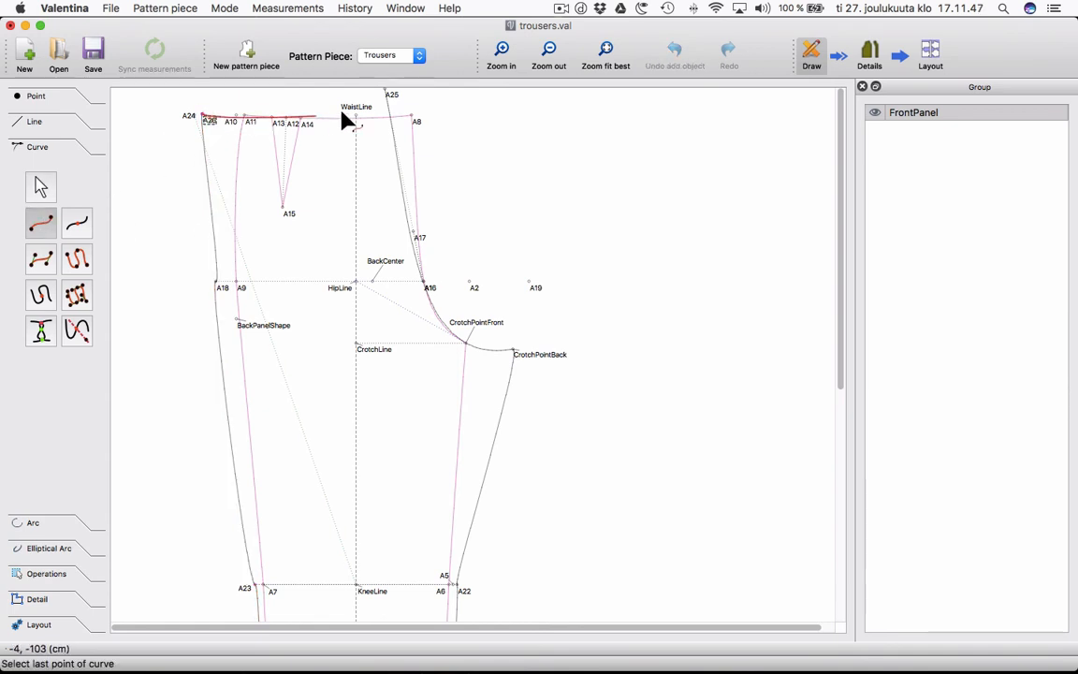
left_click(385, 96)
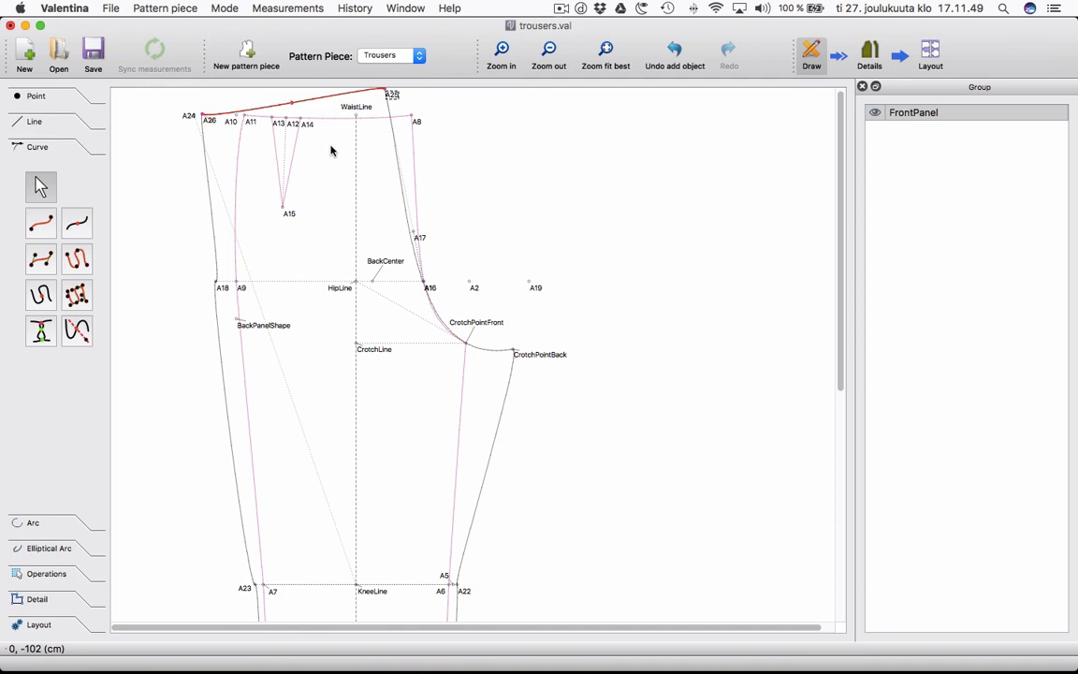
left_click(185, 227)
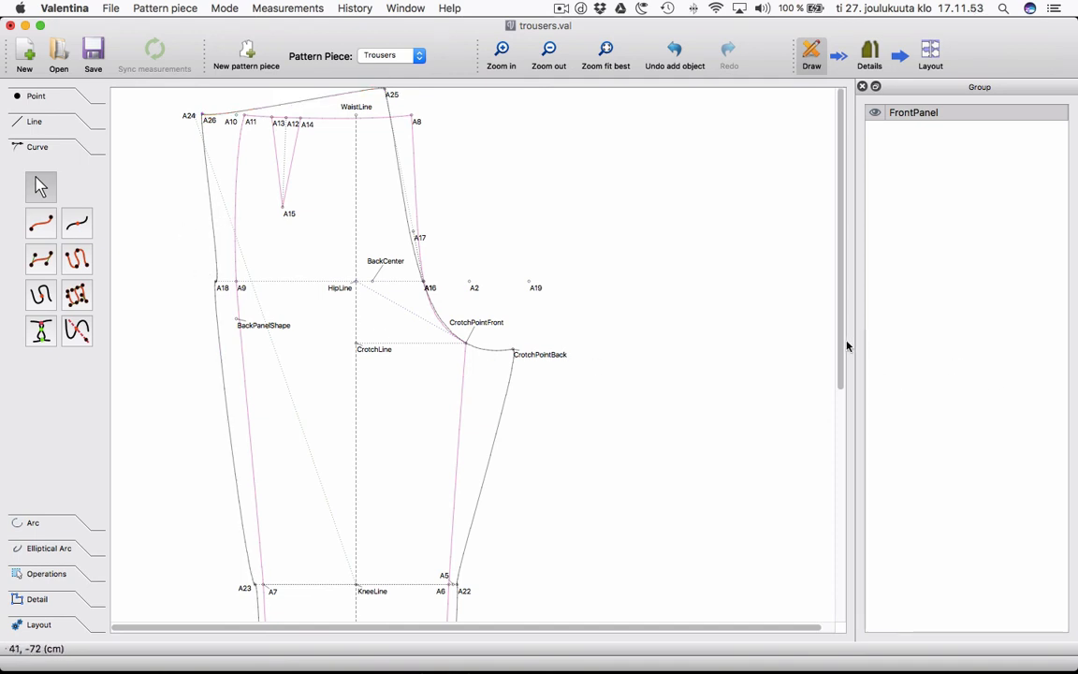
Move the A21 label back beside its point and try to adjust the side seam curve's handle at A21.
left_click_drag(847, 347, 861, 577)
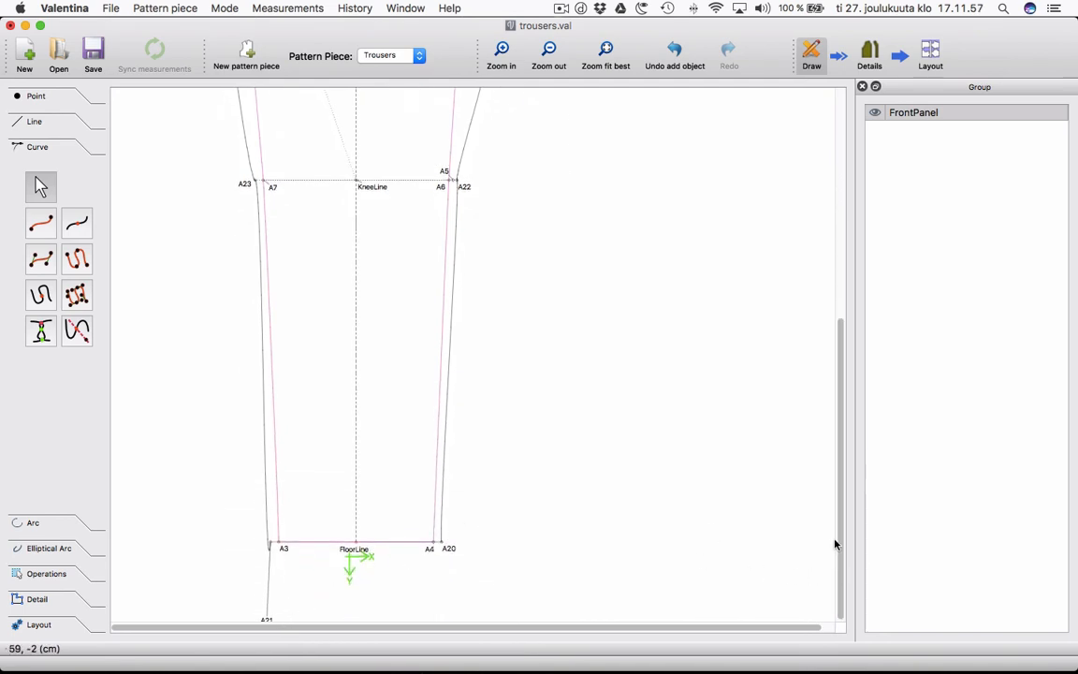
left_click_drag(835, 544, 840, 568)
left_click_drag(269, 619, 260, 438)
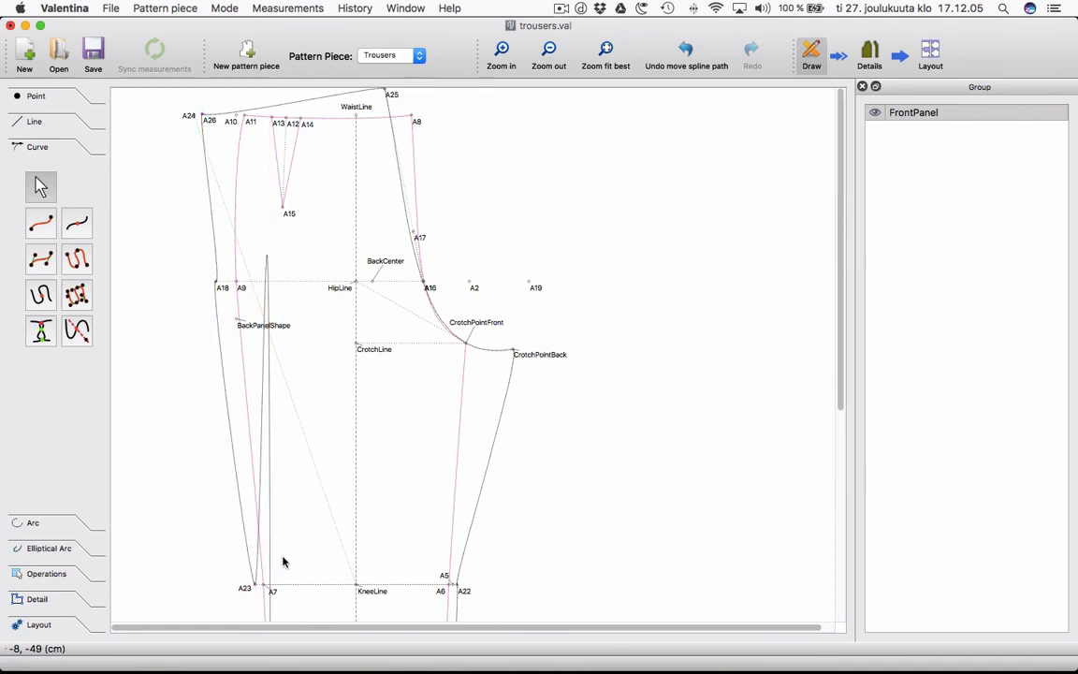
Undo the last reshaping of the back side seam curve.
scroll(290, 553, "down", 5)
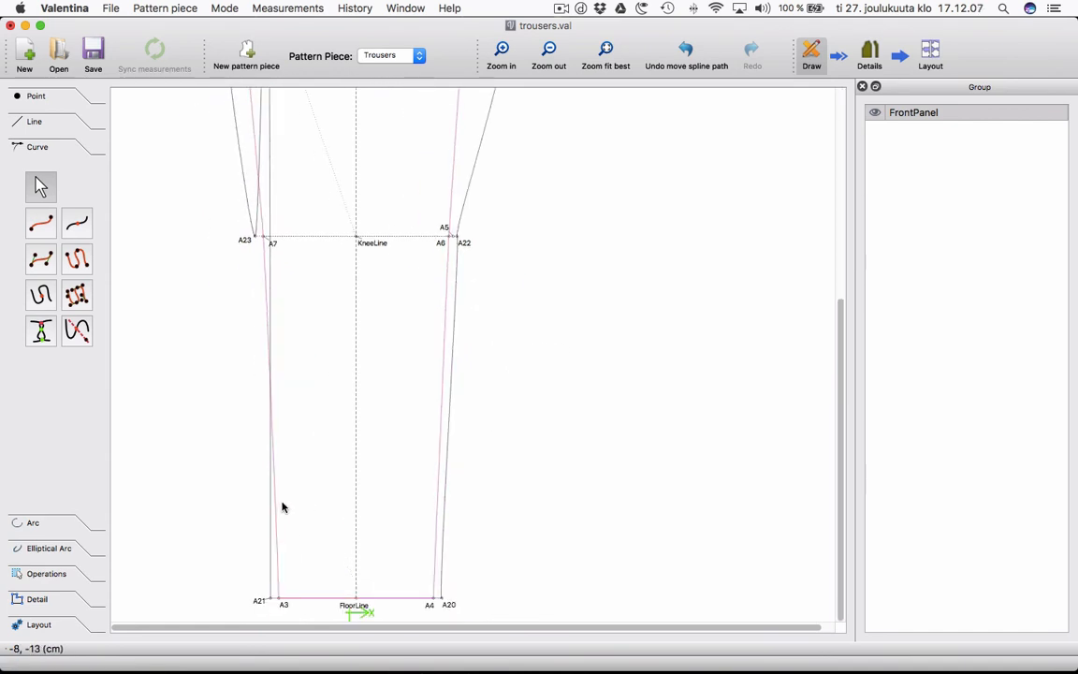
key("super+z")
key("super+z")
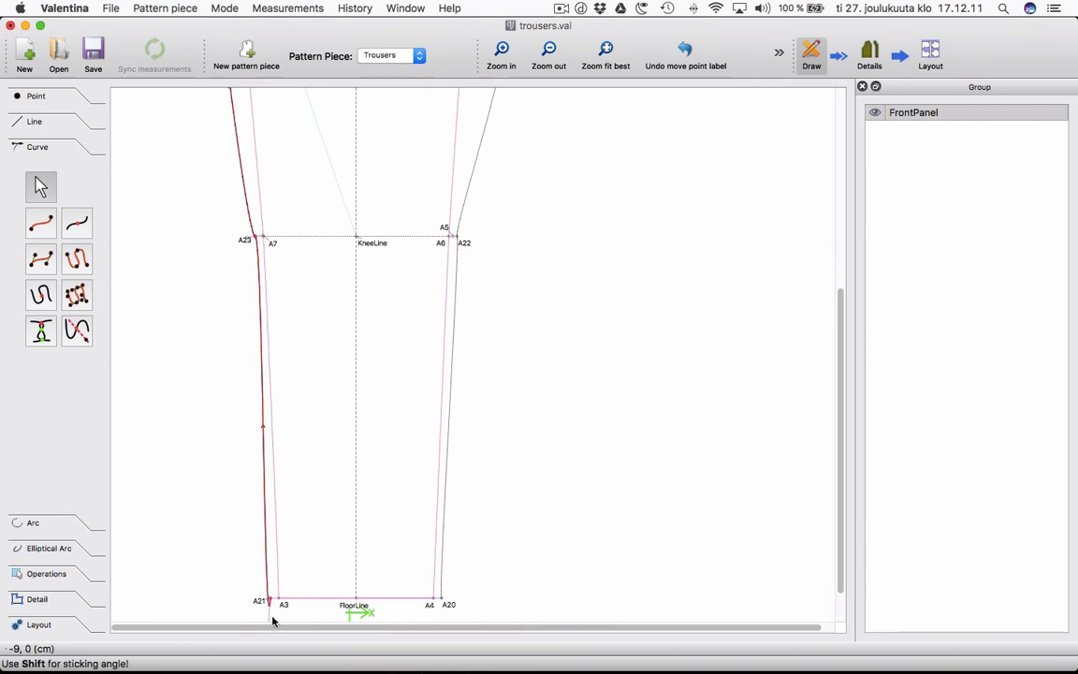
Reshape the back side seam into a smooth line by adjusting its curve handles at A21, A23, A18 and A26.
scroll(838, 562, "down", 3)
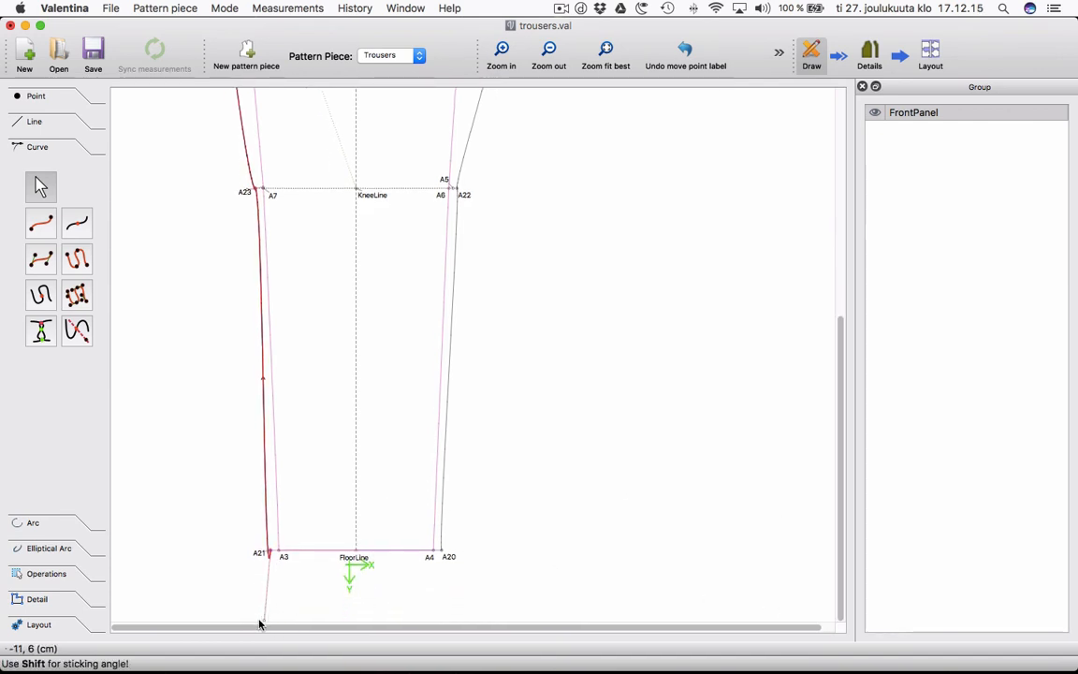
left_click_drag(266, 623, 269, 455)
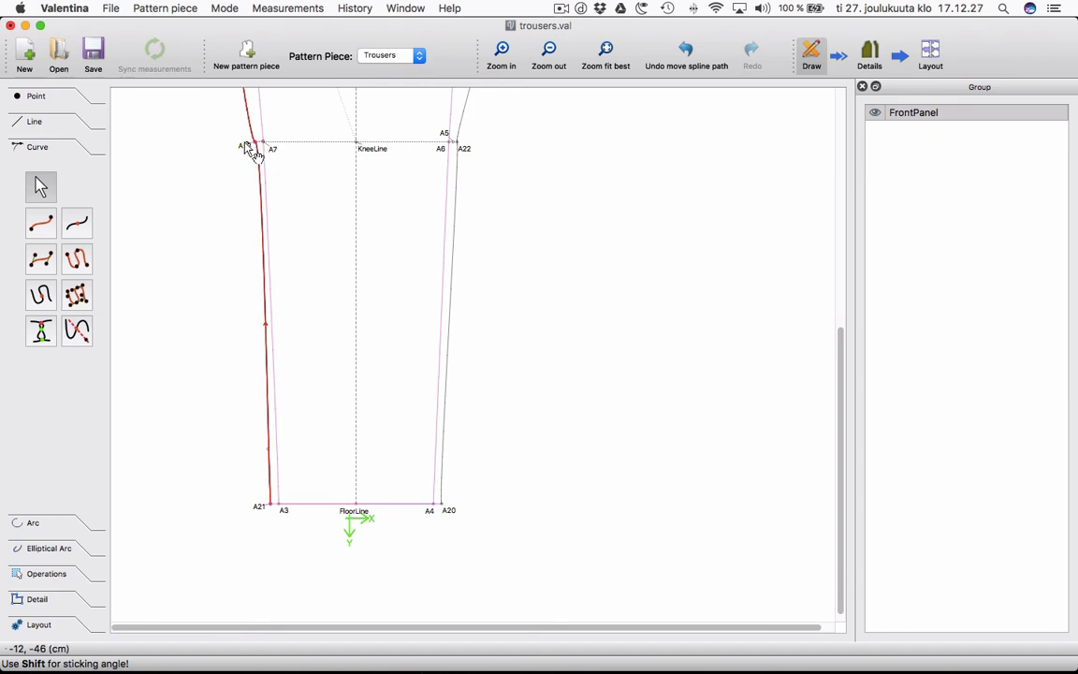
left_click_drag(248, 147, 251, 127)
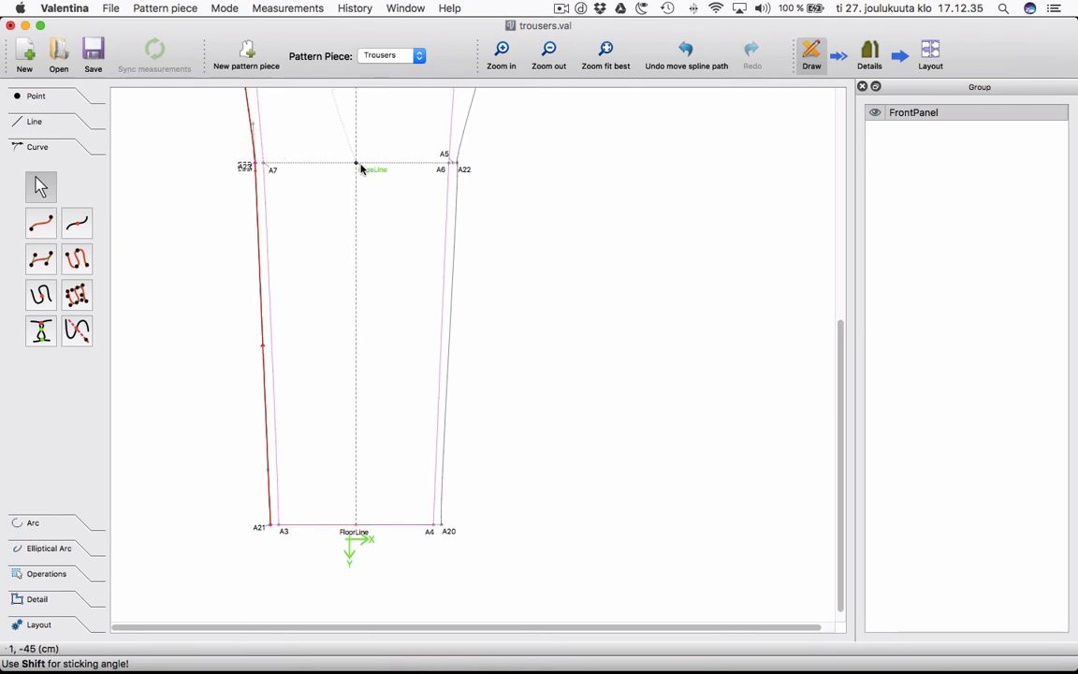
left_click_drag(843, 354, 841, 198)
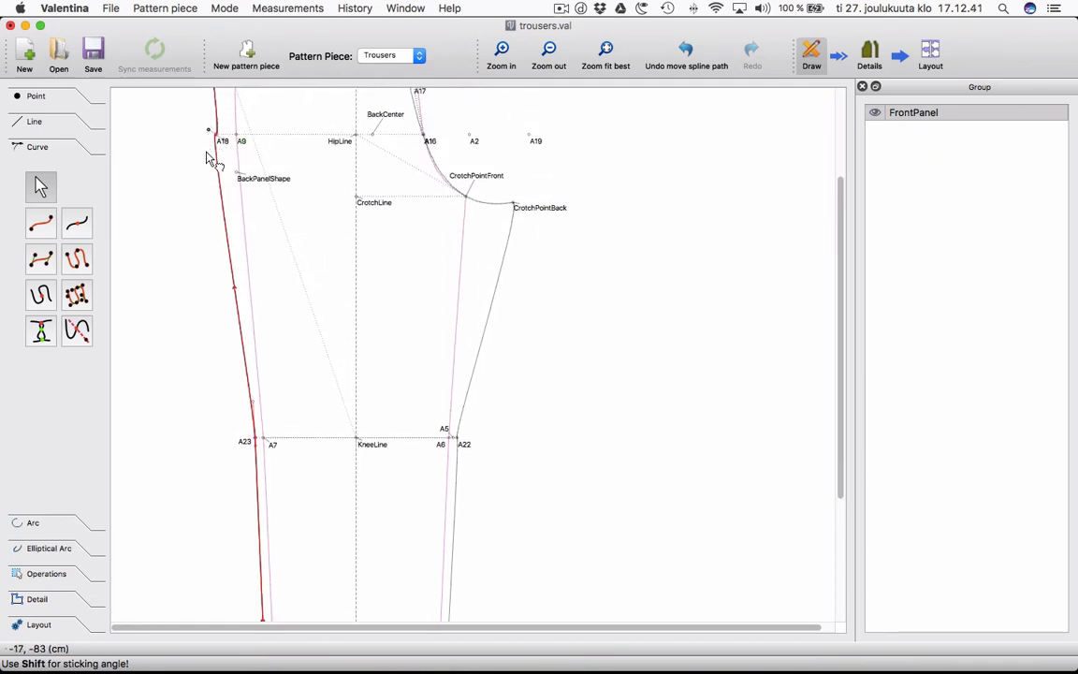
mouse_move(207, 153)
left_mouse_down()
mouse_move(219, 167)
mouse_move(214, 114)
mouse_move(207, 192)
mouse_move(216, 198)
left_mouse_up()
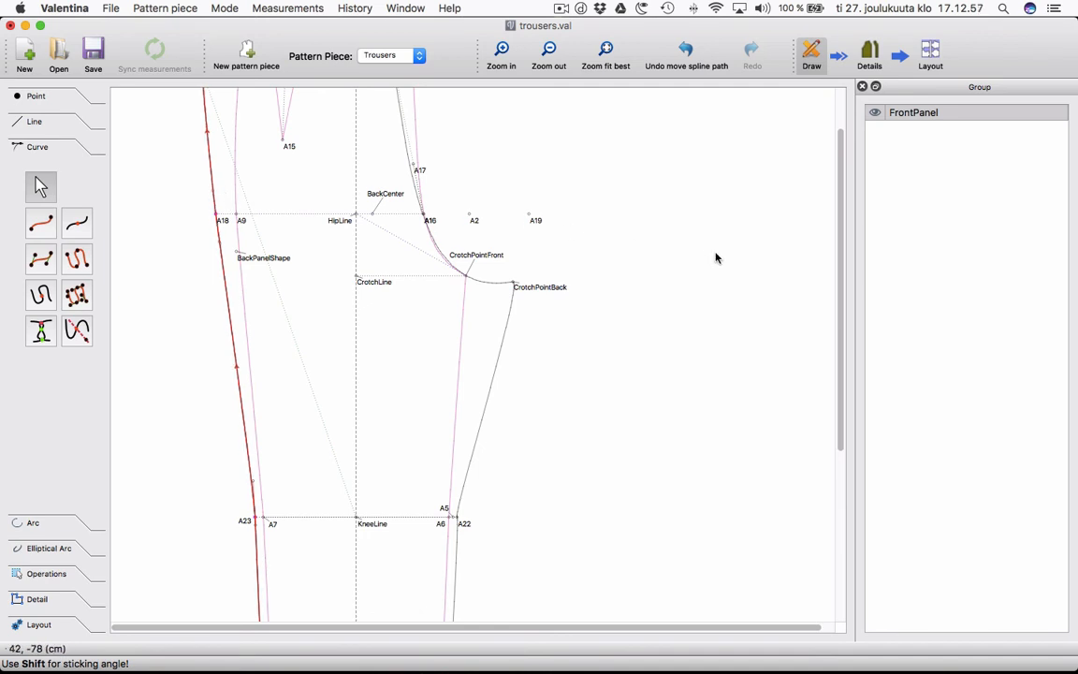
scroll(837, 216, "up", 3)
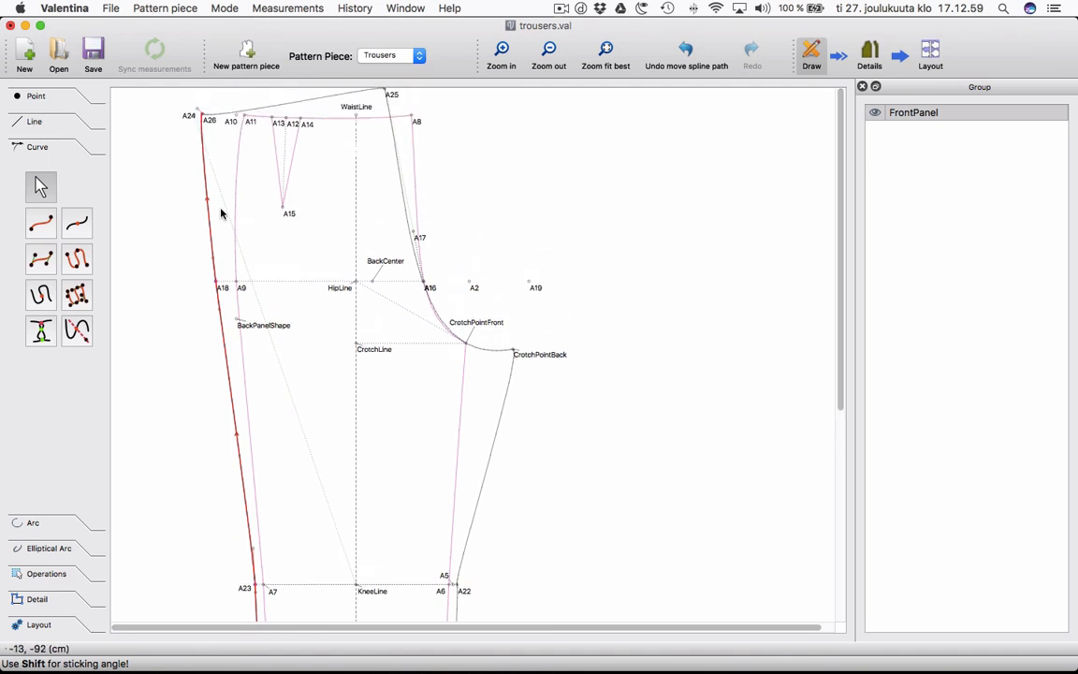
left_click_drag(197, 109, 203, 153)
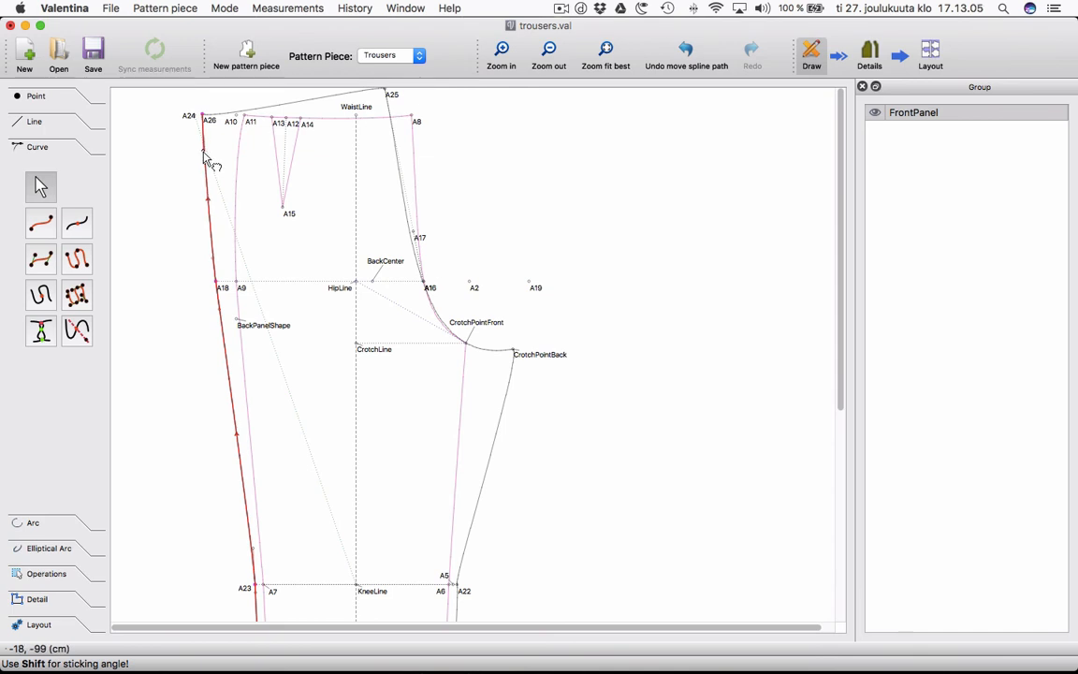
Reshape the back waistline curve by adjusting its handles at A26 and A25.
left_click(226, 114)
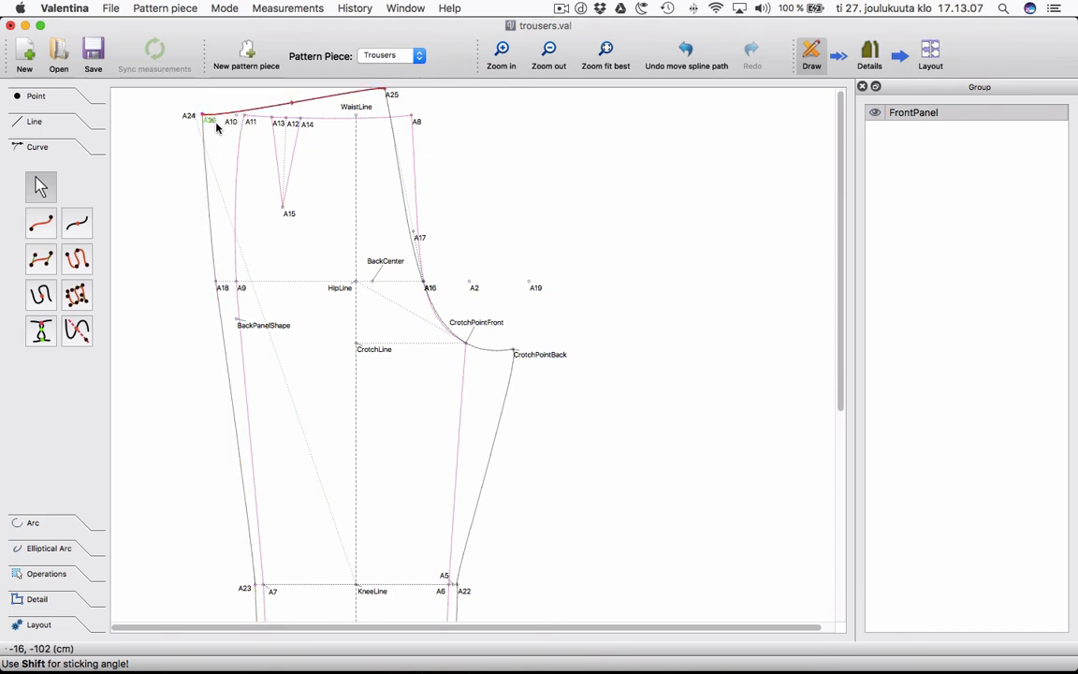
left_click_drag(216, 127, 226, 128)
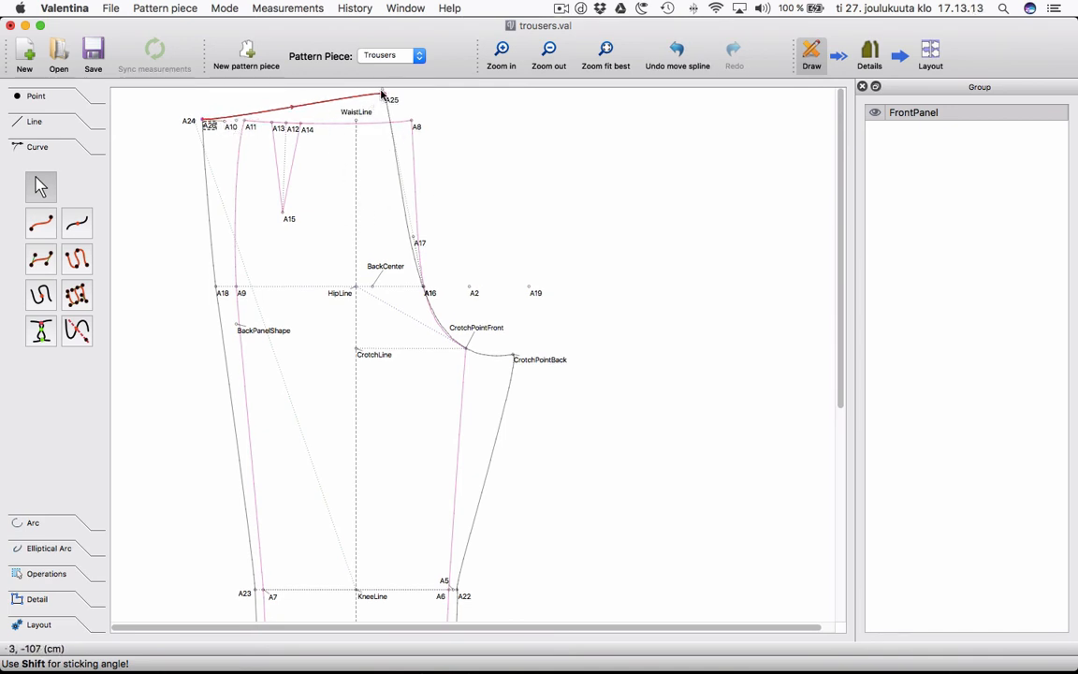
left_click_drag(382, 91, 343, 100)
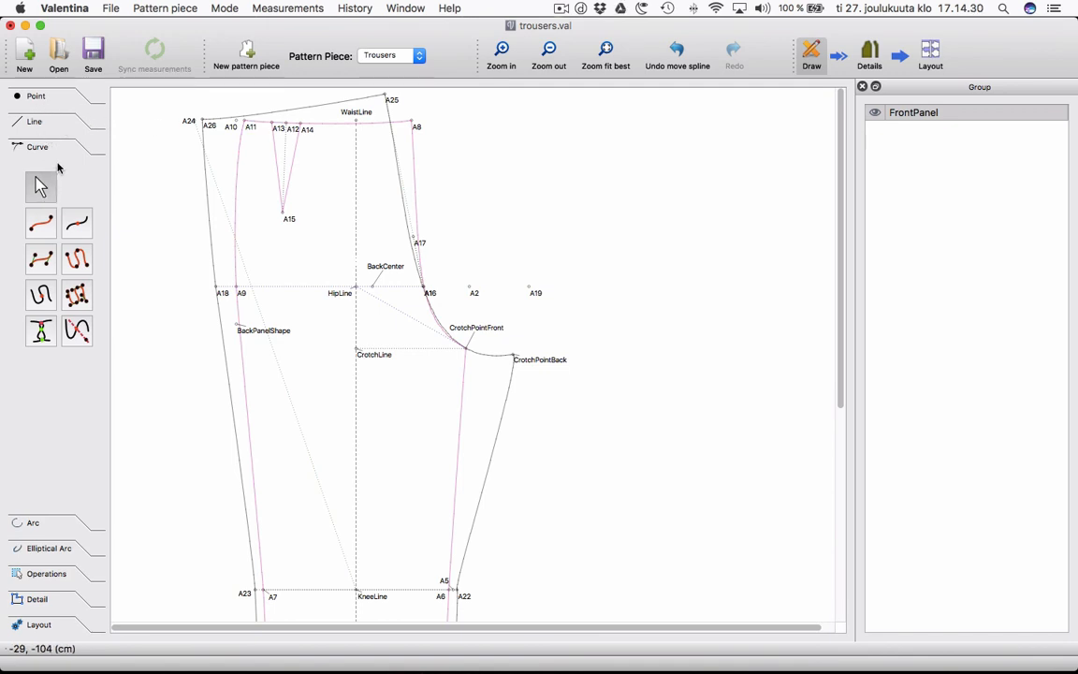
Add a segment point at the middle of the back waistline curve with length Spl_A26_A25/2, copying the formula for reuse.
left_click(75, 221)
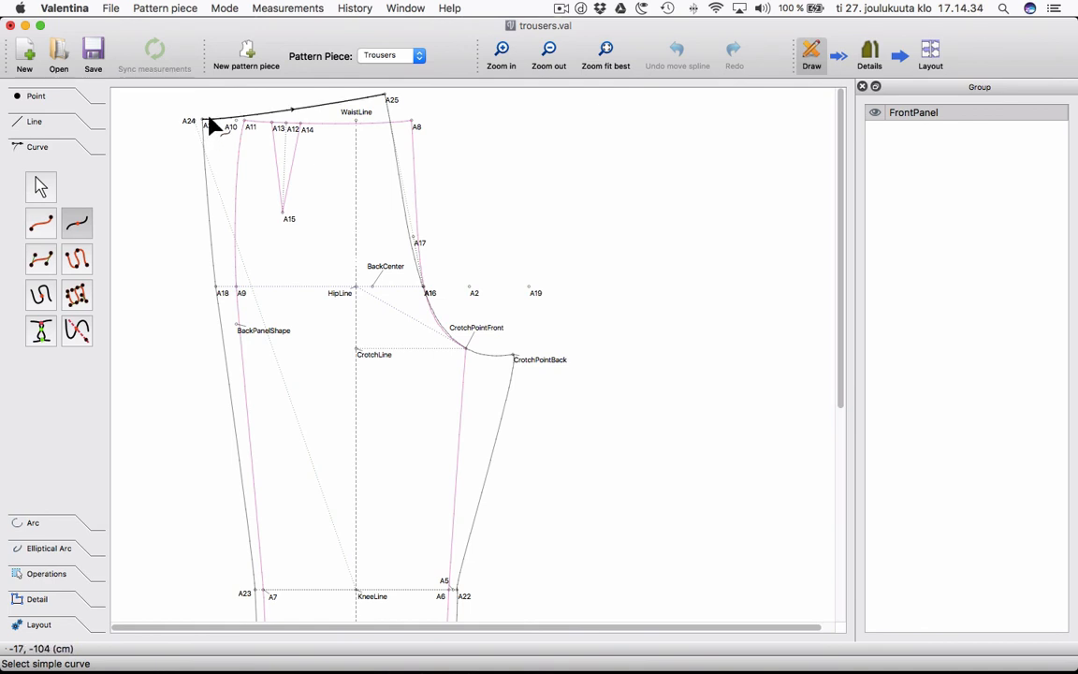
left_click(209, 122)
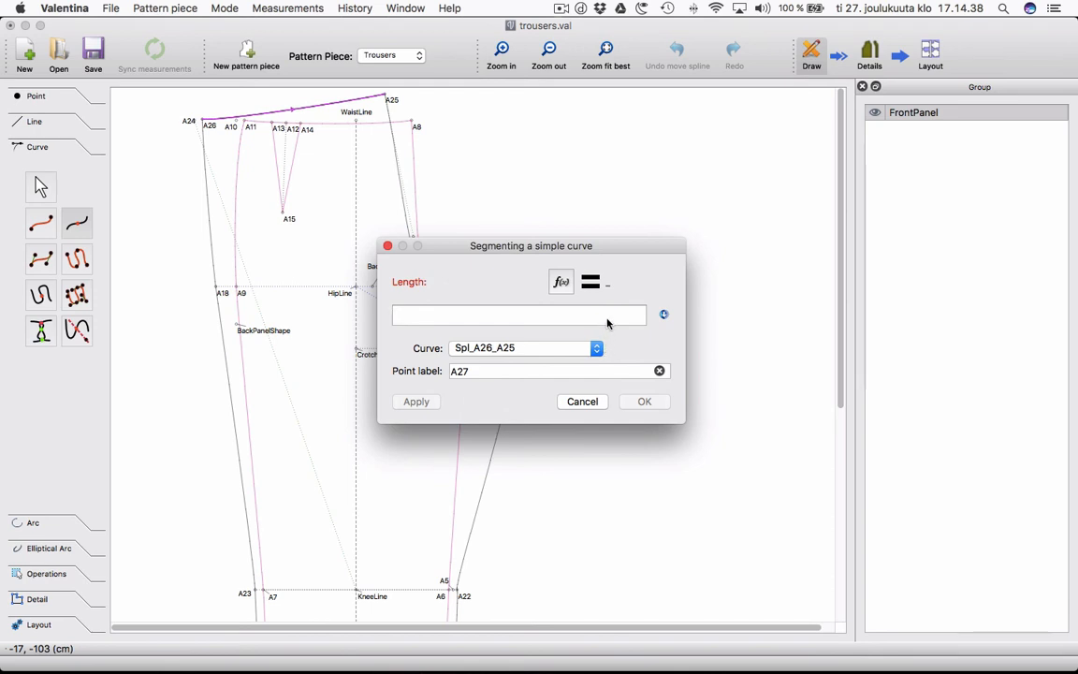
left_click(571, 287)
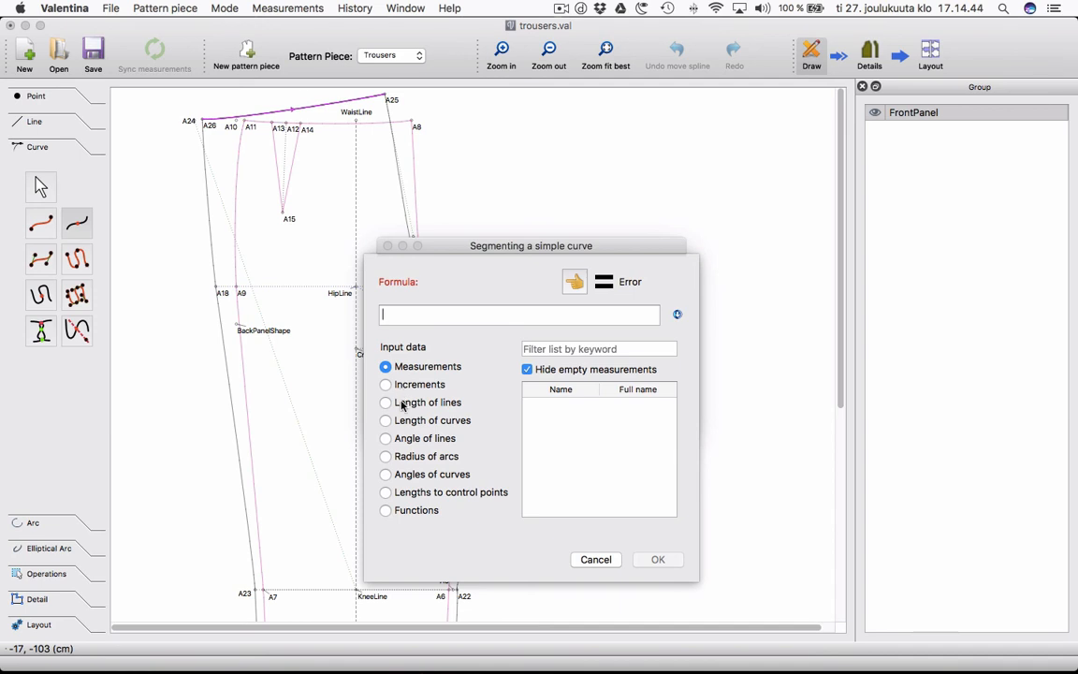
left_click(417, 421)
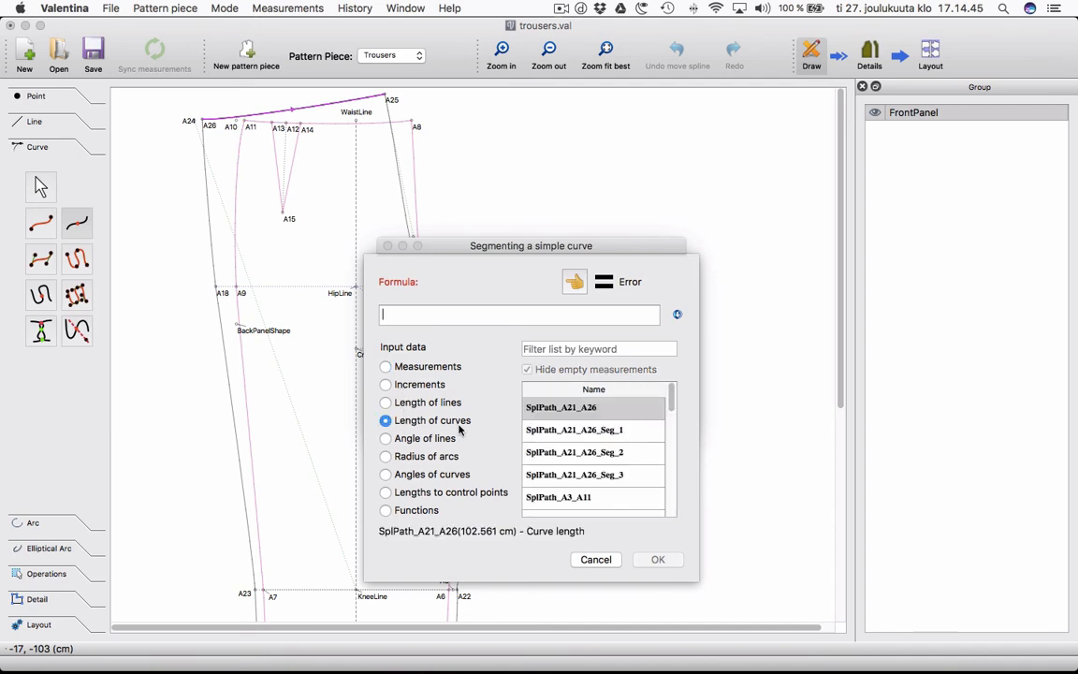
left_click(563, 348)
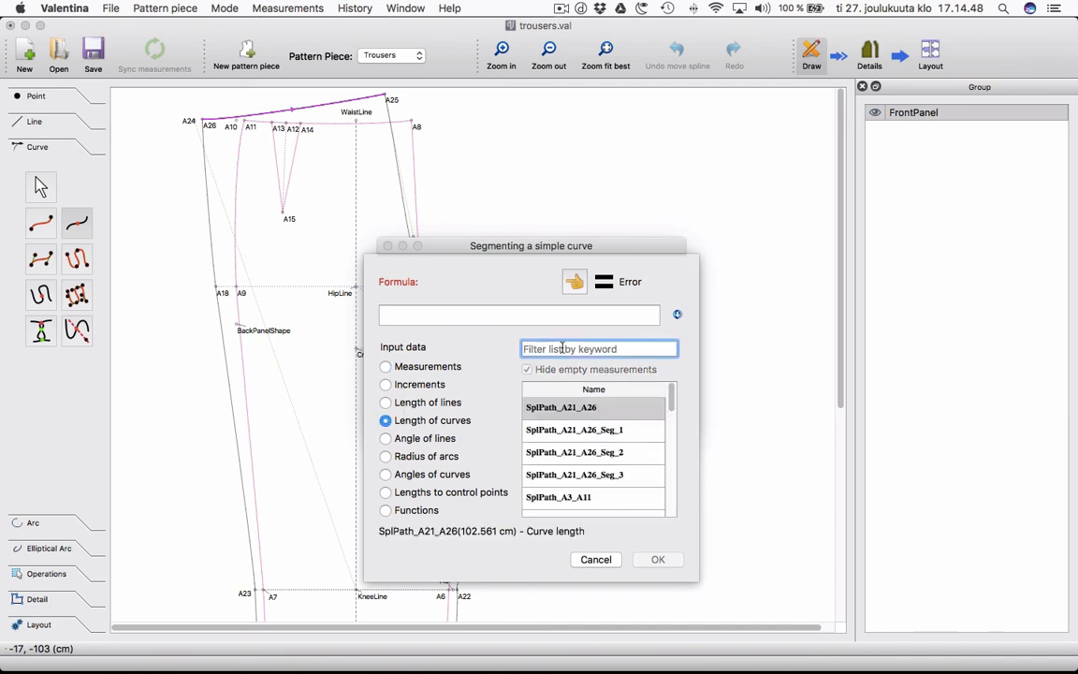
type("26")
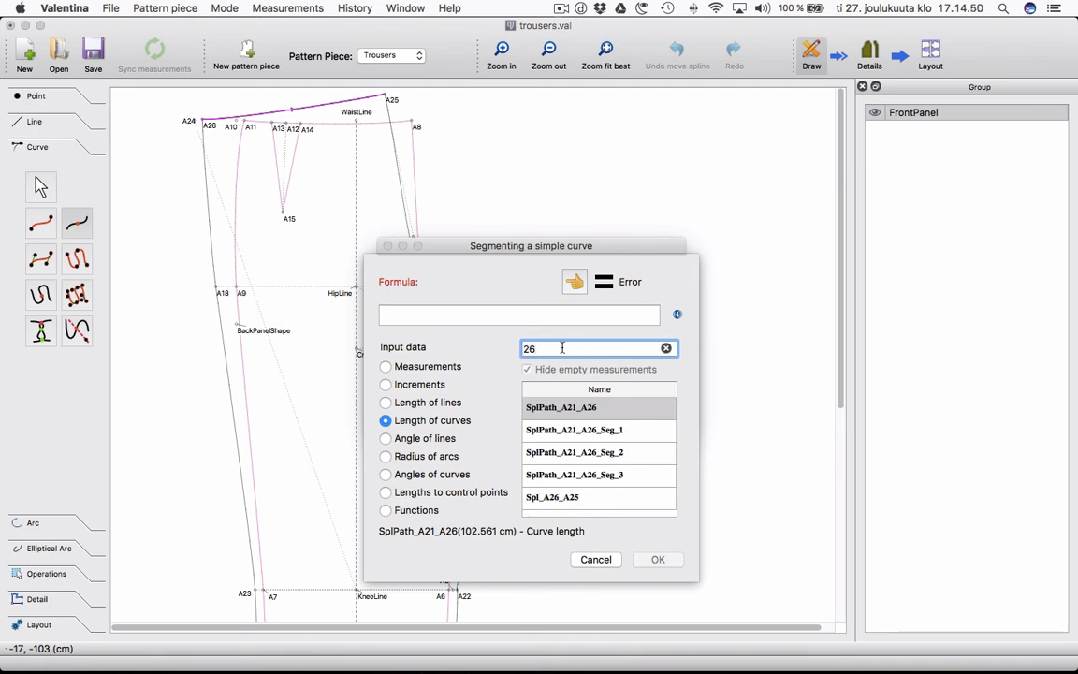
double_click(566, 499)
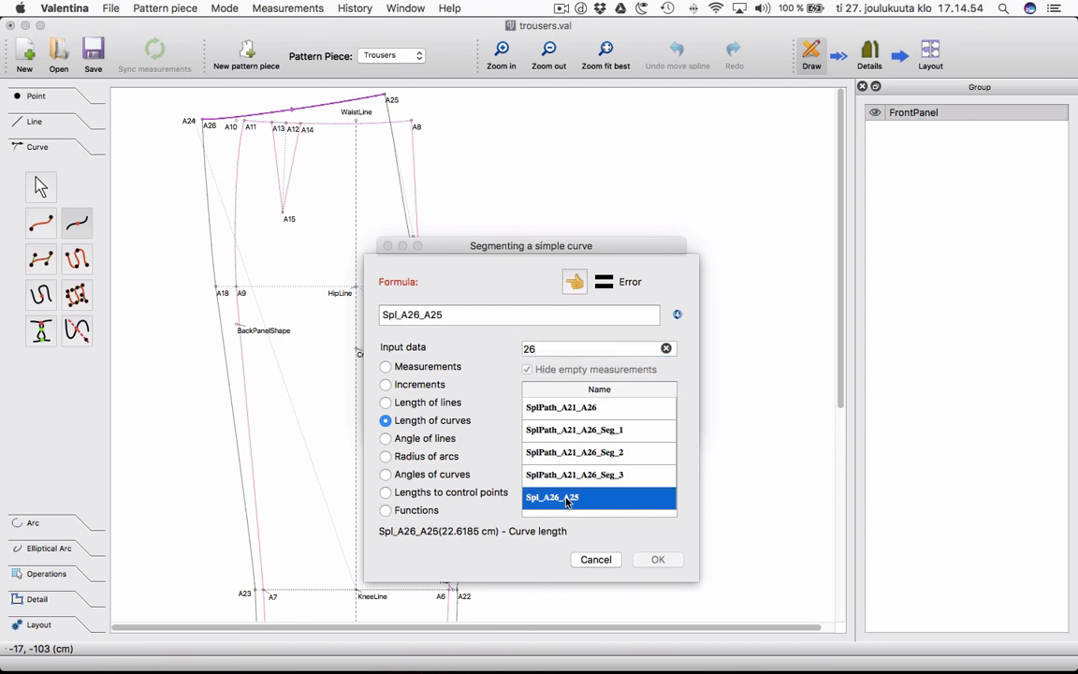
left_click(474, 318)
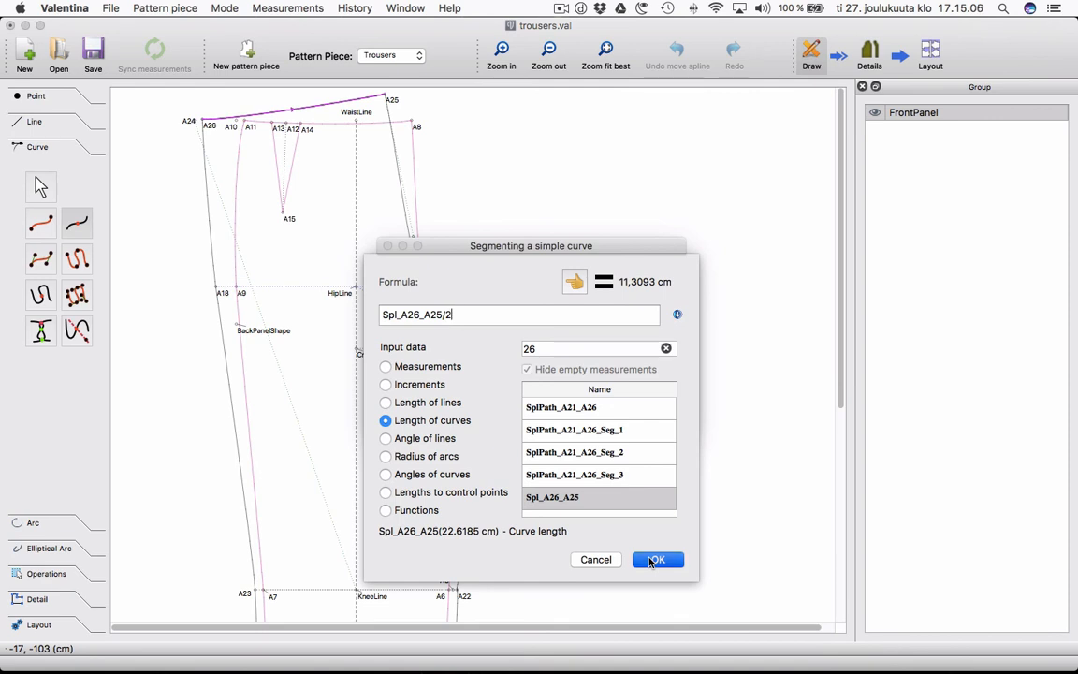
left_click(656, 560)
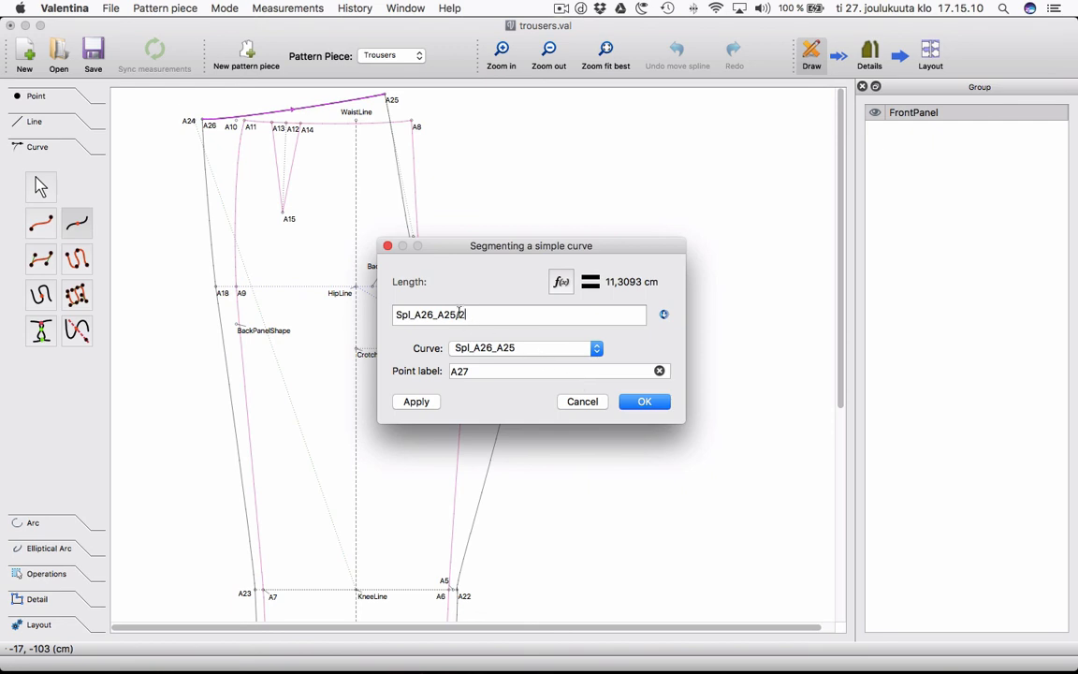
left_click_drag(460, 313, 386, 314)
key("super+c")
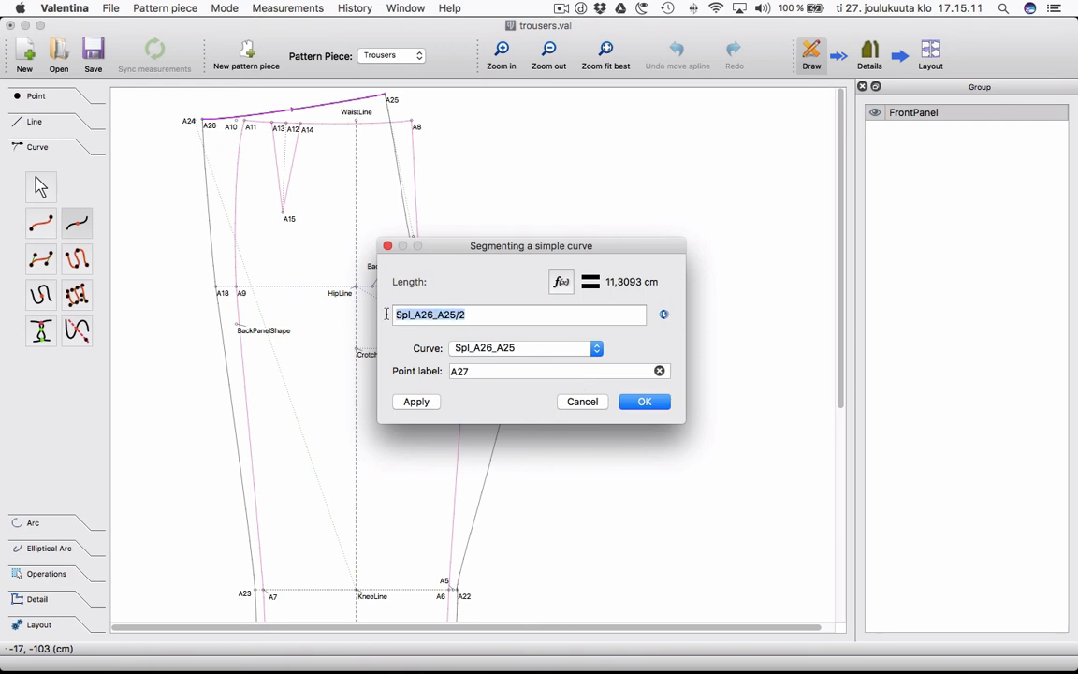
left_click(644, 402)
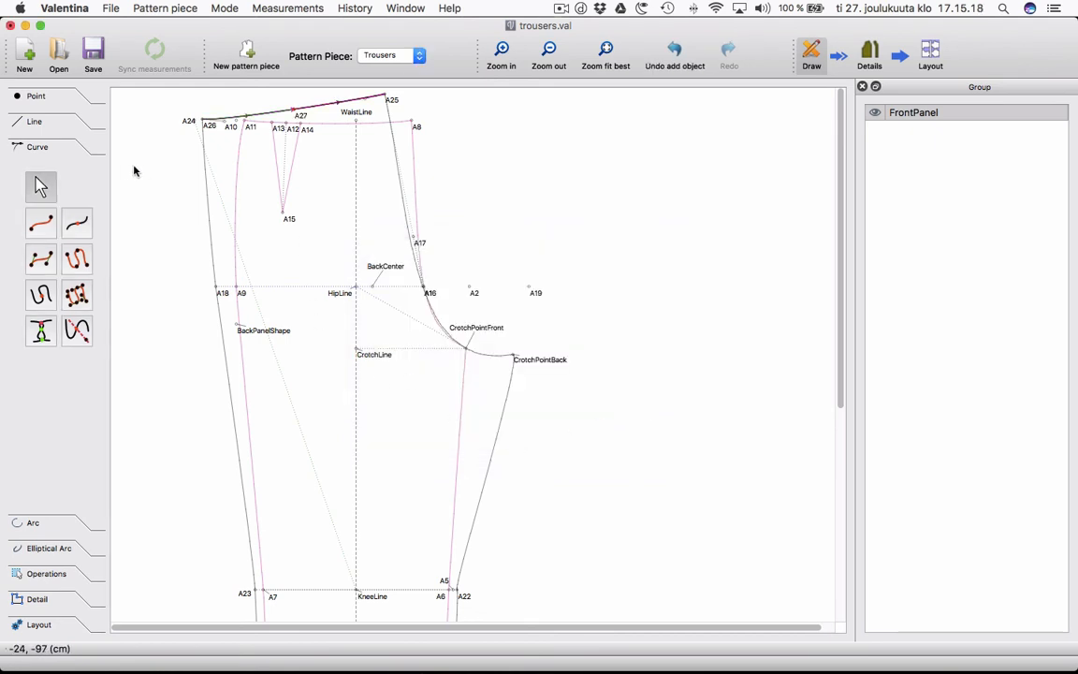
Add a second segment point on the back waistline curve with length Spl_A26_A25/4.
left_click(76, 222)
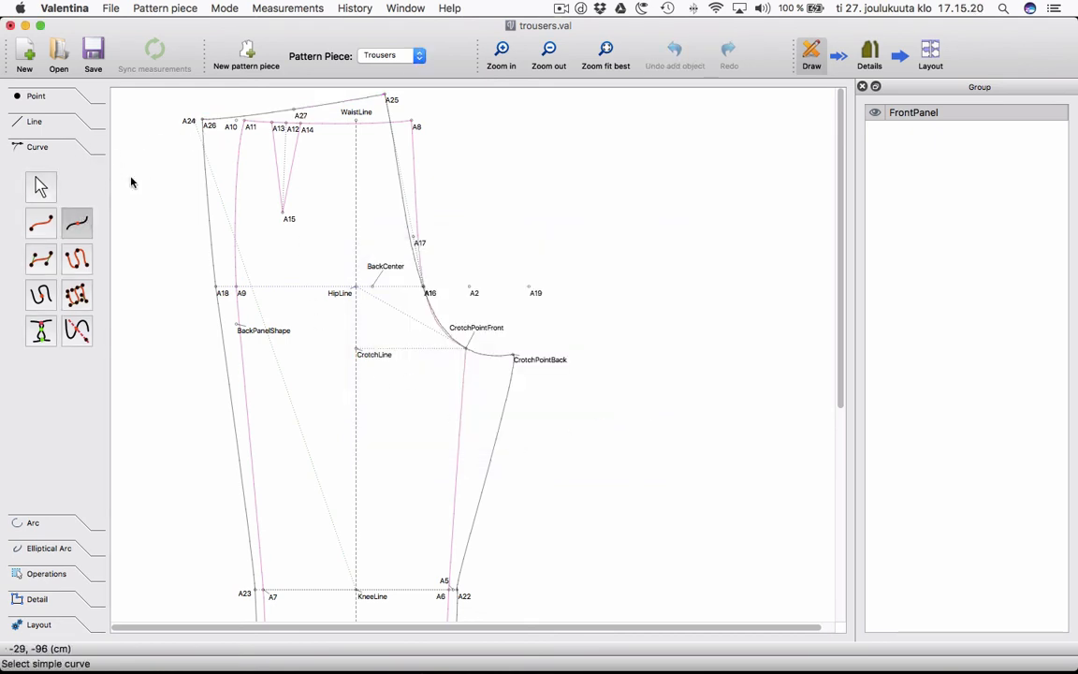
left_click(223, 120)
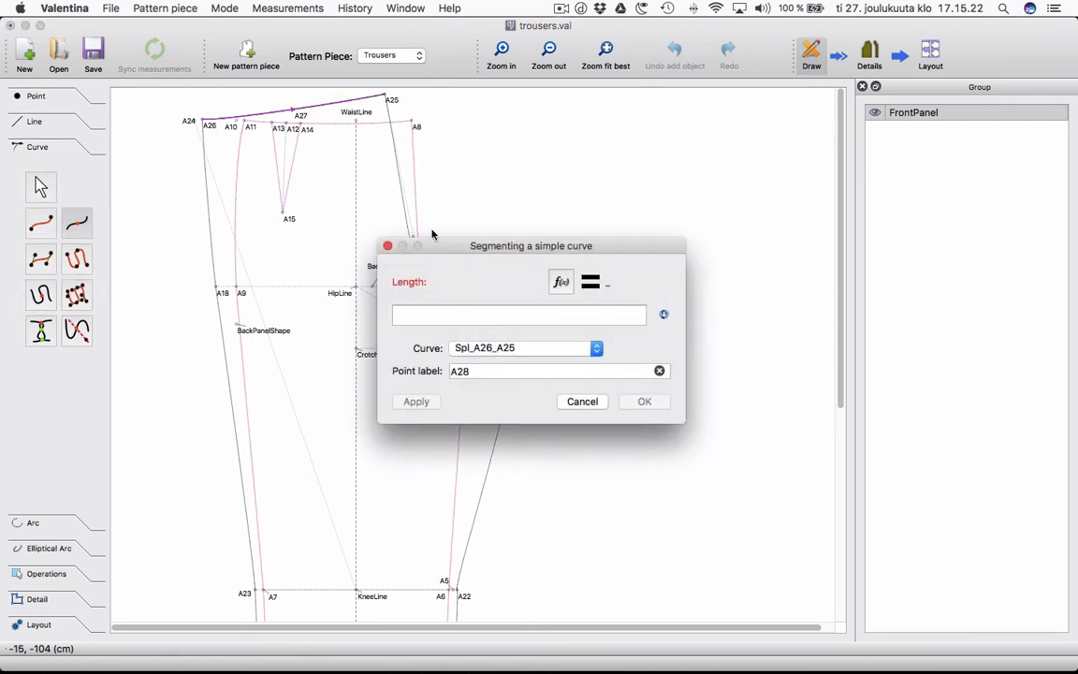
type("Spl_A26_A25/2")
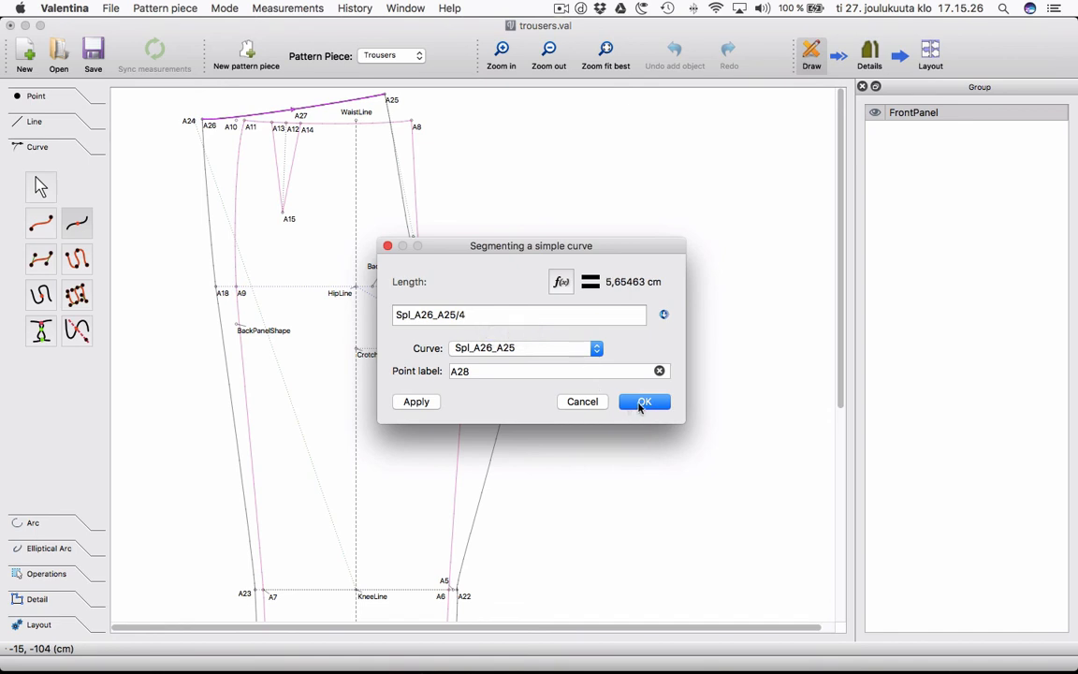
left_click(644, 401)
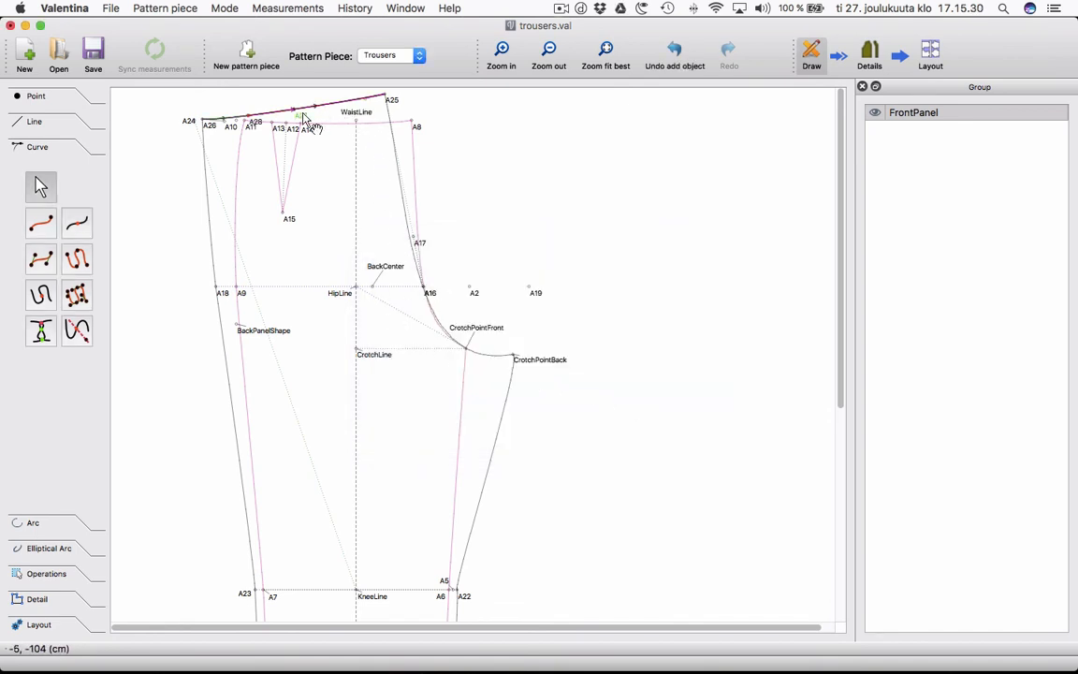
Start a segment point on the back waistline curve Spl_A26_A25 and begin its length formula with Spl_A26_A25/2-(min(2;max(0;(Spl_A26_A25-.
left_click(89, 233)
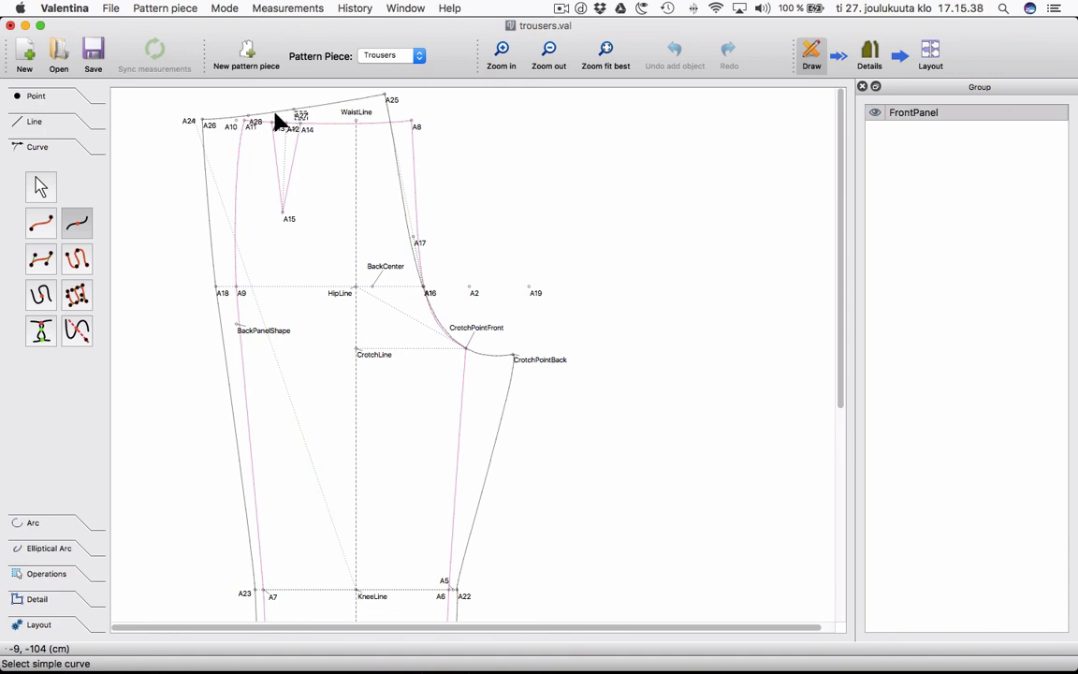
left_click(221, 118)
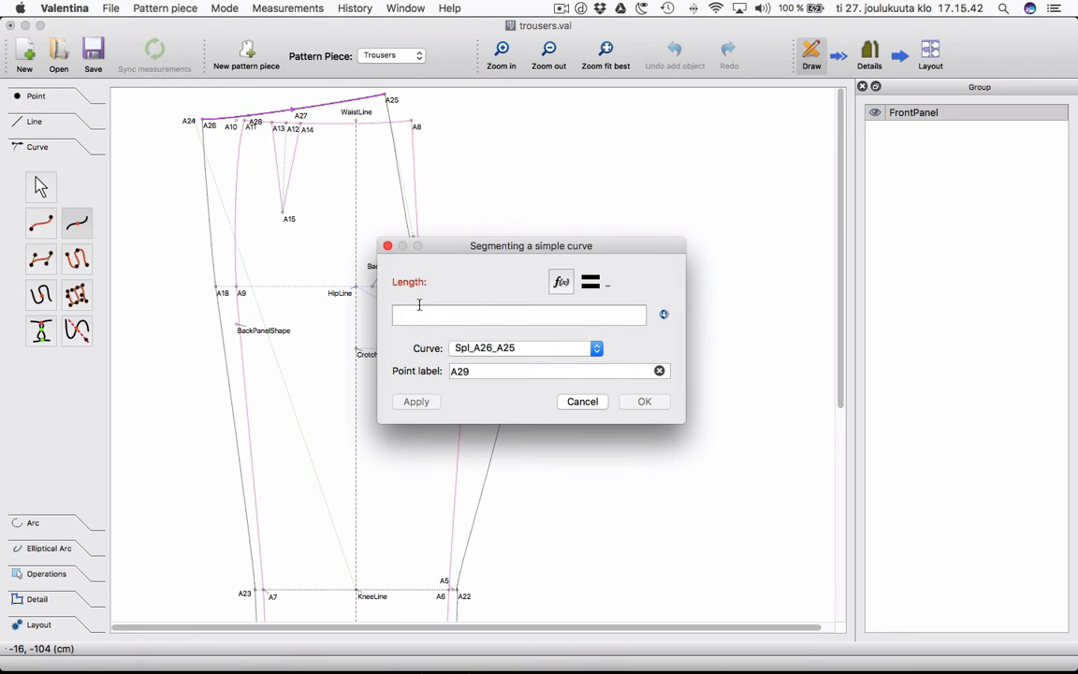
type("Spl_A26_A25/2")
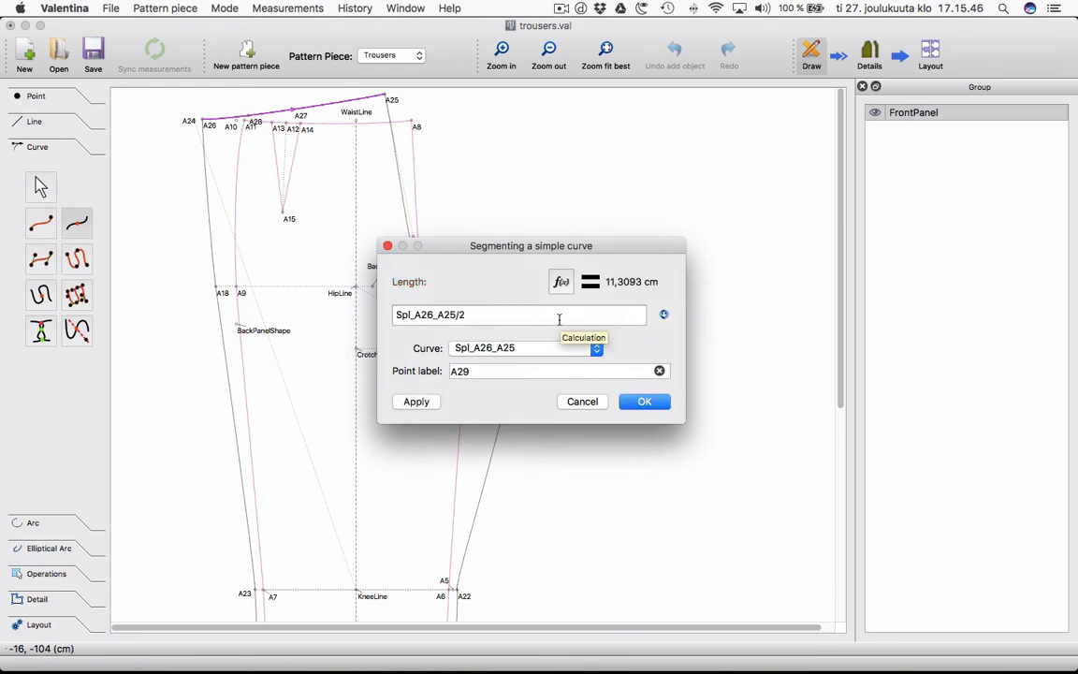
type("-")
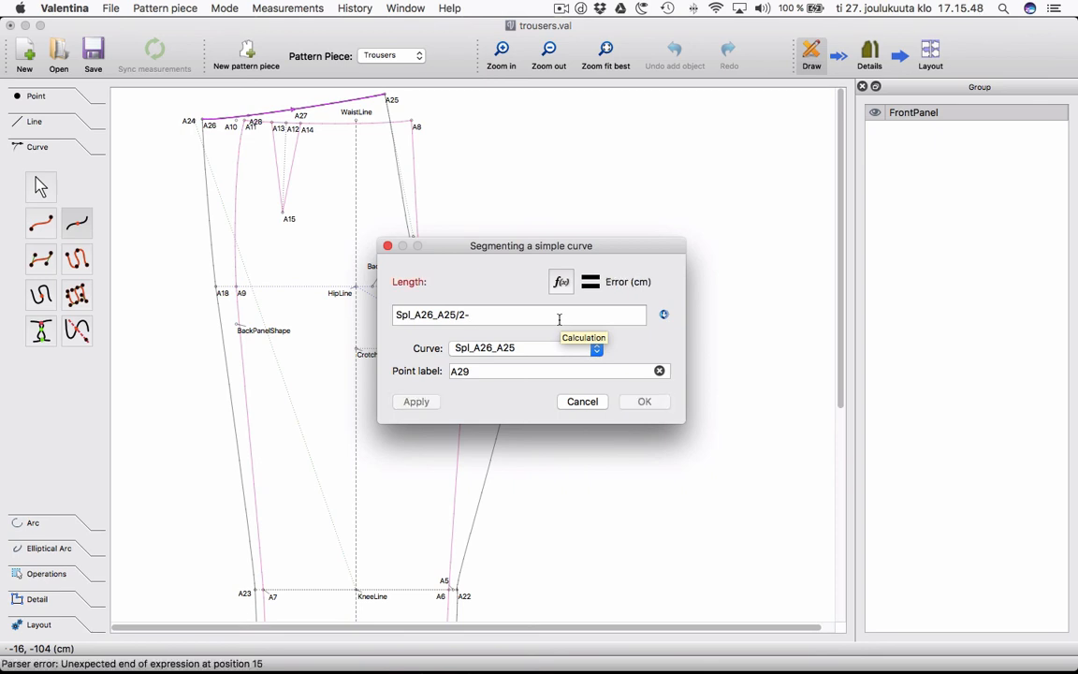
type("(")
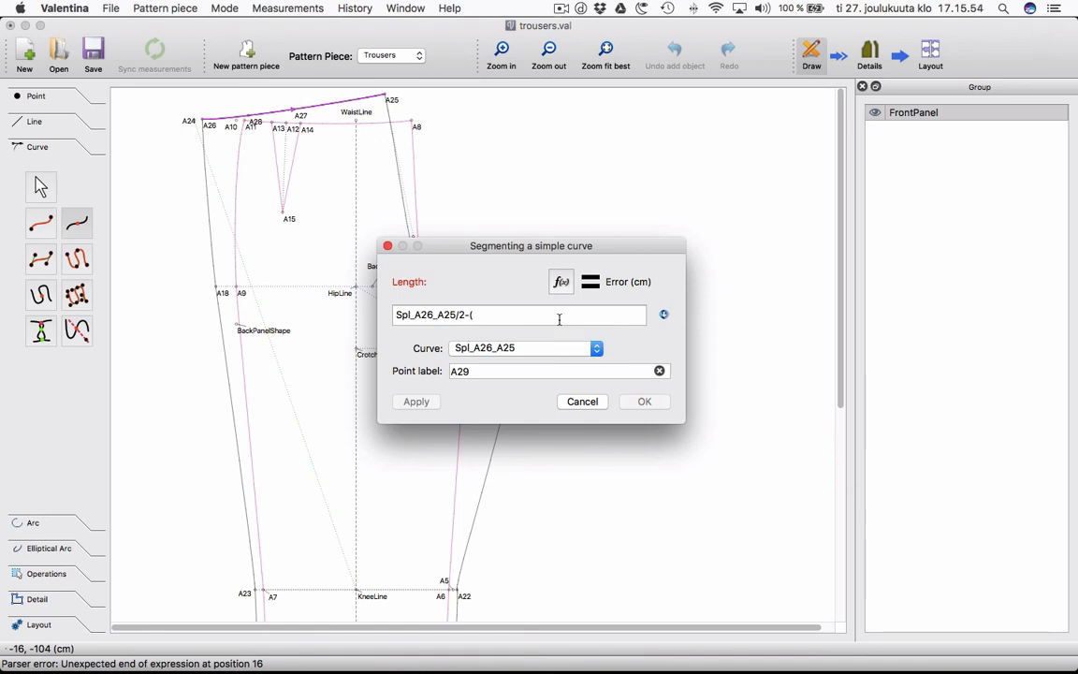
type("min")
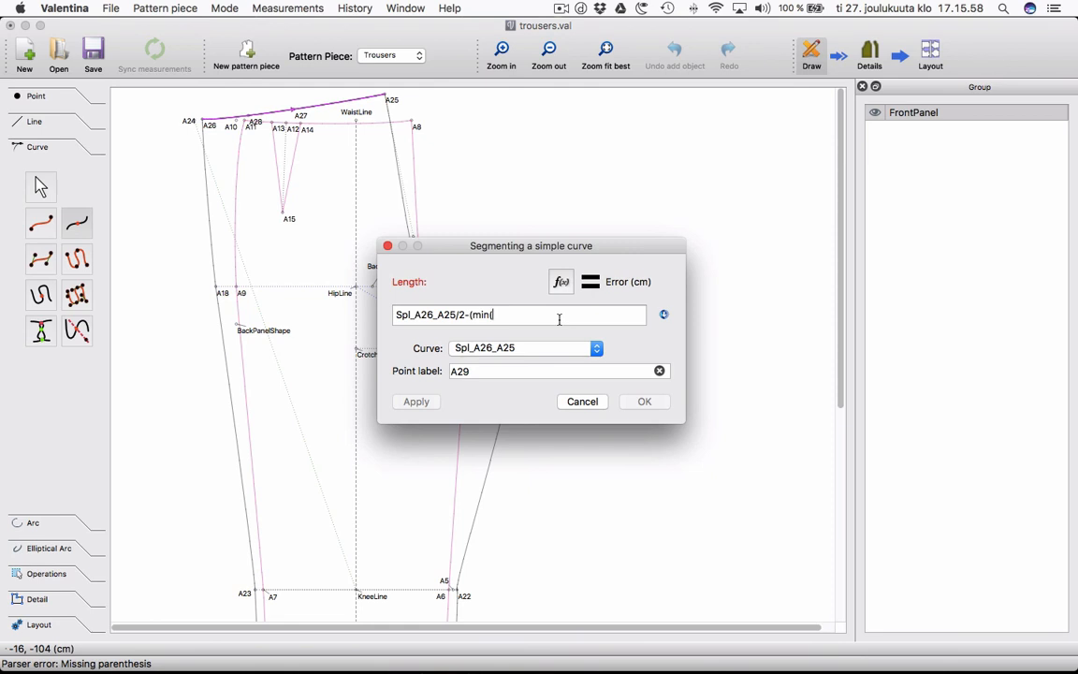
type("(")
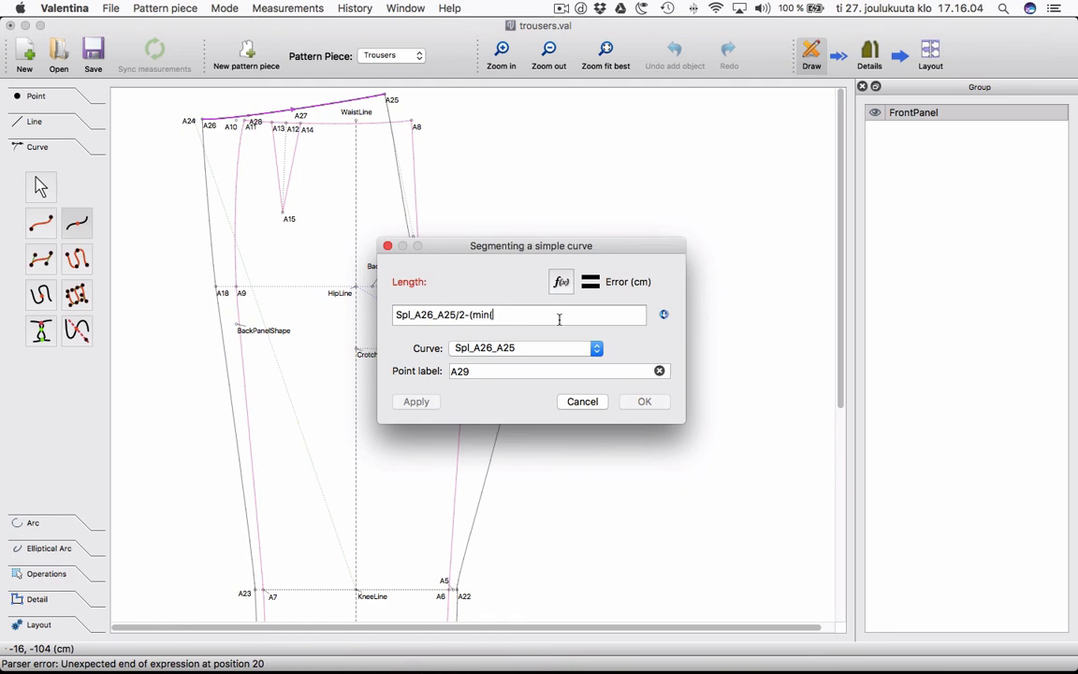
type("2;max(0;(")
key("super+v")
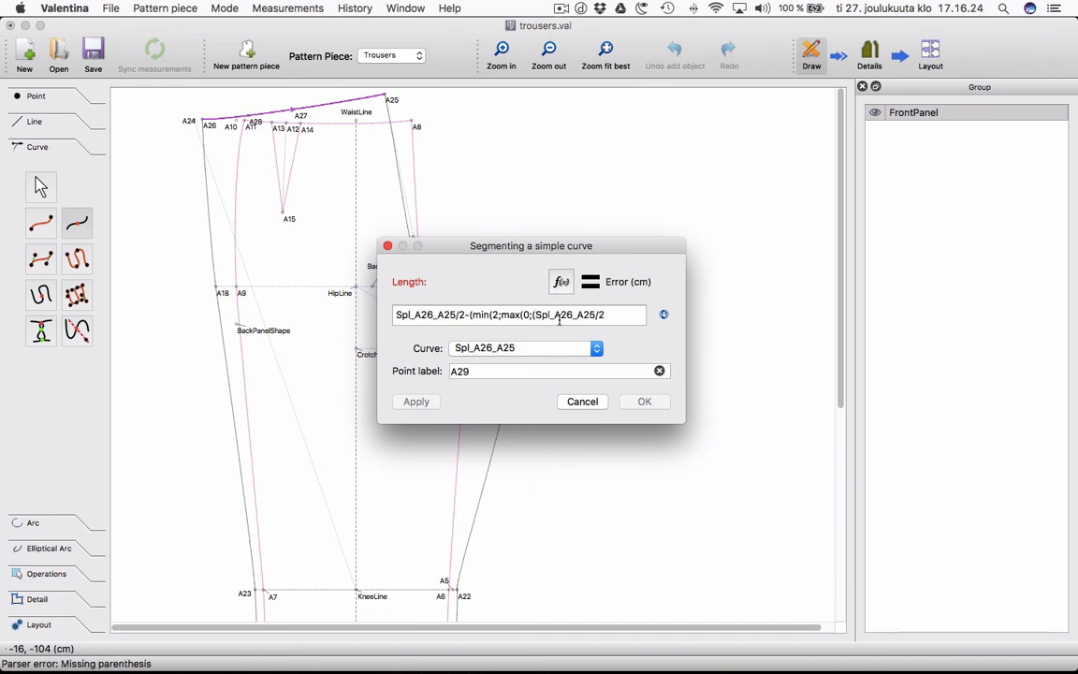
key("BackSpace")
key("BackSpace")
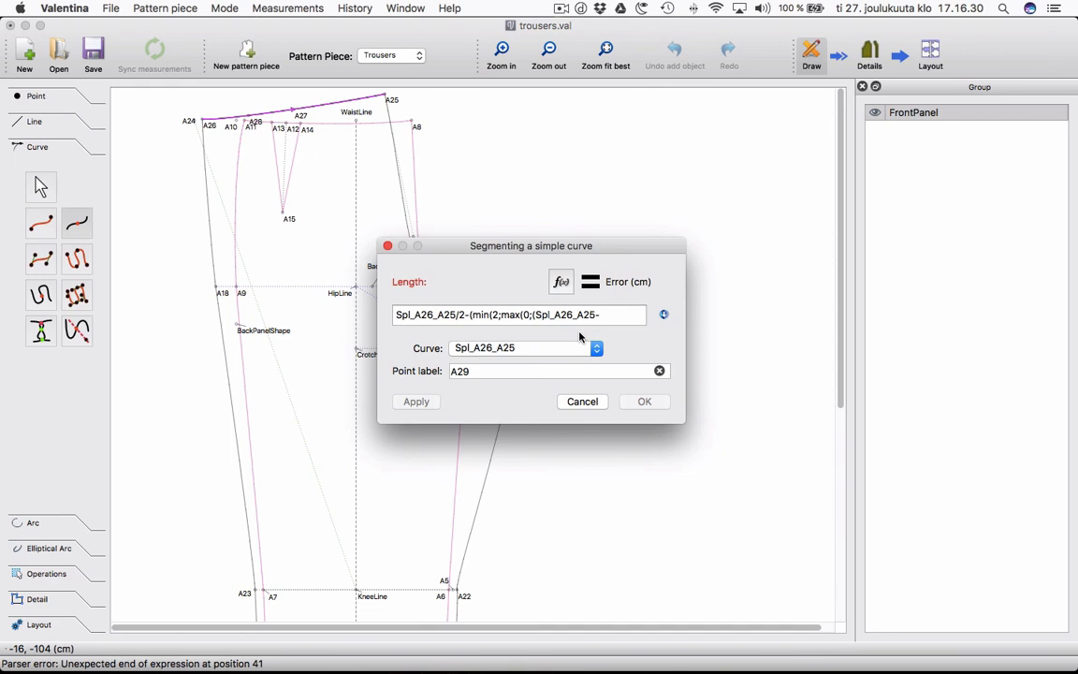
Continue the segment point's length formula with the custom measurement term #WaistGrith/4 and a closing parenthesis.
type("Waist")
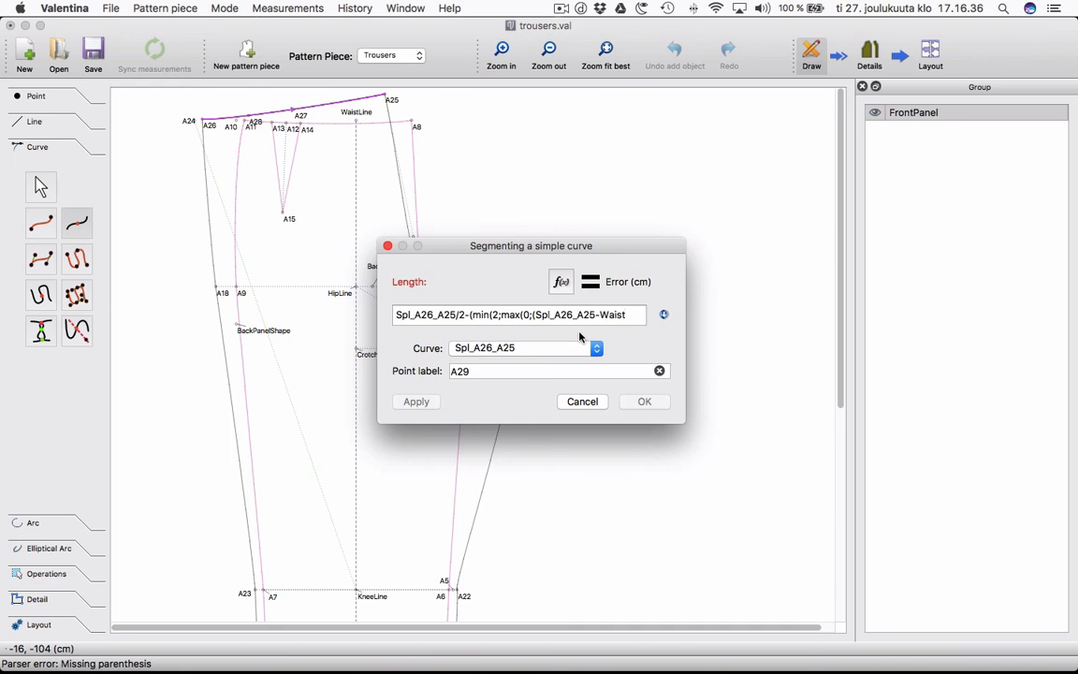
type("Grith")
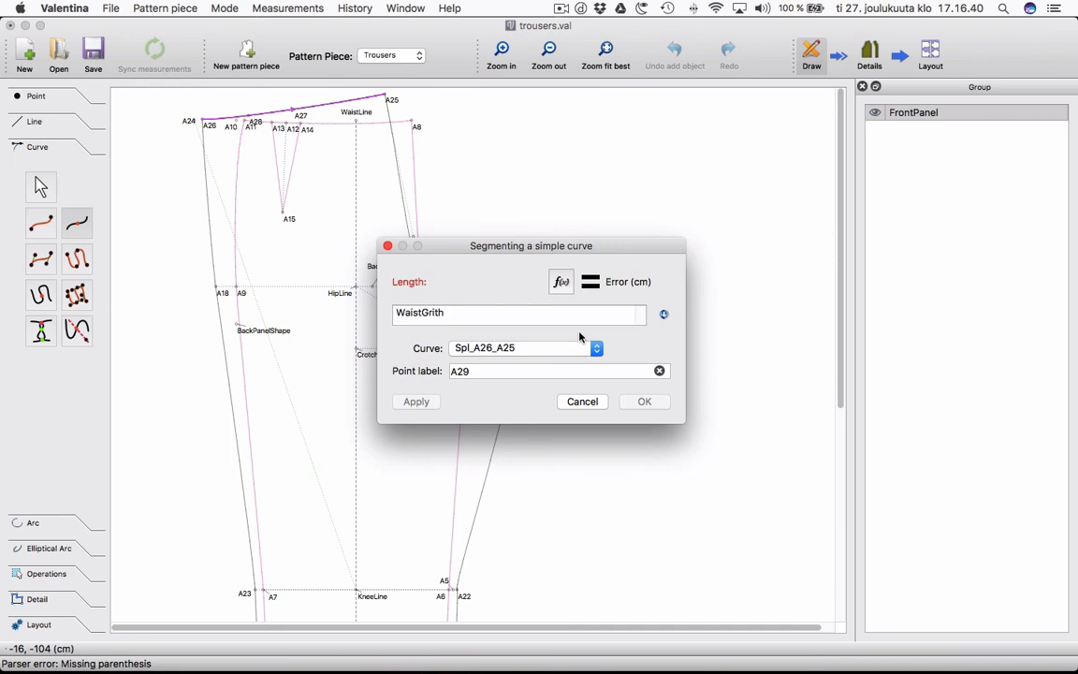
key("alt+Left")
key("alt+Left")
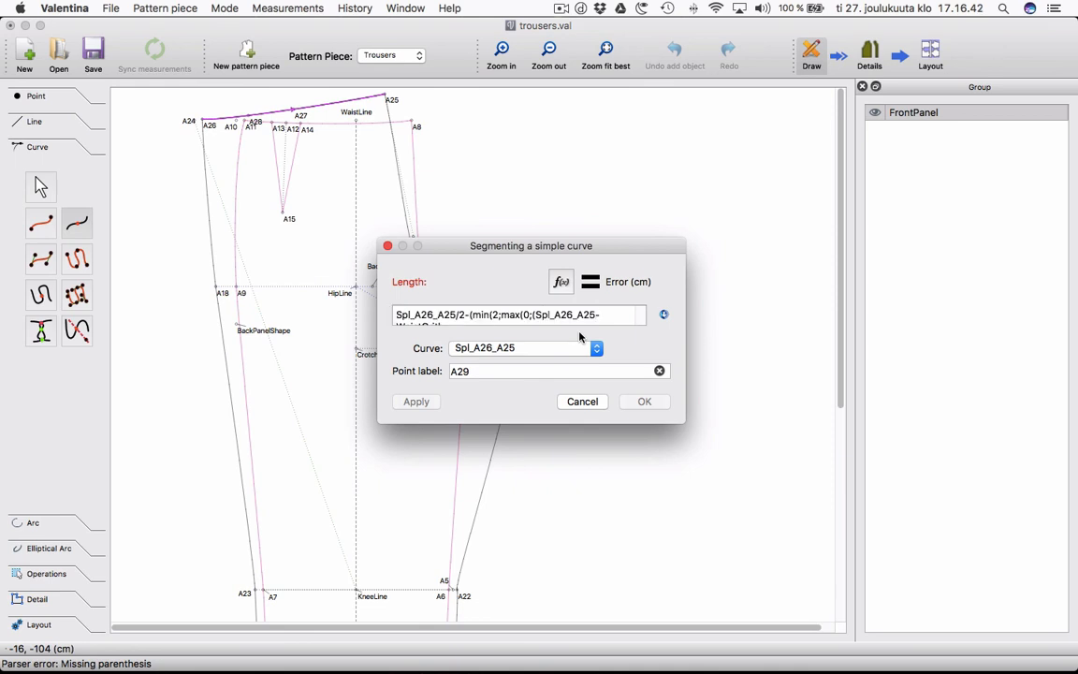
key("Right")
left_click(663, 314)
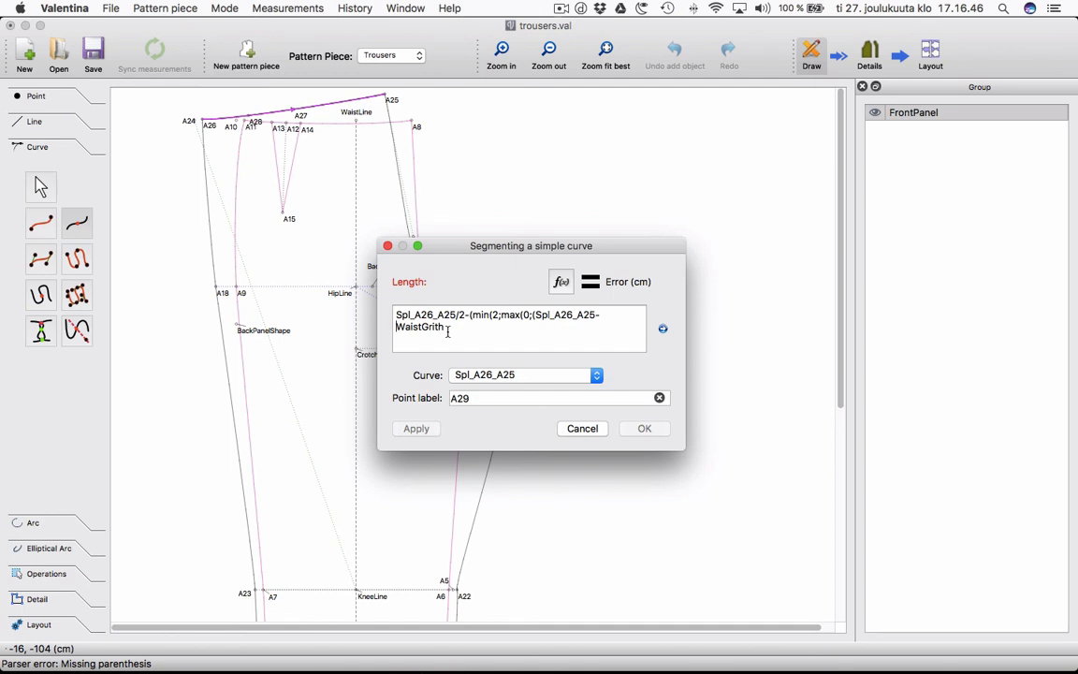
type("#")
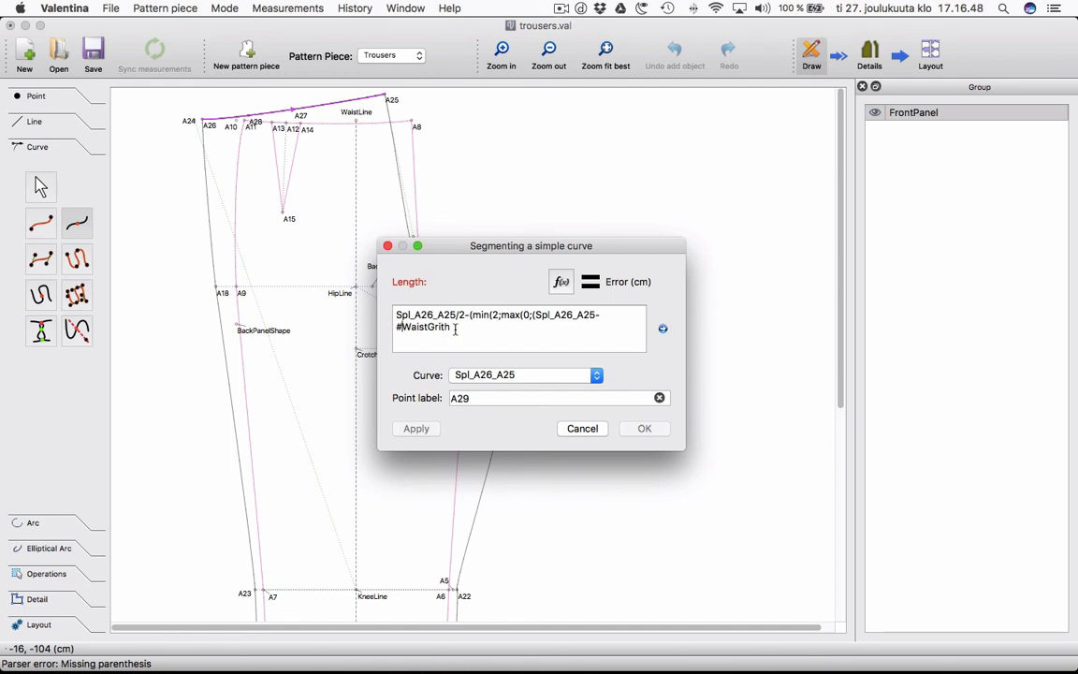
left_click(481, 338)
type("/4")
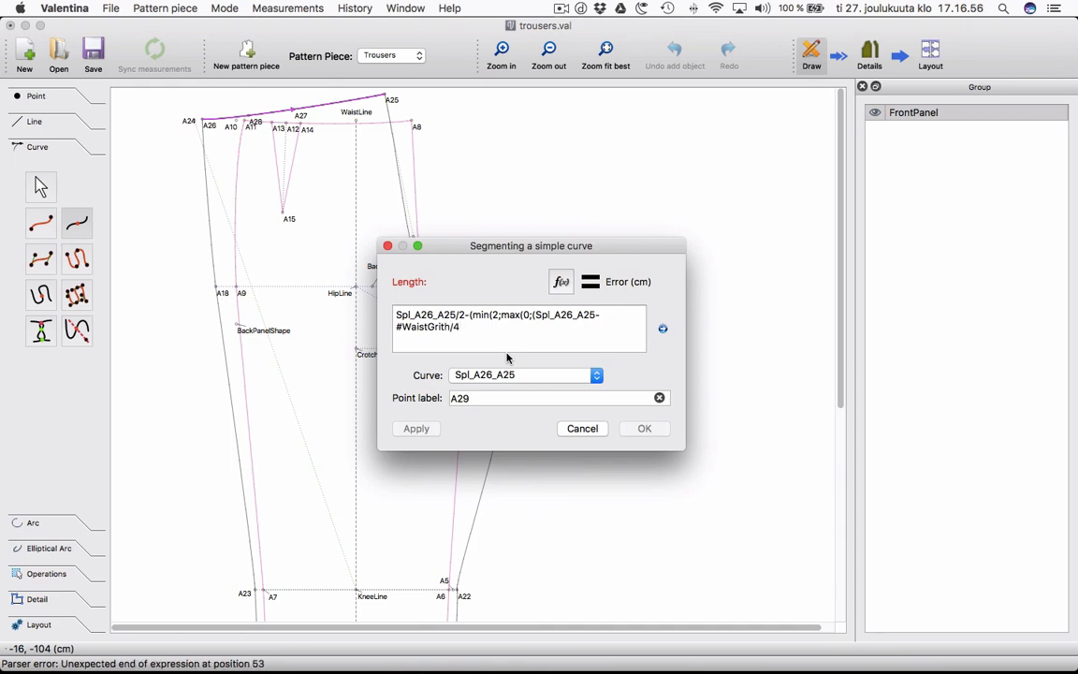
type(")")
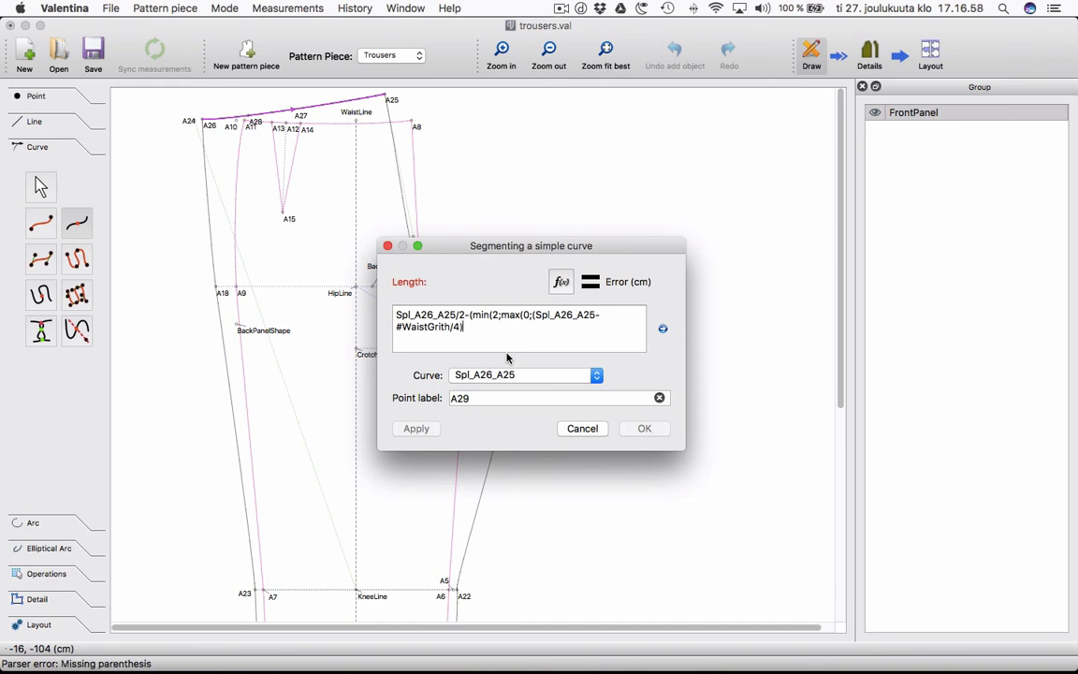
Correct the misspelled measurement name in the length formula to #WaistGirth.
type(")")
key("BackSpace")
key("BackSpace")
key("BackSpace")
key("Left")
key("Left")
key("Left")
key("Left")
key("Left")
key("BackSpace")
type("r")
Close the length formula with four parentheses after #WaistGirth/4, copy the whole formula and create the segment point.
key("Right")
key("Right")
key("Right")
key("Right")
type("))))")
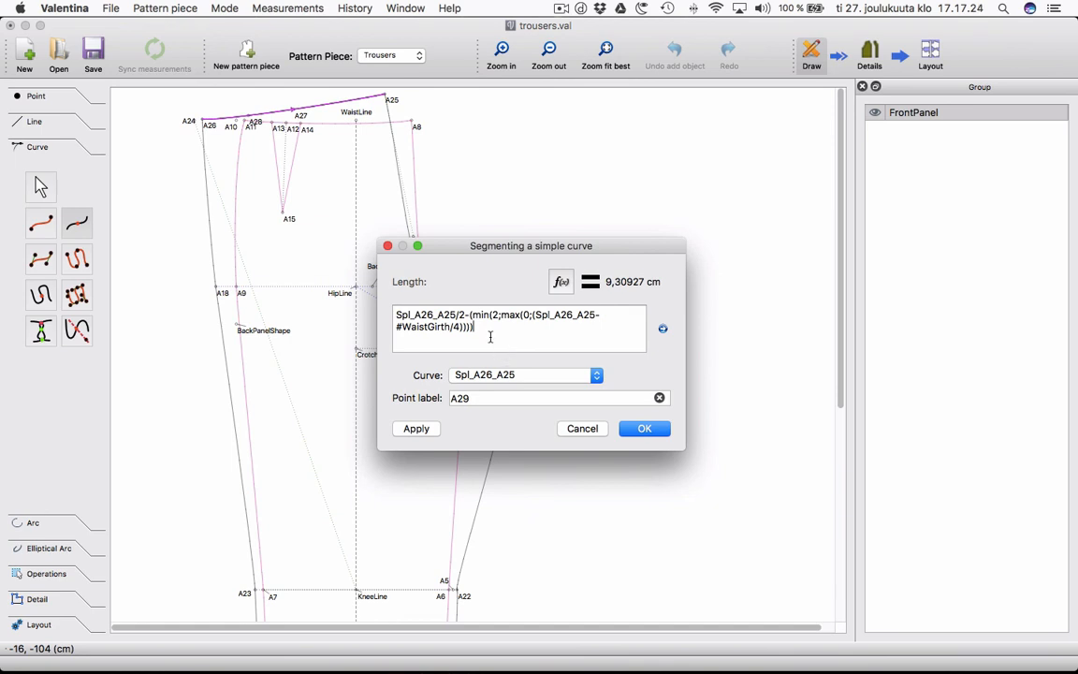
left_click_drag(487, 331, 394, 314)
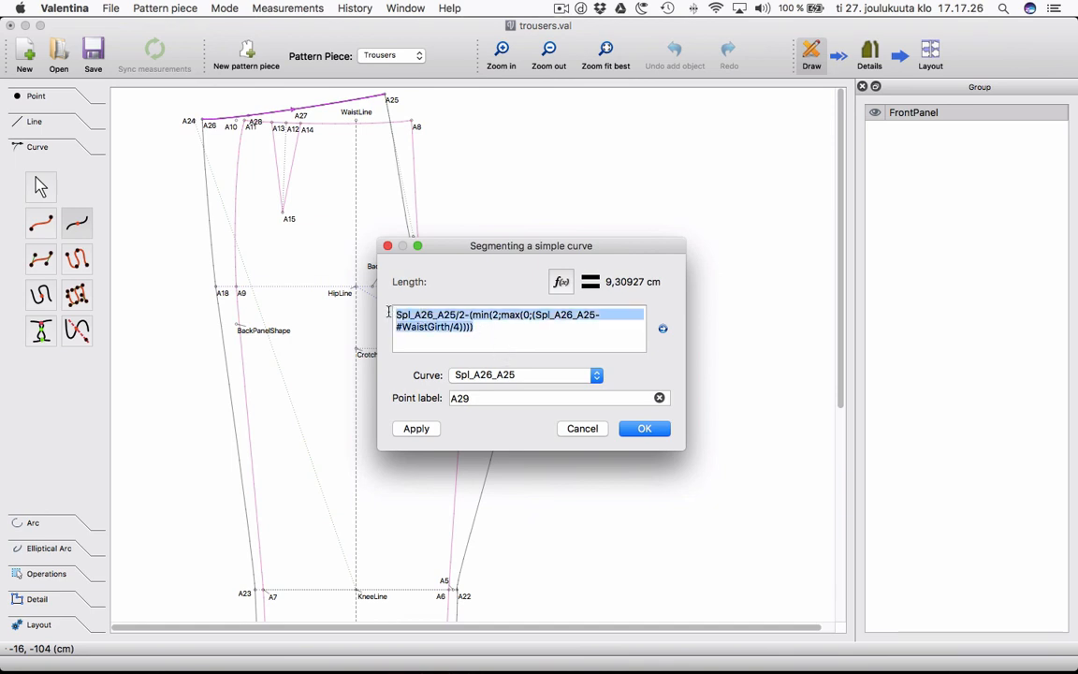
left_click(645, 430)
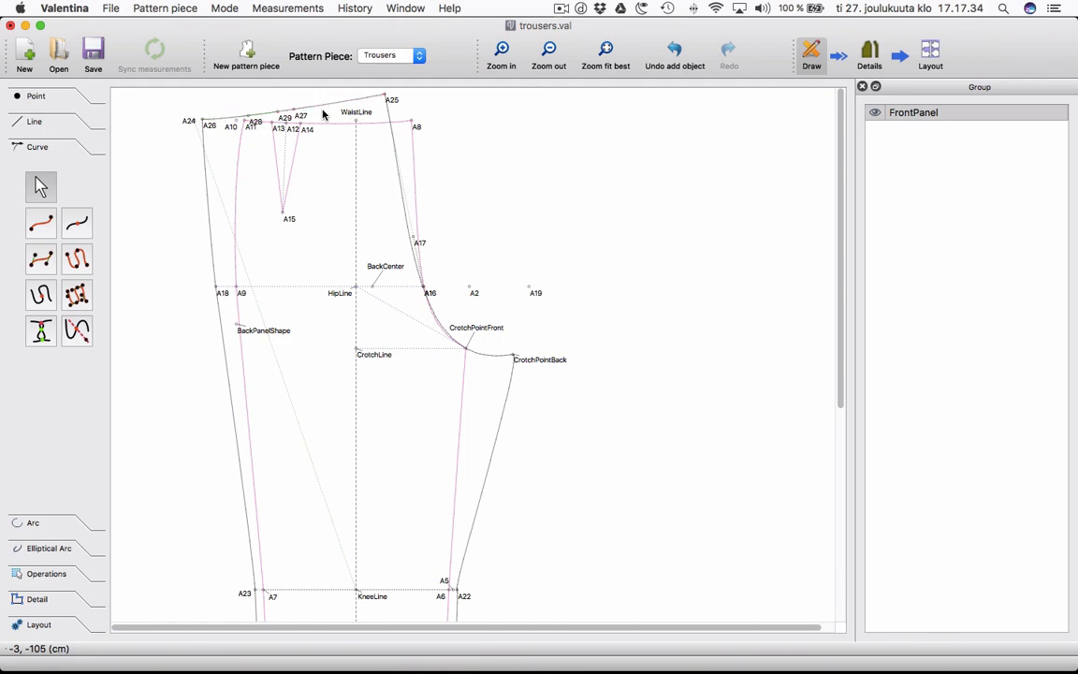
right_click(241, 125)
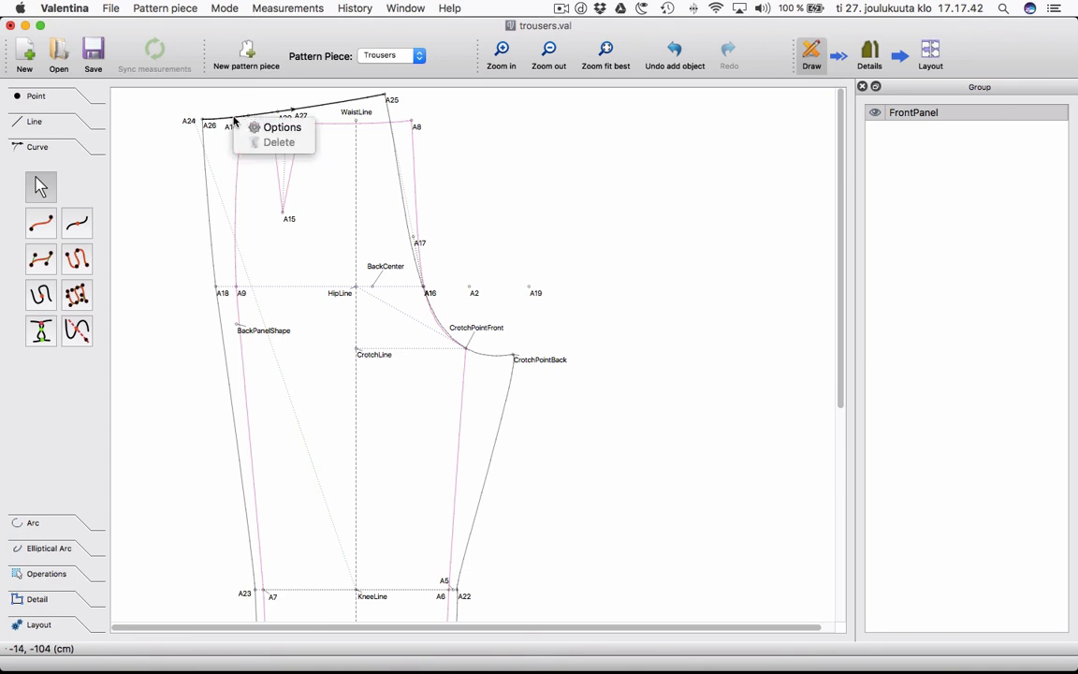
left_click(252, 129)
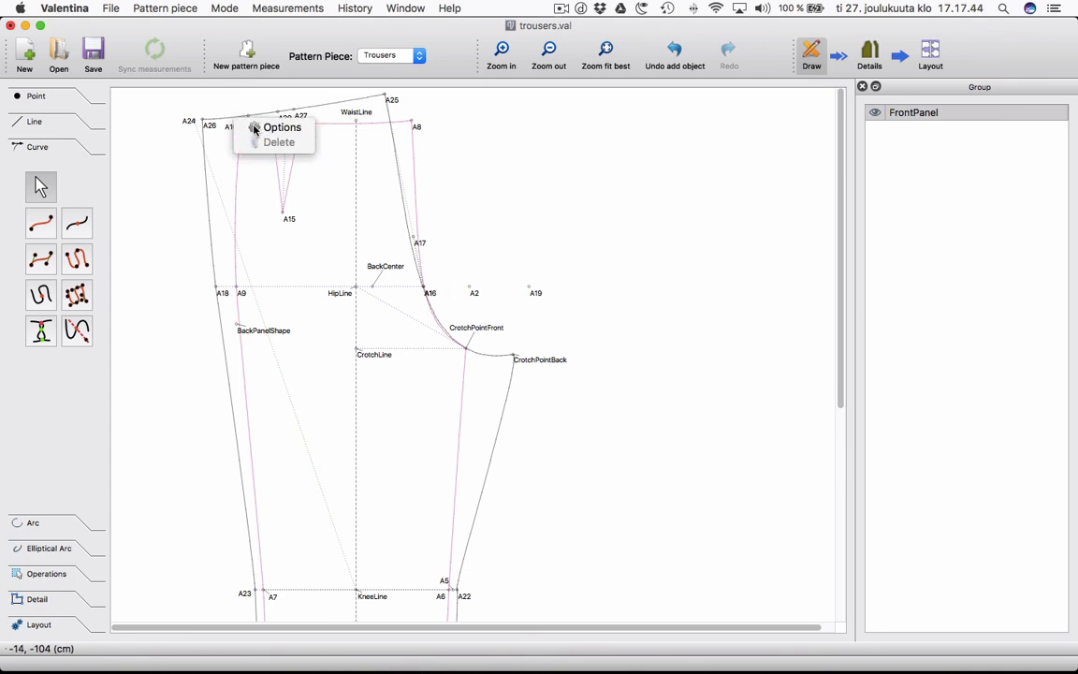
left_click(639, 465)
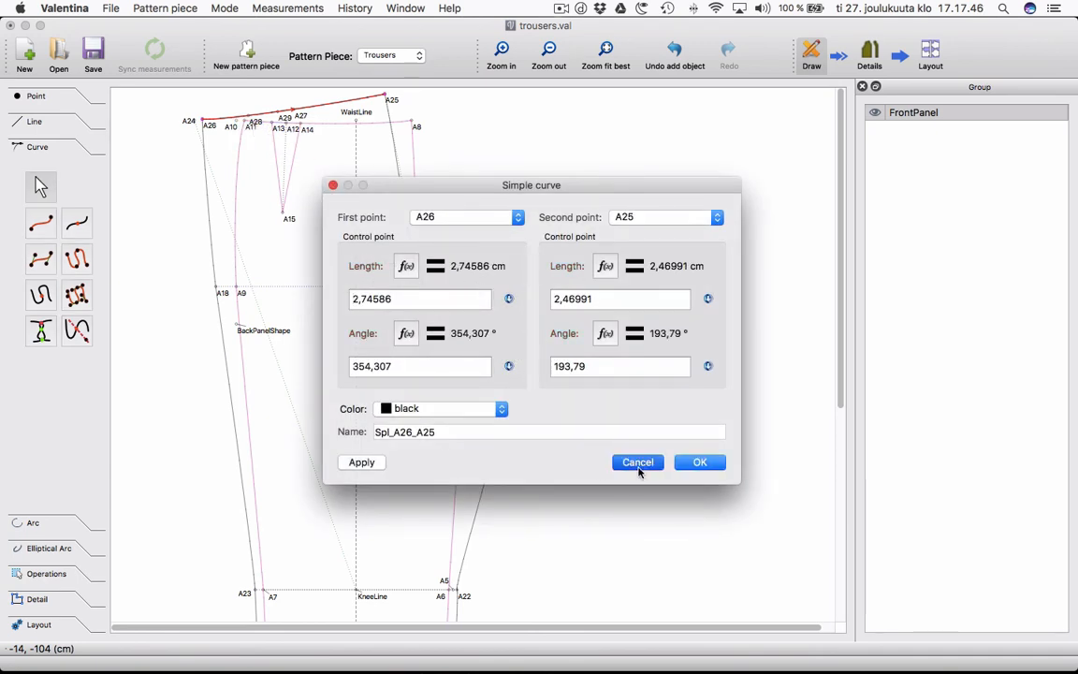
Add another segment point on the back waistline curve using the copied formula changed to Spl_A26_A25/2+(min(2;max(0;(Spl_A26_A25-#WaistGirth/4)))).
left_click(69, 223)
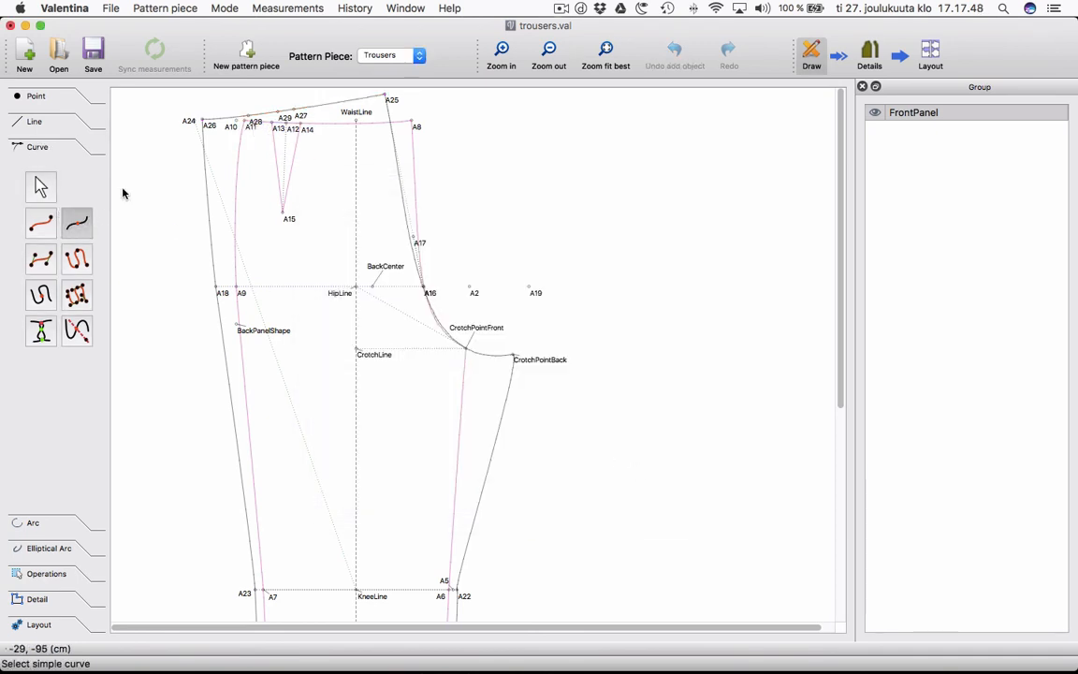
left_click(224, 126)
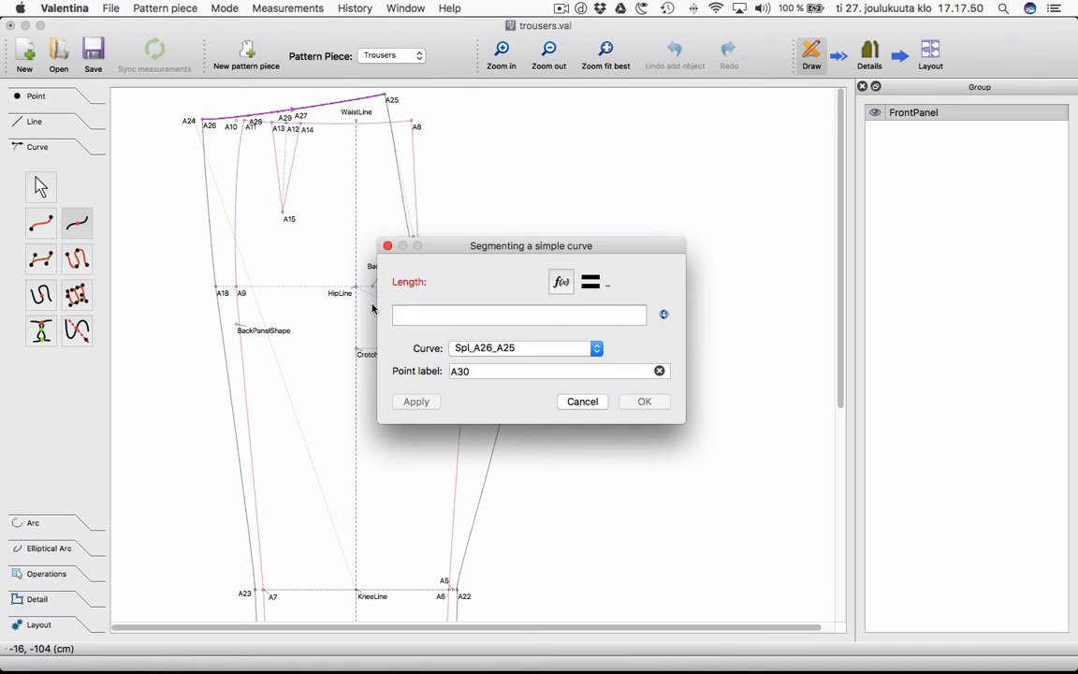
type("#WaistGirth/4))))")
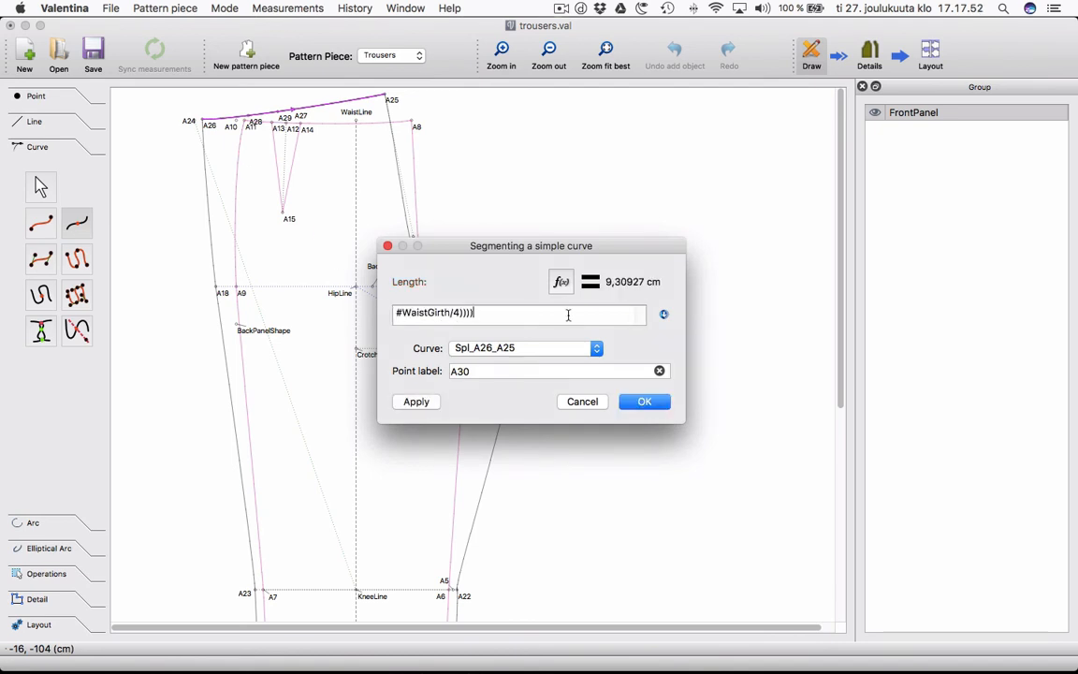
left_click(663, 316)
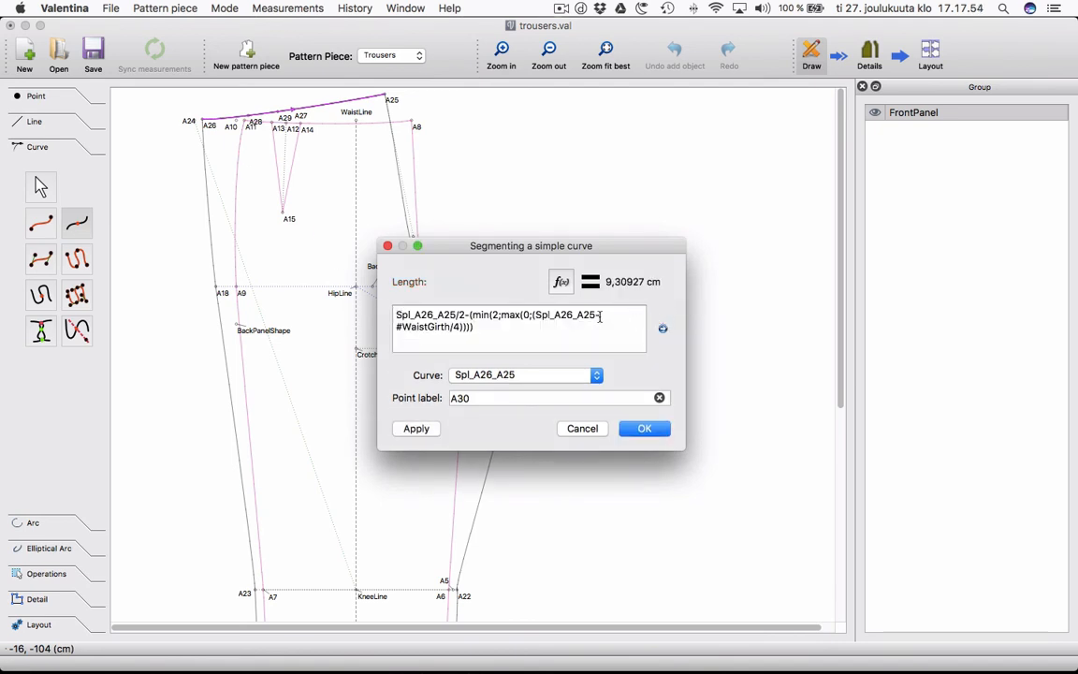
left_click(469, 315)
key("BackSpace")
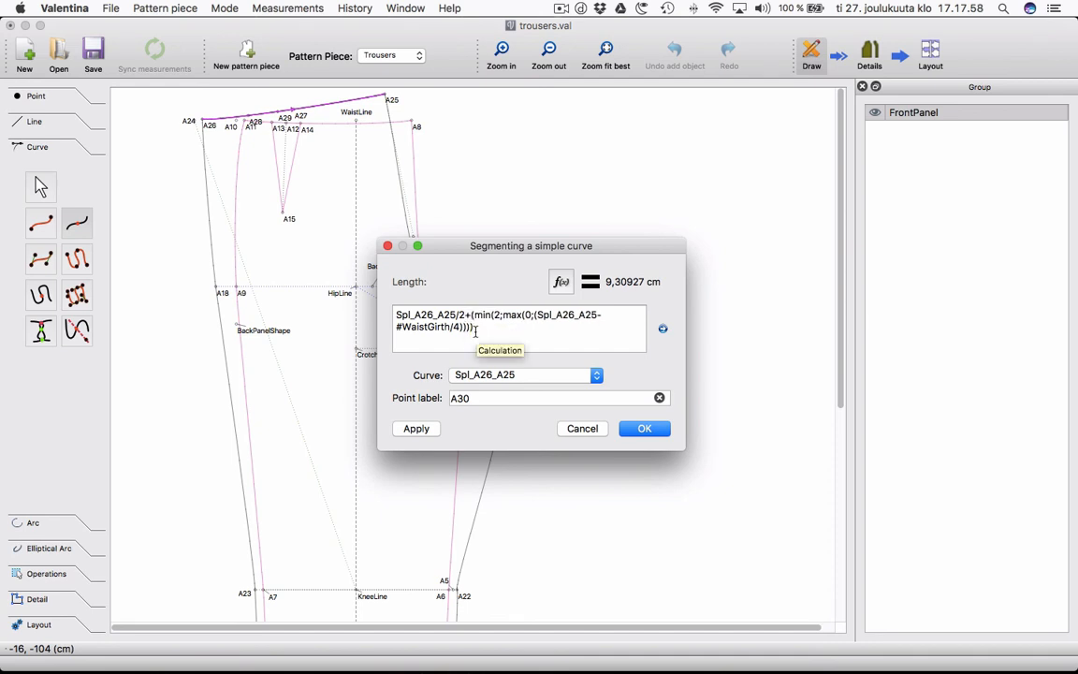
type("+")
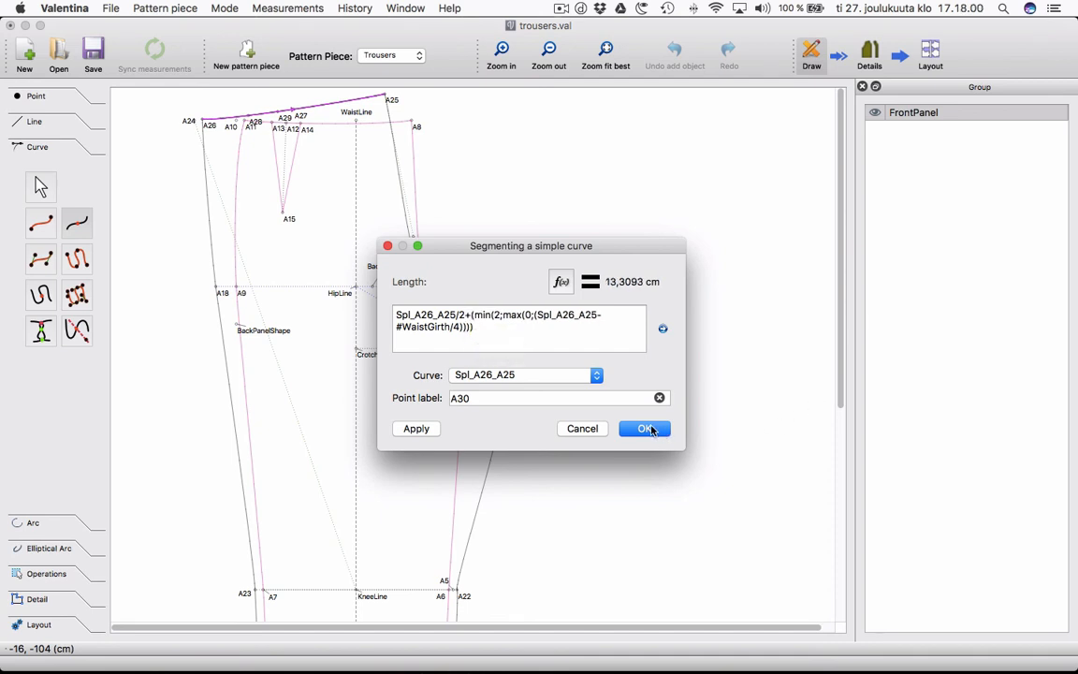
left_click(647, 429)
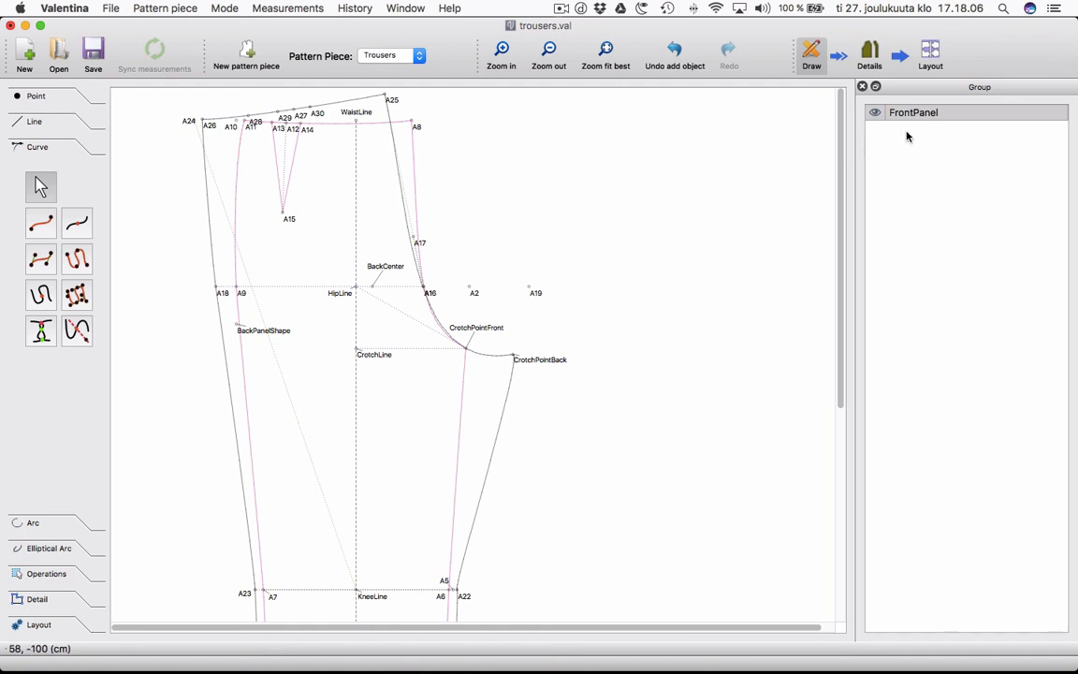
Hide the FrontPanel group so only the back panel construction is displayed.
left_click(875, 112)
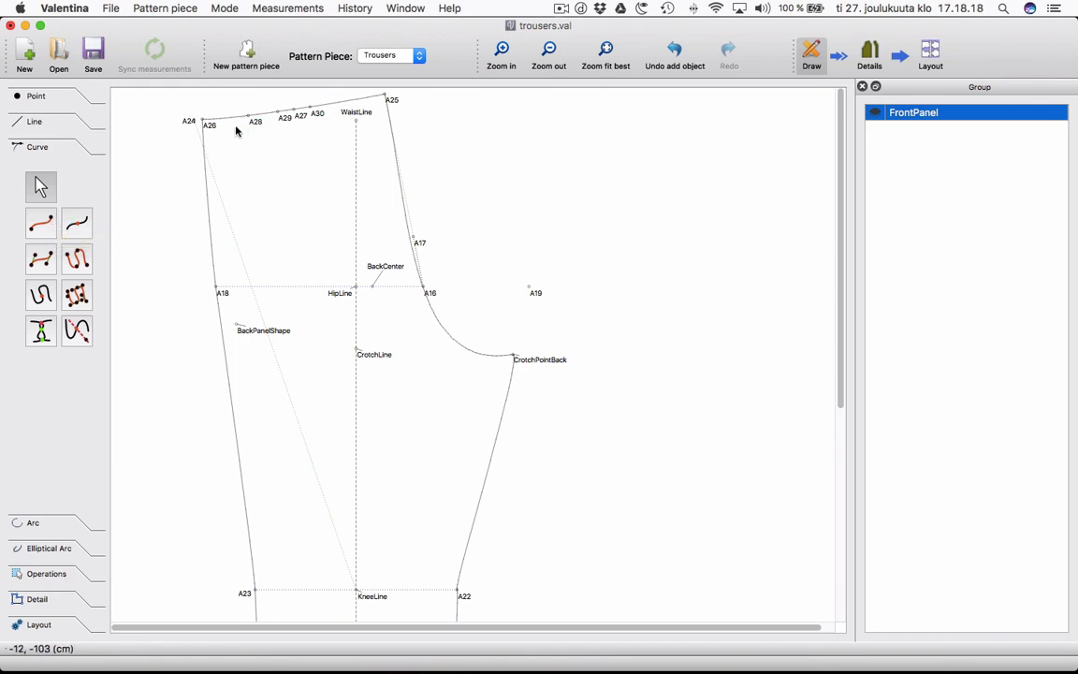
left_click(77, 222)
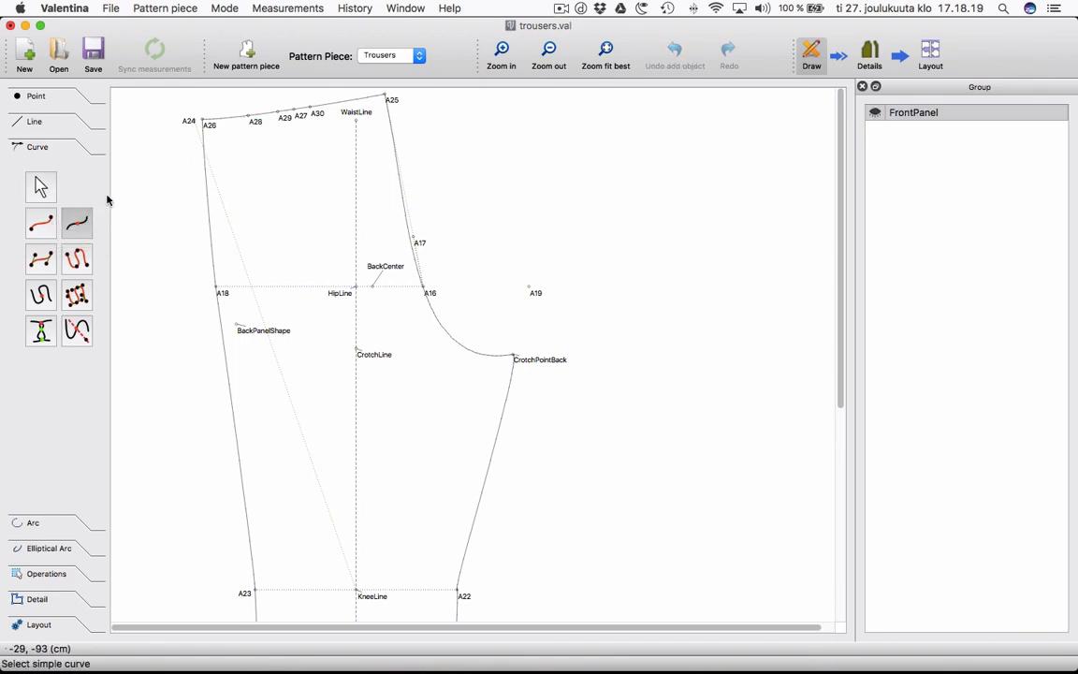
left_click(217, 122)
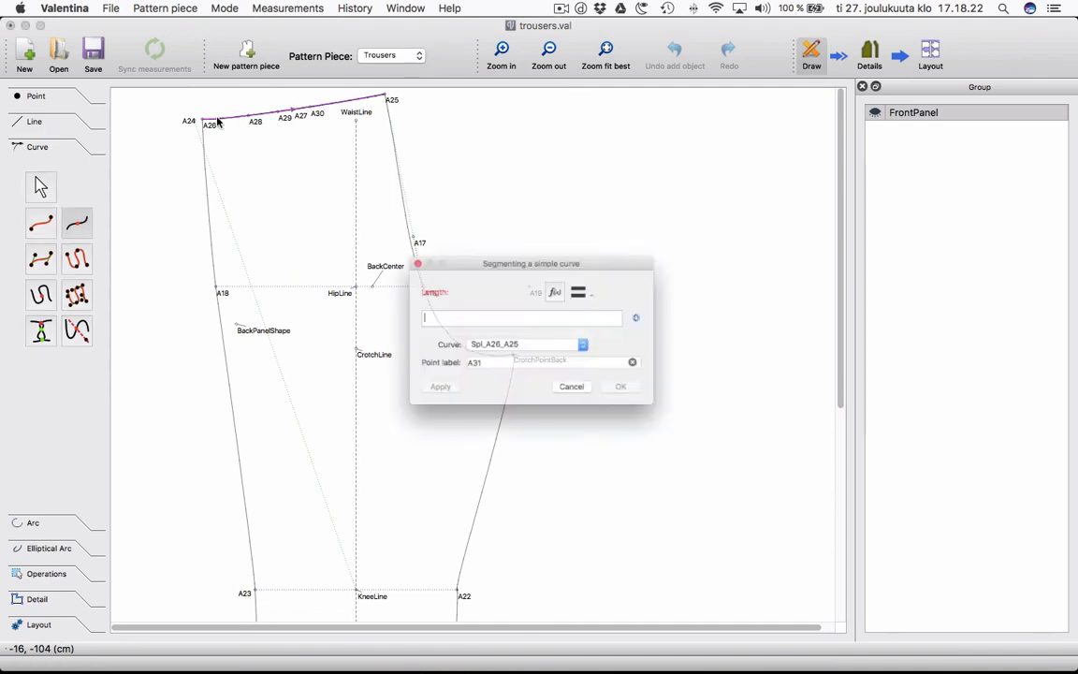
type("#WaistGirth/4)))")
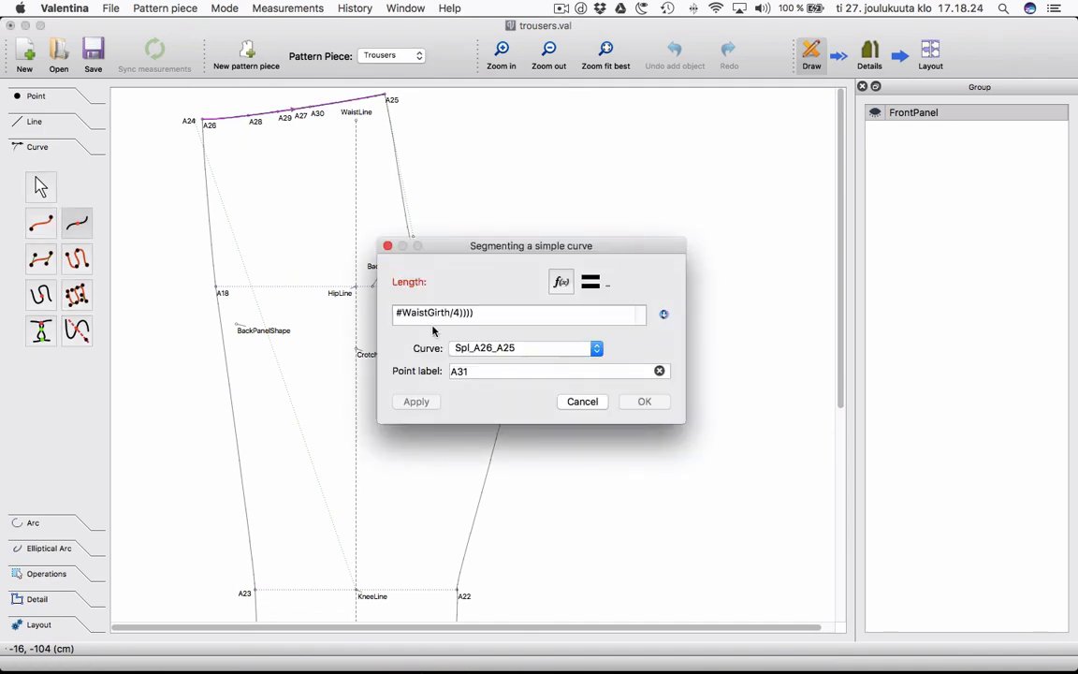
scroll(561, 310, "up", 1)
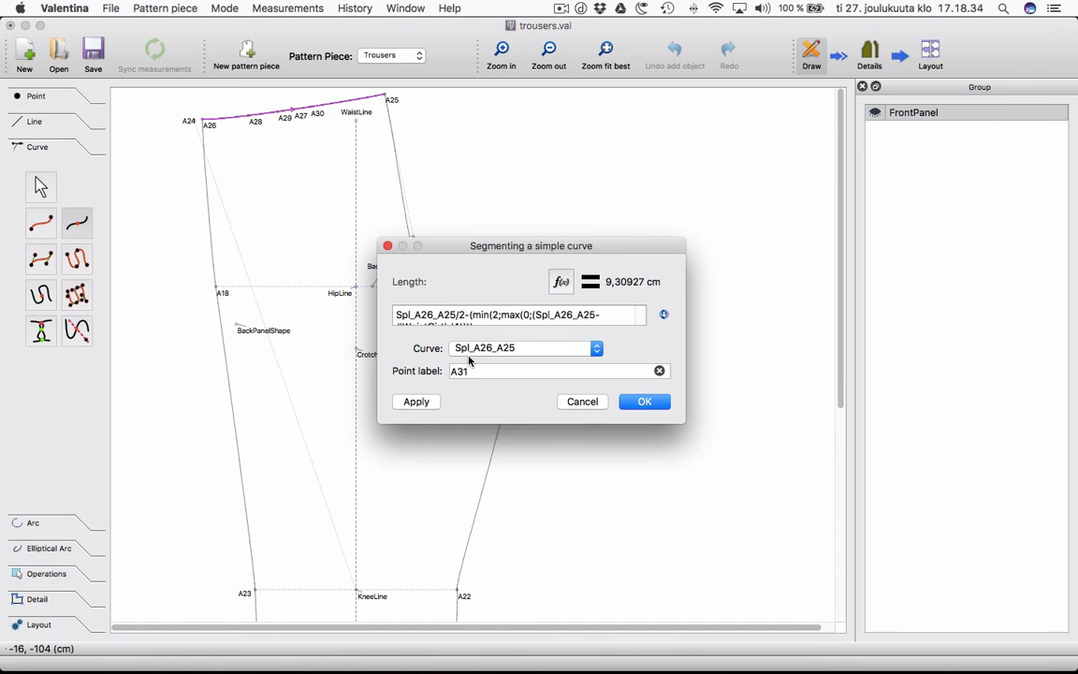
key("BackSpace")
type("4")
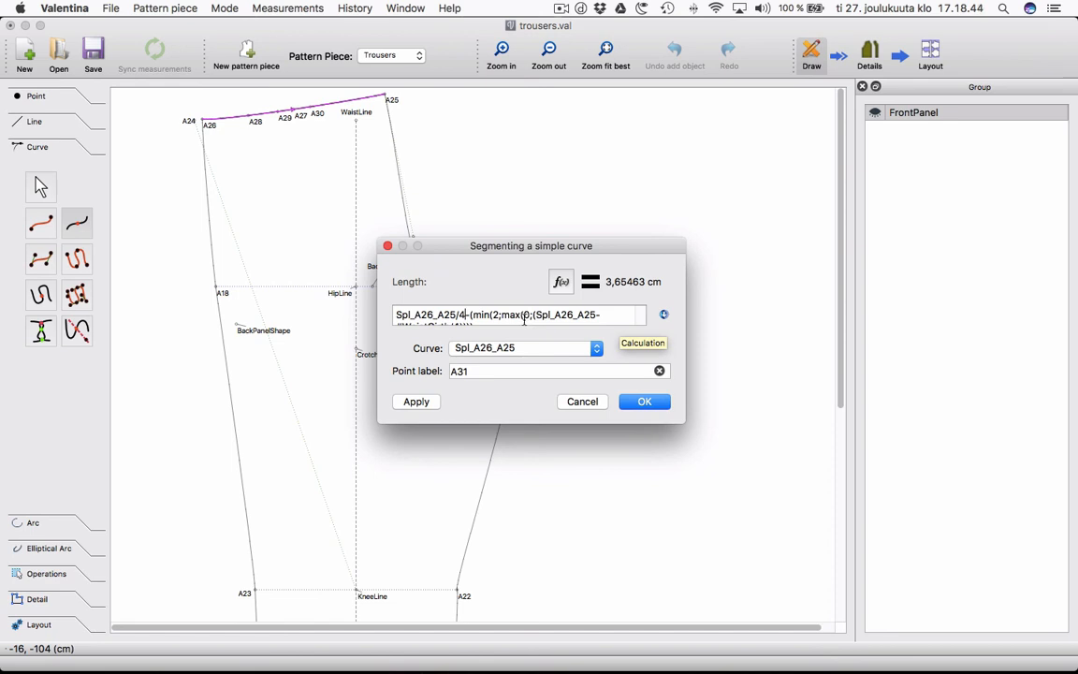
left_click(583, 401)
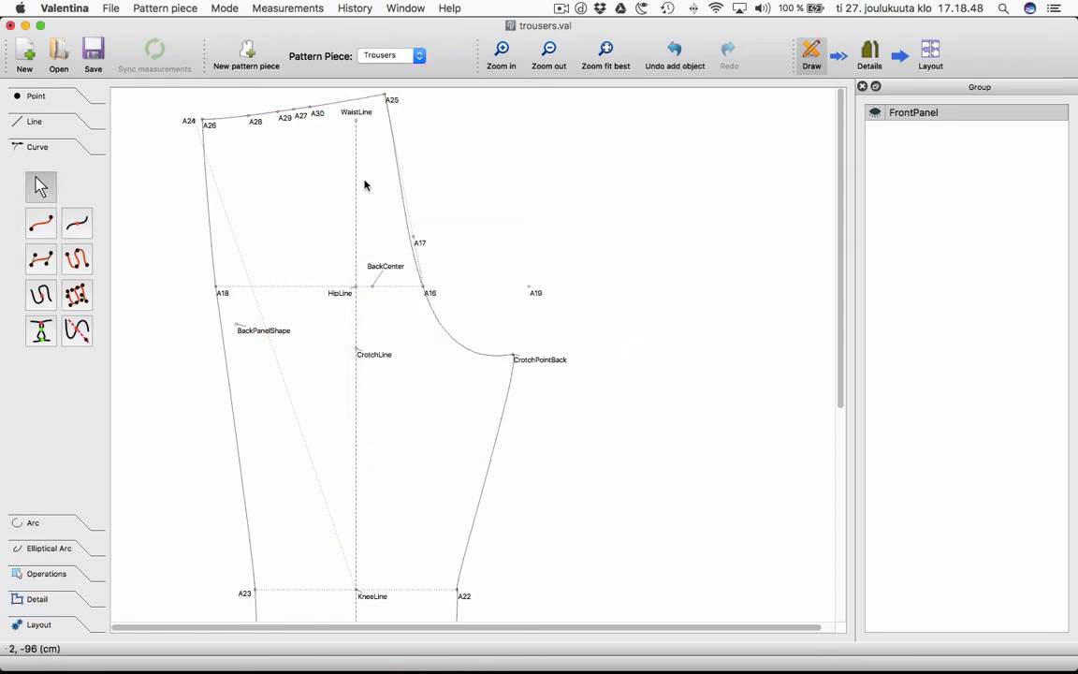
Change point A29's length formula to Spl_A26_A25/2-(min(2;max(0;((Spl_A26_A25-#WaistGirth/4)/2)))) and copy the whole formula.
right_click(284, 119)
left_click(319, 130)
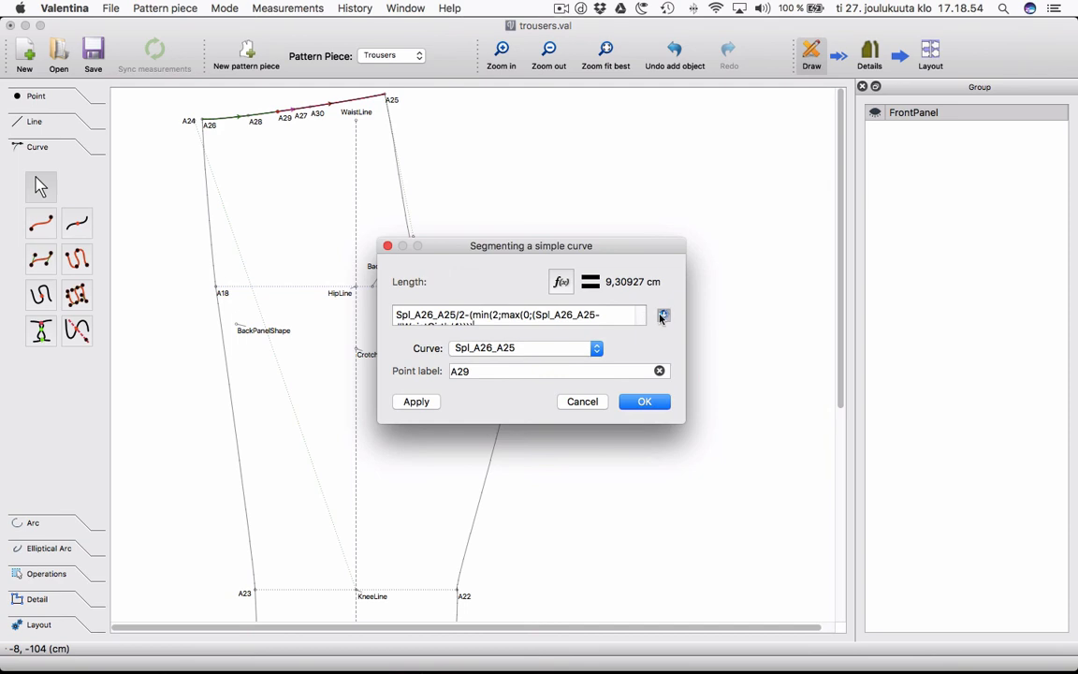
left_click(644, 317)
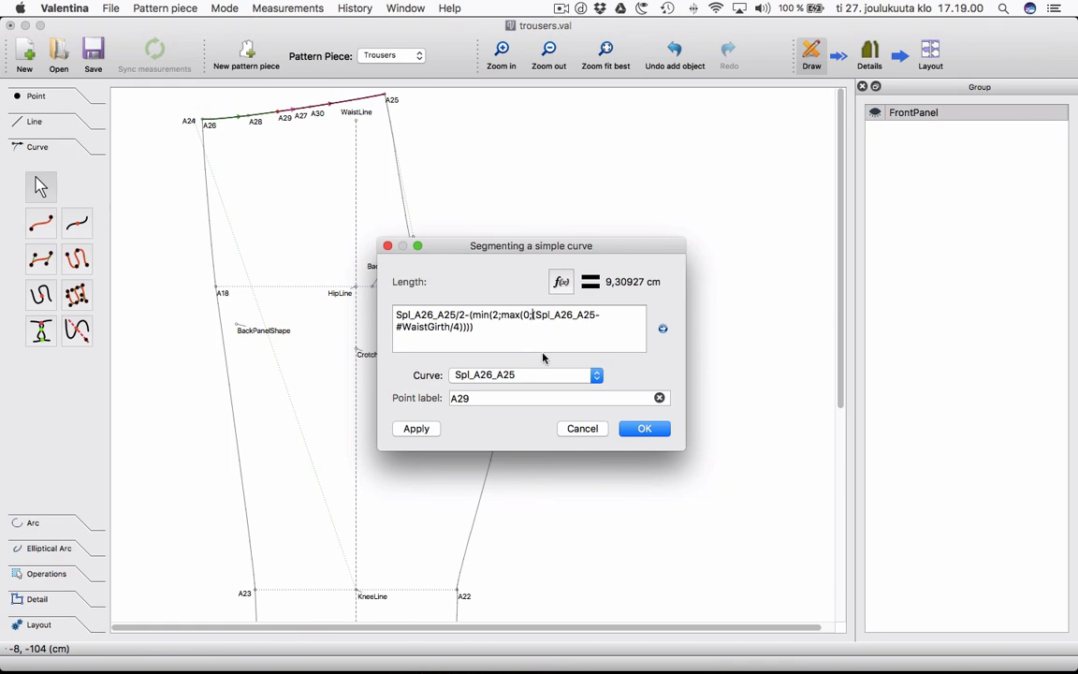
type("((")
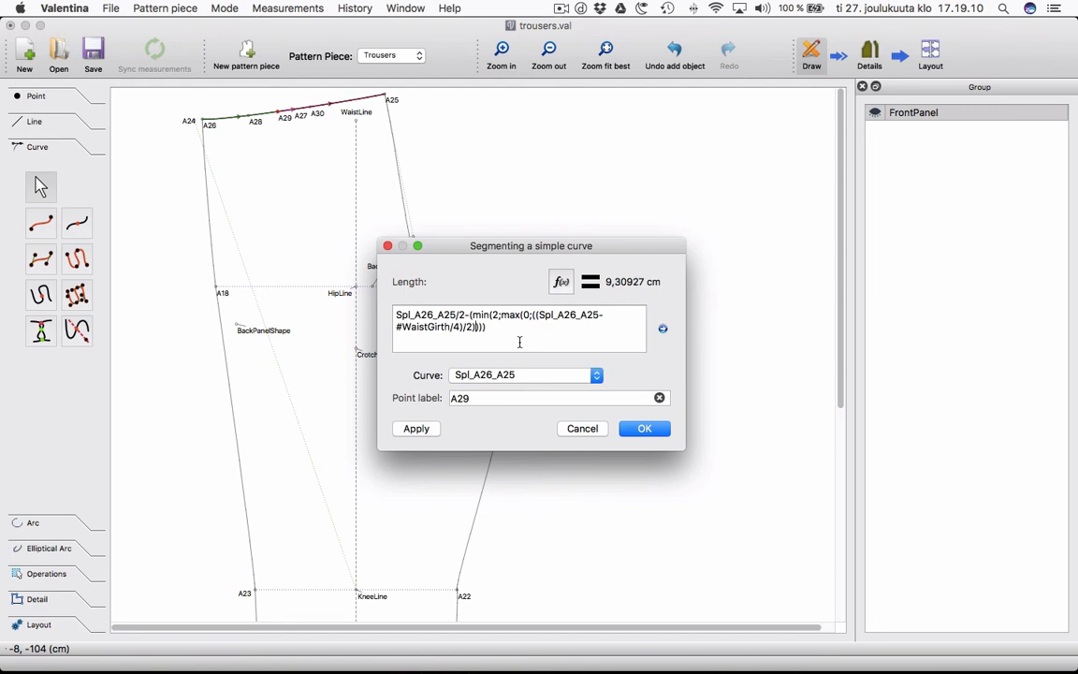
left_click_drag(487, 327, 395, 313)
key("super+c")
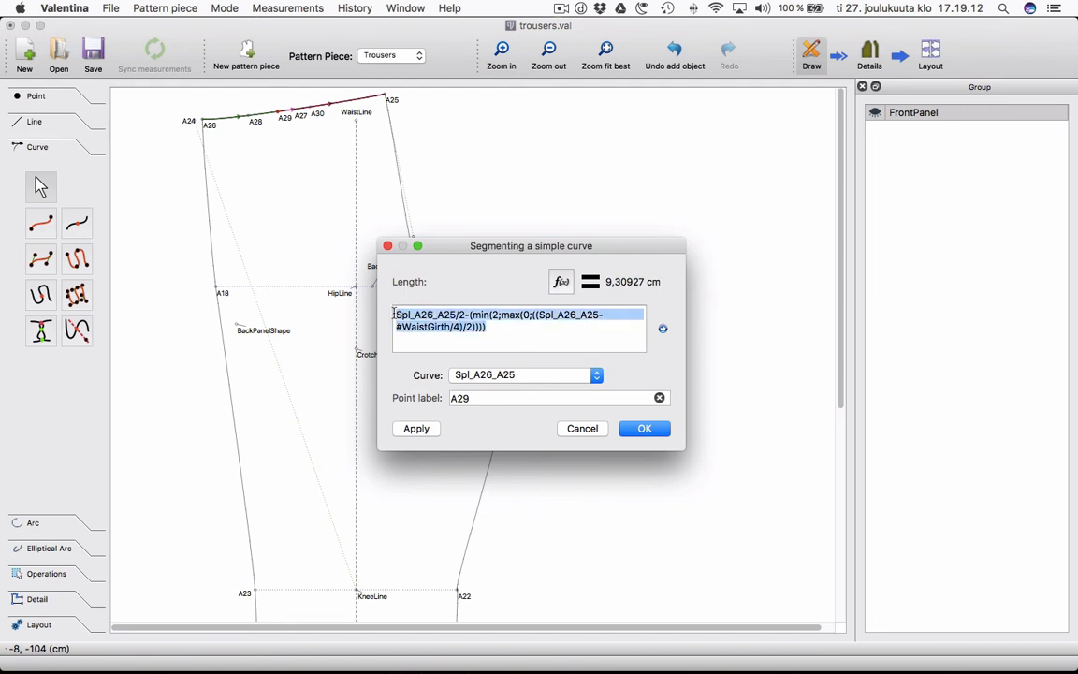
left_click(640, 428)
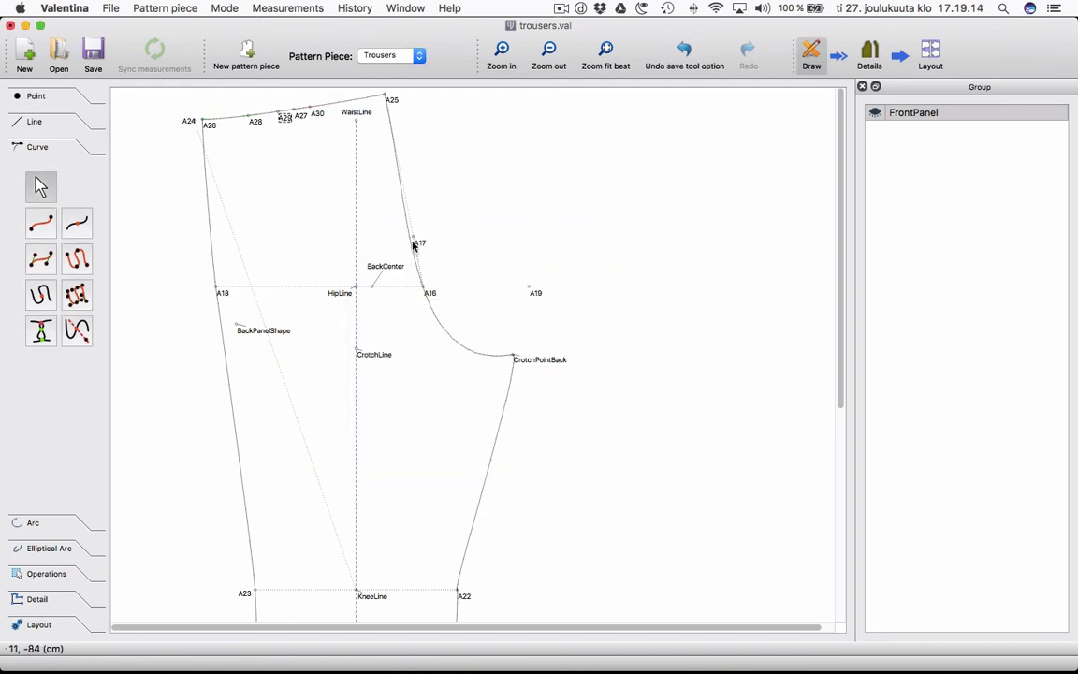
Replace point A30's length formula with the copied one, changed to Spl_A26_A25/2+(min(2;max(0;((Spl_A26_A25-#WaistGirth/4)/2)))).
right_click(317, 118)
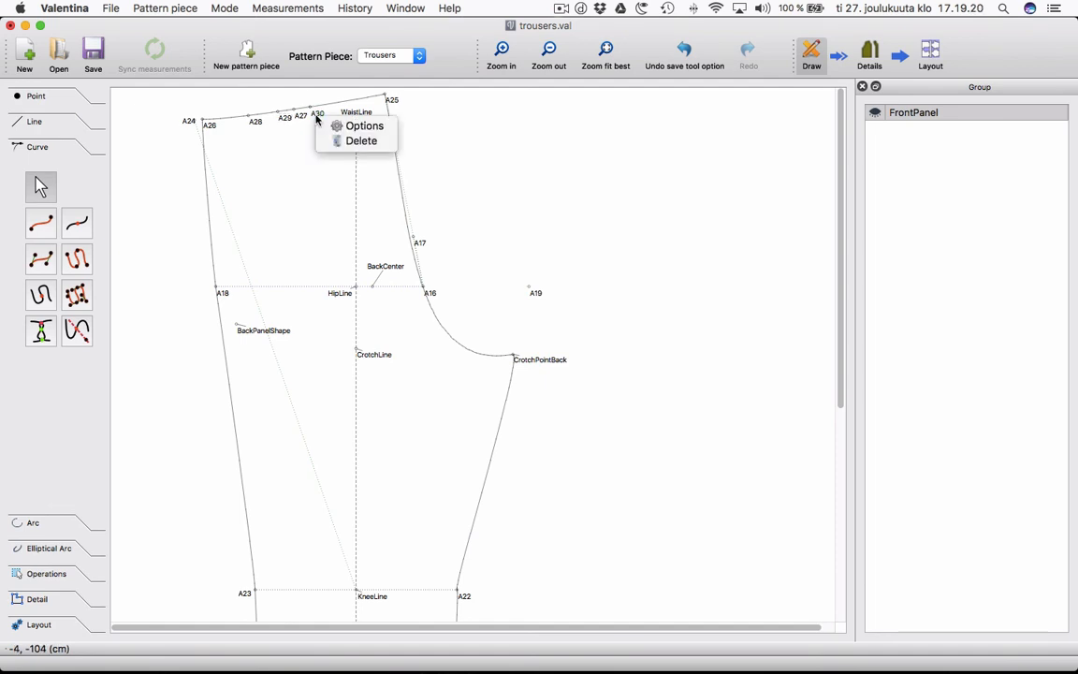
left_click(353, 125)
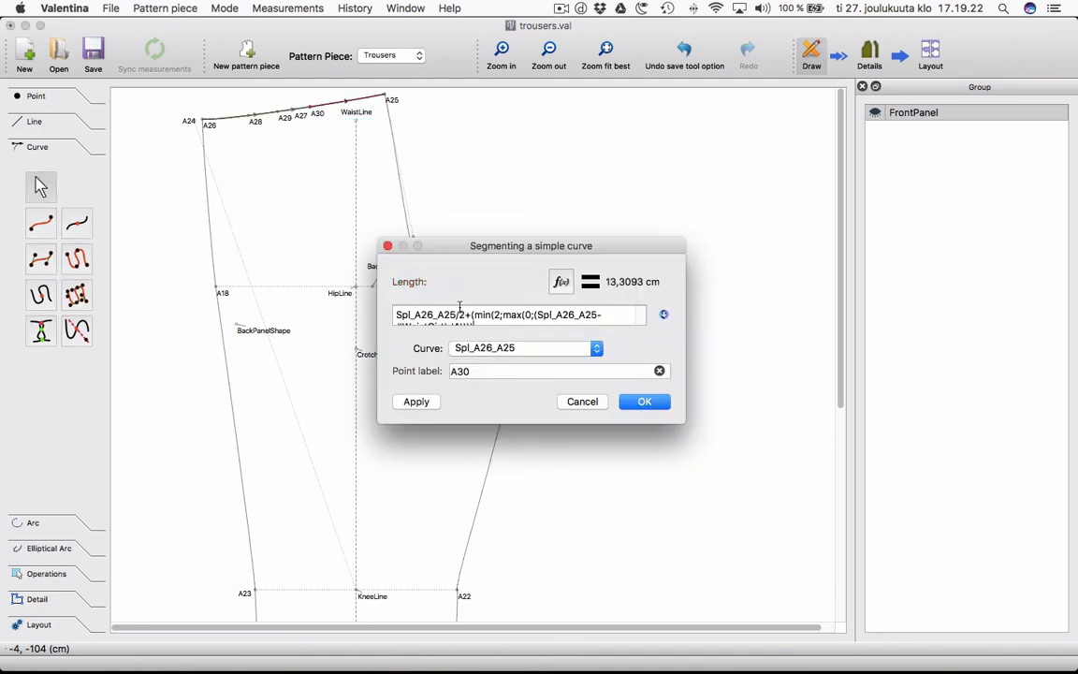
left_click_drag(397, 314, 496, 333)
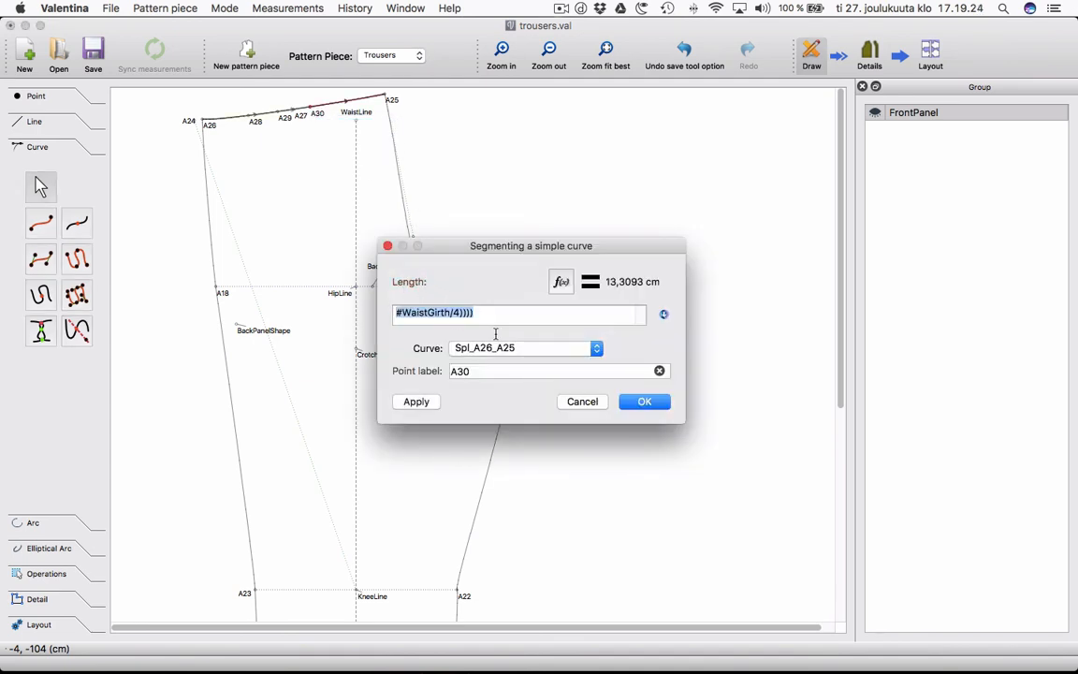
key("super+v")
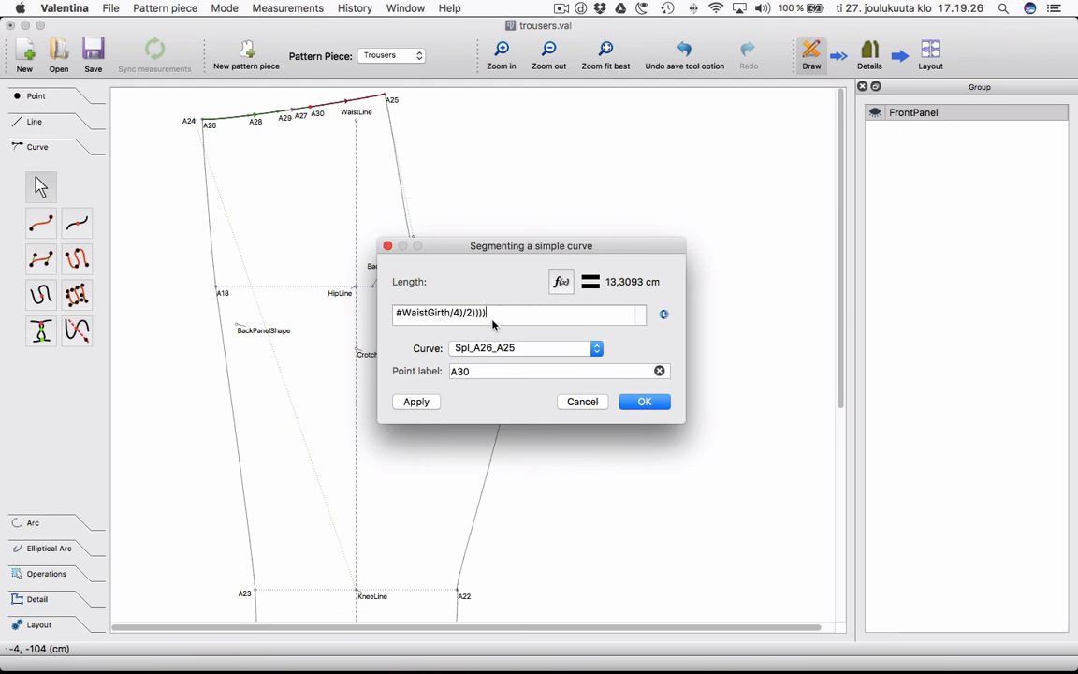
scroll(581, 314, "up", 1)
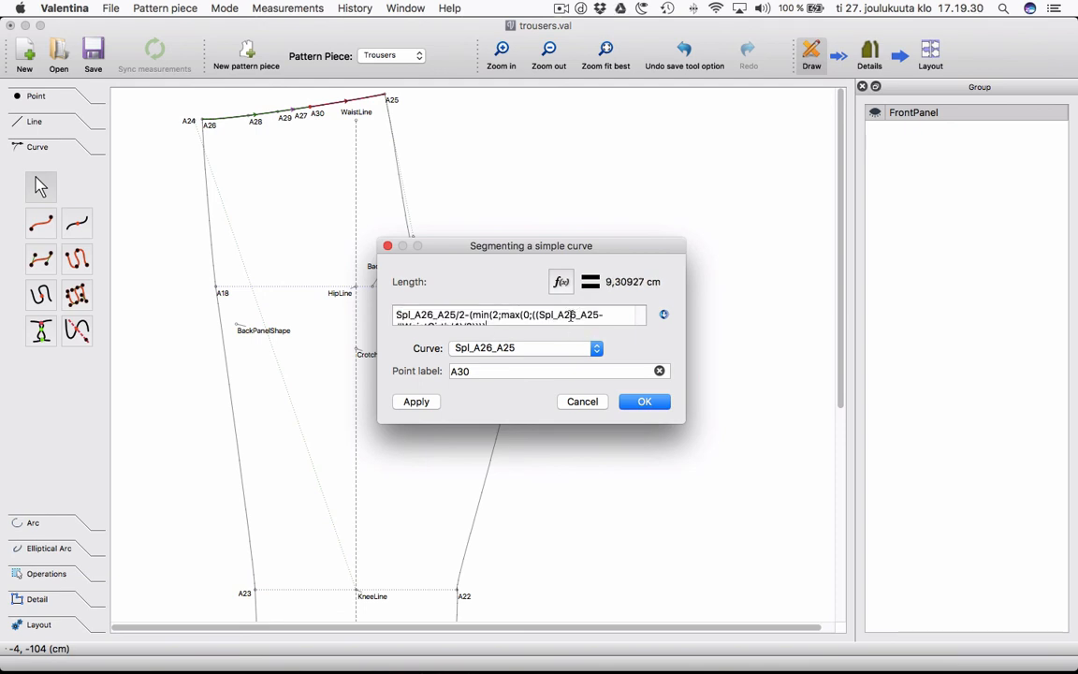
scroll(567, 314, "down", 1)
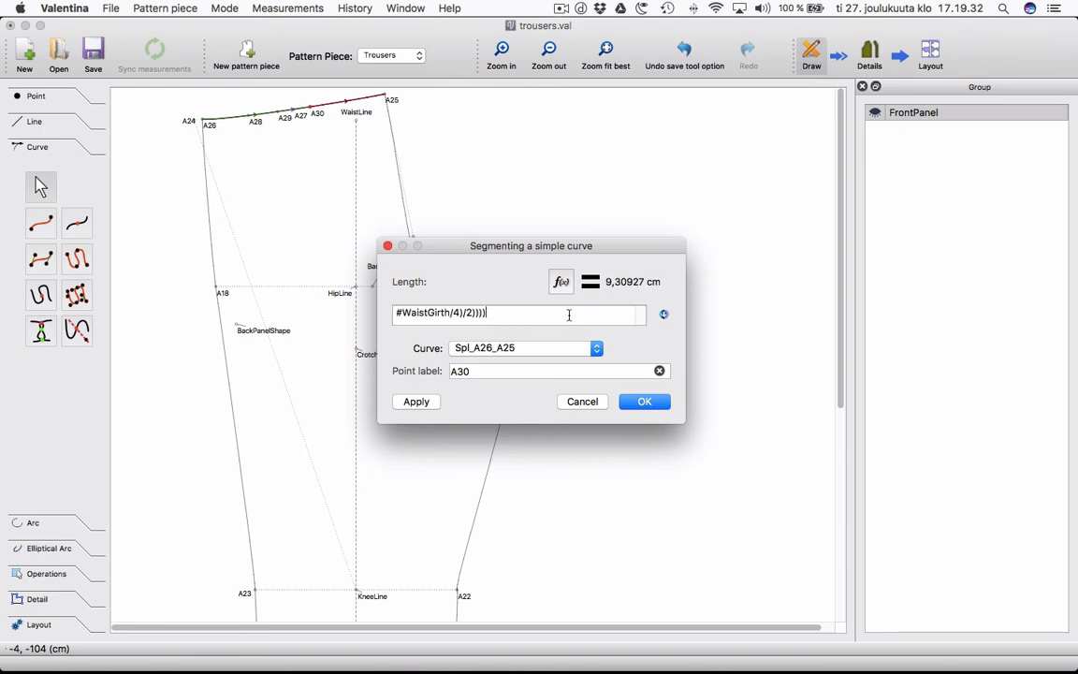
scroll(568, 315, "up", 1)
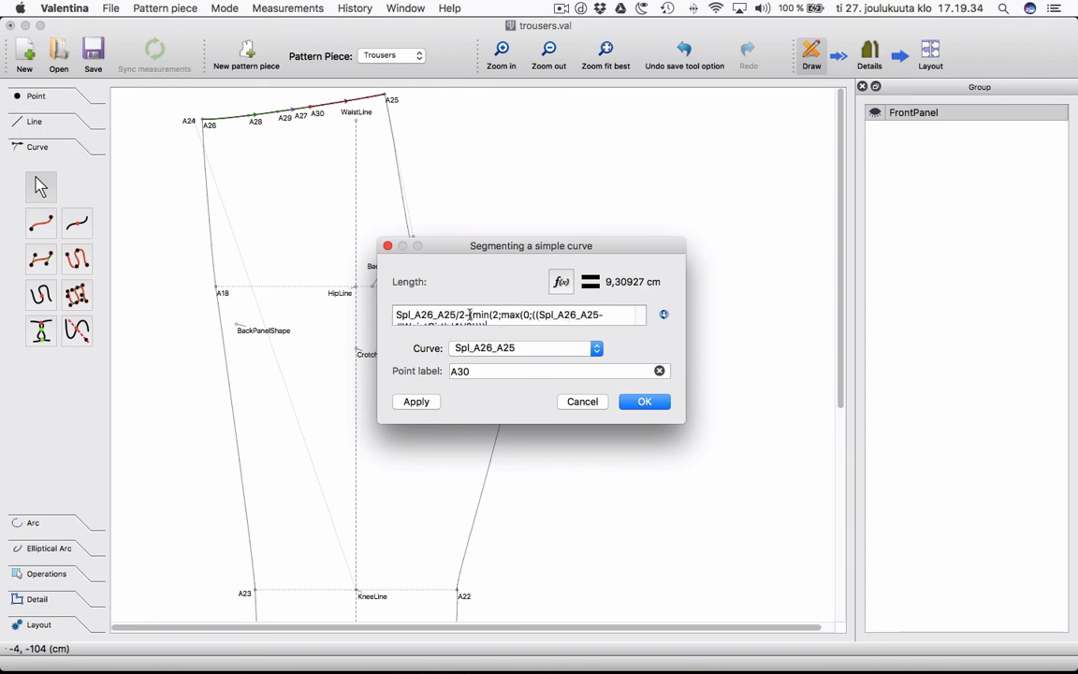
key("BackSpace")
type("+(")
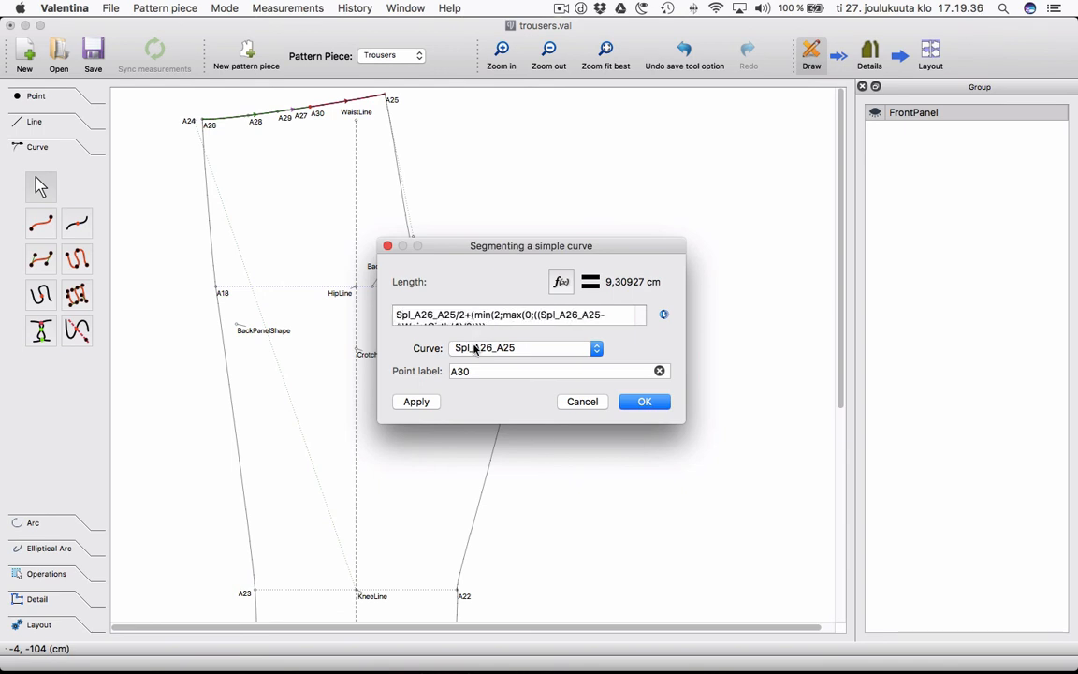
left_click(643, 402)
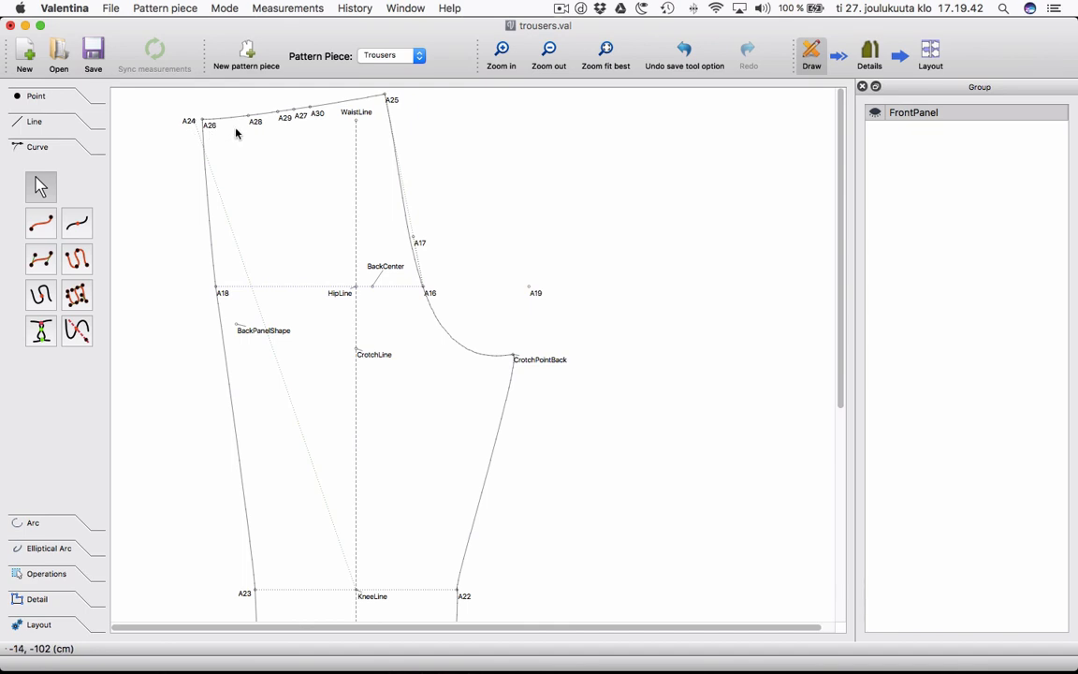
Start a segment point on the back waistline curve using the copied formula, with its first term changed to Spl_A26_A25/4.
left_click(77, 223)
left_click(227, 118)
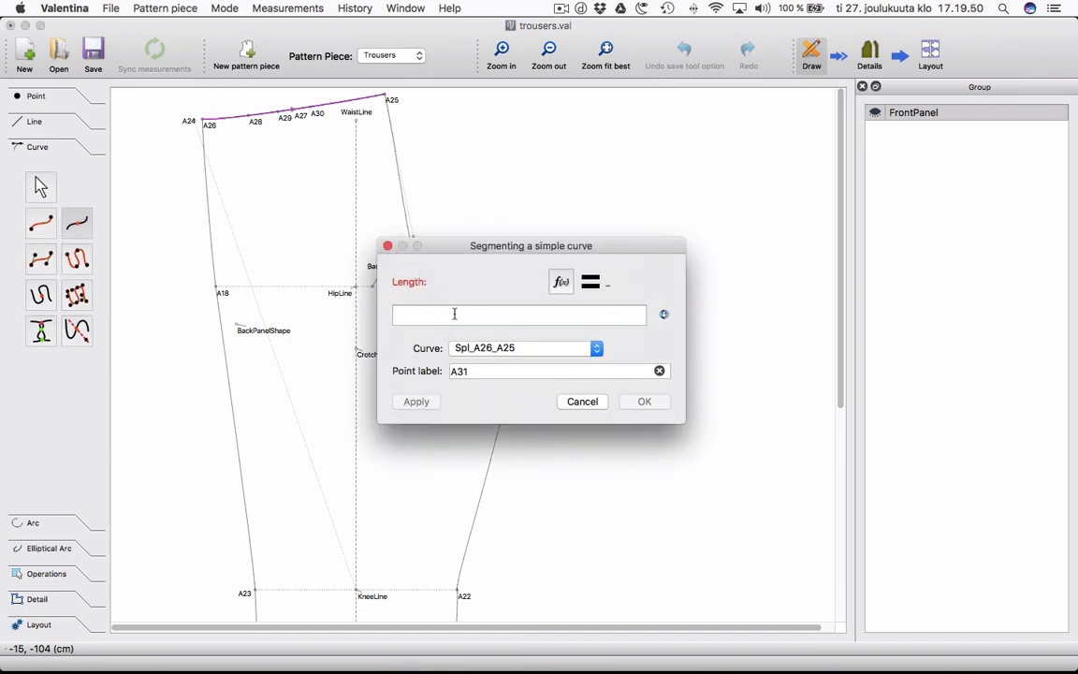
key("super+v")
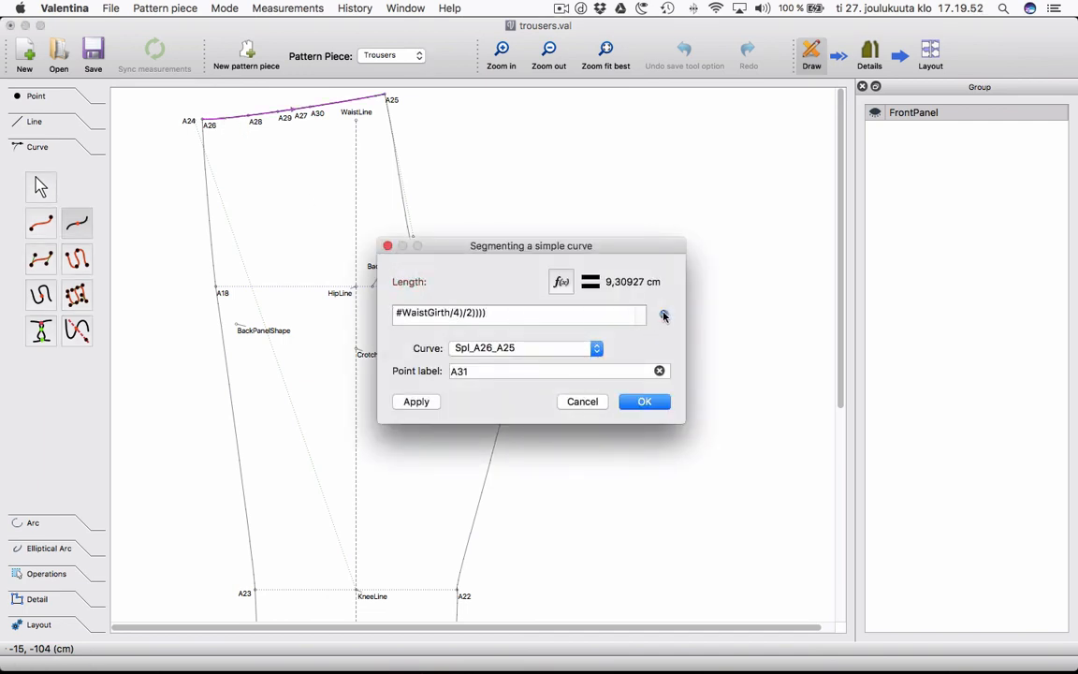
left_click(664, 315)
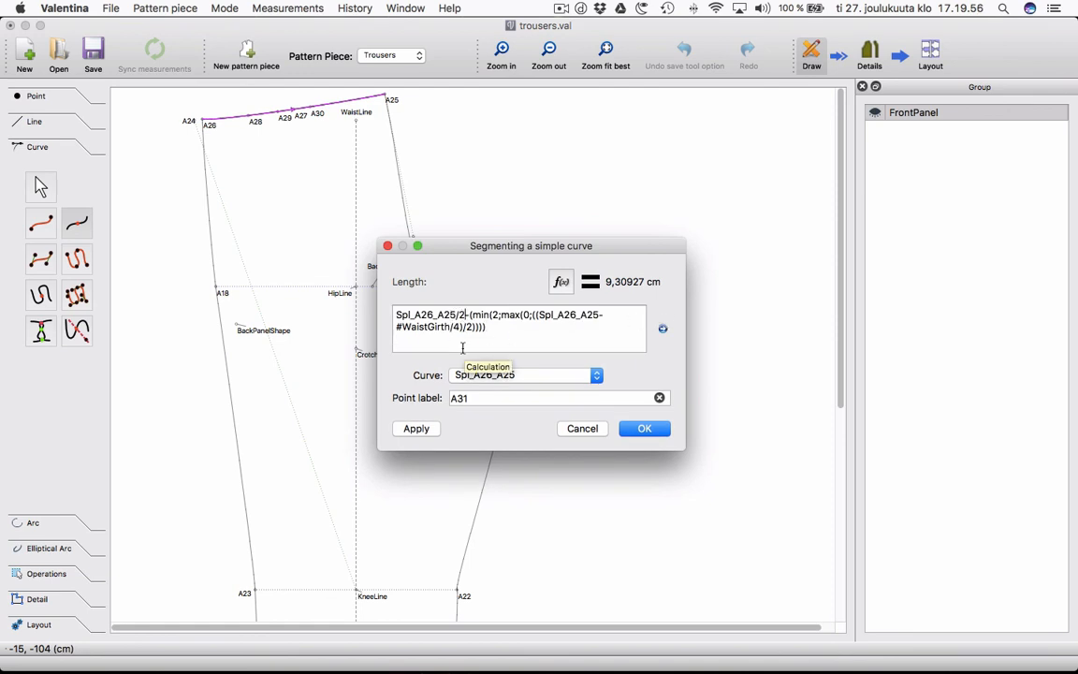
key("BackSpace")
type("4")
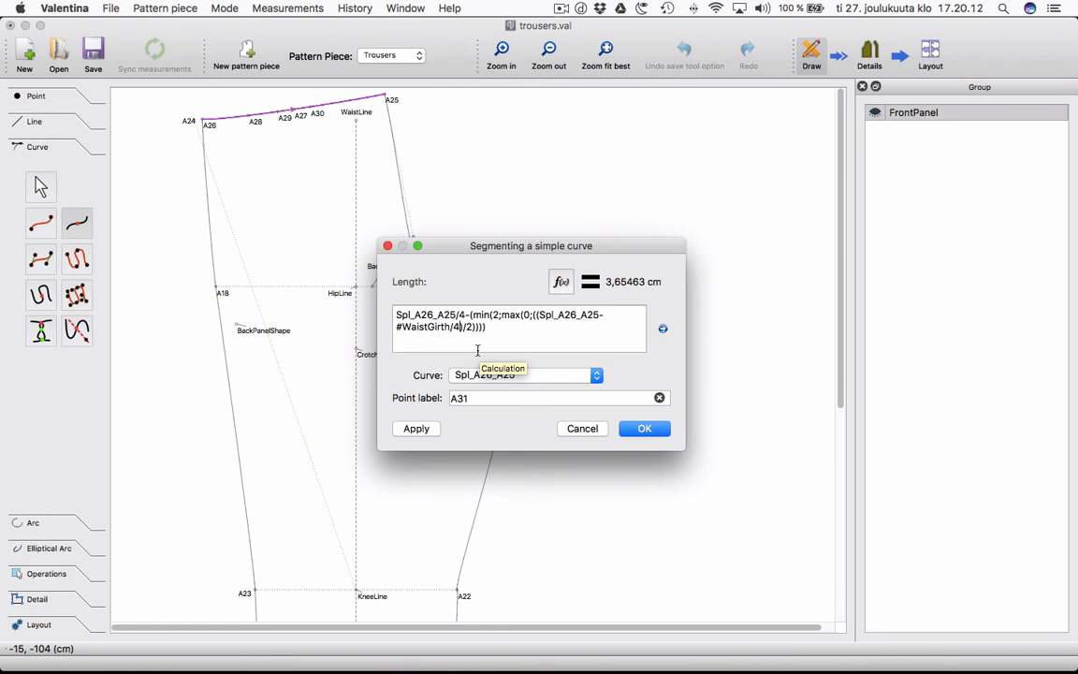
Subtract an additional 4 after #WaistGirth/4 in the new segment point's length formula.
type("-")
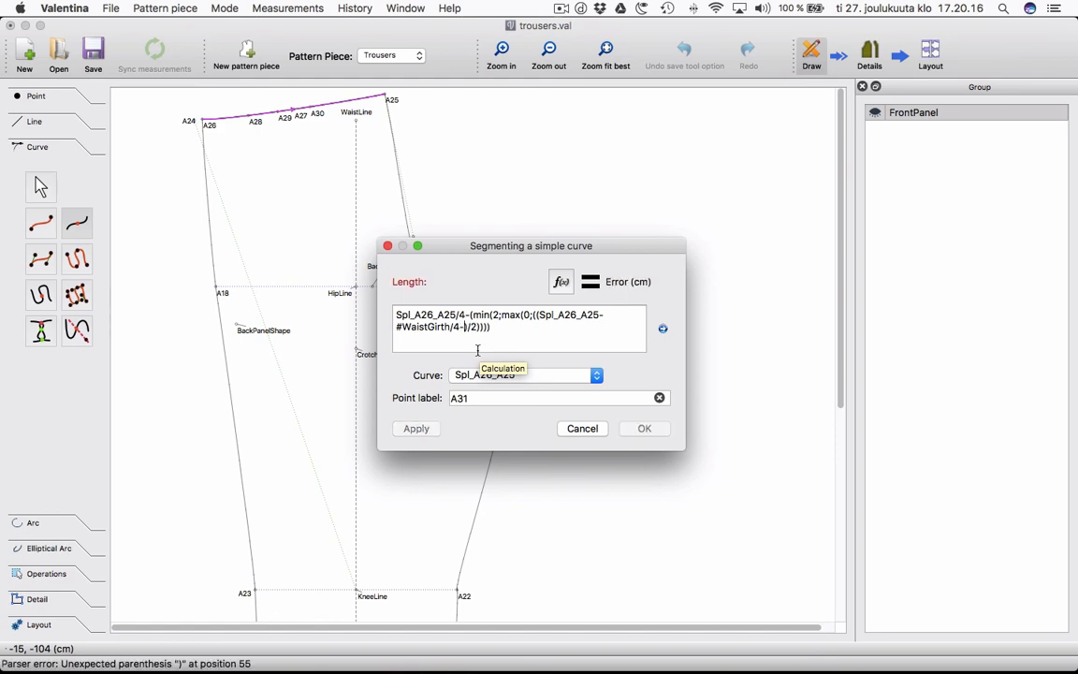
type("2")
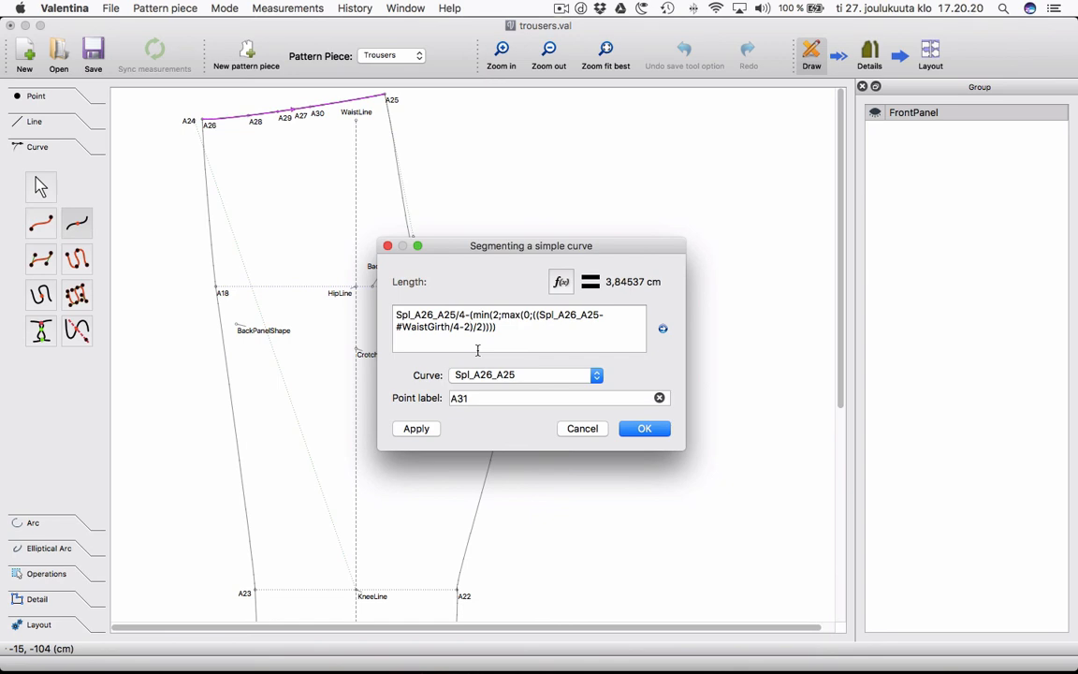
key("BackSpace")
type("3")
key("BackSpace")
type("4")
Remove the min(2; wrapper and its closing parenthesis, leaving Spl_A26_A25/4-(max(0;((Spl_A26_A25-#WaistGirth/4-4)/2))).
key("BackSpace")
key("BackSpace")
key("BackSpace")
key("BackSpace")
key("BackSpace")
key("BackSpace")
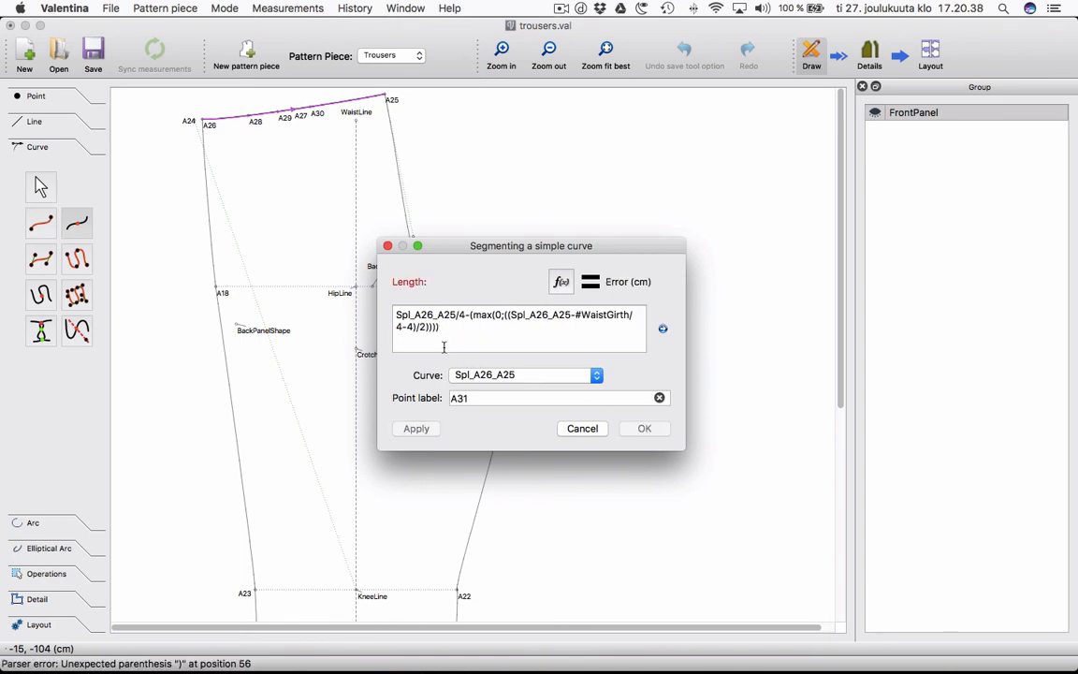
key("BackSpace")
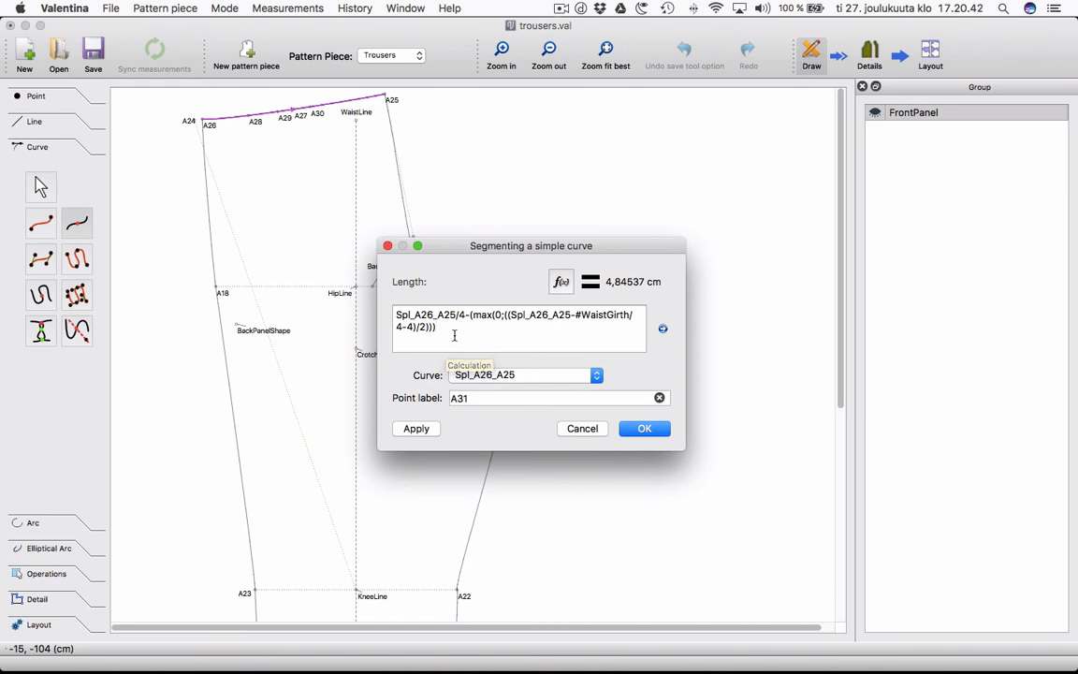
Copy the finished formula, create the segment point and move its label clear of the A28 label.
left_click_drag(460, 328, 384, 318)
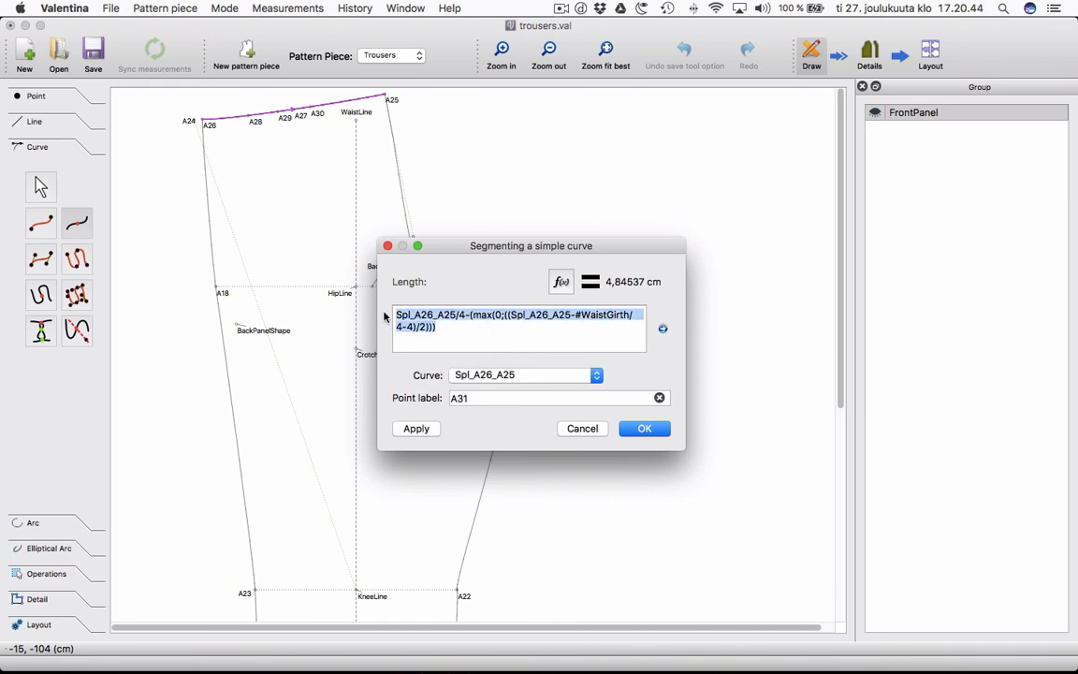
left_click(642, 429)
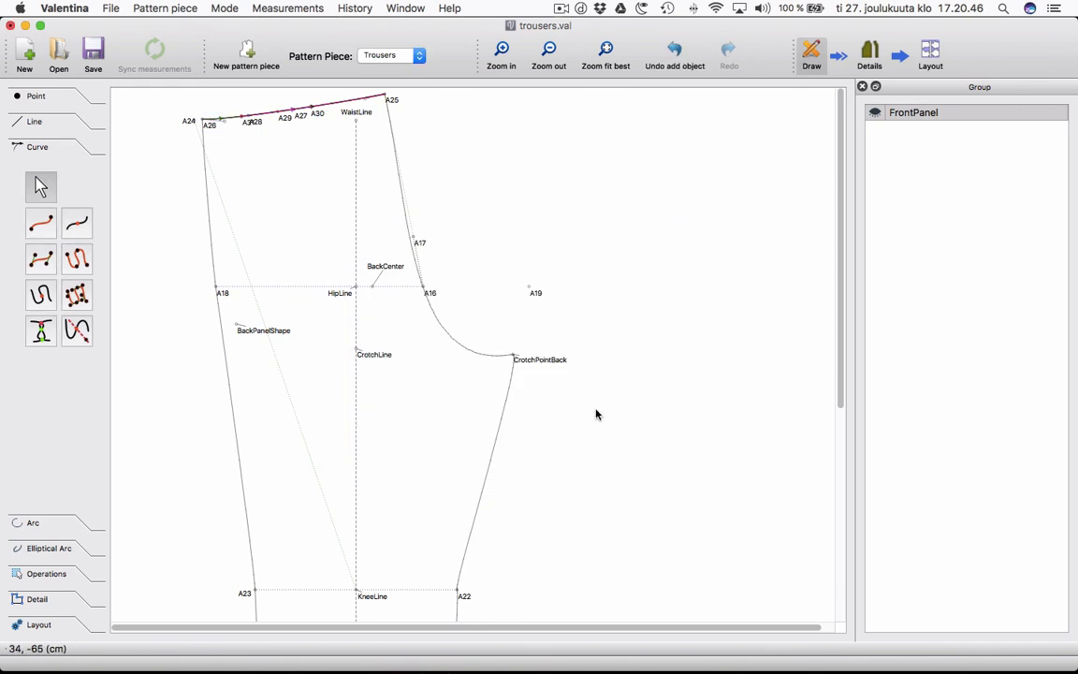
left_click_drag(248, 131, 246, 127)
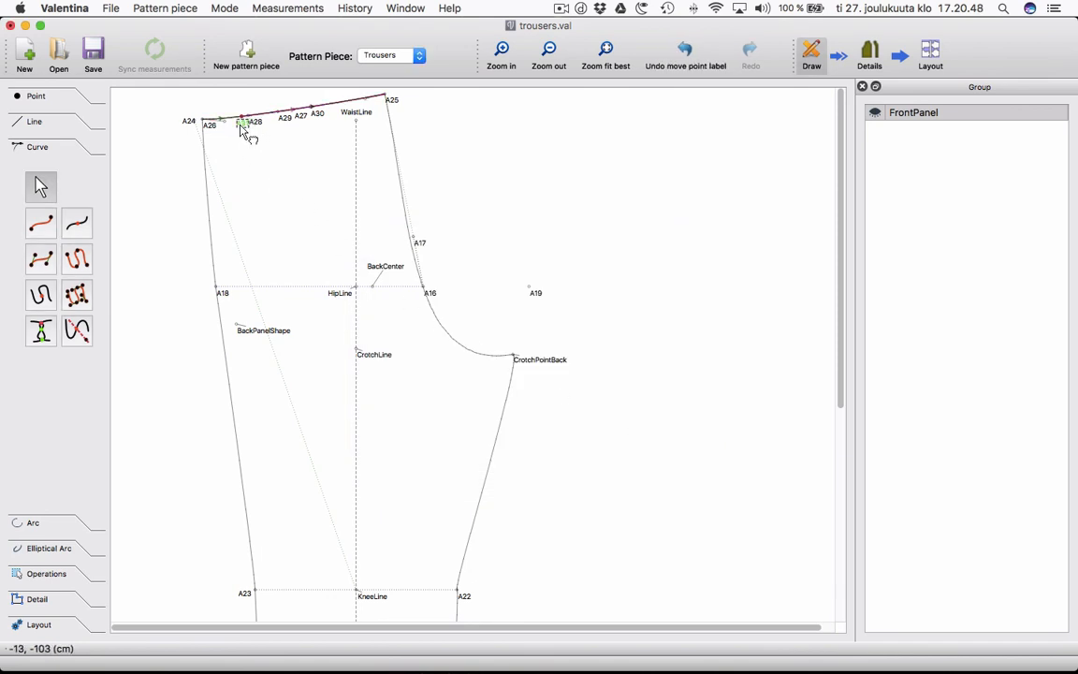
Add a segment point on the back waistline curve at Spl_A26_A25/4+(max(0;((Spl_A26_A25-#WaistGirth/4-4)/2))) and move the A28 label above the curve.
left_click(76, 221)
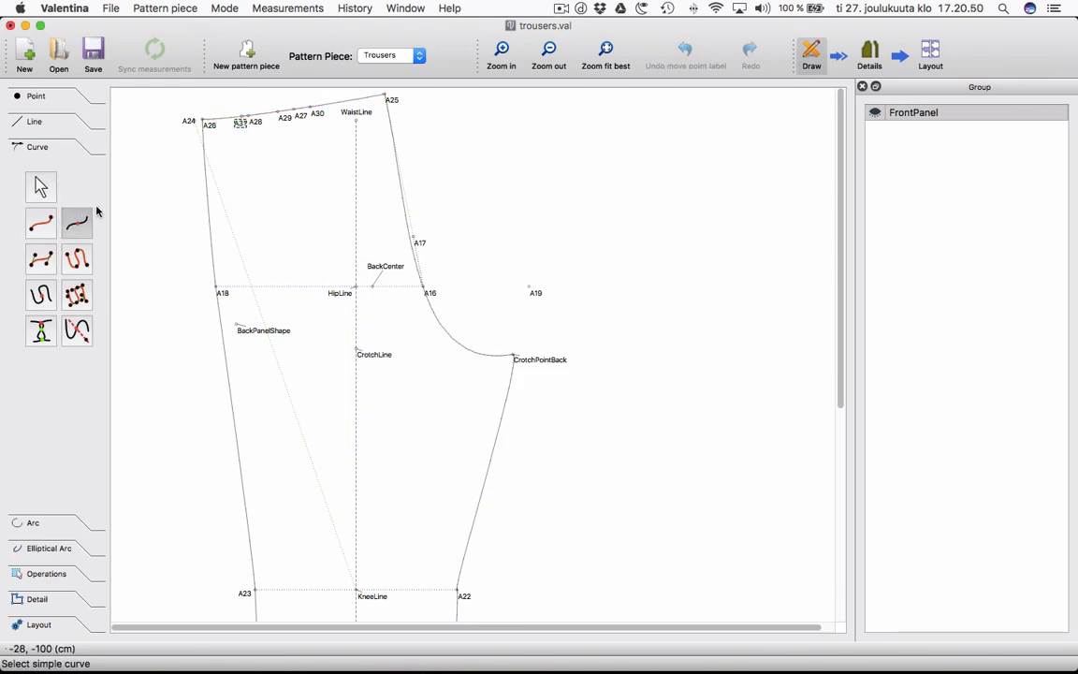
left_click(213, 121)
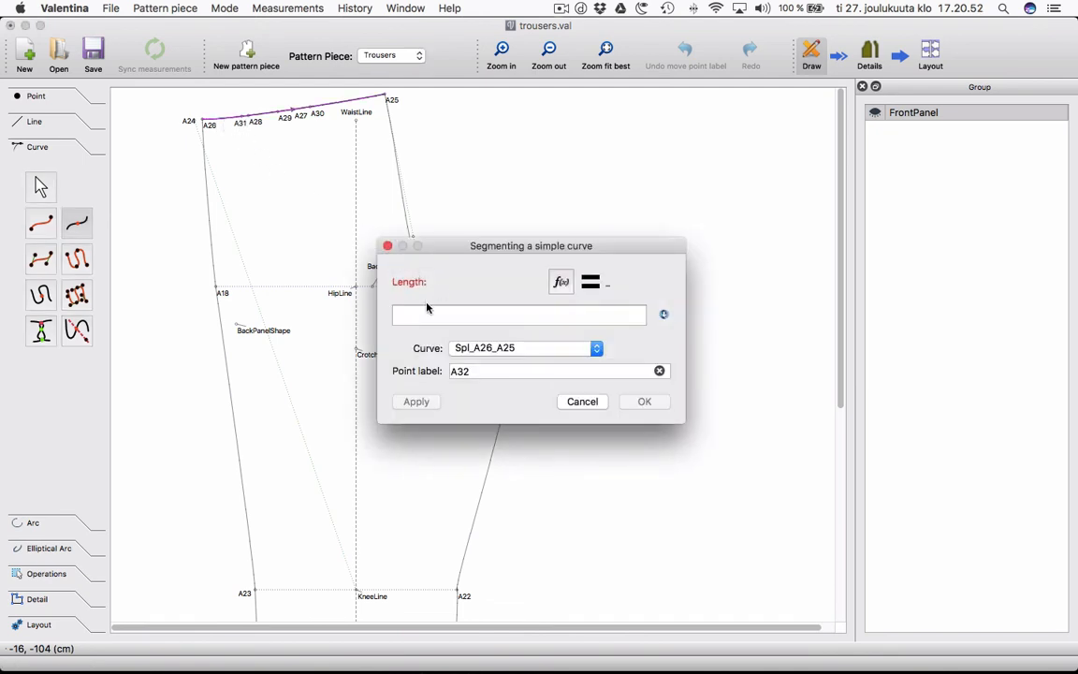
type("#WaistGirth/4-4)/2))")
left_click(664, 313)
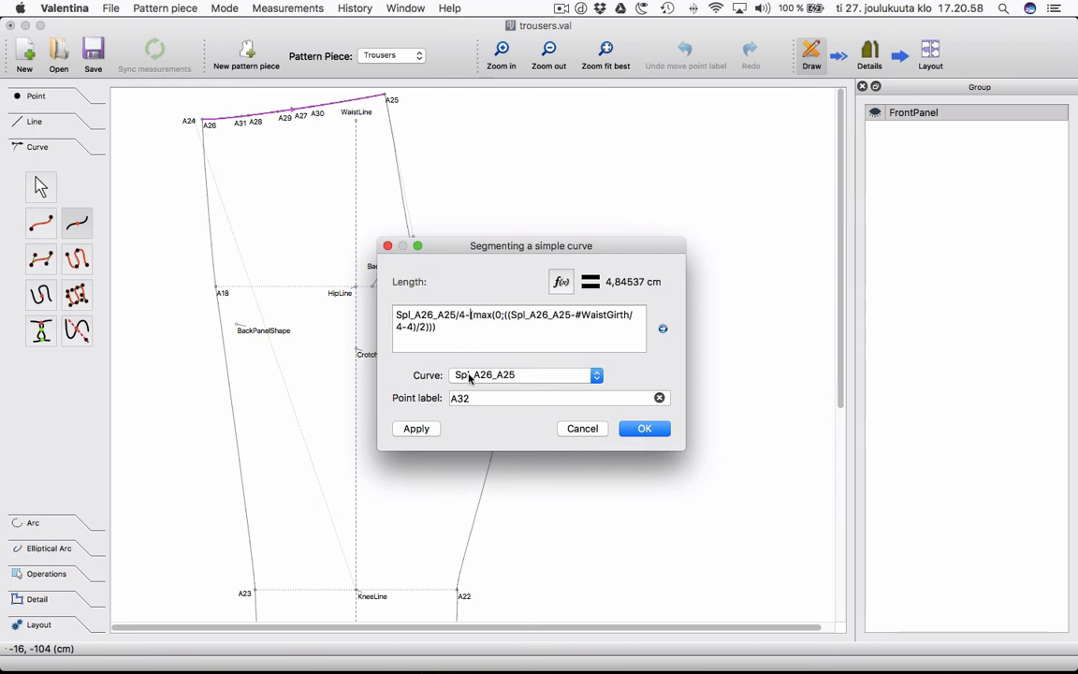
key("BackSpace")
type("+")
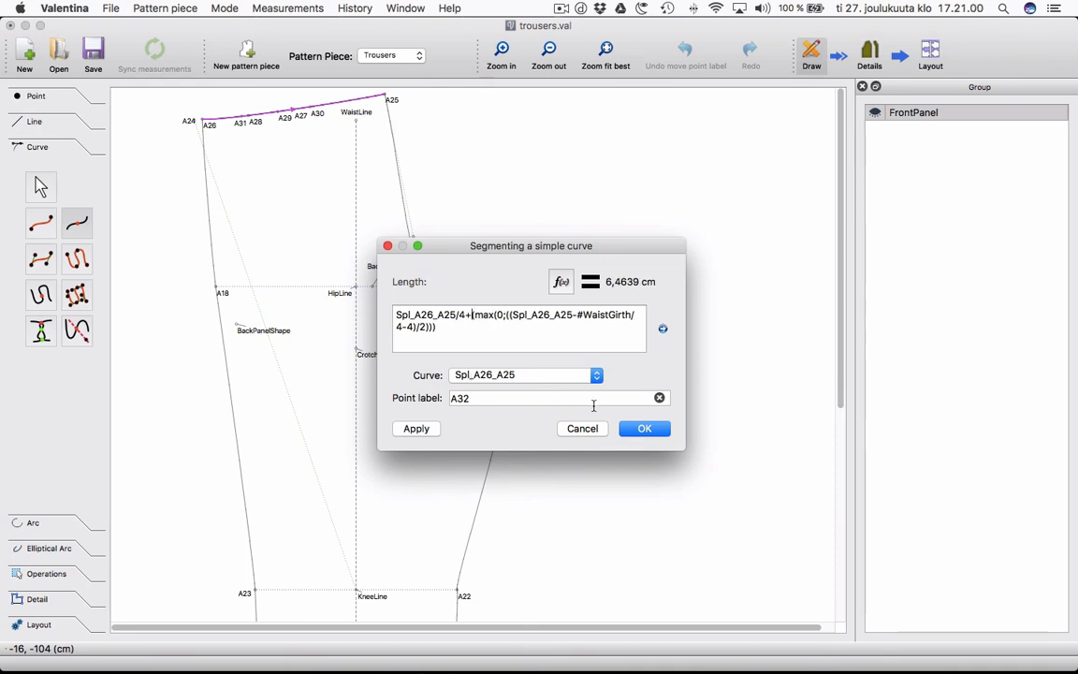
left_click(644, 428)
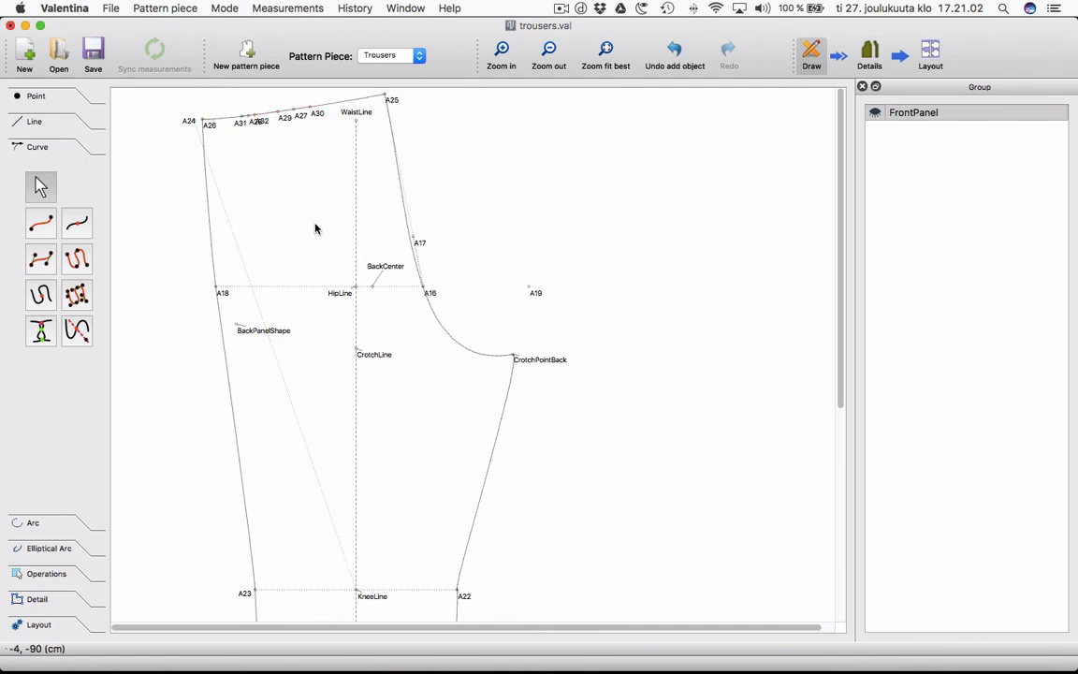
left_click_drag(258, 124, 249, 110)
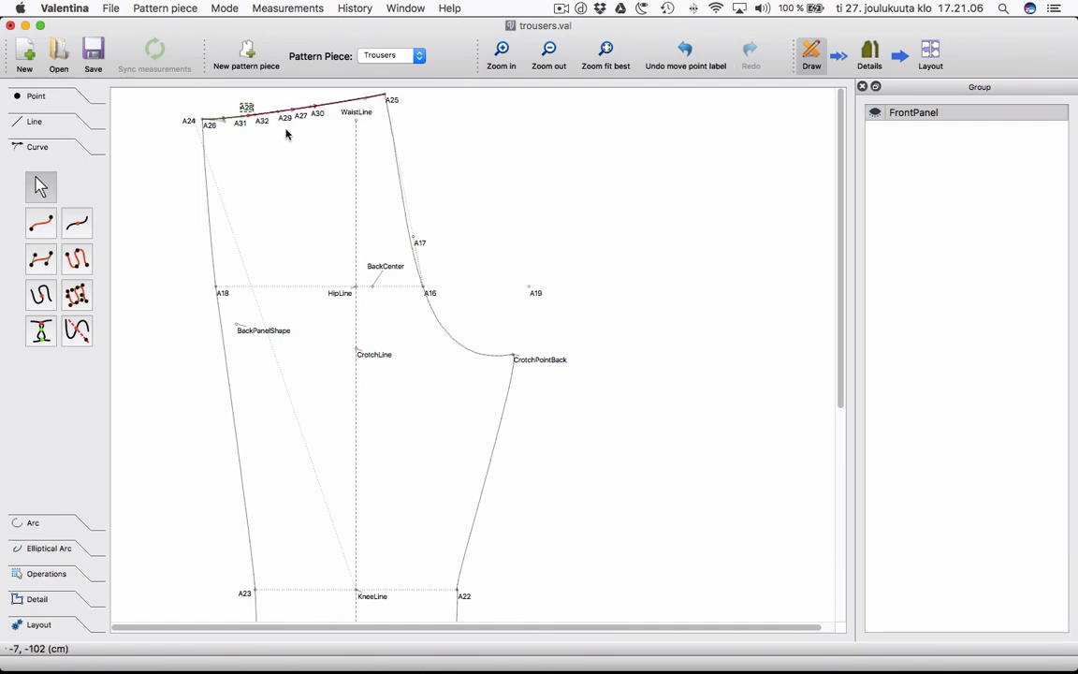
Create a point along the perpendicular at A27, with A29 as second point, length 11 cm and a dotted line.
left_click(35, 122)
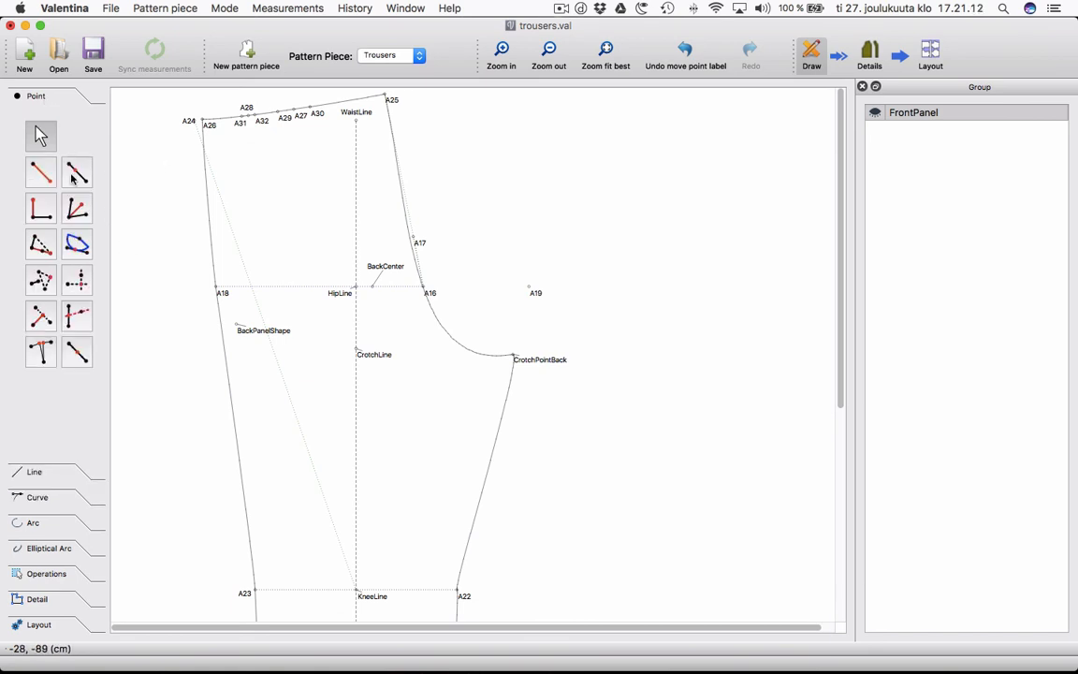
left_click(42, 212)
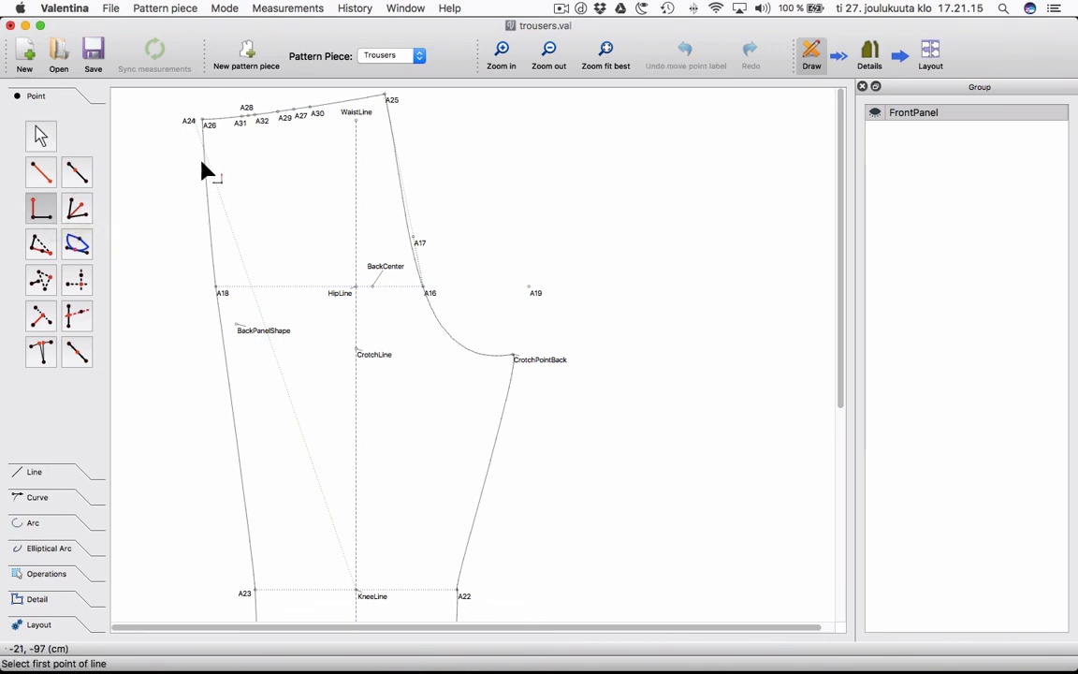
left_click(294, 111)
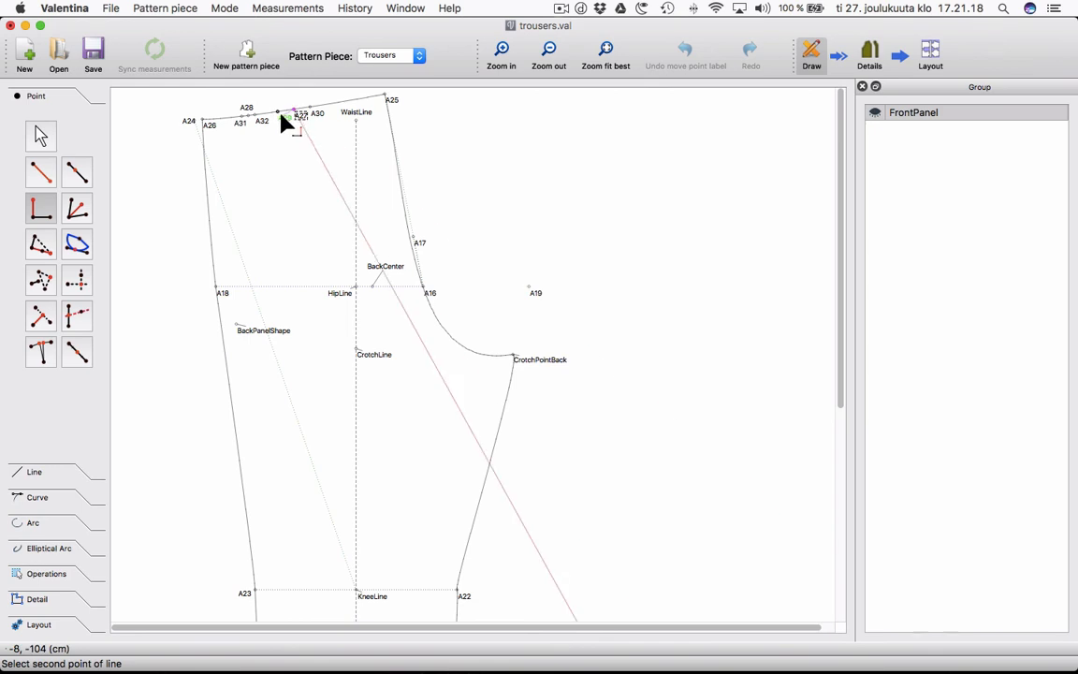
left_click(281, 118)
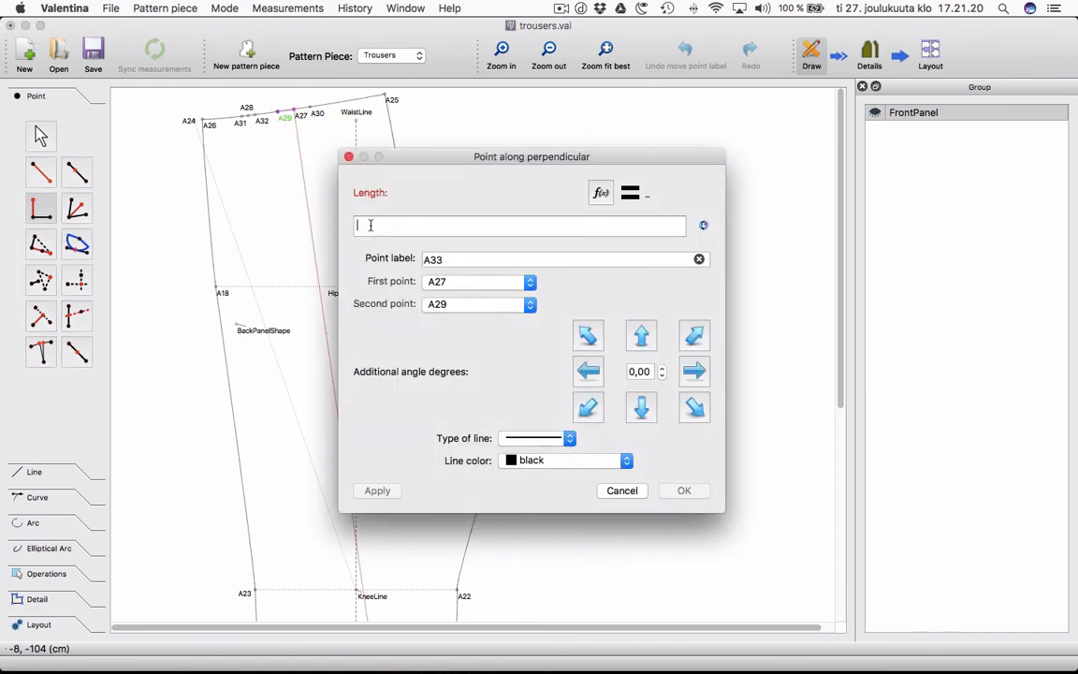
type("11")
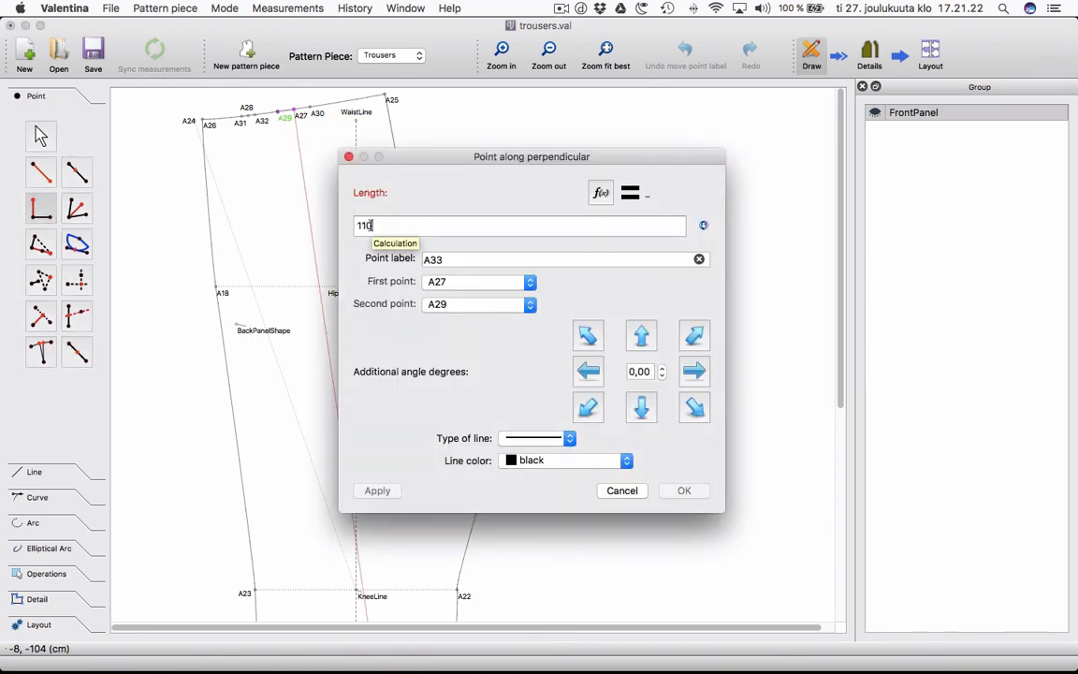
type("0")
key("BackSpace")
left_click(571, 439)
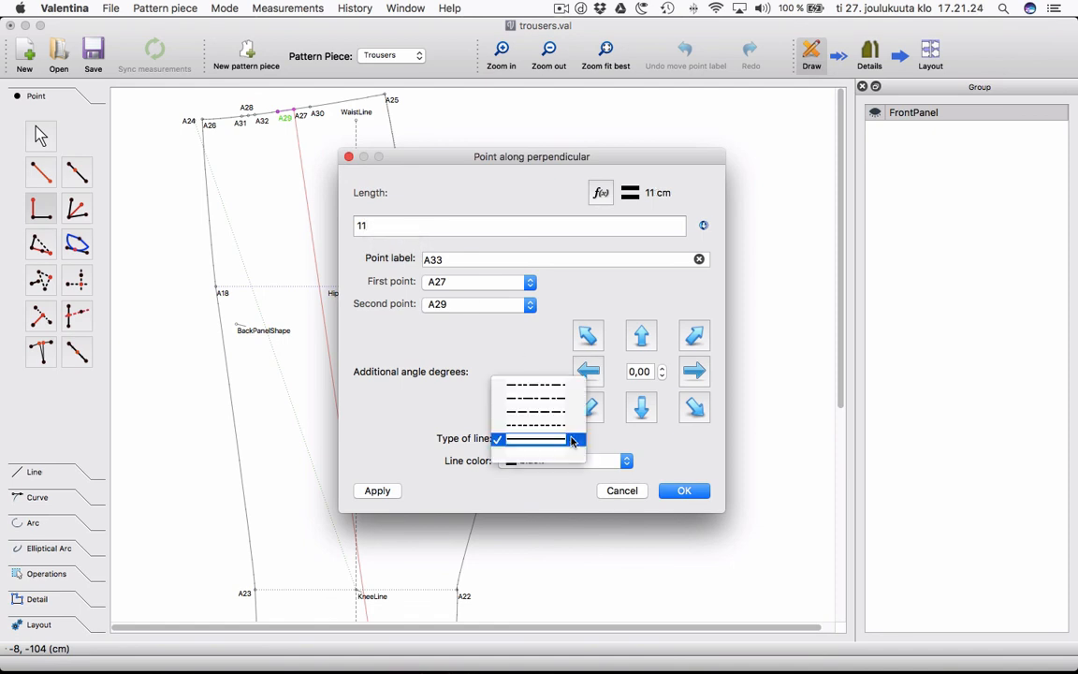
left_click(566, 426)
left_click(669, 490)
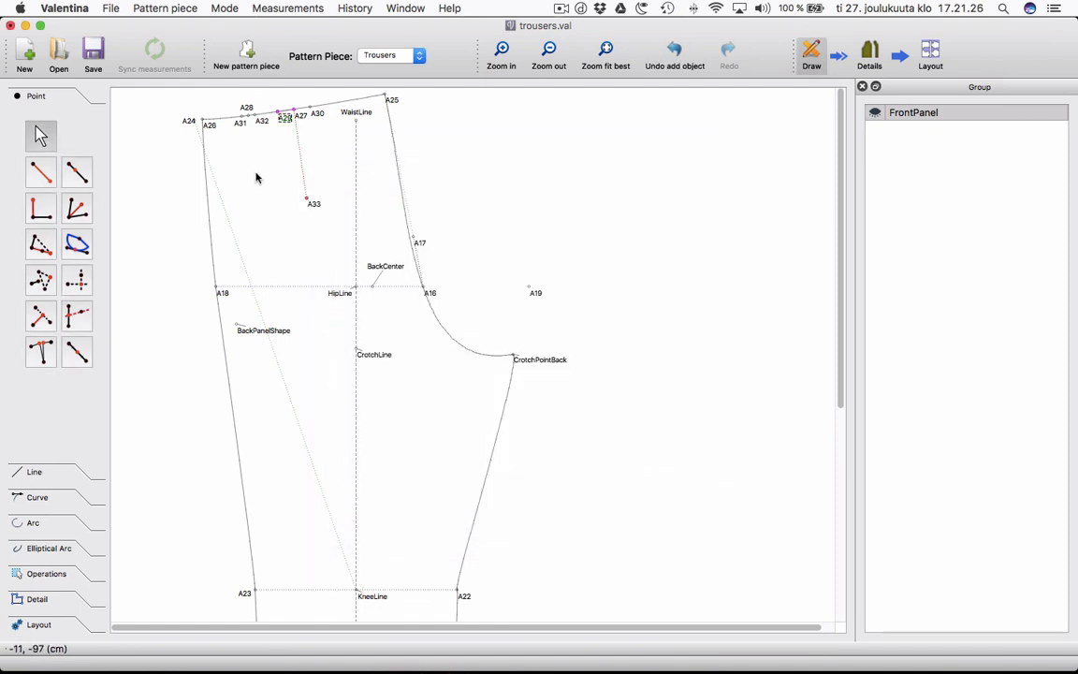
Create a point along the perpendicular at A28, with A31 as second point, length 6 cm and a dotted line.
left_click(41, 199)
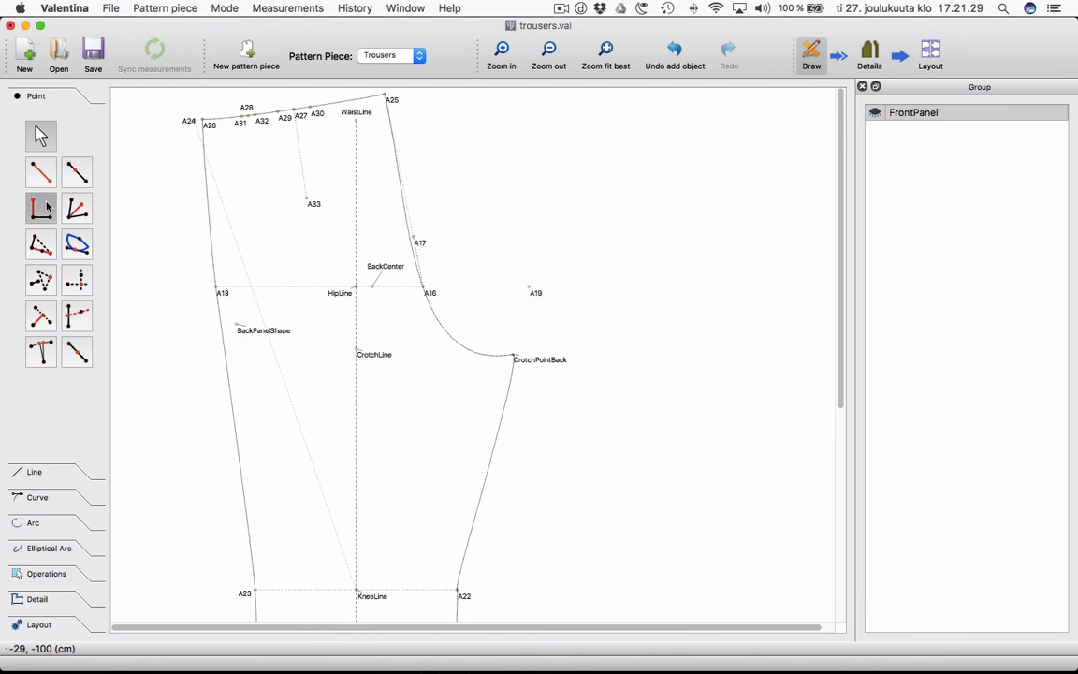
left_click(242, 120)
left_click(241, 123)
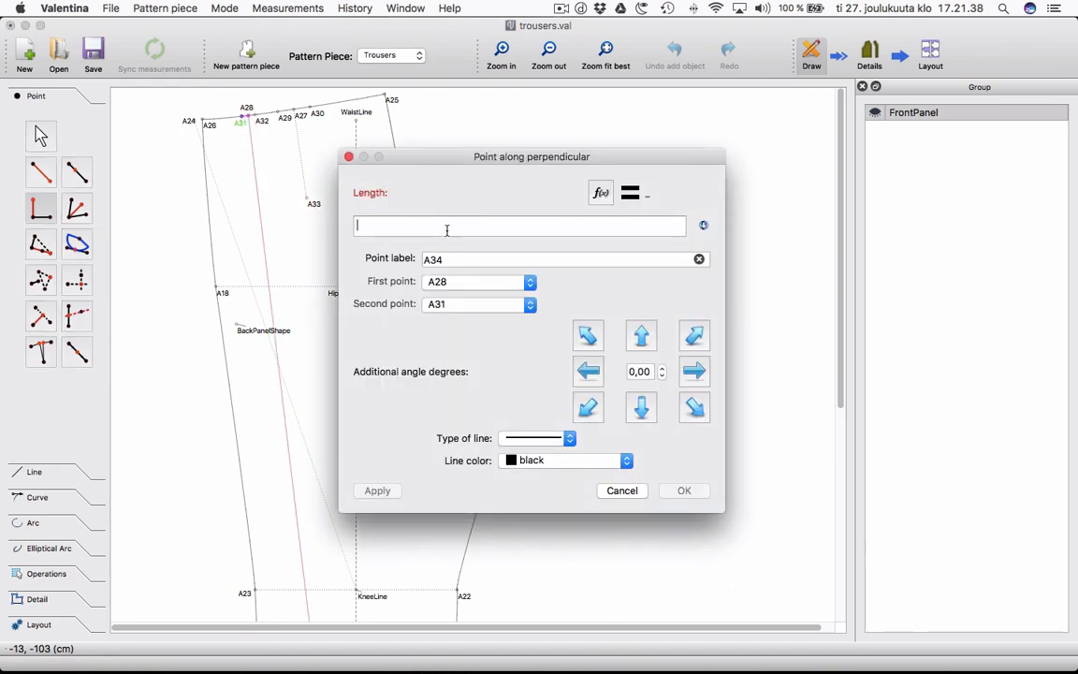
type("6")
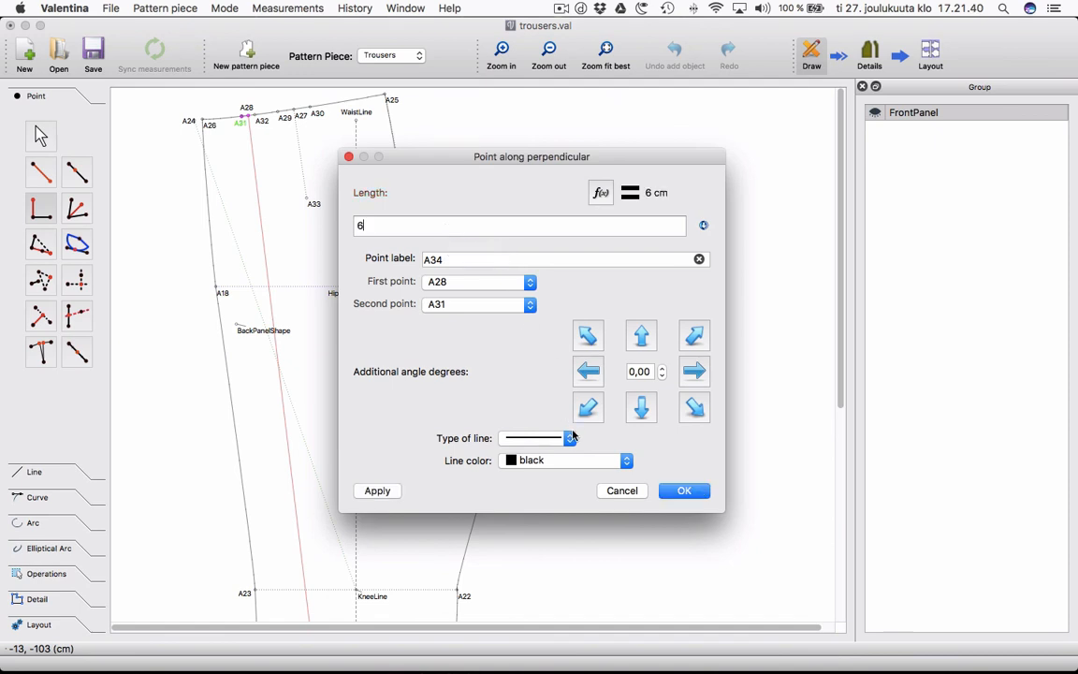
left_click(536, 438)
left_click(510, 423)
left_click(684, 491)
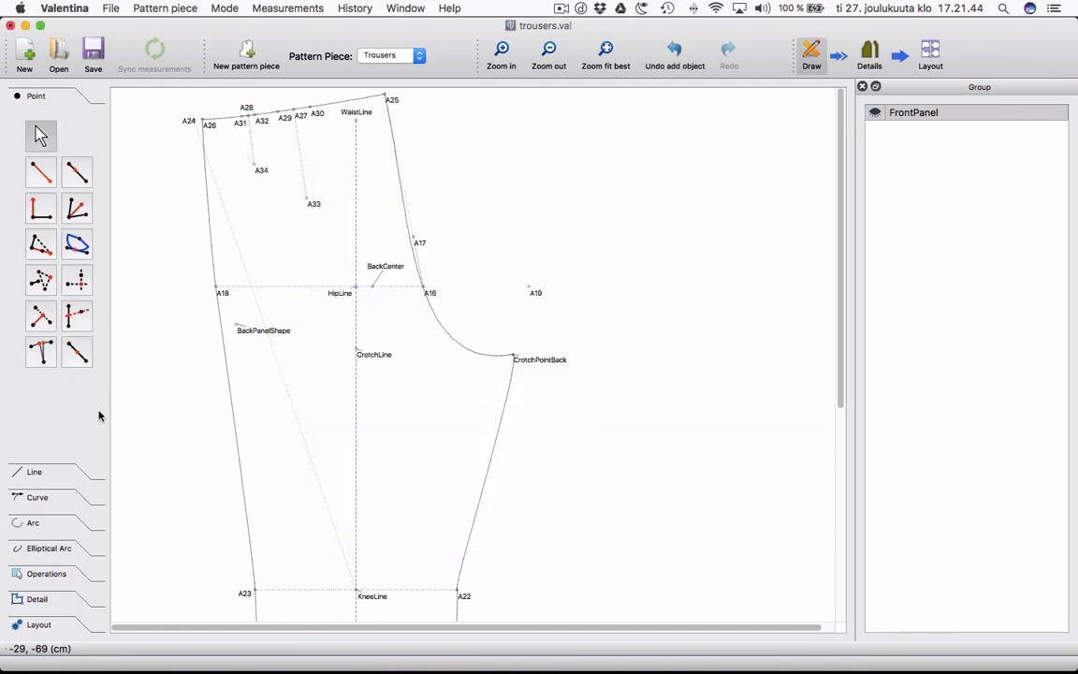
Draw the legs of the smaller dart with lines from A31 to A34 and from A34 to A32.
left_click(38, 473)
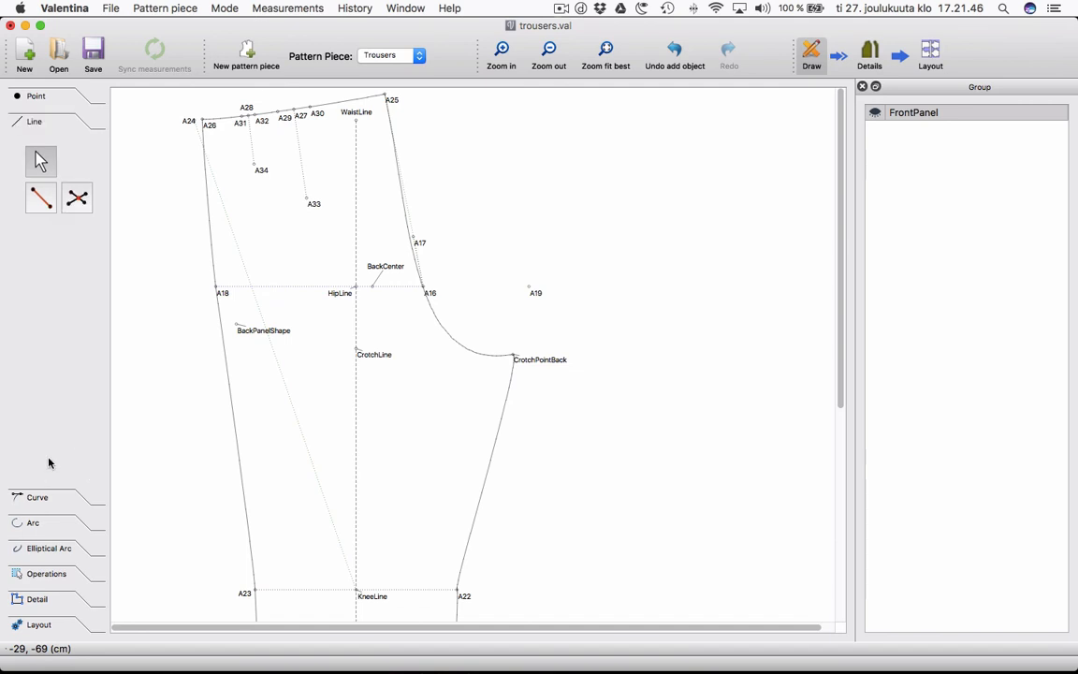
left_click(41, 196)
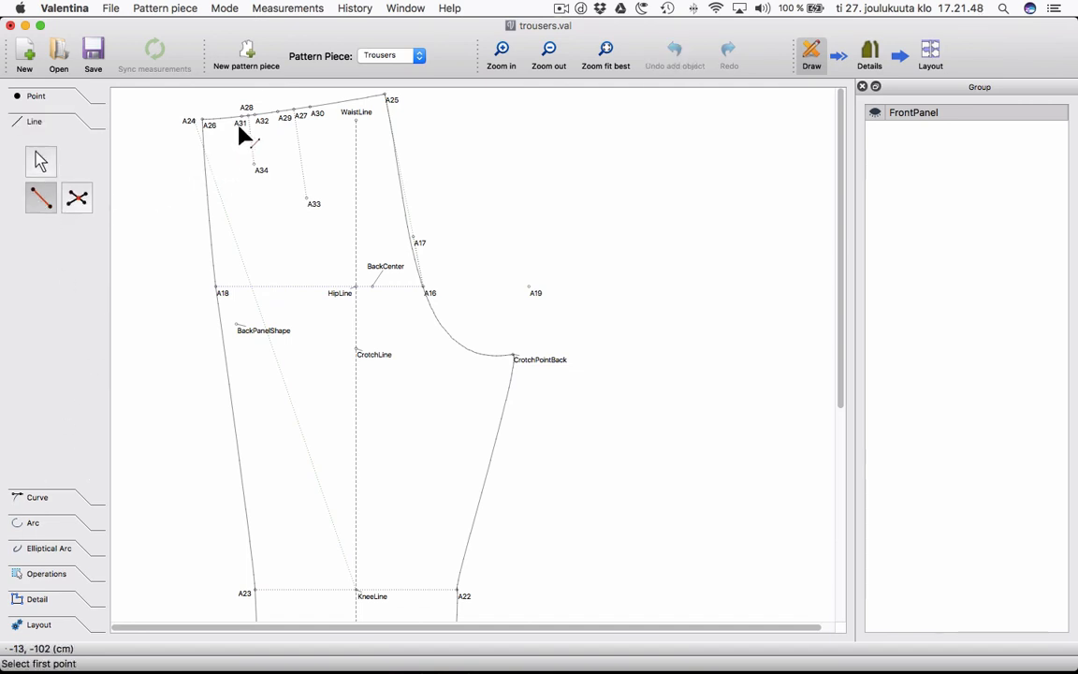
left_click(241, 123)
left_click(255, 168)
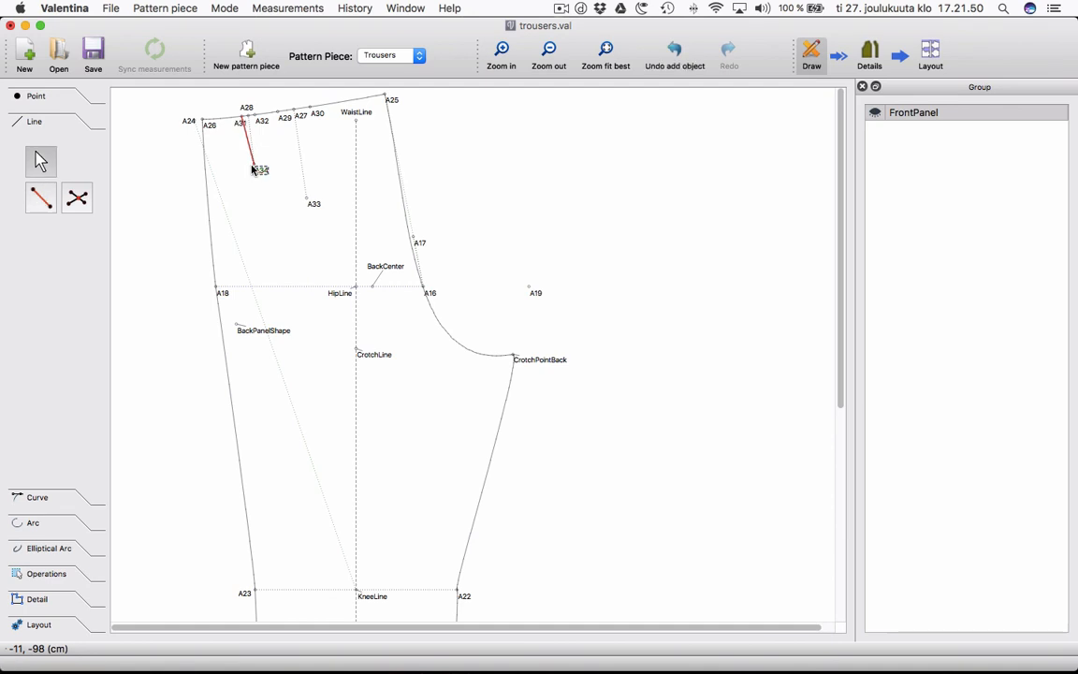
left_click(40, 197)
left_click(257, 168)
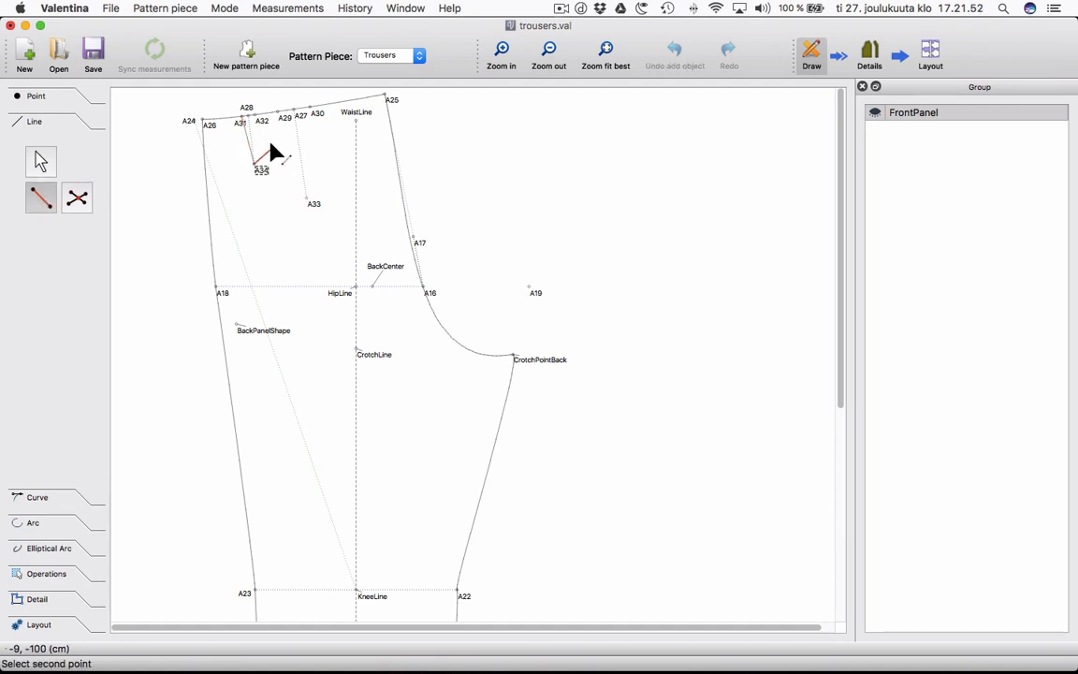
left_click(260, 118)
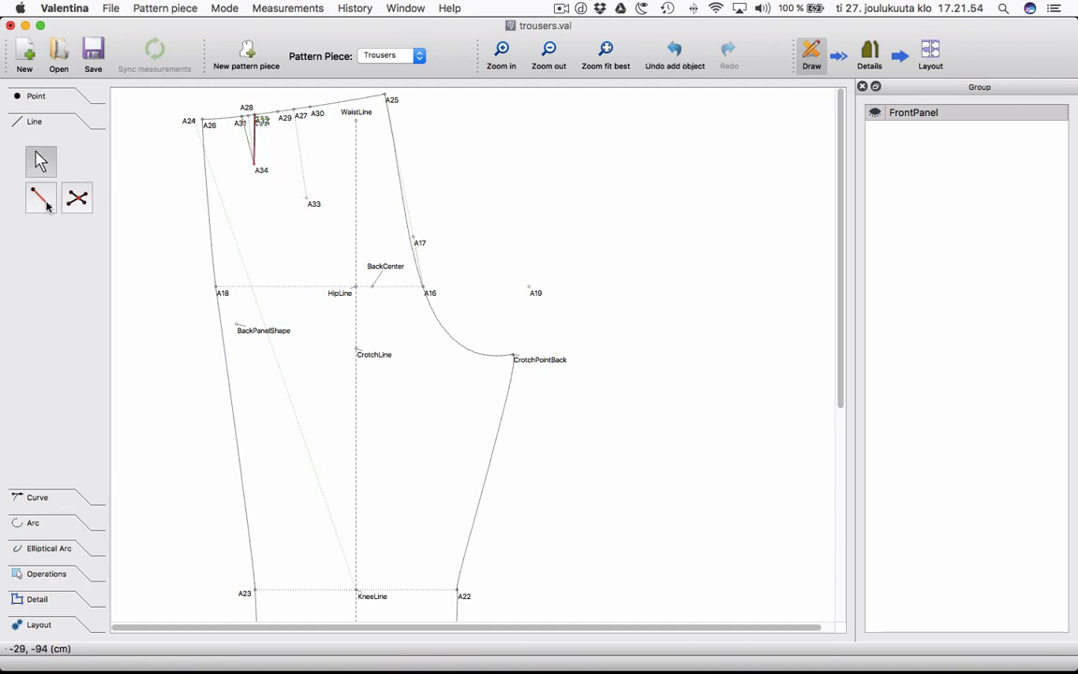
Draw the legs of the larger dart with lines from A29 to A33 and from A33 to A30.
left_click(41, 195)
left_click(281, 115)
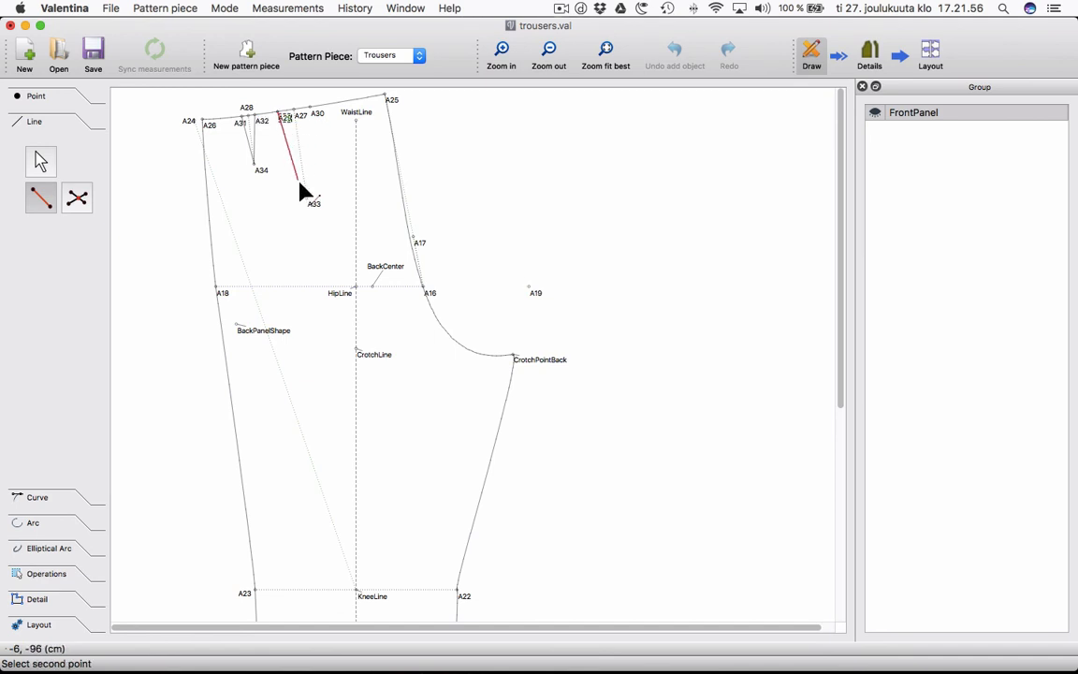
left_click(309, 199)
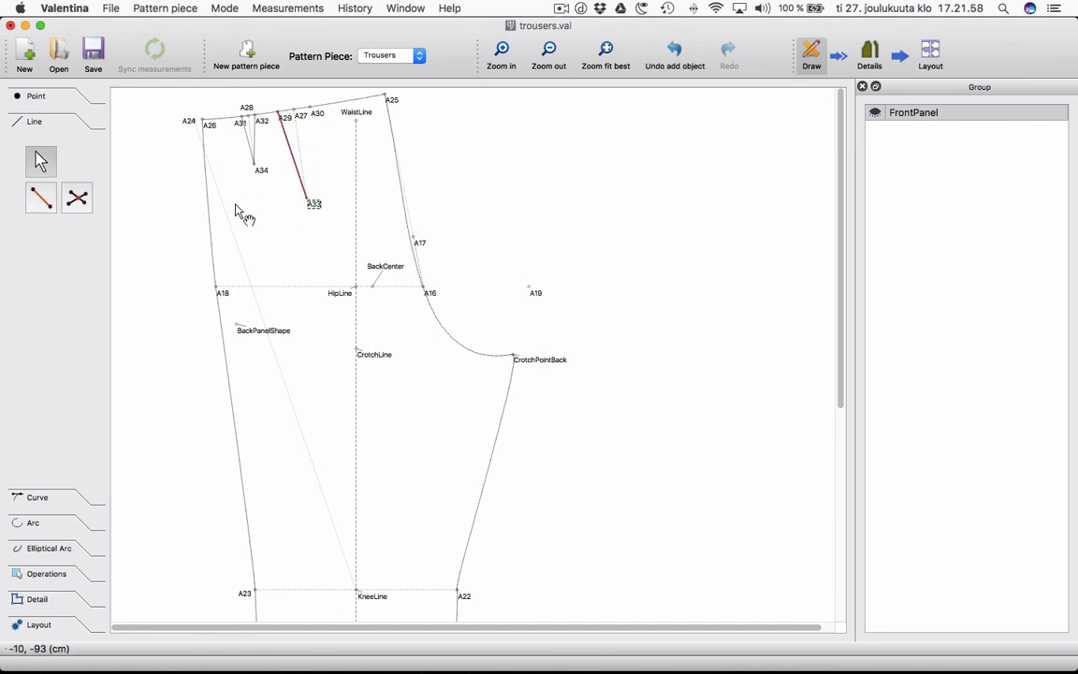
left_click(41, 195)
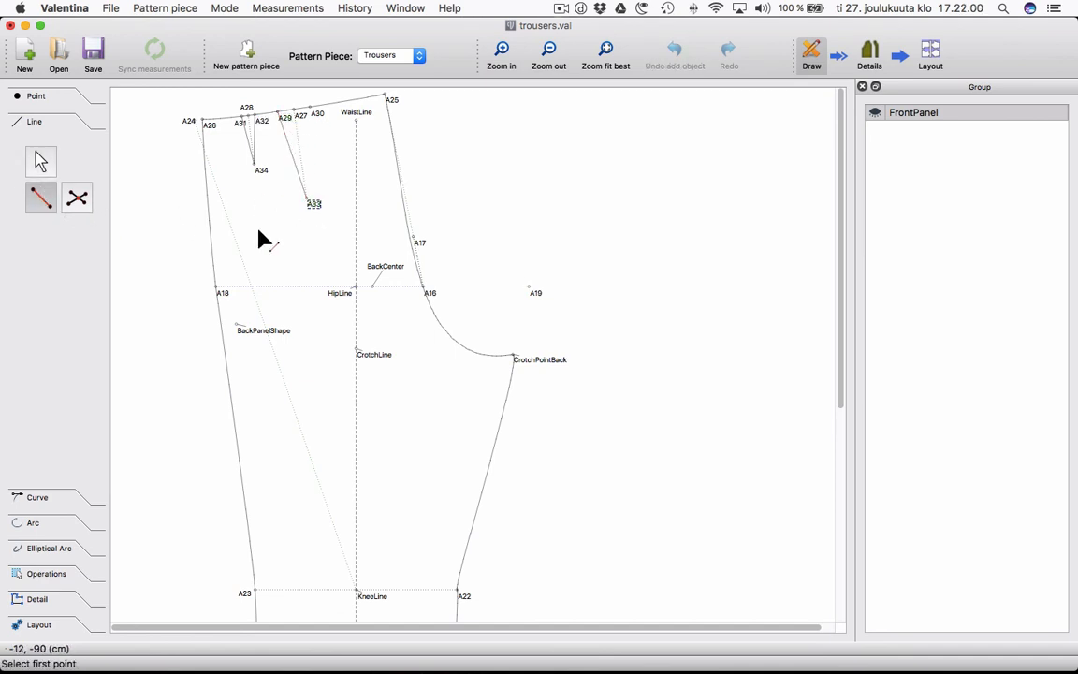
left_click(310, 201)
left_click(311, 111)
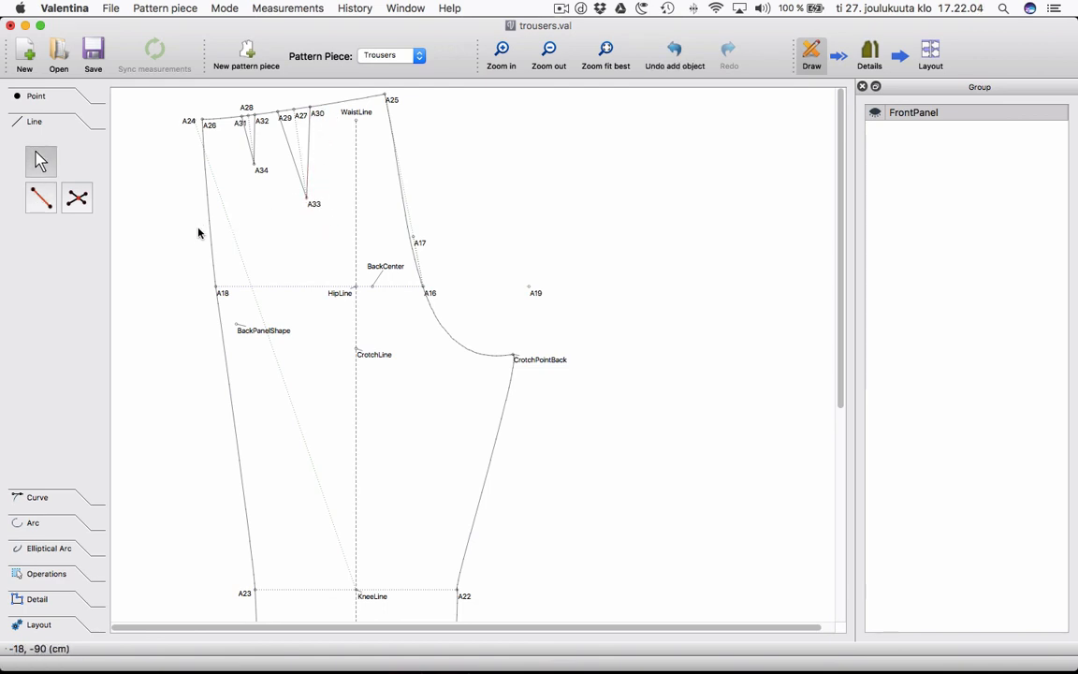
Set the color of the back panel's side seam curve through A23, A18 and A26 to deep pink.
right_click(217, 240)
left_click(246, 238)
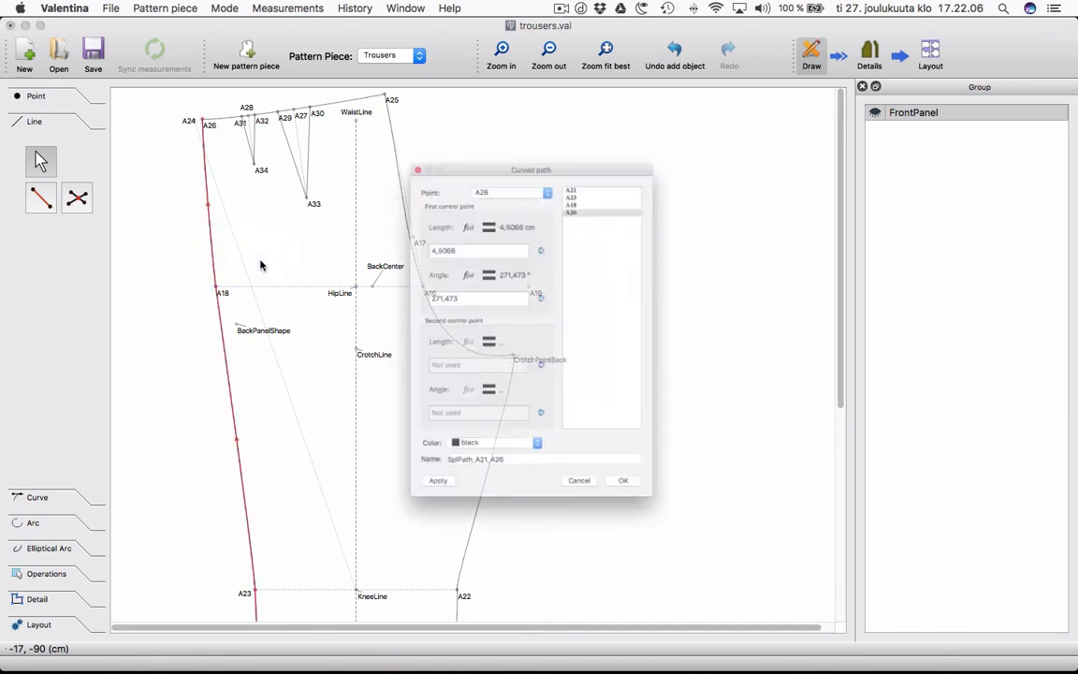
left_click(479, 488)
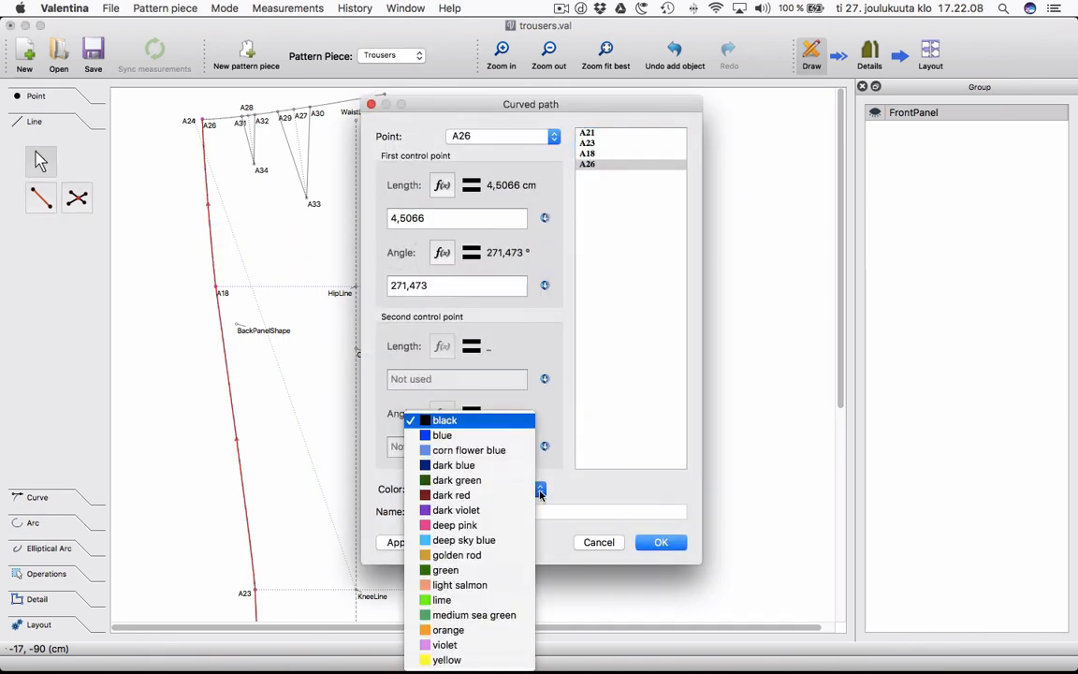
left_click(496, 526)
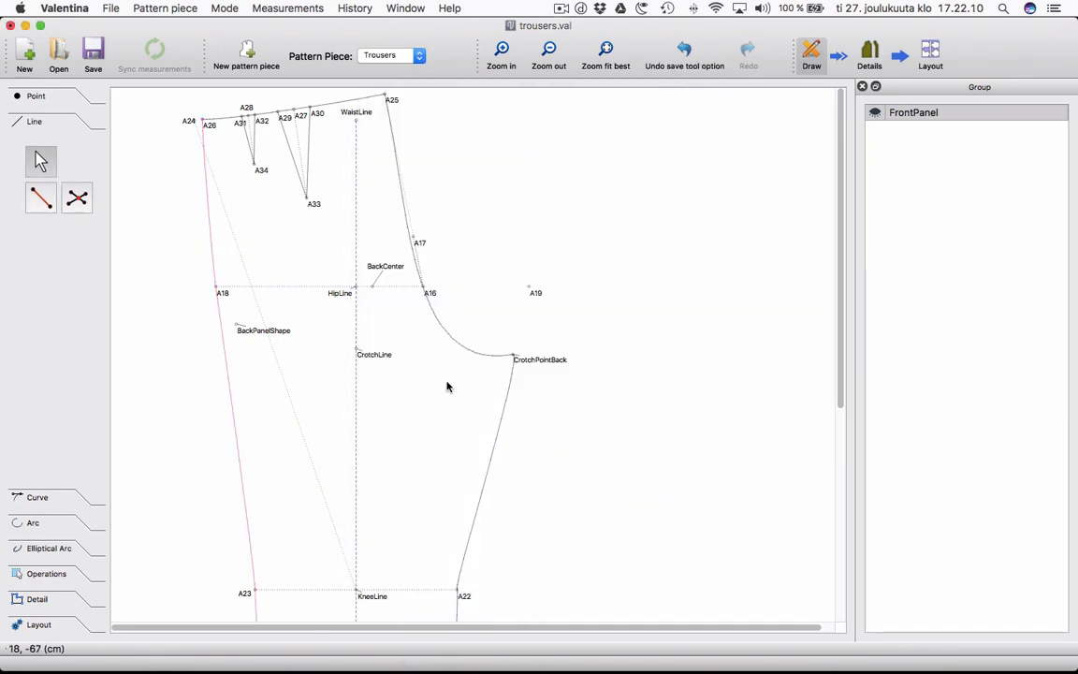
left_click(663, 542)
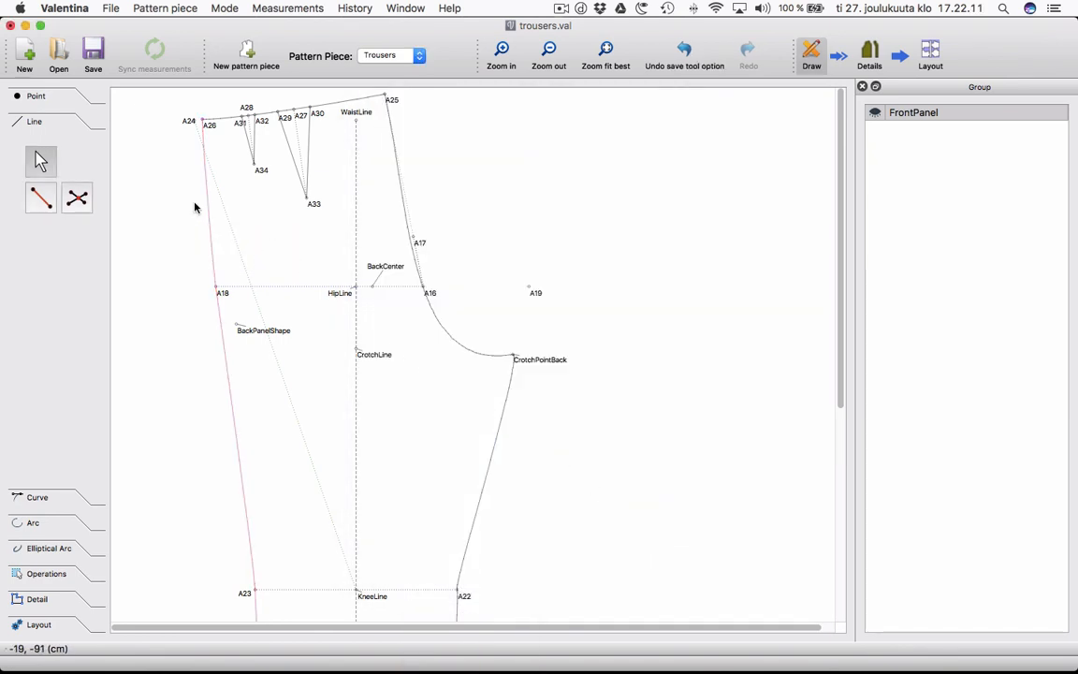
Set the color of the back waistline curve from A26 to A25 to deep pink.
right_click(222, 121)
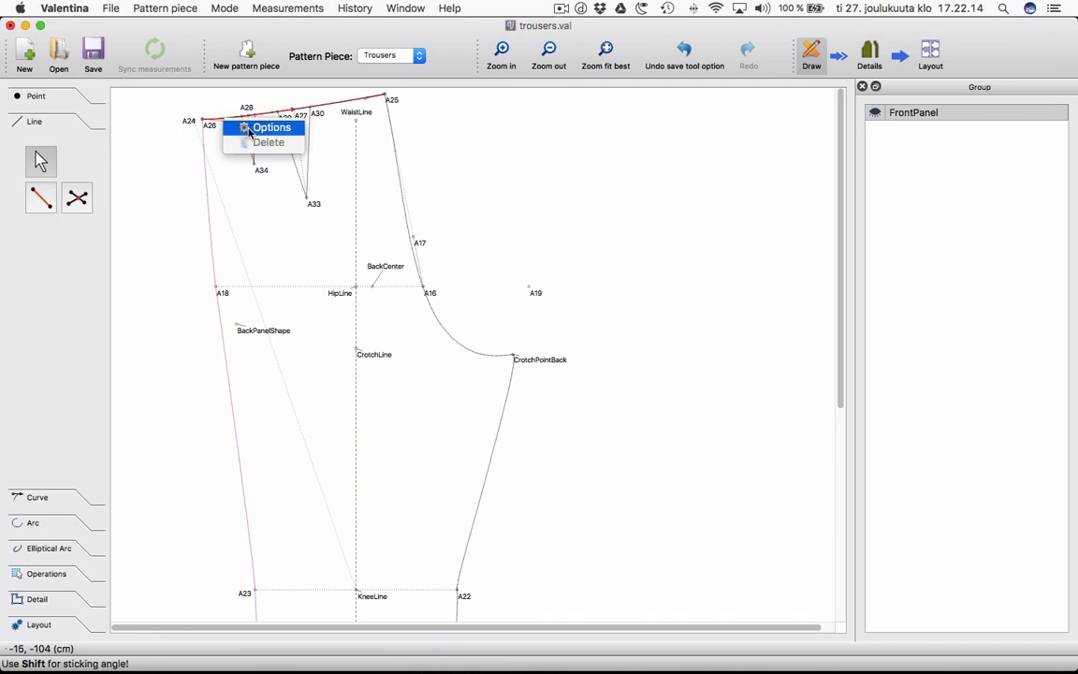
left_click(230, 127)
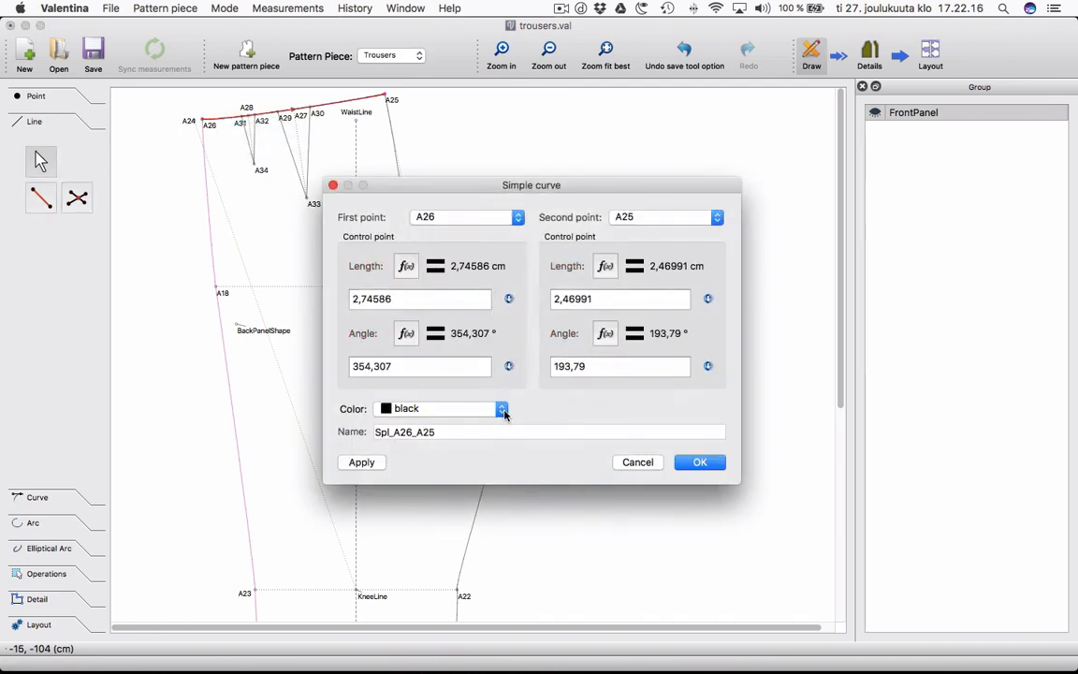
left_click(502, 412)
left_click(416, 515)
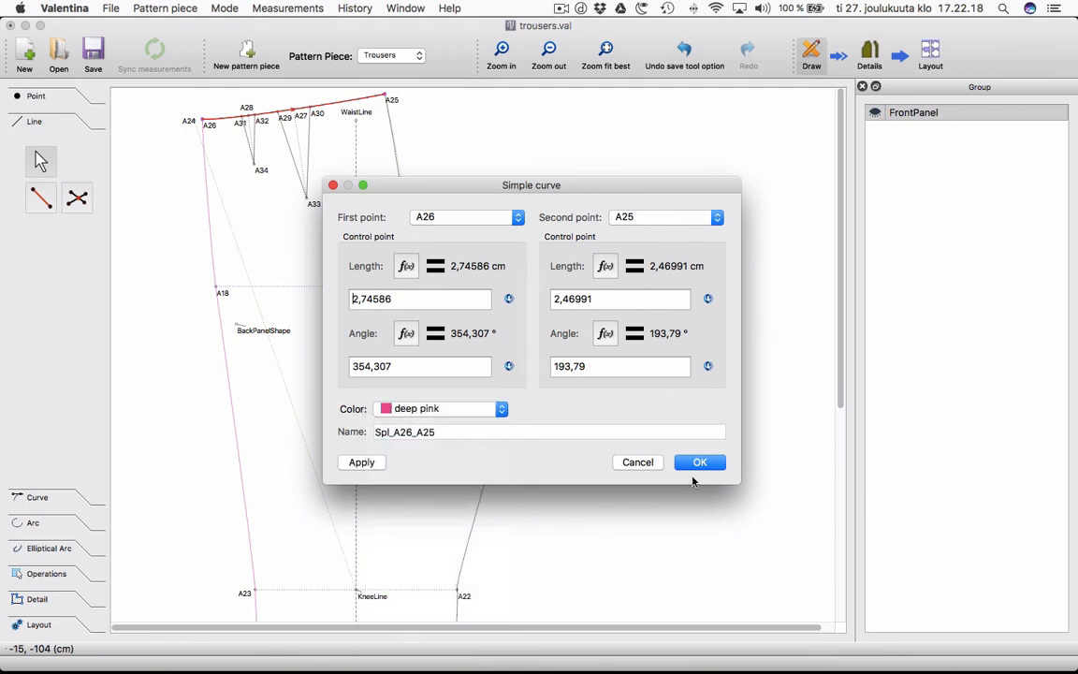
left_click(700, 463)
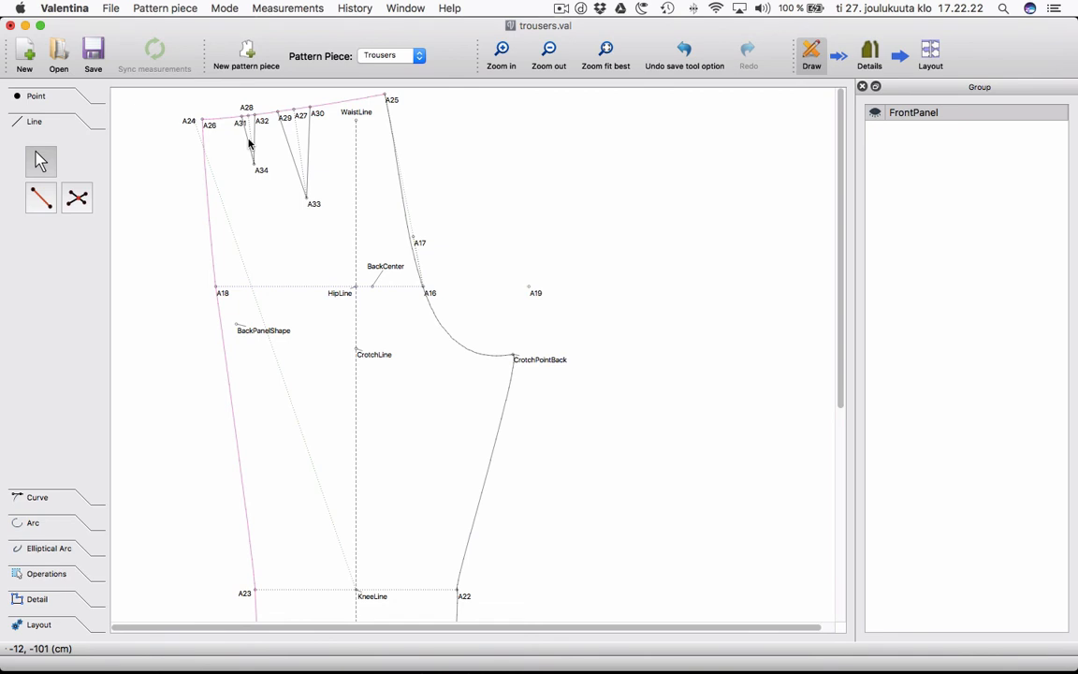
Set the color of the smaller dart's line from A31 to A34 to deep pink.
scroll(249, 144, "down", 1)
right_click(249, 138)
left_click(271, 149)
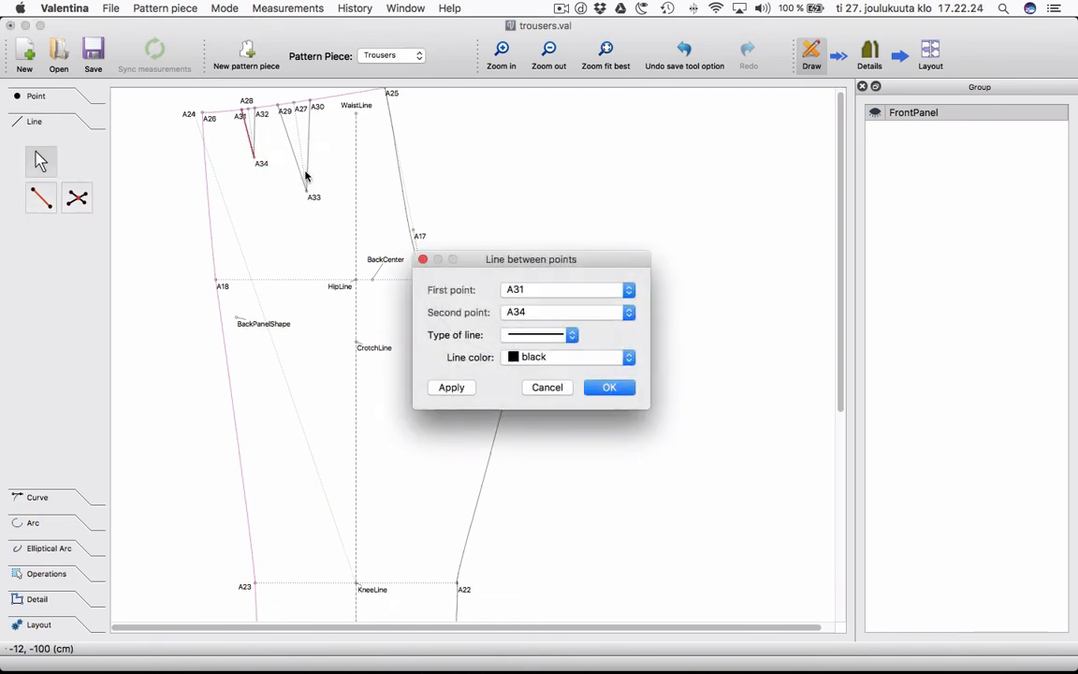
left_click(628, 358)
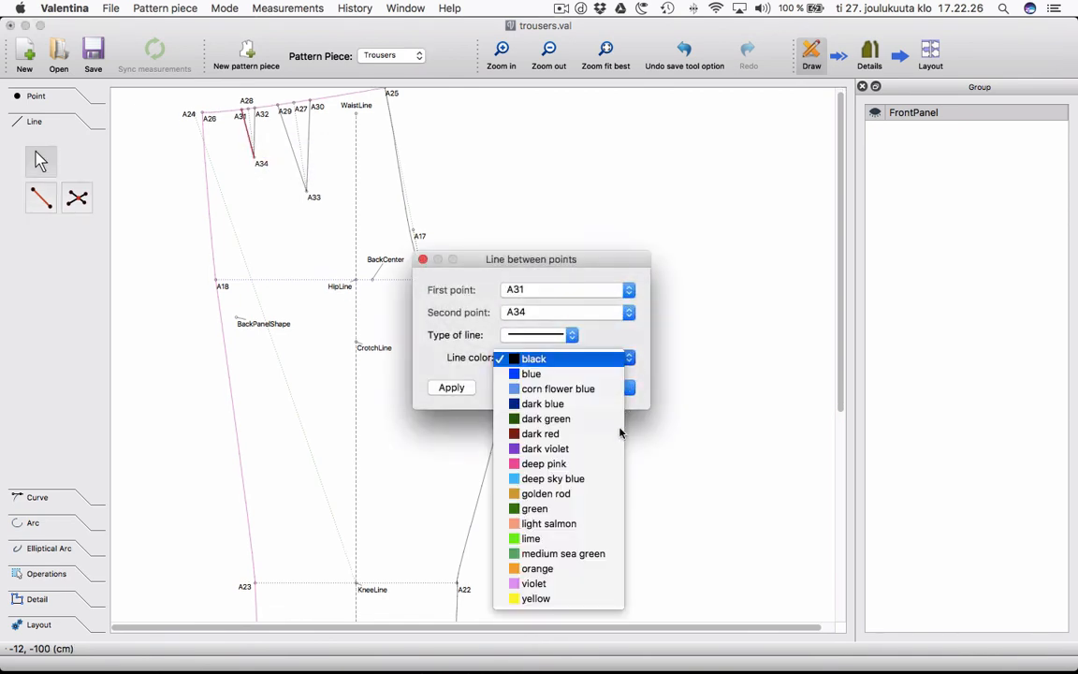
left_click(562, 468)
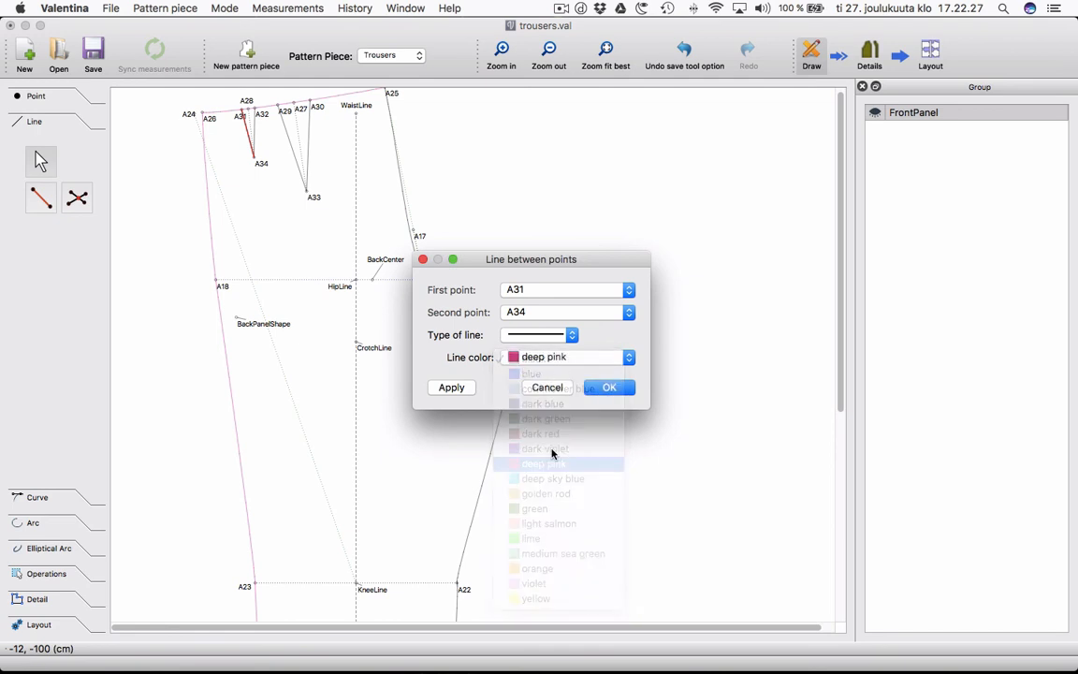
left_click(605, 390)
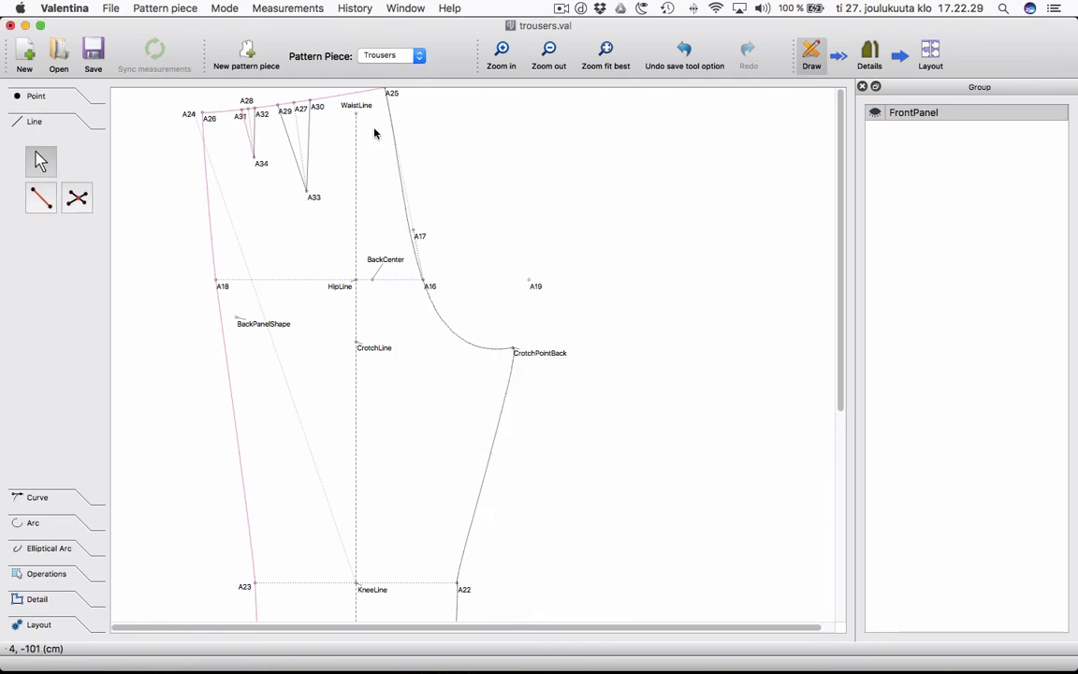
Set the color of the smaller dart's line from A34 to A32 to deep pink.
right_click(254, 136)
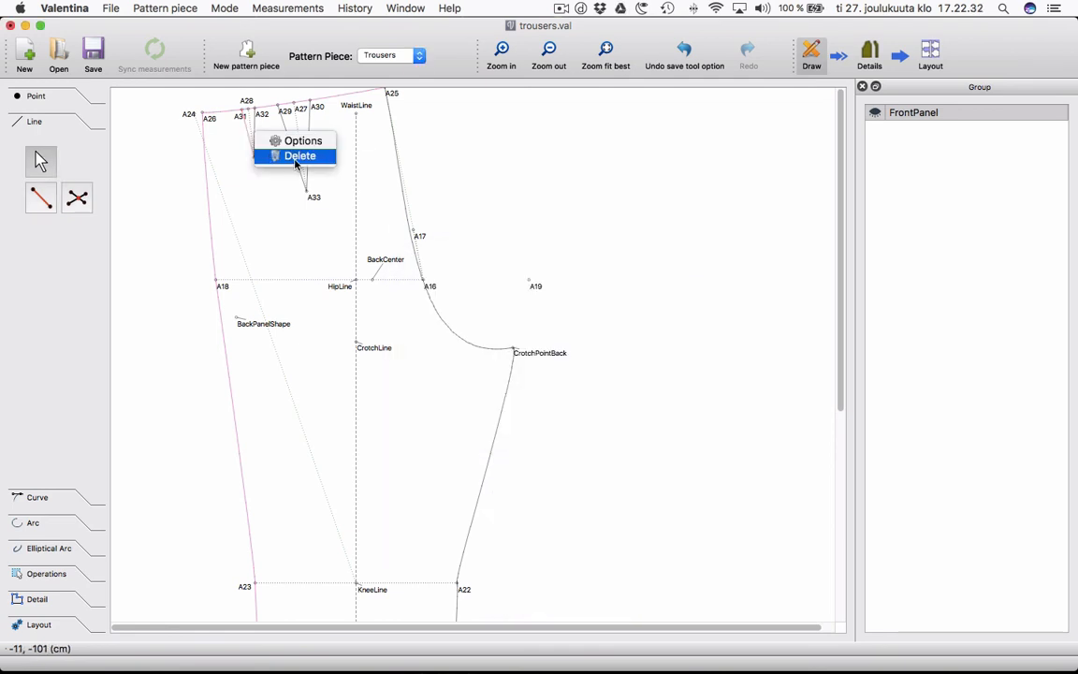
left_click(276, 141)
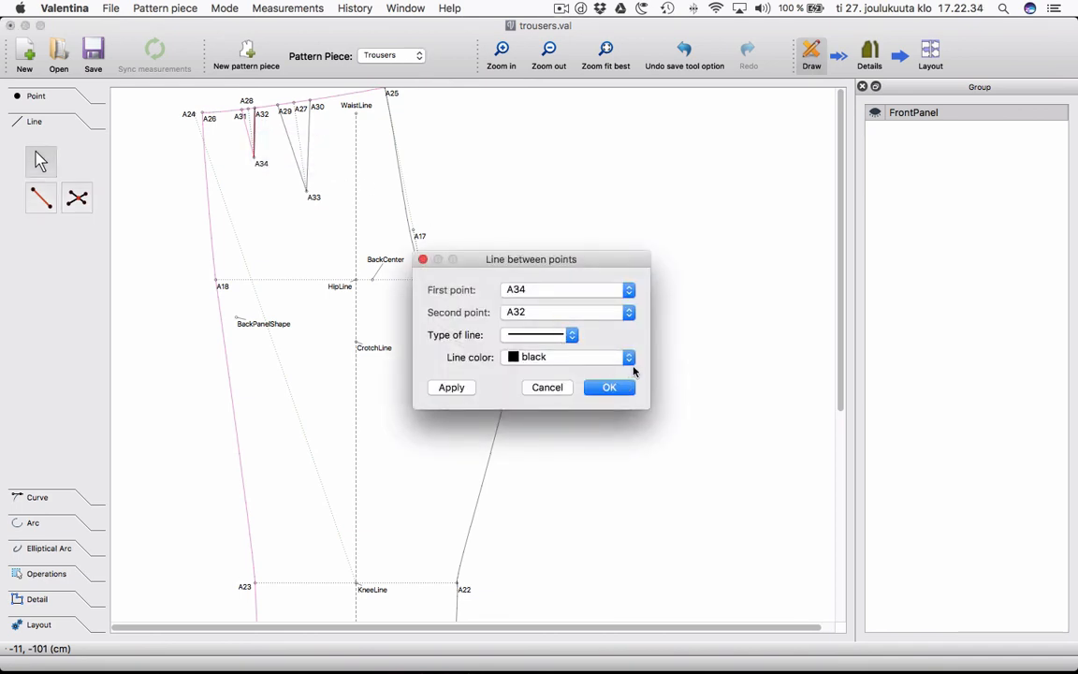
left_click(632, 365)
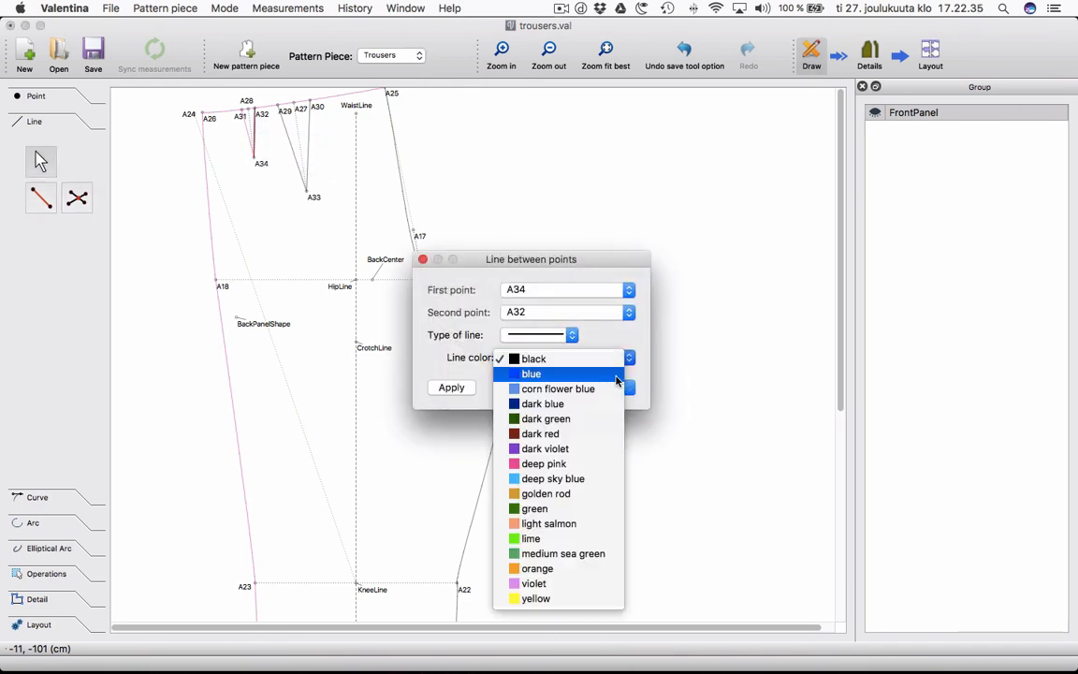
left_click(606, 443)
left_click(609, 386)
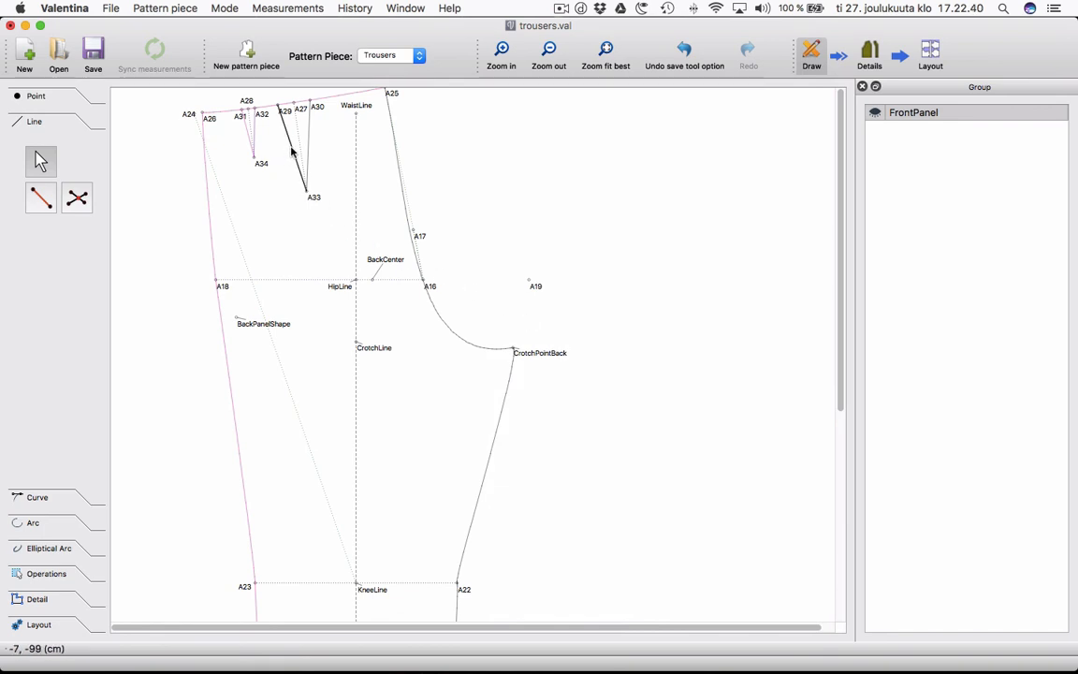
Set the color of the larger dart's line from A29 to A33 to deep pink.
right_click(291, 149)
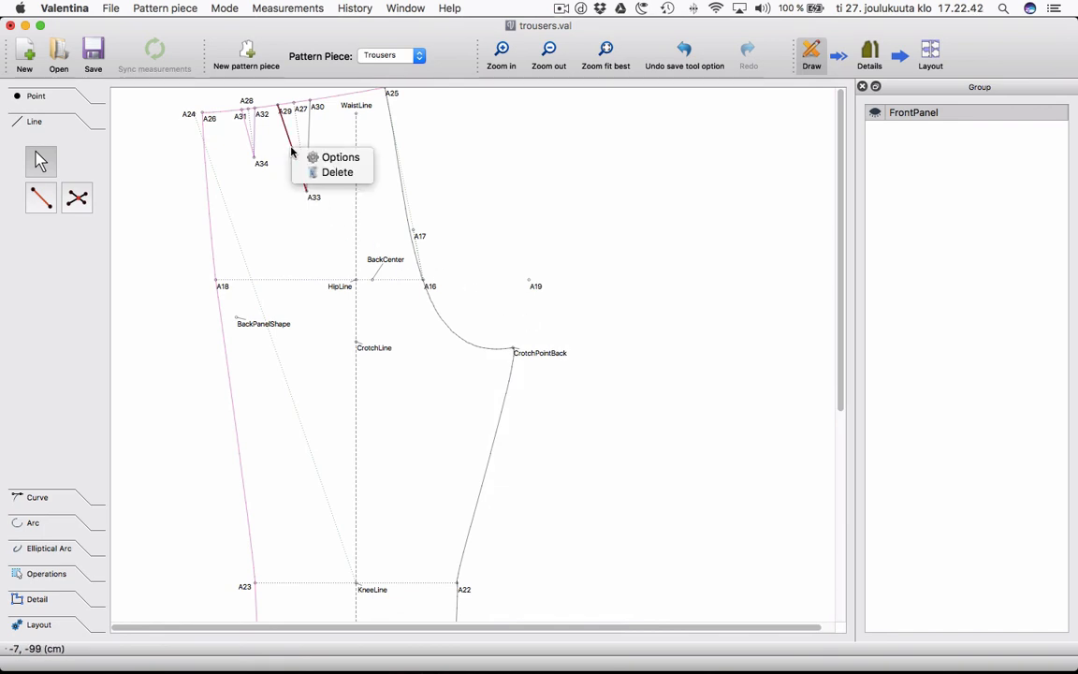
left_click(316, 157)
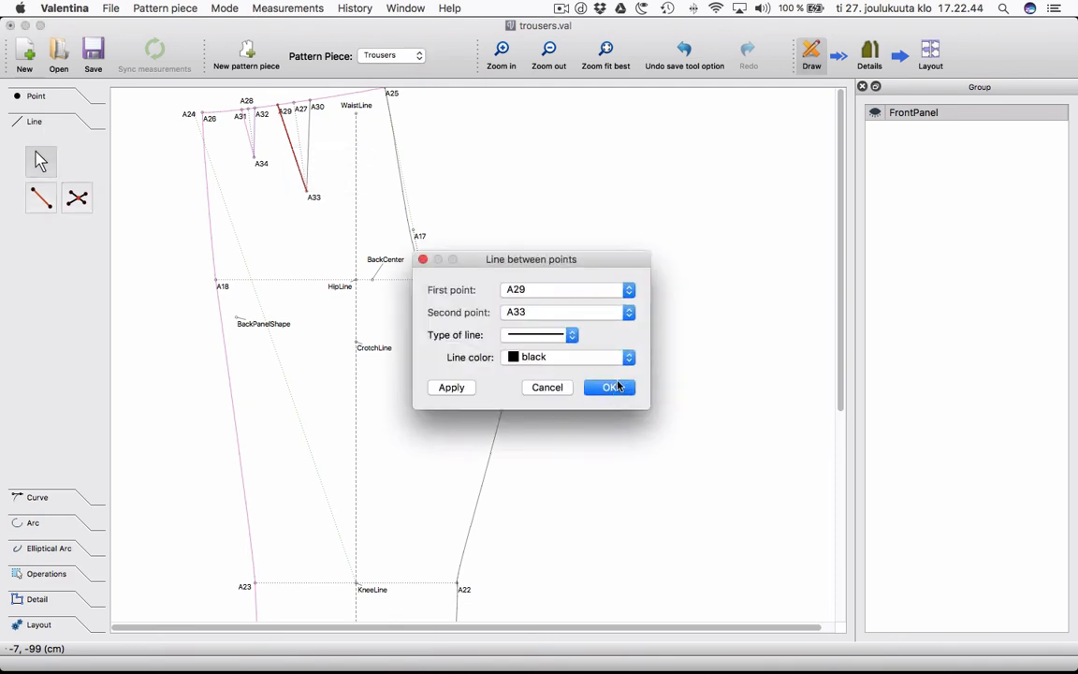
left_click(629, 363)
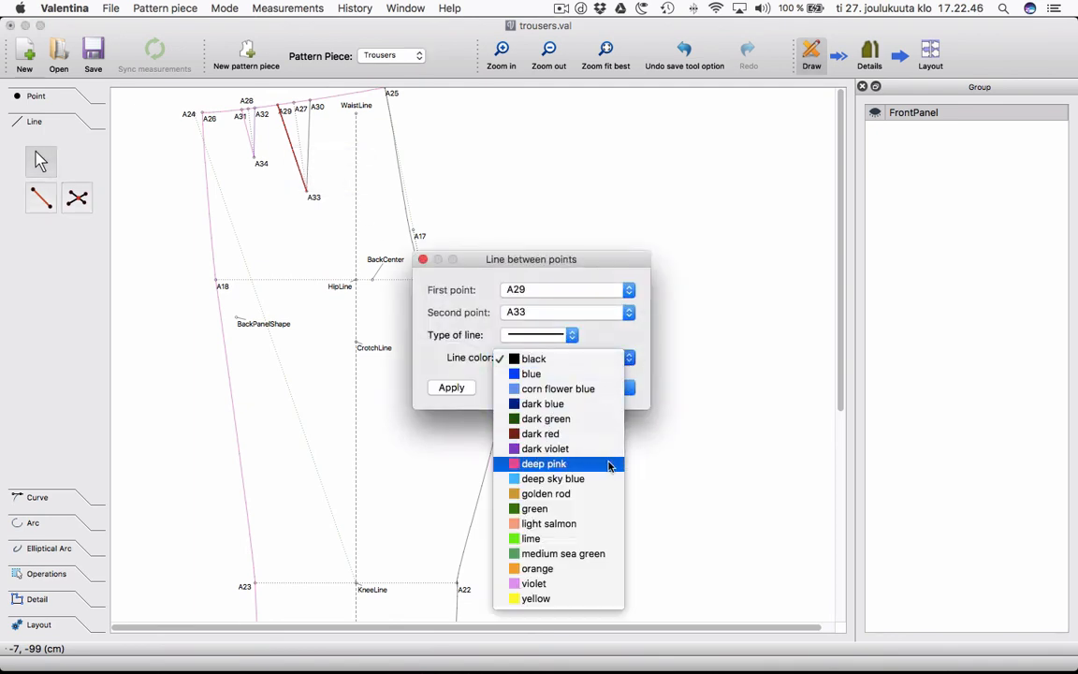
left_click(613, 463)
left_click(610, 387)
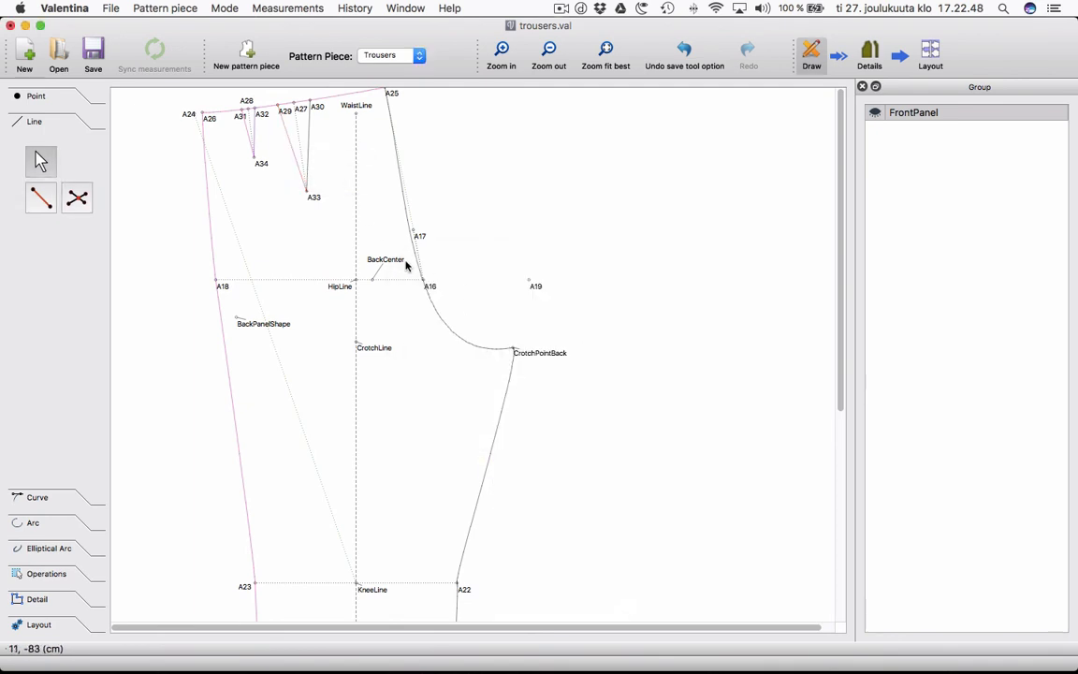
Set the color of the larger dart's line from A33 to A30 to deep pink.
right_click(308, 159)
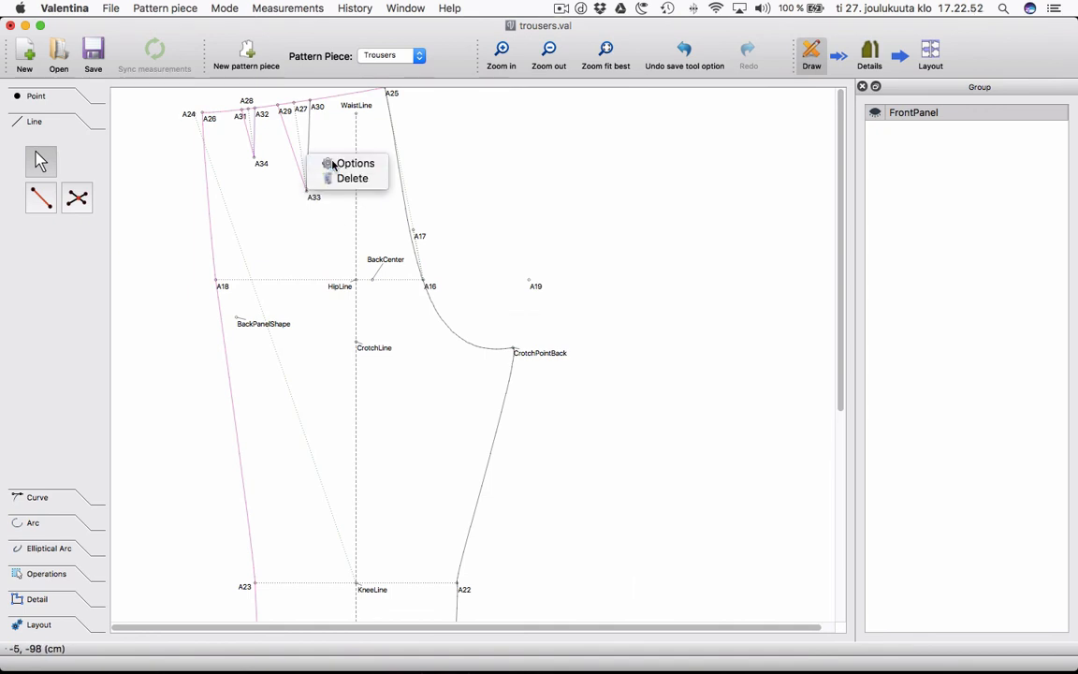
left_click(332, 163)
left_click(625, 362)
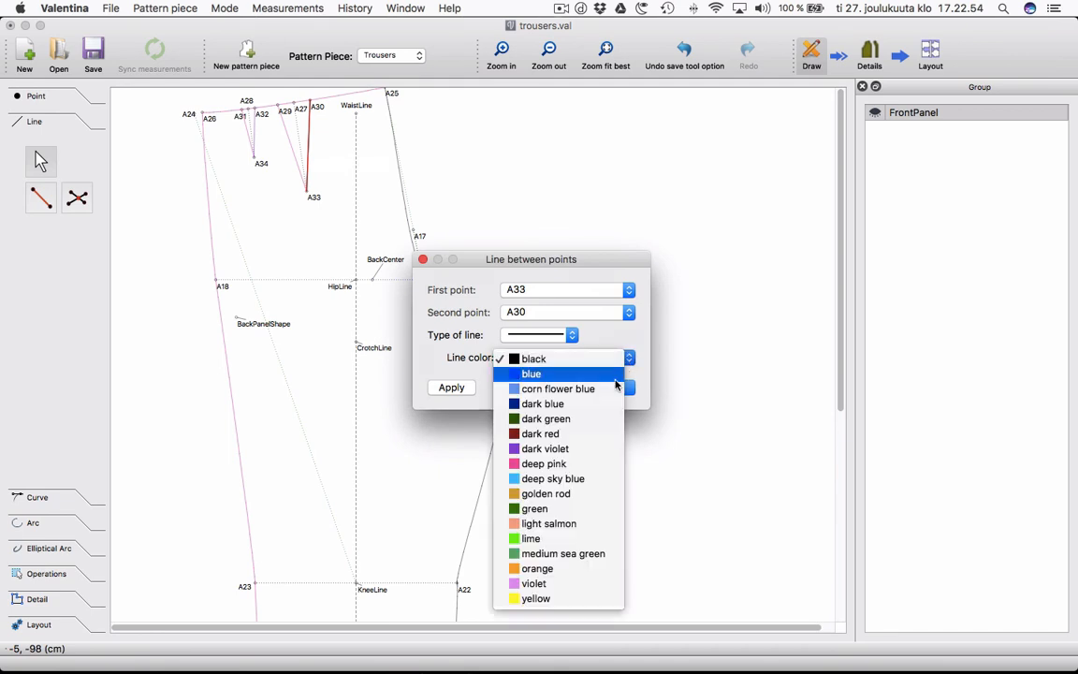
left_click(599, 445)
left_click(610, 388)
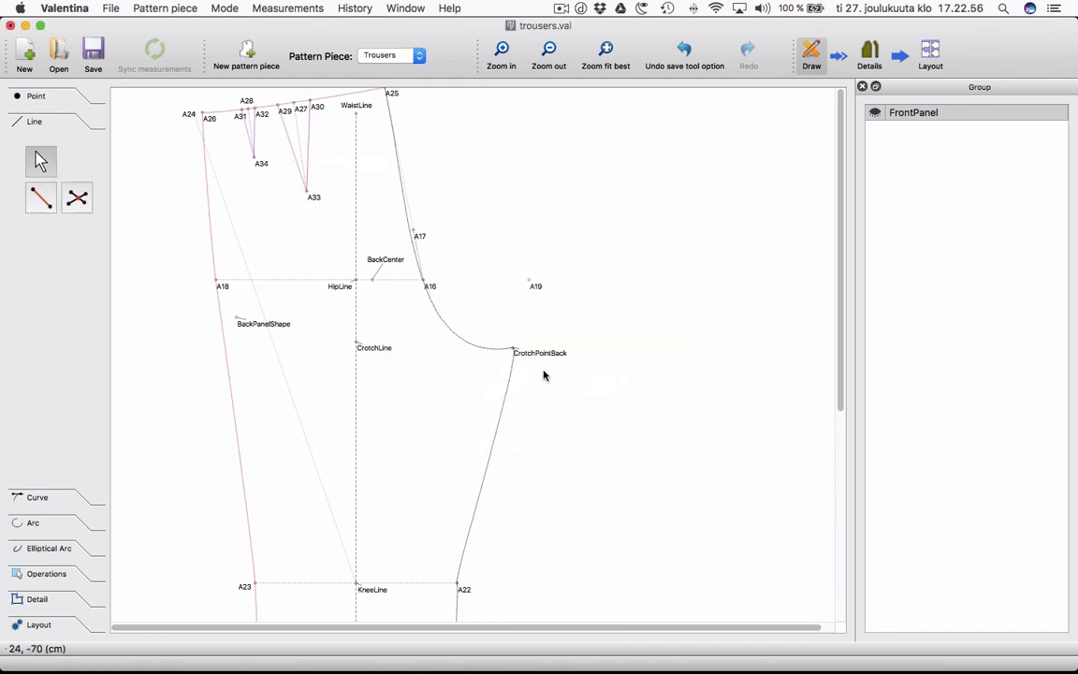
Set the color of the back crotch curve from A25 to CrotchPointBack to deep pink.
right_click(409, 228)
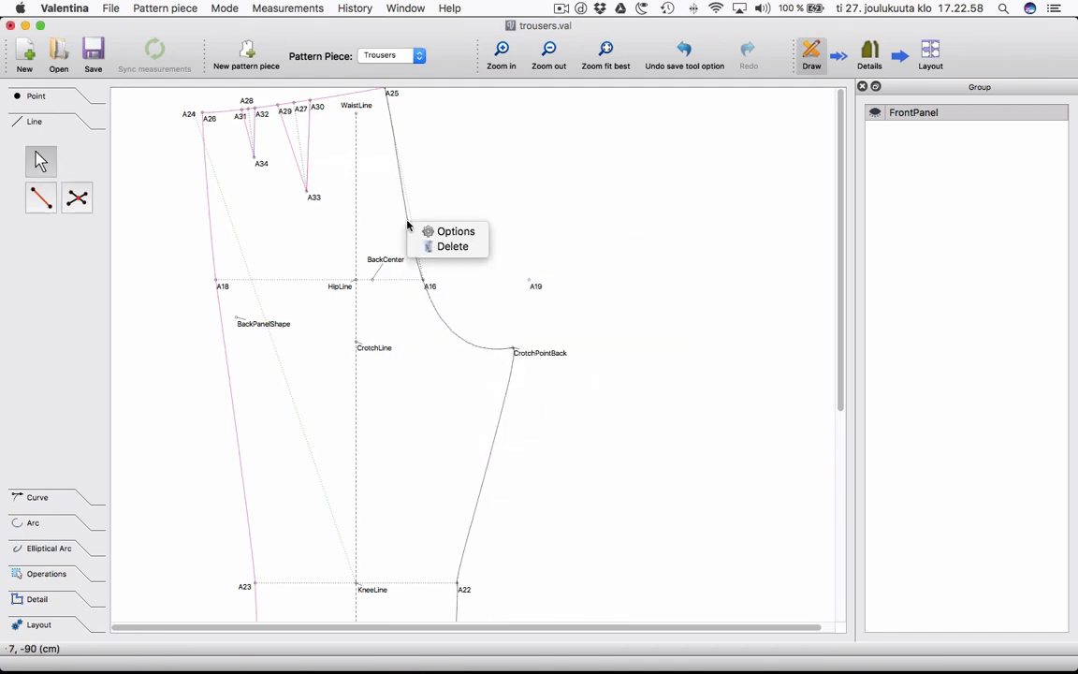
left_click(454, 232)
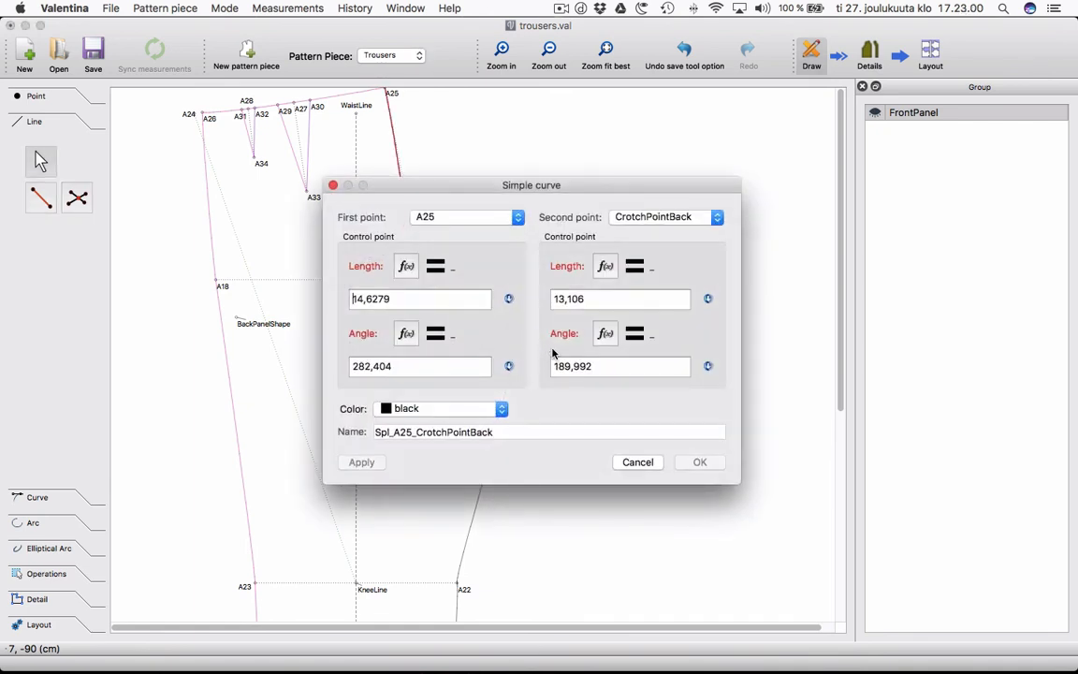
left_click(440, 409)
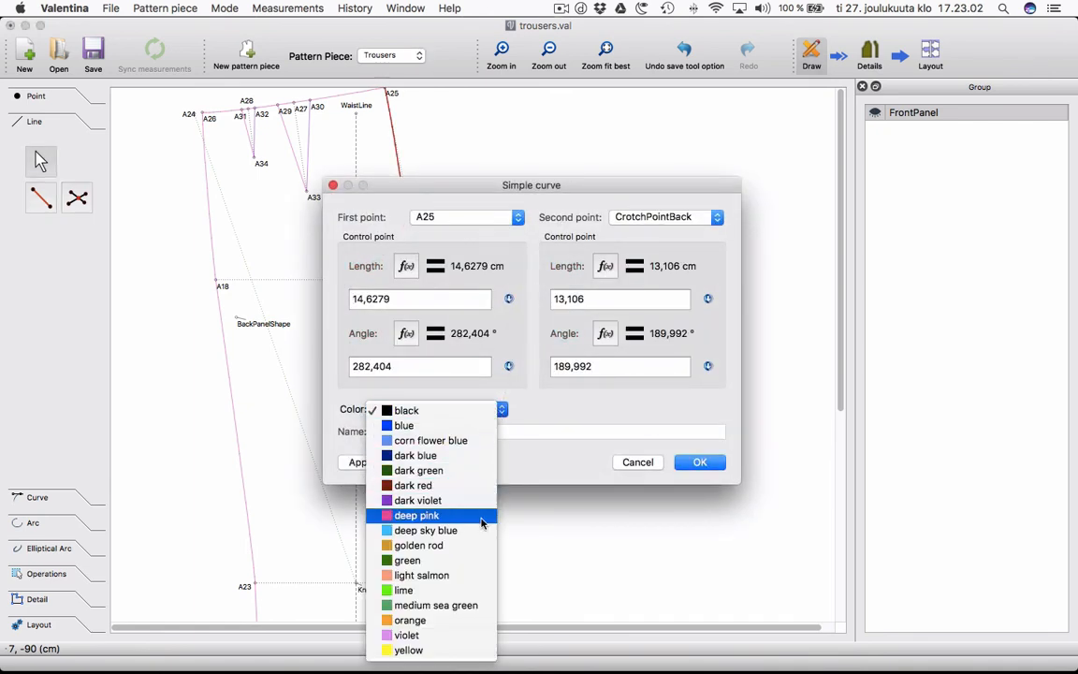
left_click(488, 514)
left_click(693, 462)
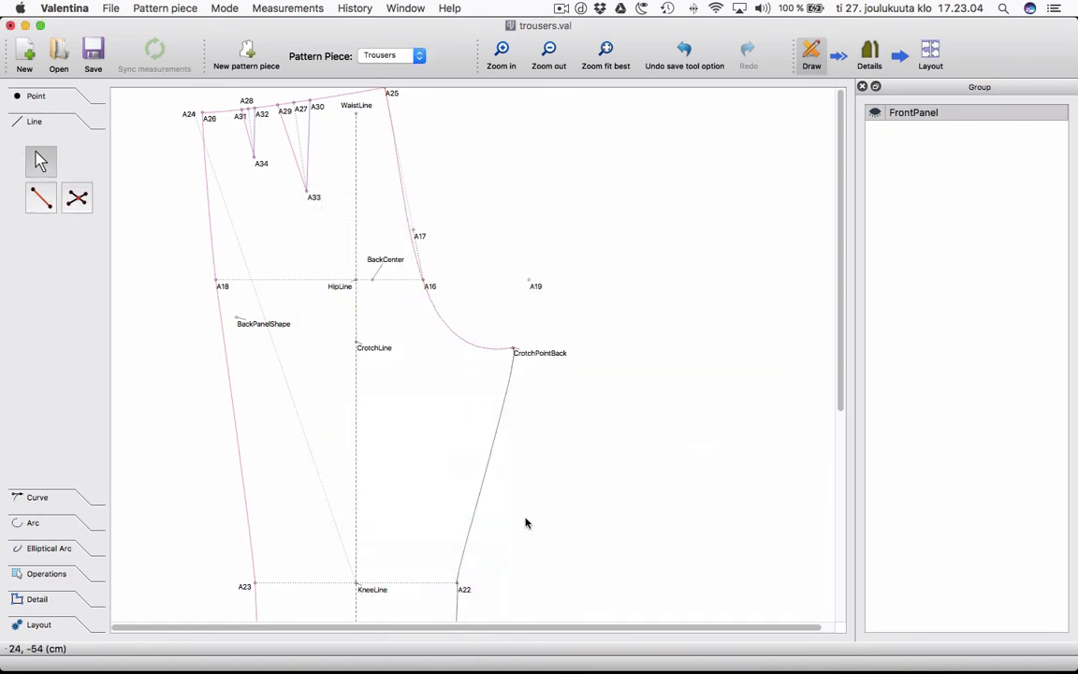
Set the color of the inseam curved path through CrotchPointBack, A22 and A20 to deep pink.
left_click(489, 460)
right_click(488, 460)
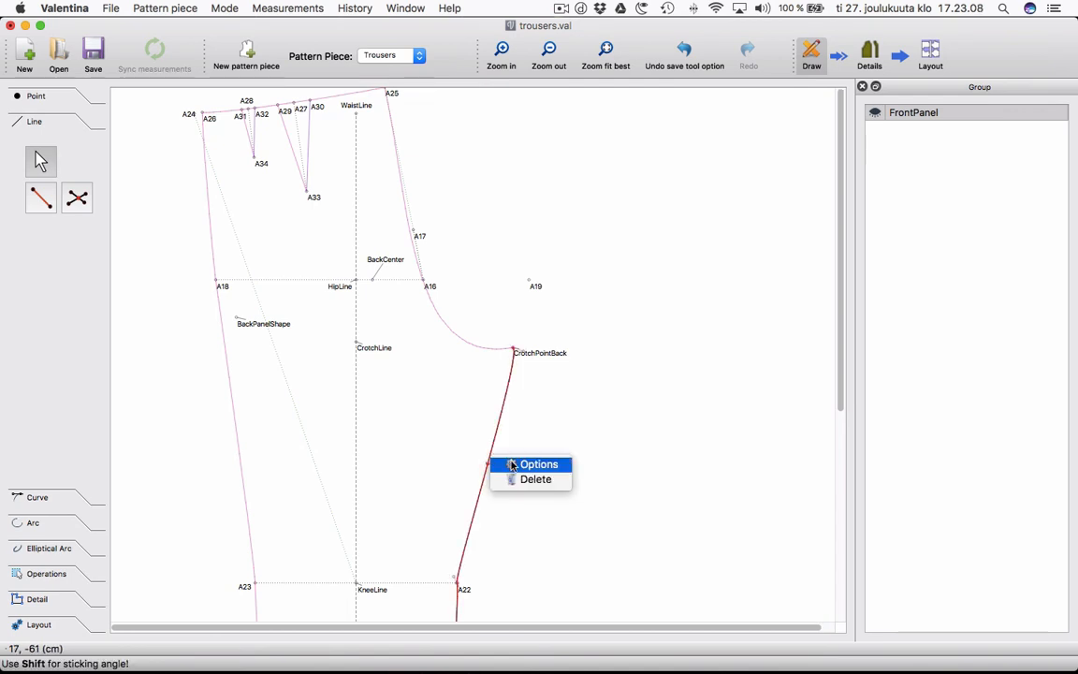
left_click(534, 465)
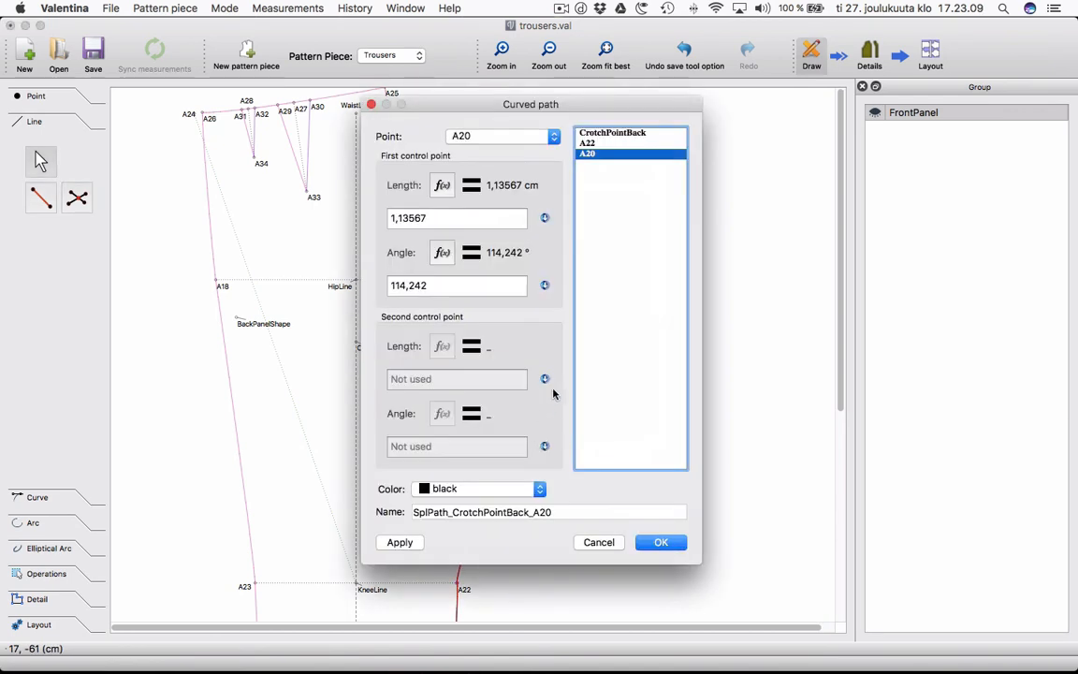
left_click(536, 489)
left_click(468, 519)
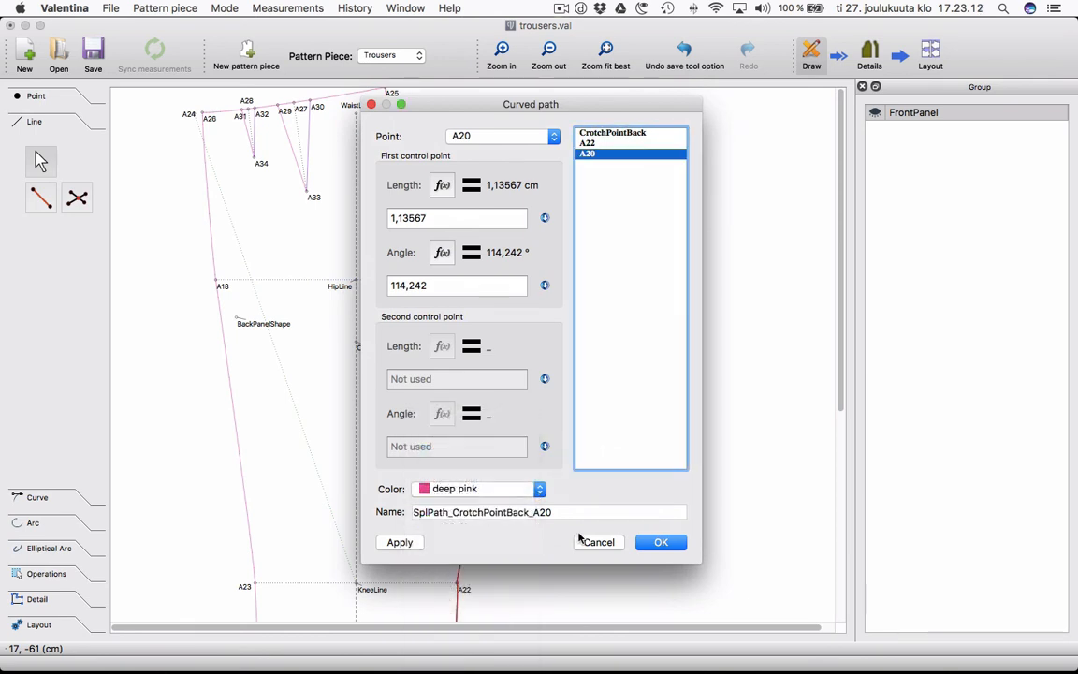
left_click(636, 544)
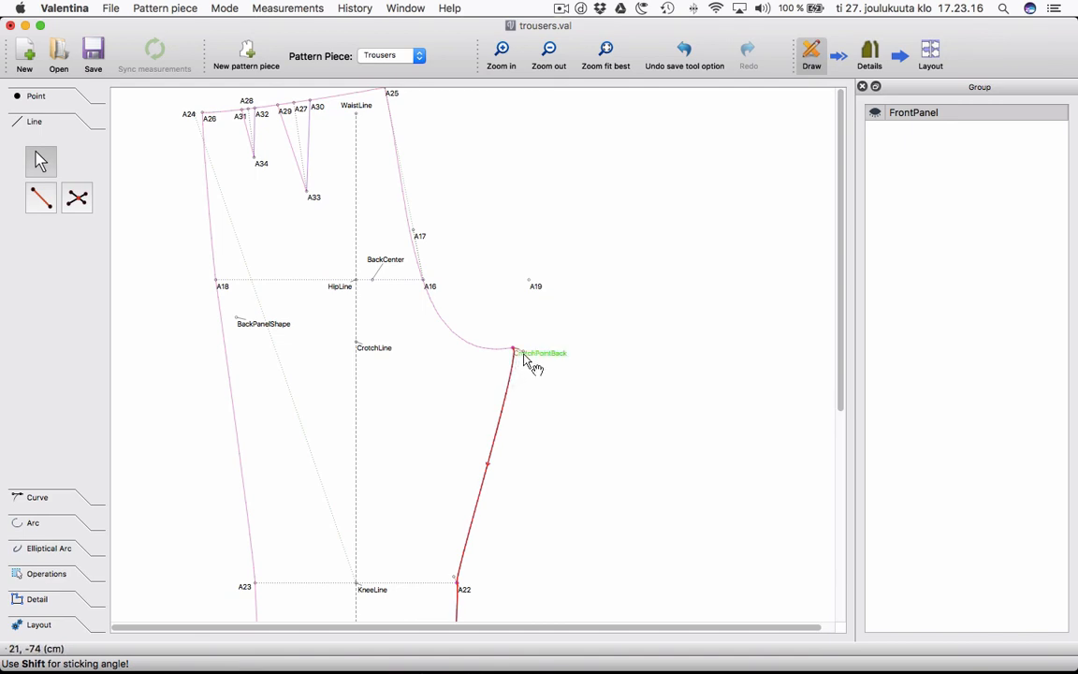
Smooth the back inseam path by adjusting its control handles at CrotchPointBack, on both sides of A22, and at A20.
left_click_drag(520, 361, 502, 413)
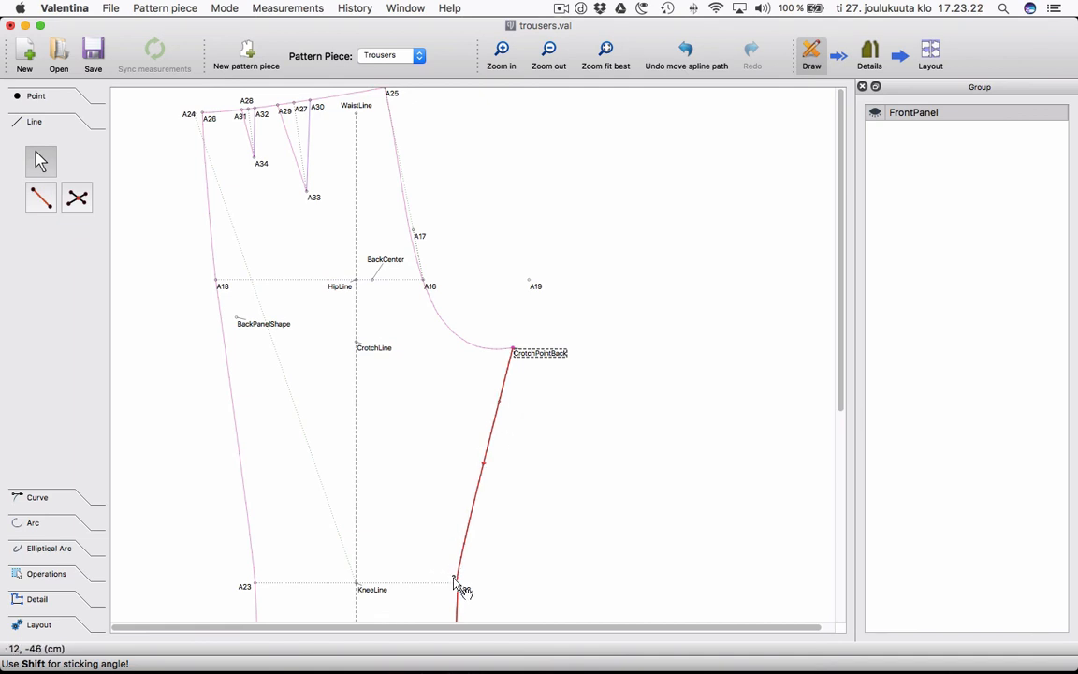
left_click_drag(462, 571, 460, 545)
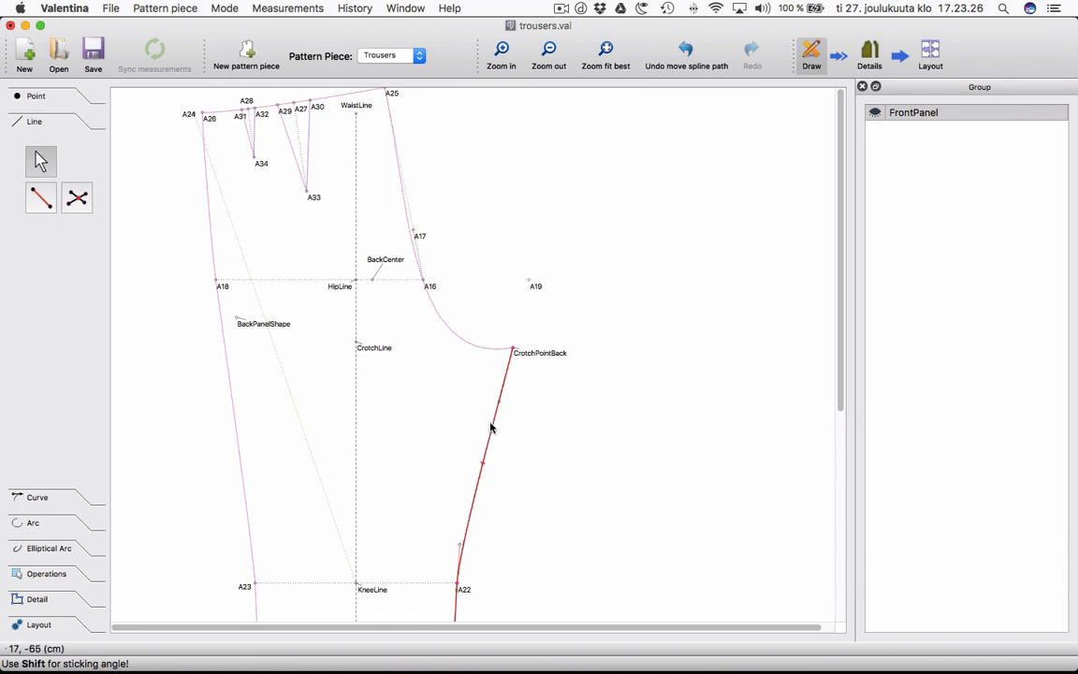
left_click_drag(499, 403, 494, 401)
scroll(491, 445, "down", 5)
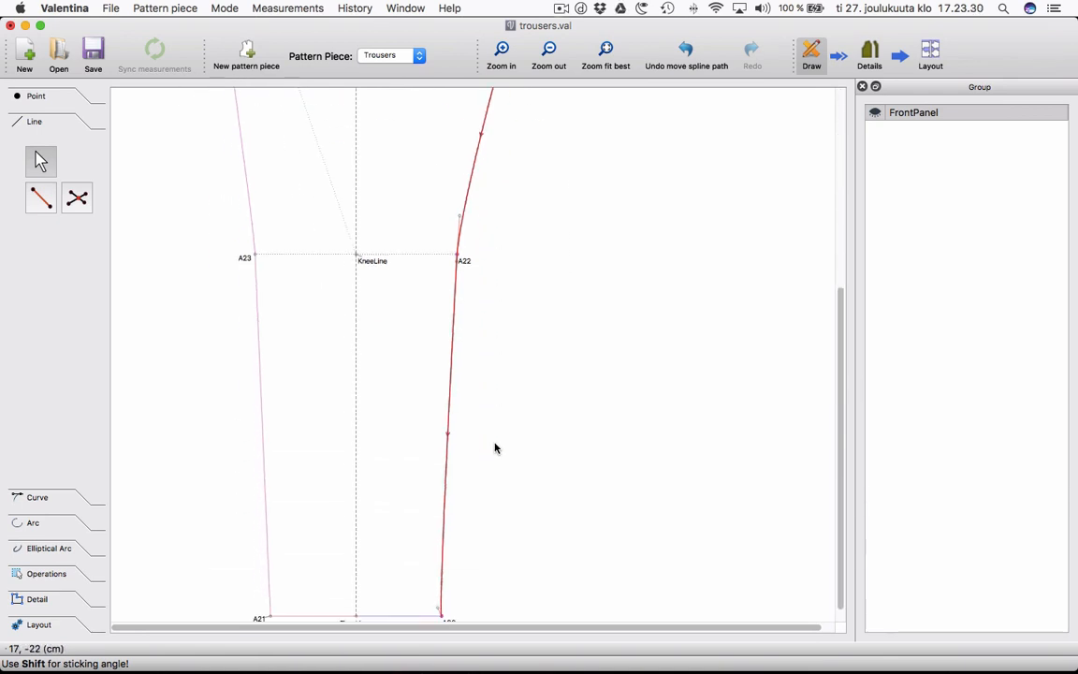
scroll(499, 433, "down", 1)
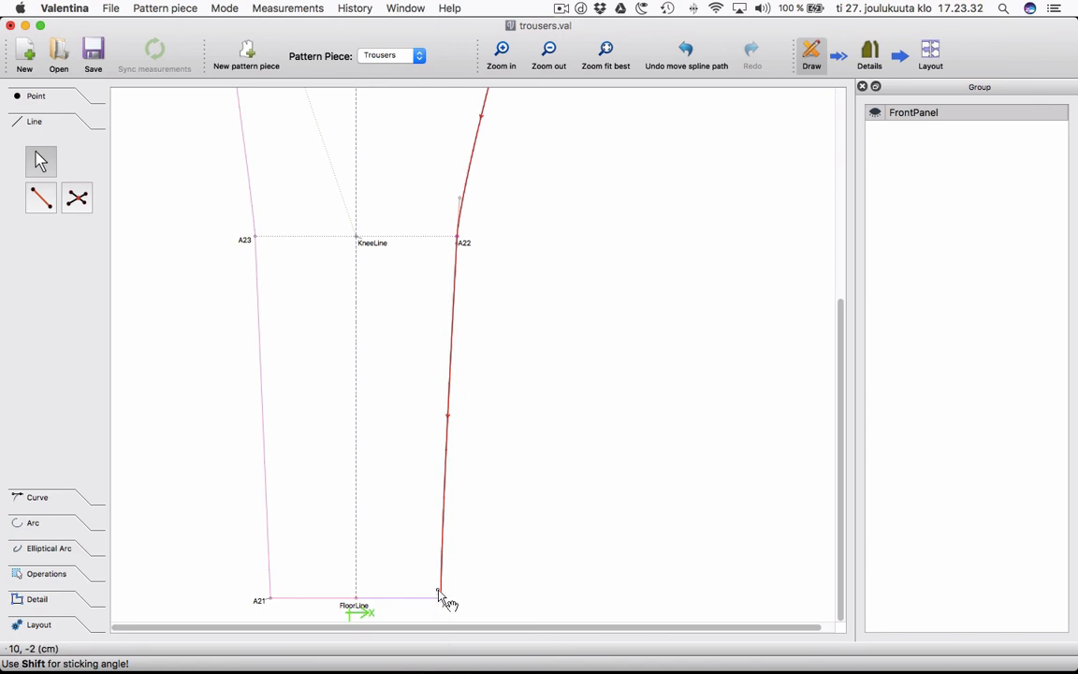
left_click_drag(439, 591, 439, 541)
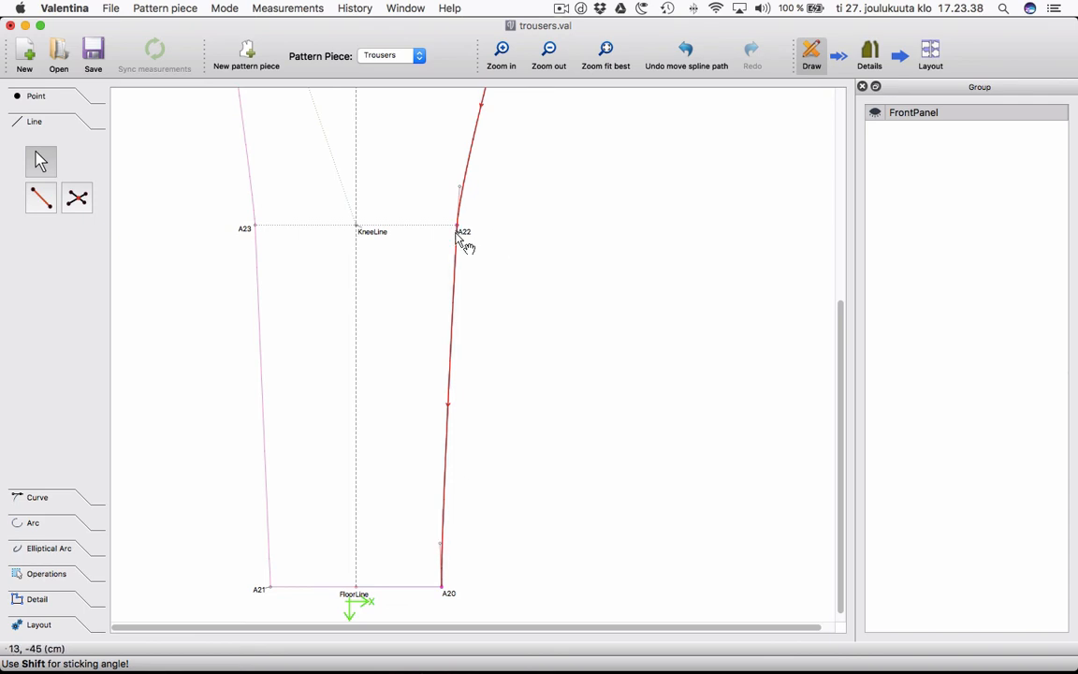
left_click_drag(457, 232, 456, 249)
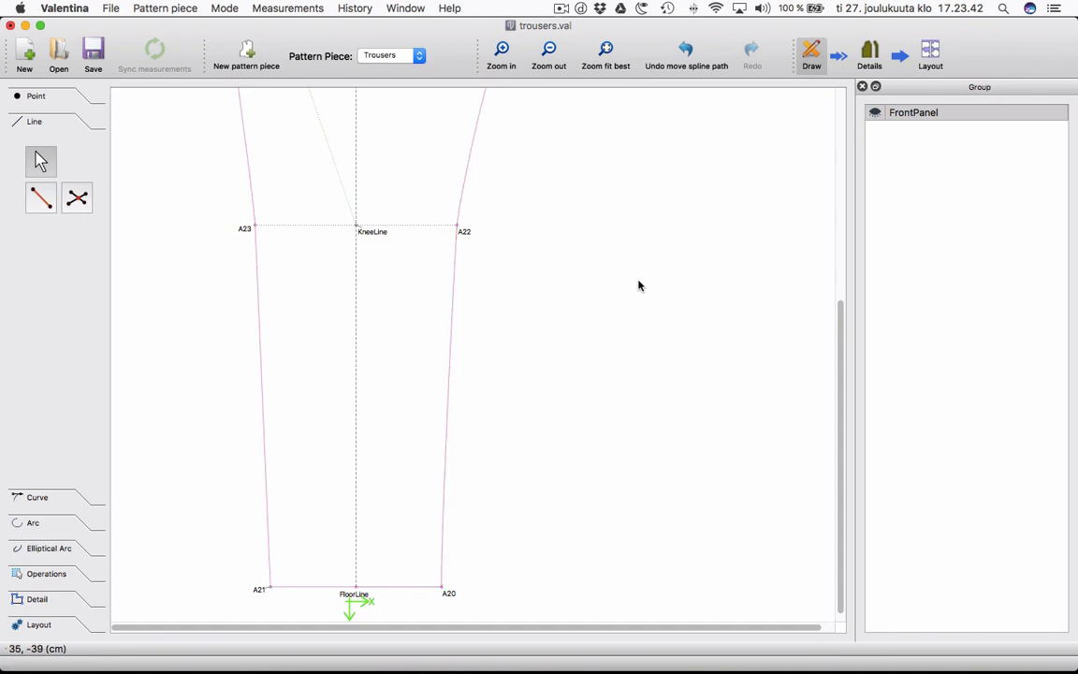
scroll(646, 290, "up", 5)
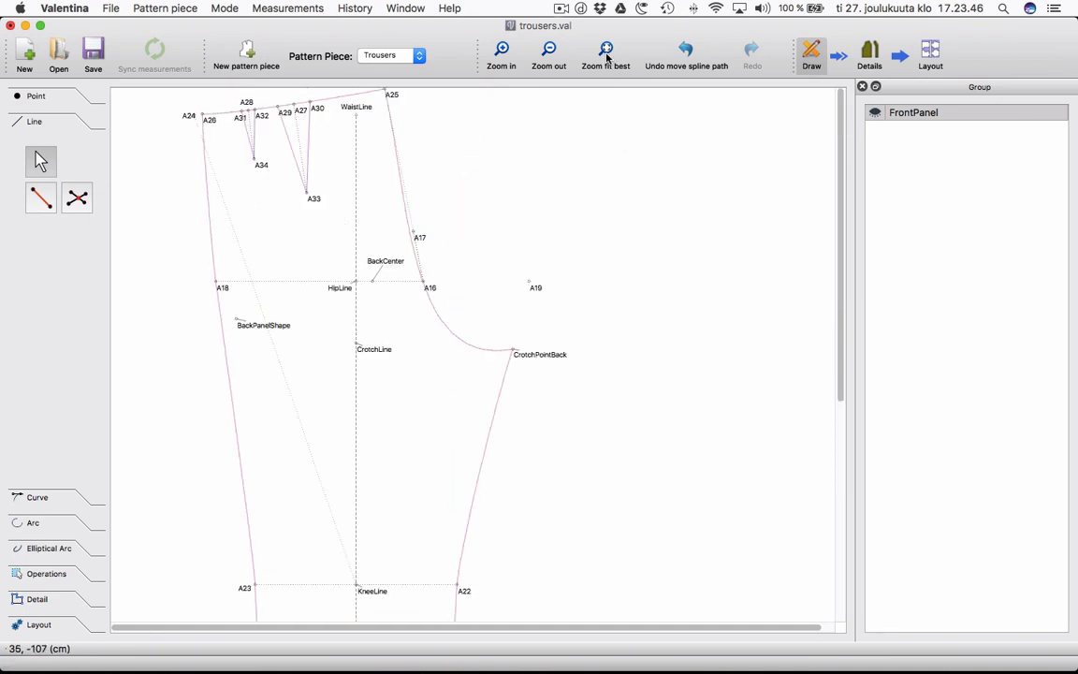
left_click(605, 54)
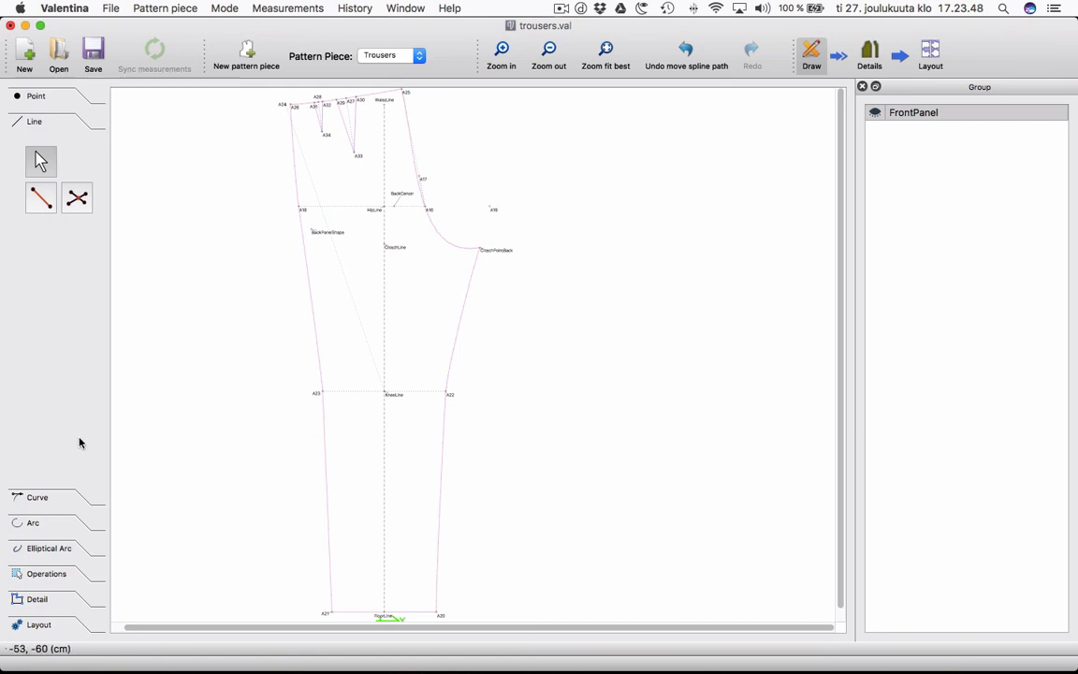
left_click(46, 574)
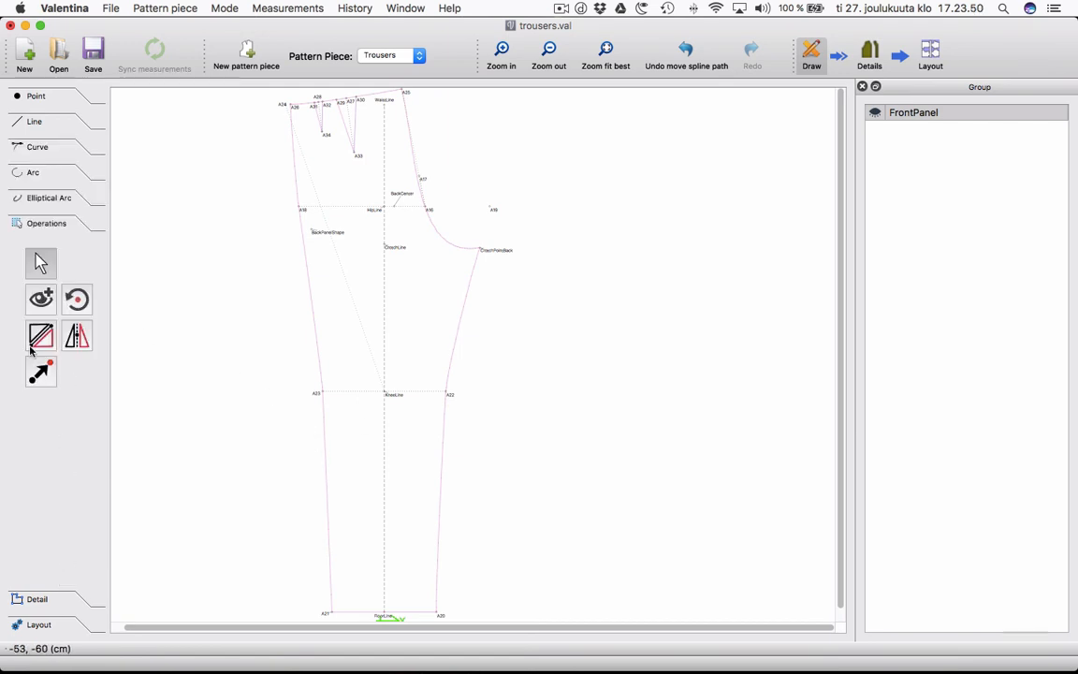
left_click(44, 309)
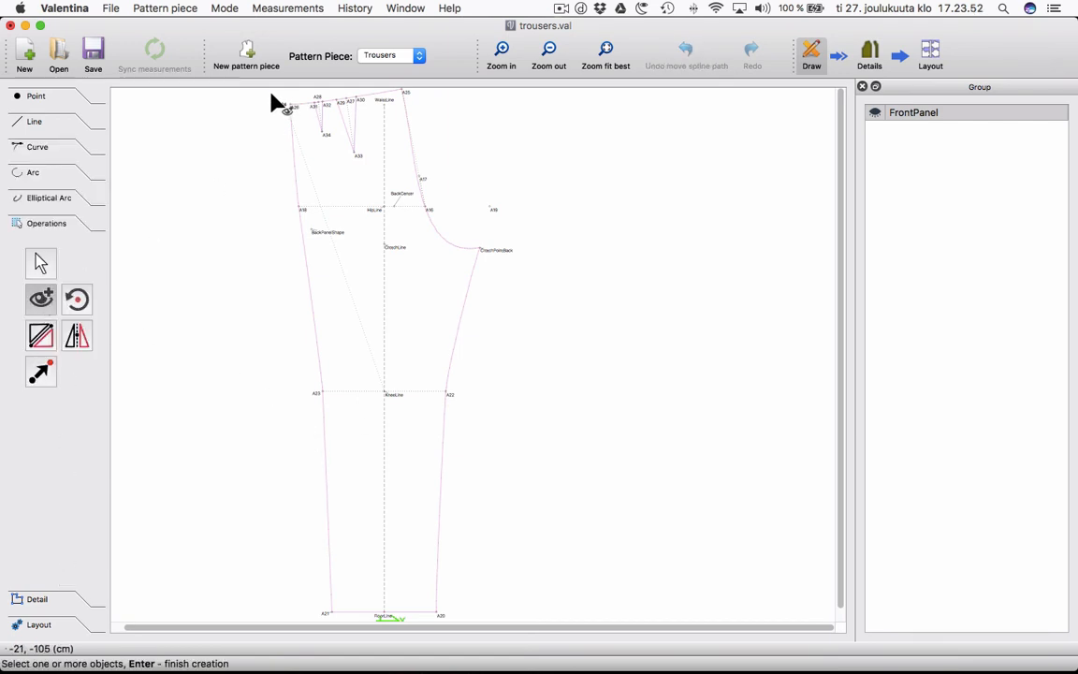
left_click_drag(272, 95, 370, 622)
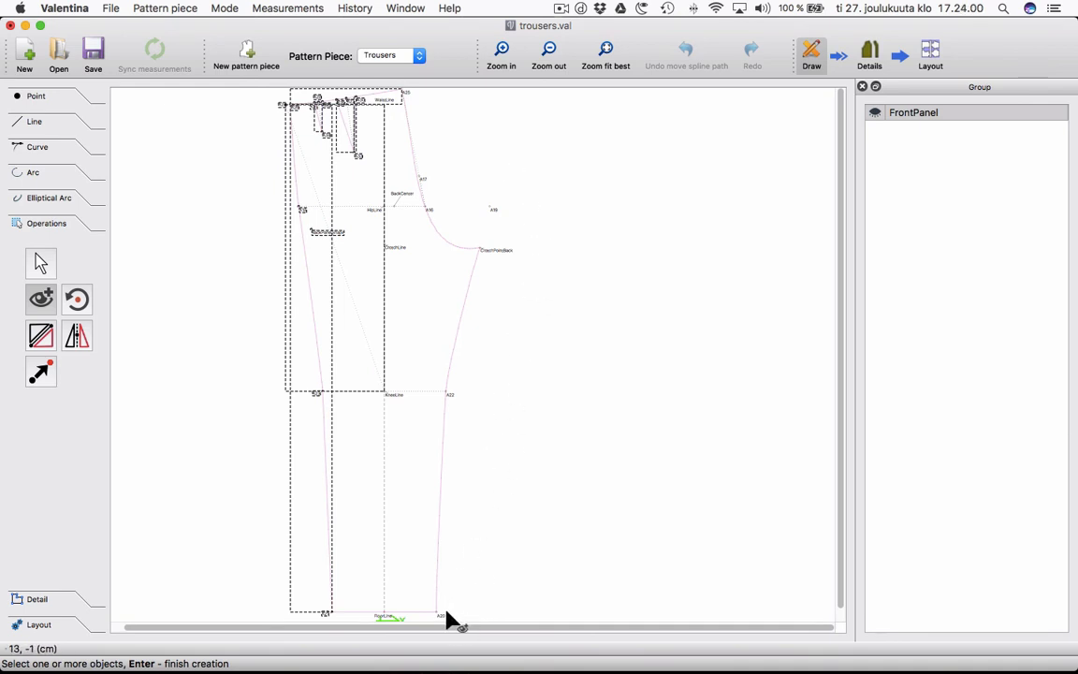
left_click_drag(471, 616, 404, 87)
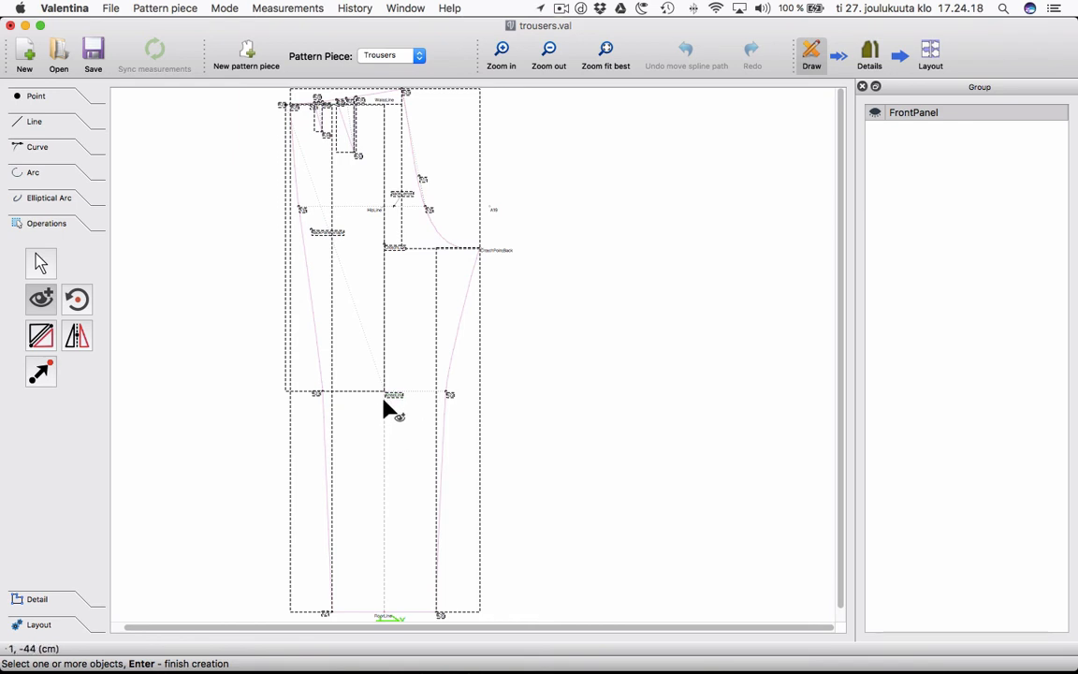
left_click(524, 436)
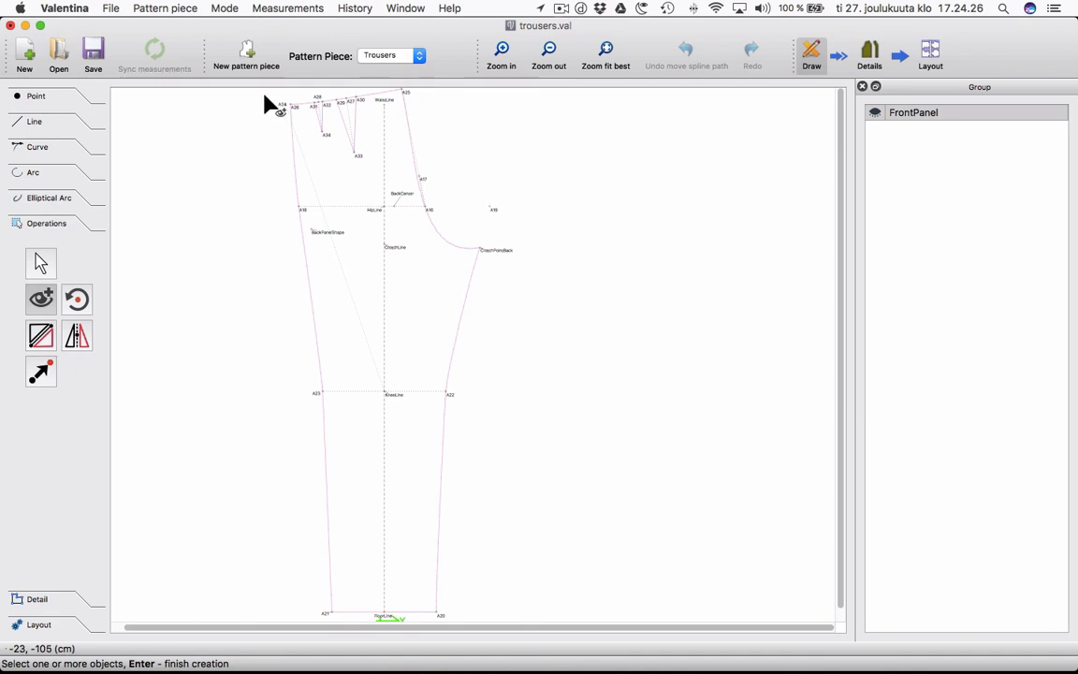
Try to collect all back panel points, lines and curves into a visibility group named BackPanel.
left_click_drag(266, 101, 349, 619)
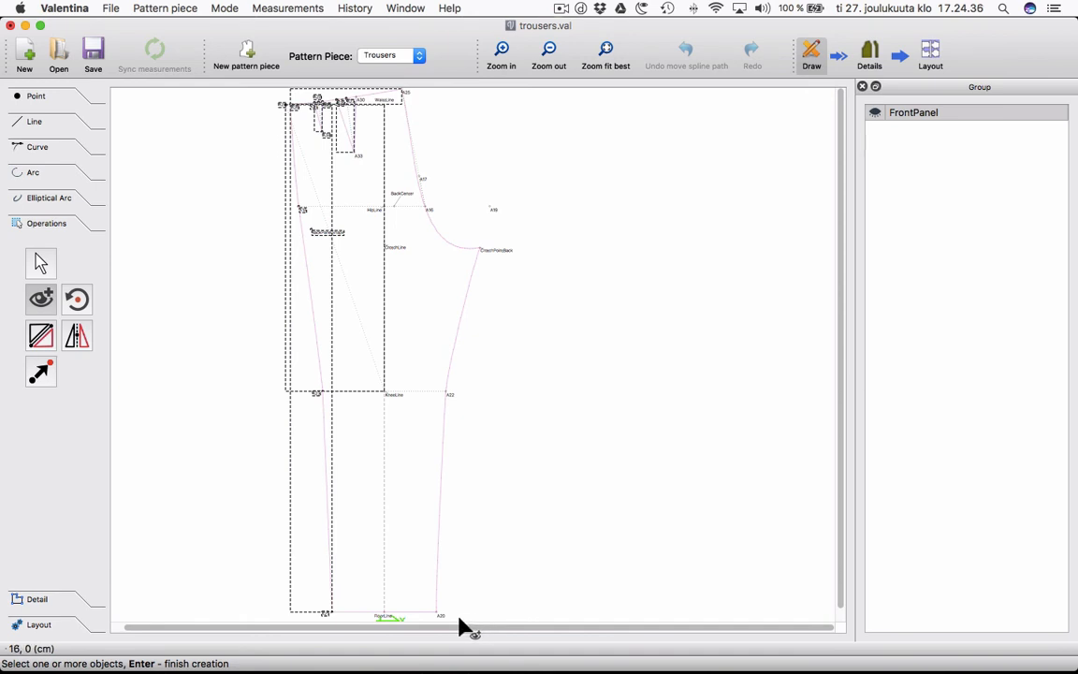
left_click_drag(459, 618, 510, 142)
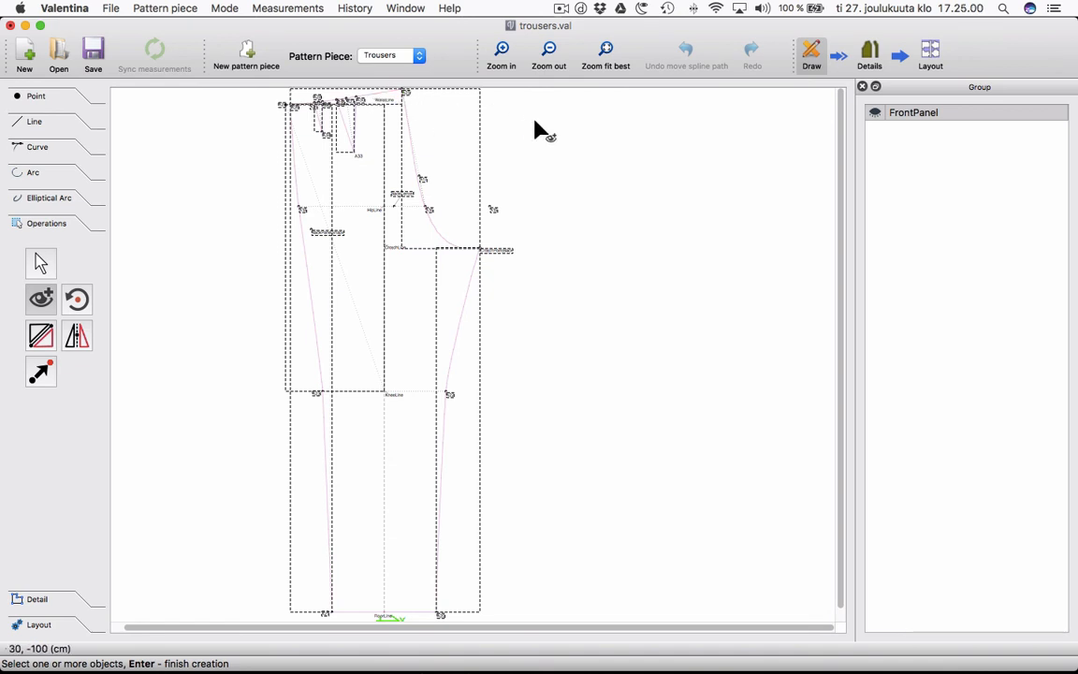
key("Return")
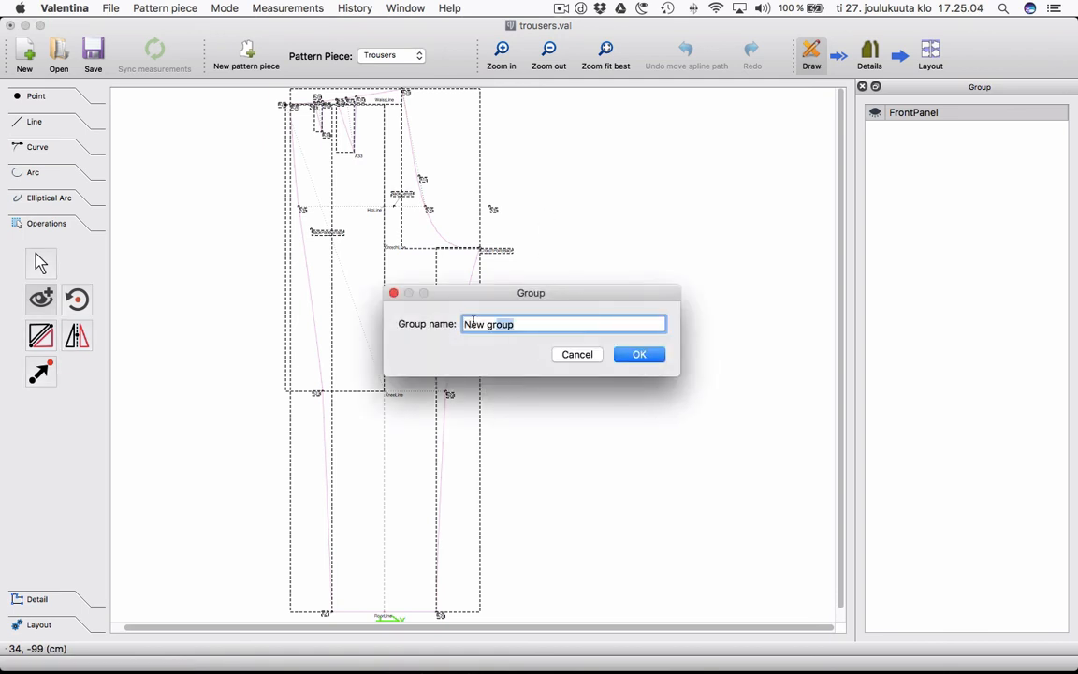
left_click_drag(473, 322, 451, 322)
type("BackPanel")
key("Return")
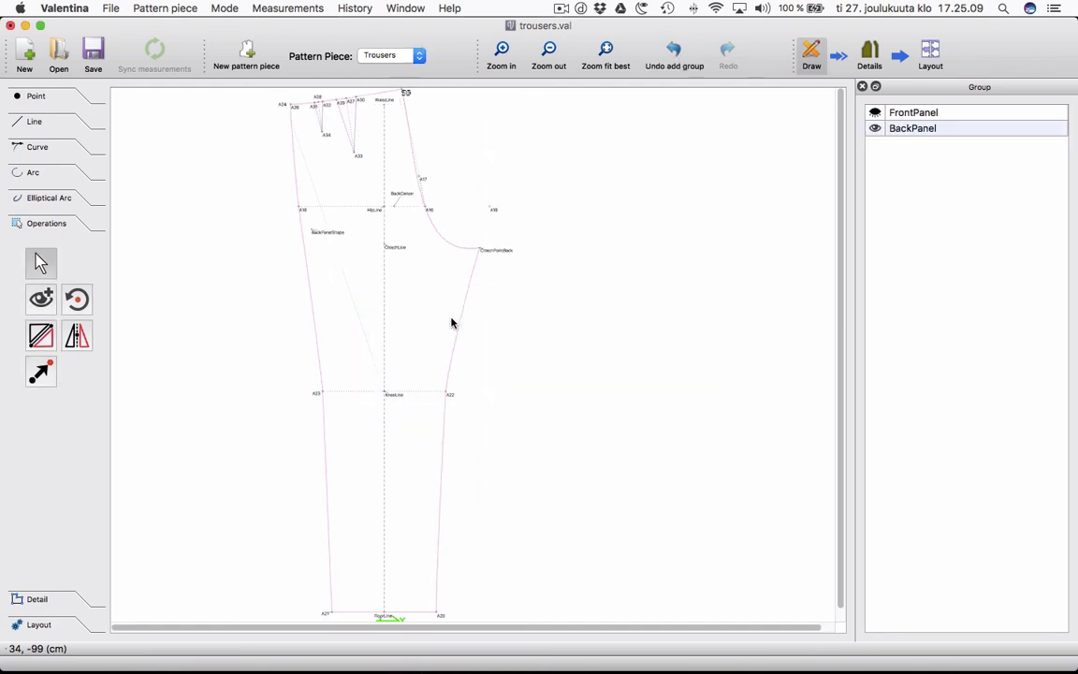
Hide and show the BackPanel group to check its contents, and delete the group.
left_click(875, 130)
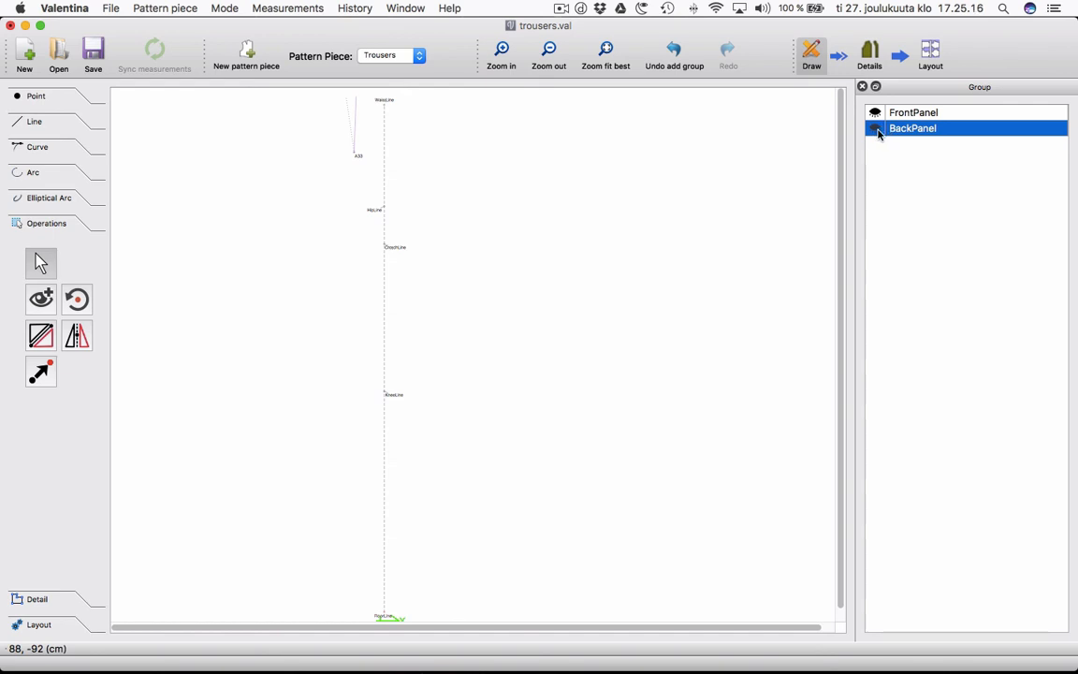
left_click(876, 129)
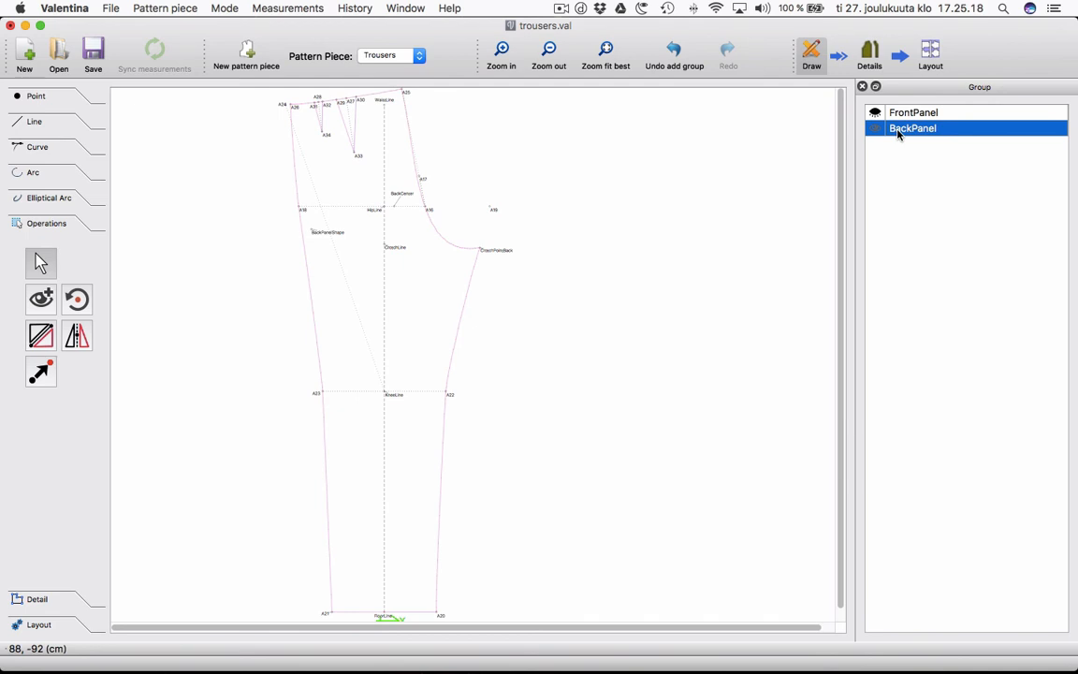
right_click(898, 132)
left_click(906, 155)
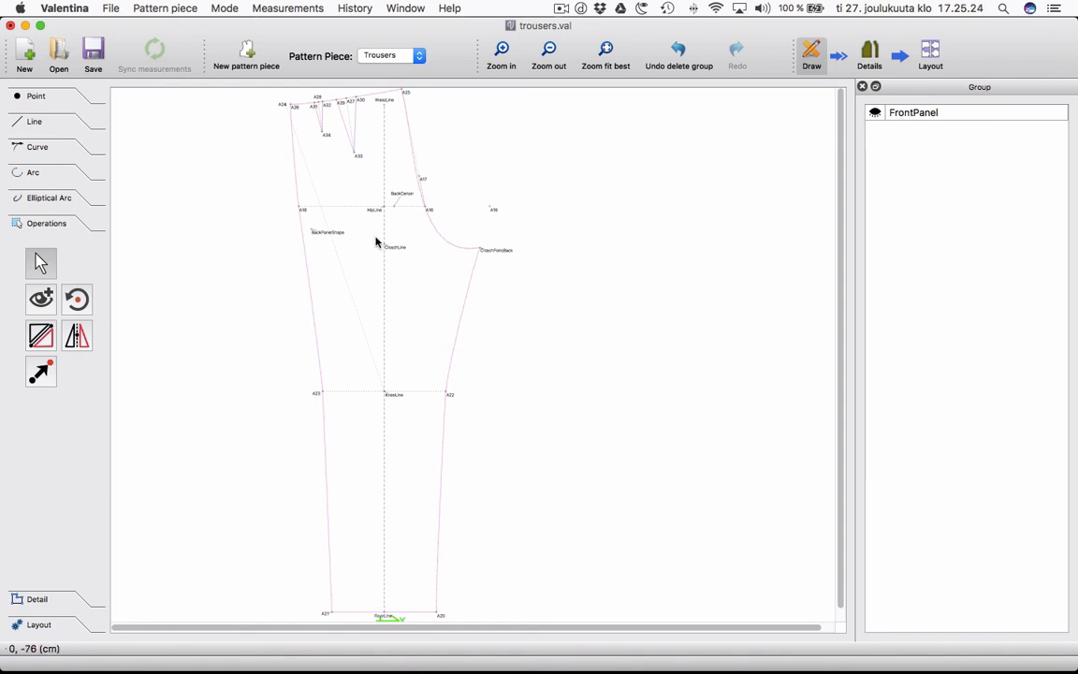
Move the HipLine label to the other side of the dashed vertical center line.
mouse_move(374, 211)
left_mouse_down()
mouse_move(400, 222)
mouse_move(393, 215)
left_mouse_up()
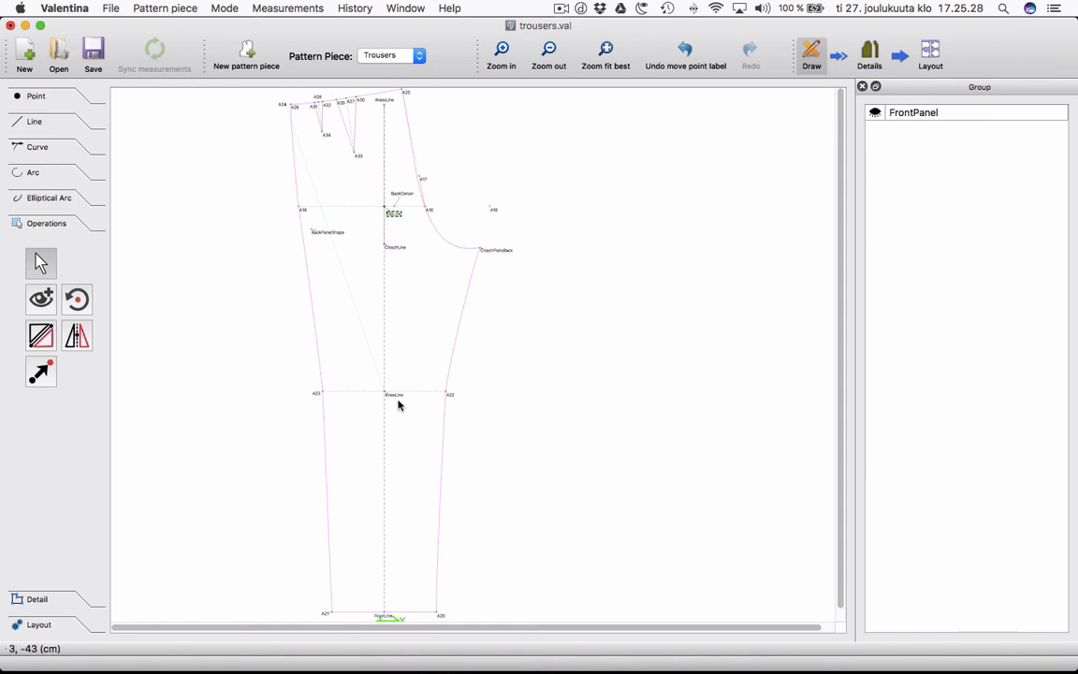
left_click(45, 308)
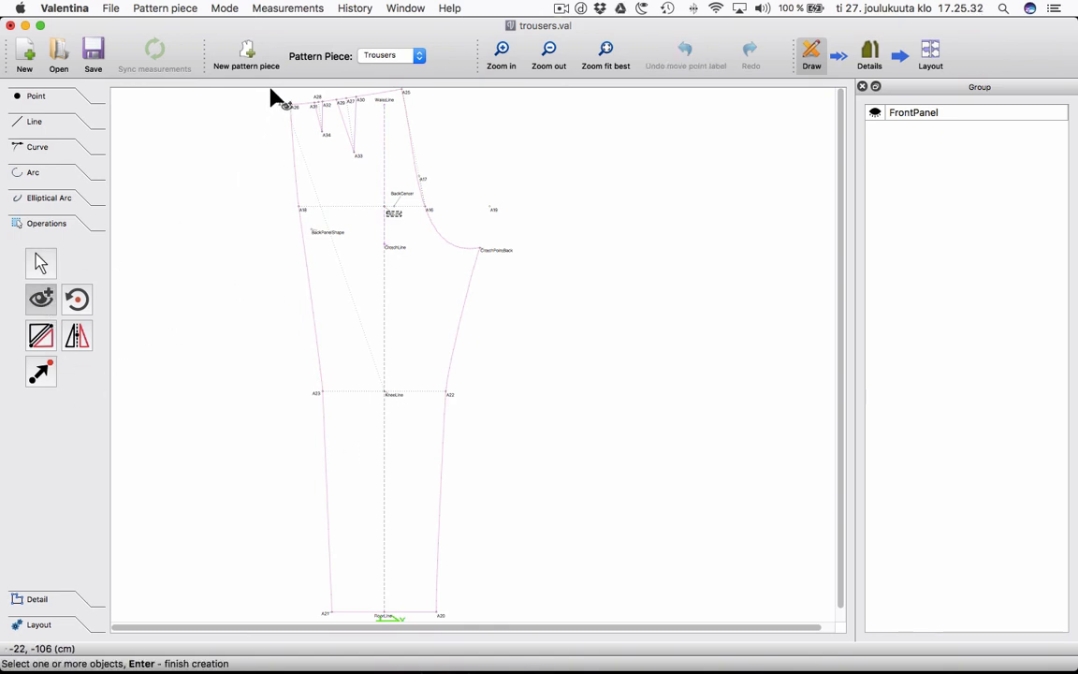
left_click_drag(271, 91, 369, 618)
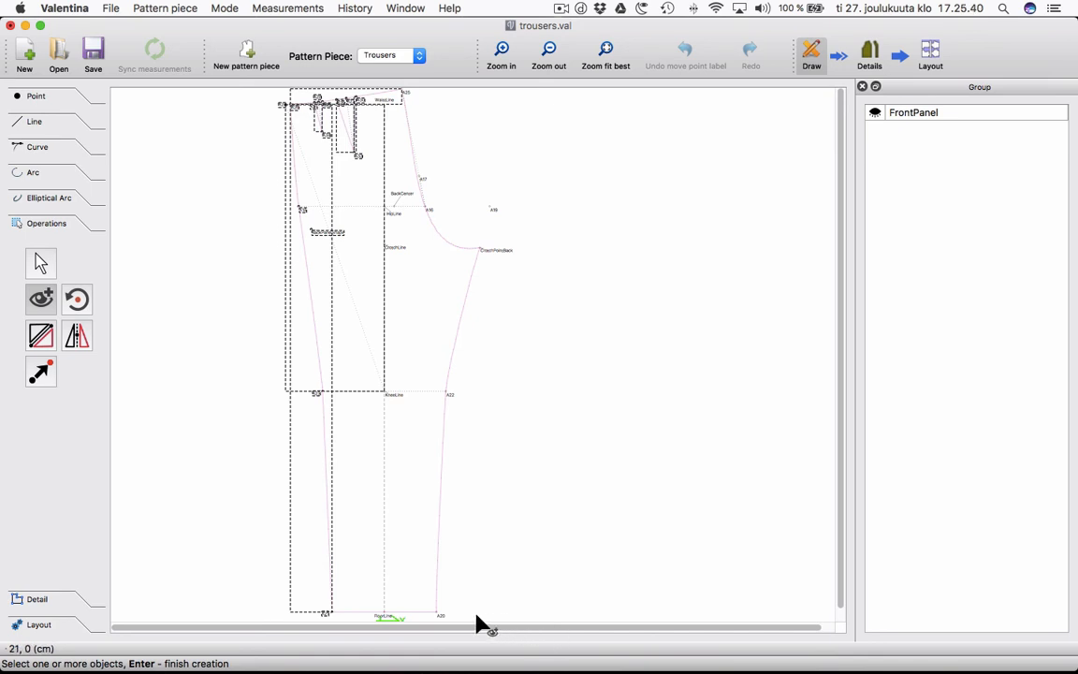
left_click_drag(415, 573, 451, 118)
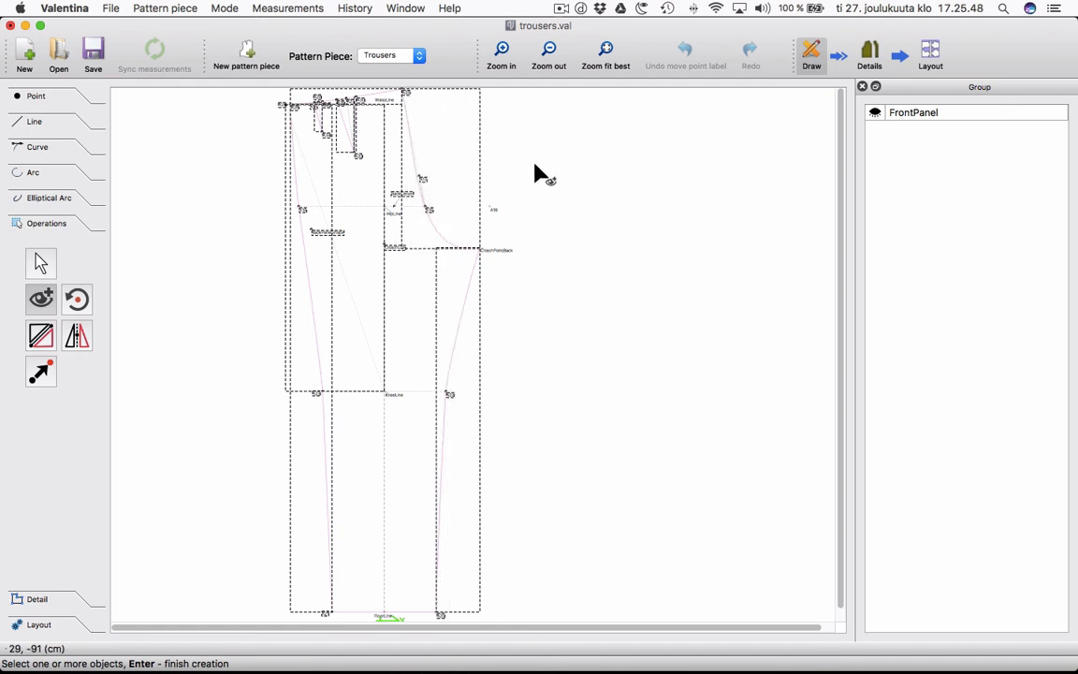
left_click(536, 164)
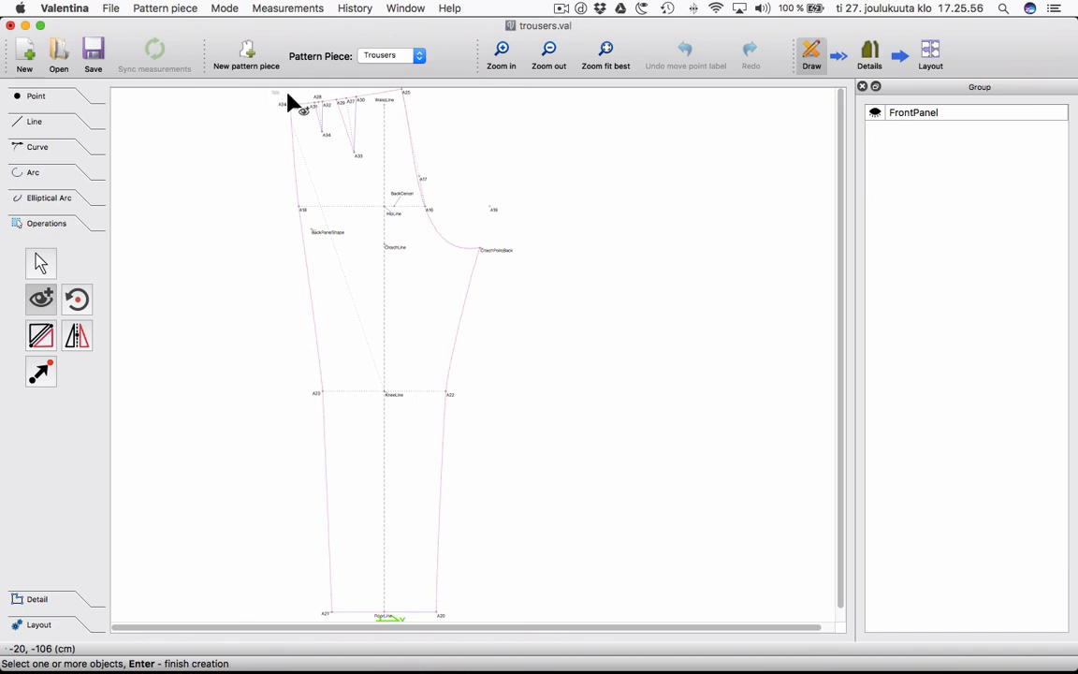
Group all back panel objects, including A33, A19, CrotchPointBack and BackCenter but not the vertical center line's points, as visibility group BackPanel.
left_click_drag(272, 91, 374, 638)
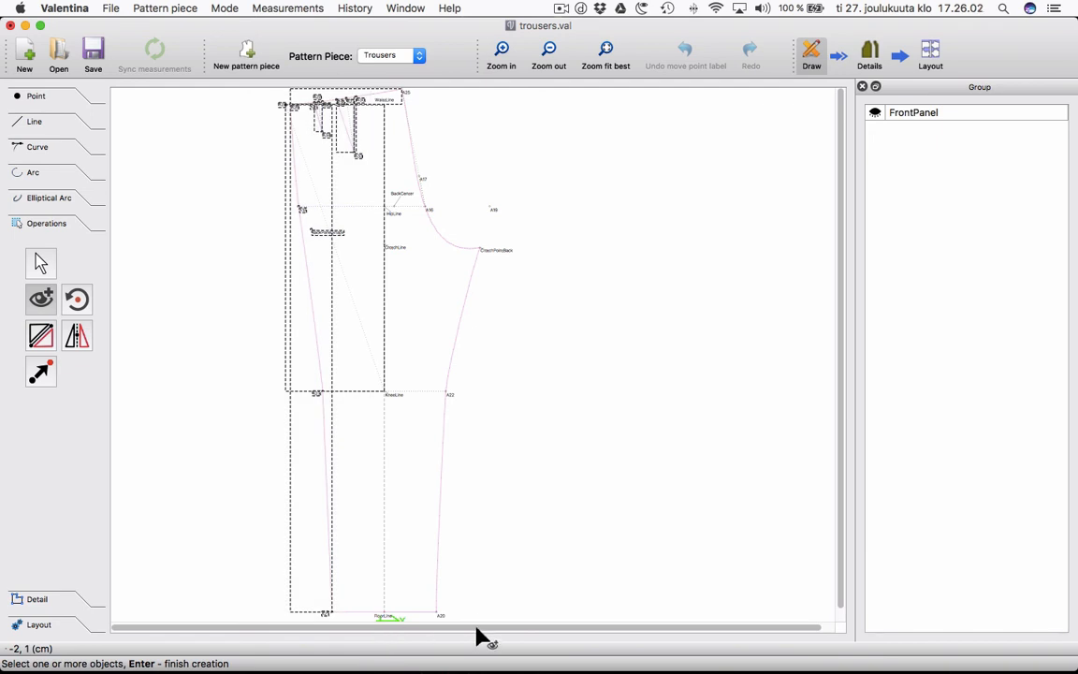
left_click_drag(477, 619, 430, 313)
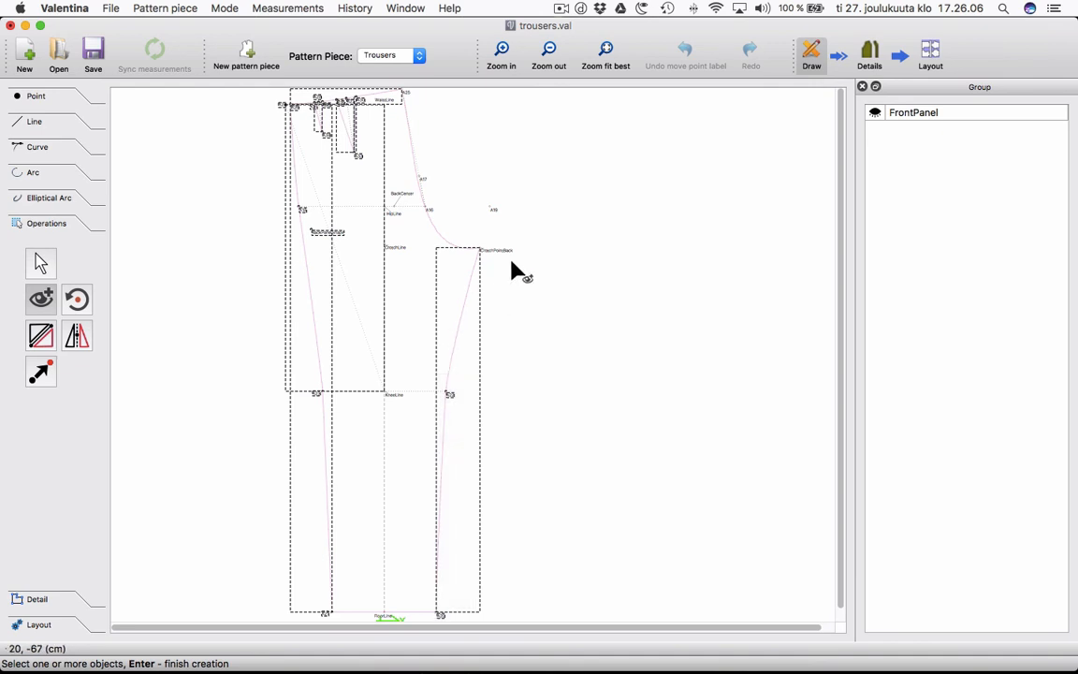
left_click_drag(549, 275, 417, 157)
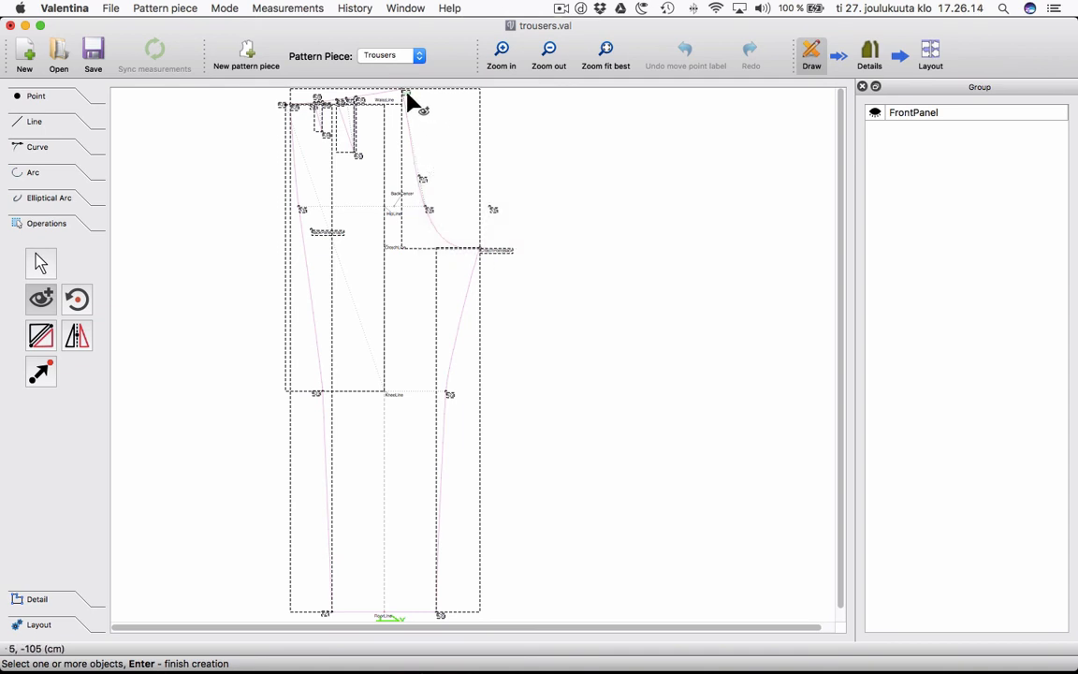
left_click(410, 192, "super")
key("Return")
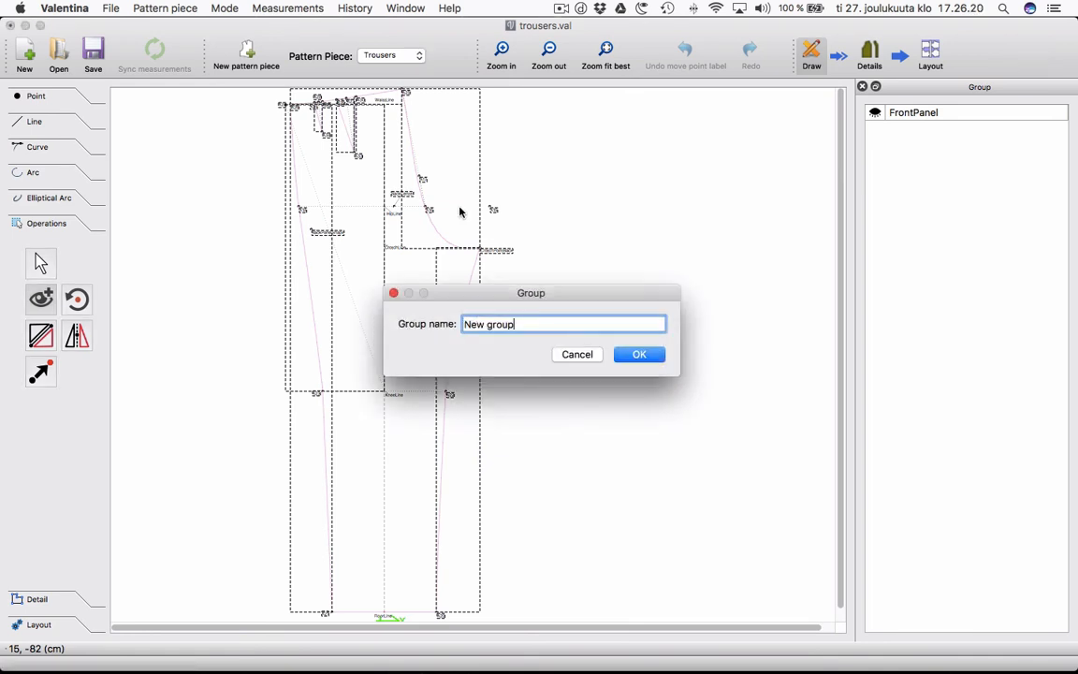
key("BackSpace")
key("BackSpace")
key("BackSpace")
type("BackPanel")
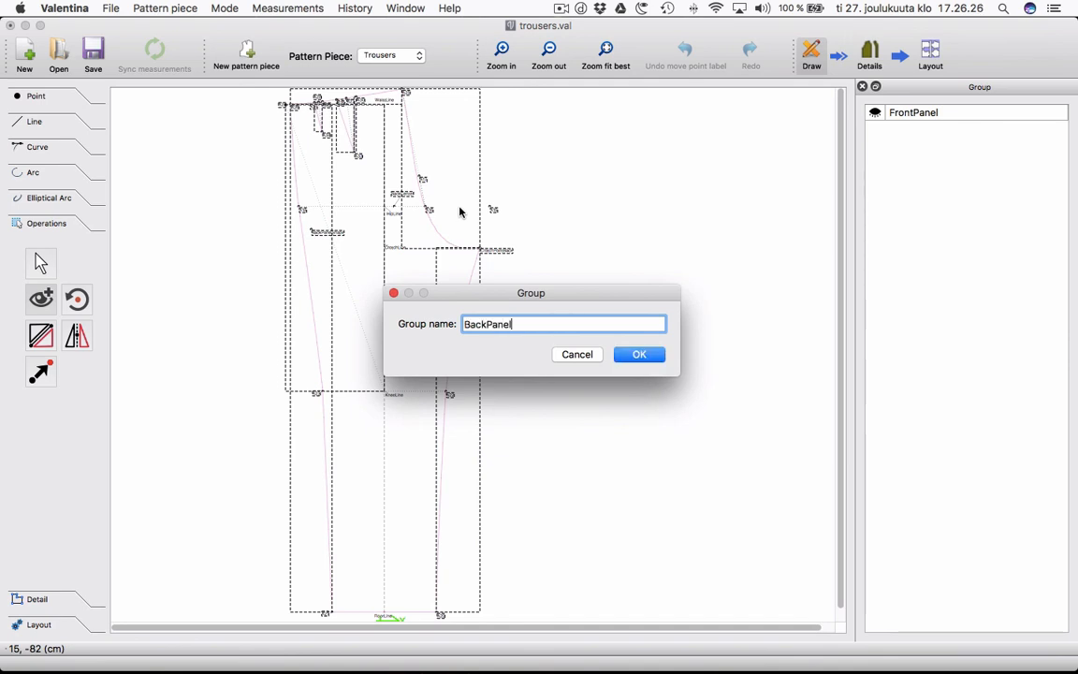
key("Return")
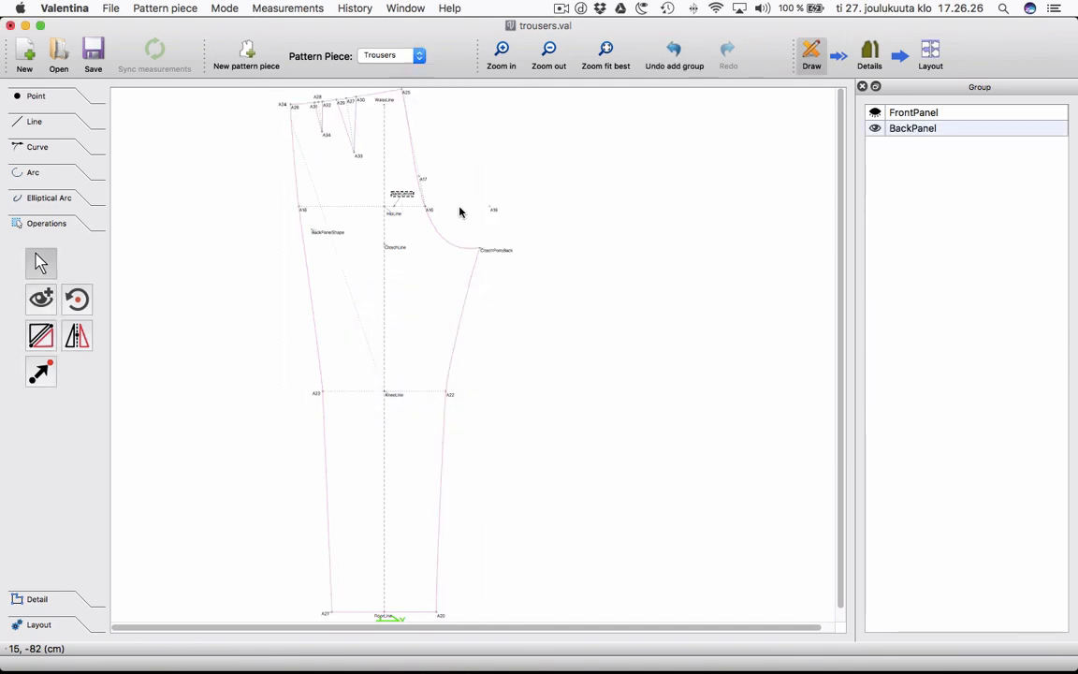
Toggle the visibility of the BackPanel and FrontPanel groups, leave both hidden, and save the pattern.
left_click(876, 129)
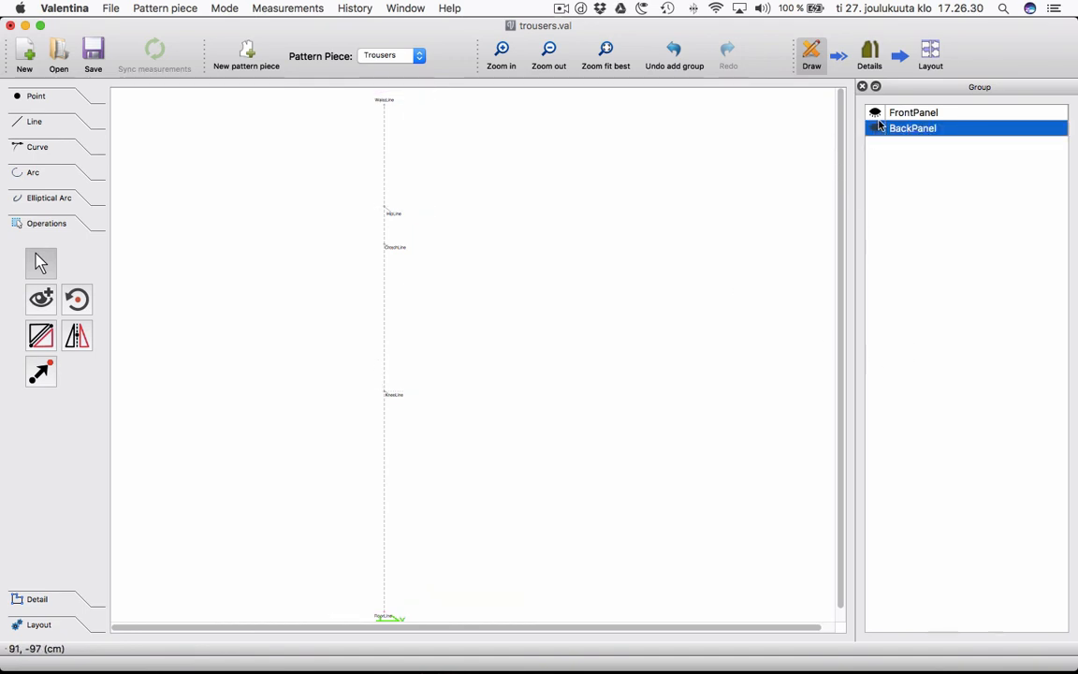
left_click(878, 112)
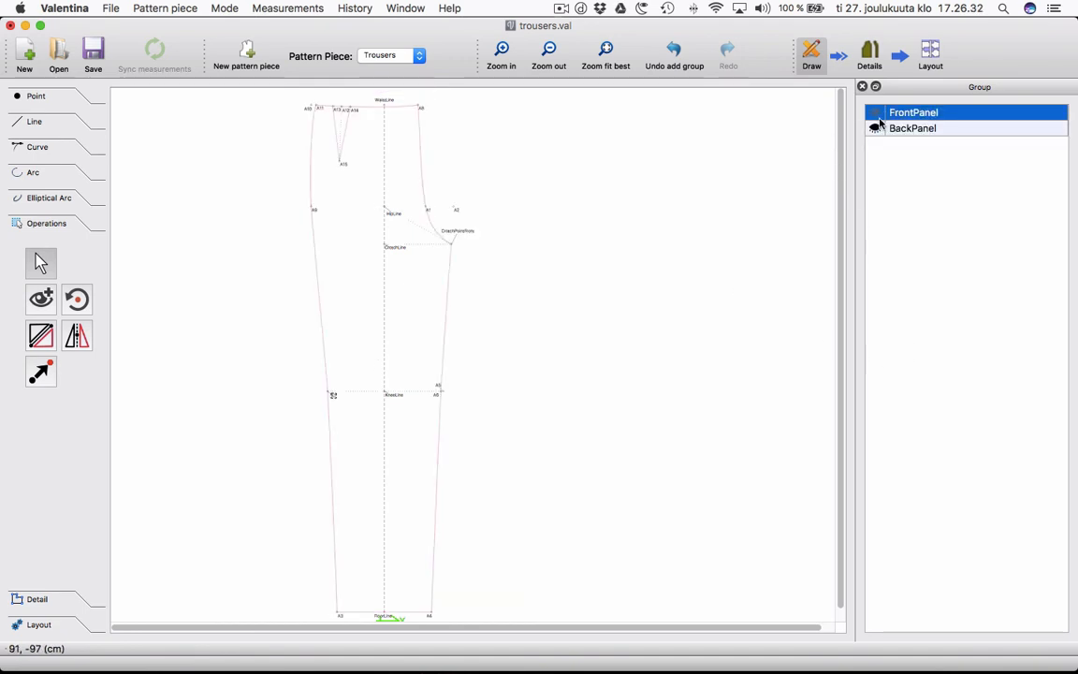
left_click(877, 129)
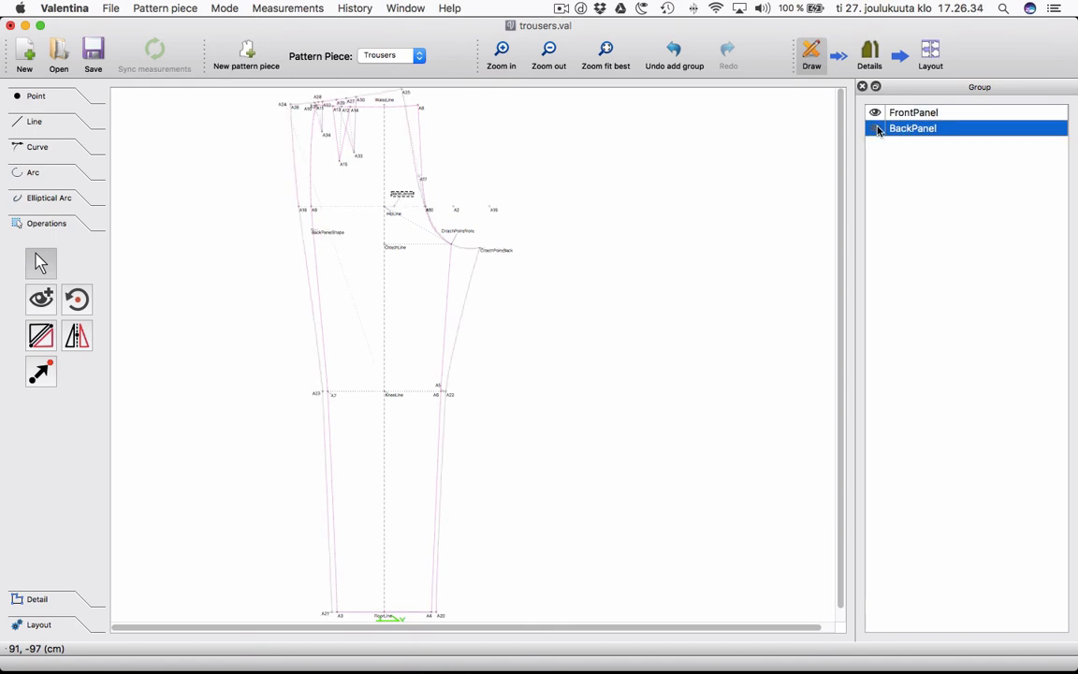
left_click(877, 129)
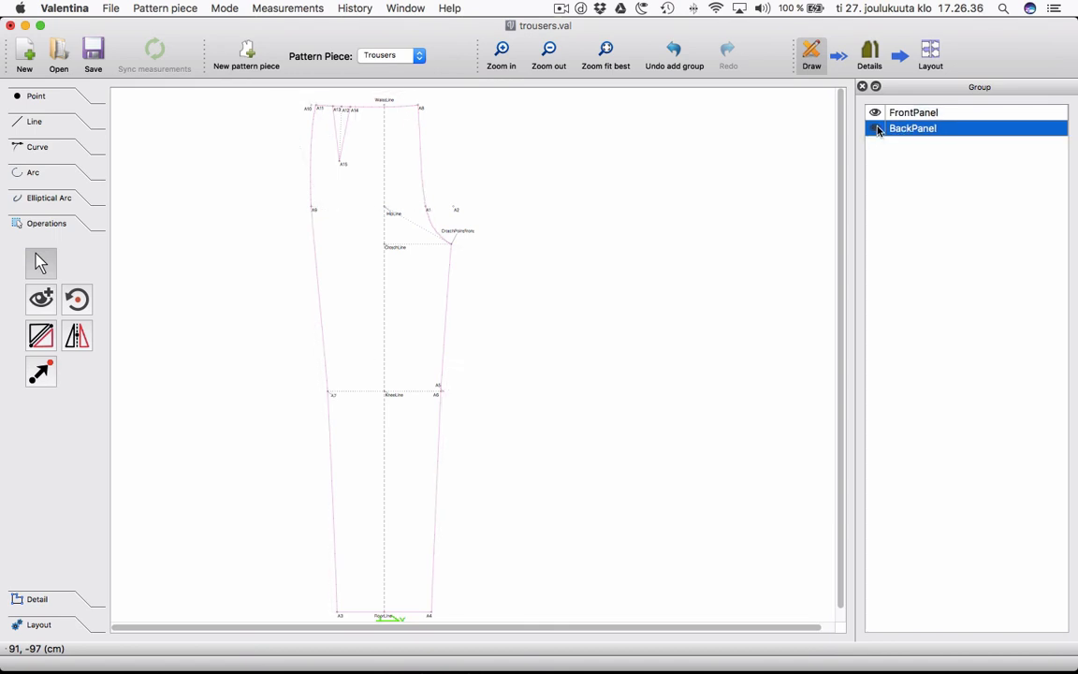
left_click(877, 113)
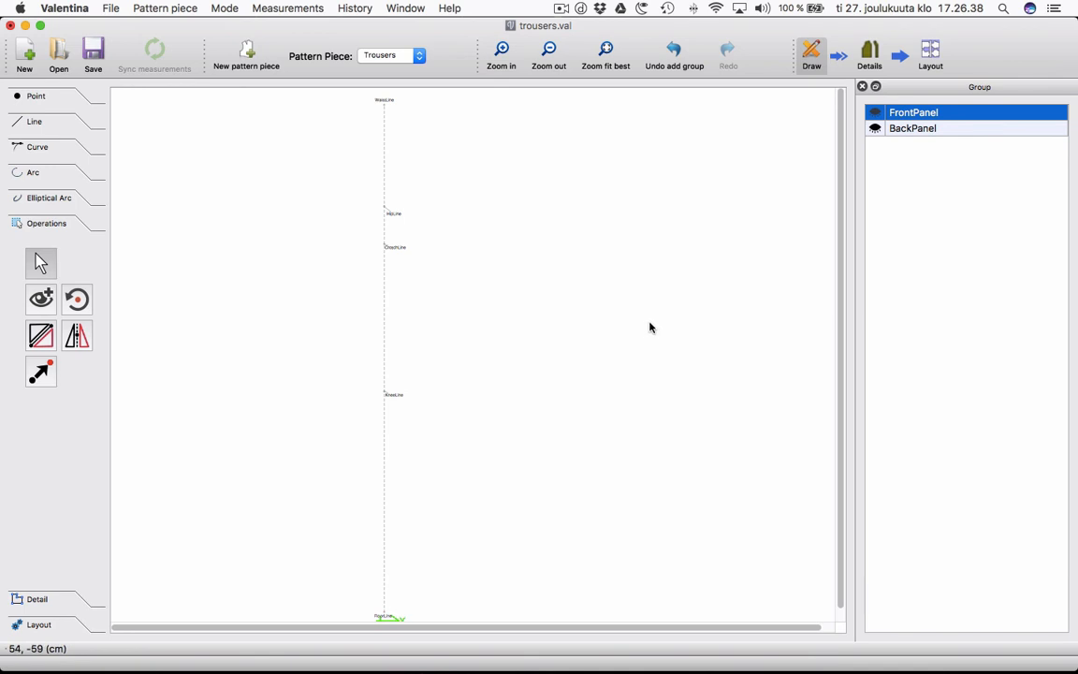
left_click(93, 56)
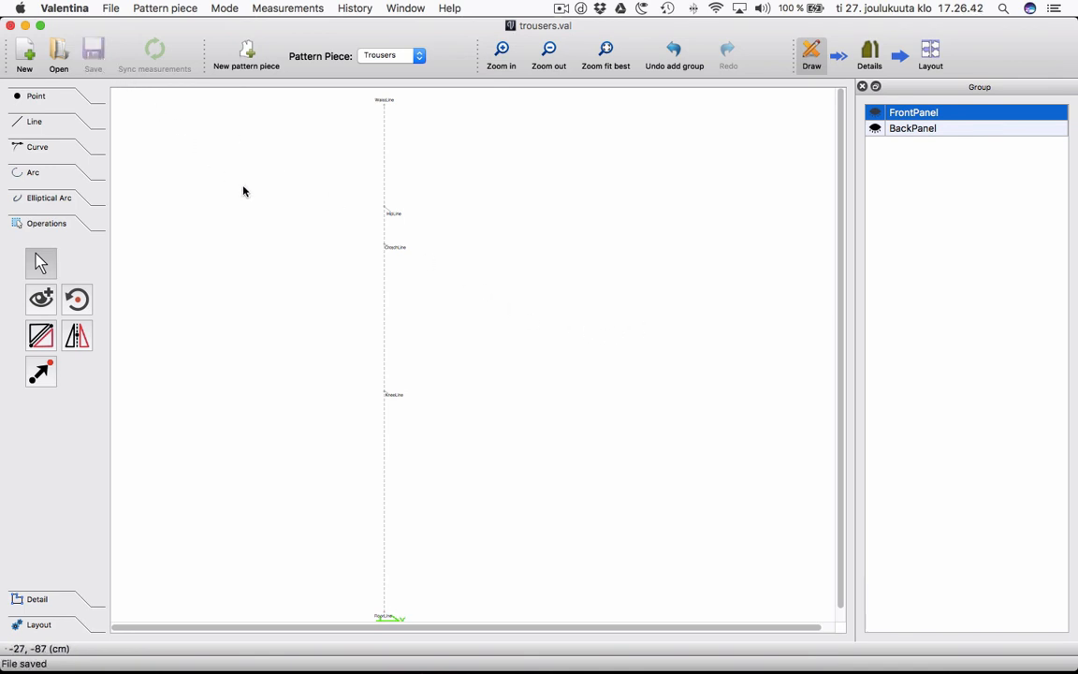